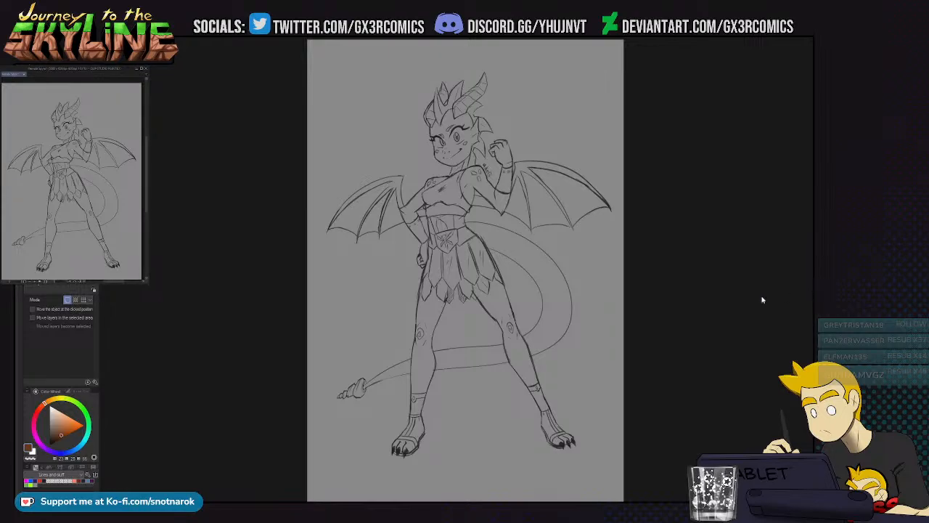
Ink the left side of the face and the outer edge of the left horn over the sketch with the black pen
key("p")
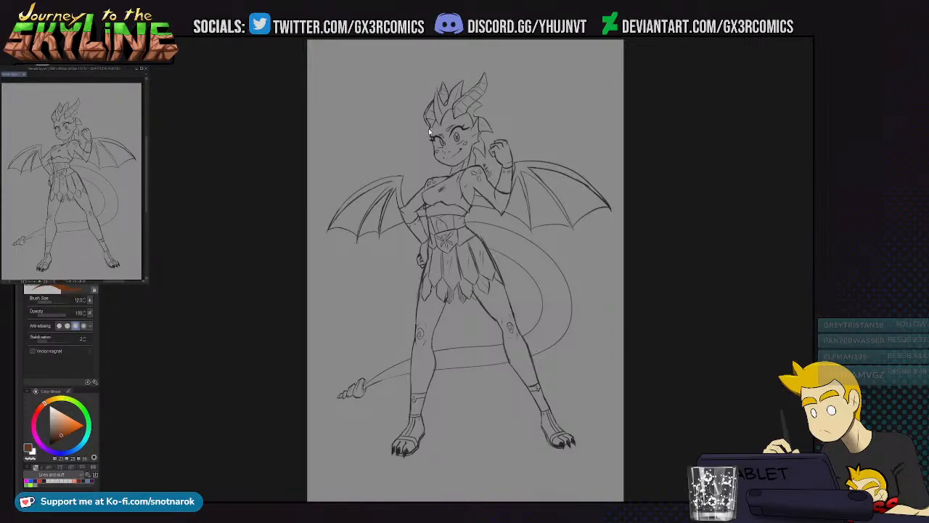
key("p")
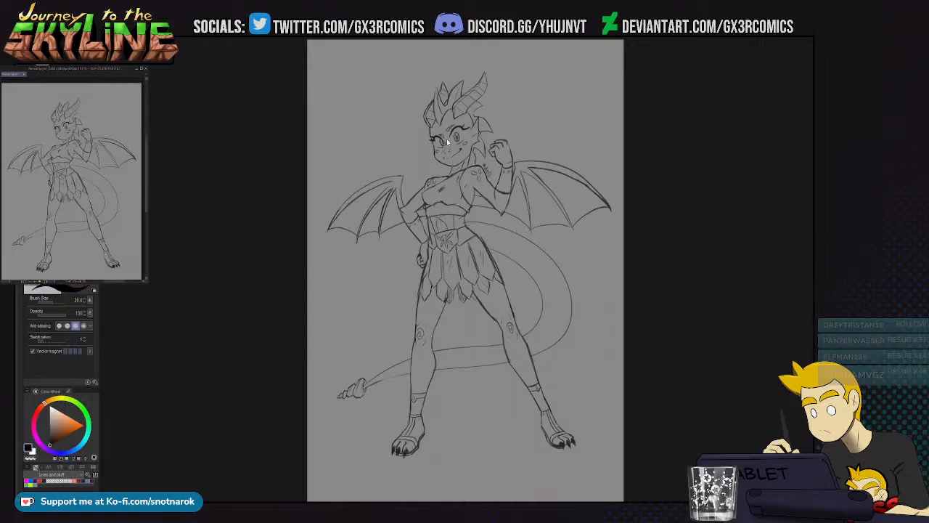
scroll(450, 242, "up", 5)
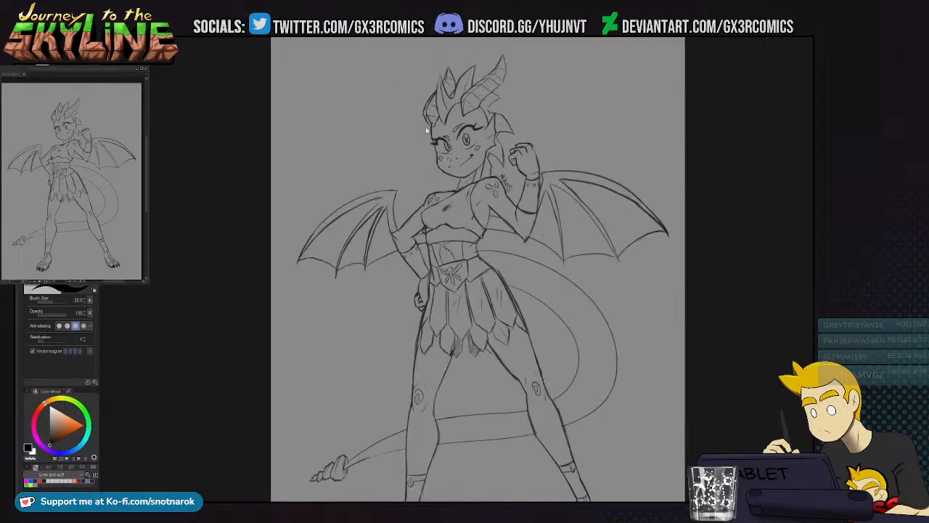
scroll(450, 242, "up", 2)
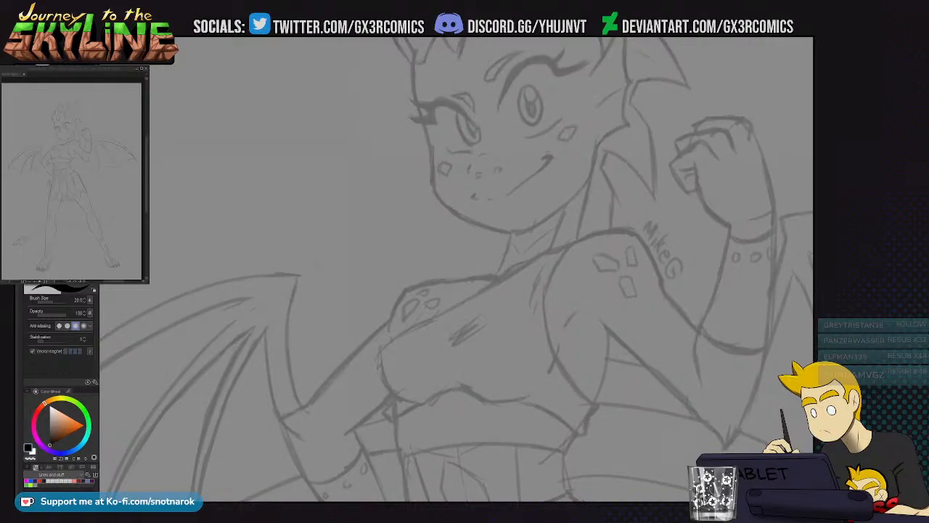
left_click_drag(452, 260, 361, 355)
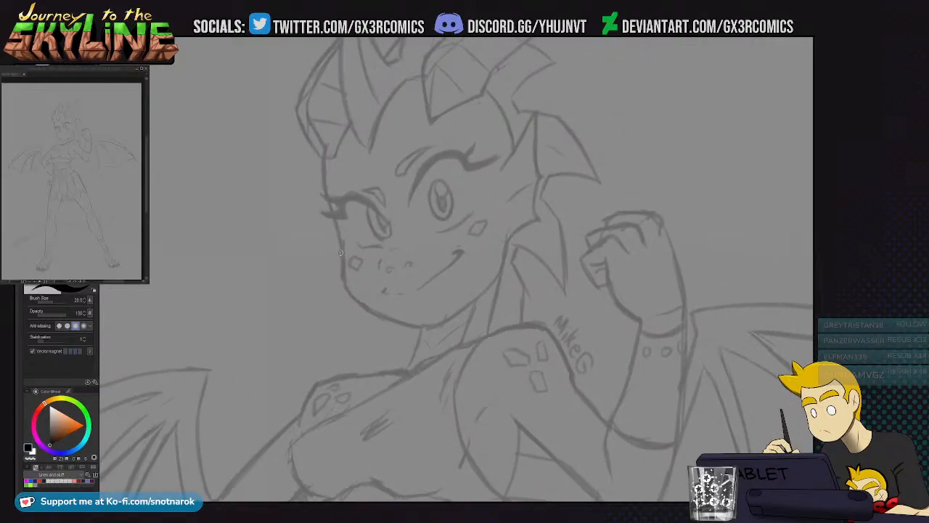
left_click_drag(342, 258, 323, 193)
key("ctrl+z")
mouse_move(344, 258)
left_mouse_down()
mouse_move(326, 196)
mouse_move(325, 140)
mouse_move(314, 221)
mouse_move(298, 194)
mouse_move(347, 95)
left_mouse_up()
key("ctrl+z")
mouse_move(323, 233)
left_mouse_down()
mouse_move(306, 207)
mouse_move(327, 120)
mouse_move(345, 93)
left_mouse_up()
left_click_drag(345, 93, 348, 255)
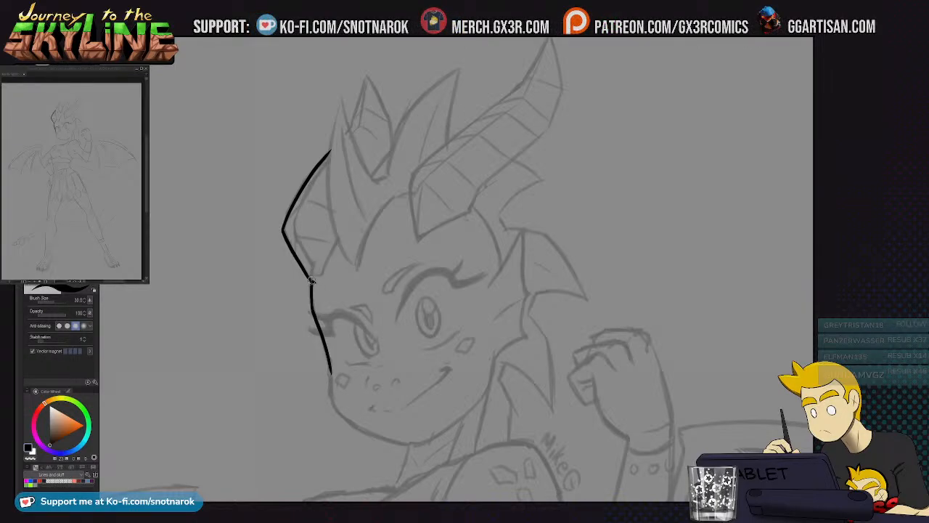
Ink the left horn's inner edge, the front and middle head spikes, and the large curved right horn
mouse_move(315, 282)
left_mouse_down()
mouse_move(338, 245)
mouse_move(332, 135)
mouse_move(346, 97)
mouse_move(372, 173)
left_mouse_up()
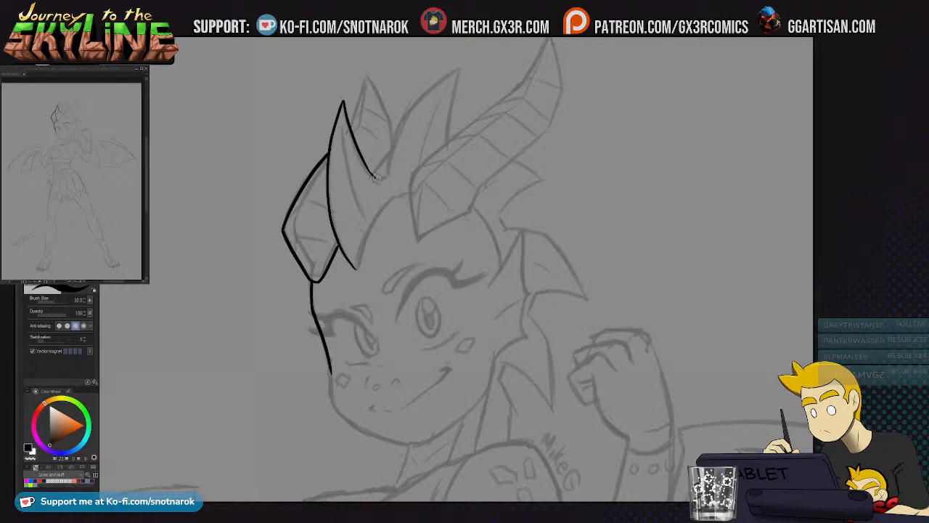
mouse_move(375, 178)
left_mouse_down()
mouse_move(393, 125)
mouse_move(461, 71)
mouse_move(447, 142)
left_mouse_up()
left_click_drag(485, 231, 455, 283)
left_click_drag(386, 295, 378, 233)
key("ctrl+z")
mouse_move(386, 297)
left_mouse_down()
mouse_move(376, 239)
mouse_move(386, 219)
mouse_move(484, 138)
left_mouse_up()
mouse_move(385, 296)
left_mouse_down()
mouse_move(445, 263)
mouse_move(441, 270)
mouse_move(451, 239)
mouse_move(517, 187)
mouse_move(527, 150)
mouse_move(511, 126)
mouse_move(484, 138)
mouse_move(517, 83)
mouse_move(526, 147)
mouse_move(516, 86)
left_mouse_up()
key("ctrl+z")
key("ctrl+z")
key("ctrl+z")
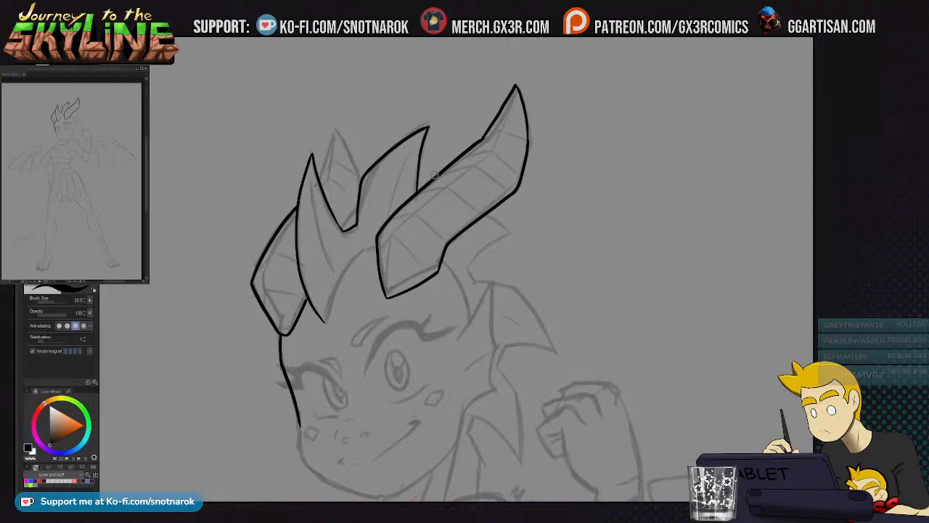
Ink the small rear horn and the front spike's lower edge up to the right horn, trimming overshooting line ends
mouse_move(318, 180)
left_mouse_down()
mouse_move(335, 124)
mouse_move(363, 202)
left_mouse_up()
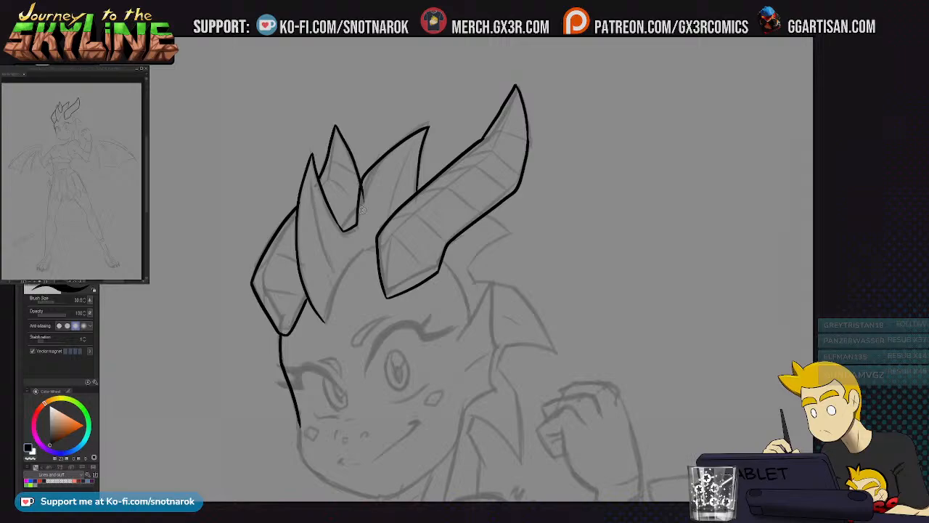
key("e")
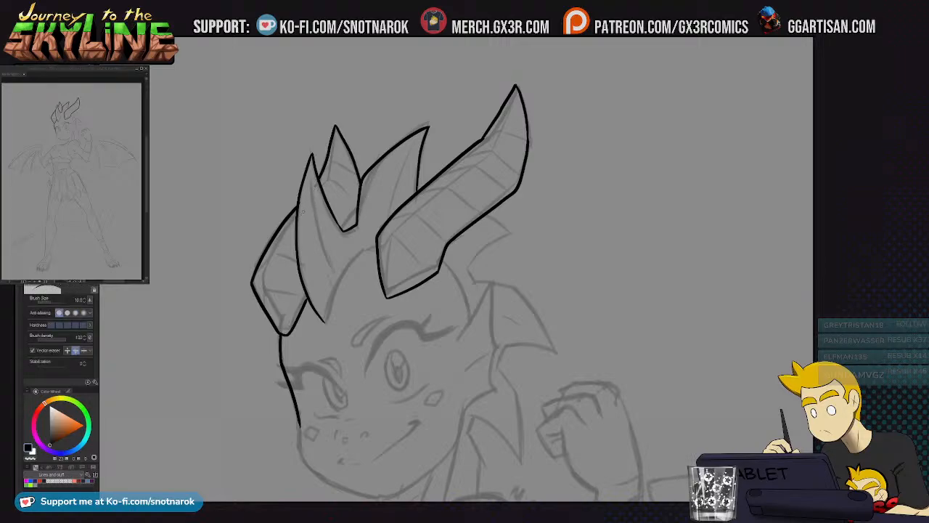
key("p")
left_click_drag(348, 286, 332, 239)
left_click_drag(309, 275, 338, 209)
key("ctrl+z")
mouse_move(311, 276)
left_mouse_down()
mouse_move(338, 210)
mouse_move(361, 193)
left_mouse_up()
key("e")
key("p")
Ink the left cheek and jaw down to the chin
scroll(280, 167, "down", 5)
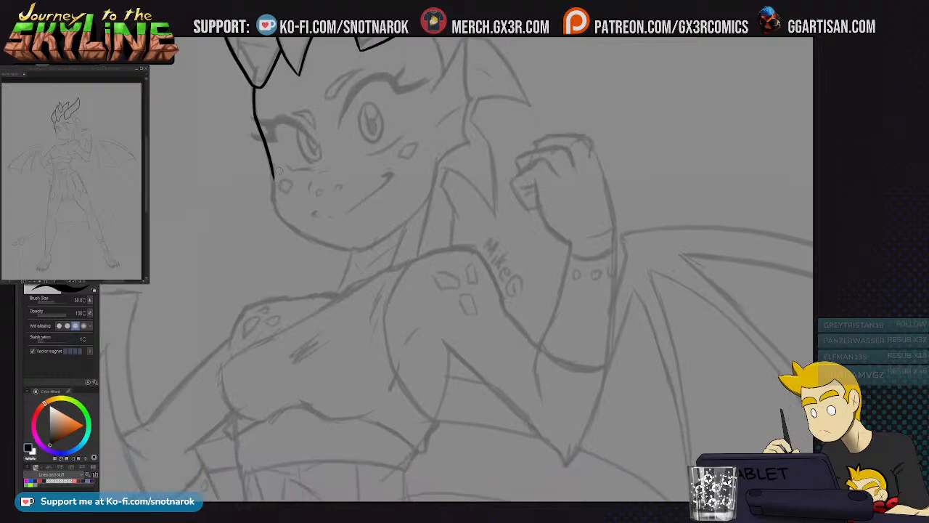
mouse_move(273, 176)
left_mouse_down()
mouse_move(274, 207)
mouse_move(313, 238)
mouse_move(273, 178)
mouse_move(272, 201)
mouse_move(299, 232)
mouse_move(356, 254)
left_mouse_up()
key("ctrl+z")
key("y")
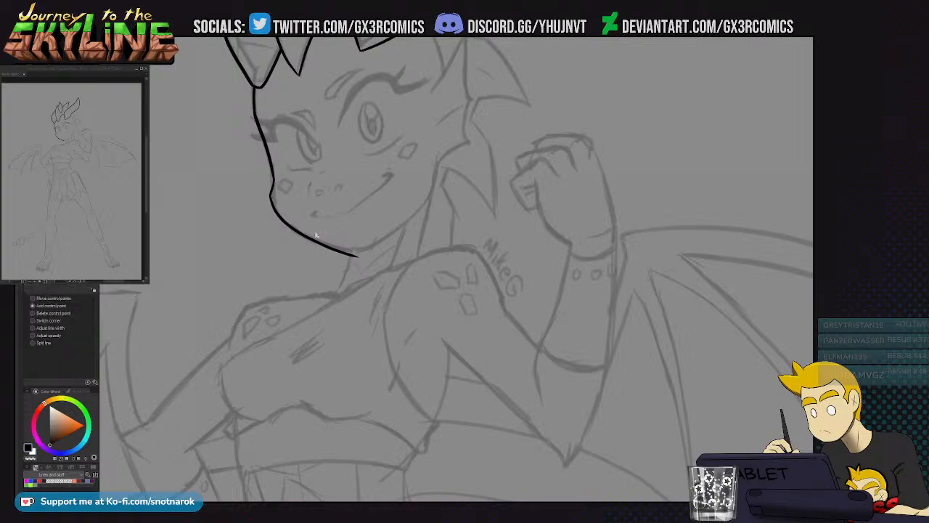
key("y")
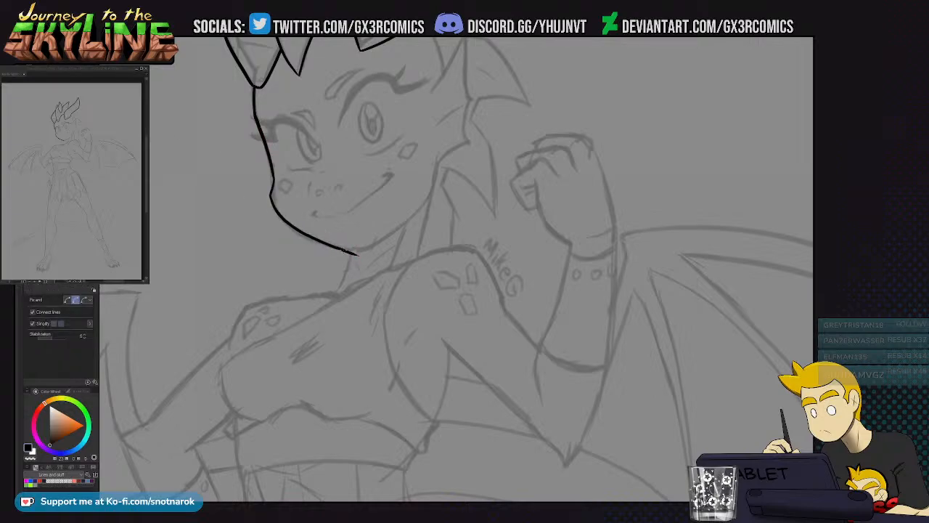
Ink the right jaw from the chin up to the pointed ear, including the ear's edge and front crease
key("p")
mouse_move(351, 252)
left_mouse_down()
mouse_move(403, 220)
mouse_move(386, 256)
mouse_move(403, 205)
mouse_move(442, 187)
mouse_move(434, 182)
mouse_move(448, 143)
mouse_move(436, 139)
mouse_move(433, 85)
left_mouse_up()
key("e")
key("p")
key("ctrl+z")
left_click_drag(440, 148, 429, 87)
left_click_drag(399, 137, 430, 88)
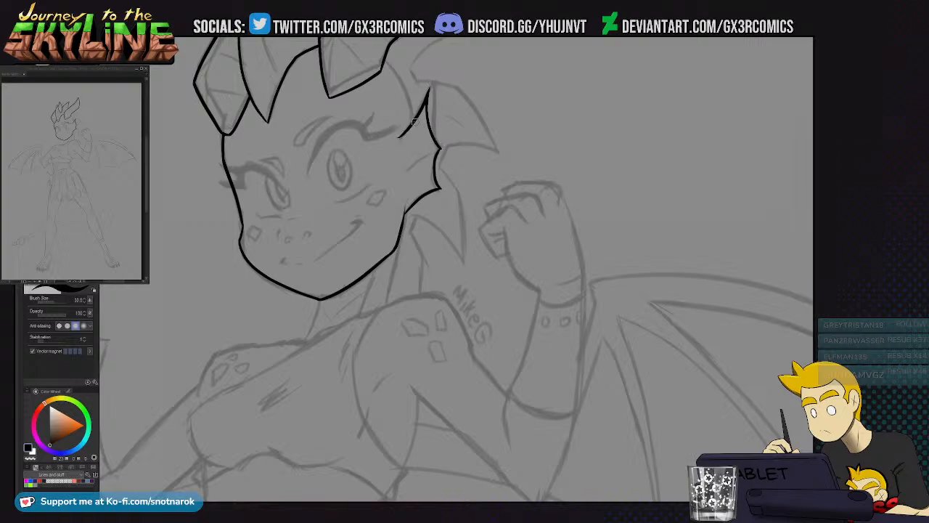
Ink the curve of the head between the right horn and the ear
scroll(406, 159, "up", 3)
mouse_move(371, 164)
left_mouse_down()
mouse_move(395, 187)
mouse_move(411, 247)
left_mouse_up()
key("e")
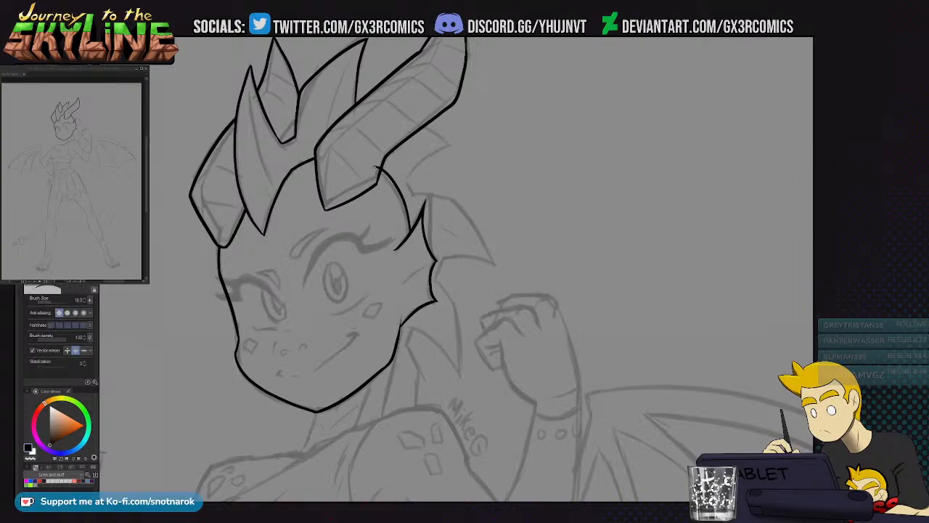
Ink the small upper head fin behind the right horn and trim its overlap with the horn outline
key("p")
left_click_drag(407, 122, 449, 145)
key("ctrl+z")
mouse_move(404, 119)
left_mouse_down()
mouse_move(452, 147)
mouse_move(410, 172)
mouse_move(450, 145)
left_mouse_up()
key("e")
left_click_drag(408, 116, 413, 123)
key("p")
Ink the middle and lower fins behind the ear
mouse_move(407, 180)
left_mouse_down()
mouse_move(412, 197)
mouse_move(466, 209)
mouse_move(494, 266)
mouse_move(447, 259)
mouse_move(438, 278)
left_mouse_up()
key("ctrl+z")
key("ctrl+z")
mouse_move(494, 266)
left_mouse_down()
mouse_move(445, 259)
mouse_move(433, 285)
left_mouse_up()
scroll(434, 284, "down", 3)
mouse_move(432, 227)
left_mouse_down()
mouse_move(450, 266)
mouse_move(450, 325)
mouse_move(403, 275)
left_mouse_up()
Thicken the outline at the jaw corner beneath the ear with line-width correction
key("e")
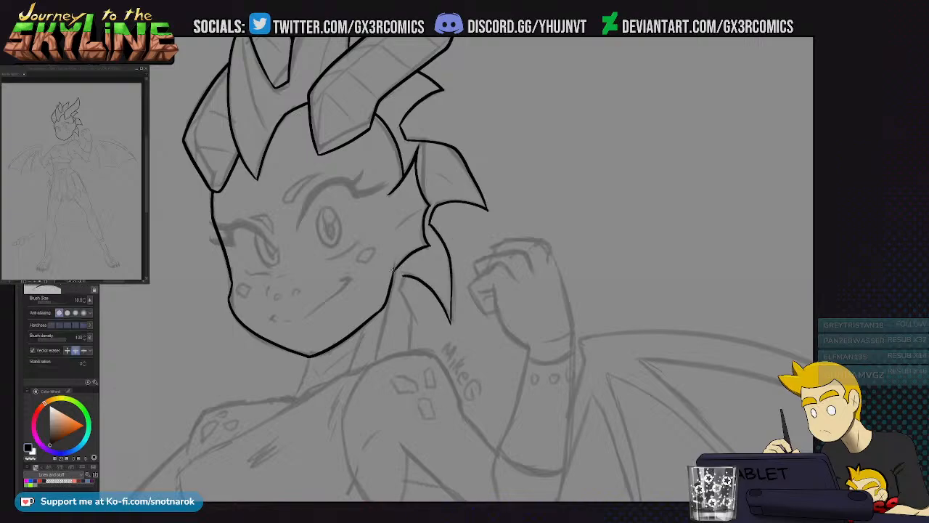
key("y")
key("y")
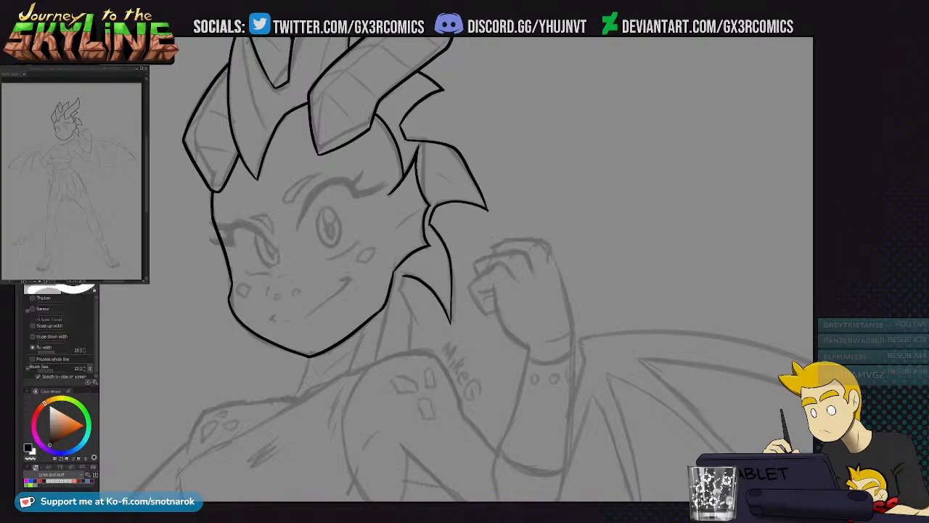
left_click_drag(406, 260, 384, 297)
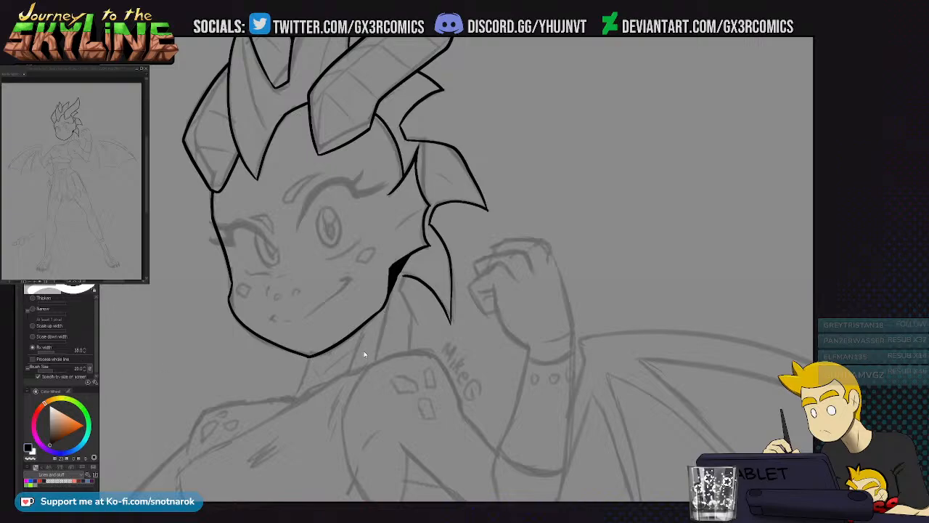
key("p")
key("ctrl+z")
Ink the left shoulder and both edges of the left upper arm
mouse_move(413, 344)
left_mouse_down()
mouse_move(406, 257)
mouse_move(457, 190)
left_mouse_up()
mouse_move(390, 229)
left_mouse_down()
mouse_move(291, 249)
mouse_move(274, 280)
mouse_move(376, 230)
mouse_move(296, 245)
mouse_move(276, 277)
left_mouse_up()
key("ctrl+z")
key("ctrl+z")
mouse_move(390, 234)
left_mouse_down()
mouse_move(299, 242)
mouse_move(283, 255)
mouse_move(275, 286)
mouse_move(303, 254)
left_mouse_up()
left_click_drag(338, 282, 385, 244)
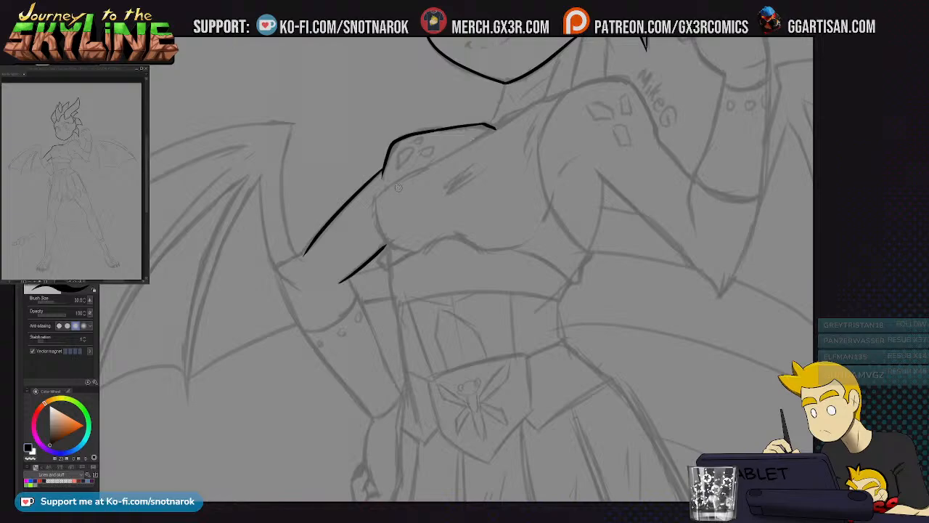
Ink the cloth fold at the left armpit, the chest's left contour and the diagonal neckline of the top
mouse_move(386, 268)
left_mouse_down()
mouse_move(378, 260)
mouse_move(385, 248)
left_mouse_up()
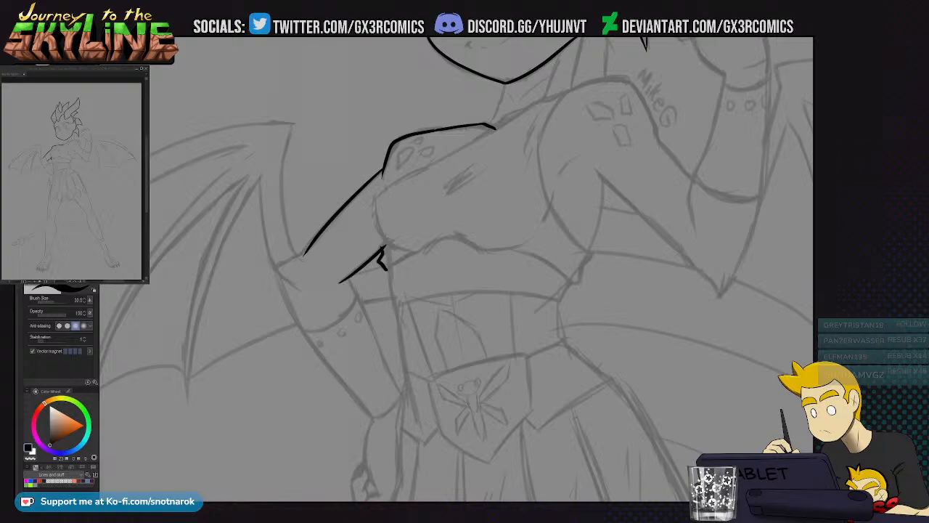
left_click_drag(413, 238, 417, 177)
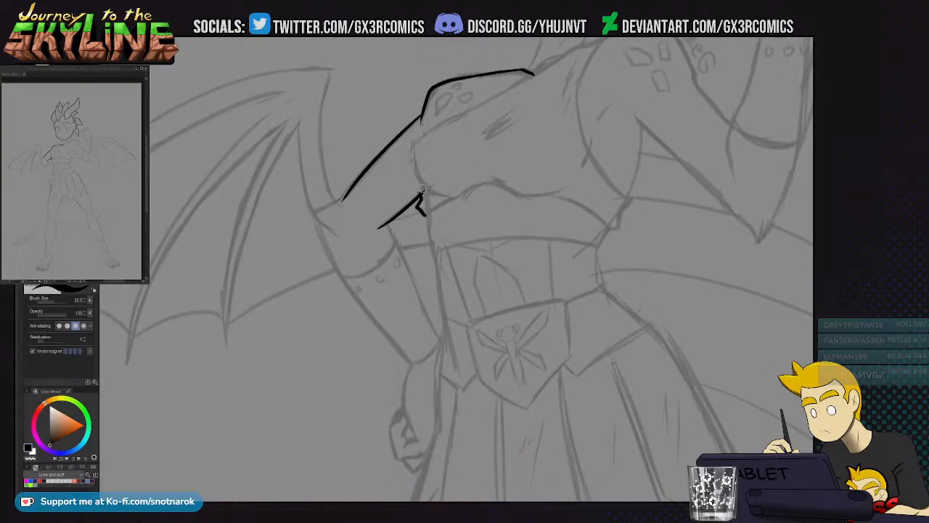
key("e")
key("p")
mouse_move(421, 198)
left_mouse_down()
mouse_move(408, 172)
mouse_move(435, 126)
left_mouse_up()
key("ctrl+z")
mouse_move(422, 201)
left_mouse_down()
mouse_move(413, 144)
mouse_move(566, 56)
left_mouse_up()
left_click_drag(496, 117, 406, 189)
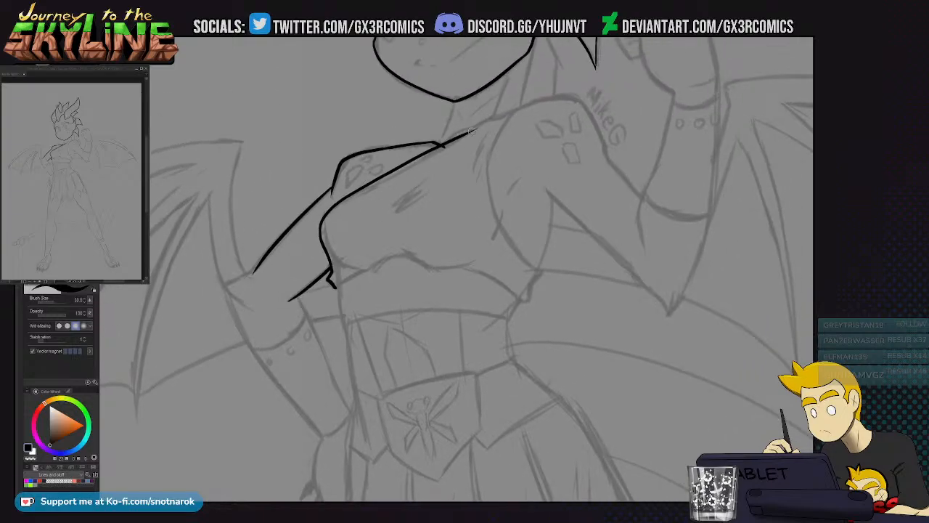
Ink the raised arm's shoulder and the curved armhole of the top
mouse_move(464, 134)
left_mouse_down()
mouse_move(510, 109)
mouse_move(496, 231)
mouse_move(534, 263)
mouse_move(457, 268)
left_mouse_up()
mouse_move(453, 137)
left_mouse_down()
mouse_move(508, 123)
mouse_move(538, 180)
mouse_move(430, 190)
mouse_move(440, 212)
mouse_move(475, 238)
left_mouse_up()
key("ctrl+z")
left_click_drag(427, 181, 436, 209)
key("ctrl+z")
left_click_drag(372, 225, 470, 320)
mouse_move(475, 266)
left_mouse_down()
mouse_move(412, 249)
mouse_move(445, 114)
left_mouse_up()
Ink the raised arm's elbow, forearm and bracer edge, then trim the stray line end on the upper arm
left_click_drag(413, 303, 440, 340)
key("ctrl+z")
left_click_drag(412, 301, 438, 339)
left_click_drag(451, 303, 436, 275)
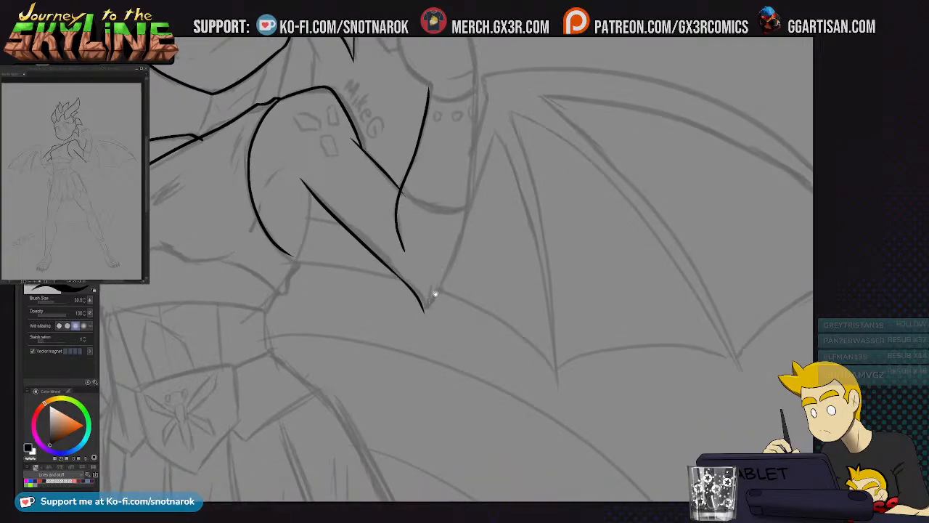
mouse_move(424, 312)
left_mouse_down()
mouse_move(460, 237)
mouse_move(475, 154)
mouse_move(473, 62)
left_mouse_up()
mouse_move(446, 118)
left_mouse_down()
mouse_move(420, 259)
mouse_move(422, 270)
mouse_move(485, 274)
mouse_move(441, 269)
left_mouse_up()
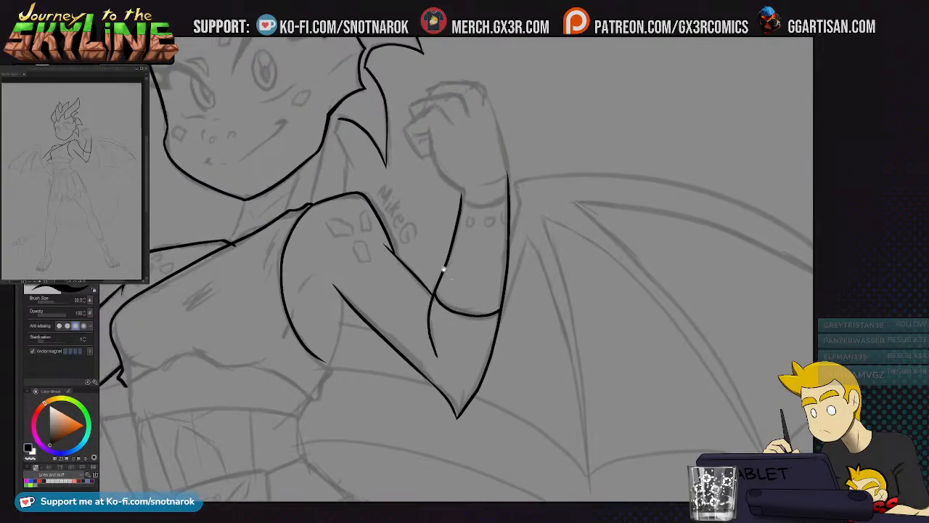
key("e")
key("p")
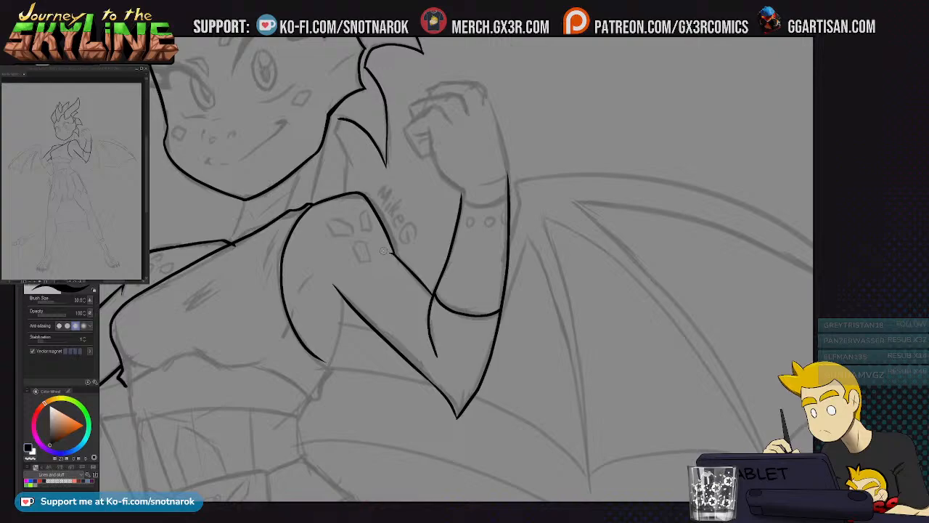
Ink the back of the neck and the frill beneath the lower ear fin, erasing line ends that overlap the shoulder
scroll(383, 252, "up", 5)
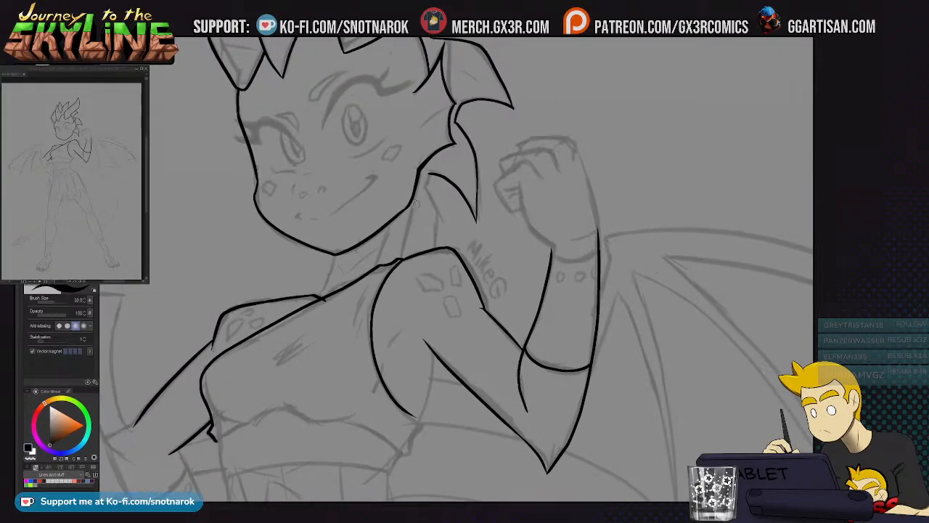
mouse_move(420, 176)
left_mouse_down()
mouse_move(400, 276)
mouse_move(435, 231)
mouse_move(429, 171)
left_mouse_up()
key("e")
left_click(404, 268)
key("p")
key("e")
key("p")
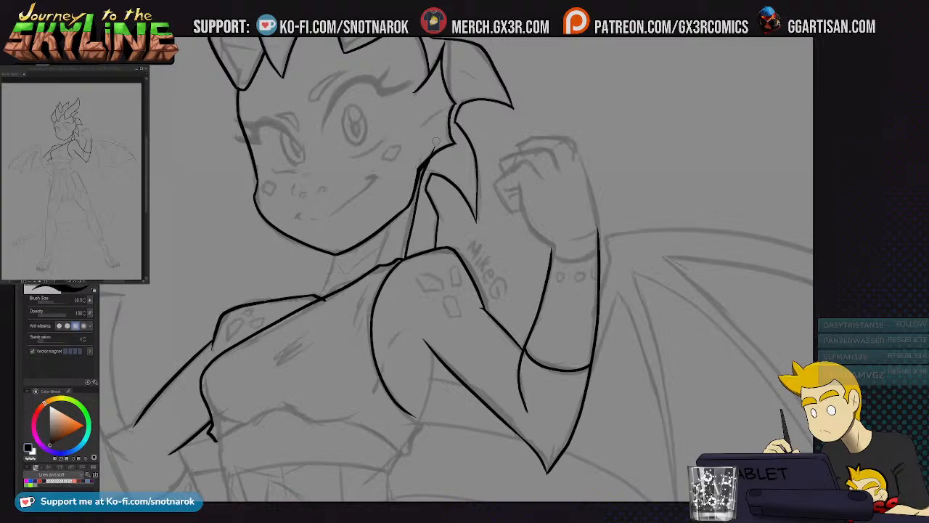
Ink the neck's left edge from the neckline up to the chin
mouse_move(376, 308)
left_mouse_down()
mouse_move(451, 255)
mouse_move(444, 198)
mouse_move(410, 138)
left_mouse_up()
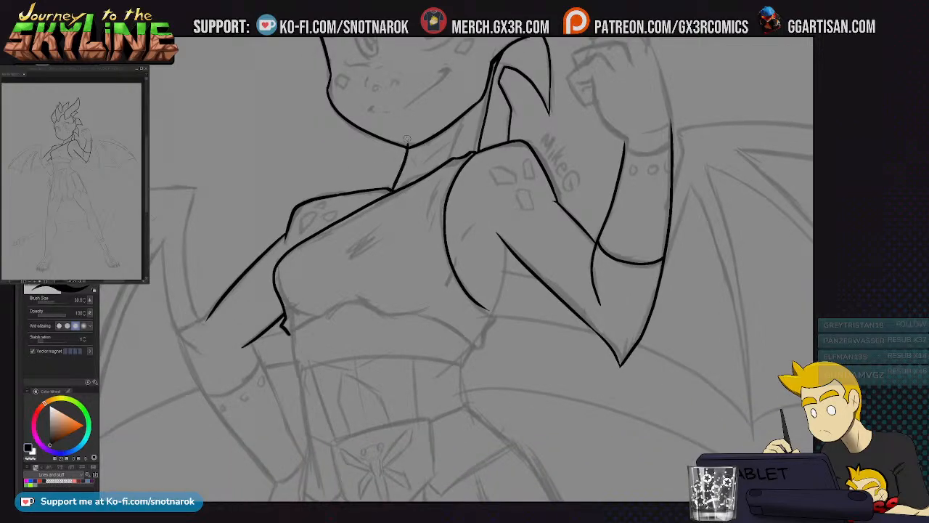
key("e")
left_click(410, 142)
key("p")
key("ctrl+z")
key("ctrl+z")
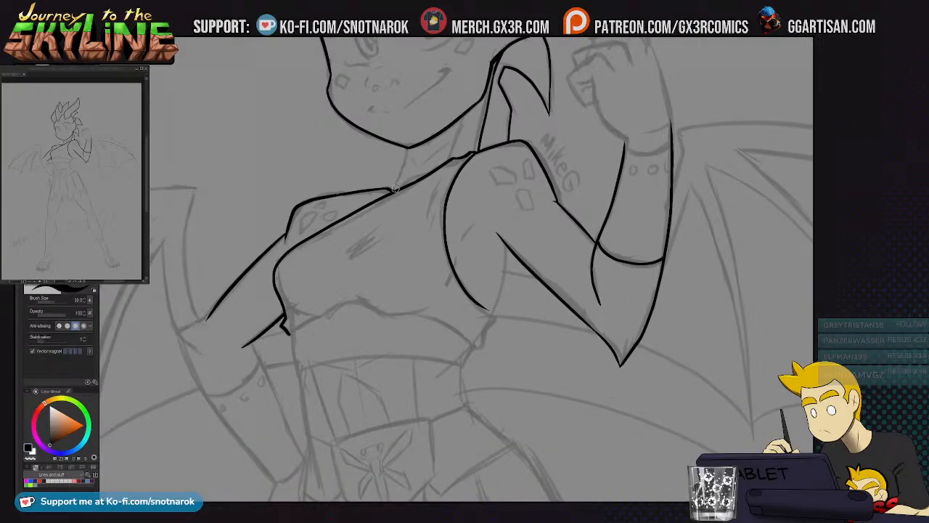
left_click_drag(394, 191, 408, 145)
key("e")
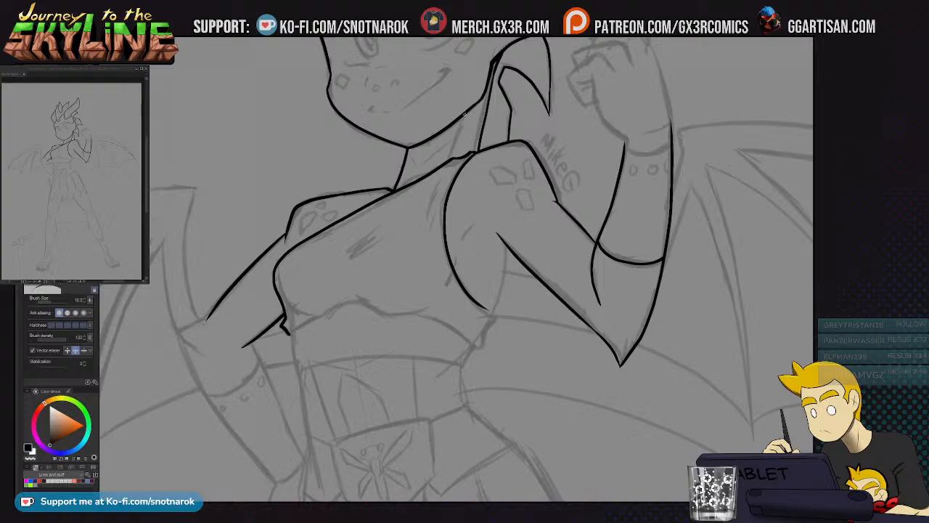
Ink the neck's right edge from the jaw down to the neckline and clean up its ends
key("p")
left_click_drag(468, 109, 444, 175)
key("e")
key("p")
Ink the wavy lower hem of the top and the curved bottom edge of the band beneath it
left_click_drag(398, 332, 439, 206)
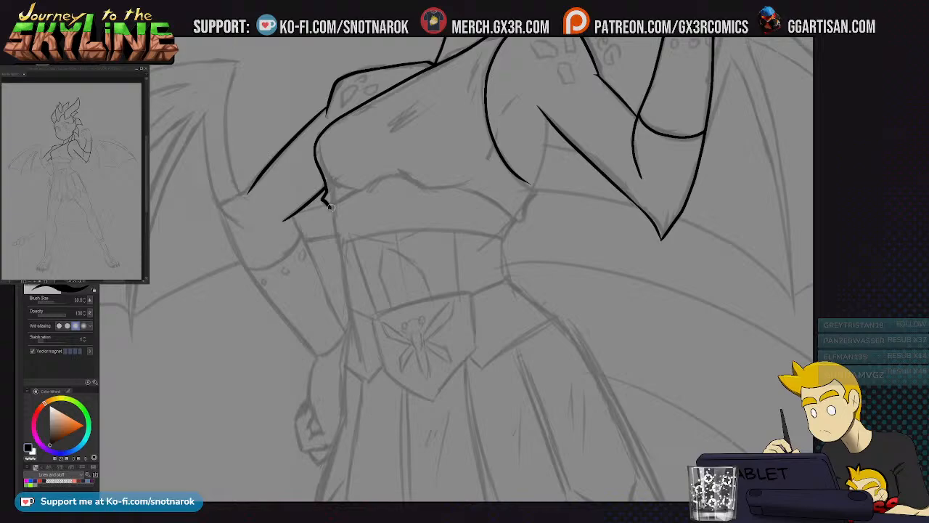
left_click_drag(330, 207, 368, 179)
key("ctrl+z")
mouse_move(331, 207)
left_mouse_down()
mouse_move(392, 174)
mouse_move(426, 190)
mouse_move(466, 186)
mouse_move(452, 188)
mouse_move(485, 216)
left_mouse_up()
left_click_drag(441, 185, 423, 182)
left_click_drag(505, 243, 488, 229)
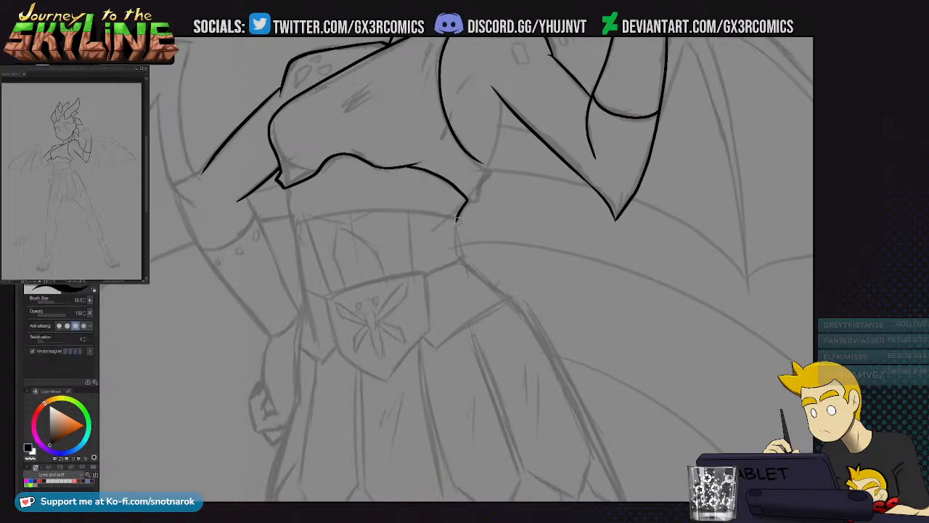
mouse_move(457, 216)
left_mouse_down()
mouse_move(335, 211)
mouse_move(293, 225)
left_mouse_up()
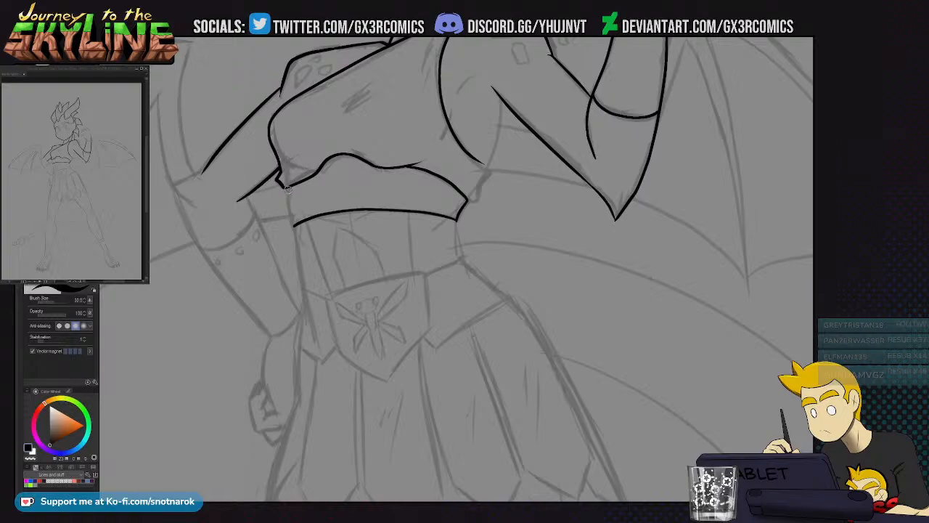
Ink the forearm outline of the arm resting on the hip, from the elbow to the wrist
mouse_move(247, 195)
left_mouse_down()
mouse_move(370, 185)
mouse_move(427, 314)
left_mouse_up()
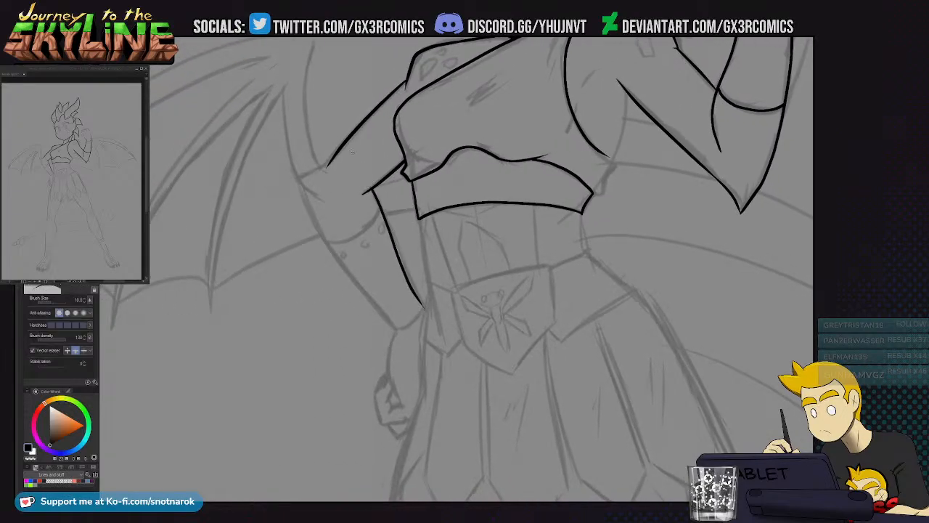
mouse_move(329, 161)
left_mouse_down()
mouse_move(292, 174)
mouse_move(301, 170)
mouse_move(326, 249)
mouse_move(412, 352)
mouse_move(376, 266)
mouse_move(393, 243)
left_mouse_up()
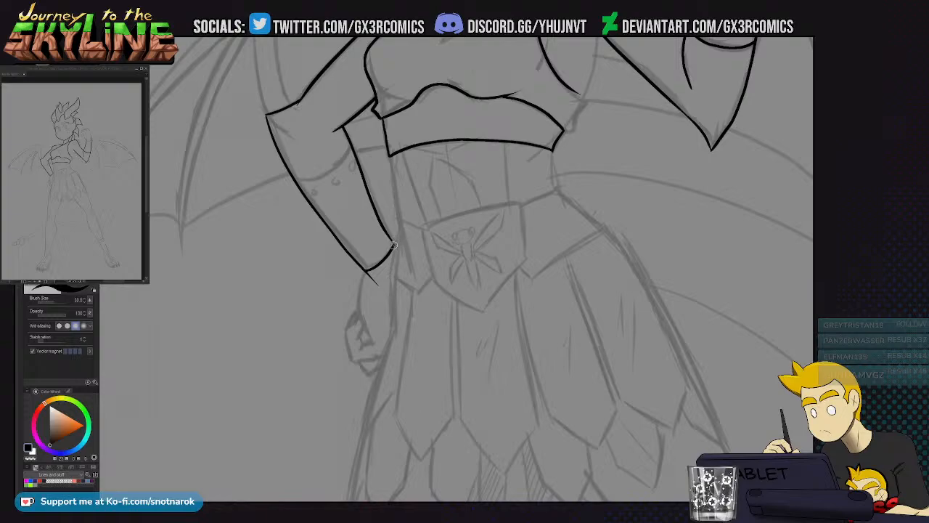
Clean up the wrist end of the forearm outline on the arm resting on the hip
key("e")
key("p")
left_click_drag(393, 294, 387, 208)
key("e")
key("p")
key("e")
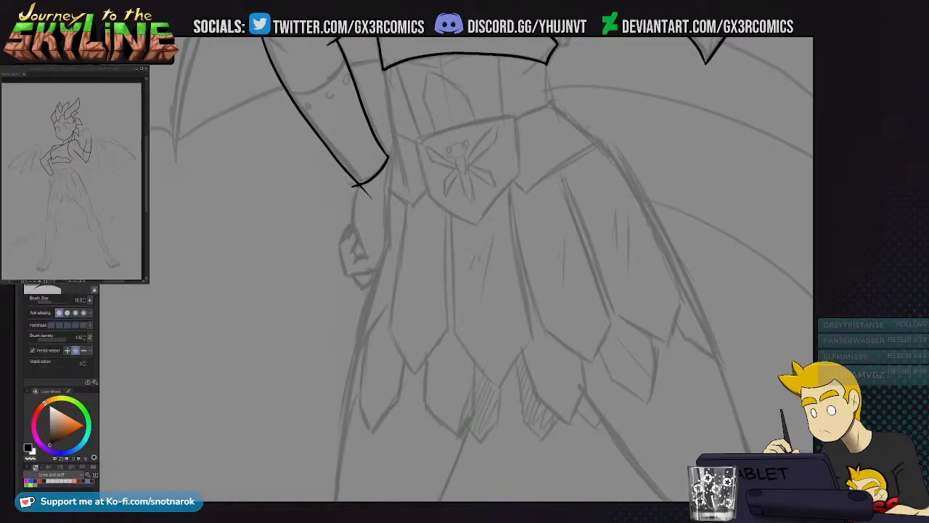
Ink the back of the hand on the hip from the wrist down, with the first curled finger
key("p")
mouse_move(361, 183)
left_mouse_down()
mouse_move(364, 256)
mouse_move(342, 259)
mouse_move(338, 247)
mouse_move(359, 218)
left_mouse_up()
key("ctrl+z")
key("ctrl+z")
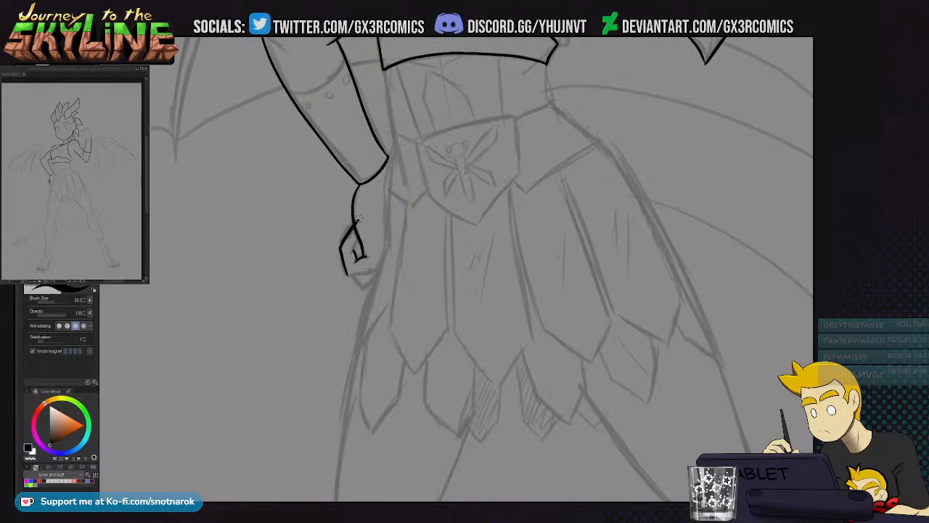
key("e")
left_click(358, 219)
Ink the remaining curled fingers and the lower edge of the fist on the hip
key("p")
left_click_drag(345, 274, 374, 268)
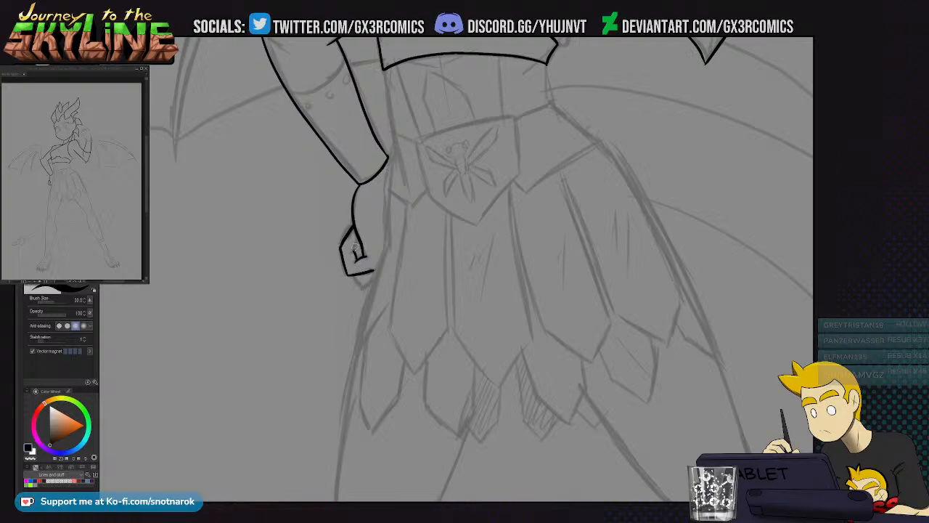
left_click_drag(353, 246, 357, 232)
left_click_drag(365, 306, 361, 274)
mouse_move(348, 239)
left_mouse_down()
mouse_move(354, 256)
mouse_move(370, 248)
mouse_move(363, 303)
left_mouse_up()
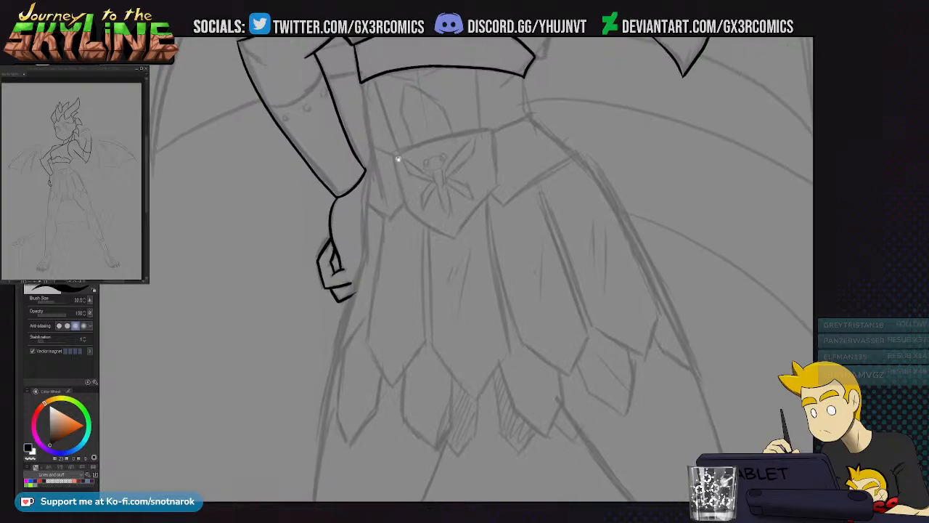
Ink the outer side and pointed lower edge of the small belt plate beside the hip hand
left_click_drag(368, 149, 364, 199)
key("ctrl+z")
mouse_move(369, 144)
left_mouse_down()
mouse_move(371, 210)
mouse_move(382, 217)
mouse_move(408, 200)
mouse_move(379, 229)
left_mouse_up()
left_click_drag(365, 183, 377, 231)
key("ctrl+z")
left_click_drag(365, 182, 379, 239)
key("ctrl+z")
Ink the outline of the shield-shaped belt buckle around the insect emblem
mouse_move(365, 181)
left_mouse_down()
mouse_move(372, 225)
mouse_move(402, 258)
mouse_move(429, 268)
left_mouse_up()
key("ctrl+z")
mouse_move(376, 237)
left_mouse_down()
mouse_move(419, 265)
mouse_move(463, 223)
left_mouse_up()
key("ctrl+z")
mouse_move(422, 265)
left_mouse_down()
mouse_move(468, 216)
mouse_move(462, 166)
left_mouse_up()
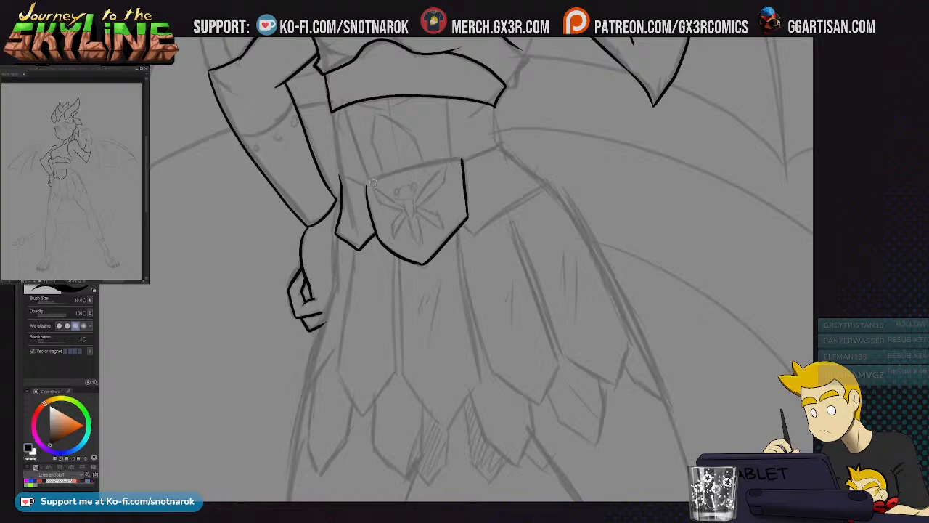
mouse_move(367, 190)
left_mouse_down()
mouse_move(405, 165)
mouse_move(455, 158)
left_mouse_up()
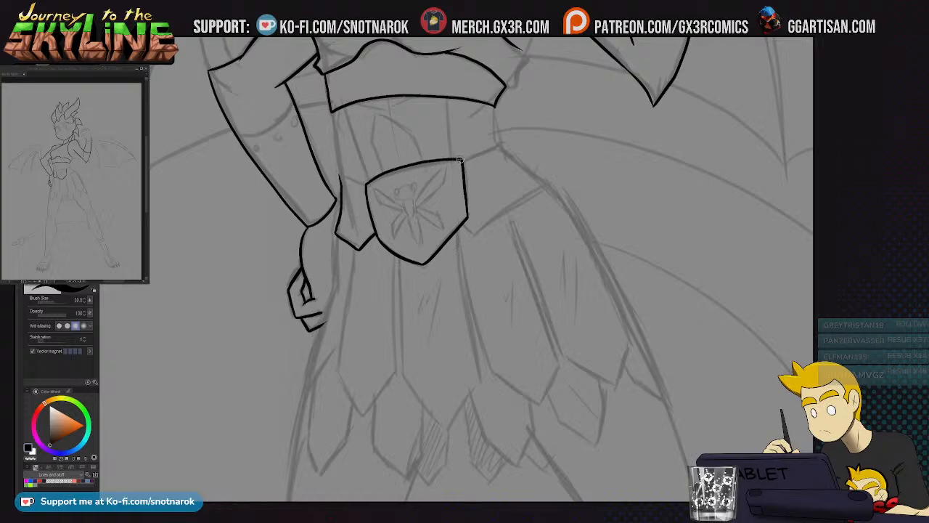
left_click_drag(399, 209, 419, 209)
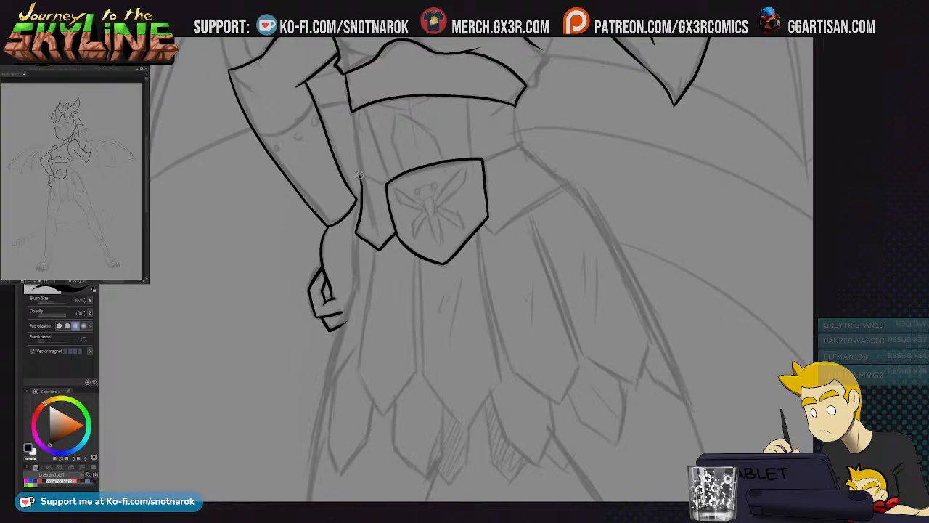
Ink the small belt plate's top edge and the waist's left edge from the band down to the belt
left_click_drag(378, 182, 361, 179)
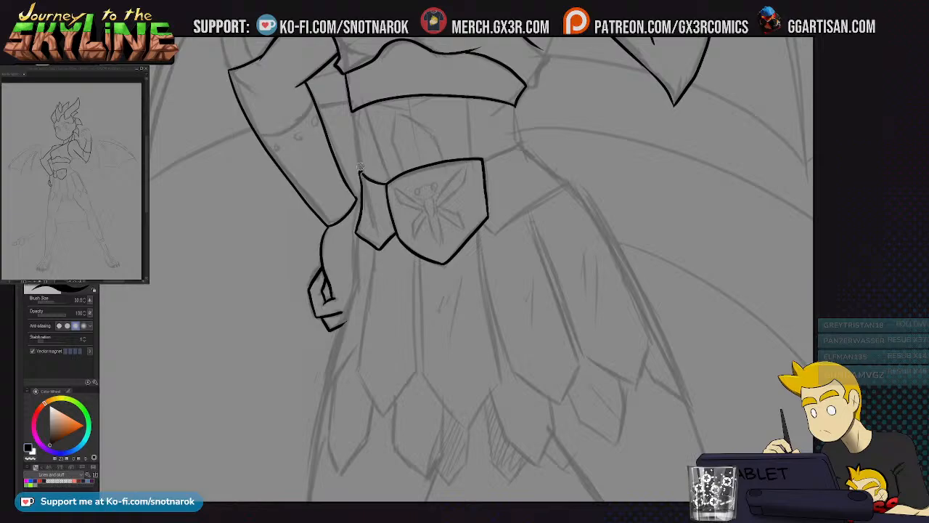
left_click_drag(353, 120, 363, 182)
key("e")
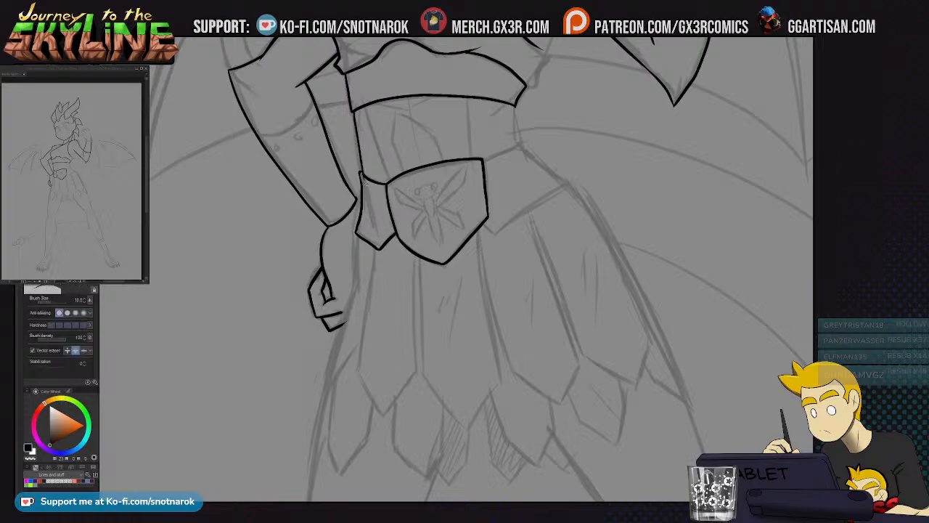
key("p")
Ink the waist's right edge and the outline of the large belt plate between the buckle and the hip
left_click_drag(484, 176, 409, 214)
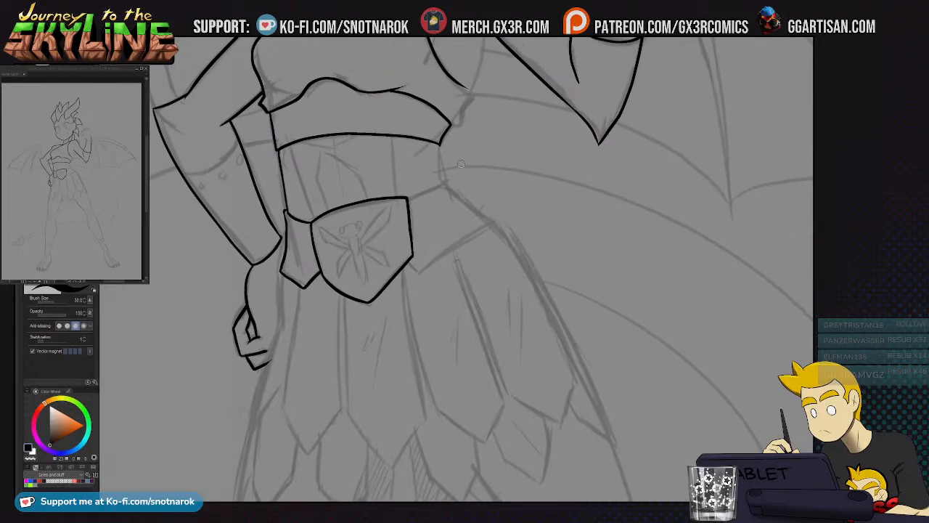
left_click_drag(439, 144, 441, 172)
key("ctrl+z")
mouse_move(438, 141)
left_mouse_down()
mouse_move(440, 184)
mouse_move(433, 188)
mouse_move(448, 177)
left_mouse_up()
key("ctrl+z")
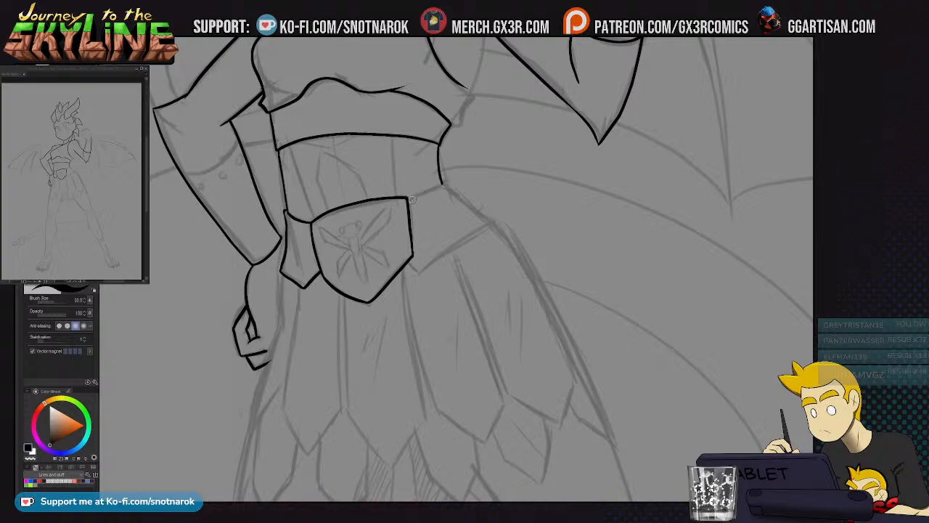
left_click_drag(406, 201, 442, 185)
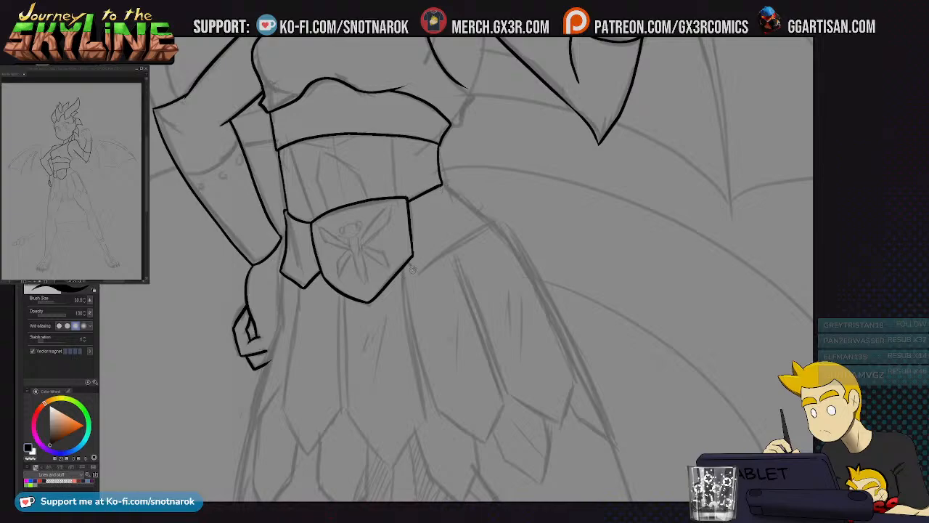
mouse_move(411, 265)
left_mouse_down()
mouse_move(497, 223)
mouse_move(445, 186)
mouse_move(394, 249)
mouse_move(404, 276)
mouse_move(438, 240)
left_mouse_up()
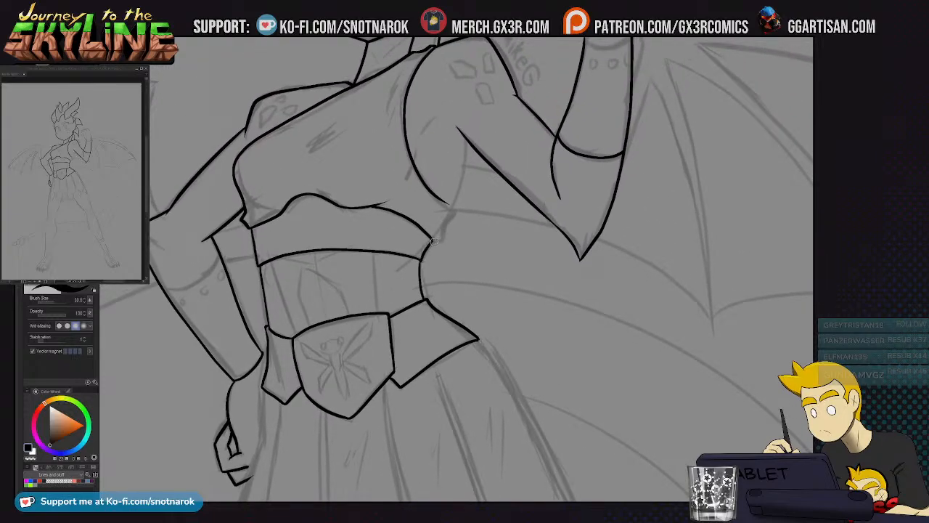
Ink the notched side of the top and the torso edge running up to the raised arm's armpit
mouse_move(439, 242)
left_mouse_down()
mouse_move(455, 212)
mouse_move(440, 235)
left_mouse_up()
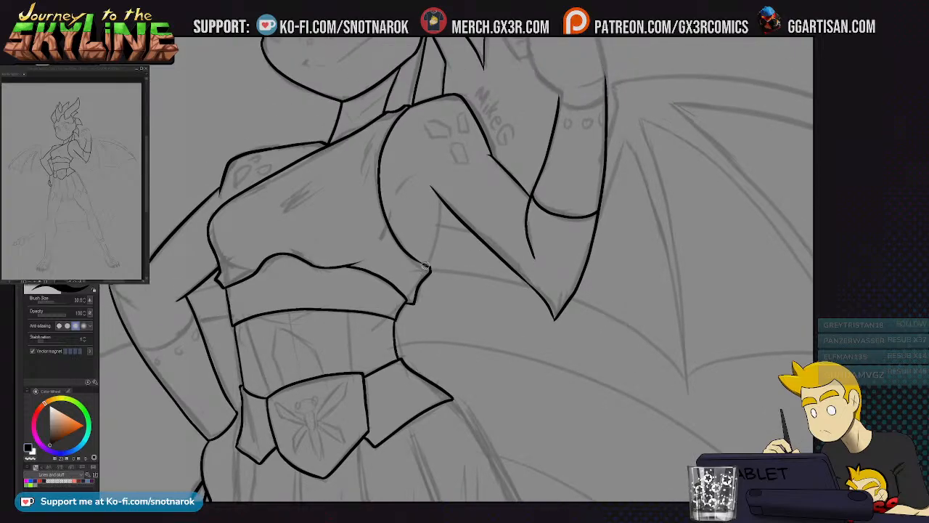
left_click_drag(428, 267, 441, 215)
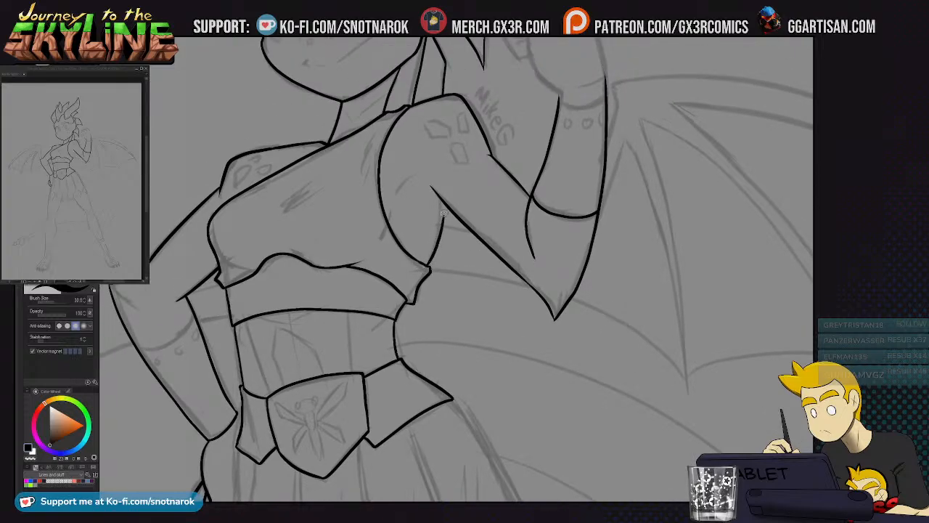
key("ctrl+z")
left_click_drag(421, 274, 442, 212)
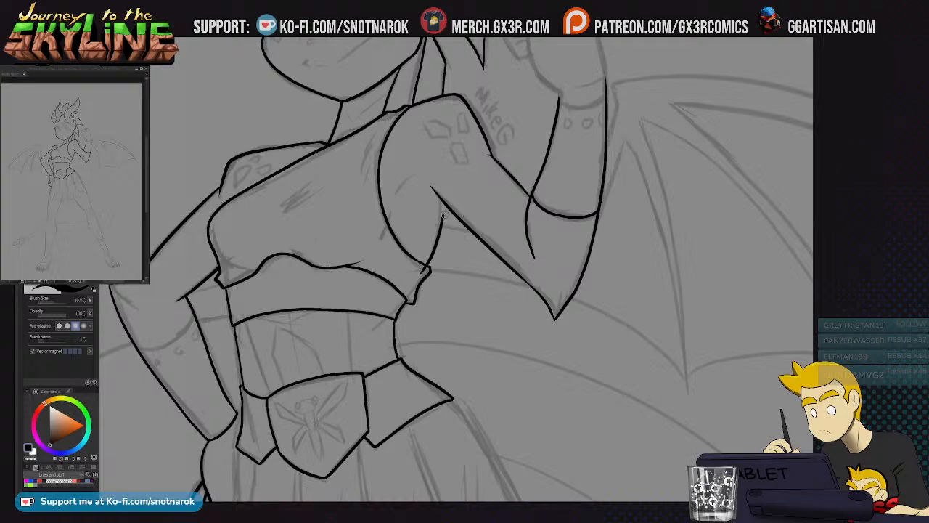
key("e")
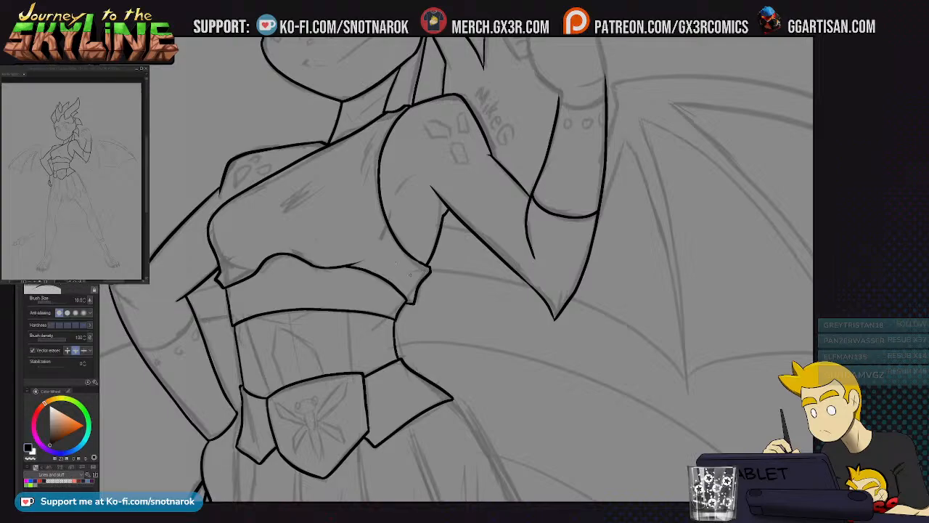
Ink the curved cuff line across the forearm of the arm resting on the hip and tidy its ends
left_click_drag(384, 264, 516, 298)
mouse_move(481, 413)
left_mouse_down()
mouse_move(426, 317)
mouse_move(479, 195)
left_mouse_up()
left_click_drag(363, 205, 384, 272)
key("p")
mouse_move(294, 234)
left_mouse_down()
mouse_move(348, 206)
mouse_move(320, 239)
mouse_move(392, 298)
mouse_move(508, 165)
left_mouse_up()
key("e")
key("p")
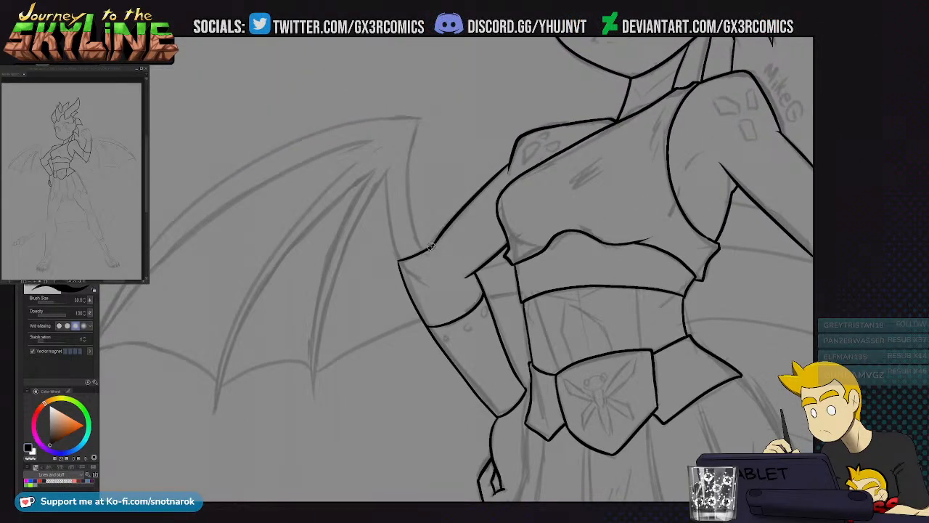
key("e")
key("p")
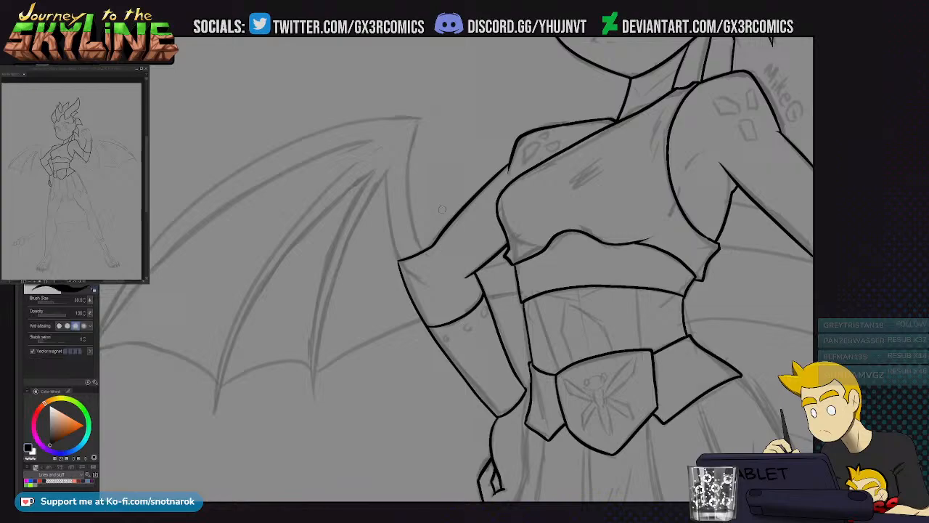
Ink the left wing's edge from the elbow over the peak to the tip, its inner bone line and the first membrane scallop
mouse_move(415, 236)
left_mouse_down()
mouse_move(405, 164)
mouse_move(423, 116)
left_mouse_up()
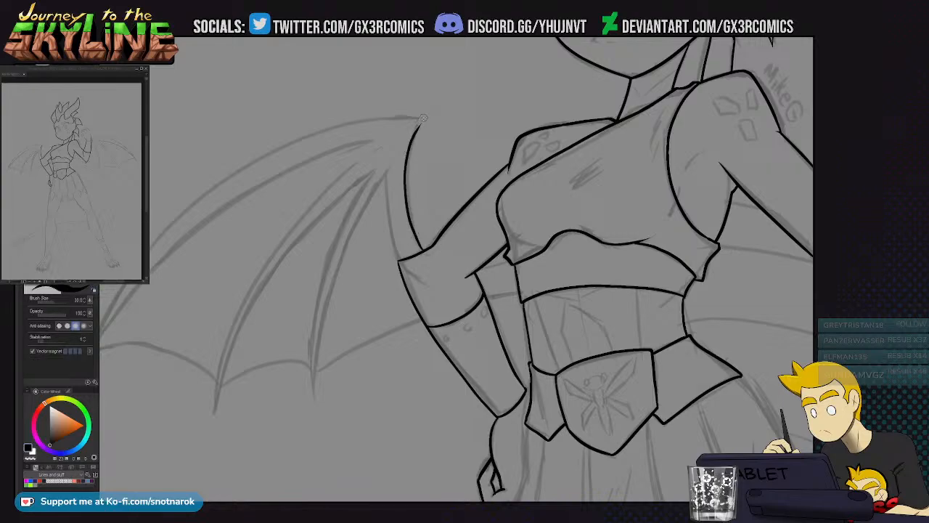
left_click_drag(395, 151, 405, 173)
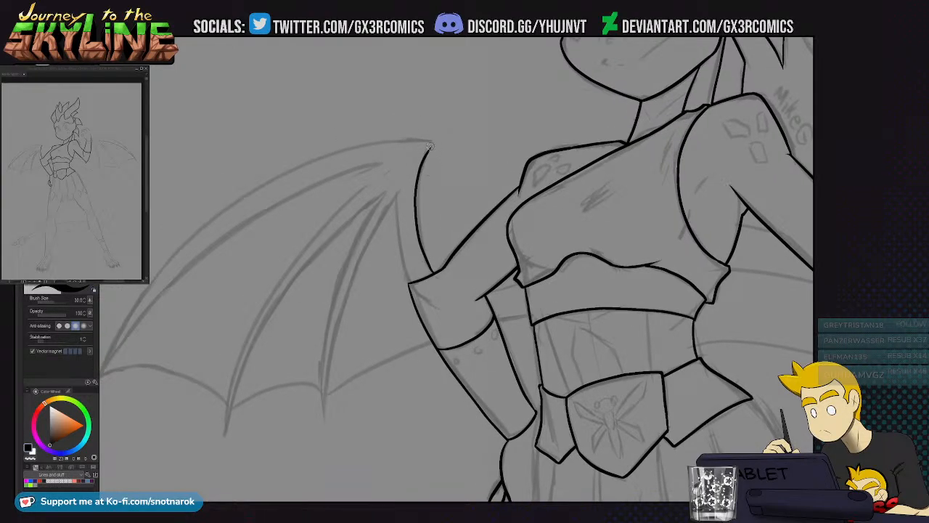
mouse_move(432, 143)
left_mouse_down()
mouse_move(559, 135)
mouse_move(537, 117)
mouse_move(230, 349)
mouse_move(227, 364)
mouse_move(350, 231)
mouse_move(516, 145)
left_mouse_up()
scroll(293, 307, "down", 1)
mouse_move(225, 323)
left_mouse_down()
mouse_move(251, 304)
mouse_move(316, 316)
mouse_move(348, 348)
left_mouse_up()
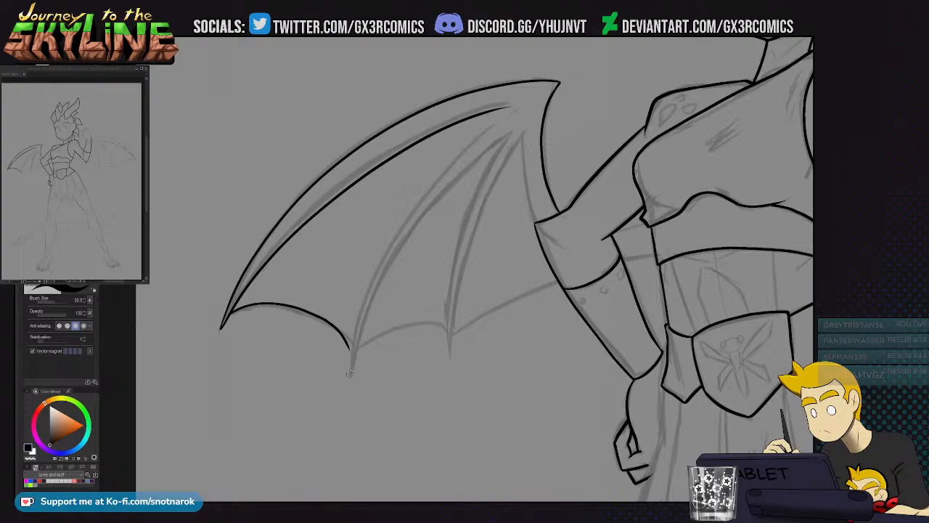
Ink the left wing's second finger bone from its pointed lower end up towards the wing joint
key("ctrl+z")
mouse_move(350, 350)
left_mouse_down()
mouse_move(353, 376)
mouse_move(397, 258)
mouse_move(526, 131)
left_mouse_up()
mouse_move(359, 311)
left_mouse_down()
mouse_move(408, 224)
mouse_move(497, 147)
left_mouse_up()
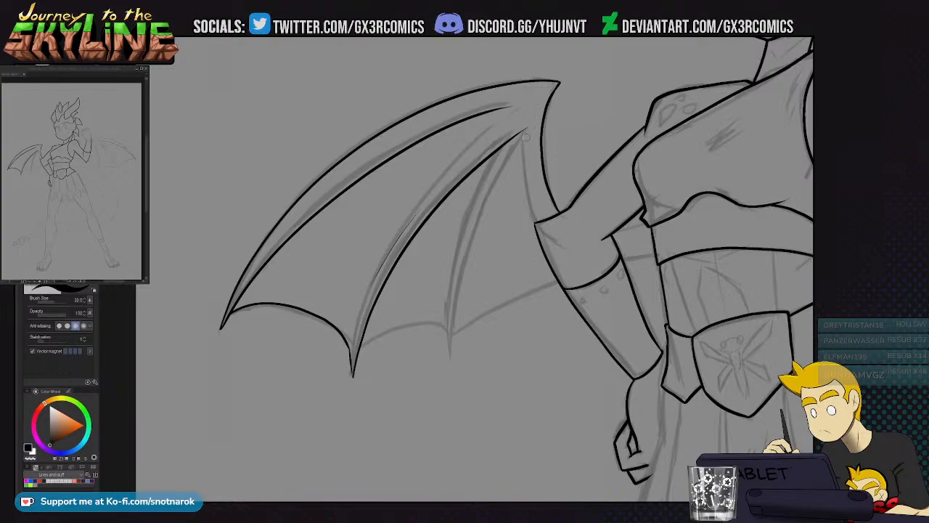
mouse_move(528, 118)
left_mouse_down()
mouse_move(529, 172)
mouse_move(555, 237)
left_mouse_up()
key("ctrl+z")
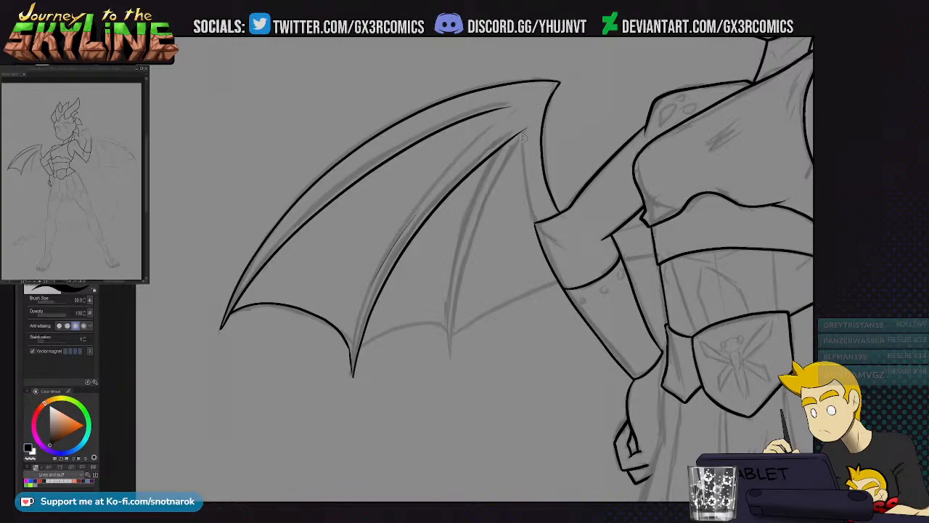
Redraw the second finger bone's line and ink the outer line of the left wing's third finger bone up to meet it
mouse_move(530, 125)
left_mouse_down()
mouse_move(491, 188)
mouse_move(452, 370)
left_mouse_up()
key("y")
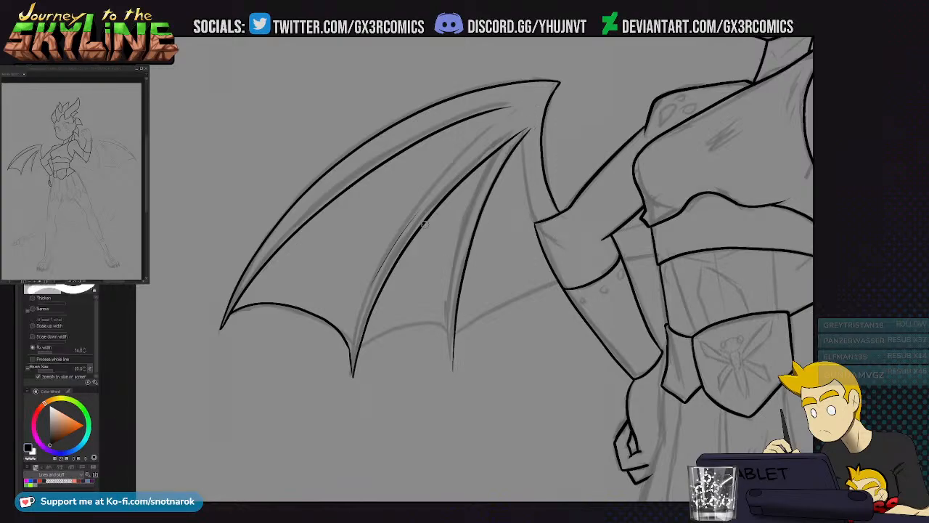
key("y")
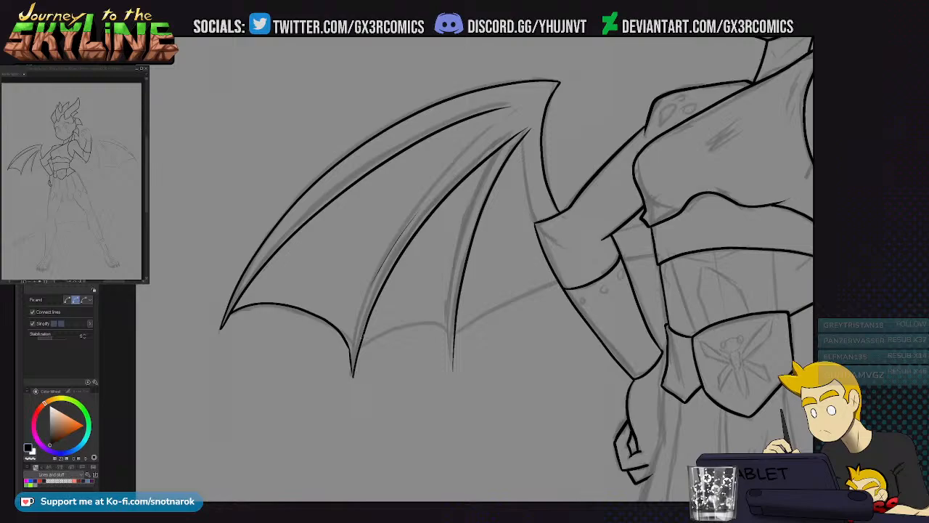
mouse_move(354, 370)
left_mouse_down()
mouse_move(454, 196)
mouse_move(523, 130)
left_mouse_up()
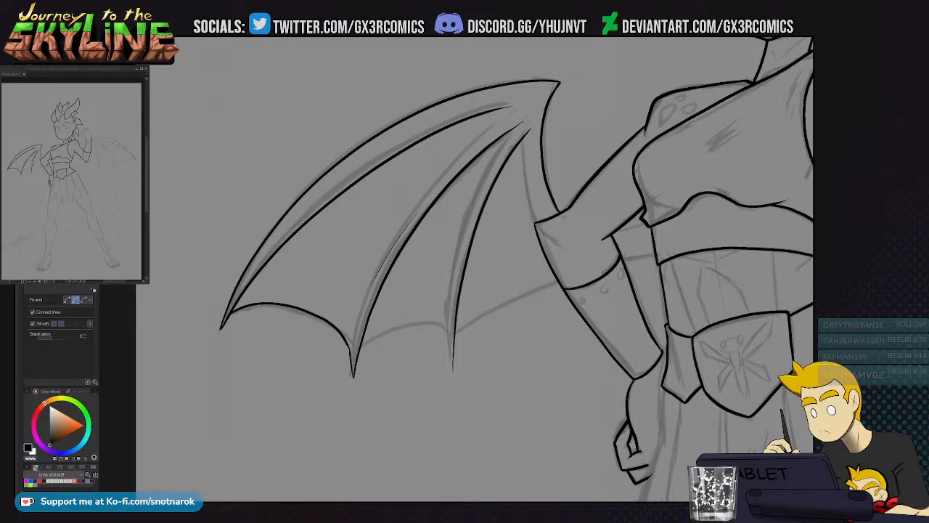
key("p")
key("ctrl+z")
mouse_move(450, 360)
left_mouse_down()
mouse_move(475, 208)
mouse_move(520, 117)
left_mouse_up()
key("e")
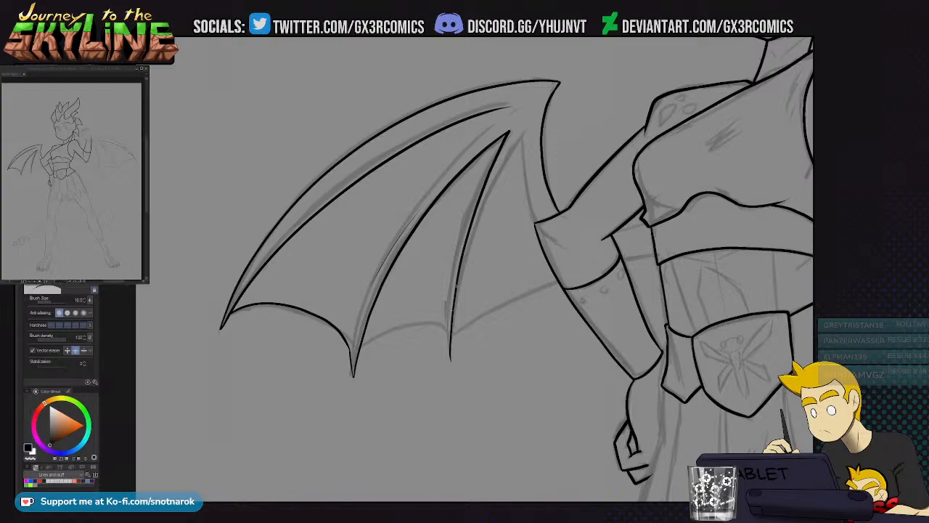
key("p")
Ink the third finger bone's inner line and the left wing's inner arm line down to the elbow
mouse_move(449, 361)
left_mouse_down()
mouse_move(462, 295)
mouse_move(530, 130)
left_mouse_up()
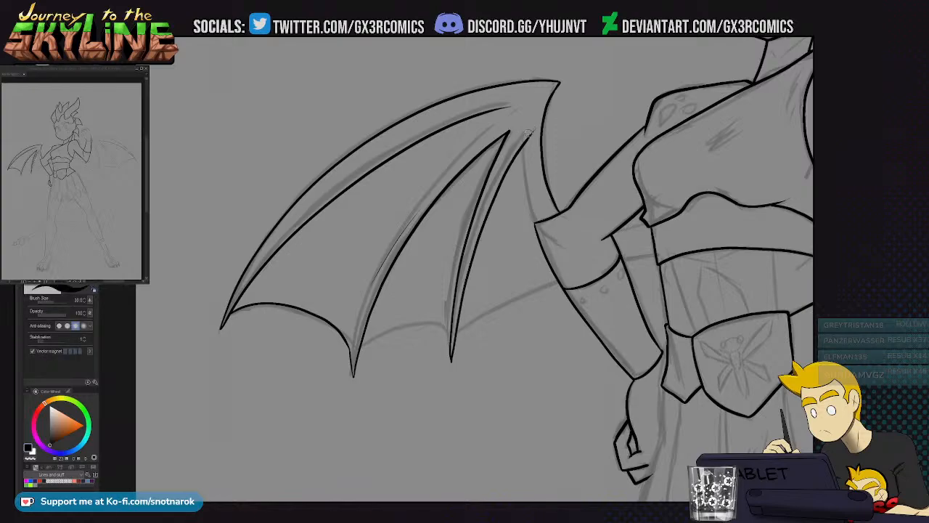
key("ctrl+z")
mouse_move(450, 360)
left_mouse_down()
mouse_move(475, 237)
mouse_move(532, 124)
left_mouse_up()
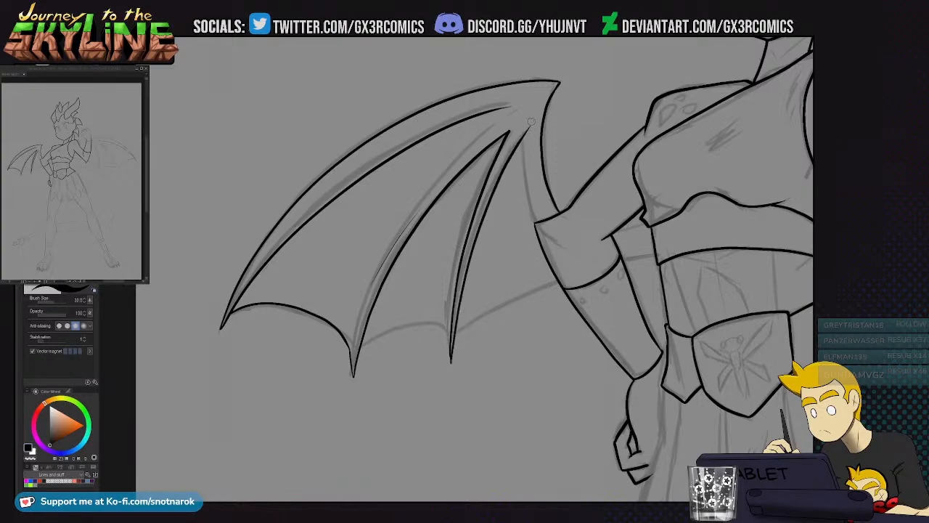
key("ctrl+z")
mouse_move(450, 361)
left_mouse_down()
mouse_move(526, 127)
mouse_move(556, 233)
left_mouse_up()
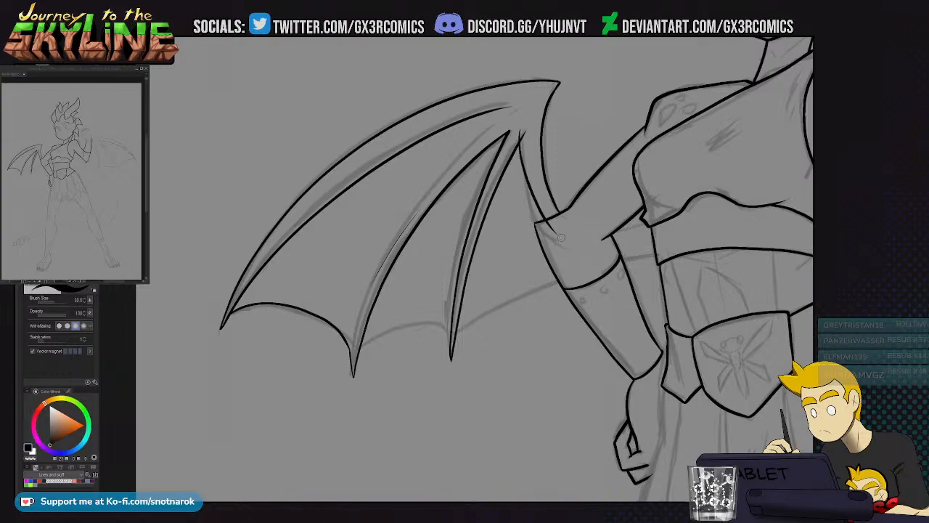
Trim the line end at the elbow and ink the left wing's two remaining membrane scallops across to the forearm
key("e")
key("n")
mouse_move(399, 336)
left_mouse_down()
mouse_move(459, 271)
mouse_move(508, 272)
left_mouse_up()
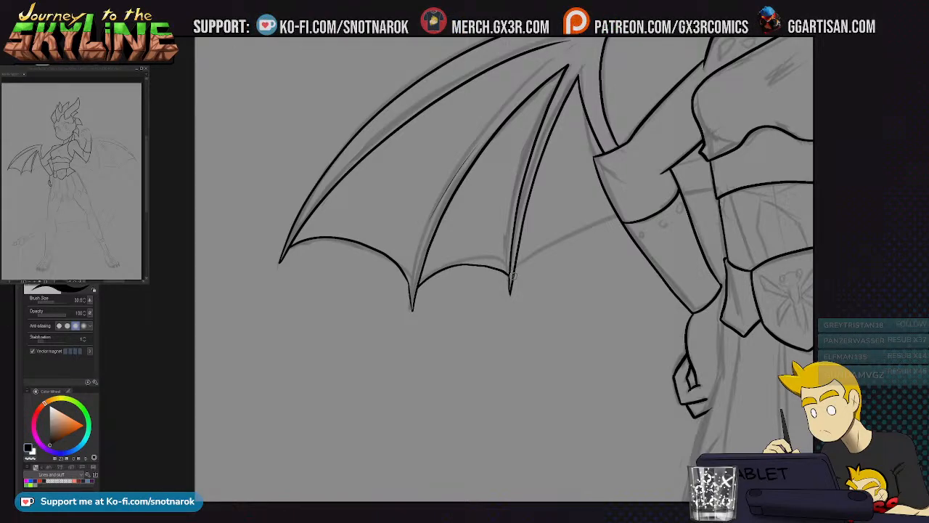
left_click_drag(622, 210, 546, 225)
mouse_move(435, 290)
left_mouse_down()
mouse_move(551, 228)
mouse_move(639, 206)
mouse_move(536, 206)
mouse_move(500, 196)
left_mouse_up()
Ink three small round studs below the cuff line on the hip arm's forearm
key("e")
key("p")
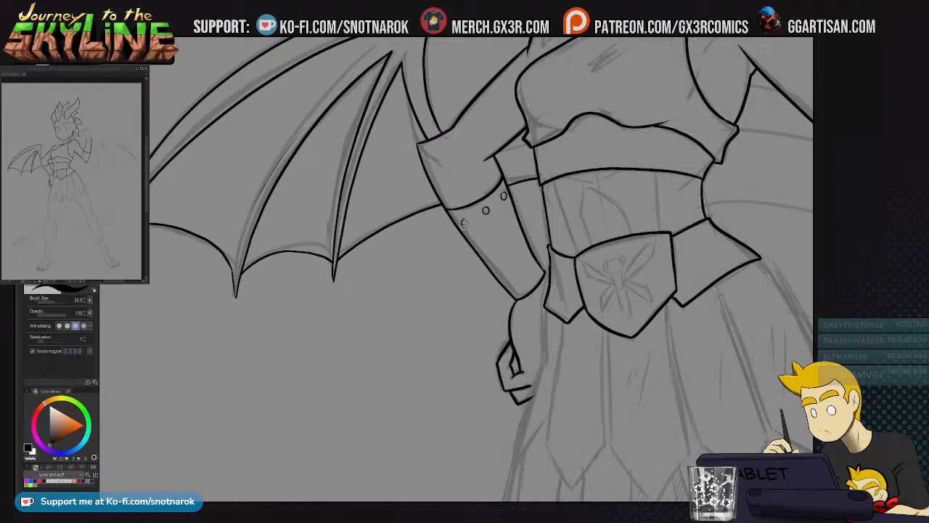
left_click_drag(463, 222, 463, 218)
left_click_drag(610, 278, 483, 212)
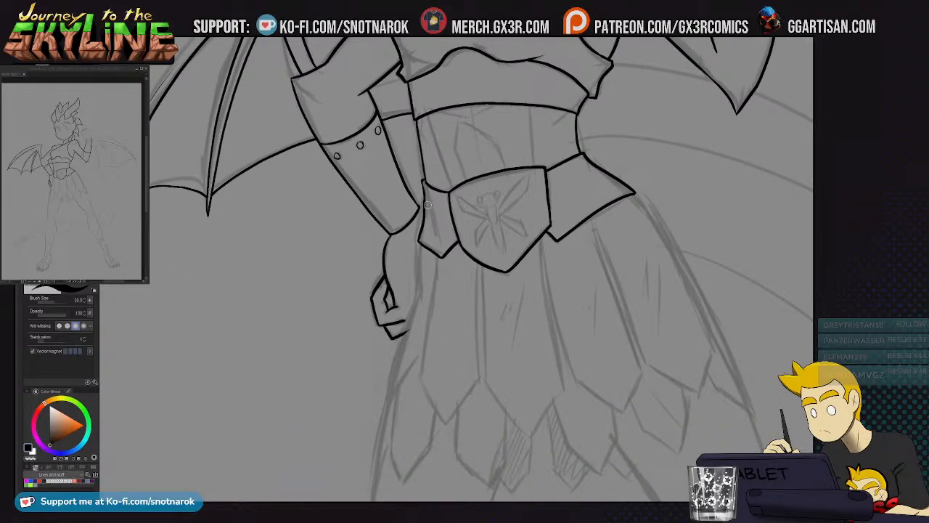
left_click_drag(425, 266, 444, 225)
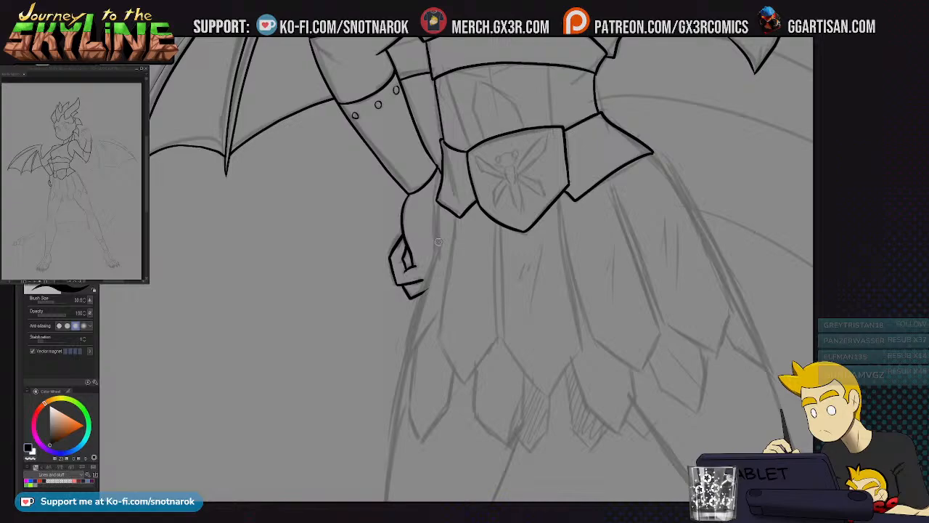
Select the hip hand's fist, shift its lines slightly upward, and clear the selection
key("m")
mouse_move(373, 211)
left_mouse_down()
mouse_move(408, 300)
mouse_move(456, 311)
mouse_move(422, 276)
left_mouse_up()
key("k")
key("ctrl+d")
key("p")
key("e")
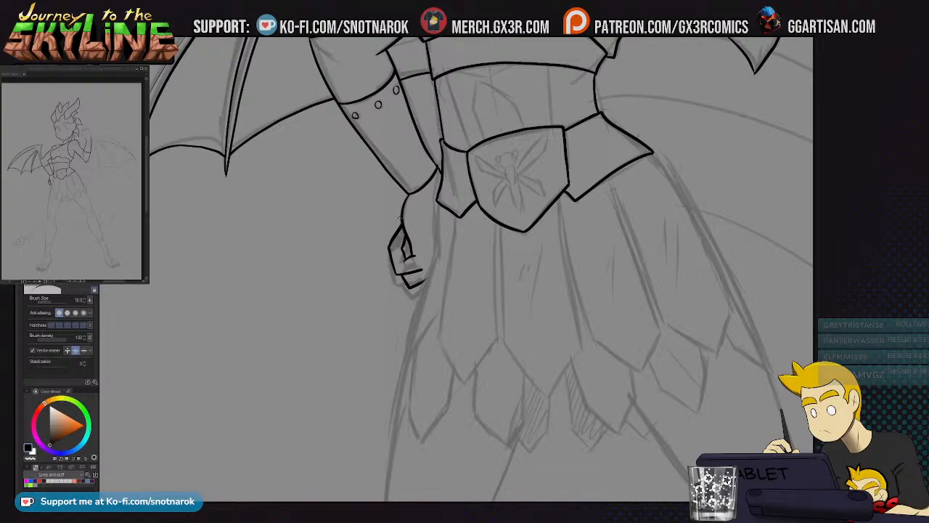
Ink the skirt's side flap beside the fist and the first full pointed panel, and trim the line overlapping the belt buckle
key("p")
mouse_move(470, 217)
left_mouse_down()
mouse_move(407, 181)
mouse_move(375, 193)
mouse_move(338, 346)
left_mouse_up()
key("ctrl+z")
mouse_move(353, 278)
left_mouse_down()
mouse_move(336, 332)
mouse_move(377, 278)
left_mouse_up()
left_click_drag(392, 195, 379, 303)
key("ctrl+z")
mouse_move(390, 172)
left_mouse_down()
mouse_move(376, 308)
mouse_move(399, 349)
mouse_move(436, 301)
mouse_move(431, 162)
left_mouse_up()
key("e")
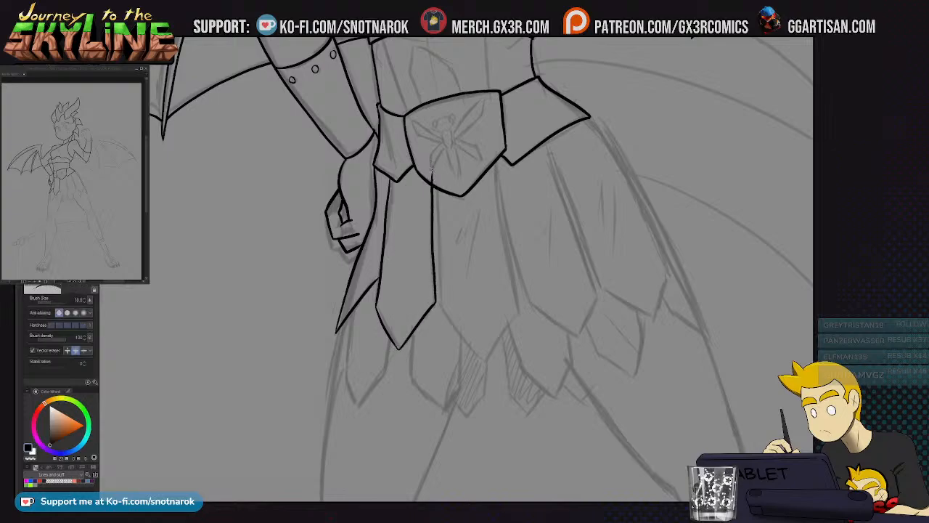
Ink the centre pointed skirt panel below the belt buckle and trim its line ends
key("p")
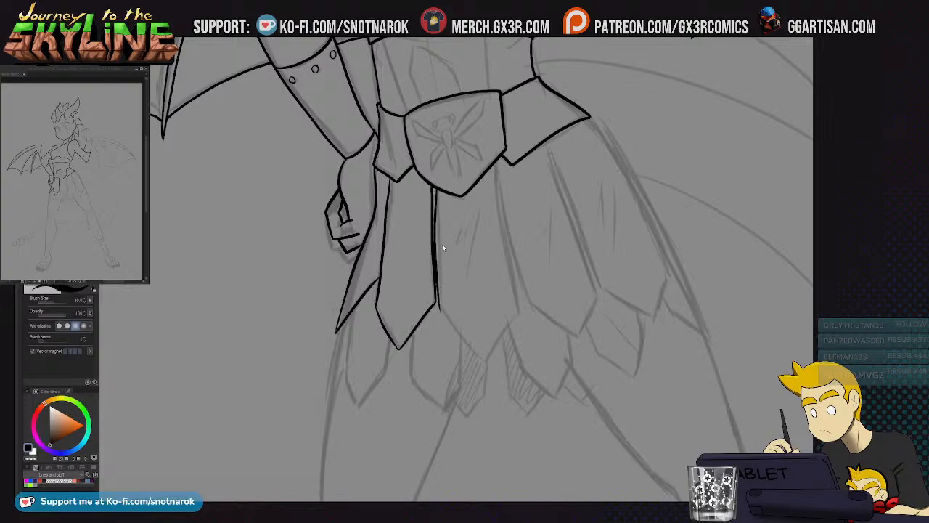
left_click_drag(434, 190, 440, 315)
key("ctrl+z")
mouse_move(435, 188)
left_mouse_down()
mouse_move(444, 331)
mouse_move(388, 269)
left_mouse_up()
mouse_move(375, 213)
left_mouse_down()
mouse_move(378, 247)
mouse_move(423, 297)
mouse_move(451, 252)
mouse_move(428, 90)
left_mouse_up()
key("e")
left_click_drag(502, 191, 384, 207)
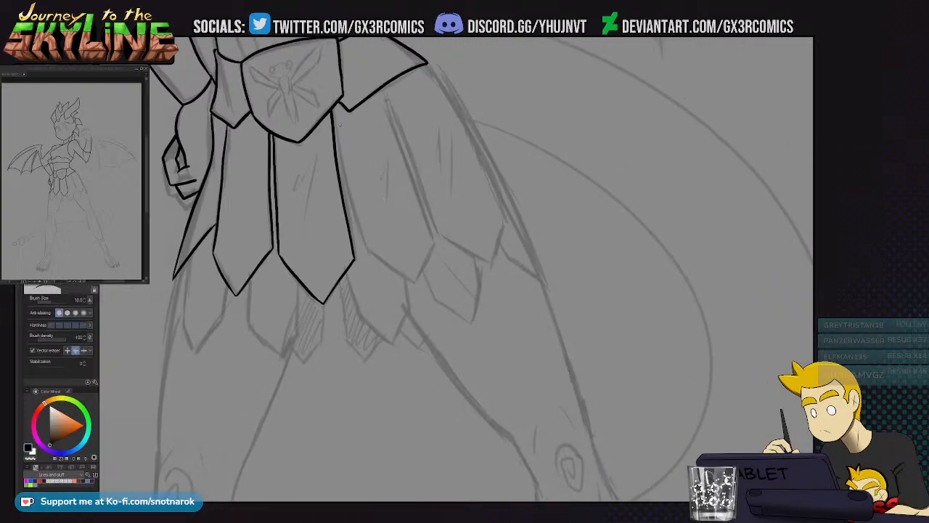
Ink the third pointed skirt panel on the other side of the buckle, down to its tip and back up to the belt
key("p")
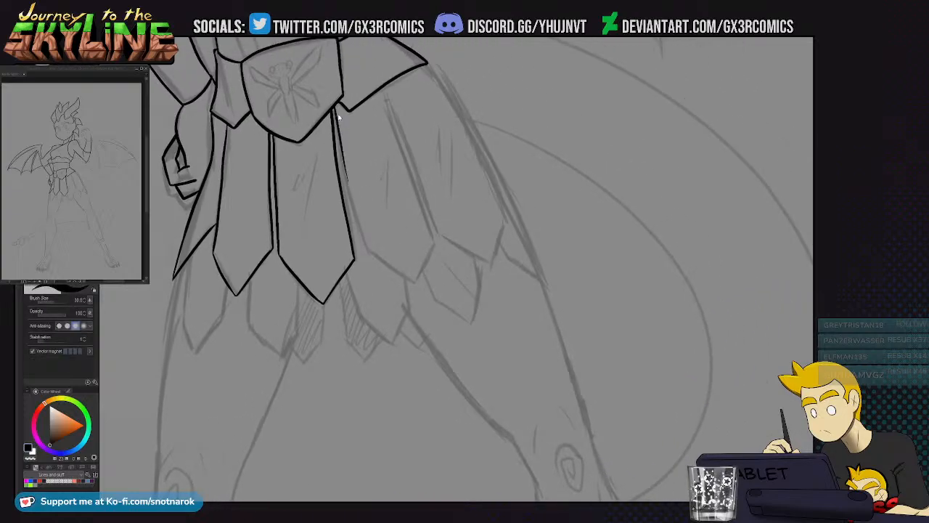
mouse_move(332, 107)
left_mouse_down()
mouse_move(366, 244)
mouse_move(412, 285)
left_mouse_up()
key("e")
left_click_drag(373, 251, 368, 256)
key("p")
key("ctrl+z")
key("e")
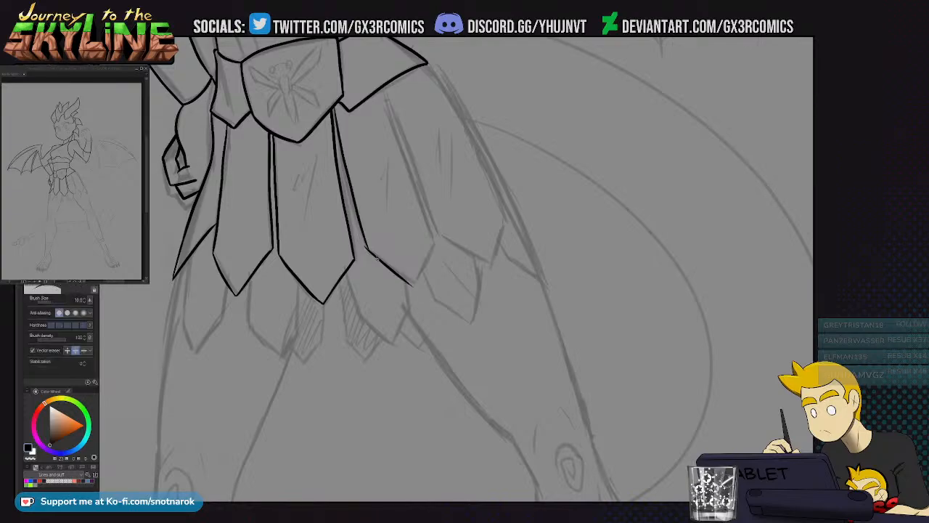
key("p")
mouse_move(411, 287)
left_mouse_down()
mouse_move(433, 227)
mouse_move(370, 75)
left_mouse_up()
key("e")
Ink the two lower-layer skirt points on either side of the first full panel's tip and trim their overlaps
key("p")
mouse_move(375, 120)
left_mouse_down()
mouse_move(369, 276)
mouse_move(383, 225)
mouse_move(384, 279)
mouse_move(368, 302)
mouse_move(344, 285)
mouse_move(340, 221)
left_mouse_up()
key("e")
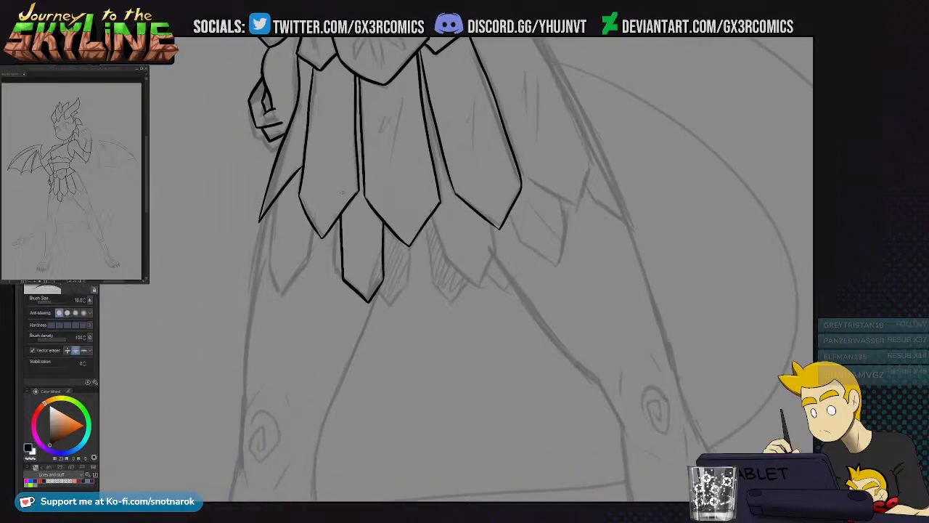
key("p")
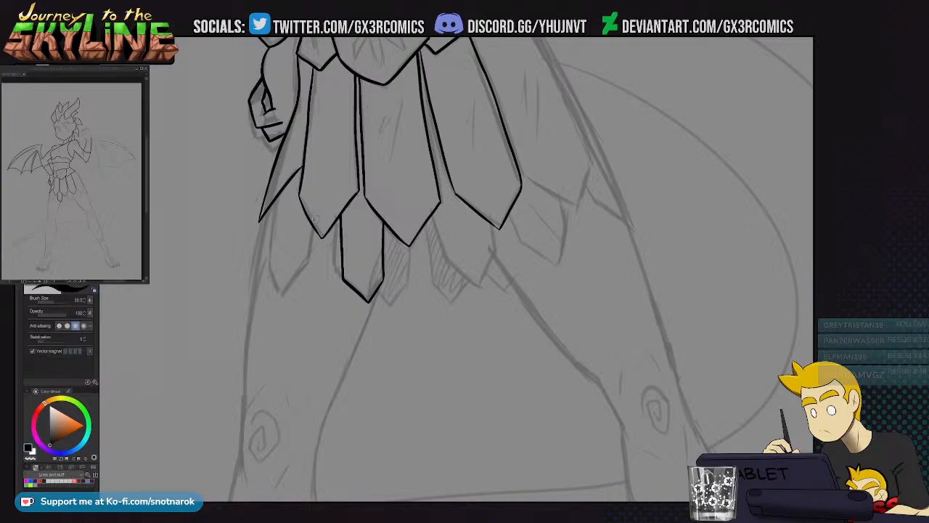
mouse_move(273, 203)
left_mouse_down()
mouse_move(271, 276)
mouse_move(283, 298)
mouse_move(312, 228)
left_mouse_up()
key("e")
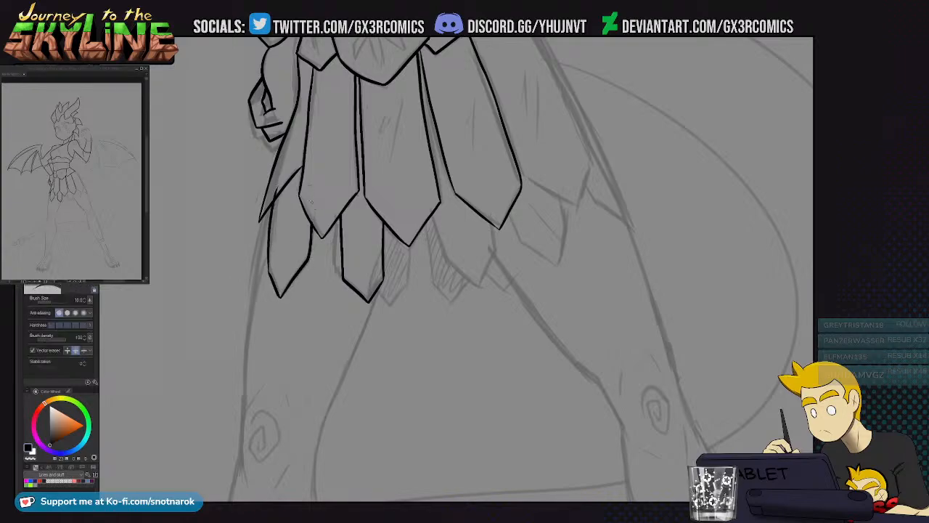
Ink the narrow outermost lower-layer point below the side flap and erase its excess line
key("p")
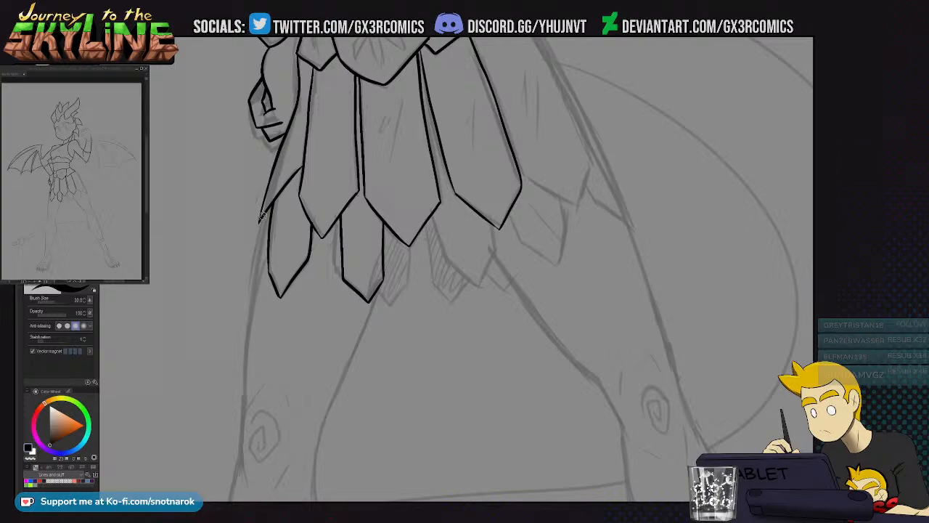
left_click_drag(259, 219, 255, 263)
key("ctrl+z")
left_click_drag(261, 220, 248, 291)
key("ctrl+z")
left_click_drag(260, 219, 244, 310)
key("ctrl+z")
mouse_move(260, 218)
left_mouse_down()
mouse_move(251, 301)
mouse_move(281, 241)
left_mouse_up()
key("e")
left_click(277, 246)
mouse_move(433, 362)
left_mouse_down()
mouse_move(355, 322)
mouse_move(401, 354)
left_mouse_up()
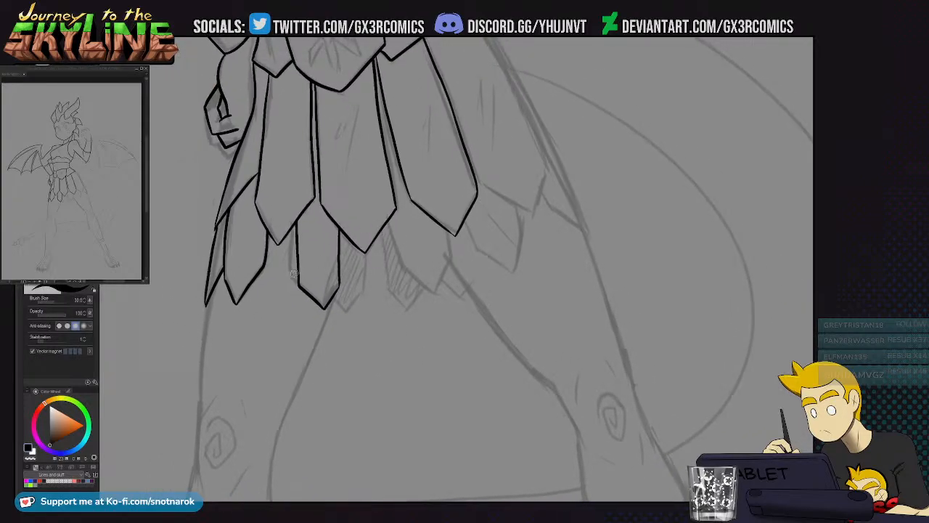
Redraw the outer edge of the lower-layer point between the first and centre panels slightly wider and erase the old line
left_click_drag(294, 284, 293, 203)
key("e")
left_click(295, 215)
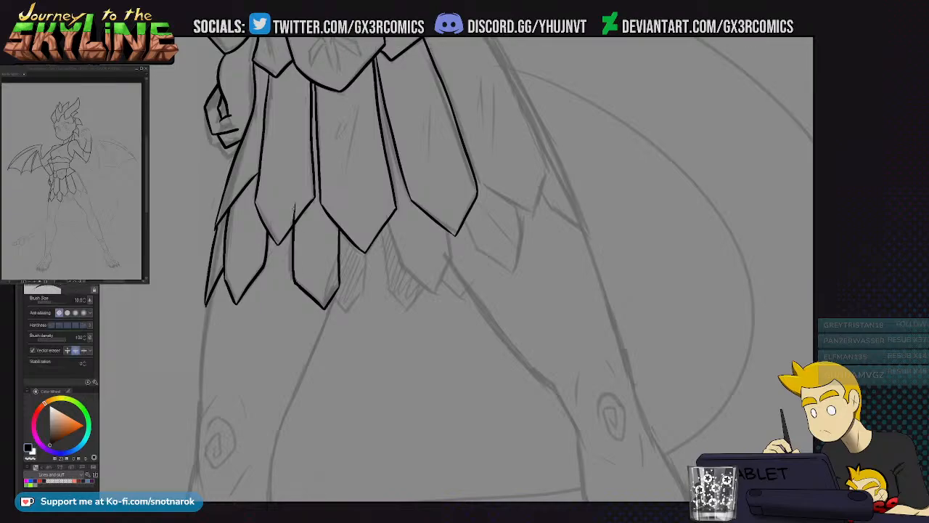
Ink the lower-layer point between the centre and third panels, and thicken the line at the third panel's tip
key("p")
mouse_move(396, 239)
left_mouse_down()
mouse_move(361, 257)
mouse_move(370, 291)
left_mouse_up()
key("ctrl+z")
mouse_move(356, 241)
left_mouse_down()
mouse_move(370, 291)
mouse_move(401, 314)
mouse_move(389, 303)
mouse_move(407, 307)
mouse_move(401, 316)
mouse_move(419, 265)
mouse_move(410, 215)
mouse_move(419, 235)
left_mouse_up()
key("e")
key("p")
key("e")
key("p")
mouse_move(441, 309)
left_mouse_down()
mouse_move(411, 290)
mouse_move(392, 301)
left_mouse_up()
key("e")
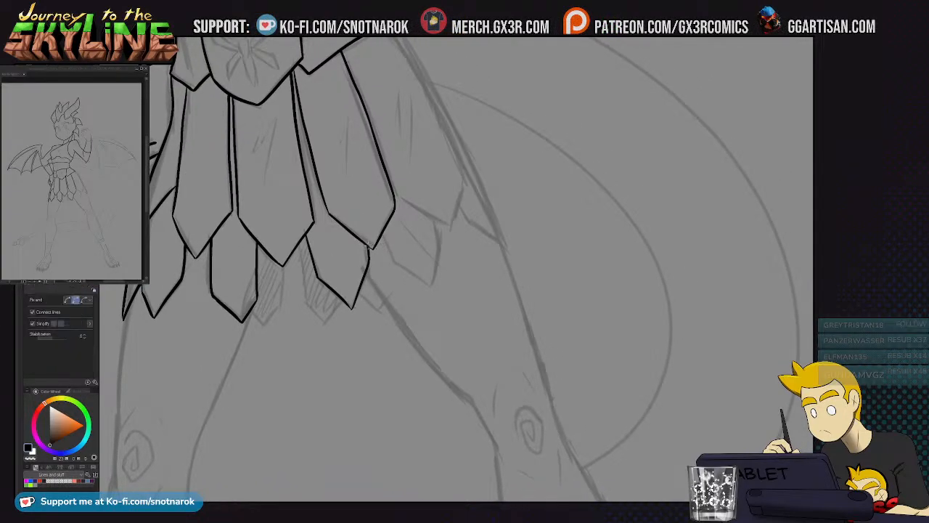
key("y")
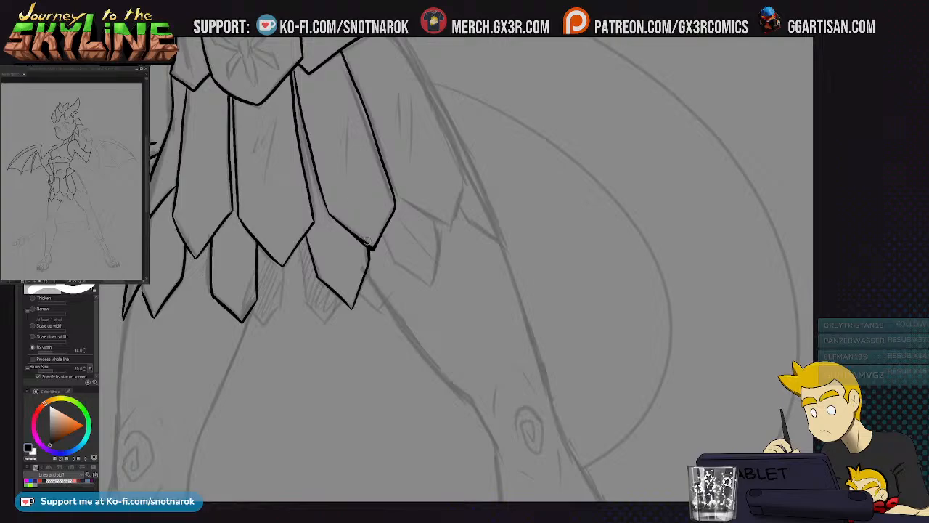
key("p")
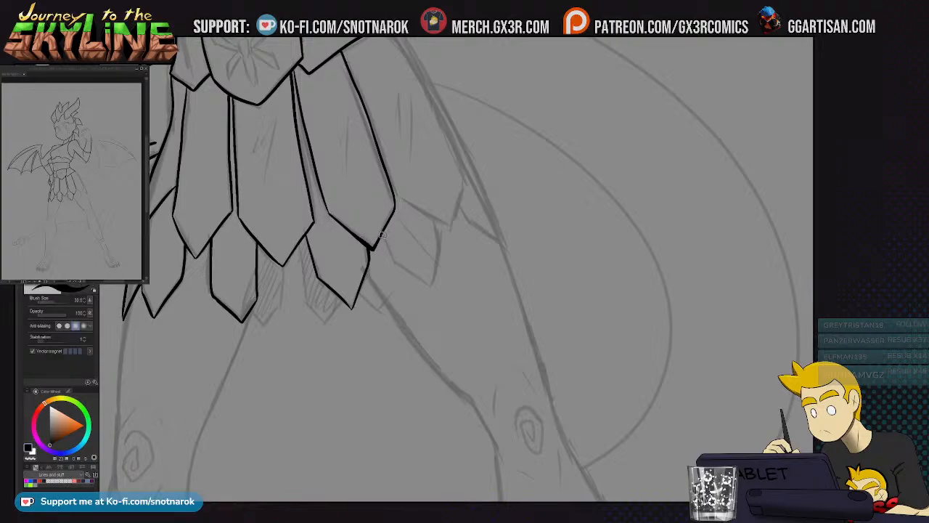
Ink the lower-layer point beyond the third panel and the fourth full panel below the belt's side plate, trimming overshoots
mouse_move(380, 231)
left_mouse_down()
mouse_move(396, 265)
mouse_move(430, 279)
mouse_move(439, 248)
mouse_move(424, 193)
mouse_move(410, 259)
left_mouse_up()
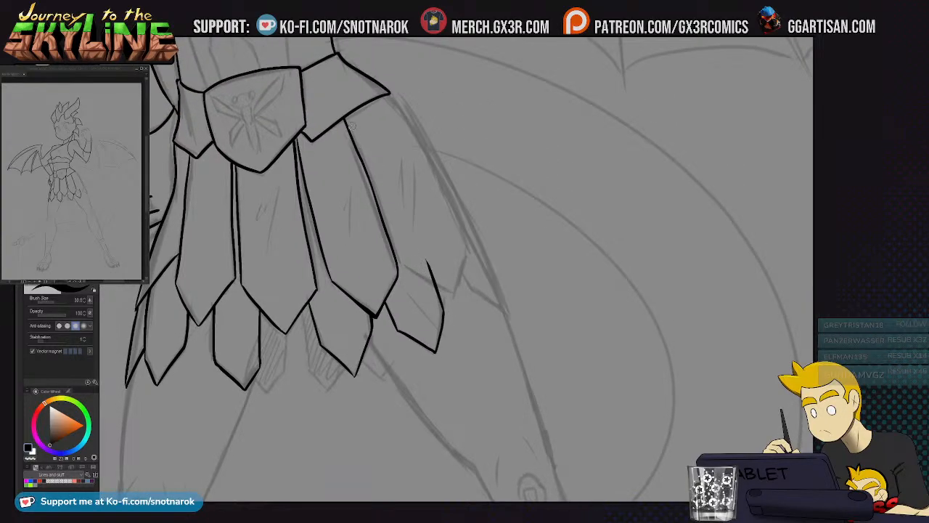
mouse_move(346, 117)
left_mouse_down()
mouse_move(408, 273)
mouse_move(458, 294)
mouse_move(465, 266)
mouse_move(443, 192)
mouse_move(370, 86)
left_mouse_up()
key("e")
key("p")
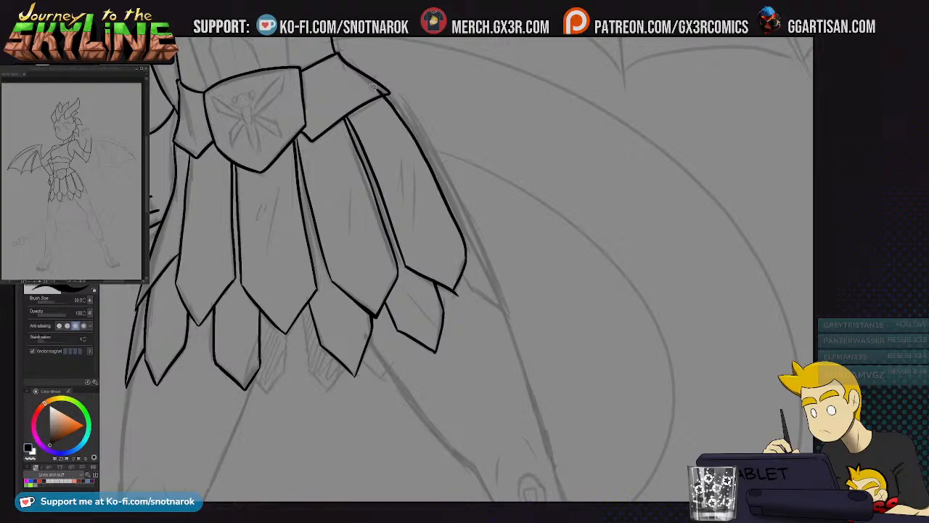
key("e")
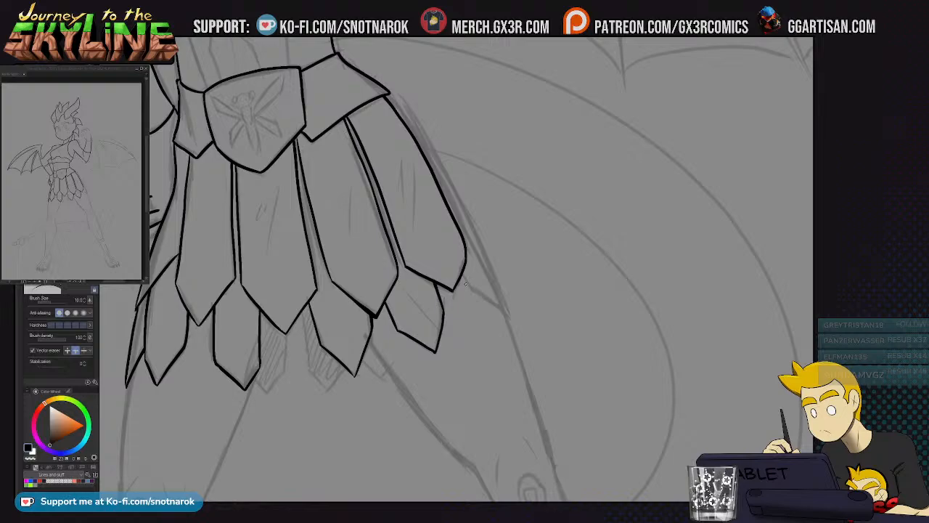
Ink the skirt's outermost flap behind the fourth panel and thicken the centre panel's lower edge line
key("p")
mouse_move(464, 284)
left_mouse_down()
mouse_move(506, 308)
mouse_move(424, 135)
mouse_move(389, 95)
left_mouse_up()
mouse_move(354, 330)
left_mouse_down()
mouse_move(384, 271)
mouse_move(408, 288)
left_mouse_up()
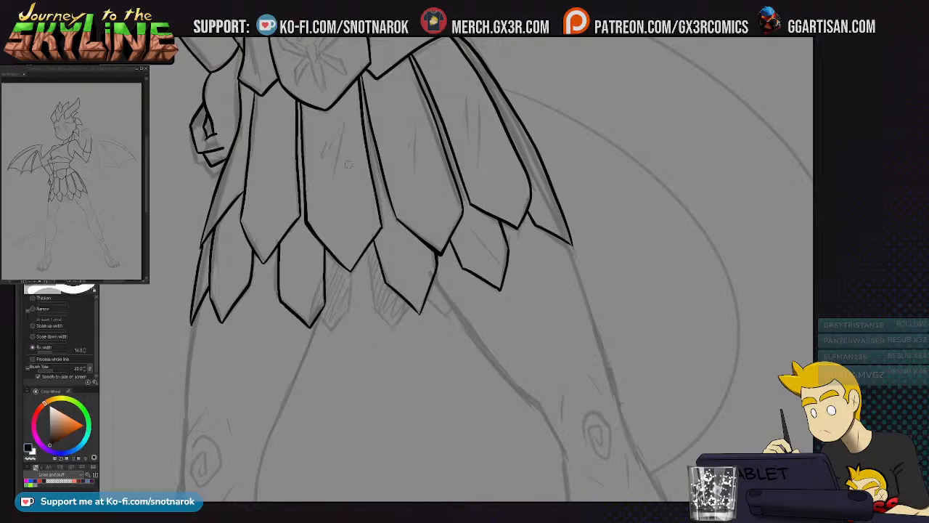
mouse_move(424, 345)
left_mouse_down()
mouse_move(414, 315)
mouse_move(433, 307)
mouse_move(365, 237)
mouse_move(335, 277)
left_mouse_up()
Ink the left leg's inner thigh line from under the skirt down to the knee
left_click_drag(359, 231, 298, 397)
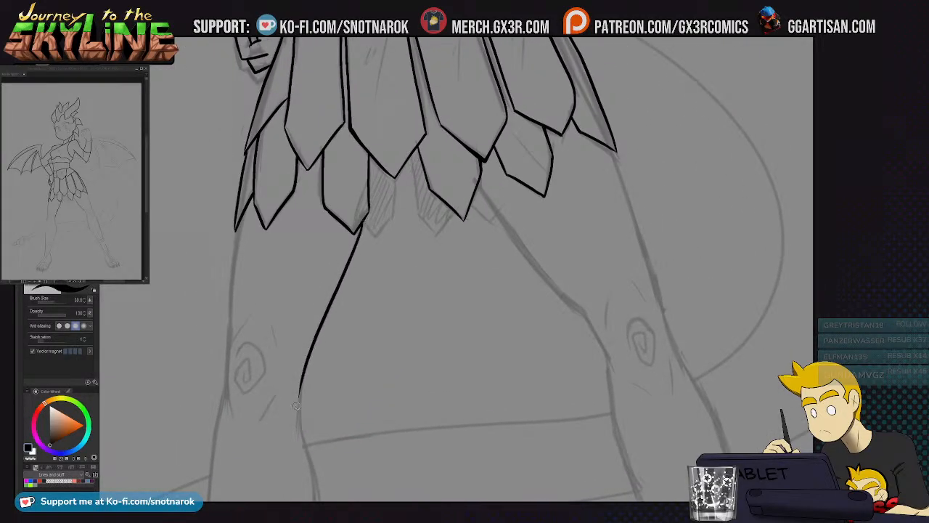
key("ctrl+z")
left_click_drag(365, 217, 303, 384)
key("ctrl+z")
left_click_drag(380, 150, 302, 379)
key("e")
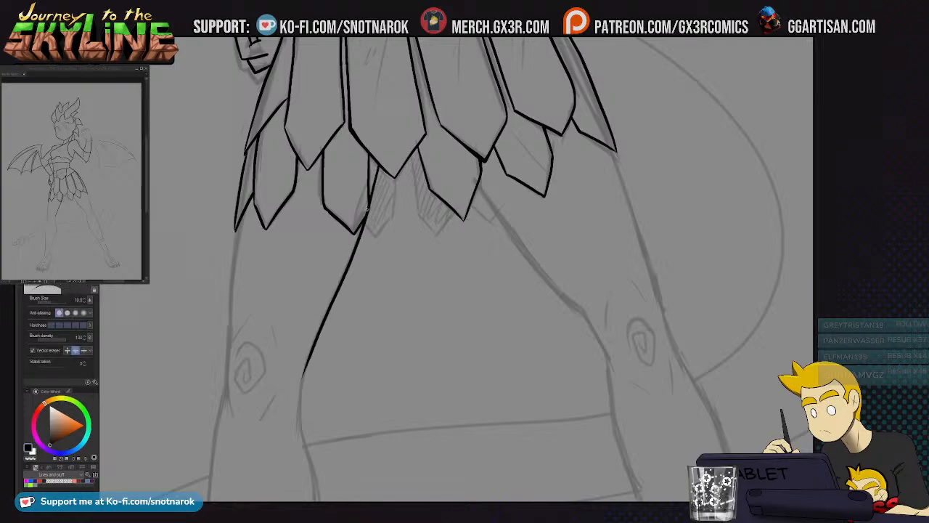
Continue the left leg's inner line around the knee and calf toward the ankle
key("p")
scroll(394, 195, "down", 3)
left_click_drag(340, 272, 333, 309)
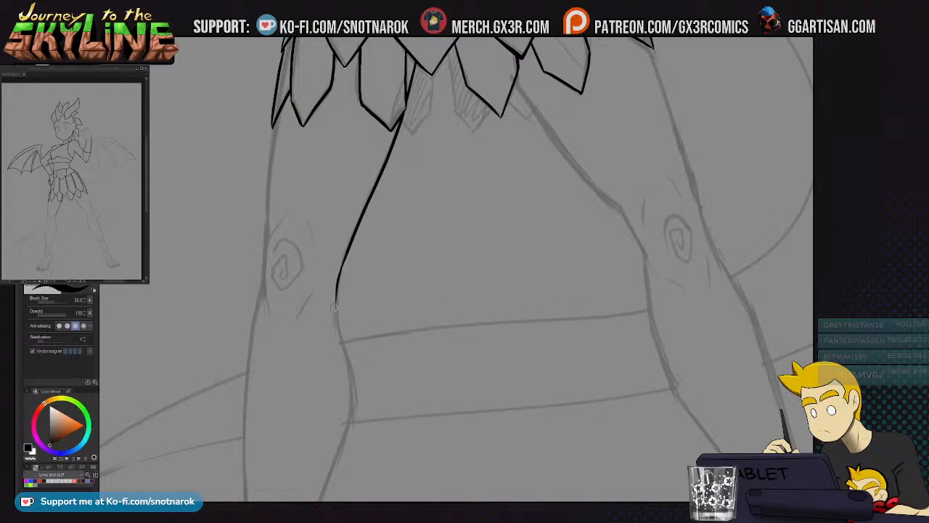
left_click_drag(342, 267, 336, 337)
scroll(363, 290, "down", 3)
key("ctrl+z")
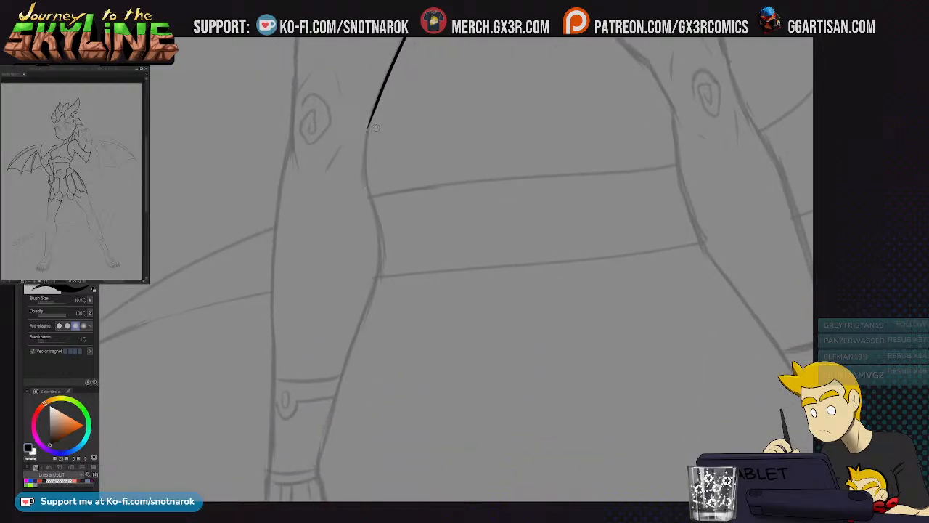
mouse_move(369, 121)
left_mouse_down()
mouse_move(374, 213)
mouse_move(325, 432)
left_mouse_up()
Finish the left leg's inner line at the ankle, curving it into the start of the heel
scroll(325, 432, "down", 2)
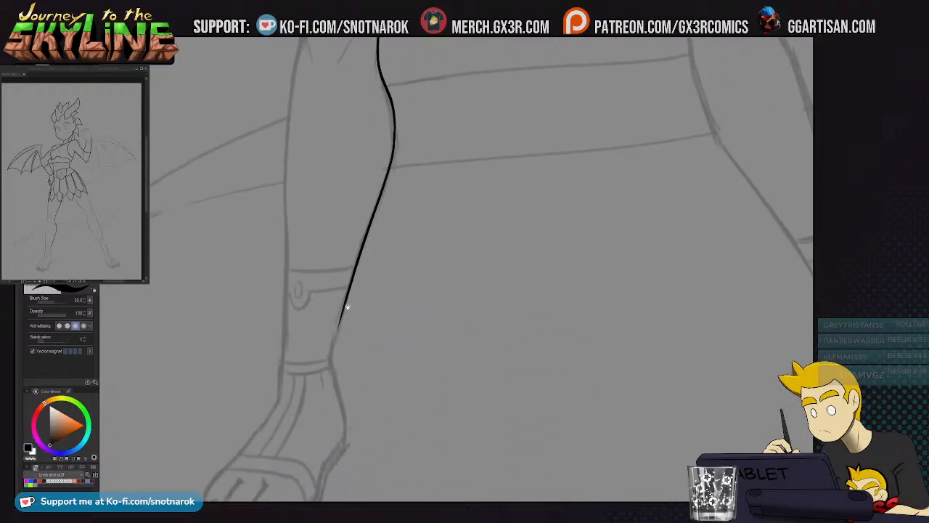
left_click_drag(342, 312, 330, 361)
key("ctrl+z")
left_click_drag(347, 297, 332, 370)
key("ctrl+z")
mouse_move(344, 309)
left_mouse_down()
mouse_move(330, 377)
mouse_move(349, 387)
mouse_move(343, 439)
left_mouse_up()
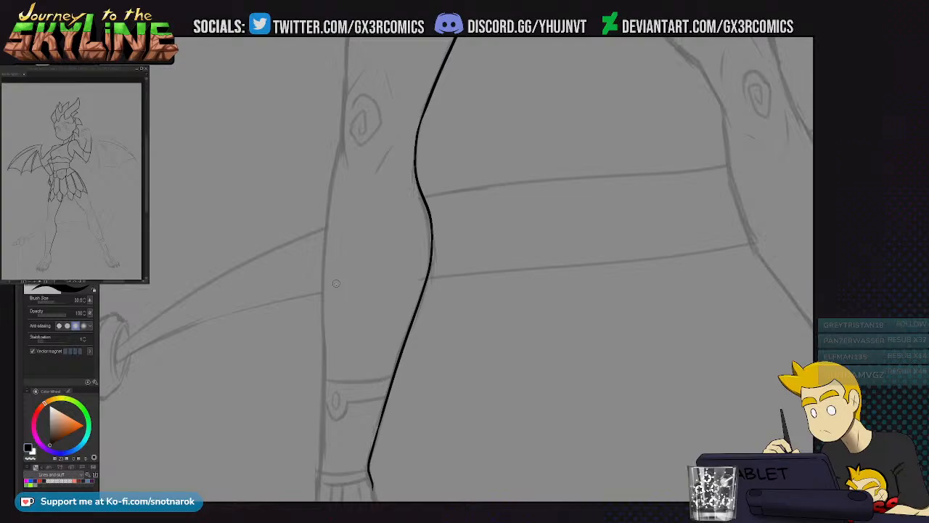
Ink the left leg's outer thigh line from the skirt down past the knee
scroll(357, 326, "up", 5)
left_click_drag(325, 182, 312, 328)
key("ctrl+z")
mouse_move(325, 179)
left_mouse_down()
mouse_move(312, 328)
mouse_move(314, 244)
left_mouse_up()
key("e")
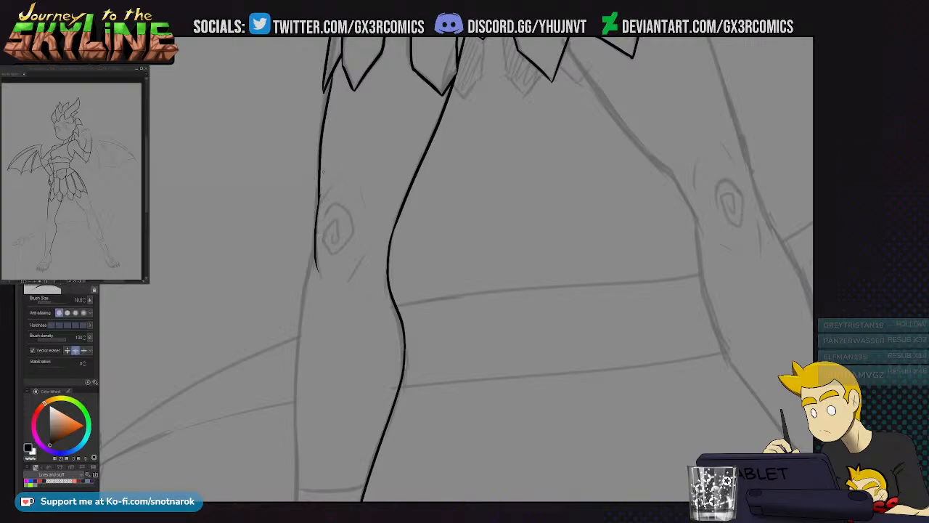
Ink the left leg's outer shin line from the knee to the ankle and refine its lower end with the line-correction tools
key("p")
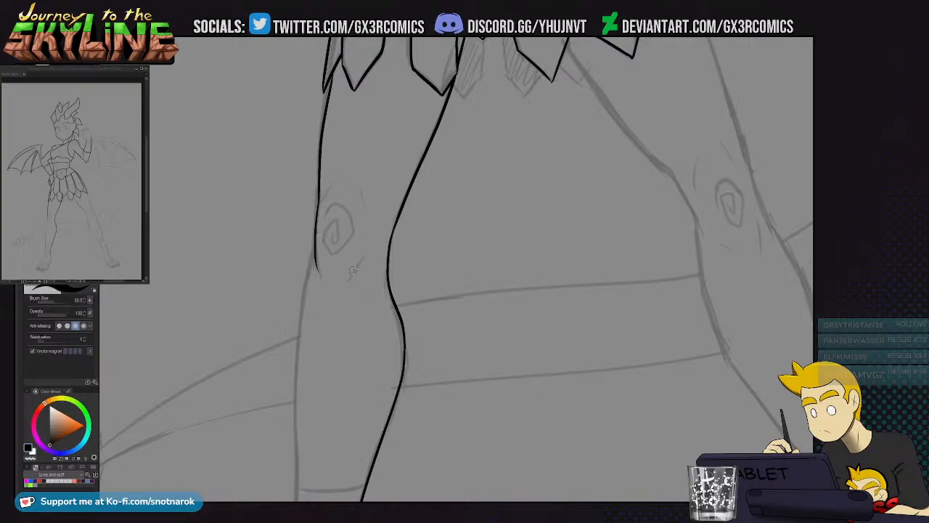
scroll(350, 271, "down", 3)
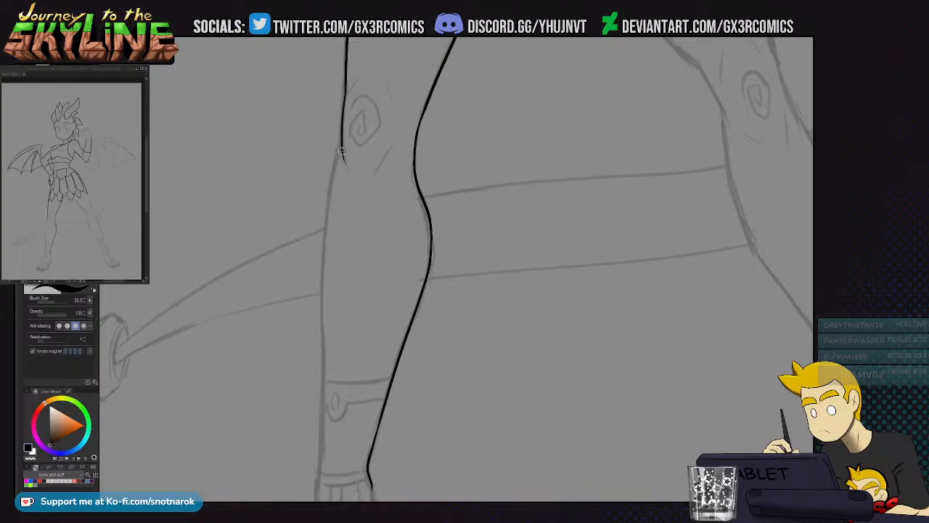
mouse_move(340, 148)
left_mouse_down()
mouse_move(331, 184)
mouse_move(323, 455)
left_mouse_up()
scroll(325, 457, "down", 5)
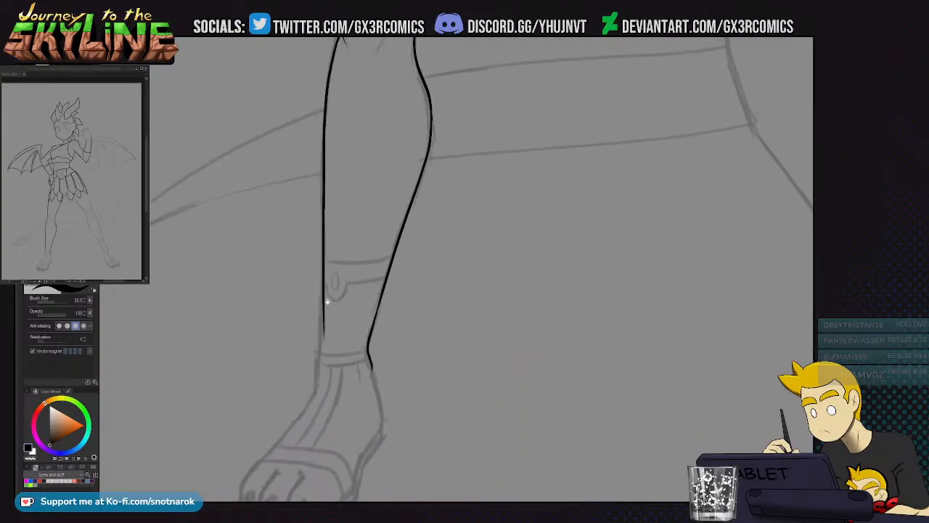
scroll(330, 287, "up", 2)
key("ctrl+z")
mouse_move(341, 41)
left_mouse_down()
mouse_move(320, 392)
mouse_move(345, 291)
left_mouse_up()
key("y")
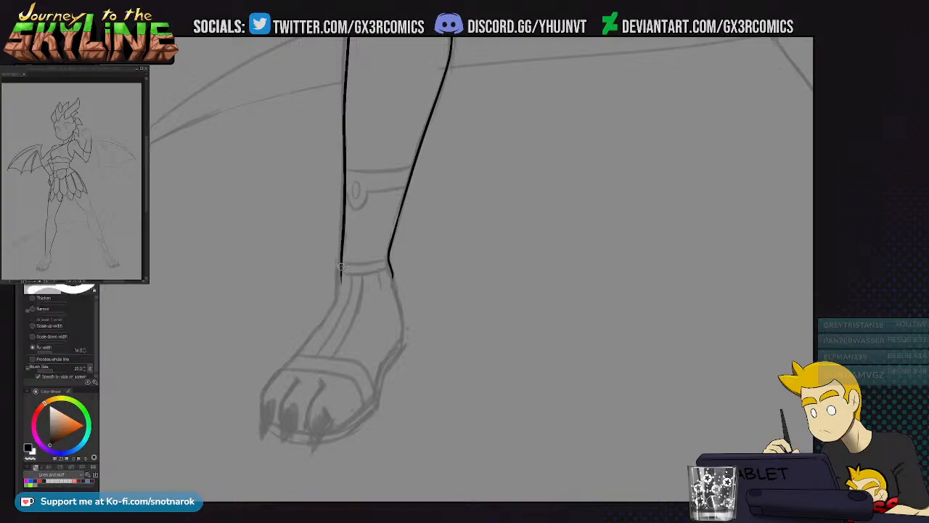
key("y")
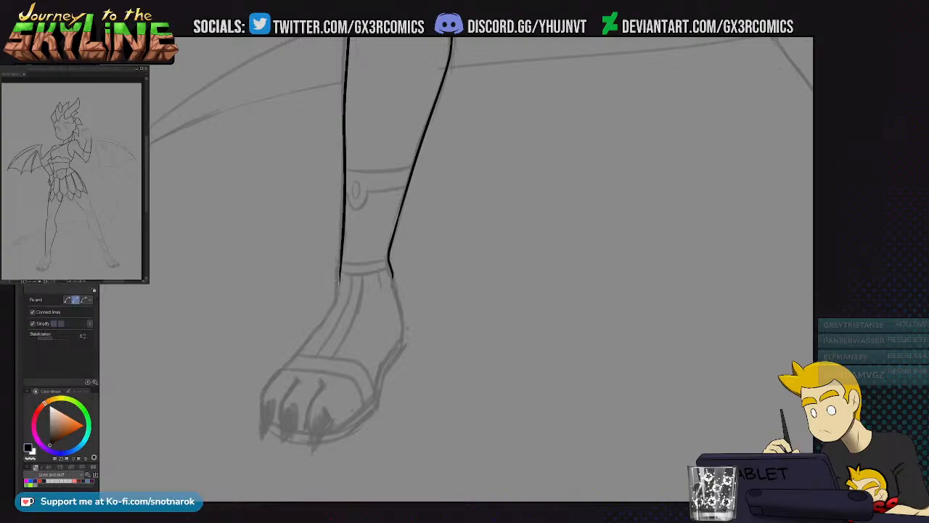
key("p")
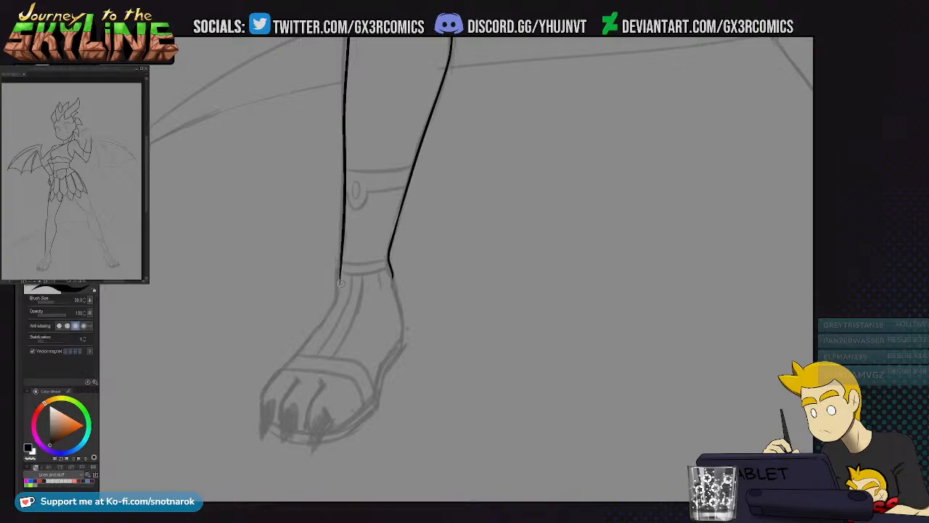
Ink the left foot's front contour from the ankle down to the toes and outline the first toe claw
mouse_move(338, 289)
left_mouse_down()
mouse_move(267, 392)
mouse_move(265, 418)
left_mouse_up()
mouse_move(316, 410)
left_mouse_down()
mouse_move(334, 352)
mouse_move(298, 372)
mouse_move(283, 363)
mouse_move(281, 379)
mouse_move(294, 360)
left_mouse_up()
key("ctrl+z")
key("e")
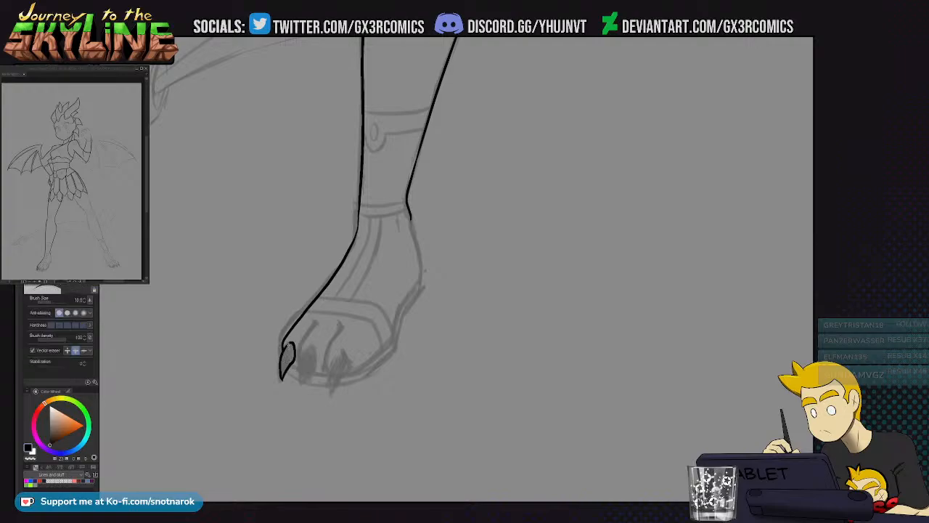
Outline the left foot's second and third toe claws
key("p")
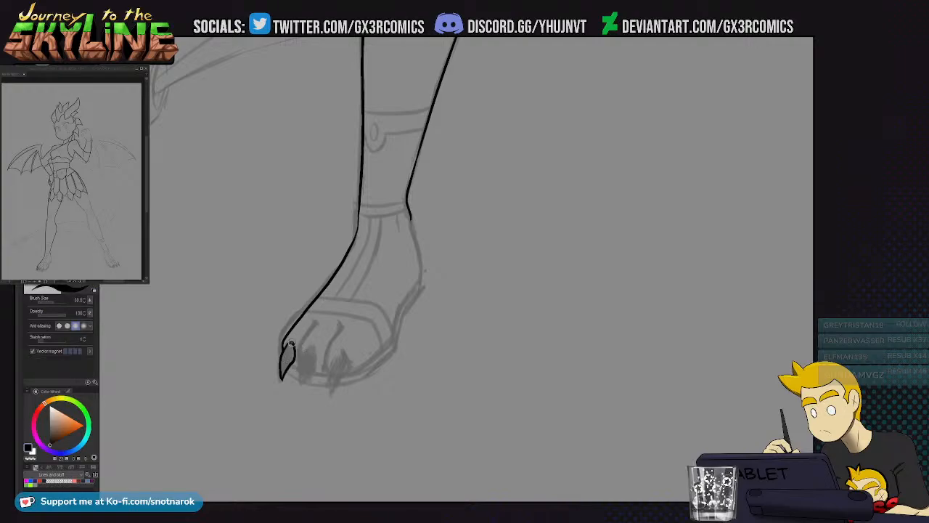
mouse_move(306, 351)
left_mouse_down()
mouse_move(300, 385)
mouse_move(500, 237)
left_mouse_up()
mouse_move(491, 323)
left_mouse_down()
mouse_move(415, 270)
mouse_move(425, 236)
mouse_move(415, 237)
mouse_move(438, 247)
mouse_move(411, 278)
left_mouse_up()
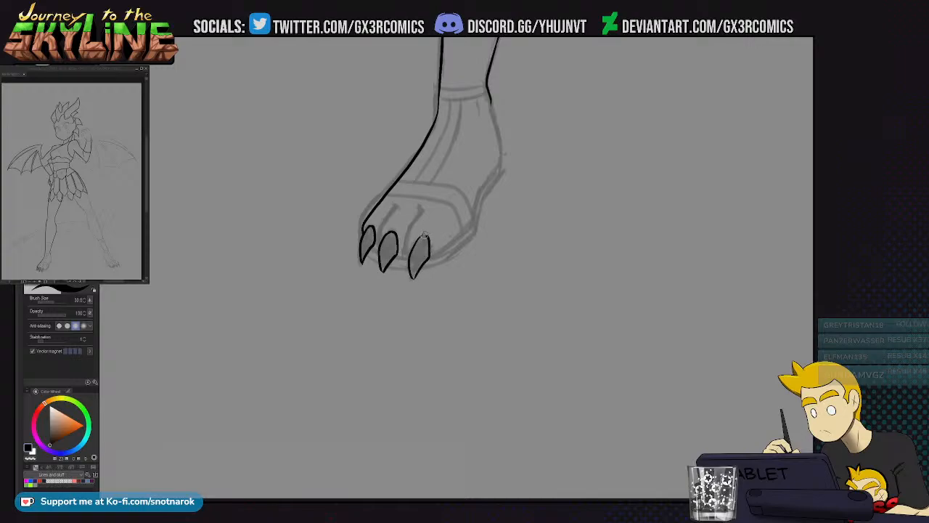
Redraw the left foot's third toe claw and ink the lines separating the toes
key("ctrl+z")
mouse_move(414, 278)
left_mouse_down()
mouse_move(421, 234)
mouse_move(390, 260)
left_mouse_up()
key("e")
key("p")
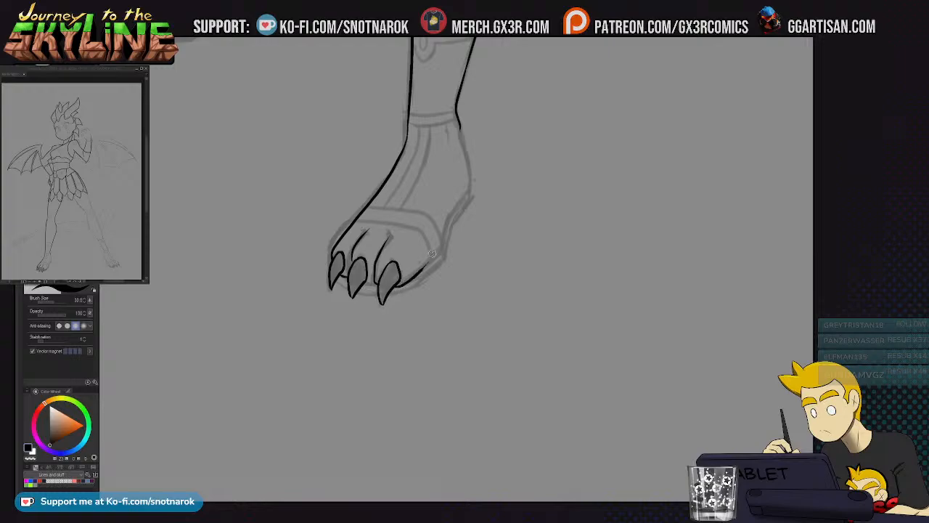
Ink the left foot's remaining contour from the toes along the sole edge, around the heel and up to the ankle
mouse_move(406, 284)
left_mouse_down()
mouse_move(431, 255)
mouse_move(429, 265)
mouse_move(469, 187)
mouse_move(468, 122)
mouse_move(475, 180)
left_mouse_up()
key("e")
left_click_drag(463, 130, 473, 171)
key("p")
scroll(375, 267, "down", 1)
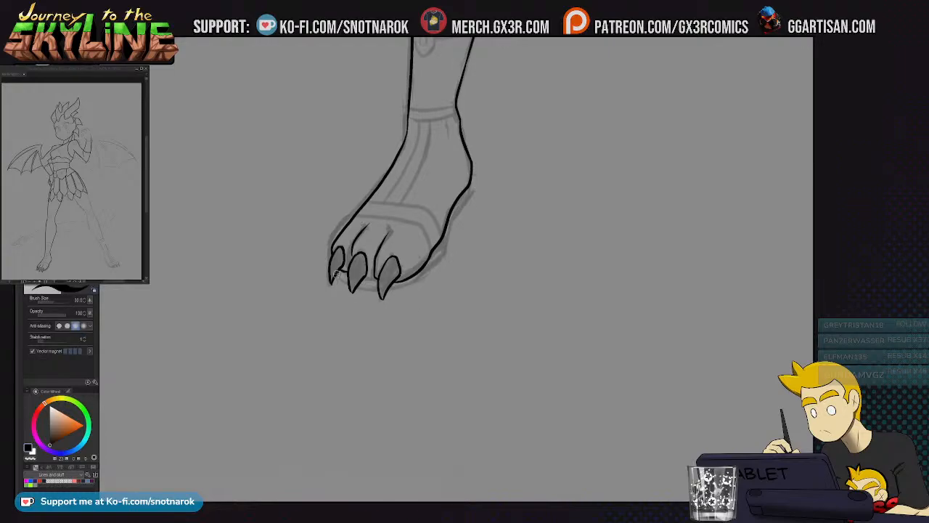
Ink the sandal sole's outer edge beneath the left foot's claws and along the side to the heel
mouse_move(337, 274)
left_mouse_down()
mouse_move(381, 291)
mouse_move(407, 286)
mouse_move(446, 254)
mouse_move(474, 174)
mouse_move(430, 299)
left_mouse_up()
key("e")
key("p")
left_click_drag(428, 201, 364, 310)
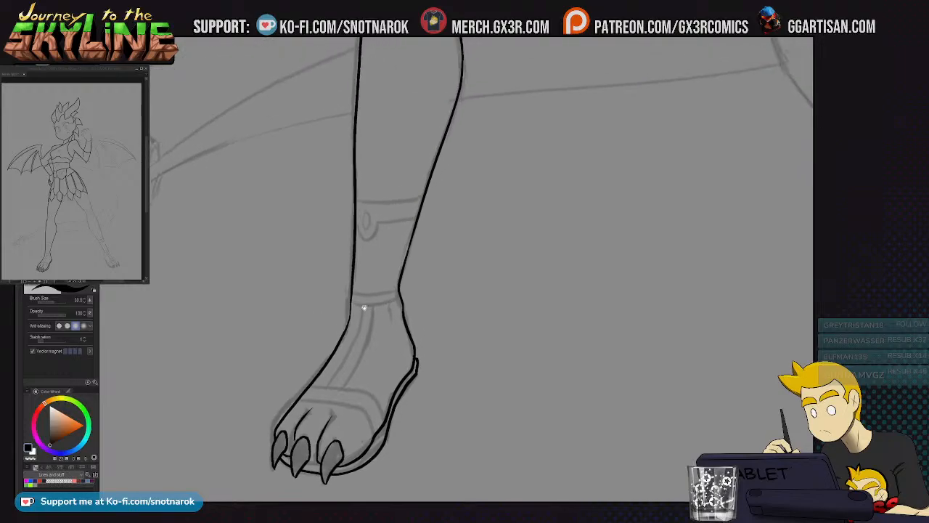
Ink the band around the left shin with its tabbed lower edge and erase the line overshoots
left_click_drag(355, 196, 426, 193)
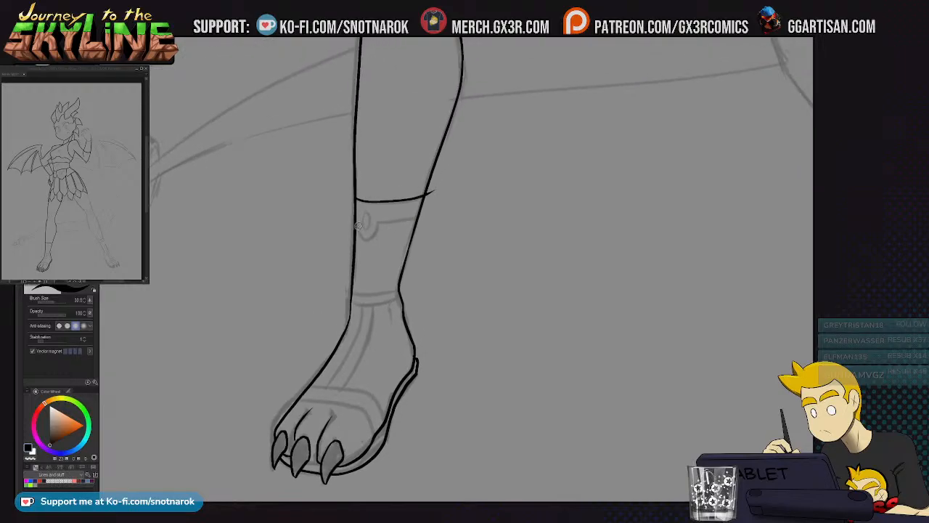
mouse_move(357, 223)
left_mouse_down()
mouse_move(374, 234)
mouse_move(428, 204)
mouse_move(426, 212)
left_mouse_up()
key("e")
left_click_drag(375, 362, 350, 305)
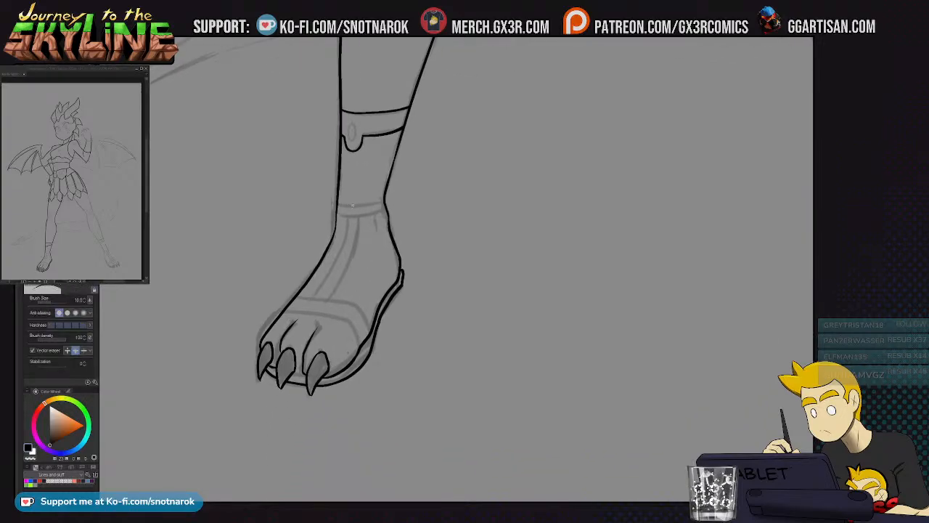
Ink the upper and lower edges of the left ankle strap and trim the ends extending past the leg
key("p")
mouse_move(339, 204)
left_mouse_down()
mouse_move(380, 203)
mouse_move(383, 197)
mouse_move(358, 192)
mouse_move(391, 185)
left_mouse_up()
key("e")
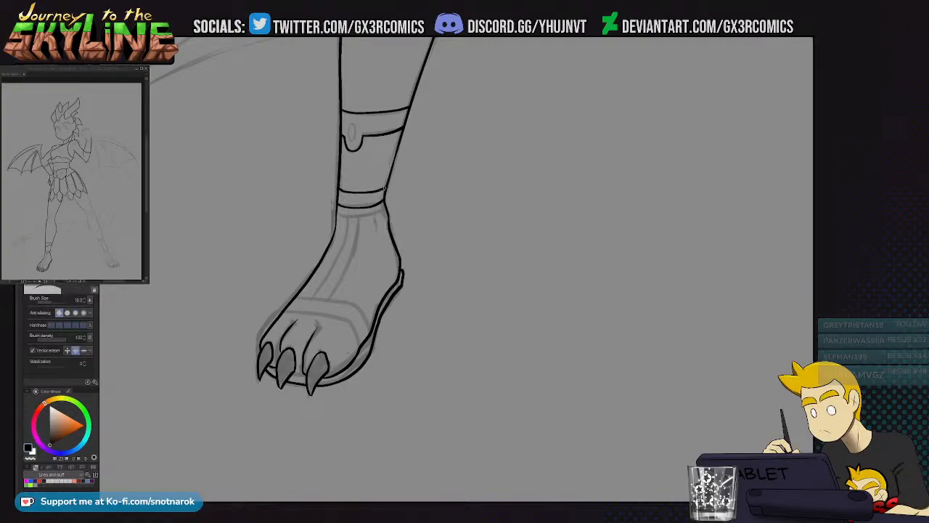
key("p")
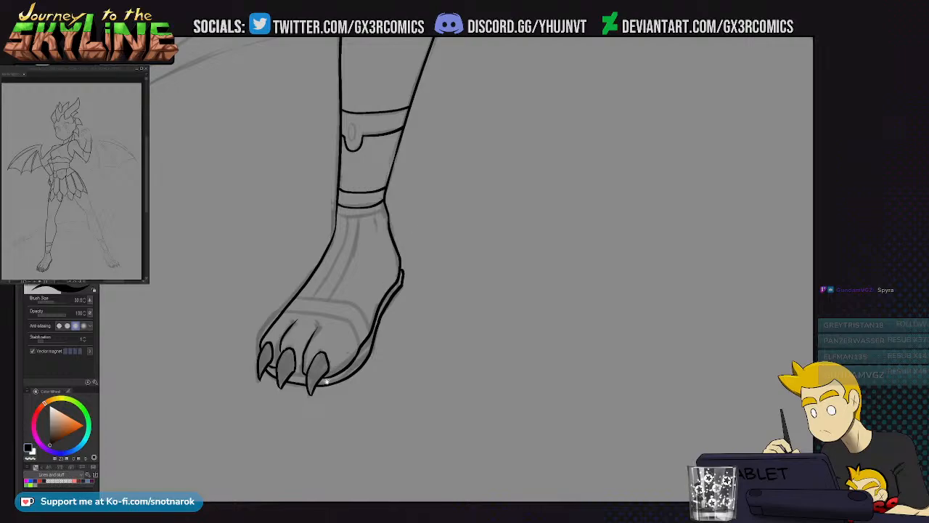
Ink the left sandal's lengthwise instep strap and the curved strap across the toes, cleaning up the line ends
left_click_drag(328, 381, 362, 291)
key("e")
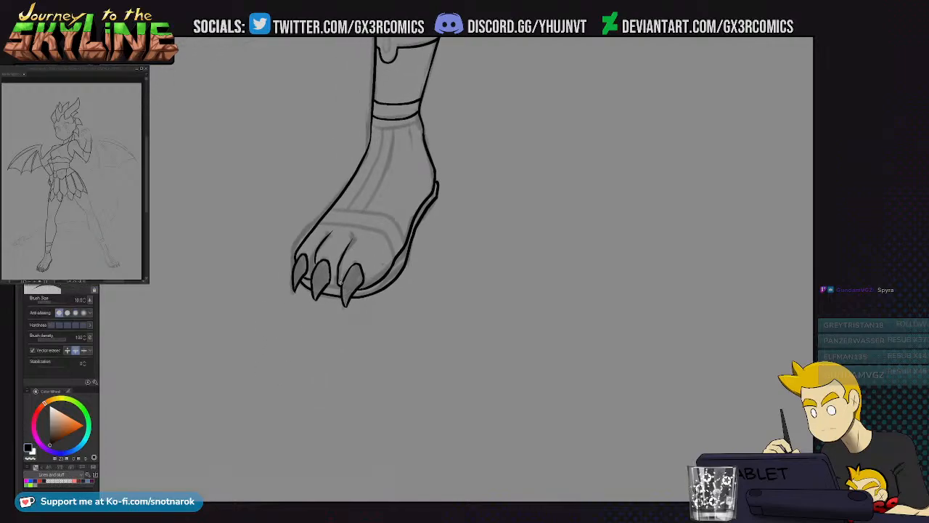
key("p")
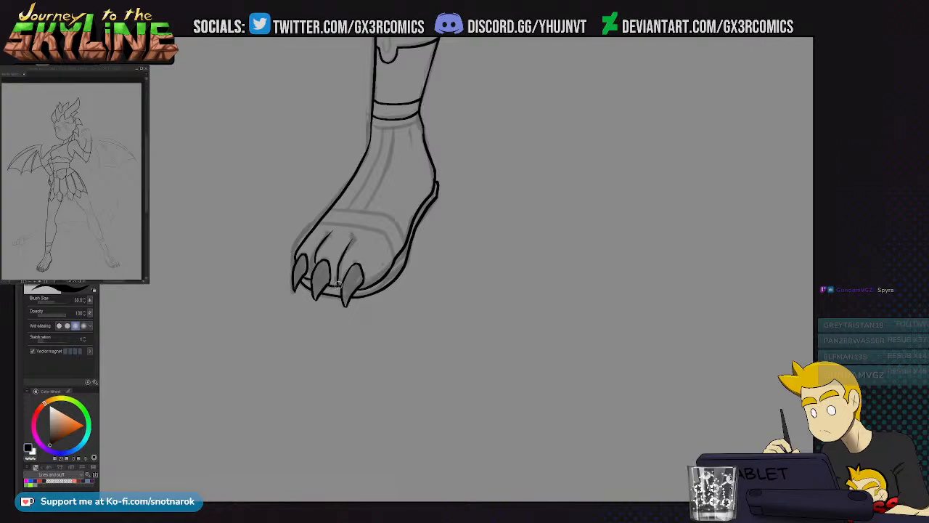
left_click_drag(329, 320, 299, 399)
left_click_drag(363, 198, 331, 301)
mouse_move(351, 192)
left_mouse_down()
mouse_move(312, 301)
mouse_move(364, 339)
mouse_move(343, 314)
mouse_move(286, 305)
mouse_move(350, 313)
mouse_move(364, 335)
mouse_move(328, 299)
left_mouse_up()
key("ctrl+z")
key("ctrl+z")
mouse_move(375, 325)
left_mouse_down()
mouse_move(366, 303)
mouse_move(302, 289)
left_mouse_up()
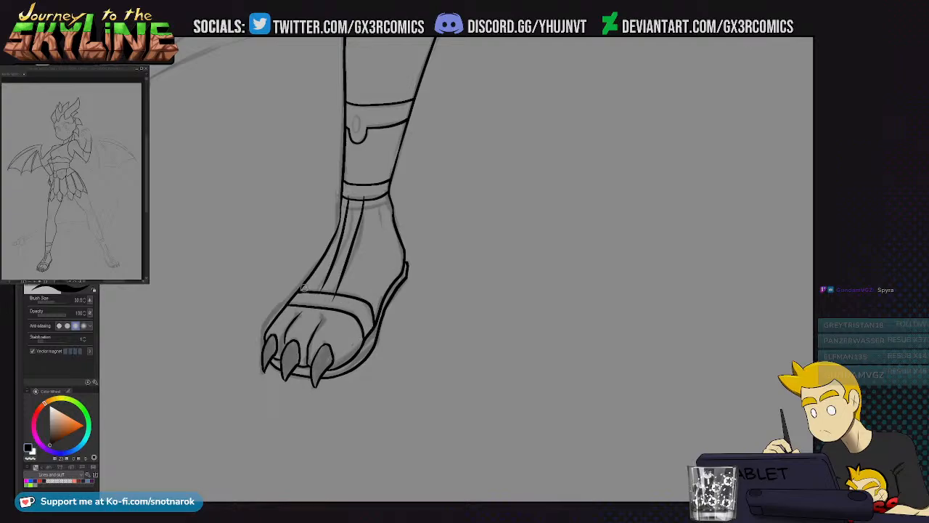
key("e")
key("p")
mouse_move(410, 265)
left_mouse_down()
mouse_move(338, 294)
mouse_move(302, 327)
left_mouse_up()
mouse_move(555, 211)
left_mouse_down()
mouse_move(397, 323)
mouse_move(584, 271)
left_mouse_up()
mouse_move(299, 249)
left_mouse_down()
mouse_move(298, 257)
mouse_move(299, 249)
left_mouse_up()
key("ctrl+z")
Outline the small shaded back skirt panel beside the left leg's inner thigh
mouse_move(370, 196)
left_mouse_down()
mouse_move(463, 312)
mouse_move(361, 296)
mouse_move(298, 417)
left_mouse_up()
scroll(423, 301, "down", 1)
scroll(428, 307, "down", 1)
left_click_drag(392, 308, 390, 358)
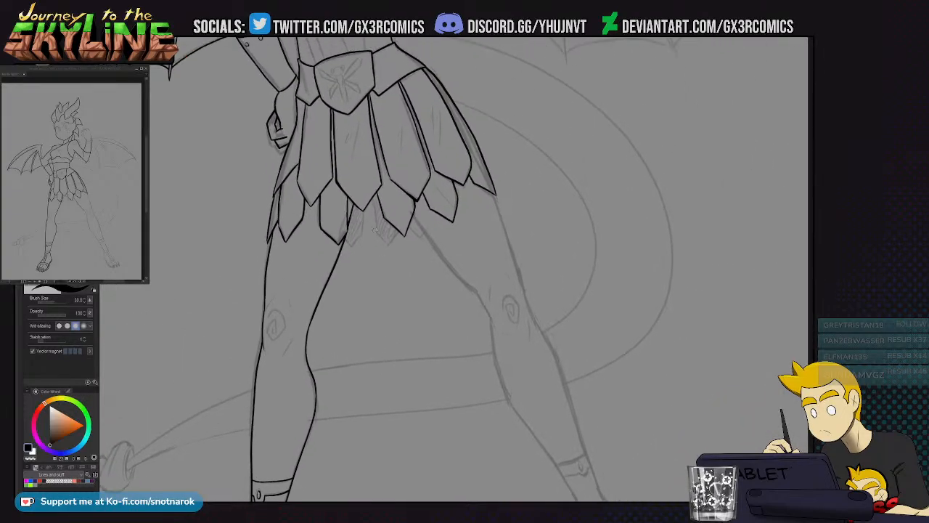
scroll(349, 234, "up", 4)
left_click_drag(321, 225, 348, 257)
key("ctrl+z")
mouse_move(321, 224)
left_mouse_down()
mouse_move(348, 259)
mouse_move(387, 191)
left_mouse_up()
left_click_drag(387, 196, 390, 103)
key("ctrl+z")
key("ctrl+z")
left_click_drag(348, 258, 386, 196)
mouse_move(384, 199)
left_mouse_down()
mouse_move(392, 95)
mouse_move(390, 112)
left_mouse_up()
key("e")
key("p")
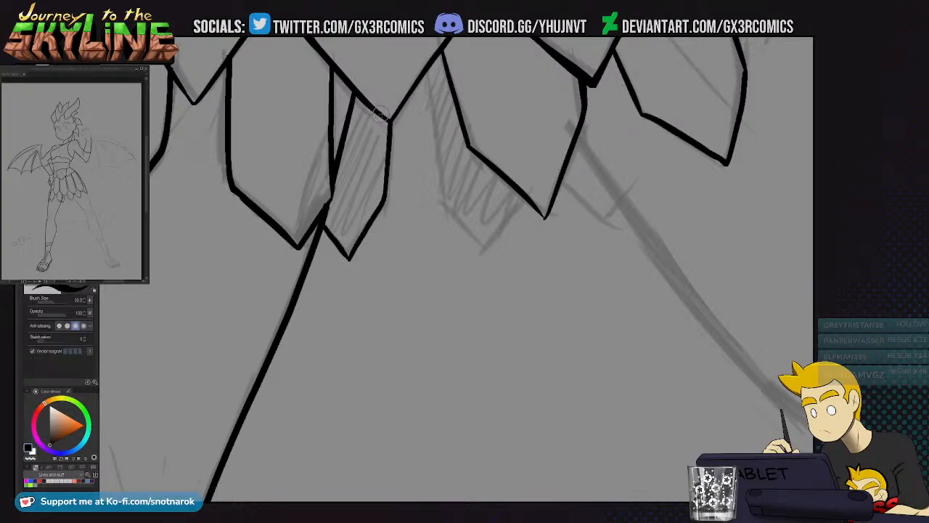
Undo the small back skirt panel's outer edges, redraw them slightly narrower and tidy the corners
key("ctrl+z")
key("ctrl+z")
key("ctrl+z")
key("ctrl+z")
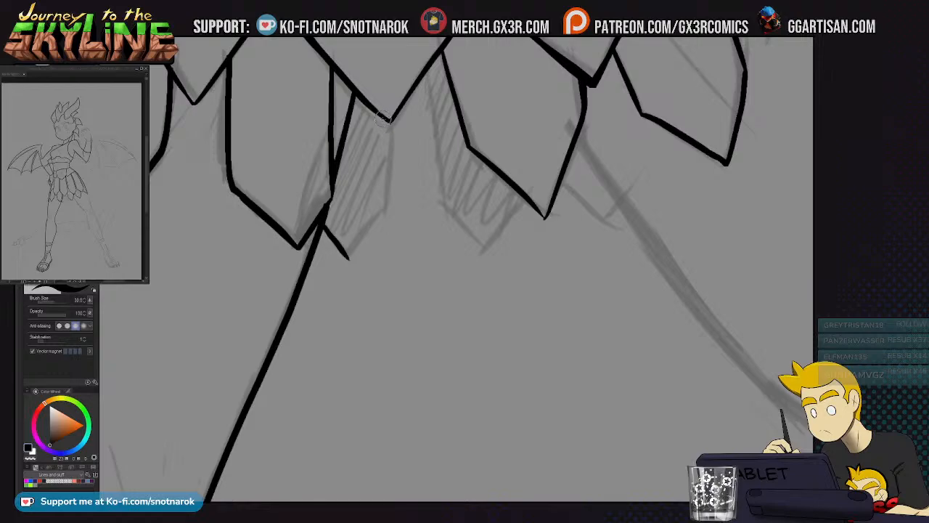
left_click_drag(383, 117, 376, 202)
left_click_drag(346, 259, 381, 205)
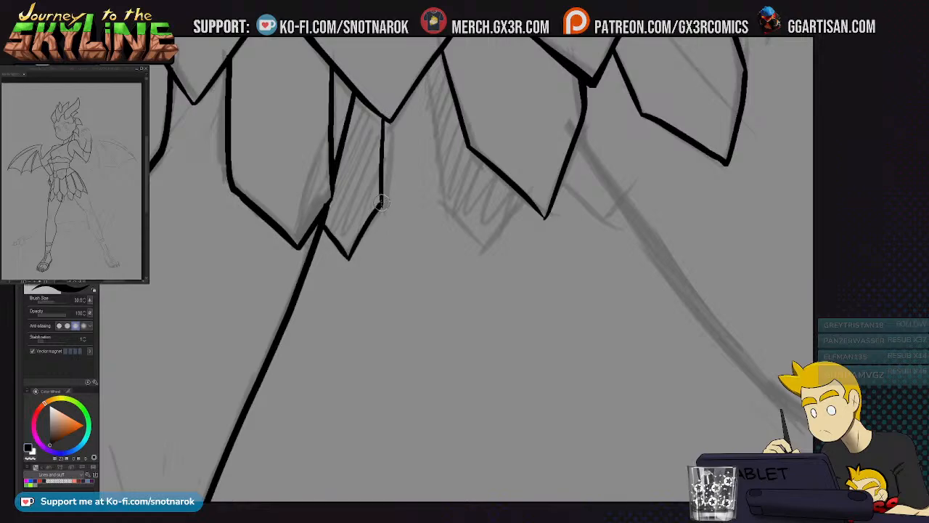
key("e")
key("p")
key("e")
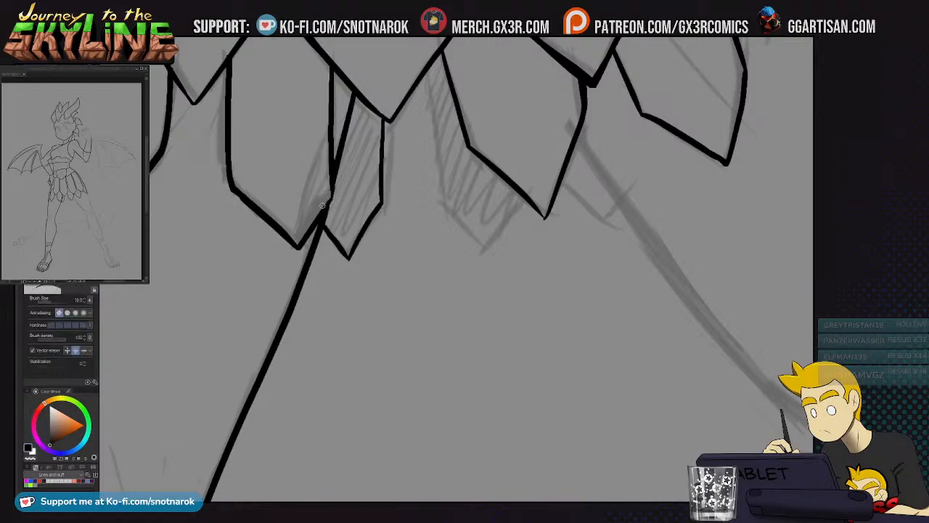
key("p")
Outline the second shaded back skirt panel across the gap between the legs and erase its overlapping line end
left_click_drag(464, 241, 351, 292)
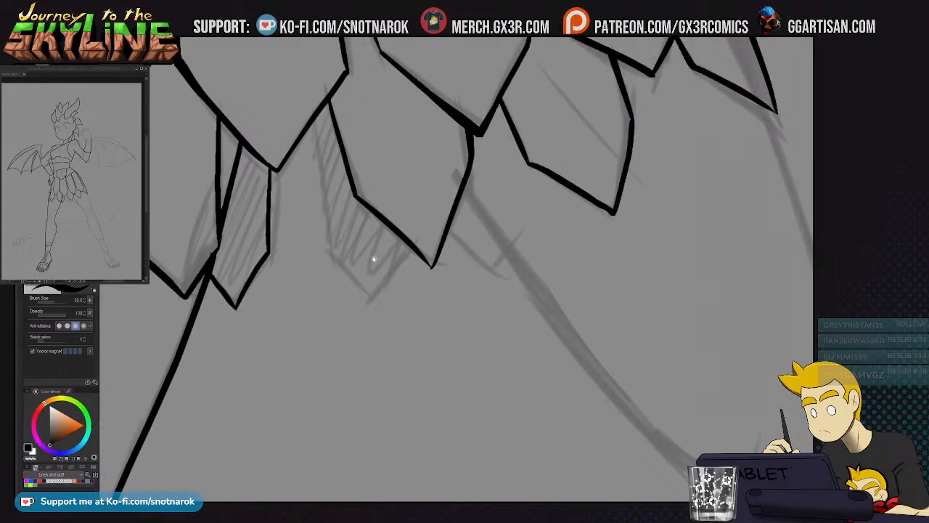
mouse_move(313, 117)
left_mouse_down()
mouse_move(330, 254)
mouse_move(366, 299)
mouse_move(415, 213)
left_mouse_up()
key("e")
left_click(412, 227)
Ink the small skirt panel tip showing beside the right leg's inner thigh
left_click_drag(516, 350, 363, 323)
key("p")
left_click_drag(294, 206, 340, 244)
key("ctrl+z")
left_click_drag(294, 206, 328, 233)
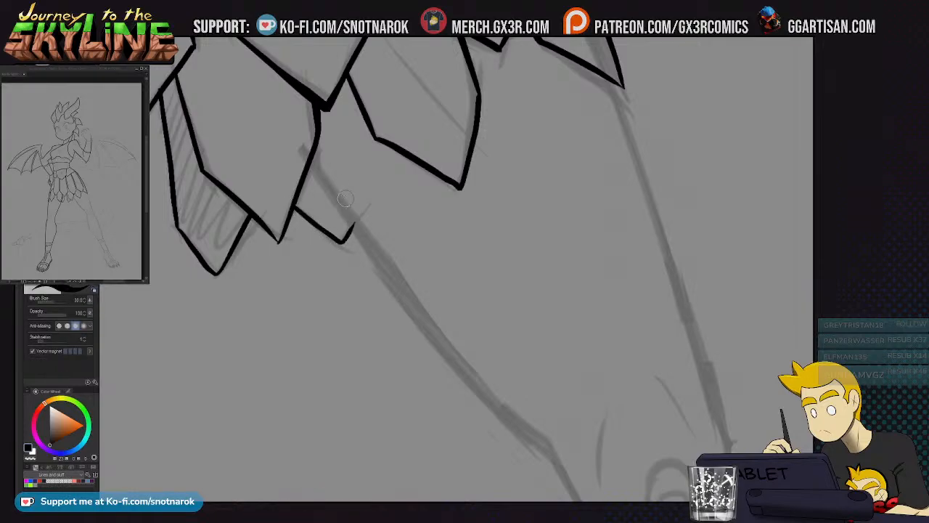
Ink the right leg's inner thigh line from the skirt toward the knee
scroll(319, 167, "down", 3)
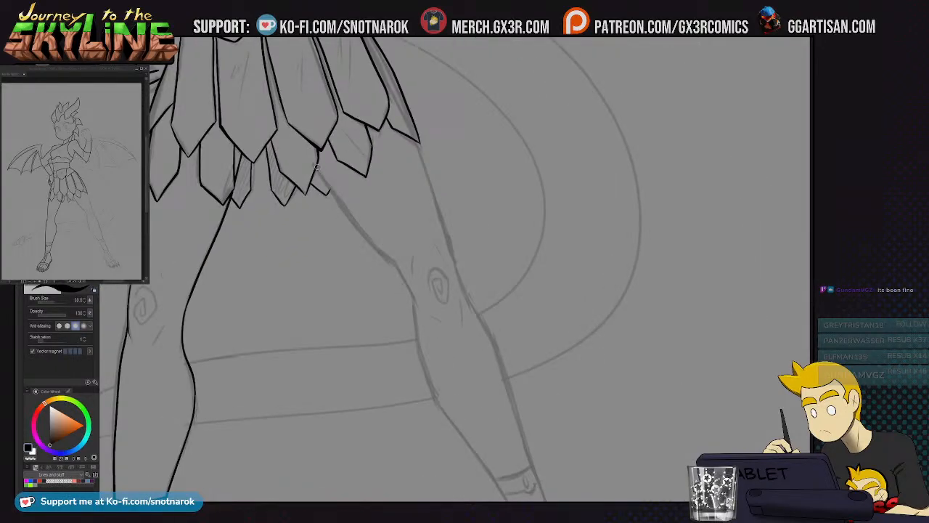
left_click_drag(331, 195, 396, 264)
key("ctrl+z")
left_click_drag(328, 190, 395, 257)
key("e")
key("p")
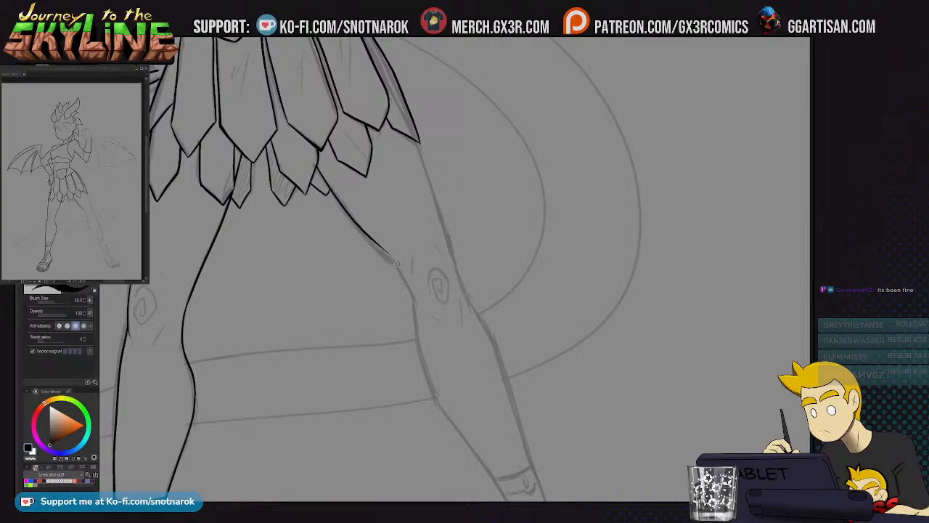
Redraw the right leg's inner thigh line down to the knee and ink its outer thigh line from the skirt hem
scroll(382, 243, "up", 4)
left_click_drag(362, 231, 416, 279)
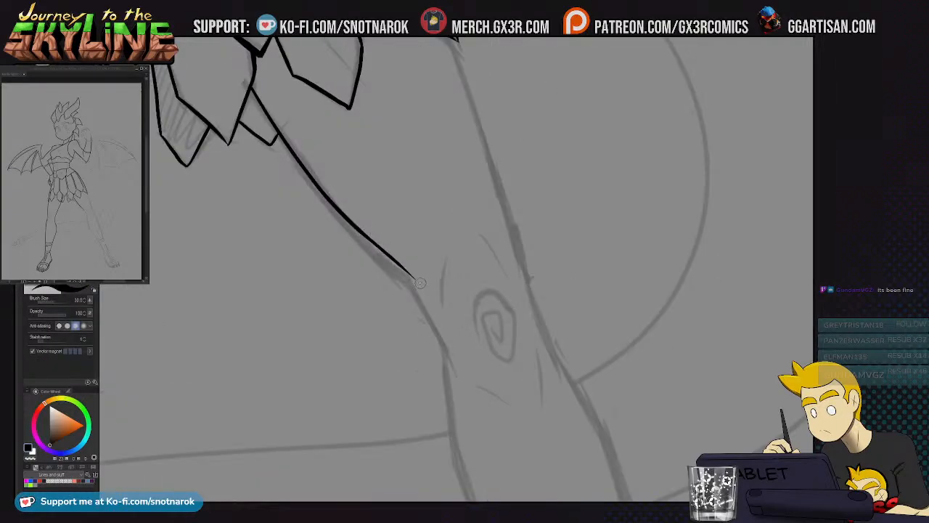
left_click_drag(427, 339, 374, 274)
left_click_drag(376, 360, 366, 327)
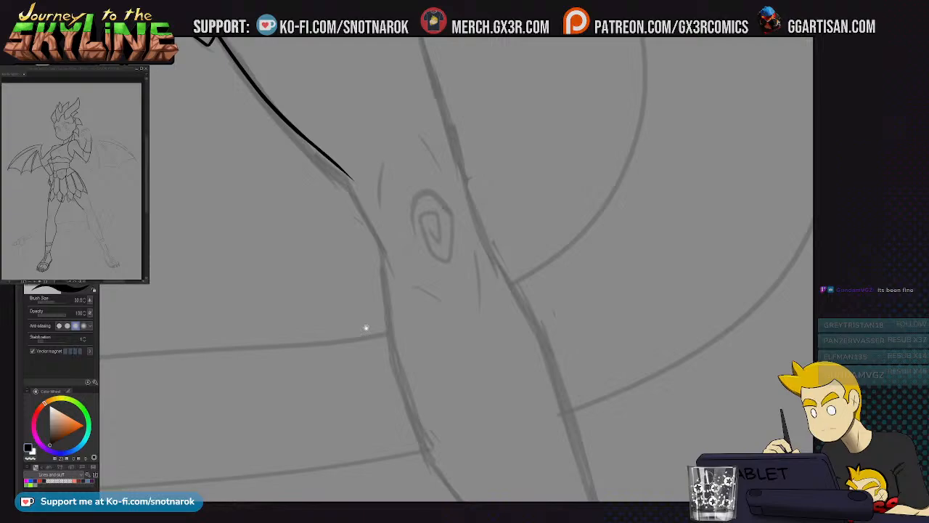
left_click_drag(389, 244, 427, 369)
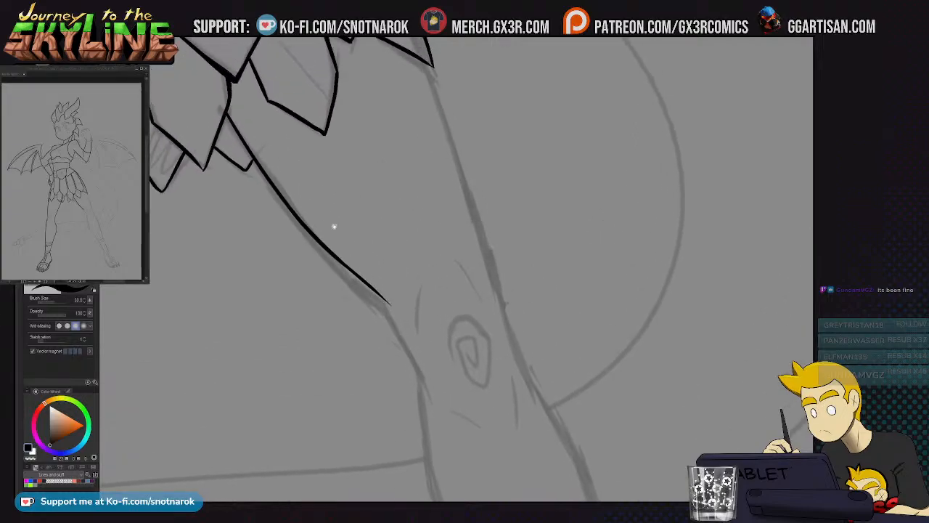
key("ctrl+z")
left_click_drag(248, 150, 378, 313)
key("ctrl+z")
left_click_drag(248, 151, 396, 334)
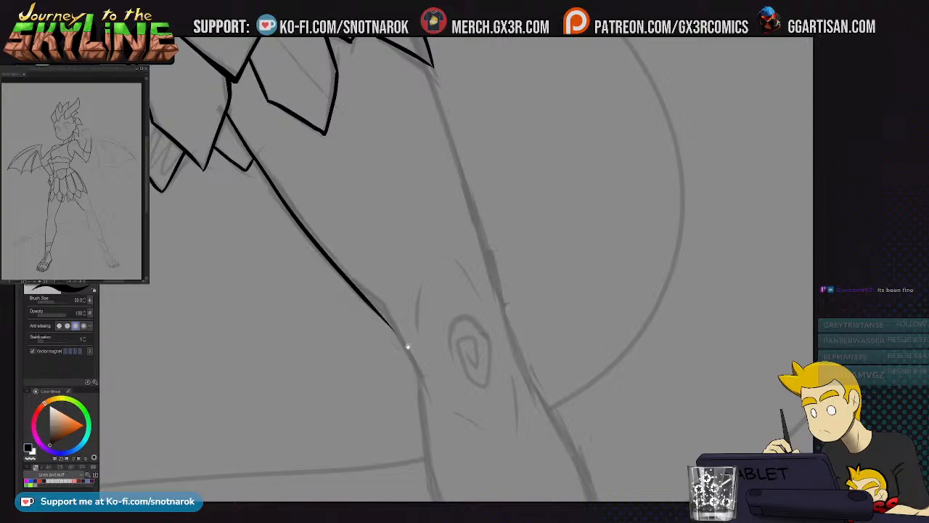
left_click_drag(420, 102, 414, 182)
left_click_drag(412, 120, 493, 386)
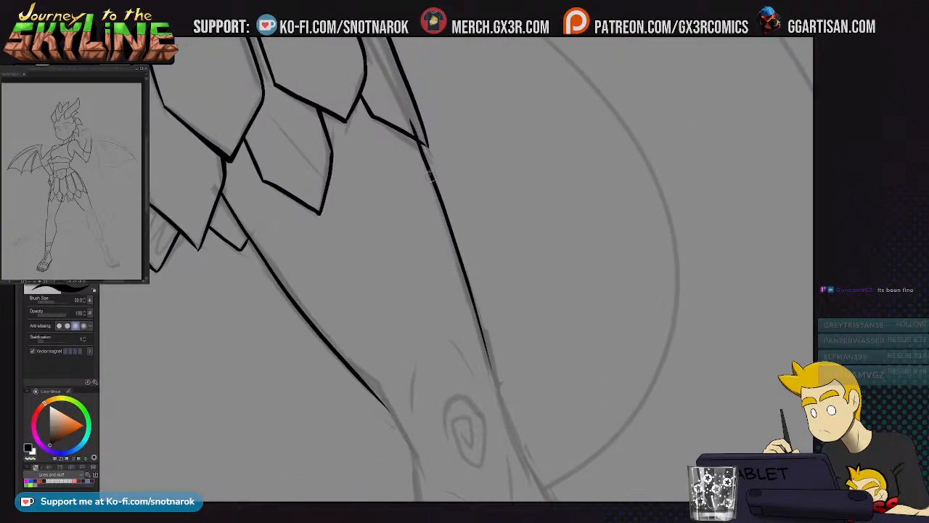
left_click_drag(441, 441, 363, 145)
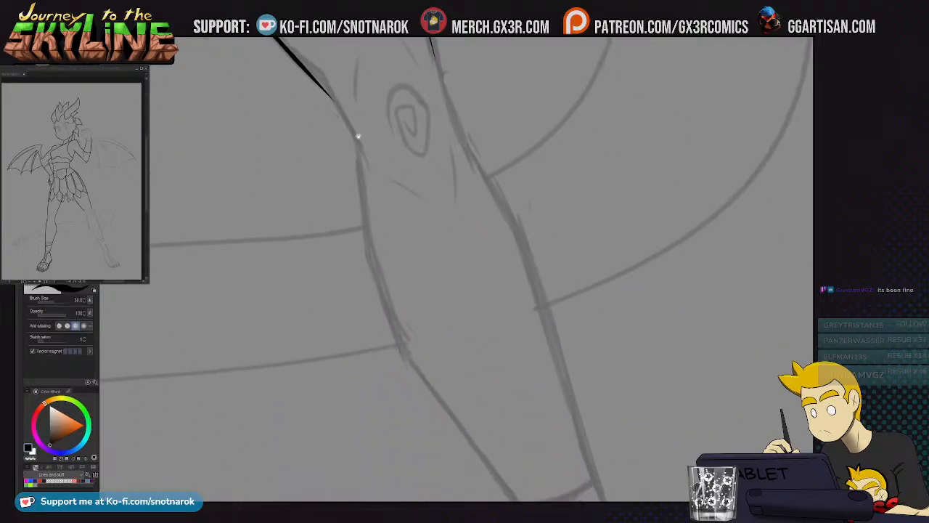
left_click_drag(330, 90, 356, 145)
key("ctrl+z")
left_click_drag(322, 88, 357, 174)
key("ctrl+z")
left_click_drag(323, 89, 359, 158)
key("ctrl+z")
left_click_drag(328, 94, 356, 145)
key("ctrl+z")
Ink the right leg's inner line from the knee down along the calf toward the shin band
mouse_move(328, 94)
left_mouse_down()
mouse_move(359, 158)
mouse_move(404, 325)
mouse_move(524, 500)
left_mouse_up()
left_click_drag(498, 438, 456, 378)
key("ctrl+z")
mouse_move(312, 82)
left_mouse_down()
mouse_move(326, 197)
mouse_move(501, 482)
left_mouse_up()
Ink the right leg's outer knee line, joining it to the thigh line above
scroll(421, 448, "up", 3)
left_click_drag(369, 85, 411, 218)
left_click_drag(367, 72, 380, 125)
scroll(381, 126, "up", 3)
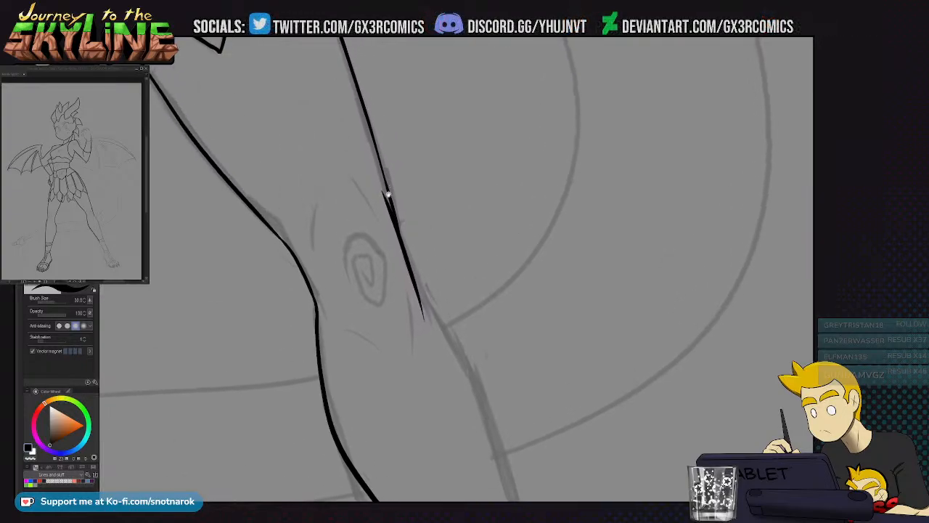
Even out the thickness of the right leg's outer thigh line above the knee with the fix-width line correction
key("e")
key("y")
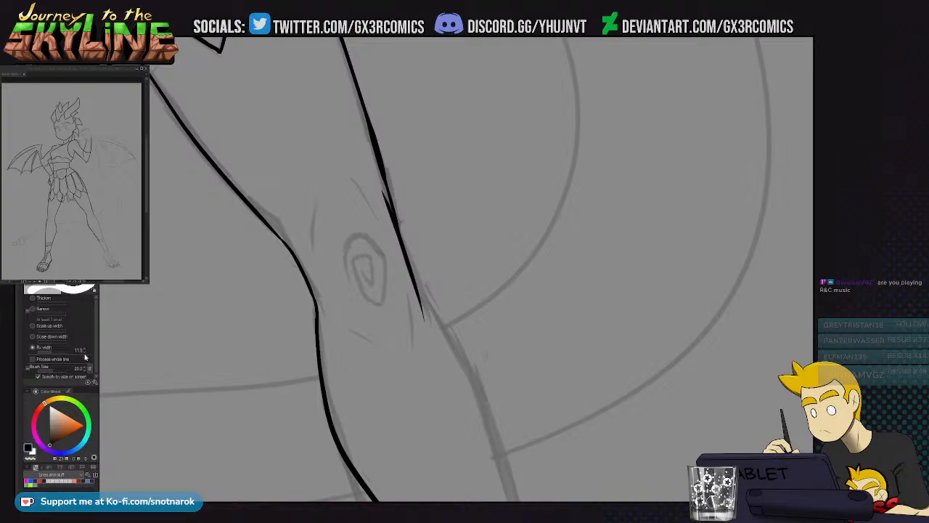
left_click_drag(379, 158, 384, 180)
left_click_drag(370, 118, 387, 183)
key("p")
left_click_drag(338, 148, 365, 382)
left_click_drag(306, 416, 330, 304)
left_click_drag(307, 273, 387, 376)
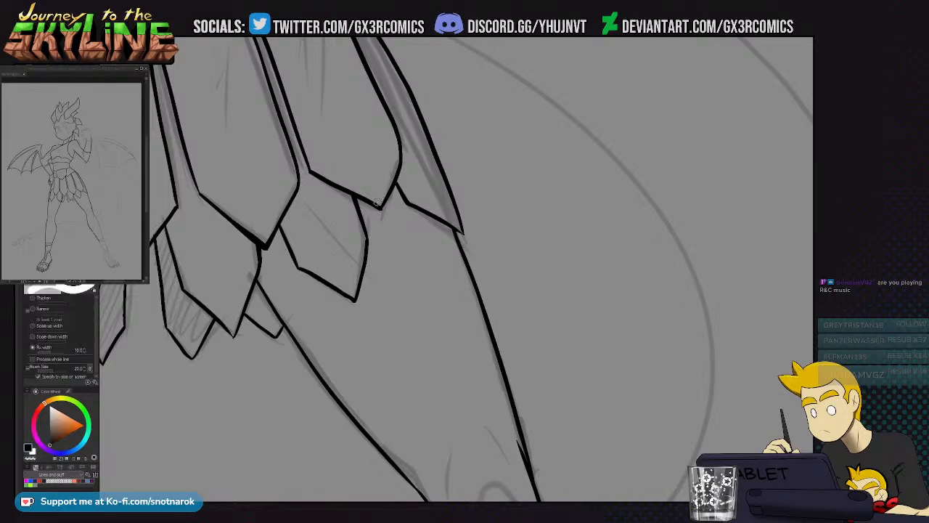
key("p")
mouse_move(370, 368)
left_mouse_down()
mouse_move(400, 255)
mouse_move(498, 329)
left_mouse_up()
mouse_move(384, 290)
left_mouse_down()
mouse_move(382, 361)
mouse_move(403, 390)
left_mouse_up()
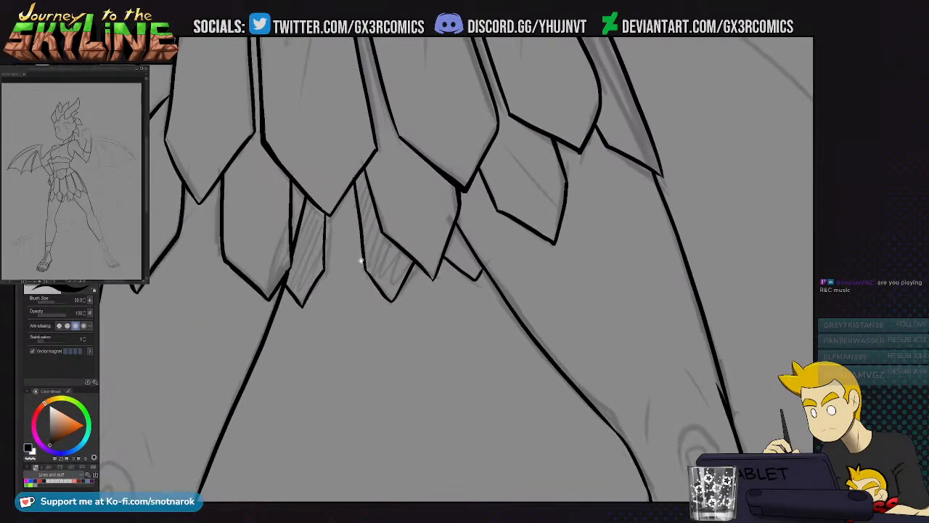
left_click_drag(311, 199, 315, 257)
key("ctrl+z")
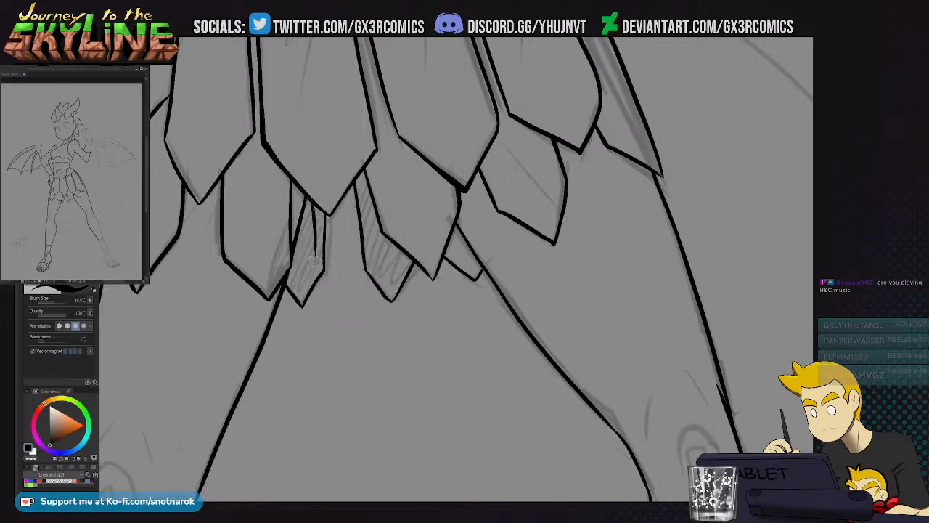
key("ctrl+z")
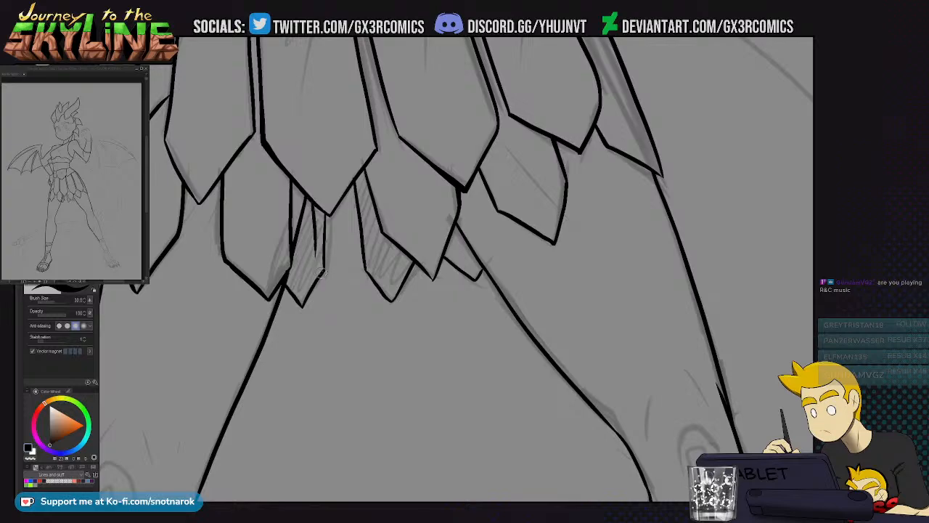
left_click_drag(315, 246, 349, 280)
key("ctrl+z")
mouse_move(324, 247)
left_mouse_down()
mouse_move(345, 276)
mouse_move(369, 247)
left_mouse_up()
key("e")
key("p")
key("ctrl+z")
key("ctrl+z")
key("ctrl+z")
key("ctrl+z")
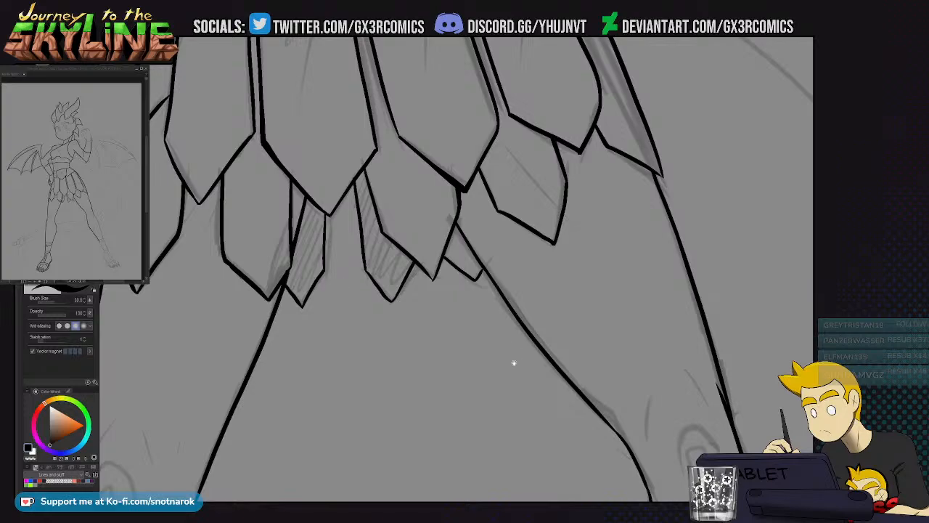
Ink the right leg's outer calf line from below the knee down to the shin band
scroll(519, 362, "down", 5)
scroll(417, 375, "down", 1)
mouse_move(341, 109)
left_mouse_down()
mouse_move(408, 199)
mouse_move(377, 158)
mouse_move(485, 472)
left_mouse_up()
key("ctrl+z")
scroll(407, 379, "down", 3)
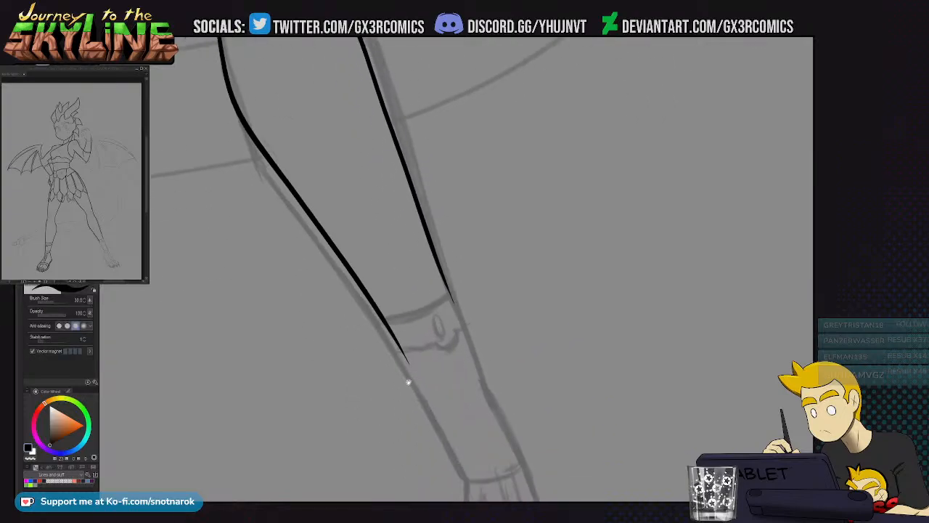
Extend the right leg's inner and outer shin lines past the shin band to the ankle
scroll(408, 379, "down", 5)
left_click_drag(335, 178, 414, 334)
key("ctrl+z")
left_click_drag(323, 162, 414, 336)
left_click_drag(387, 129, 462, 305)
scroll(432, 365, "down", 3)
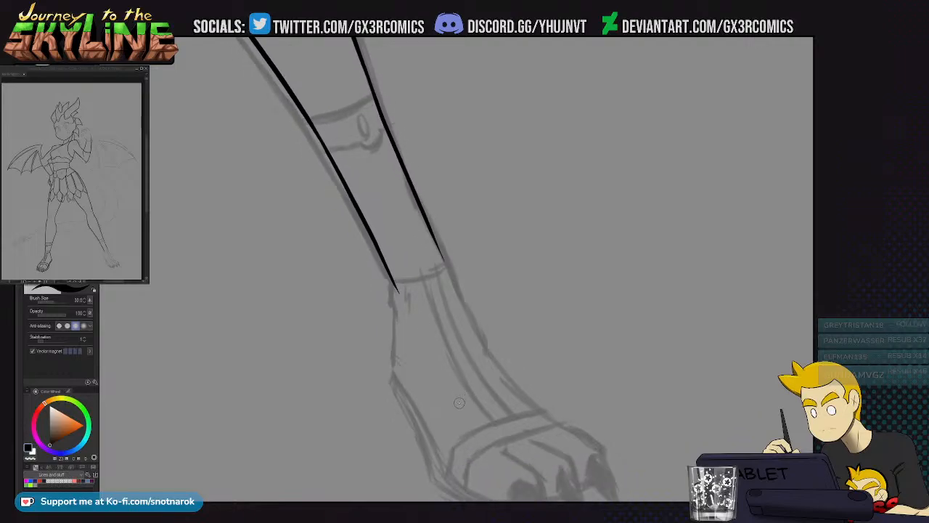
scroll(459, 402, "down", 1)
scroll(453, 335, "up", 1)
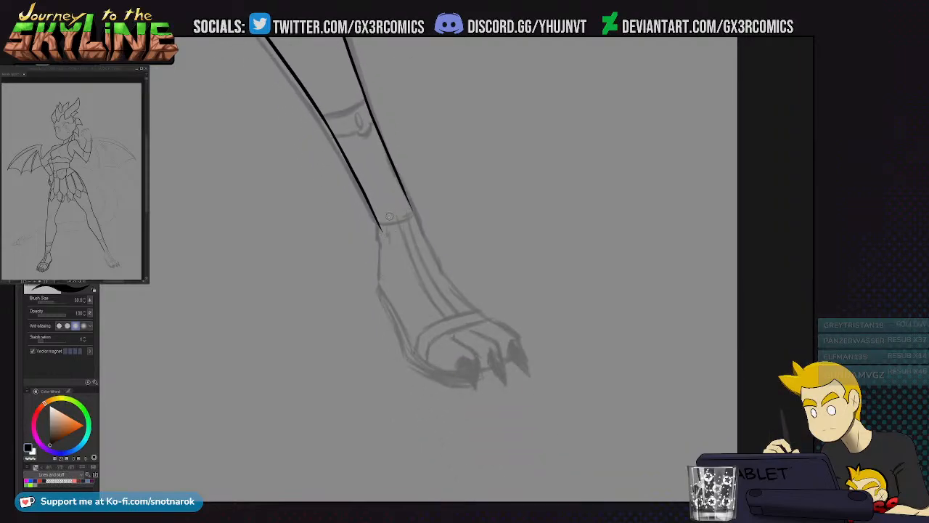
Ink the short notched line at the back of the right foot's ankle, continuing from the inner shin line
scroll(393, 218, "up", 2)
scroll(393, 218, "down", 1)
mouse_move(352, 161)
left_mouse_down()
mouse_move(347, 190)
mouse_move(360, 219)
left_mouse_up()
key("ctrl+z")
left_click_drag(351, 159, 355, 216)
key("e")
scroll(363, 142, "up", 3)
key("p")
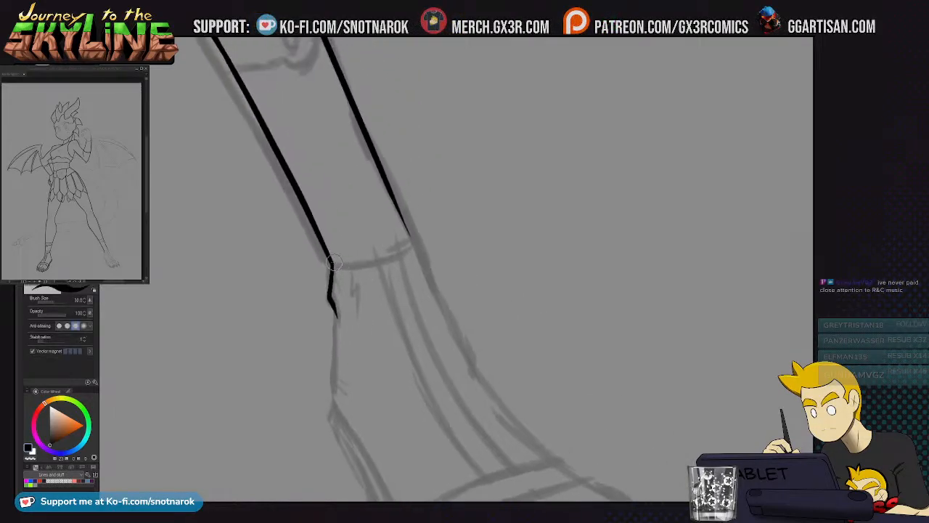
Ink the curved ankle line across the lower end of the right shin, connecting its inner and outer edges
mouse_move(330, 266)
left_mouse_down()
mouse_move(386, 264)
mouse_move(409, 243)
left_mouse_up()
key("ctrl+z")
scroll(469, 295, "left", 10)
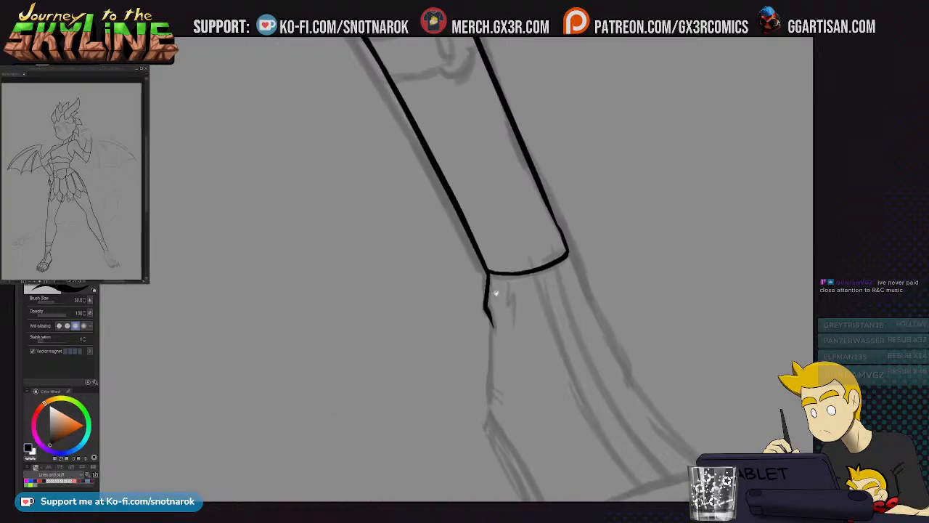
Erase the upper line of the left leg's ankle band with the vector eraser
scroll(365, 317, "up", 3)
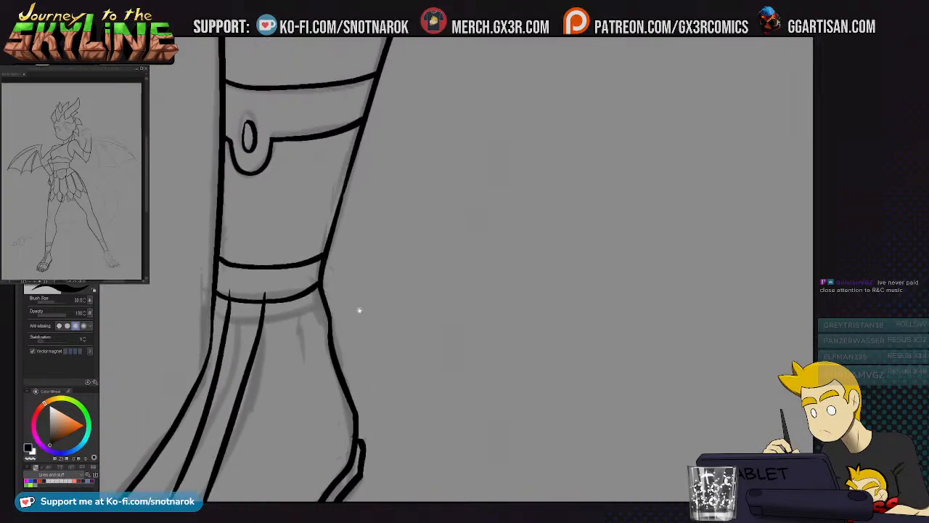
key("e")
left_click(272, 266)
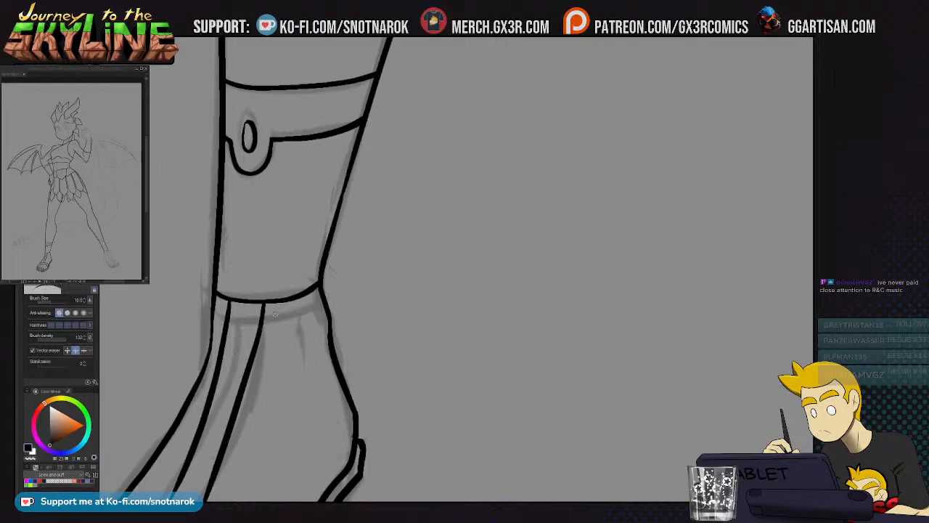
key("p")
Ink the curved upper edge of the right leg's shin band from the inner to the outer shin line
scroll(687, 255, "down", 5)
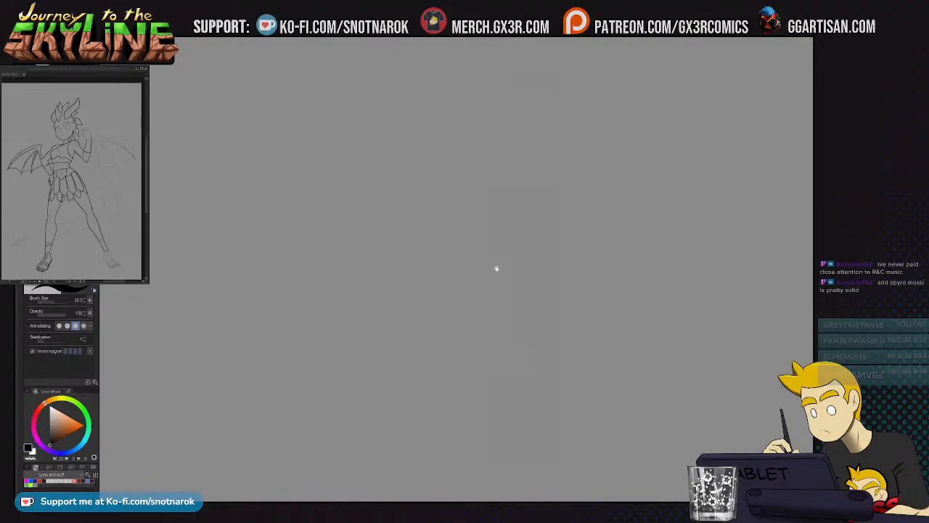
scroll(566, 305, "down", 4)
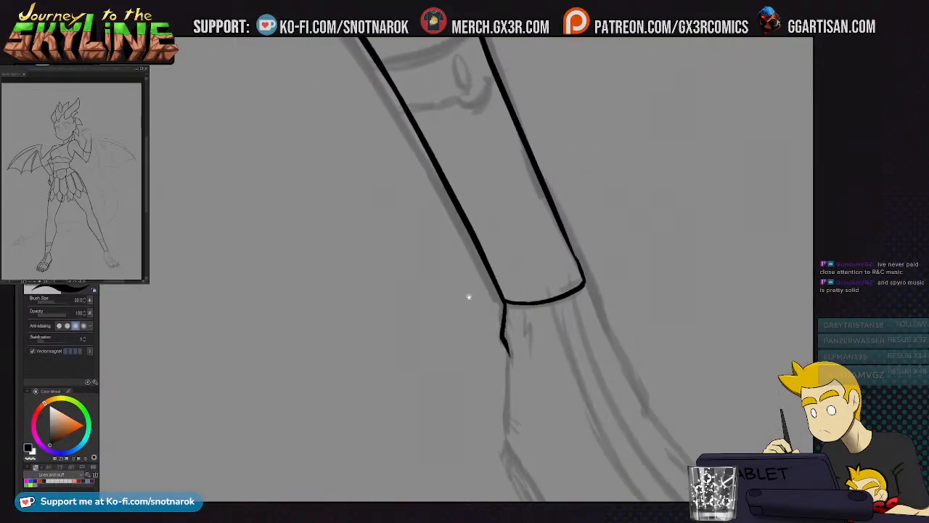
scroll(541, 284, "up", 8)
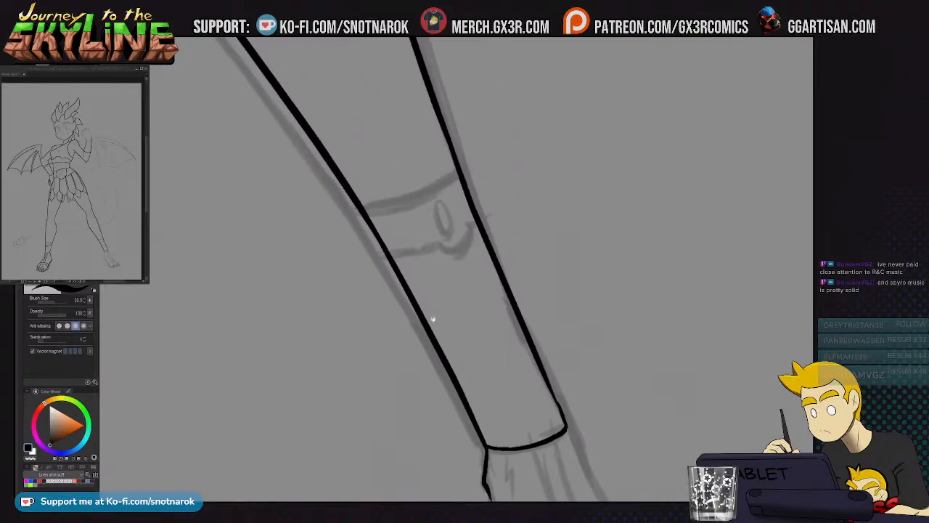
scroll(534, 388, "down", 6)
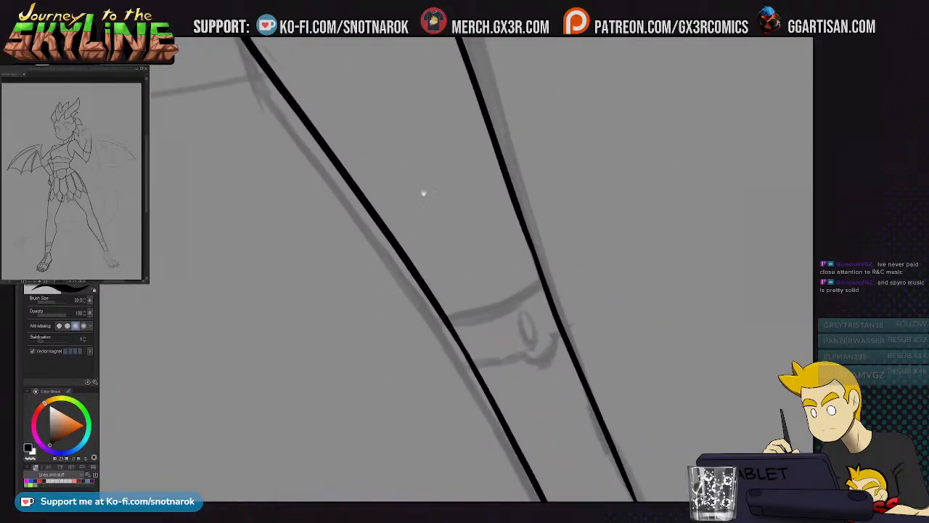
mouse_move(373, 239)
left_mouse_down()
mouse_move(449, 224)
mouse_move(480, 197)
left_mouse_up()
key("ctrl+z")
left_click_drag(406, 240, 481, 197)
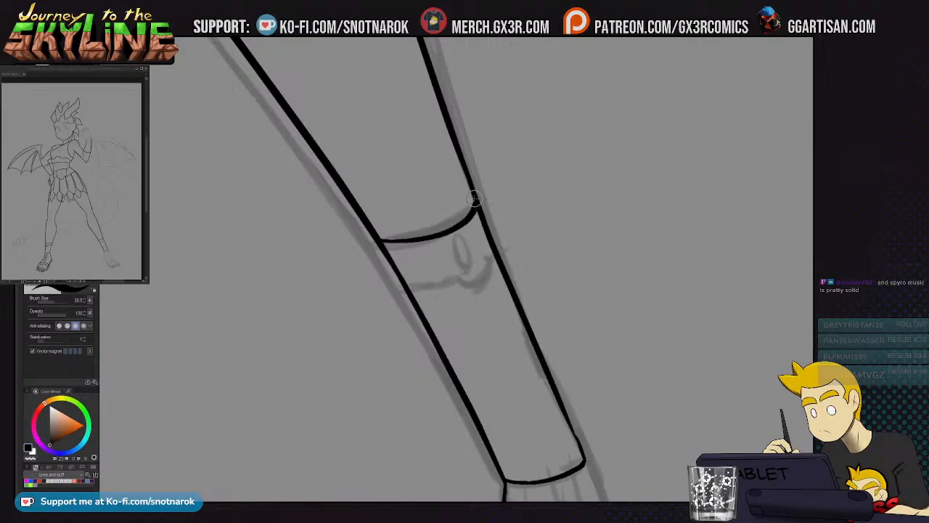
Ink the right shin band's lower edge with its rounded tab, and outline the small oval above the tab
scroll(452, 303, "down", 1)
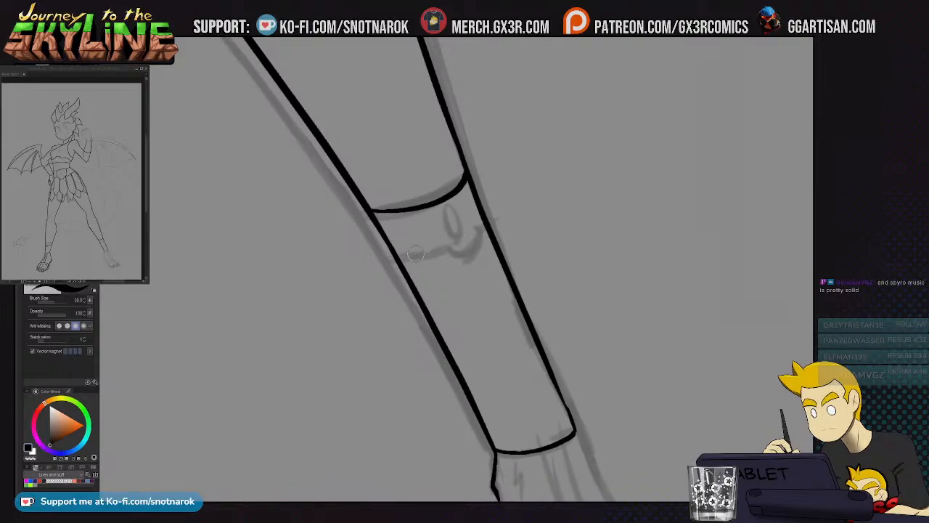
left_click_drag(395, 256, 463, 236)
key("ctrl+z")
left_click_drag(395, 257, 447, 251)
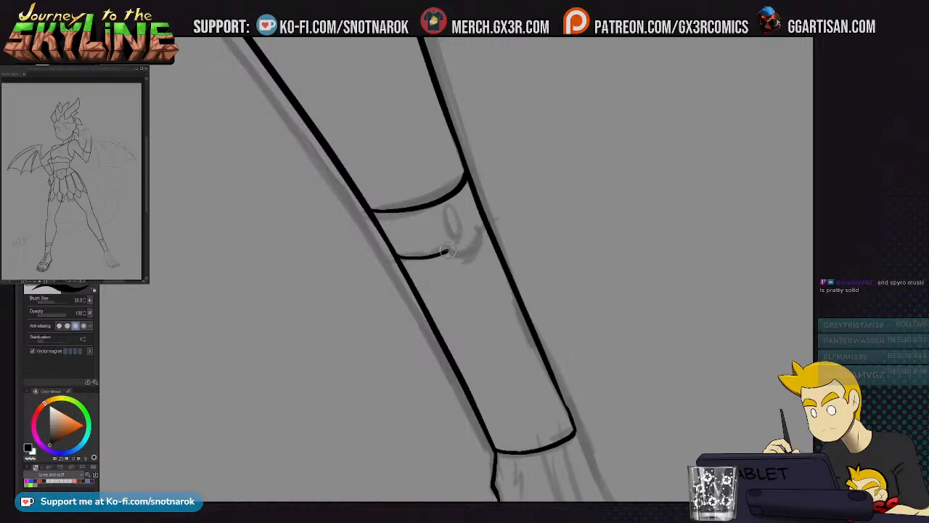
key("ctrl+z")
key("ctrl+z")
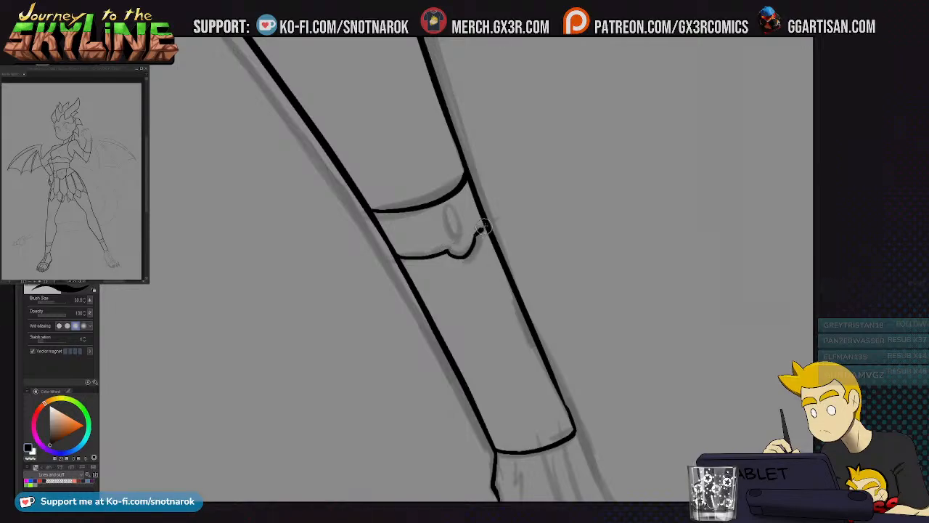
left_click_drag(473, 238, 461, 248)
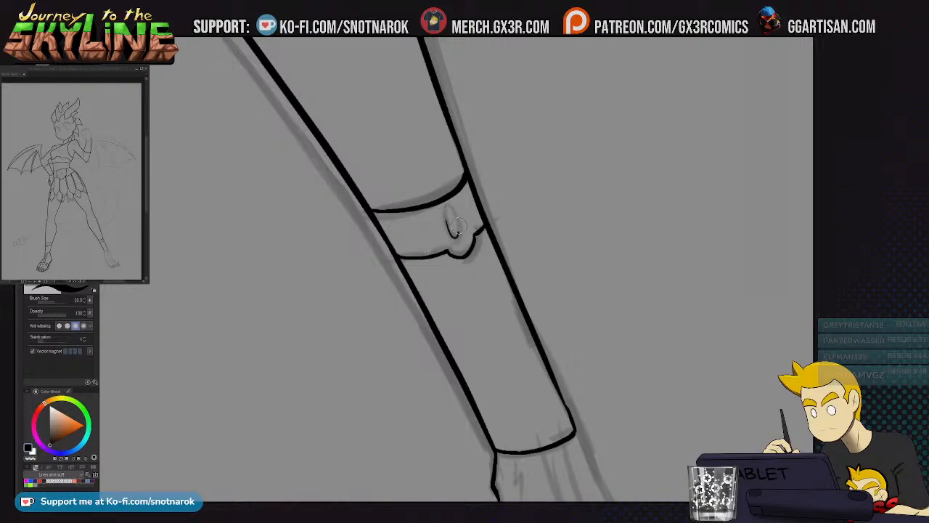
Ink the back line of the right foot from the ankle notch down to the heel
scroll(464, 268, "down", 5)
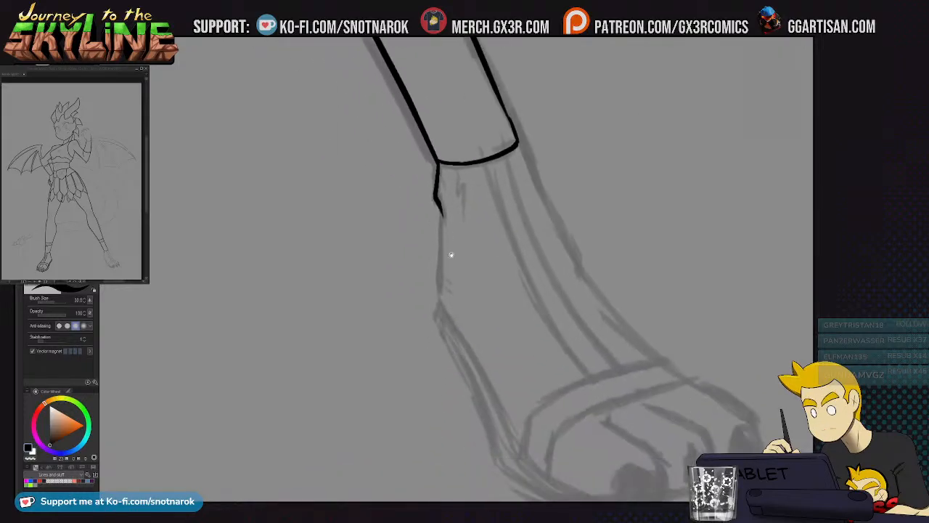
left_click_drag(450, 245, 423, 179)
left_click_drag(411, 142, 410, 227)
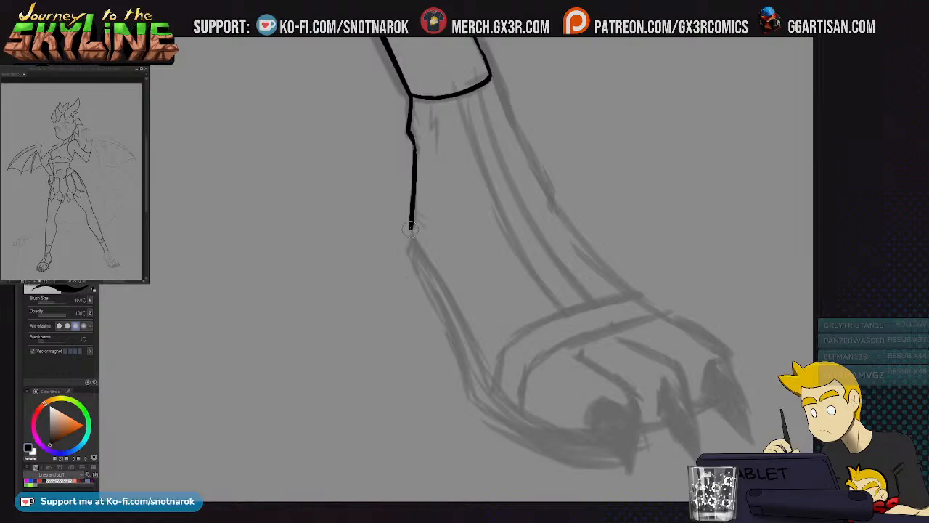
key("ctrl+z")
mouse_move(410, 136)
left_mouse_down()
mouse_move(411, 219)
mouse_move(415, 258)
left_mouse_up()
key("ctrl+z")
Ink the right foot's inner edge from the heel down along the sole towards the big toe
left_click_drag(411, 221, 447, 309)
key("ctrl+z")
mouse_move(411, 222)
left_mouse_down()
mouse_move(431, 290)
mouse_move(489, 376)
mouse_move(415, 231)
mouse_move(475, 356)
mouse_move(560, 432)
left_mouse_up()
key("ctrl+z")
mouse_move(513, 395)
left_mouse_down()
mouse_move(424, 305)
mouse_move(496, 345)
left_mouse_up()
key("e")
left_click(437, 315)
key("p")
Ink the right foot's big toe line and claw, and join the foot's lower edge to the claw
mouse_move(493, 255)
left_mouse_down()
mouse_move(549, 306)
mouse_move(548, 339)
mouse_move(519, 342)
mouse_move(543, 380)
mouse_move(553, 330)
mouse_move(537, 309)
mouse_move(521, 307)
mouse_move(509, 332)
left_mouse_up()
key("e")
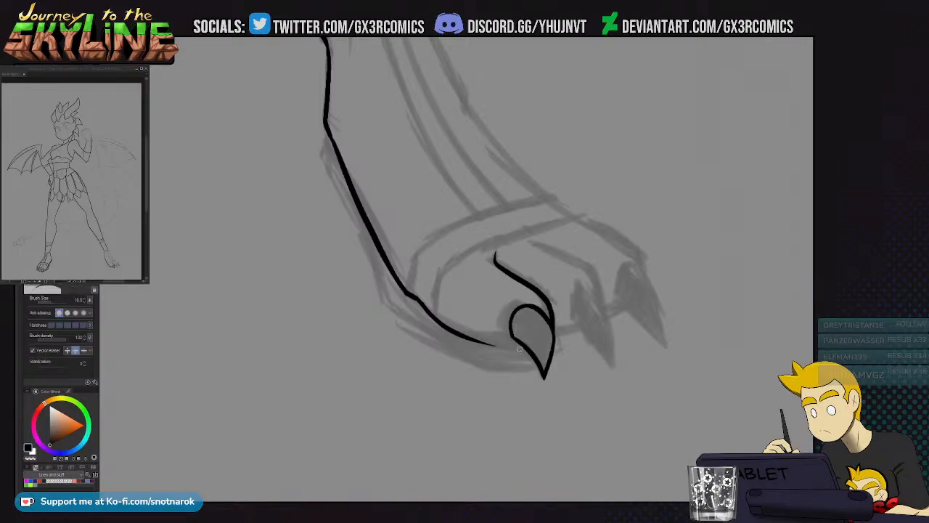
key("p")
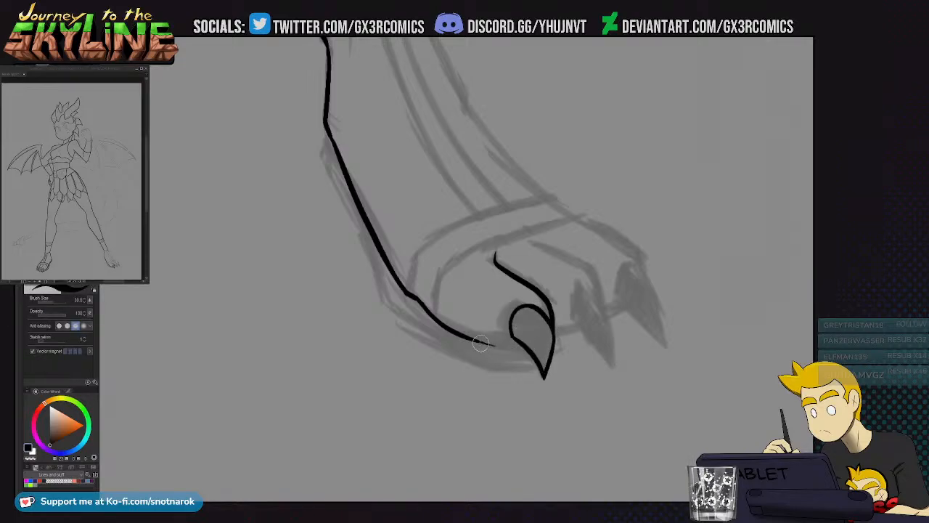
key("ctrl+z")
mouse_move(479, 341)
left_mouse_down()
mouse_move(517, 345)
mouse_move(473, 305)
mouse_move(444, 296)
left_mouse_up()
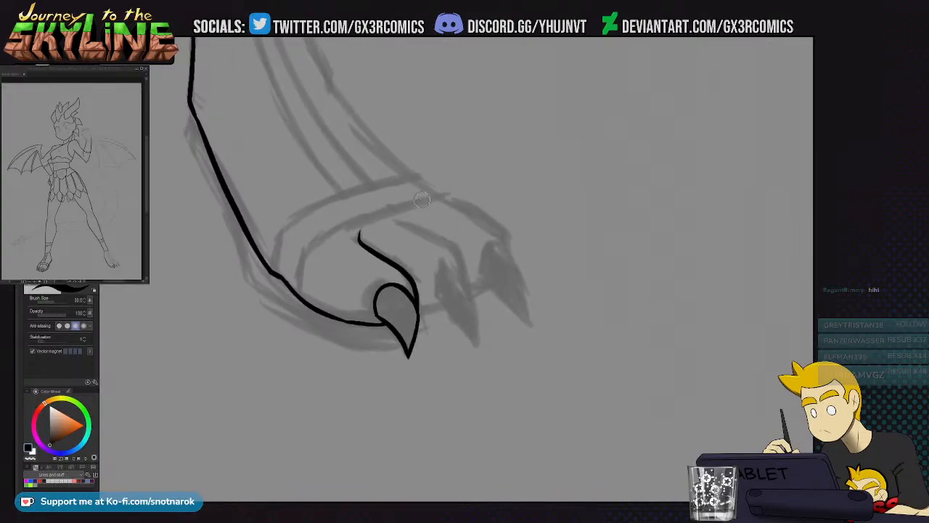
Ink the right foot's middle toe line and claw, with the short line linking it to the big toe
mouse_move(407, 221)
left_mouse_down()
mouse_move(462, 284)
mouse_move(476, 336)
mouse_move(437, 308)
mouse_move(437, 268)
mouse_move(459, 279)
left_mouse_up()
key("e")
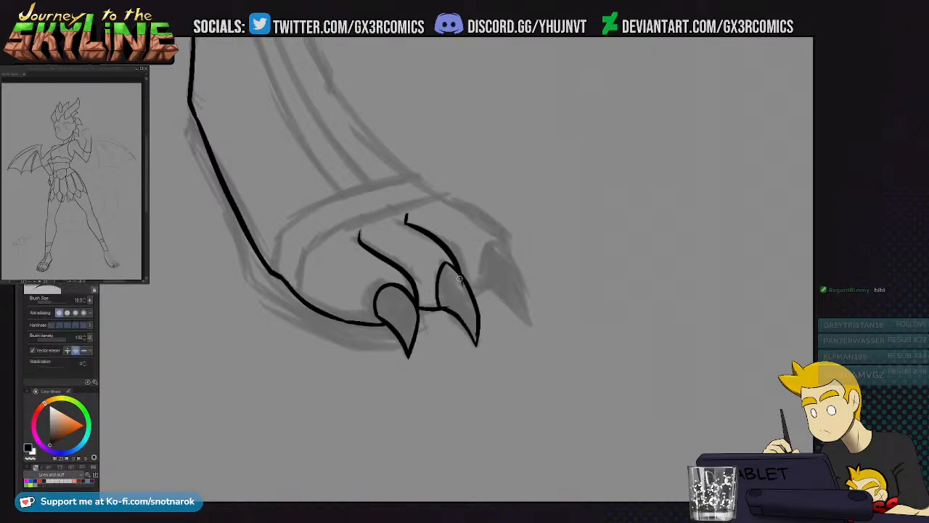
key("p")
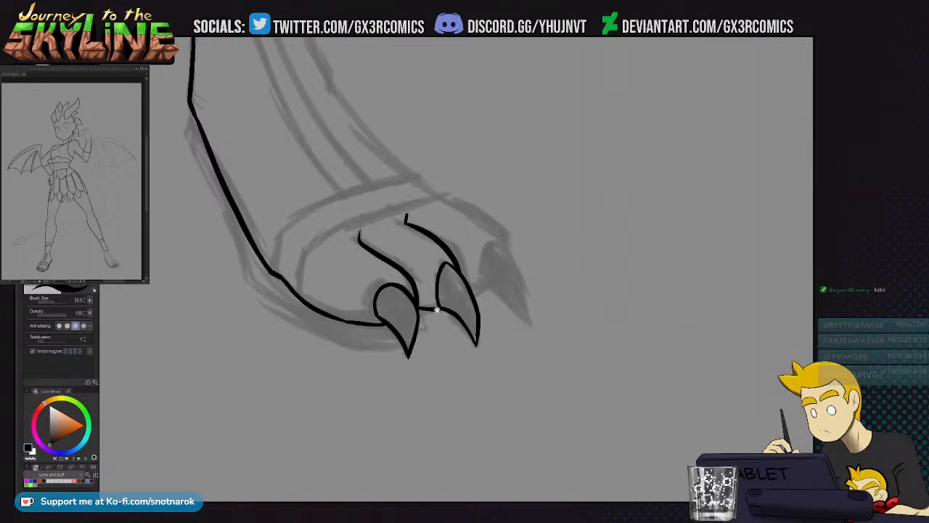
Ink the right sandal sole's outer edge from the heel around under the toes, trimming it where it crosses the claws
left_click_drag(436, 309, 452, 329)
left_click_drag(402, 386, 463, 235)
left_click_drag(304, 224, 452, 285)
left_click_drag(294, 177, 327, 195)
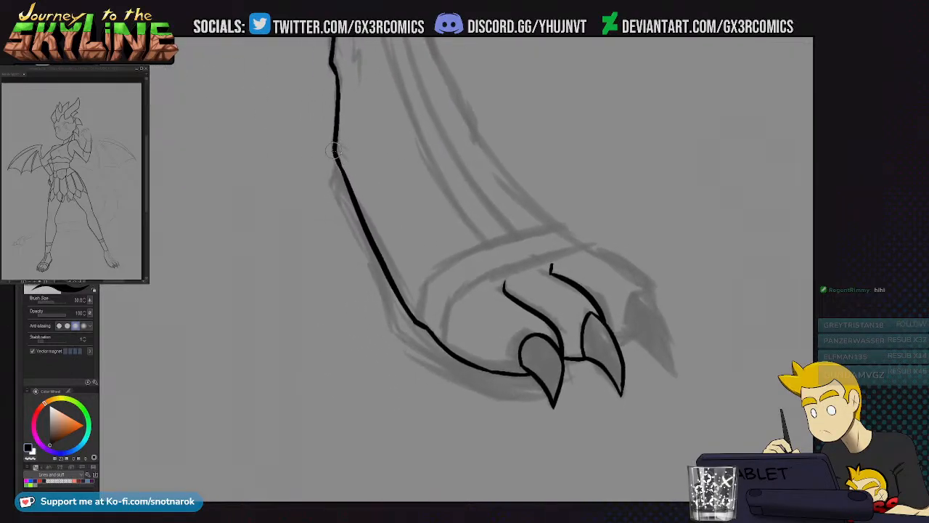
left_click_drag(331, 160, 383, 296)
key("ctrl+z")
mouse_move(334, 153)
left_mouse_down()
mouse_move(326, 175)
mouse_move(387, 309)
mouse_move(426, 325)
mouse_move(494, 322)
mouse_move(474, 337)
mouse_move(466, 335)
mouse_move(527, 328)
mouse_move(617, 281)
left_mouse_up()
left_click_drag(599, 294, 537, 315)
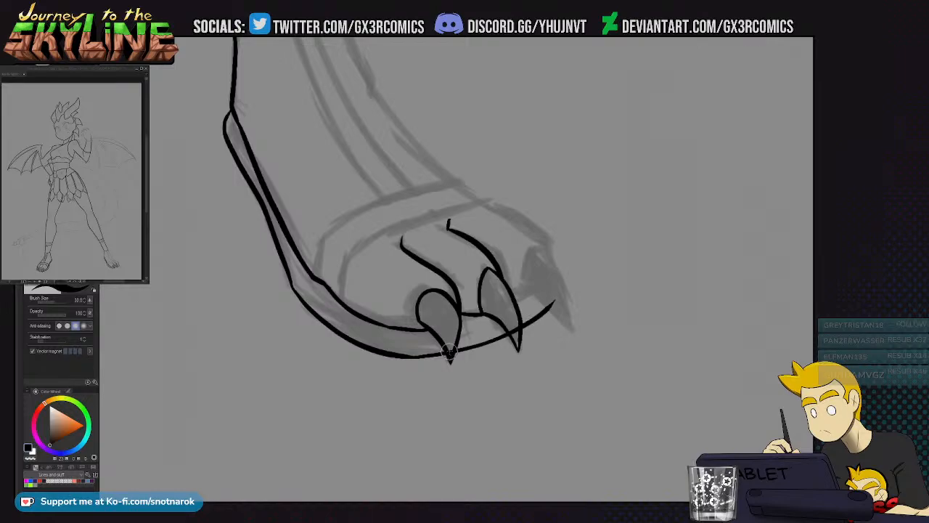
key("e")
key("p")
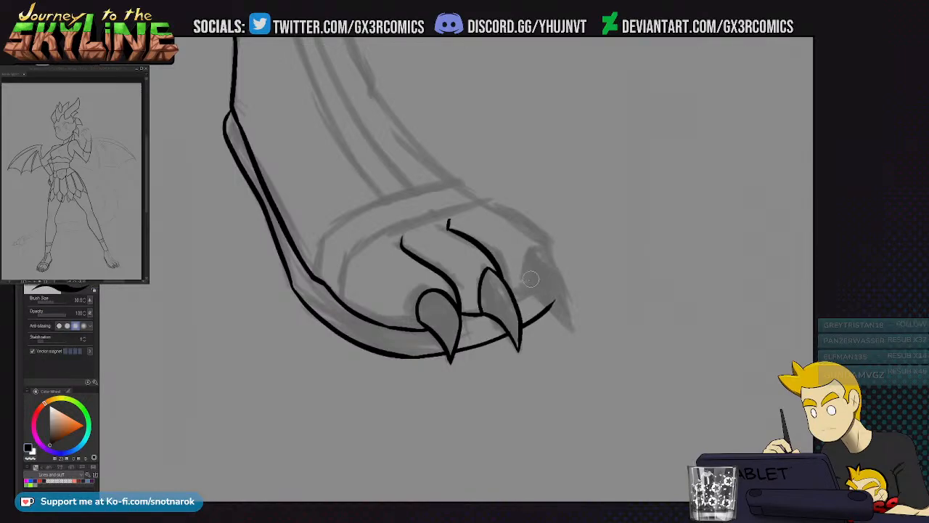
Ink the right foot's outermost claw and the short line linking it to the middle toe
mouse_move(512, 295)
left_mouse_down()
mouse_move(537, 287)
mouse_move(562, 330)
left_mouse_up()
key("ctrl+z")
mouse_move(523, 289)
left_mouse_down()
mouse_move(558, 317)
mouse_move(557, 284)
mouse_move(537, 252)
left_mouse_up()
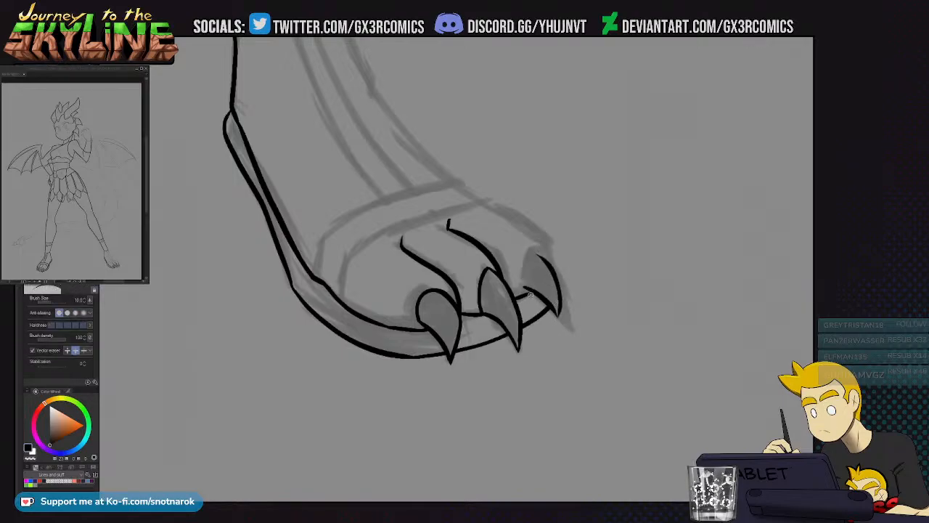
mouse_move(526, 294)
left_mouse_down()
mouse_move(523, 267)
mouse_move(535, 252)
mouse_move(563, 319)
mouse_move(488, 248)
mouse_move(348, 72)
left_mouse_up()
Ink the right foot's front contour from the ankle down over the instep to the outermost toe, trimming the overlaps
left_click_drag(347, 53, 369, 125)
left_click_drag(352, 95, 374, 164)
mouse_move(406, 222)
left_mouse_down()
mouse_move(415, 238)
mouse_move(428, 218)
left_mouse_up()
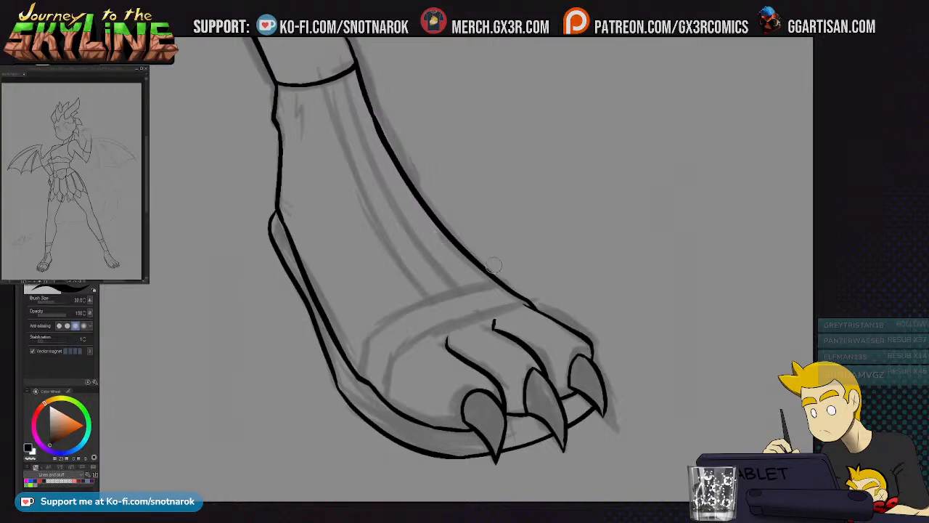
key("e")
key("p")
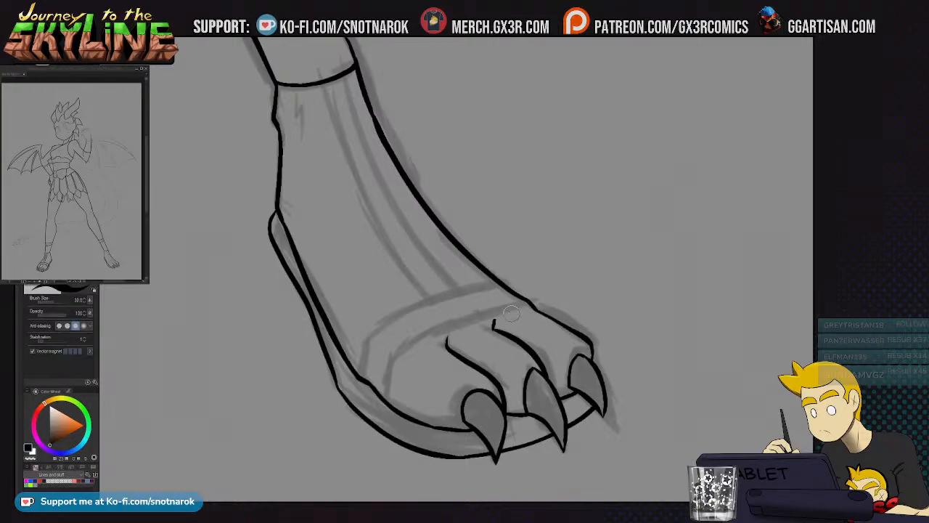
Ink the lower and upper edges of the sandal strap across the right foot behind the toes, trimming the overshoots
mouse_move(391, 410)
left_mouse_down()
mouse_move(389, 369)
mouse_move(419, 339)
mouse_move(536, 298)
left_mouse_up()
left_click_drag(518, 300, 513, 283)
key("e")
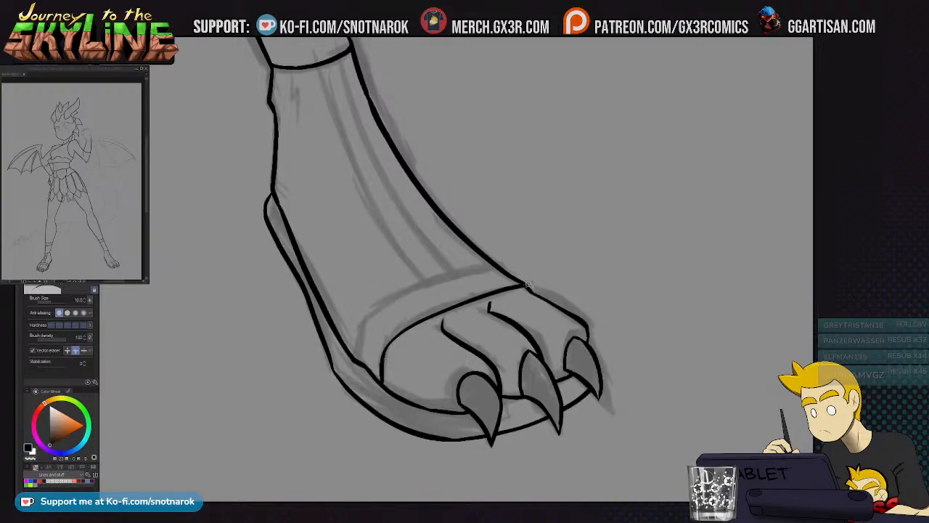
key("p")
mouse_move(360, 364)
left_mouse_down()
mouse_move(362, 331)
mouse_move(394, 298)
mouse_move(496, 266)
left_mouse_up()
key("e")
Ink the two long edges of the right sandal's instep strap from the ankle line to the toe strap
scroll(390, 196, "up", 2)
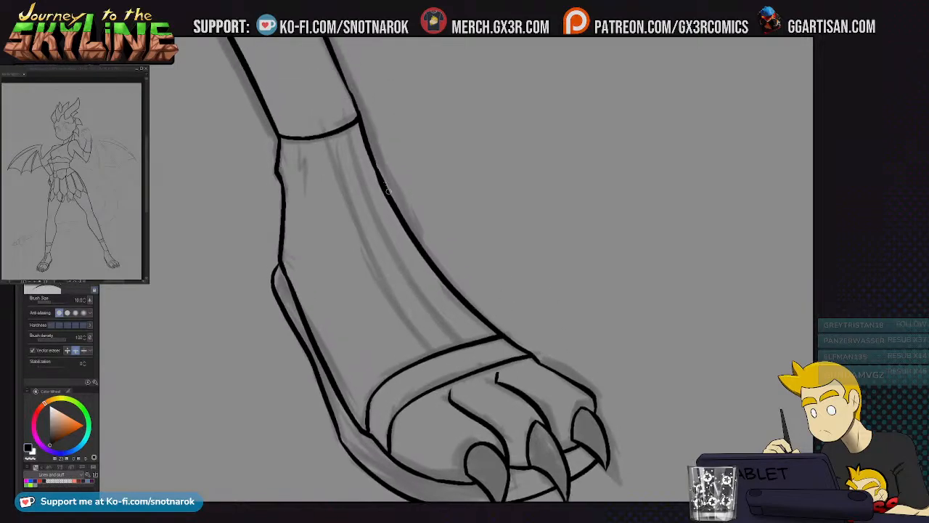
key("p")
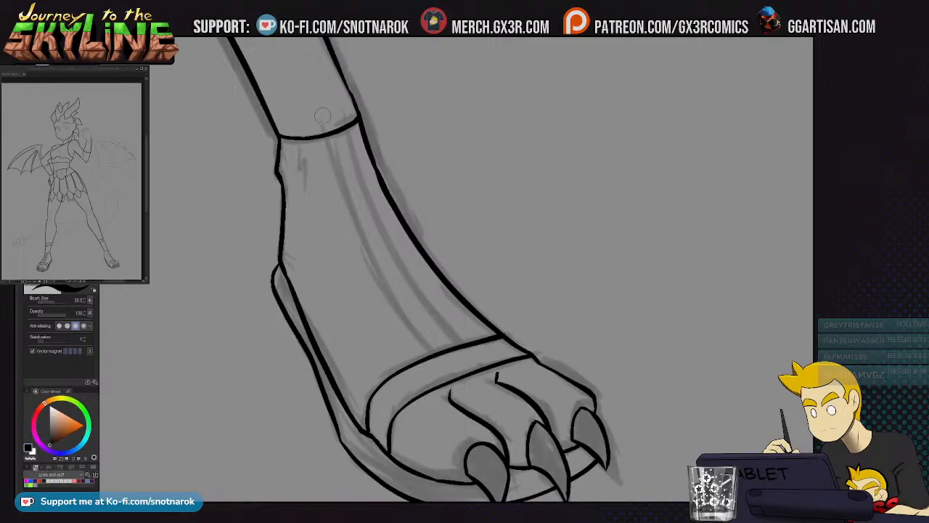
left_click_drag(326, 127, 460, 354)
left_click_drag(344, 108, 491, 363)
key("ctrl+z")
mouse_move(345, 107)
left_mouse_down()
mouse_move(495, 359)
mouse_move(455, 356)
left_mouse_up()
key("e")
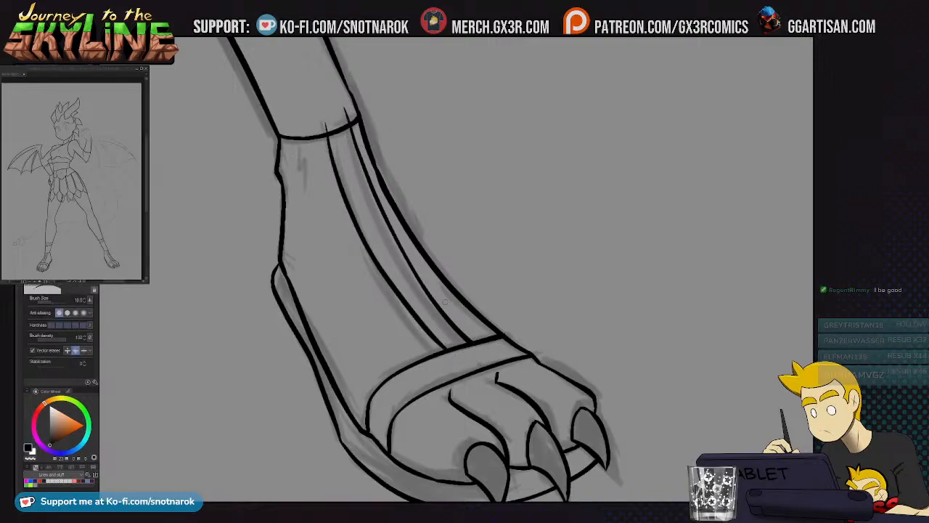
Erase the two inked instep strap lines on the left foot with the vector eraser
key("p")
left_click_drag(257, 368, 617, 274)
left_click_drag(342, 328, 604, 277)
left_click_drag(296, 377, 750, 230)
left_click_drag(390, 210, 378, 440)
mouse_move(365, 338)
left_mouse_down()
mouse_move(373, 415)
mouse_move(399, 388)
left_mouse_up()
key("e")
left_click(370, 208)
left_click(341, 167)
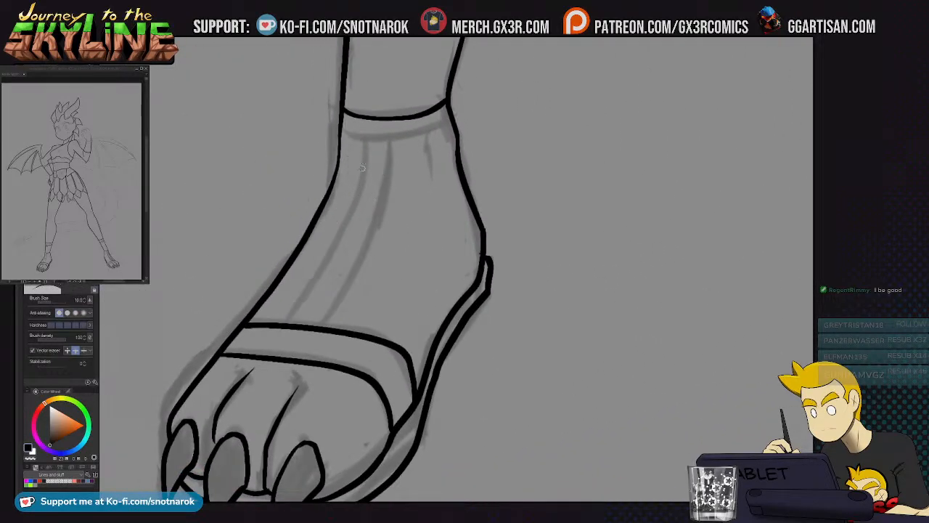
Redraw the left sandal's two instep strap lines from the ankle line down to the toe strap
key("p")
mouse_move(362, 118)
left_mouse_down()
mouse_move(357, 183)
mouse_move(288, 325)
left_mouse_up()
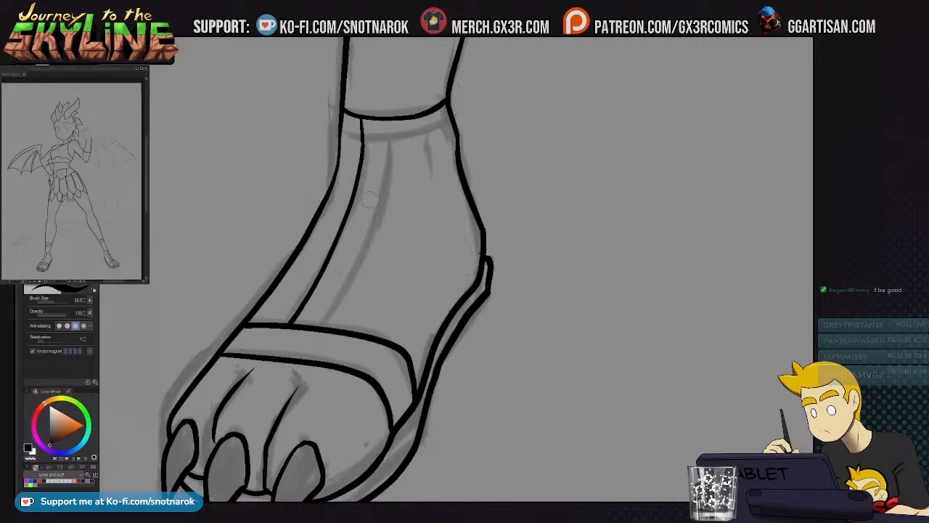
mouse_move(387, 117)
left_mouse_down()
mouse_move(377, 213)
mouse_move(324, 328)
left_mouse_up()
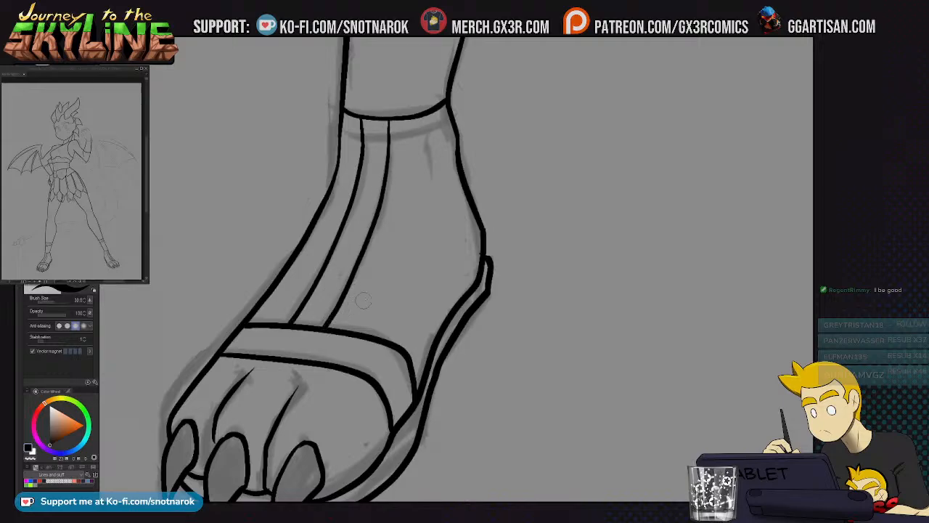
scroll(382, 395, "down", 6)
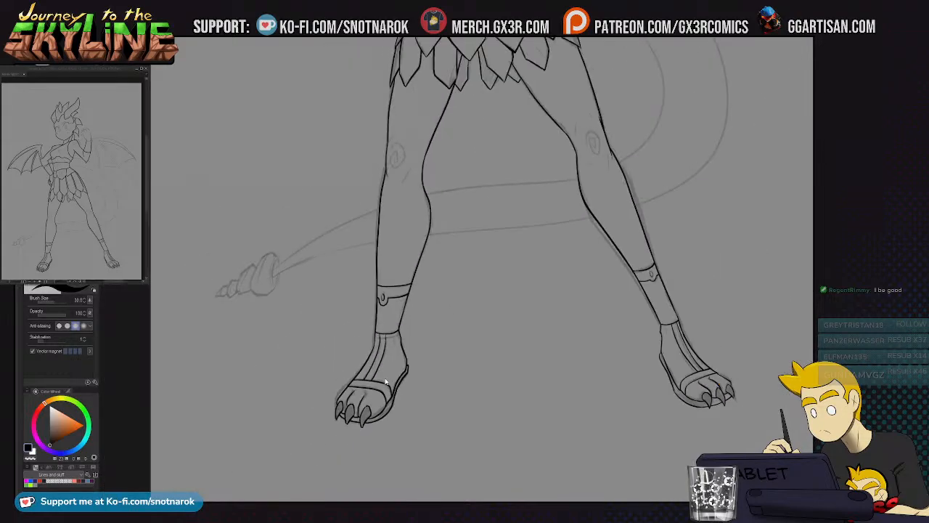
scroll(468, 181, "up", 5)
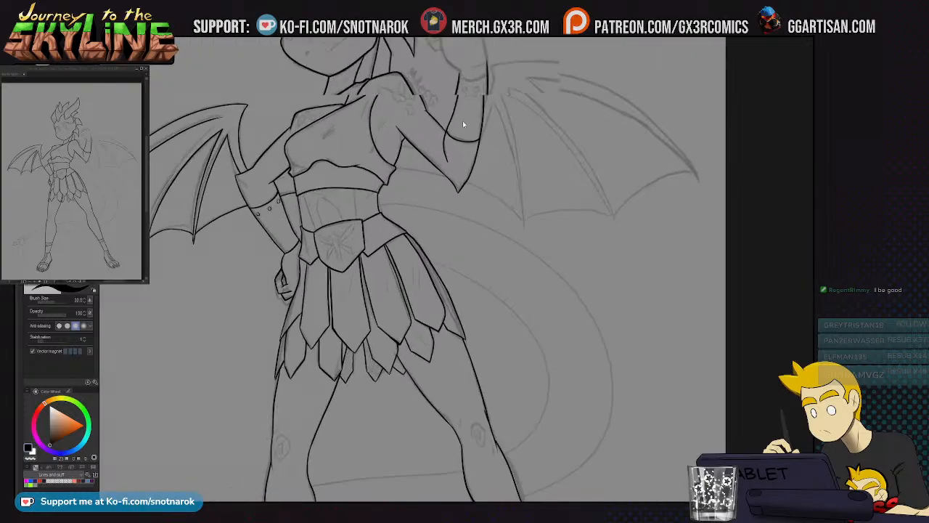
Ink the inner edge of the raised hand from the wrist up to the base of the folded front finger
scroll(449, 143, "up", 4)
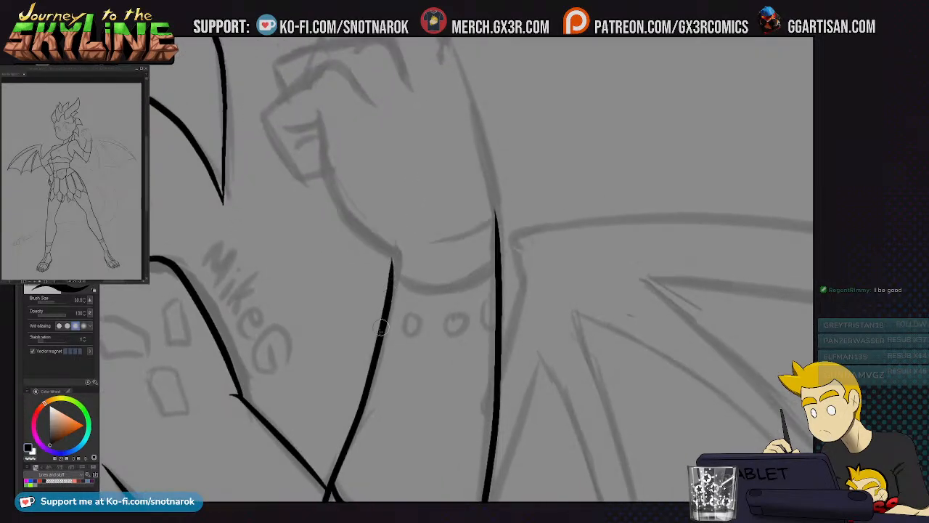
key("y")
left_click(65, 181)
mouse_move(347, 439)
left_mouse_down()
mouse_move(397, 258)
mouse_move(363, 228)
mouse_move(316, 116)
left_mouse_up()
key("p")
key("ctrl+z")
mouse_move(395, 268)
left_mouse_down()
mouse_move(323, 145)
mouse_move(317, 102)
left_mouse_up()
key("ctrl+z")
mouse_move(395, 257)
left_mouse_down()
mouse_move(341, 201)
mouse_move(316, 114)
left_mouse_up()
left_click_drag(326, 156, 343, 216)
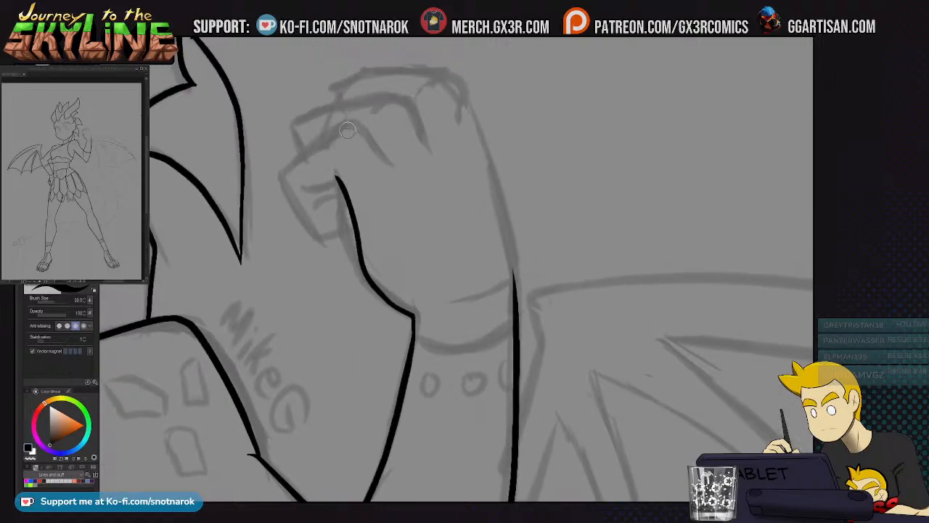
Ink the angular outline of the raised fist's front finger and trim the overshoots
mouse_move(342, 127)
left_mouse_down()
mouse_move(289, 194)
mouse_move(319, 235)
mouse_move(356, 229)
left_mouse_up()
key("e")
key("p")
mouse_move(412, 292)
left_mouse_down()
mouse_move(413, 311)
mouse_move(388, 290)
left_mouse_up()
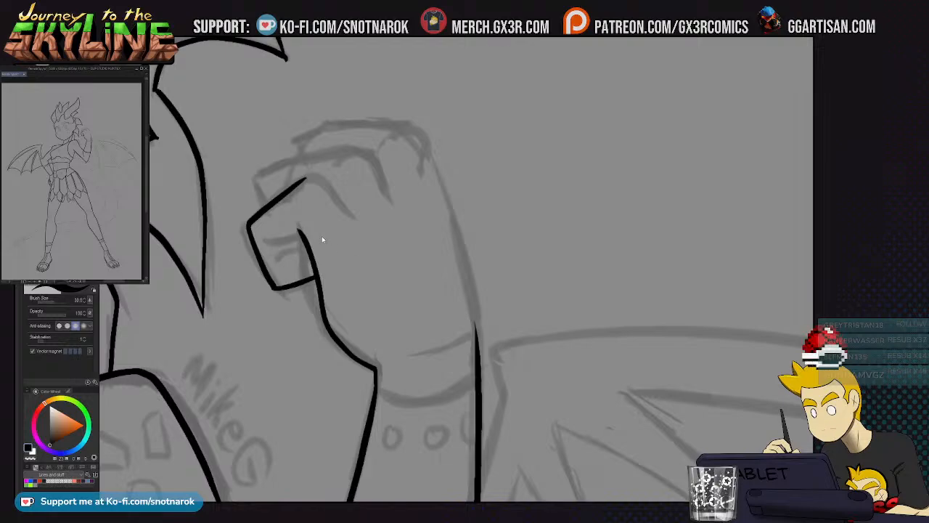
left_click_drag(320, 233, 378, 277)
key("e")
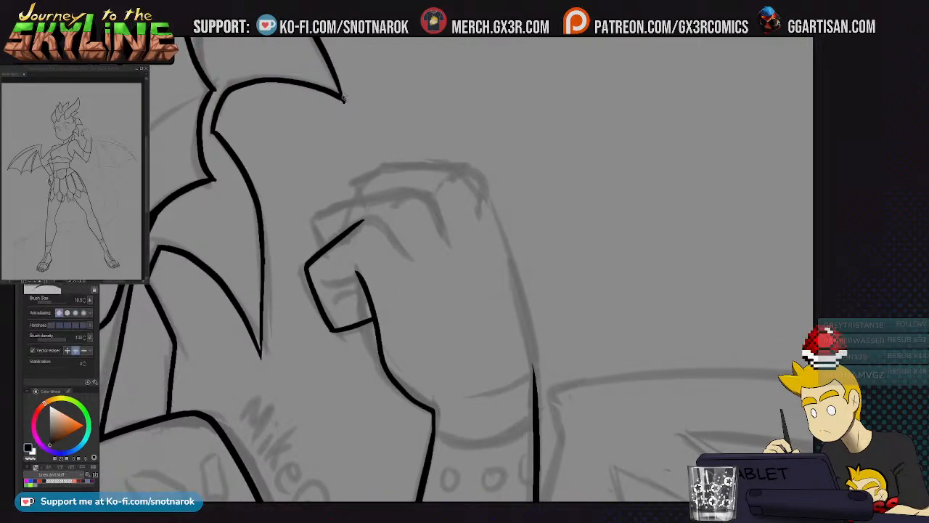
key("p")
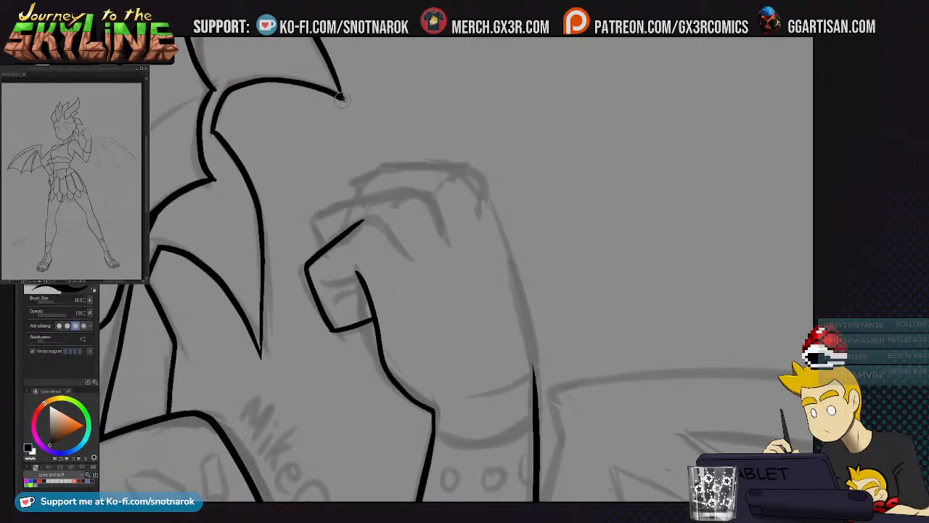
Ink the second finger's curved outline from the front finger up to its knuckle, redoing the stroke until it follows the sketch
mouse_move(321, 252)
left_mouse_down()
mouse_move(317, 228)
mouse_move(354, 206)
left_mouse_up()
key("ctrl+z")
mouse_move(324, 248)
left_mouse_down()
mouse_move(315, 223)
mouse_move(349, 201)
left_mouse_up()
key("ctrl+z")
mouse_move(324, 250)
left_mouse_down()
mouse_move(319, 230)
mouse_move(345, 200)
mouse_move(406, 193)
left_mouse_up()
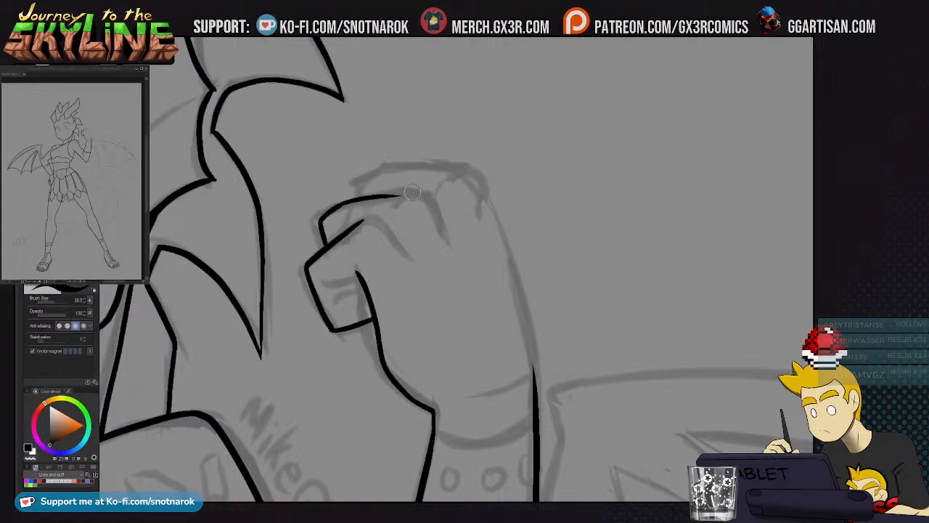
key("ctrl+z")
left_click_drag(328, 210, 403, 193)
key("ctrl+z")
mouse_move(324, 218)
left_mouse_down()
mouse_move(353, 196)
mouse_move(400, 193)
left_mouse_up()
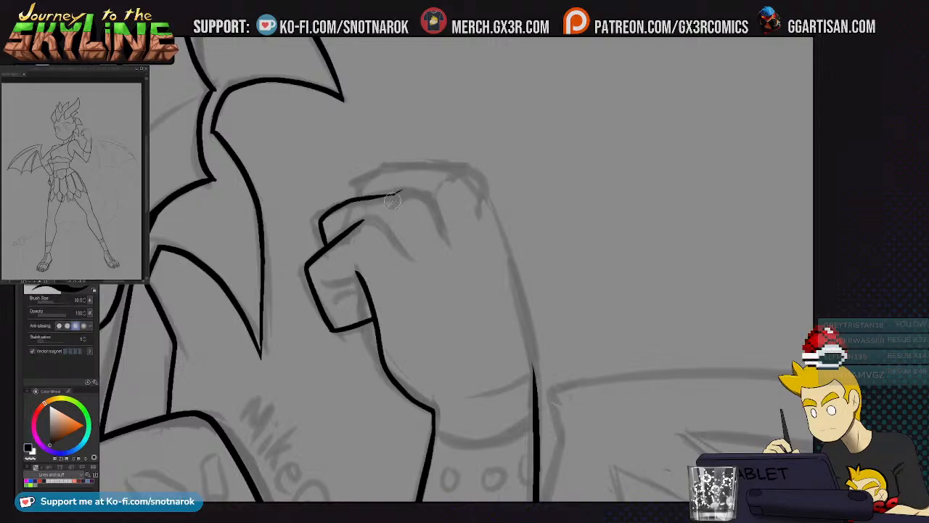
Ink the top outline of the fist and the back of the hand down to the wrist, trimming the corner
mouse_move(365, 197)
left_mouse_down()
mouse_move(400, 161)
mouse_move(366, 183)
mouse_move(391, 164)
mouse_move(508, 186)
mouse_move(468, 107)
left_mouse_up()
key("ctrl+z")
key("ctrl+z")
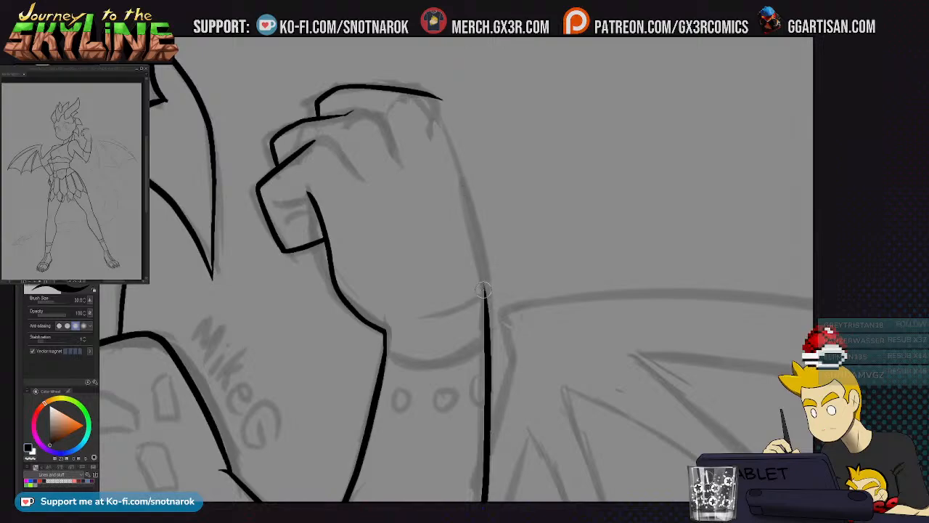
mouse_move(484, 297)
left_mouse_down()
mouse_move(466, 199)
mouse_move(423, 78)
mouse_move(437, 107)
mouse_move(425, 85)
left_mouse_up()
key("e")
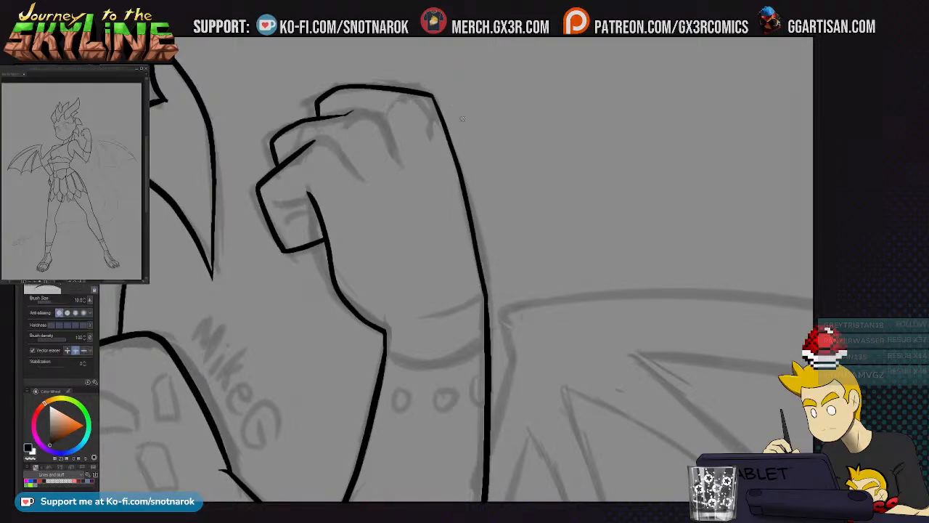
key("p")
Ink a curved line across the raised arm's wrist, just above the sketched cuff edge
scroll(425, 298, "down", 3)
scroll(448, 294, "up", 4)
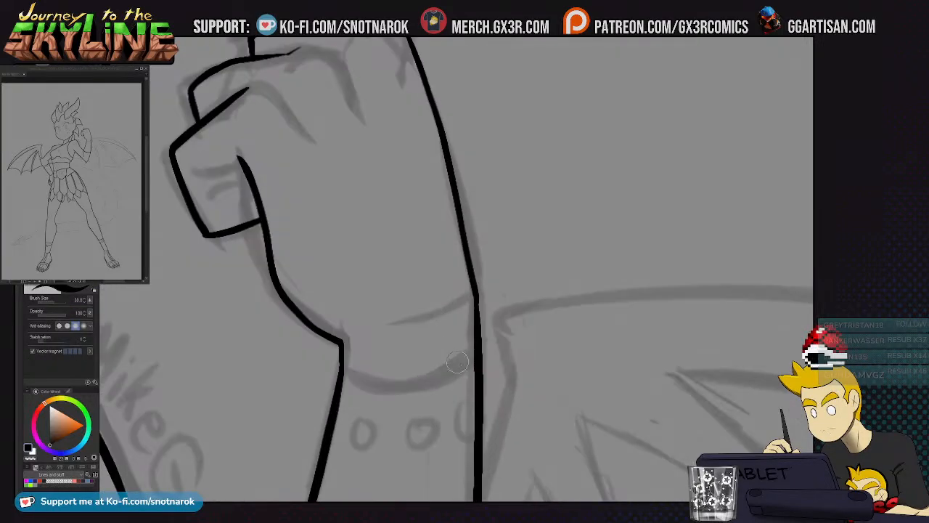
left_click_drag(449, 355, 435, 213)
mouse_move(330, 194)
left_mouse_down()
mouse_move(368, 202)
mouse_move(467, 177)
left_mouse_up()
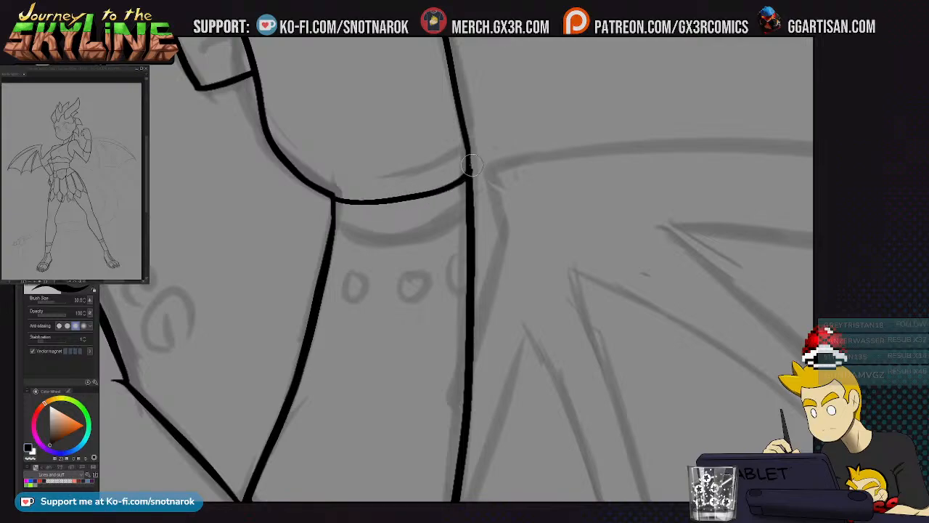
Ink the short line in the gap between the torso and the raised upper arm and erase its overshooting ends
scroll(441, 312, "down", 4)
left_click_drag(440, 311, 433, 245)
scroll(414, 311, "up", 4)
left_click_drag(413, 309, 467, 348)
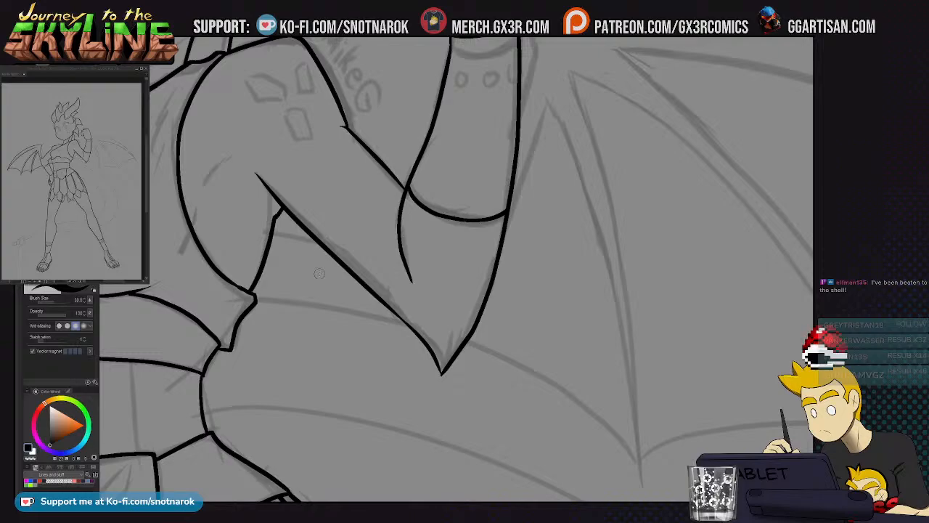
left_click_drag(358, 262, 368, 303)
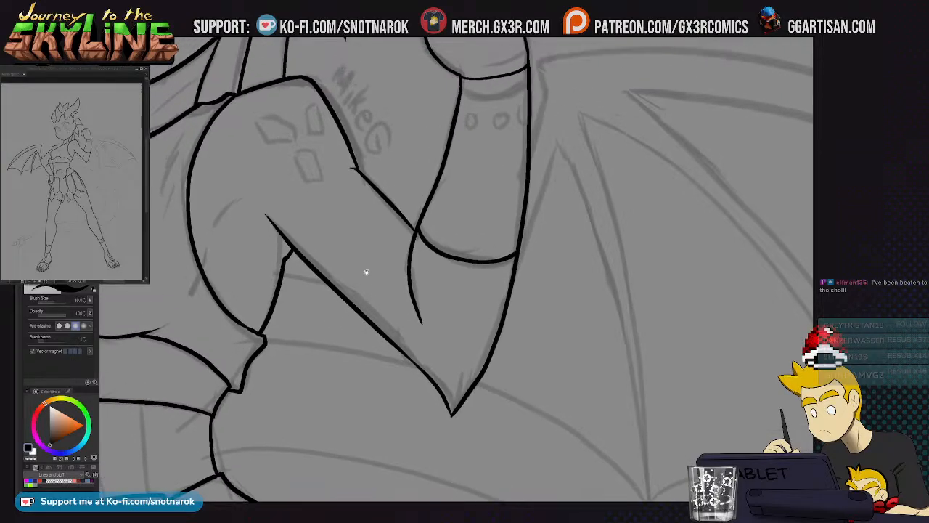
mouse_move(254, 258)
left_mouse_down()
mouse_move(342, 275)
mouse_move(300, 274)
mouse_move(360, 277)
left_mouse_up()
key("ctrl+z")
key("e")
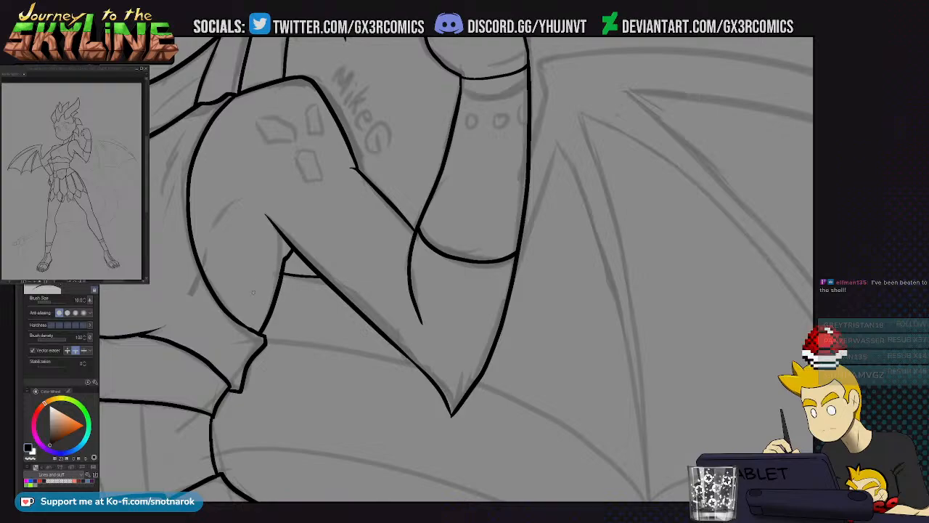
Ink the short angled base edge of the wing beside the raised forearm
key("p")
left_click_drag(547, 224, 322, 329)
left_click_drag(303, 264, 319, 197)
key("ctrl+z")
left_click_drag(304, 251, 309, 167)
key("ctrl+z")
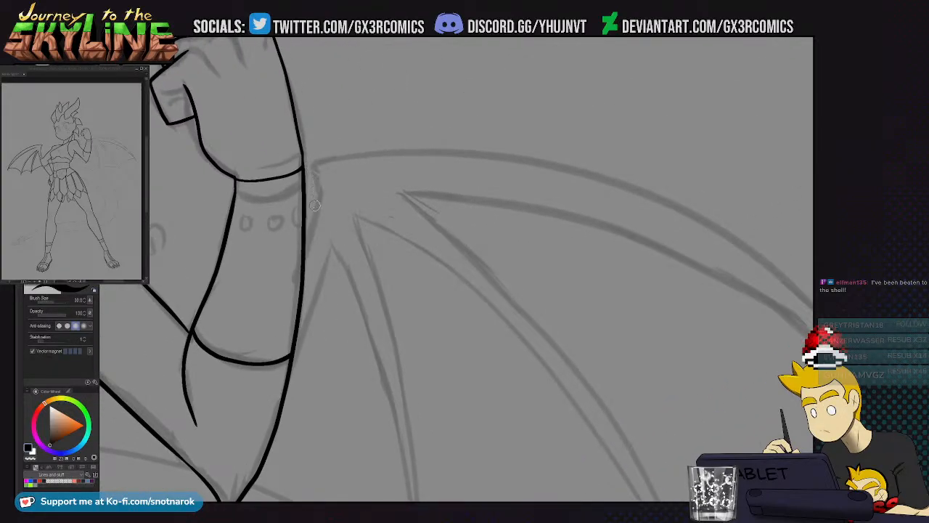
mouse_move(303, 255)
left_mouse_down()
mouse_move(319, 193)
mouse_move(315, 168)
left_mouse_up()
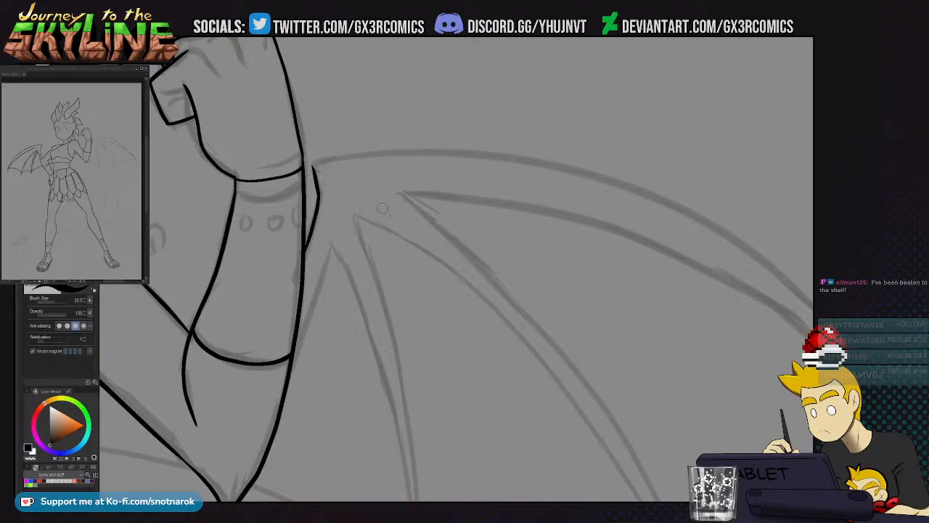
Ink the long arched upper edge of the wing behind the raised arm, from its base to the outer tip
scroll(325, 167, "down", 3)
mouse_move(318, 162)
left_mouse_down()
mouse_move(598, 276)
mouse_move(661, 340)
mouse_move(577, 232)
mouse_move(449, 166)
mouse_move(349, 156)
mouse_move(315, 164)
left_mouse_up()
key("ctrl+z")
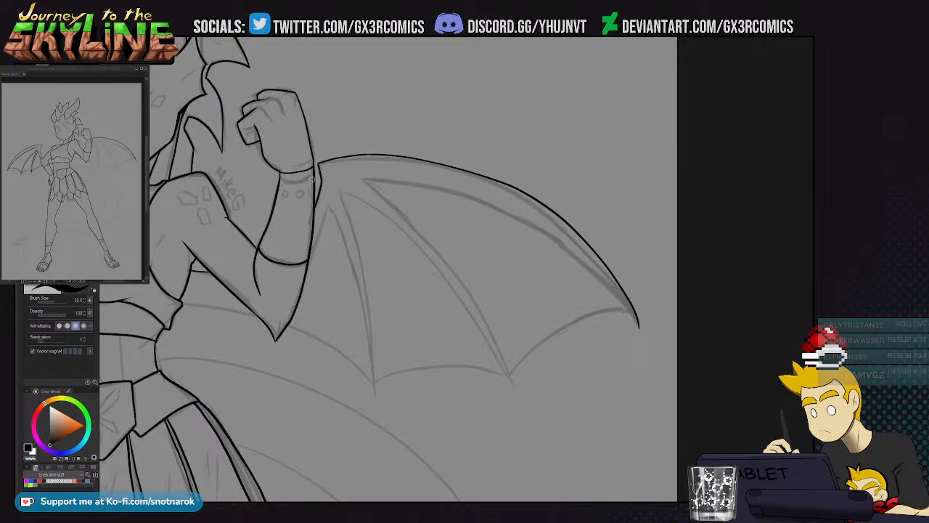
scroll(313, 172, "up", 2)
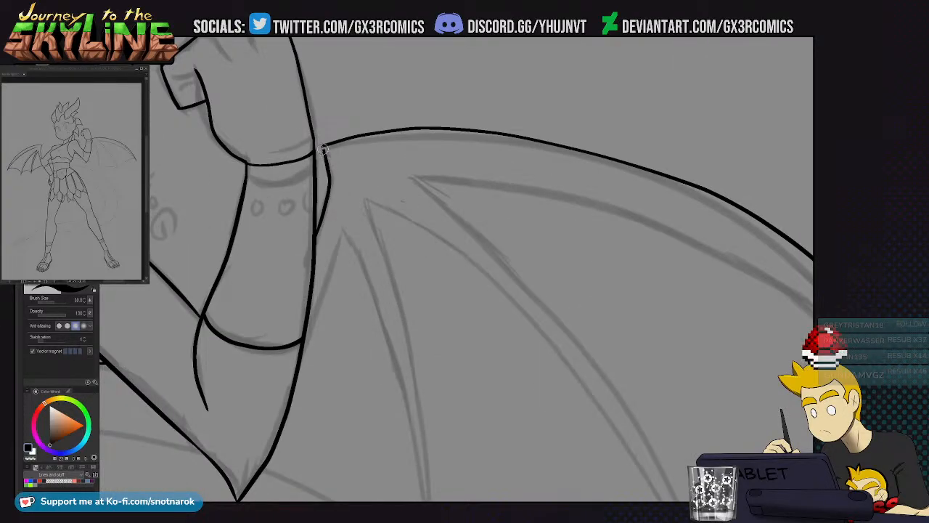
scroll(381, 340, "down", 2)
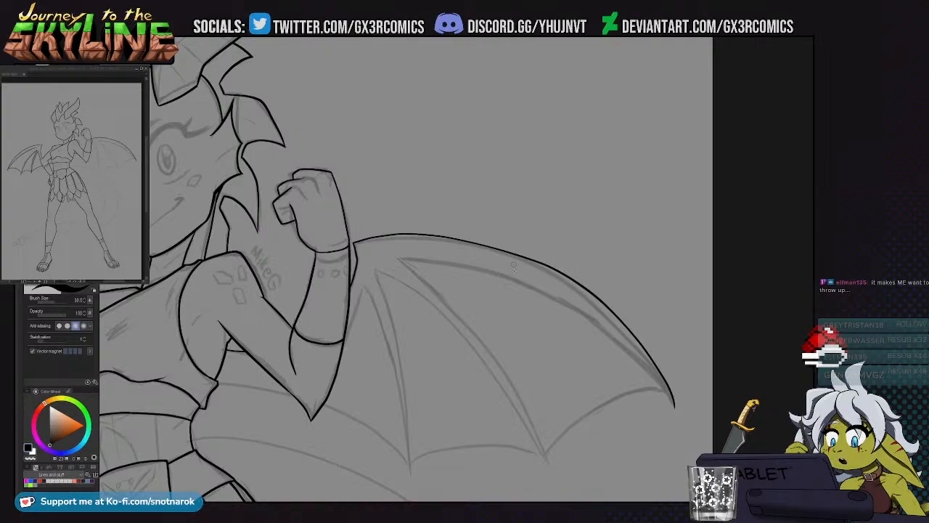
Ink both edges of the finger bones in the wing behind the raised arm, out to their pointed tips
left_click_drag(576, 288, 561, 139)
mouse_move(657, 255)
left_mouse_down()
mouse_move(618, 206)
mouse_move(483, 128)
mouse_move(361, 108)
mouse_move(527, 308)
left_mouse_up()
mouse_move(362, 117)
left_mouse_down()
mouse_move(527, 307)
mouse_move(468, 221)
mouse_move(353, 117)
mouse_move(420, 94)
left_mouse_up()
key("ctrl+z")
key("e")
key("p")
left_click_drag(396, 148, 428, 313)
key("ctrl+z")
mouse_move(376, 120)
left_mouse_down()
mouse_move(411, 207)
mouse_move(429, 322)
mouse_move(421, 189)
mouse_move(392, 98)
left_mouse_up()
key("e")
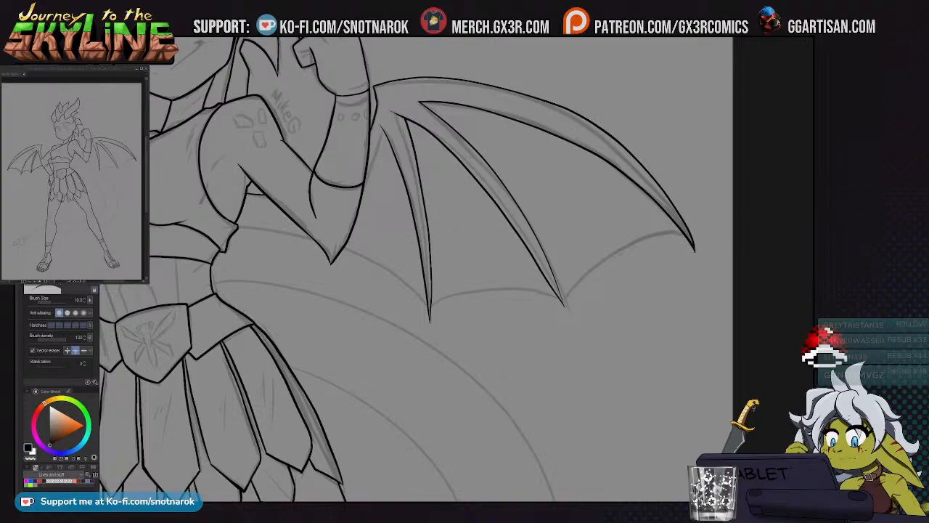
key("p")
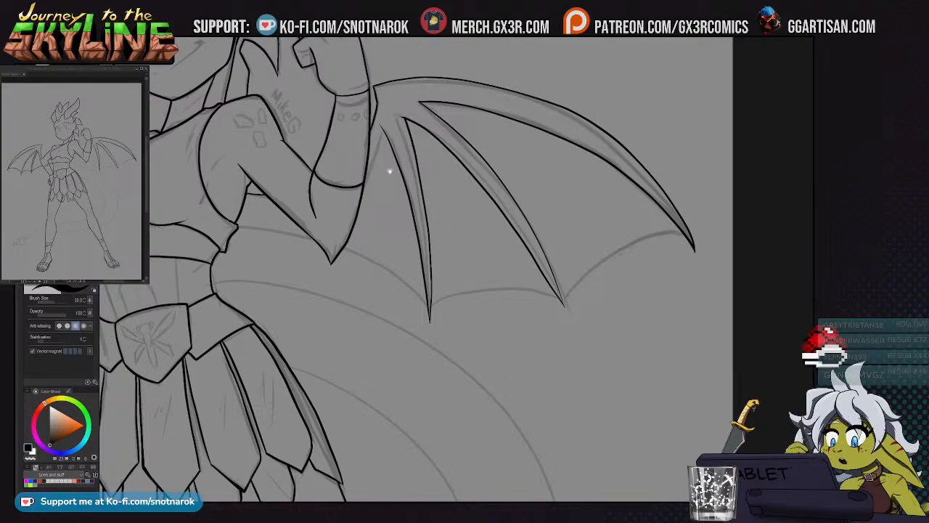
Ink the wing's inner edge from the top of the innermost bone down to the raised forearm and trim the join
left_click_drag(390, 164, 451, 185)
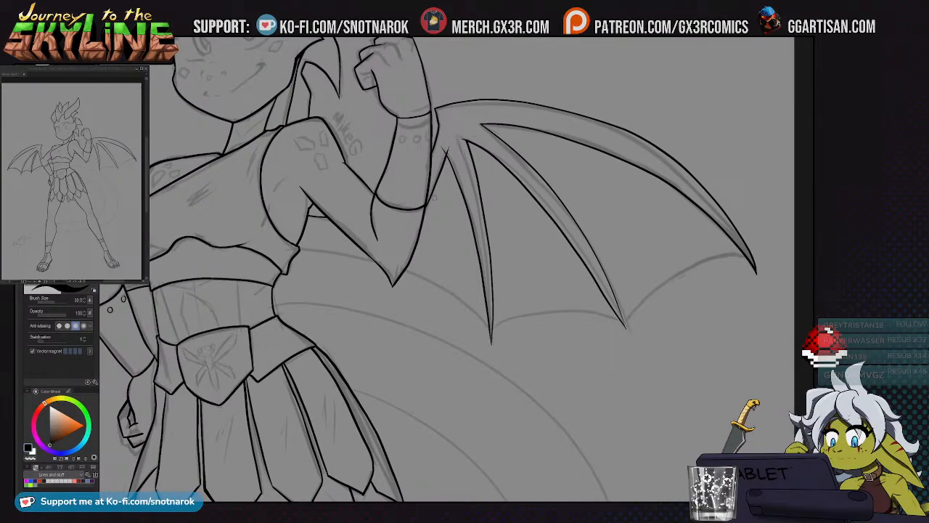
key("e")
key("p")
mouse_move(449, 151)
left_mouse_down()
mouse_move(455, 165)
mouse_move(513, 117)
left_mouse_up()
left_click_drag(456, 184, 453, 141)
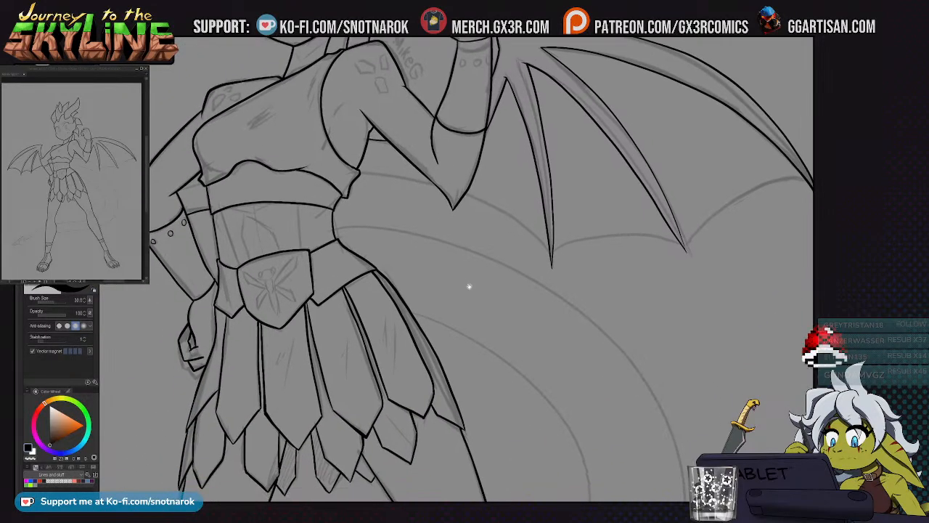
Ink the wing membrane's lower edge from the innermost bone tip to the torso, erasing the part crossing the elbow
mouse_move(550, 252)
left_mouse_down()
mouse_move(519, 224)
mouse_move(442, 187)
mouse_move(355, 171)
left_mouse_up()
key("e")
left_click(451, 190)
key("p")
scroll(476, 228, "up", 2)
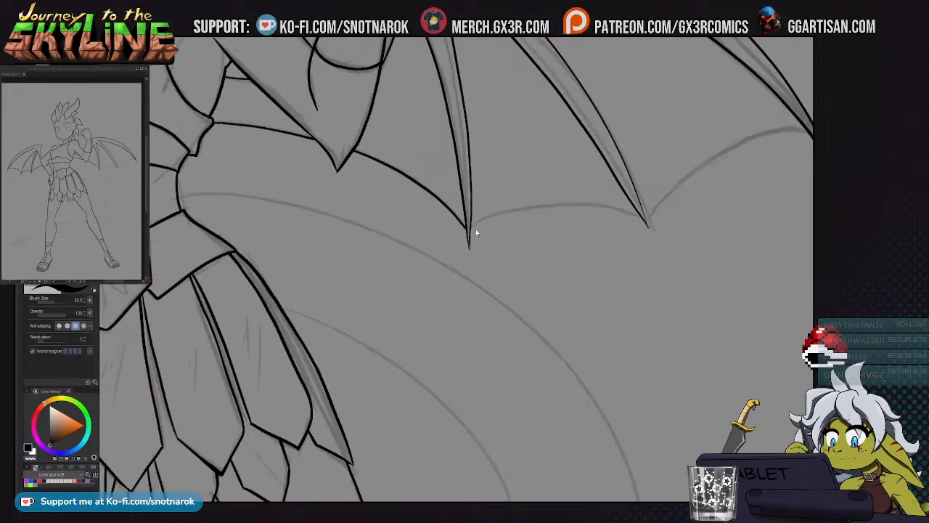
Ink the two remaining scalloped membrane edges between the bone tips of the wing behind the raised arm
scroll(476, 232, "up", 2)
mouse_move(468, 229)
left_mouse_down()
mouse_move(488, 220)
mouse_move(628, 196)
mouse_move(729, 209)
left_mouse_up()
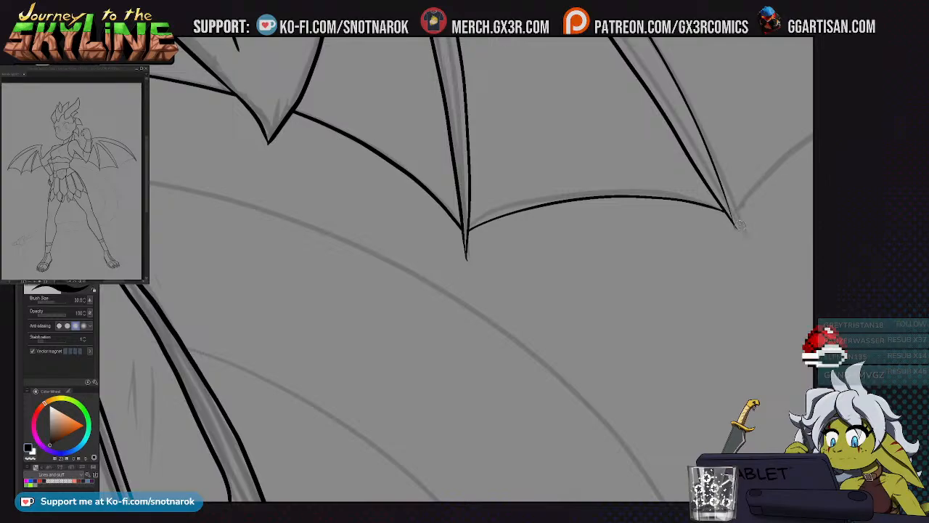
mouse_move(739, 225)
left_mouse_down()
mouse_move(622, 256)
mouse_move(334, 365)
mouse_move(416, 265)
mouse_move(543, 210)
mouse_move(585, 212)
left_mouse_up()
key("ctrl+z")
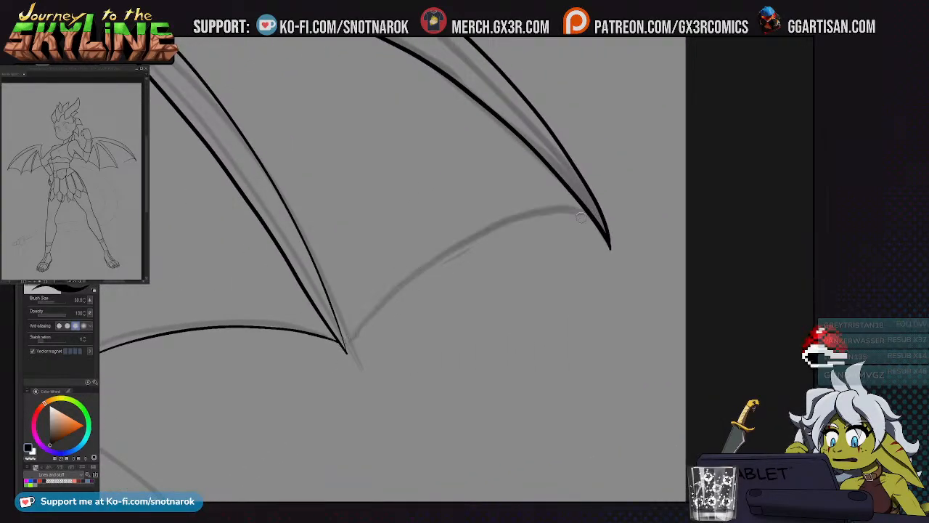
mouse_move(345, 341)
left_mouse_down()
mouse_move(381, 297)
mouse_move(527, 213)
mouse_move(588, 205)
left_mouse_up()
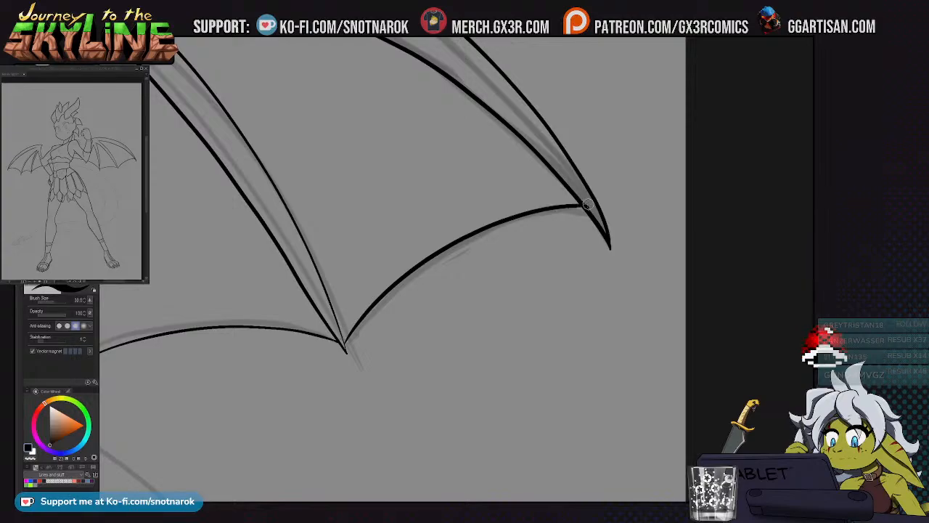
Ink the missing outer edges of the finger bones in the wing behind the hand-on-hip arm and erase stray lines
scroll(468, 278, "down", 3)
scroll(468, 278, "down", 4)
scroll(480, 258, "up", 3)
left_click_drag(479, 258, 421, 297)
scroll(370, 108, "up", 5)
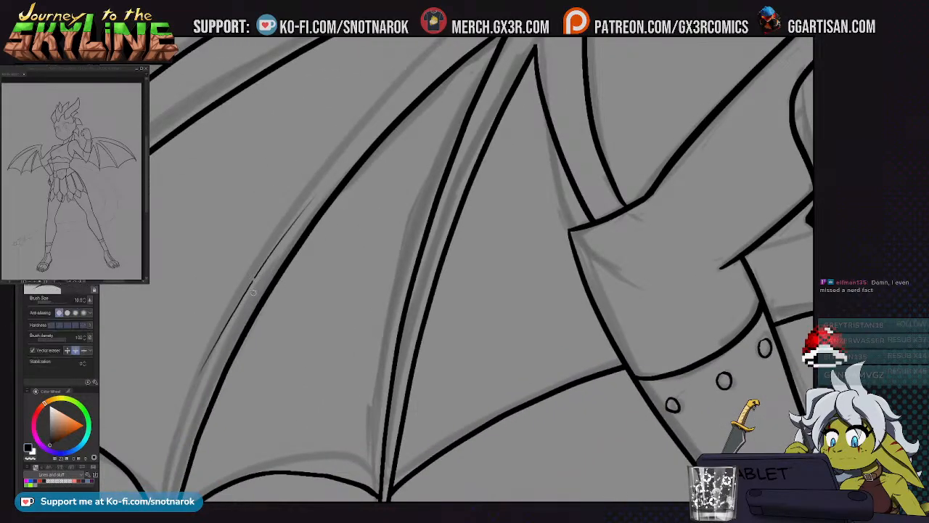
left_click_drag(169, 501, 182, 399)
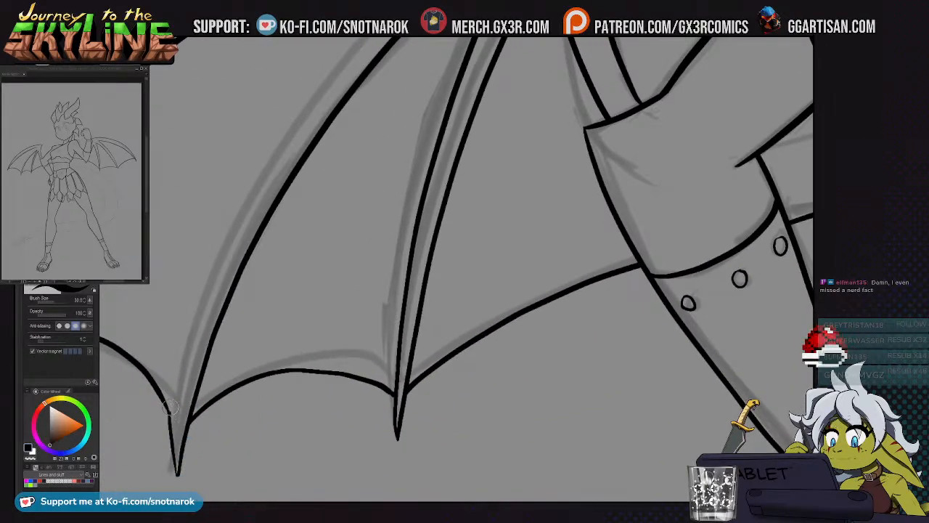
scroll(232, 232, "down", 5)
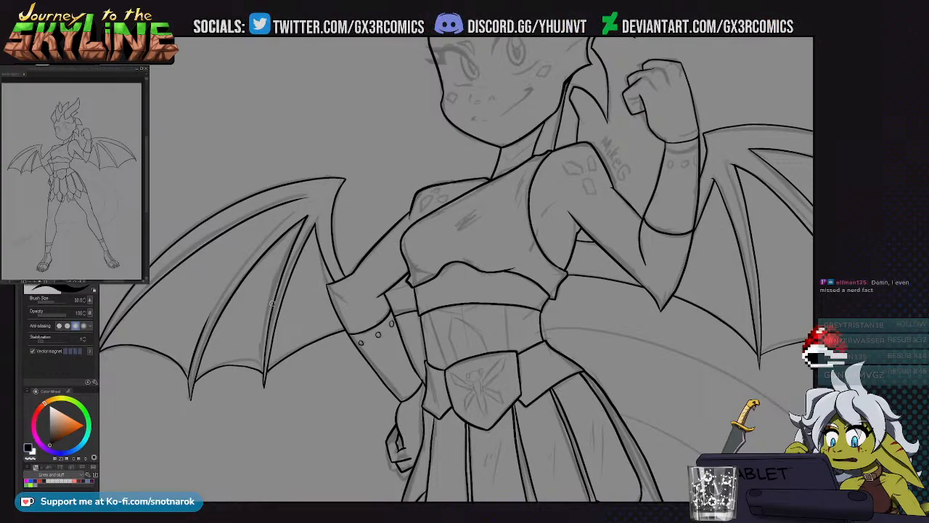
mouse_move(187, 376)
left_mouse_down()
mouse_move(221, 289)
mouse_move(317, 196)
left_mouse_up()
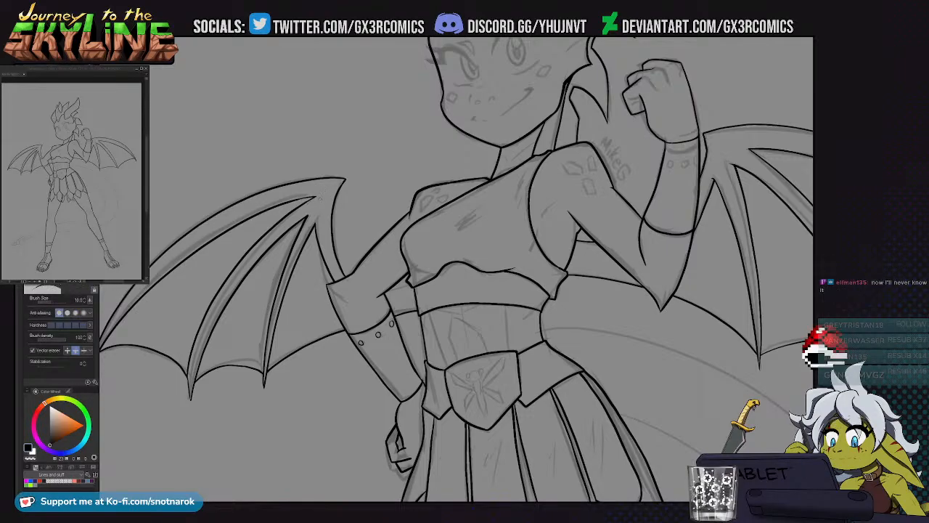
scroll(345, 302, "down", 2)
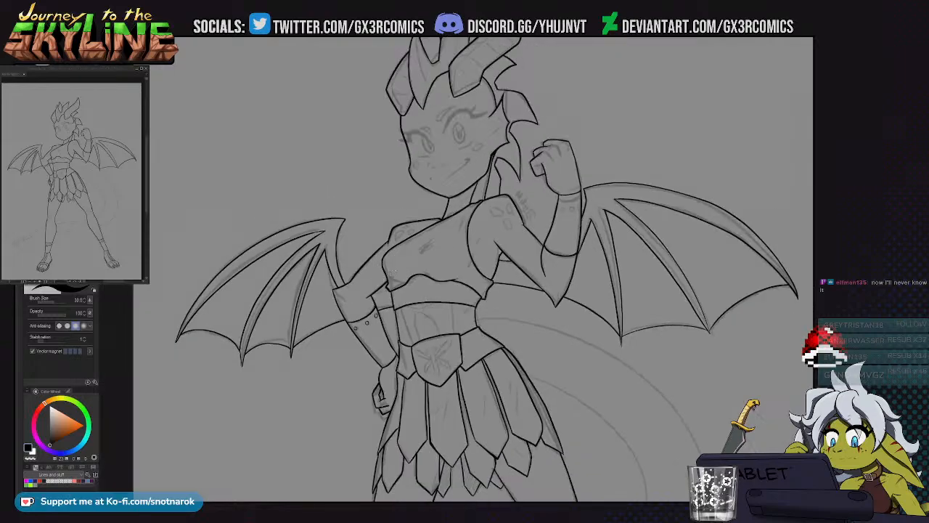
left_click_drag(488, 287, 444, 135)
left_click_drag(437, 234, 424, 172)
left_click_drag(438, 321, 420, 220)
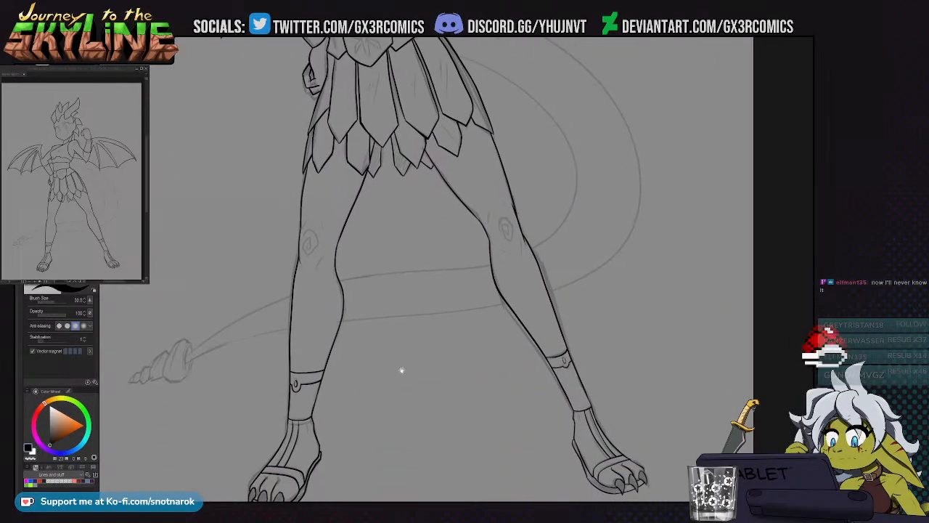
left_click_drag(403, 369, 425, 266)
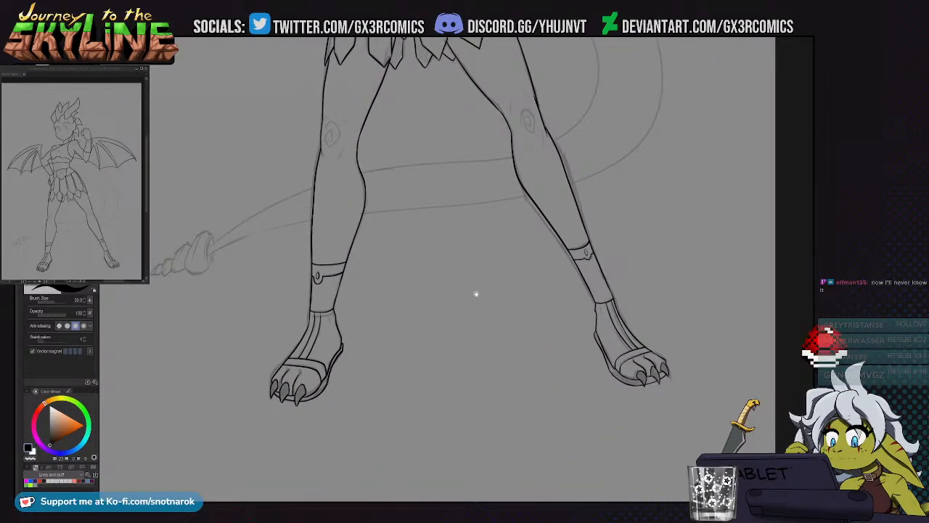
left_click_drag(475, 291, 389, 289)
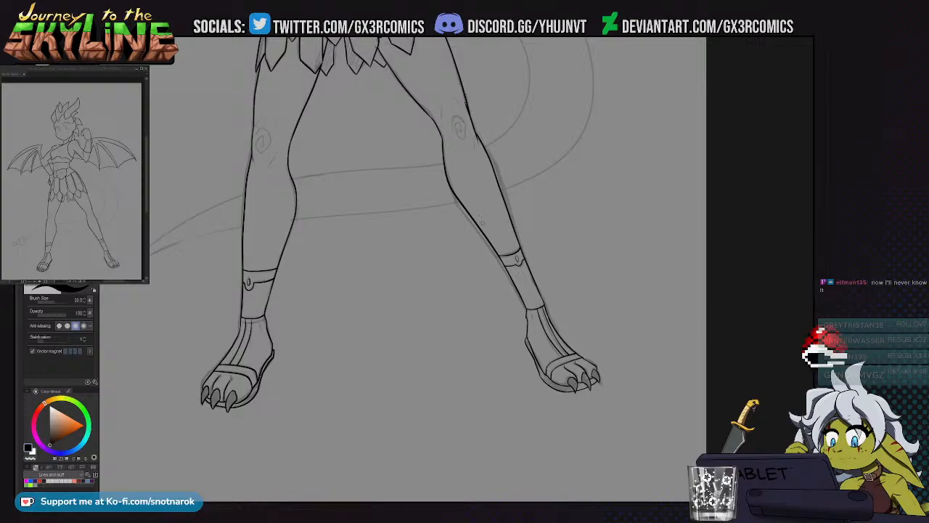
Select the outer half of the leg below the raised arm, from thigh to toes, skew it slightly outward and deselect
key("m")
key("m")
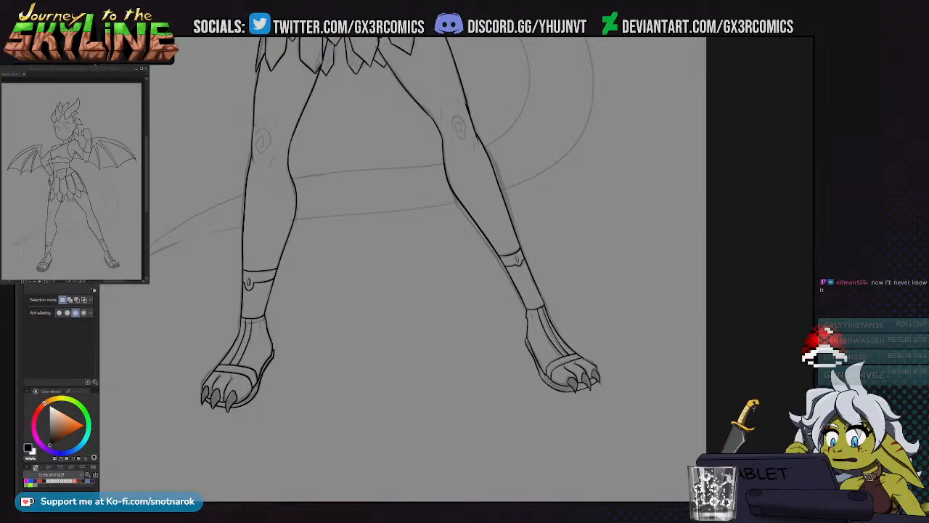
left_click_drag(513, 244, 464, 295)
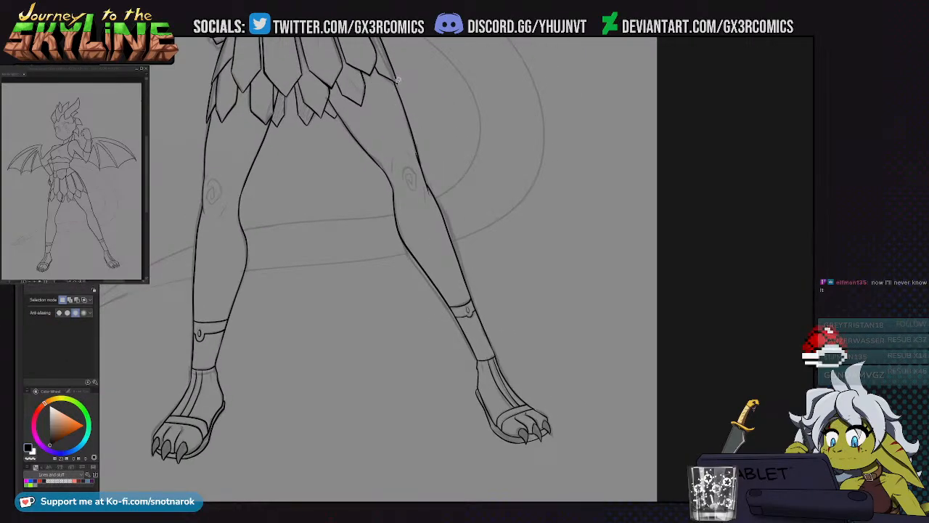
mouse_move(397, 81)
left_mouse_down()
mouse_move(405, 170)
mouse_move(436, 226)
mouse_move(495, 390)
mouse_move(529, 423)
mouse_move(540, 449)
mouse_move(560, 442)
mouse_move(568, 382)
mouse_move(524, 268)
mouse_move(447, 119)
mouse_move(398, 83)
left_mouse_up()
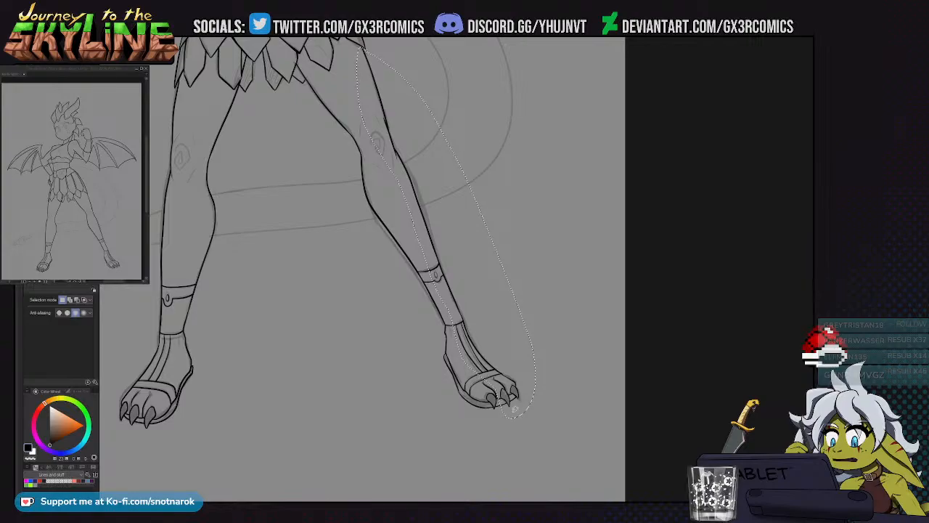
key("ctrl+t")
left_click_drag(447, 419, 452, 417)
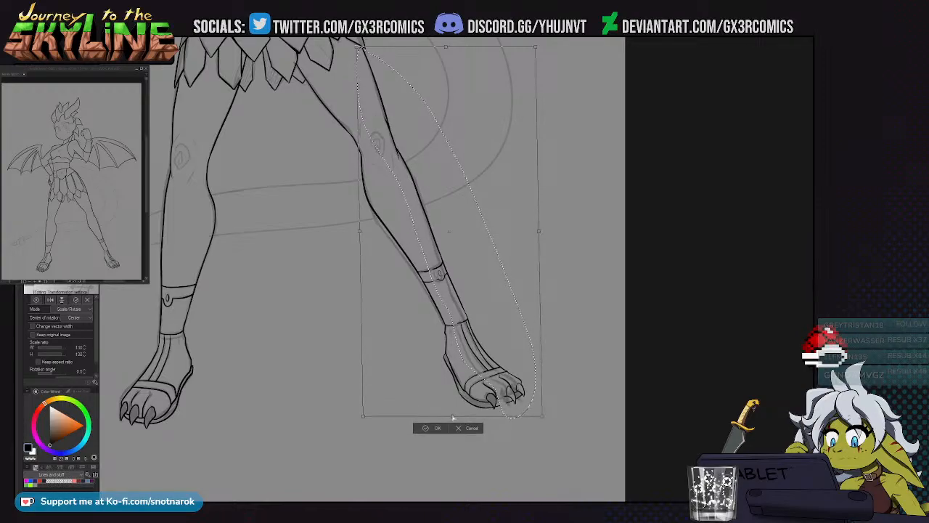
left_click_drag(452, 418, 452, 416)
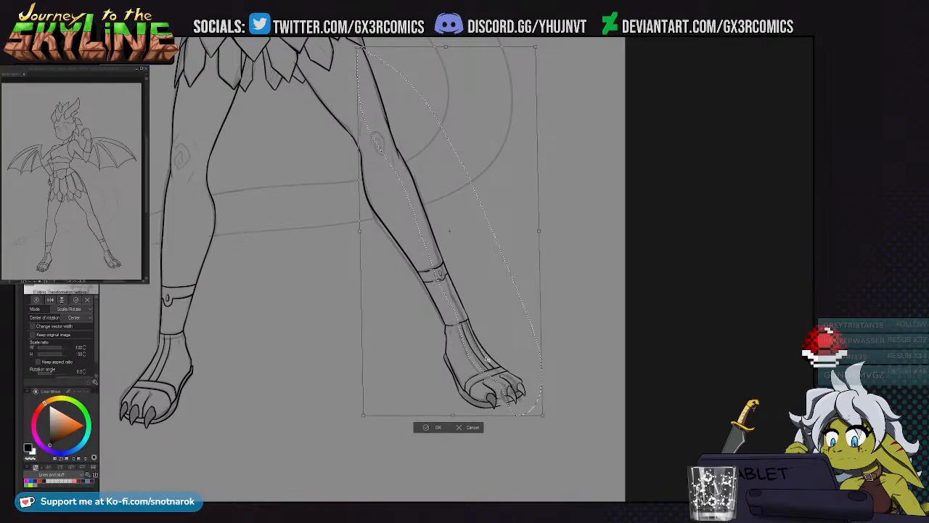
key("Return")
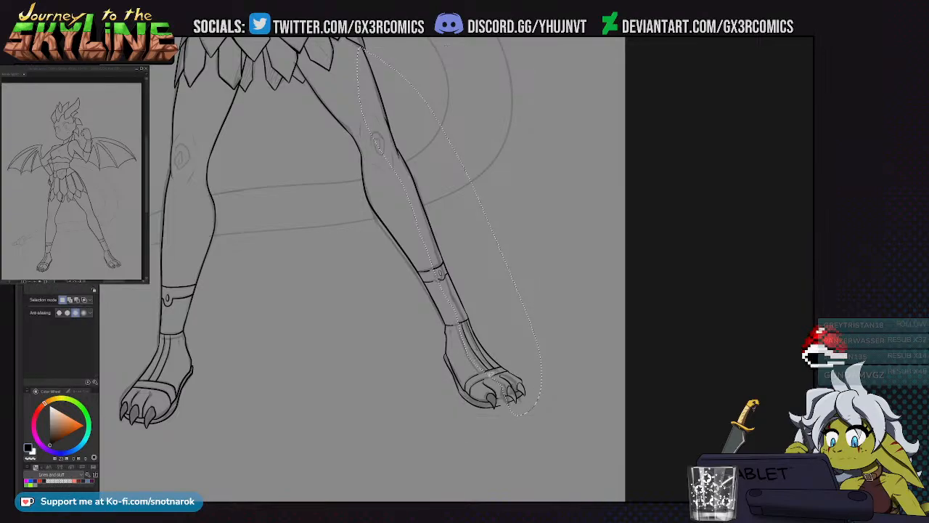
scroll(480, 363, "up", 6)
mouse_move(521, 428)
left_mouse_down()
mouse_move(487, 269)
mouse_move(460, 271)
left_mouse_up()
key("ctrl+d")
Ink the missing upper and lower sole lines between the first two claws of the adjusted foot
key("e")
key("m")
key("p")
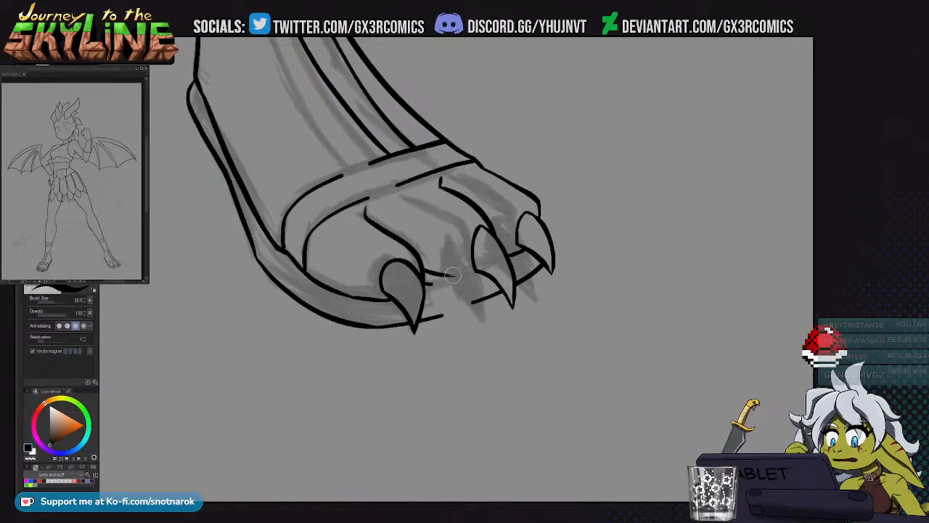
mouse_move(475, 269)
left_mouse_down()
mouse_move(421, 268)
mouse_move(433, 283)
mouse_move(422, 291)
mouse_move(465, 275)
left_mouse_up()
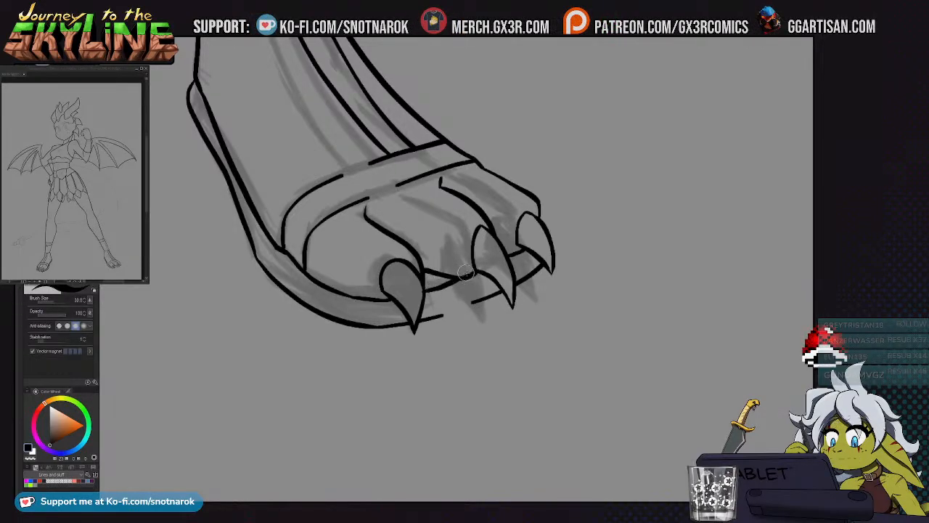
left_click_drag(439, 315, 475, 303)
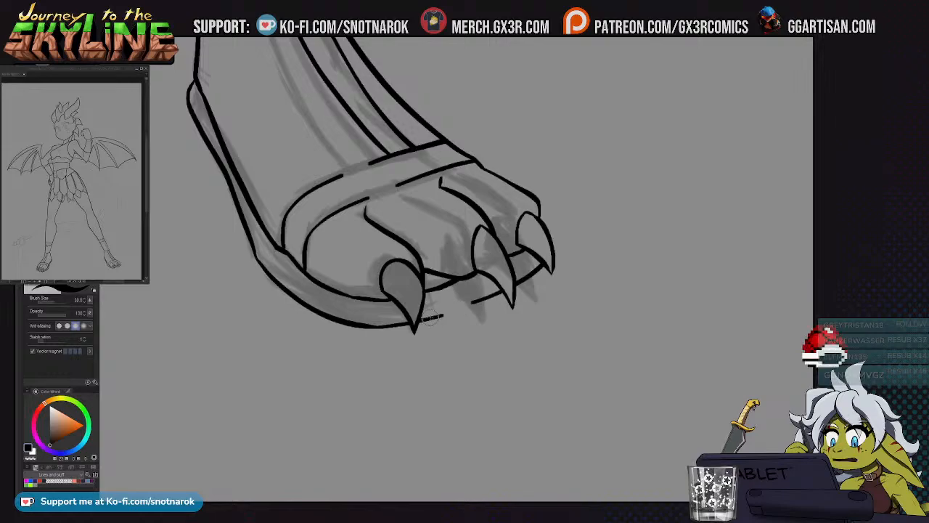
Close the gaps in the lower and upper edges of the sandal strap across the toes
scroll(491, 269, "up", 3)
left_click_drag(424, 229, 474, 275)
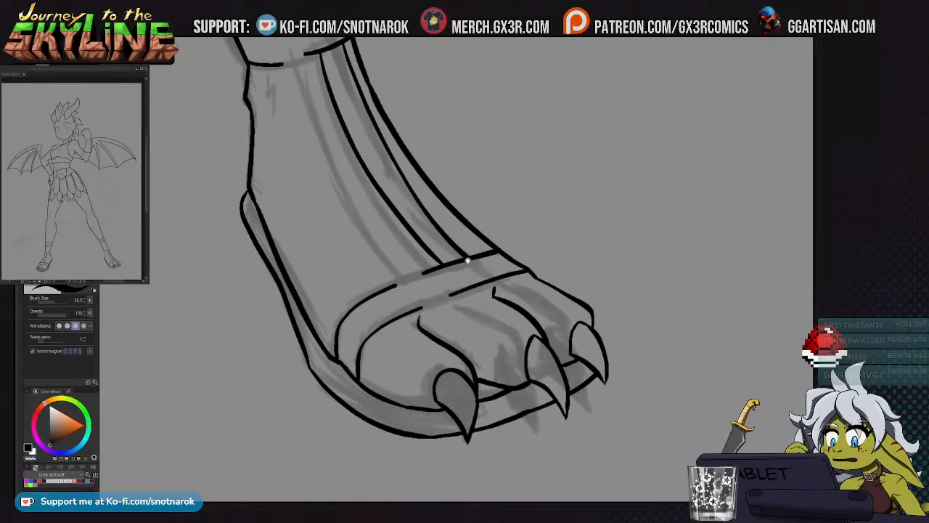
left_click_drag(413, 312, 460, 291)
key("ctrl+z")
left_click_drag(415, 312, 465, 284)
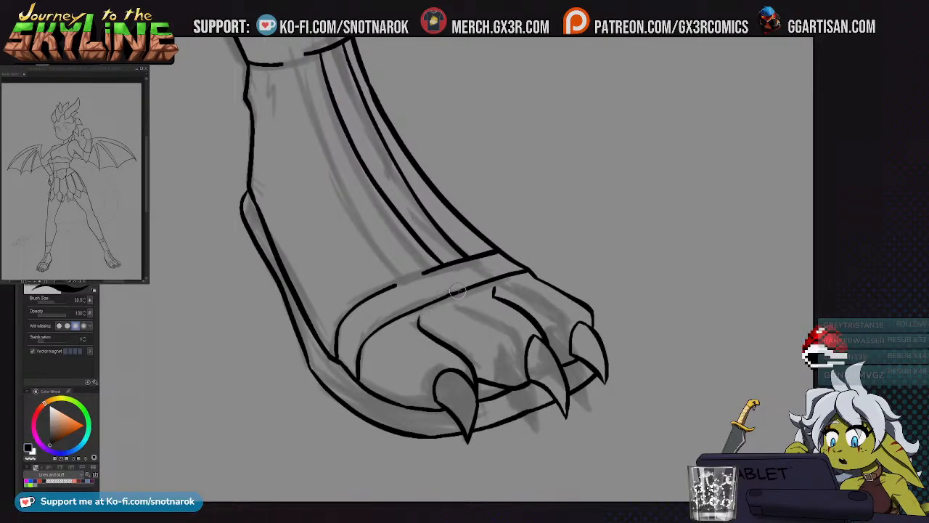
left_click_drag(392, 286, 431, 275)
Join the broken lower edge of the ankle wrap across the shin and trim the line ends
left_click_drag(390, 235, 447, 411)
mouse_move(336, 244)
left_mouse_down()
mouse_move(400, 228)
mouse_move(408, 212)
mouse_move(381, 222)
left_mouse_up()
key("e")
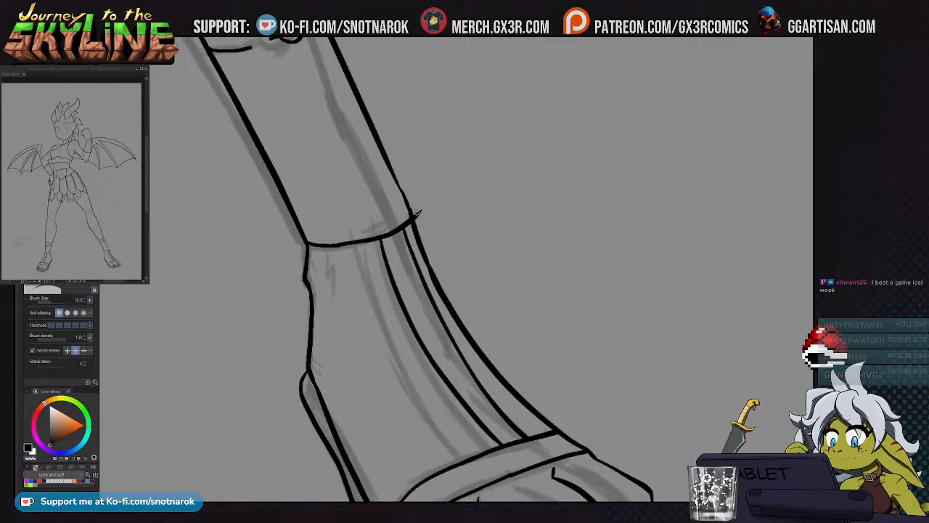
key("p")
Reconnect the buckled ankle band's lower edge and redraw its upper edge as one clean curve across the shin
mouse_move(331, 162)
left_mouse_down()
mouse_move(402, 317)
mouse_move(444, 340)
left_mouse_up()
left_click_drag(359, 228, 390, 213)
left_click_drag(343, 179, 375, 167)
key("ctrl+z")
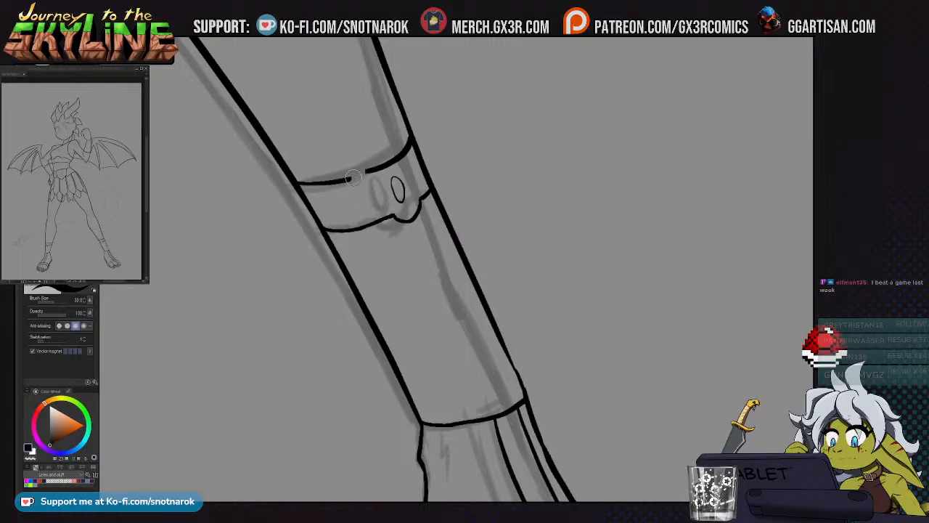
key("e")
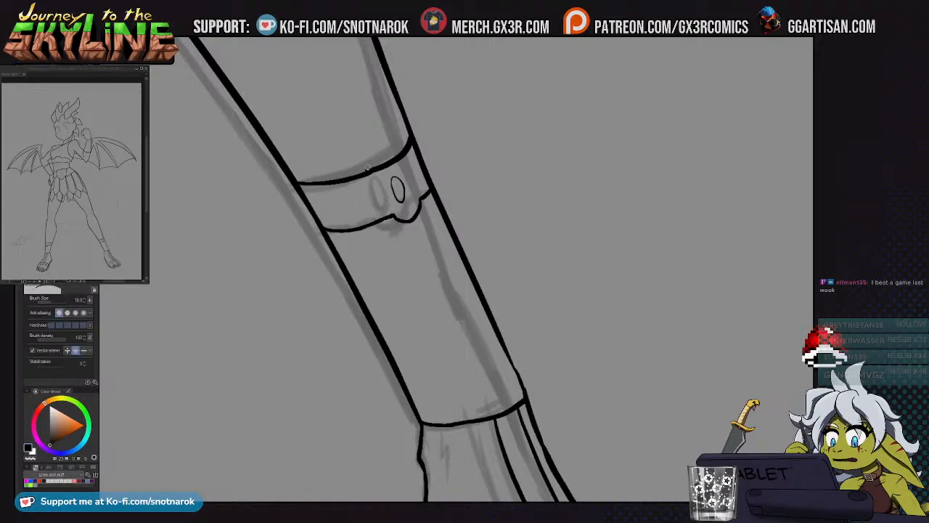
mouse_move(367, 171)
left_mouse_down()
mouse_move(376, 160)
mouse_move(345, 182)
mouse_move(401, 160)
left_mouse_up()
key("p")
key("ctrl+z")
mouse_move(295, 183)
left_mouse_down()
mouse_move(364, 168)
mouse_move(410, 142)
left_mouse_up()
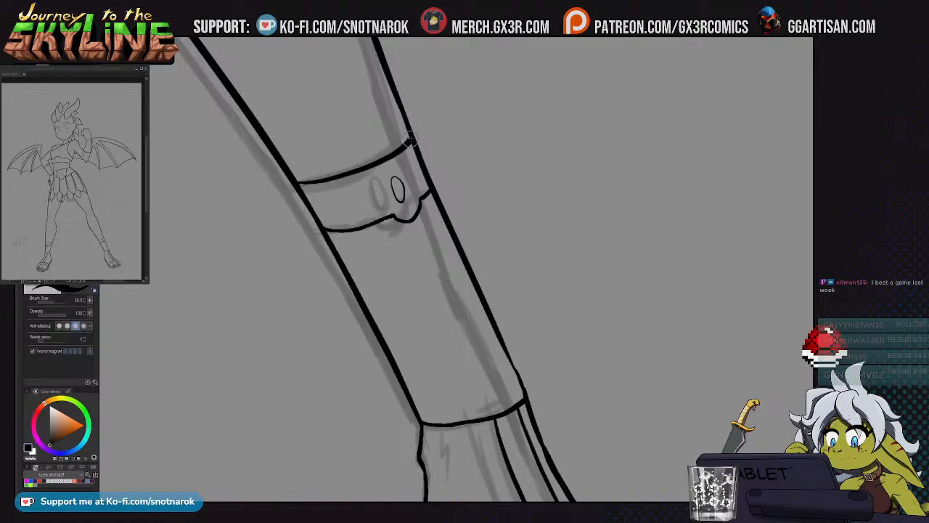
Ink the tail's outer edge as one long curve from the waist, around behind both legs, to the segmented tip
scroll(403, 130, "down", 2)
scroll(418, 270, "down", 2)
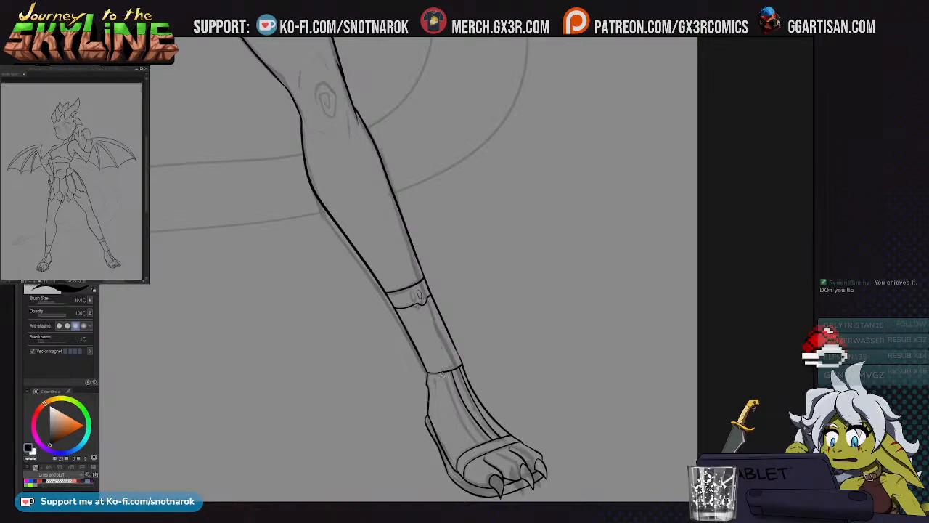
left_click_drag(366, 208, 438, 367)
left_click_drag(396, 257, 438, 365)
left_click_drag(412, 238, 443, 368)
mouse_move(435, 287)
left_mouse_down()
mouse_move(449, 344)
mouse_move(452, 269)
mouse_move(435, 378)
mouse_move(445, 374)
mouse_move(457, 397)
mouse_move(457, 319)
left_mouse_up()
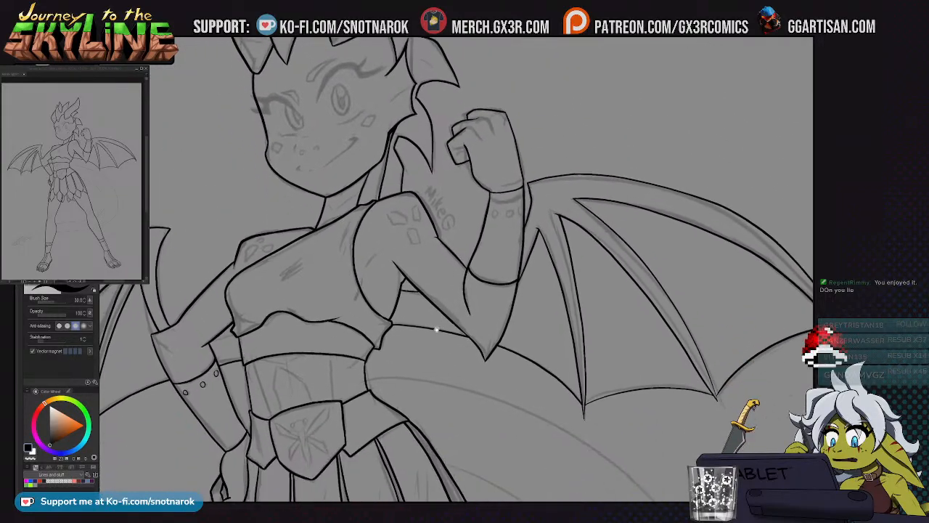
left_click_drag(524, 442, 460, 259)
left_click_drag(494, 377, 490, 310)
mouse_move(528, 259)
left_mouse_down()
mouse_move(450, 325)
mouse_move(498, 290)
left_mouse_up()
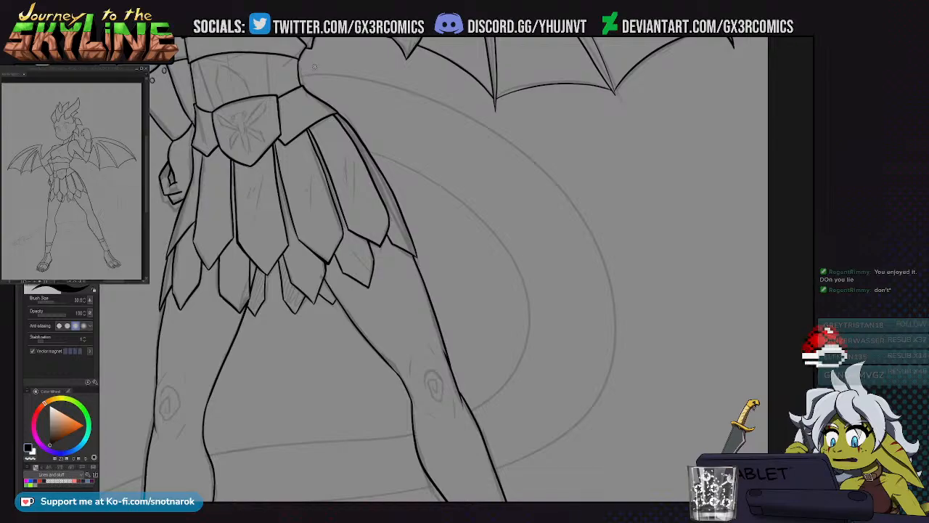
mouse_move(301, 75)
left_mouse_down()
mouse_move(622, 272)
mouse_move(456, 483)
left_mouse_up()
left_click_drag(502, 382, 538, 363)
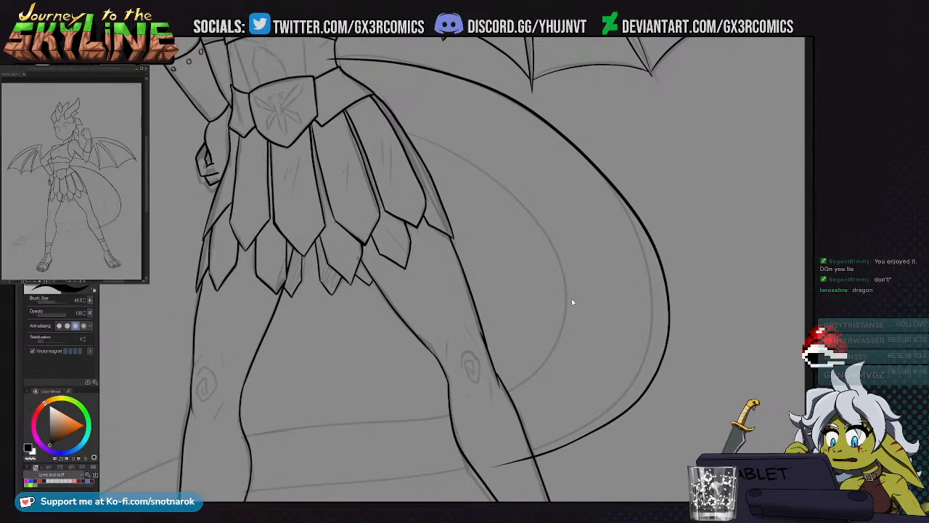
scroll(572, 297, "down", 4)
scroll(572, 298, "up", 1)
key("ctrl+z")
mouse_move(378, 93)
left_mouse_down()
mouse_move(473, 102)
mouse_move(508, 303)
mouse_move(261, 340)
mouse_move(214, 363)
left_mouse_up()
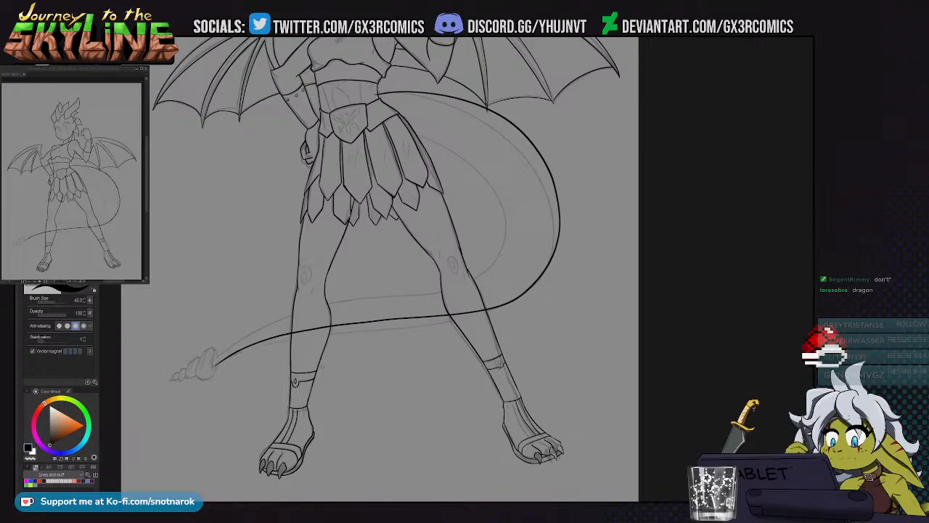
key("ctrl+z")
mouse_move(377, 91)
left_mouse_down()
mouse_move(486, 118)
mouse_move(534, 278)
mouse_move(204, 369)
left_mouse_up()
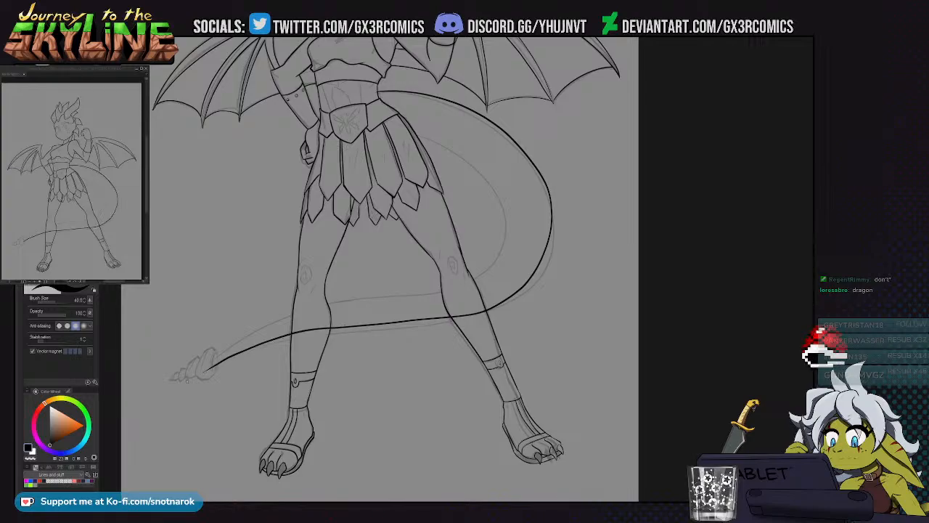
Ink the tail's inner edge as one curve between the segmented tip and the side of the skirt
mouse_move(410, 132)
left_mouse_down()
mouse_move(499, 214)
mouse_move(405, 284)
mouse_move(191, 374)
left_mouse_up()
key("ctrl+z")
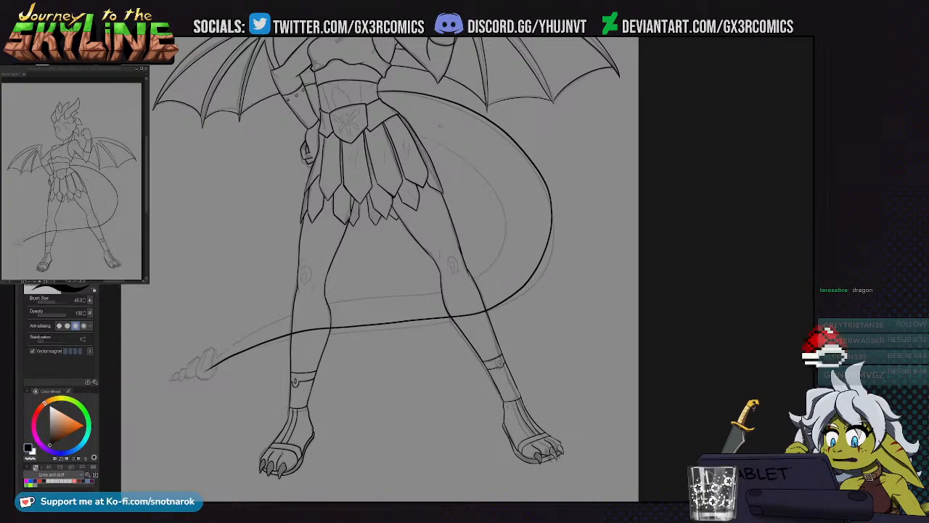
mouse_move(411, 135)
left_mouse_down()
mouse_move(465, 164)
mouse_move(435, 299)
mouse_move(200, 372)
mouse_move(392, 301)
left_mouse_up()
key("ctrl+z")
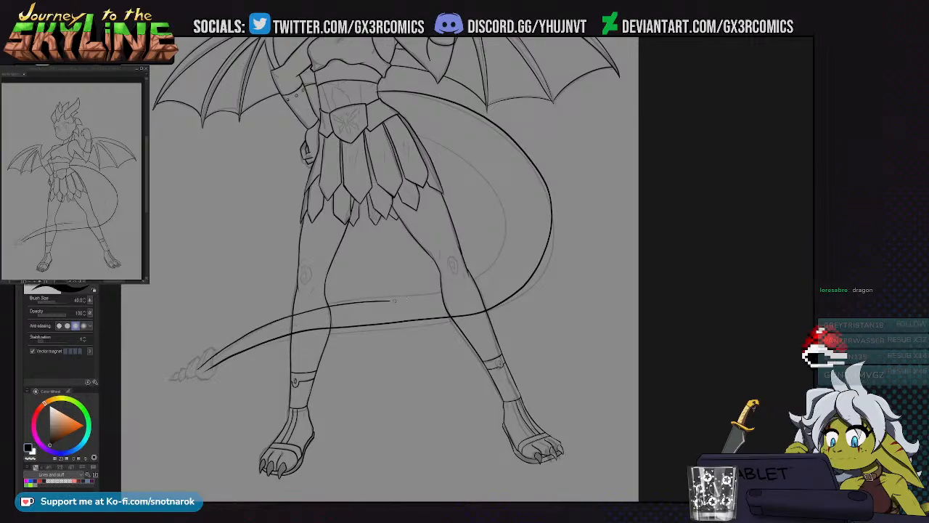
key("ctrl+z")
mouse_move(208, 362)
left_mouse_down()
mouse_move(283, 320)
mouse_move(450, 286)
mouse_move(495, 217)
mouse_move(425, 140)
left_mouse_up()
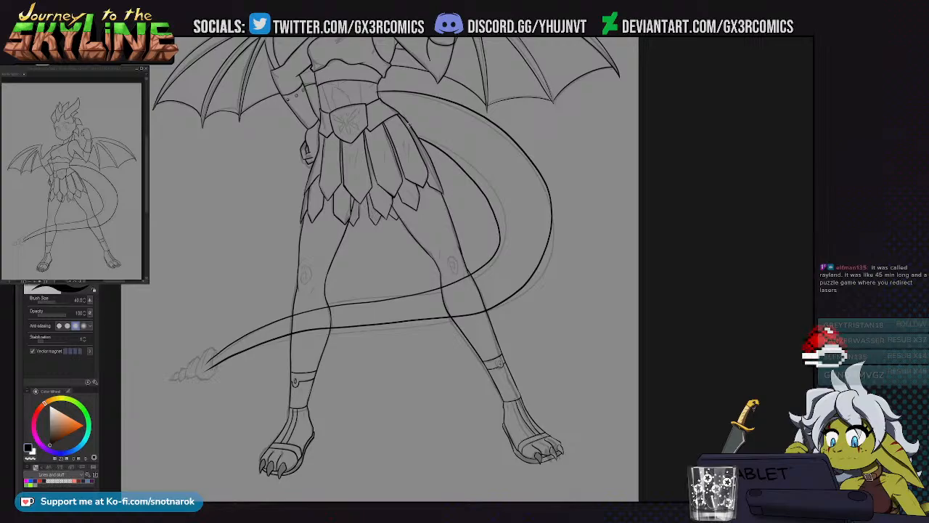
key("ctrl+z")
mouse_move(338, 301)
left_mouse_down()
mouse_move(510, 222)
mouse_move(410, 131)
left_mouse_up()
scroll(511, 254, "down", 3)
left_click_drag(419, 287, 410, 255)
key("ctrl+z")
mouse_move(316, 295)
left_mouse_down()
mouse_move(342, 274)
mouse_move(463, 246)
mouse_move(480, 180)
mouse_move(434, 161)
left_mouse_up()
Erase the tail lines where they cross both legs and overlap the skirt
key("e")
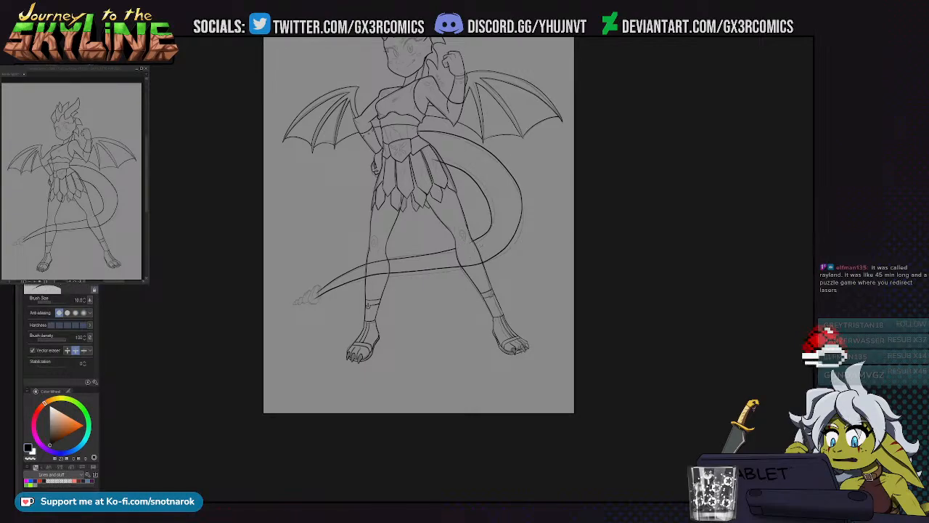
key("u")
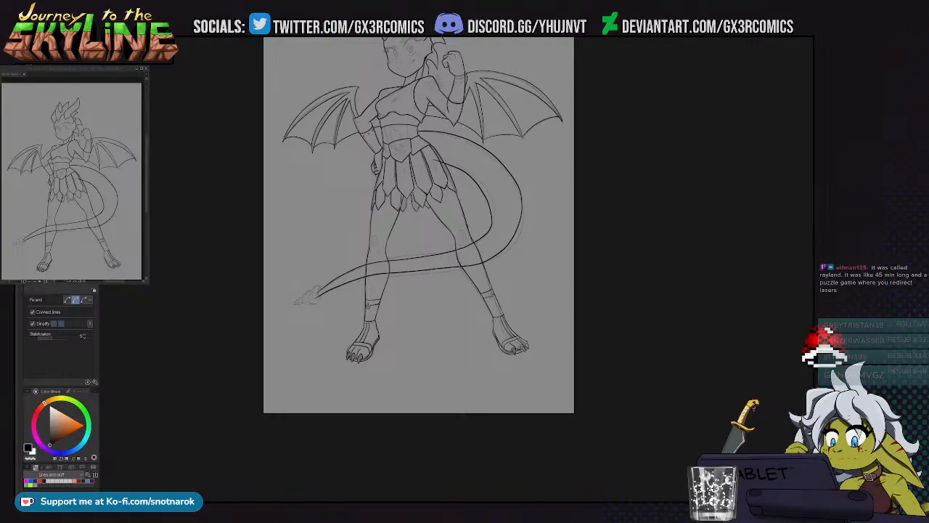
key("e")
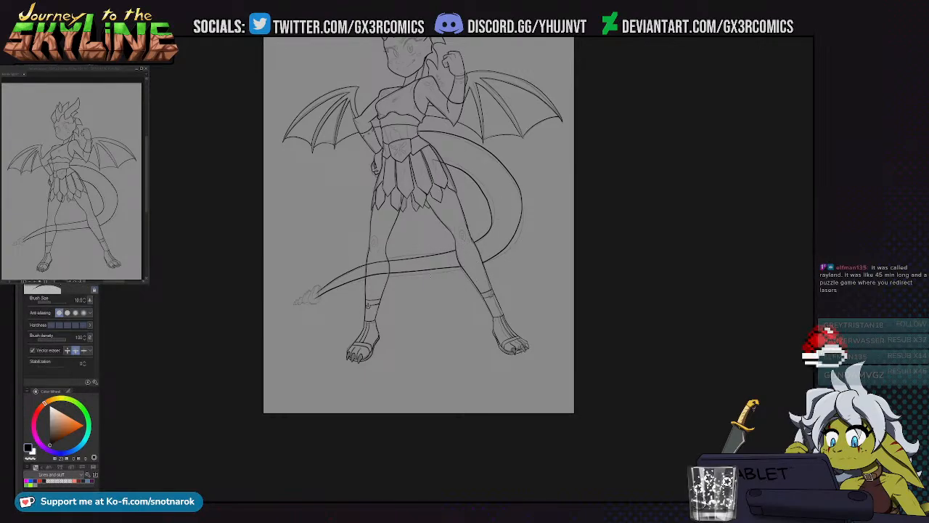
key("p")
Ink the oval opening of the tail tip's largest segment and erase the tail lines extending past it
scroll(364, 299, "up", 3)
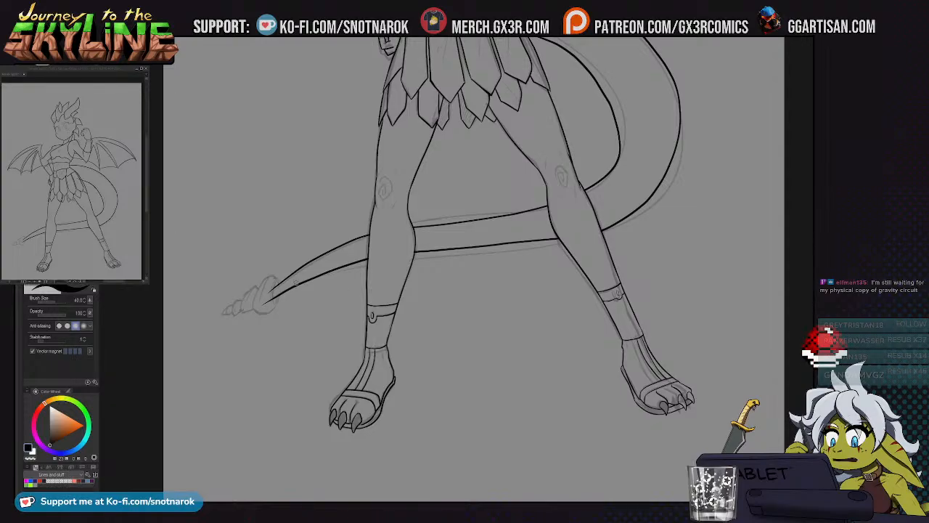
scroll(276, 283, "up", 3)
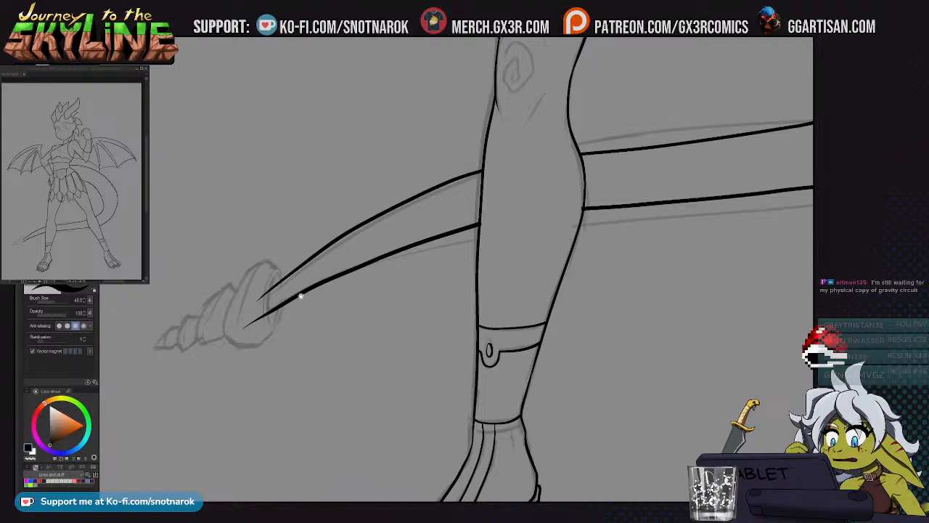
left_click_drag(294, 297, 402, 225)
scroll(391, 206, "up", 2)
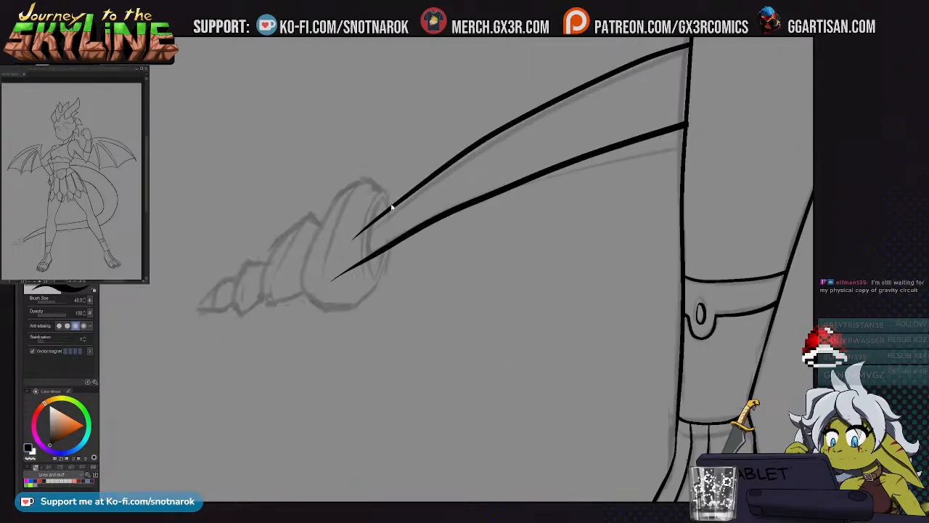
mouse_move(389, 208)
left_mouse_down()
mouse_move(369, 216)
mouse_move(379, 289)
mouse_move(381, 248)
mouse_move(335, 277)
left_mouse_up()
key("e")
key("p")
key("e")
key("p")
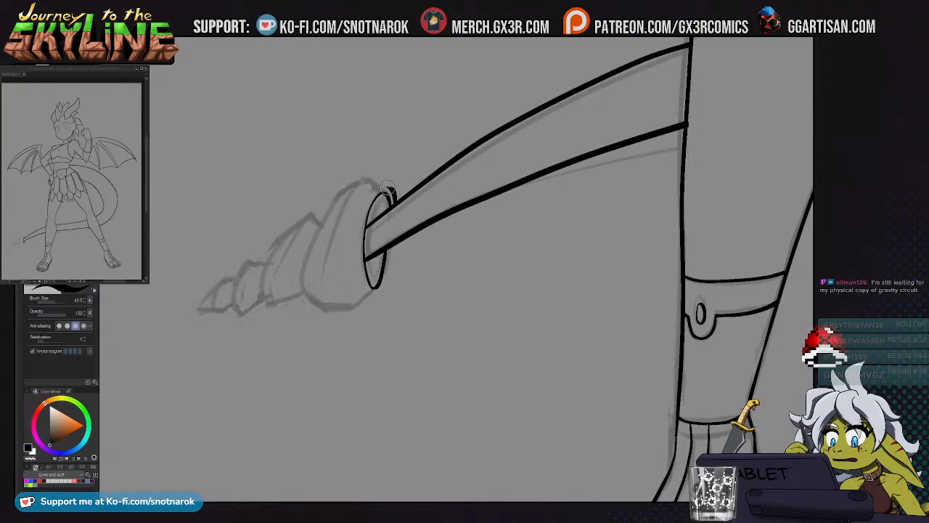
Ink the outer contour of the tail tip's largest segment around the oval opening and clean up its joins
mouse_move(396, 200)
left_mouse_down()
mouse_move(370, 179)
mouse_move(382, 183)
mouse_move(362, 179)
mouse_move(339, 190)
mouse_move(378, 132)
mouse_move(349, 218)
left_mouse_up()
key("ctrl+z")
left_click_drag(398, 118, 357, 229)
key("ctrl+z")
mouse_move(388, 121)
left_mouse_down()
mouse_move(350, 202)
mouse_move(357, 224)
mouse_move(349, 214)
mouse_move(373, 249)
mouse_move(364, 239)
mouse_move(403, 234)
mouse_move(358, 244)
mouse_move(424, 218)
left_mouse_up()
key("ctrl+z")
left_click_drag(392, 243, 425, 215)
key("e")
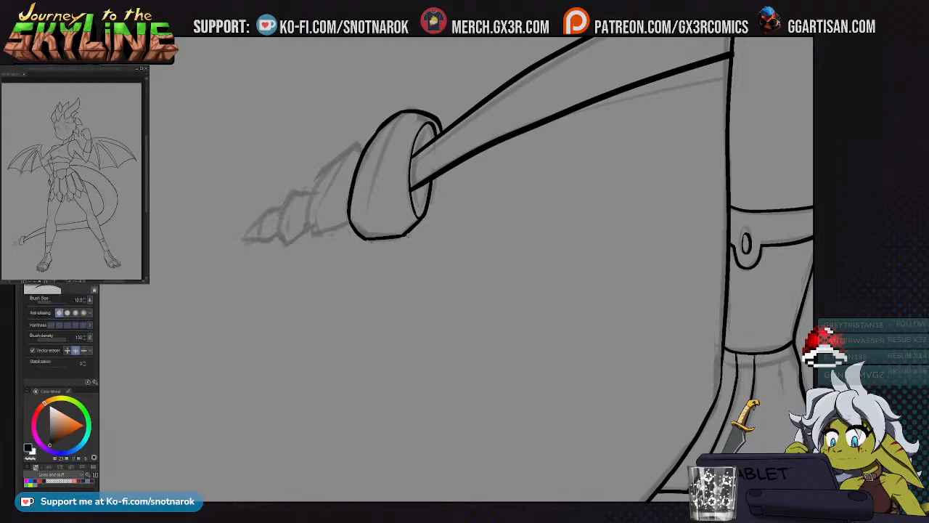
key("p")
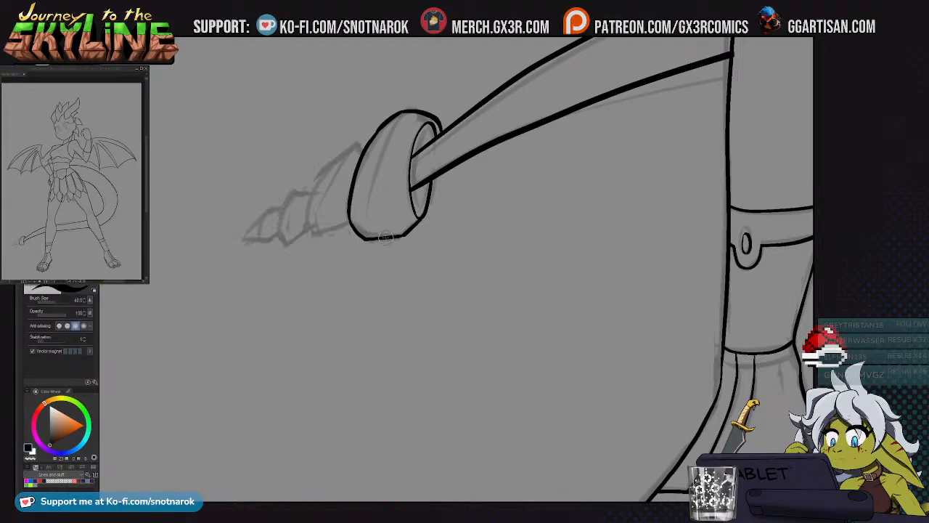
Ink the outline of the tail tip's second segment, adjoining the largest one, and clean up where they join
scroll(408, 224, "left", 2)
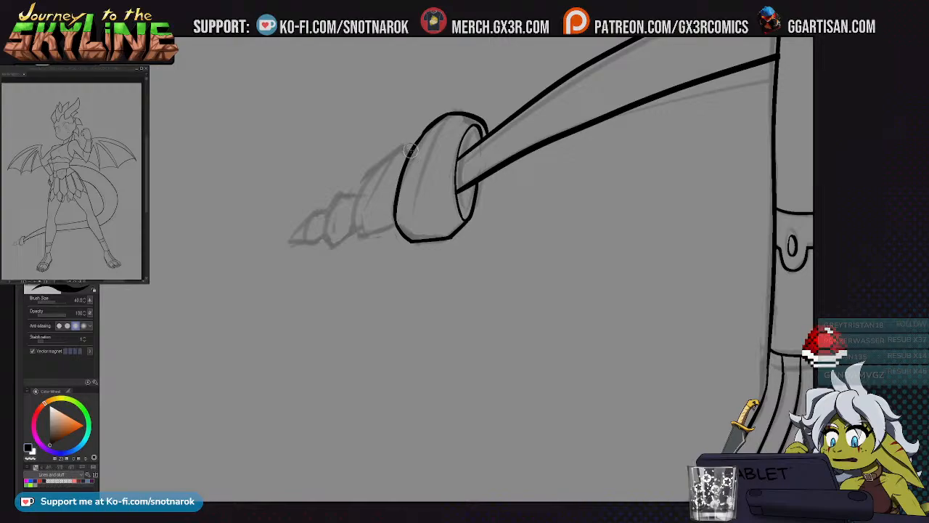
mouse_move(408, 148)
left_mouse_down()
mouse_move(358, 194)
mouse_move(361, 230)
left_mouse_up()
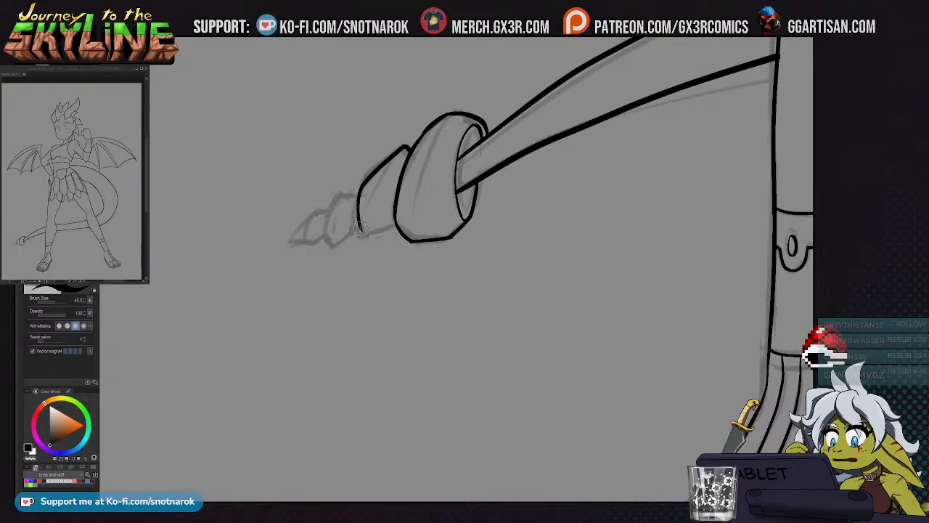
mouse_move(360, 226)
left_mouse_down()
mouse_move(382, 241)
mouse_move(406, 219)
left_mouse_up()
key("e")
key("p")
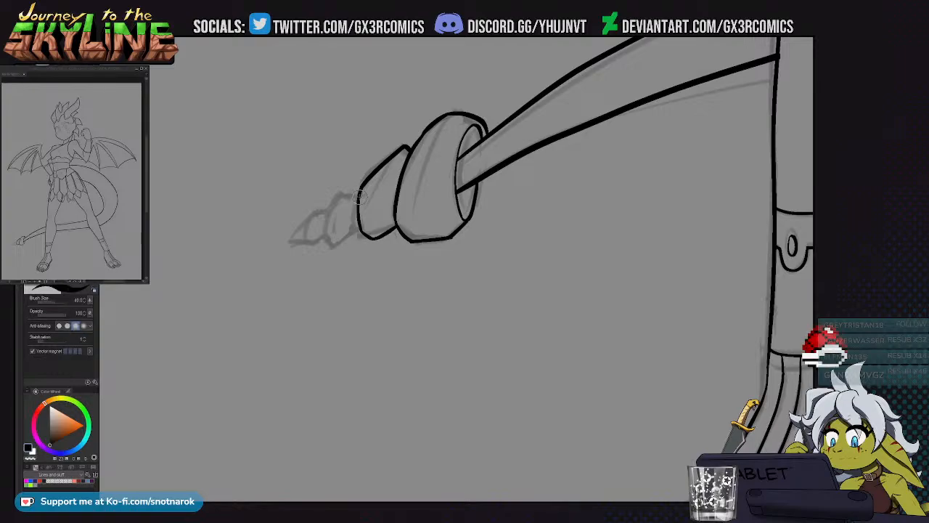
Ink the tail tip's third rounded segment and the small pointed end segment beyond it
mouse_move(330, 207)
left_mouse_down()
mouse_move(326, 233)
mouse_move(328, 218)
mouse_move(336, 248)
mouse_move(357, 231)
left_mouse_up()
key("e")
key("p")
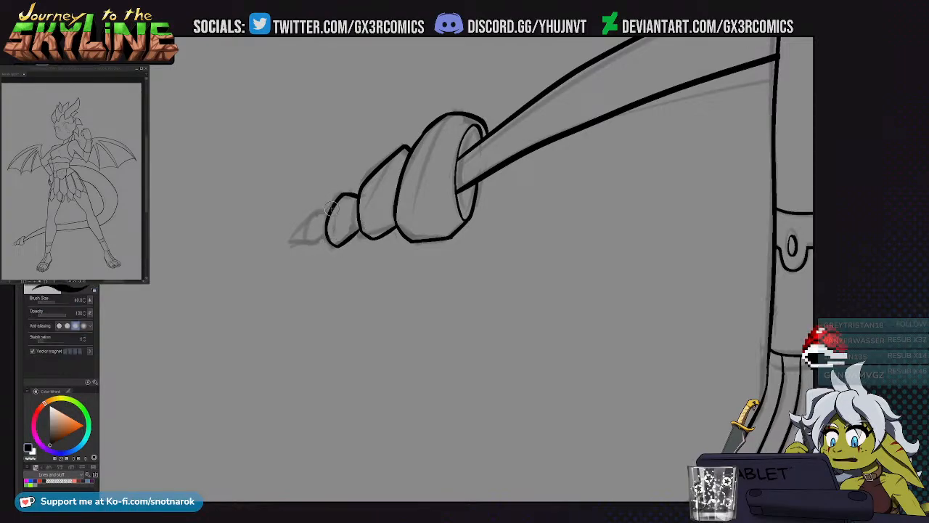
left_click_drag(312, 218, 293, 245)
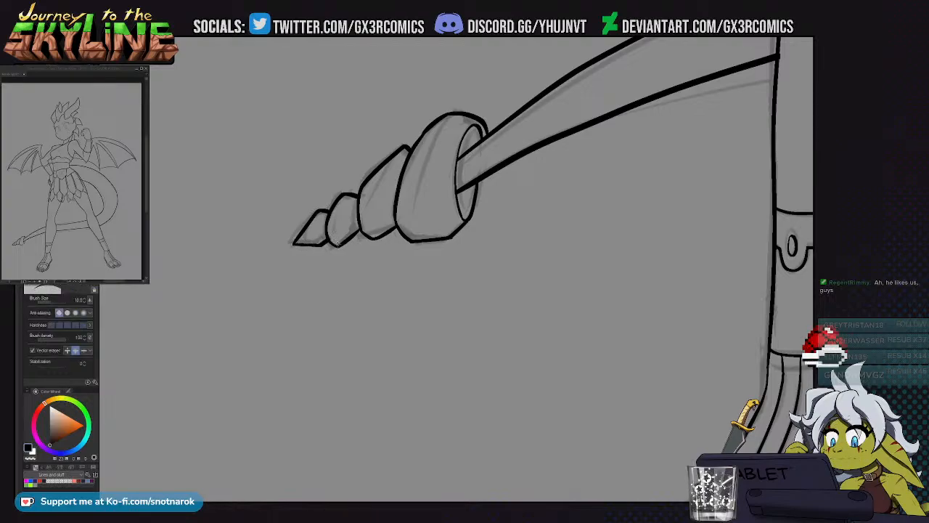
Ink thin curved surface lines inside the two largest segments of the tail tip
left_click_drag(427, 222, 366, 259)
left_click_drag(432, 207, 375, 251)
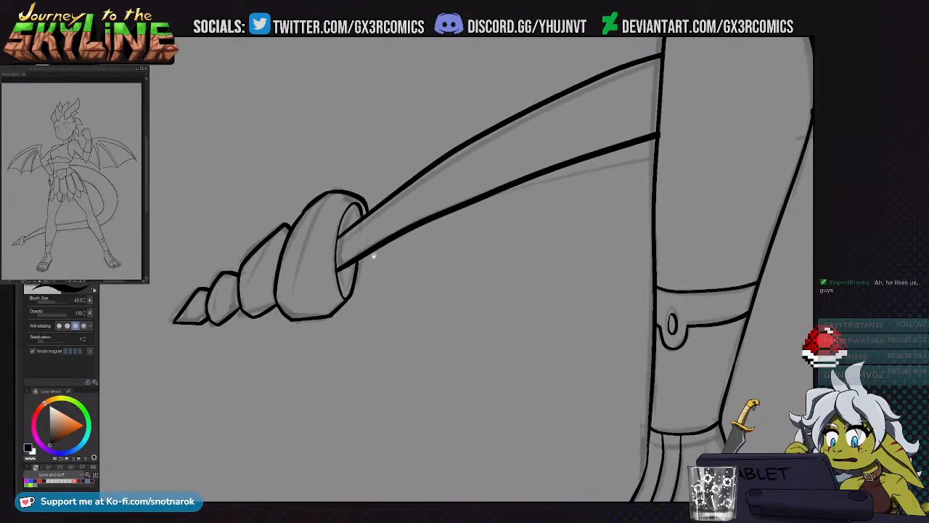
mouse_move(339, 181)
left_mouse_down()
mouse_move(402, 137)
mouse_move(350, 243)
left_mouse_up()
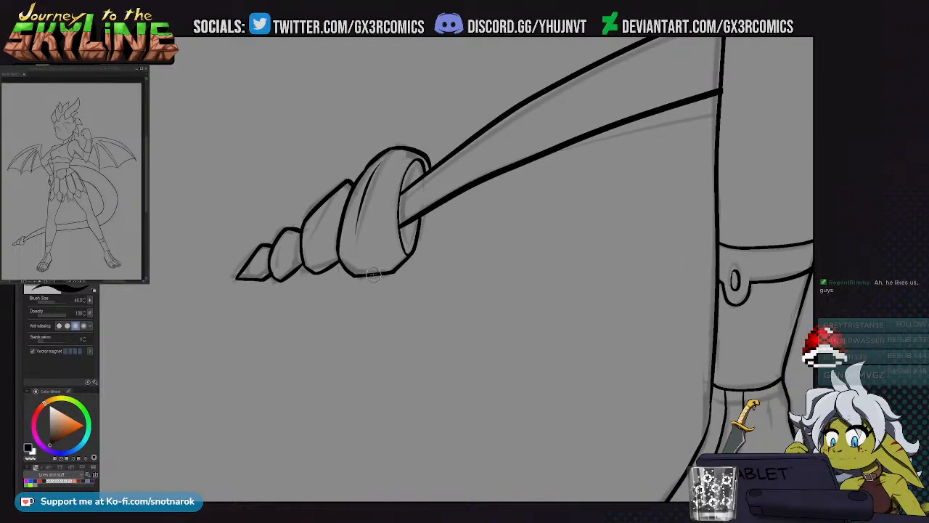
left_click_drag(343, 191, 318, 227)
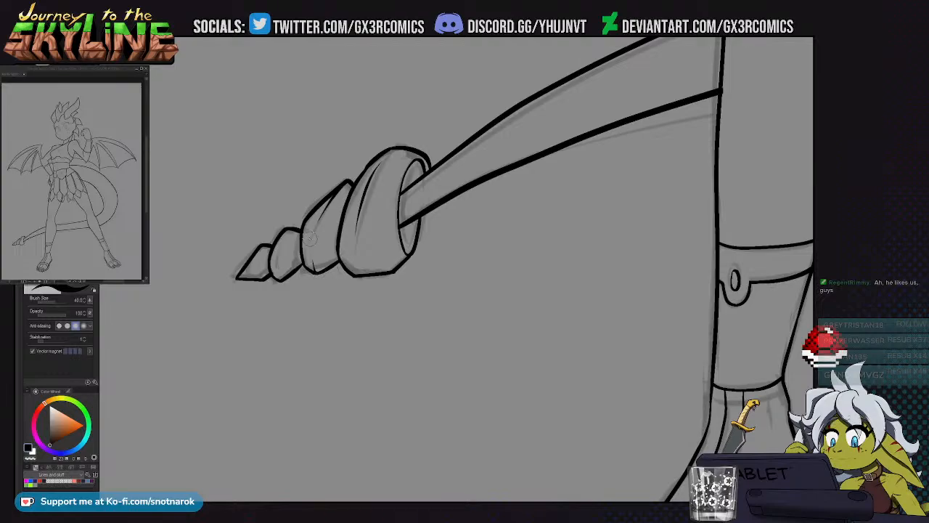
mouse_move(299, 230)
left_mouse_down()
mouse_move(272, 243)
mouse_move(410, 251)
left_mouse_up()
scroll(426, 300, "down", 3)
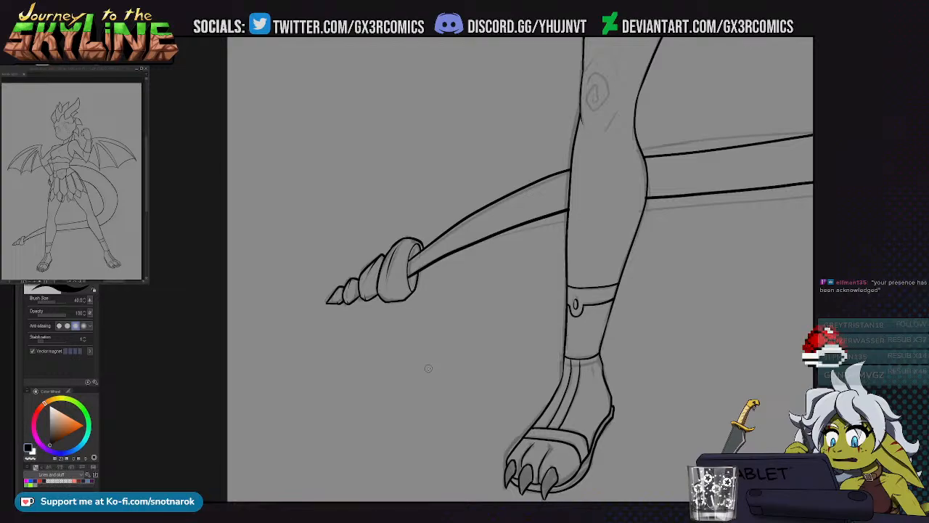
Ink the short contour lines around the knee of the character's leg nearest the tail tip
left_click_drag(428, 368, 402, 339)
scroll(402, 338, "up", 5)
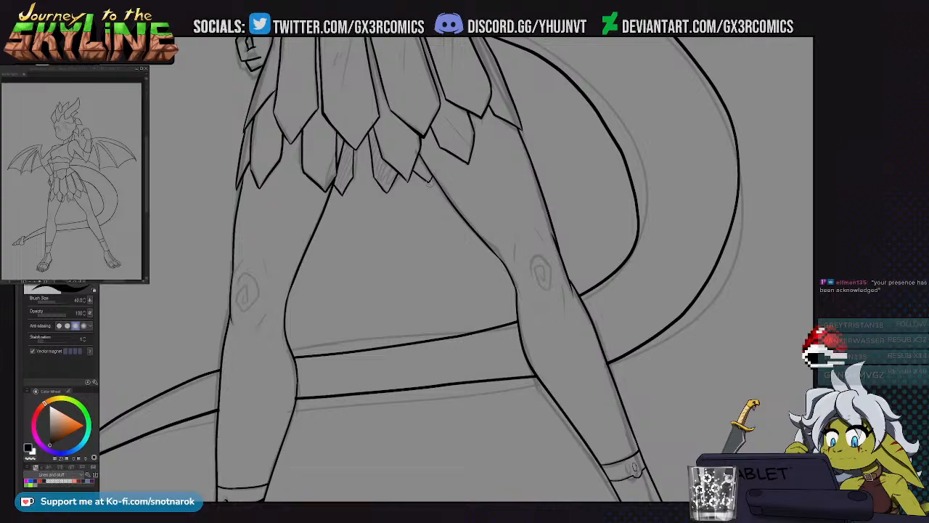
scroll(408, 313, "up", 5)
scroll(292, 142, "down", 5)
key("p")
scroll(399, 312, "up", 5)
scroll(387, 408, "down", 5)
left_click_drag(412, 244, 358, 321)
scroll(344, 326, "up", 5)
left_click_drag(219, 267, 257, 210)
key("ctrl+z")
left_click_drag(219, 264, 263, 193)
left_click_drag(223, 253, 257, 202)
Ink the short contour lines around the other knee, redoing strokes that miss the sketch
left_click_drag(684, 186, 348, 218)
left_click_drag(642, 258, 409, 282)
left_click_drag(616, 323, 308, 320)
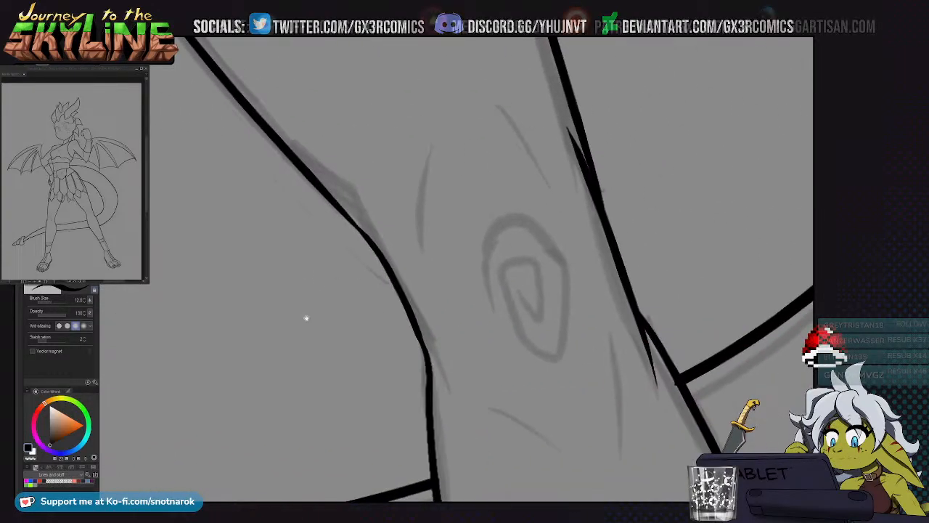
left_click_drag(562, 195, 519, 119)
key("ctrl+z")
left_click_drag(400, 60, 390, 140)
mouse_move(452, 322)
left_mouse_down()
mouse_move(501, 342)
mouse_move(524, 370)
left_mouse_up()
key("ctrl+z")
key("ctrl+z")
left_click_drag(463, 343, 553, 393)
left_click_drag(459, 262, 465, 452)
Erase the part of the tail's inner edge that overlaps the skirt panels
left_click_drag(348, 171, 458, 426)
left_click_drag(390, 289, 304, 185)
left_click_drag(320, 249, 414, 285)
key("e")
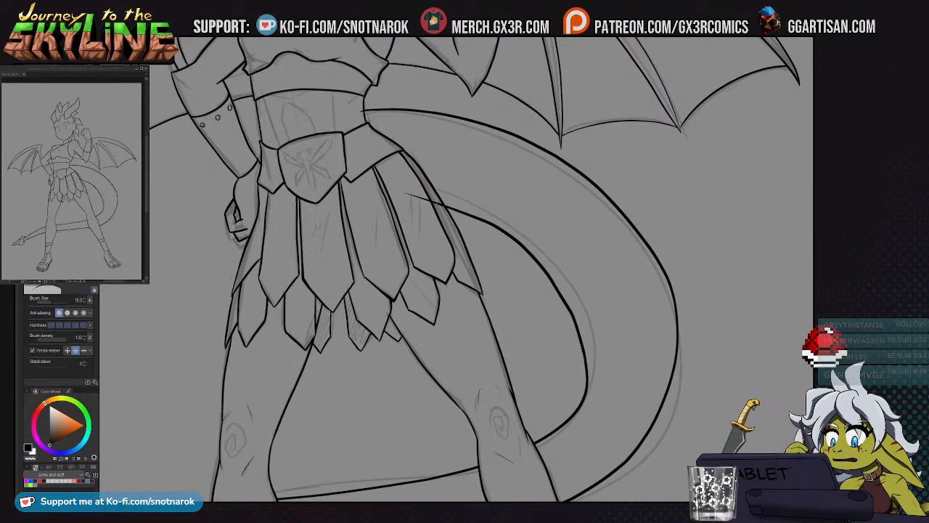
key("p")
key("e")
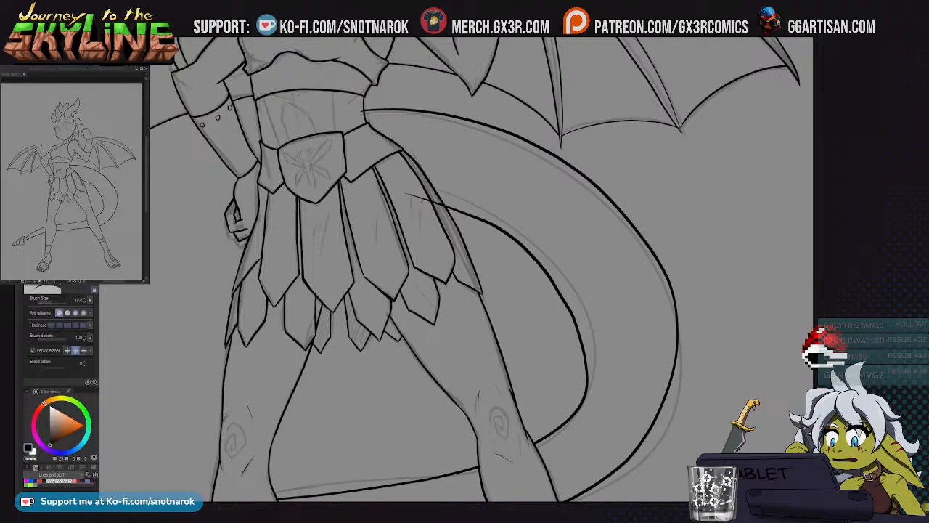
key("p")
scroll(379, 275, "up", 1)
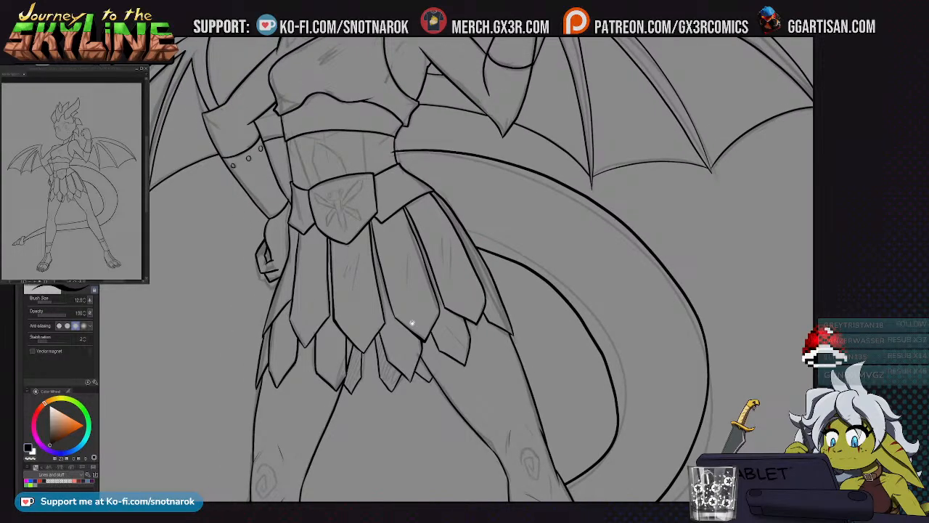
Erase the end of the tail's upper edge that extends past the waist outline
scroll(388, 165, "up", 5)
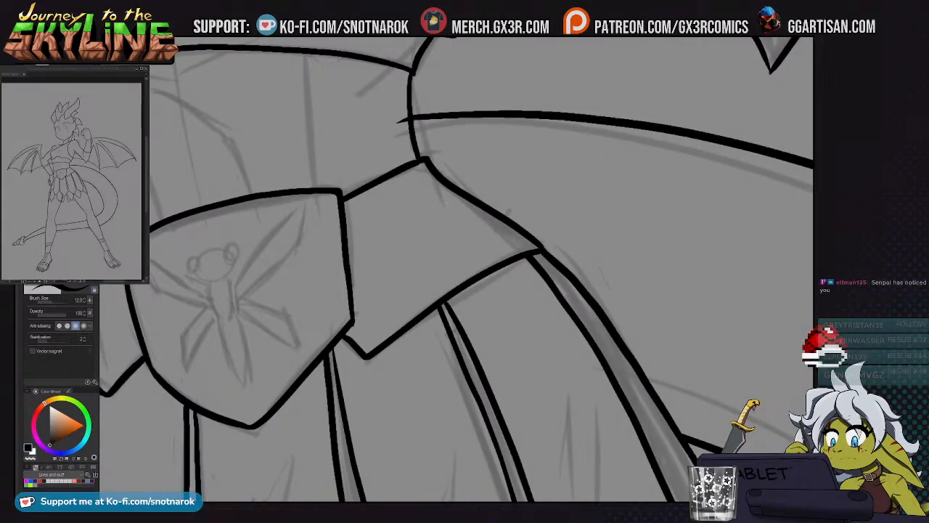
left_click_drag(404, 148, 442, 193)
key("e")
key("p")
key("e")
key("p")
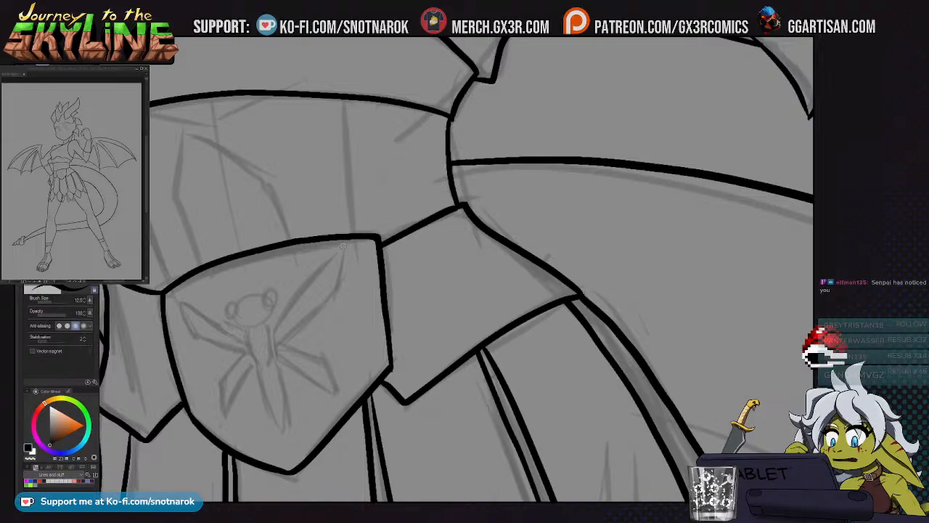
Ink the angular pointed shape on the midriff above the belt buckle and trim its ends at the buckle
left_click_drag(299, 218, 365, 208)
key("e")
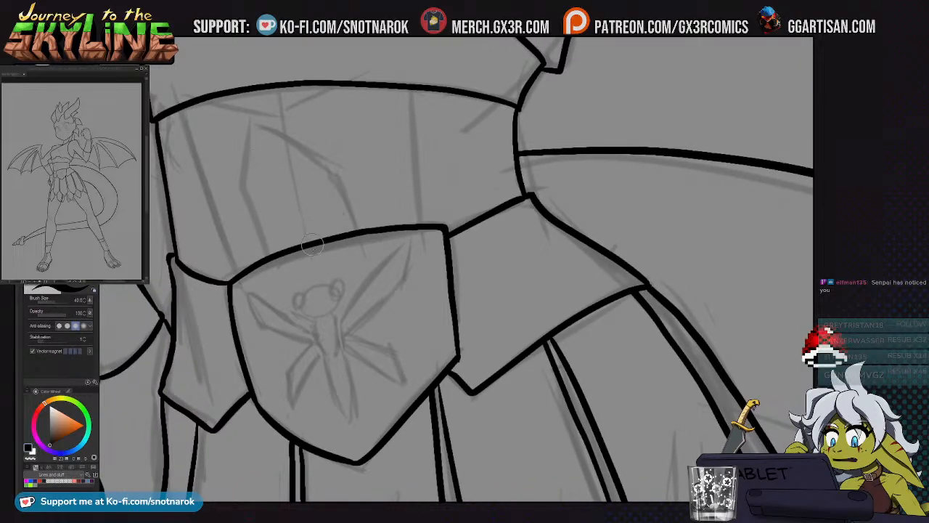
left_click_drag(267, 257, 250, 211)
key("ctrl+z")
mouse_move(264, 260)
left_mouse_down()
mouse_move(240, 184)
mouse_move(241, 193)
mouse_move(247, 123)
mouse_move(316, 153)
left_mouse_up()
key("ctrl+z")
mouse_move(247, 125)
left_mouse_down()
mouse_move(336, 156)
mouse_move(351, 175)
mouse_move(345, 165)
mouse_move(370, 241)
left_mouse_up()
key("e")
left_click_drag(351, 163, 344, 169)
left_click_drag(380, 234, 364, 243)
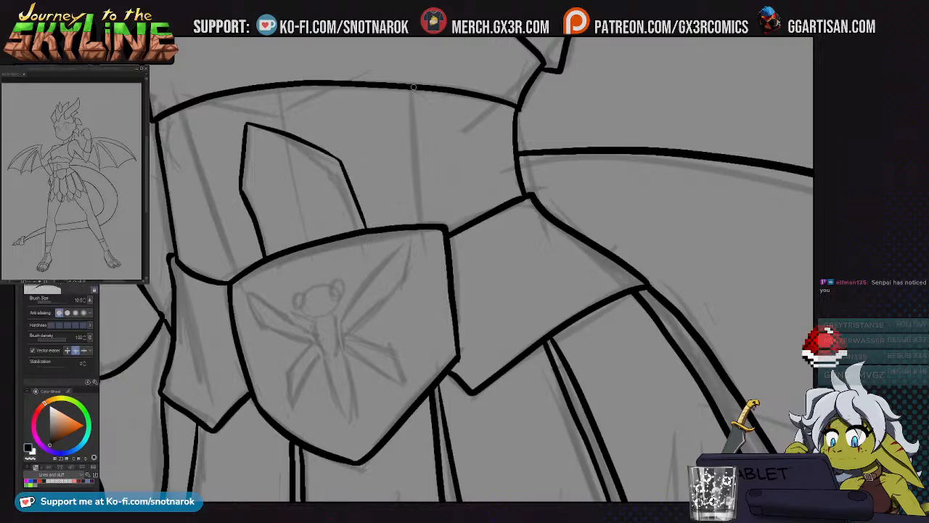
Ink the vertical seam on the midriff on the tail side of the angular shape and trim its ends
key("p")
mouse_move(412, 62)
left_mouse_down()
mouse_move(423, 240)
mouse_move(420, 75)
left_mouse_up()
key("e")
left_click_drag(430, 240, 416, 247)
key("p")
Ink the slanted seam on the midriff's opposite side and erase the excess beyond the midriff edges
left_click_drag(222, 141, 296, 179)
mouse_move(235, 104)
left_mouse_down()
mouse_move(320, 333)
mouse_move(282, 222)
mouse_move(319, 309)
left_mouse_up()
key("ctrl+z")
key("ctrl+z")
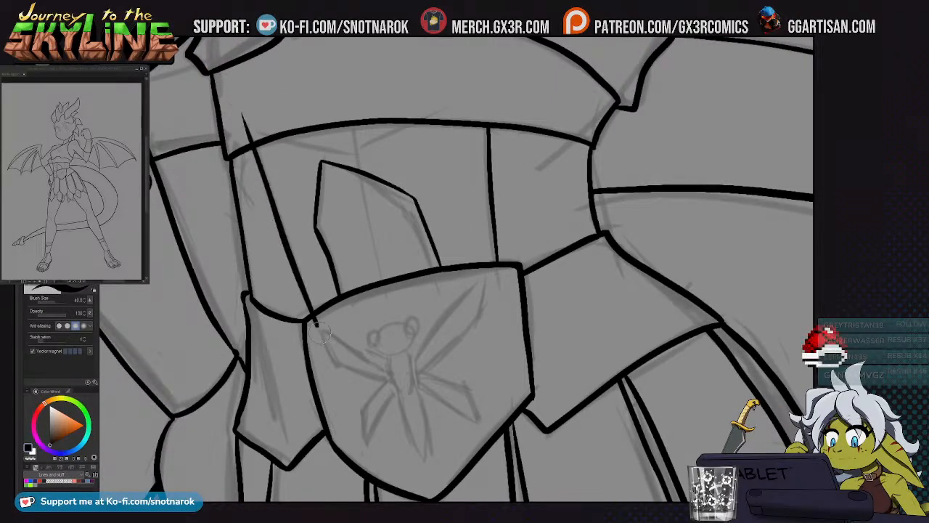
key("e")
left_click_drag(318, 350, 464, 333)
scroll(456, 294, "down", 5)
Ink a row of small oval studs along the elbow-side edge of the raised arm's bracer
key("p")
scroll(504, 248, "up", 8)
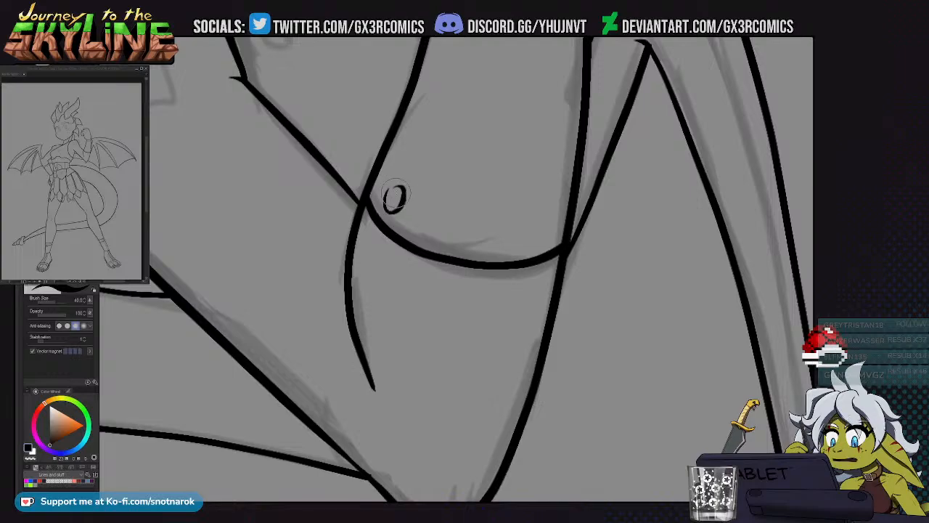
left_click_drag(385, 192, 396, 187)
mouse_move(489, 235)
left_mouse_down()
mouse_move(436, 195)
mouse_move(434, 218)
mouse_move(435, 194)
left_mouse_up()
key("ctrl+z")
key("ctrl+z")
left_click_drag(507, 212, 479, 210)
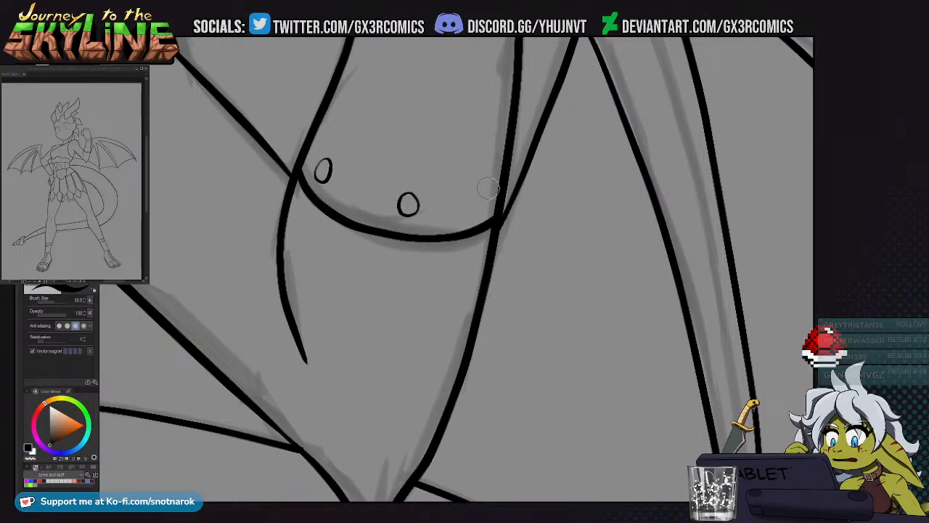
mouse_move(488, 187)
left_mouse_down()
mouse_move(479, 206)
mouse_move(488, 187)
mouse_move(489, 208)
mouse_move(486, 189)
left_mouse_up()
key("ctrl+z")
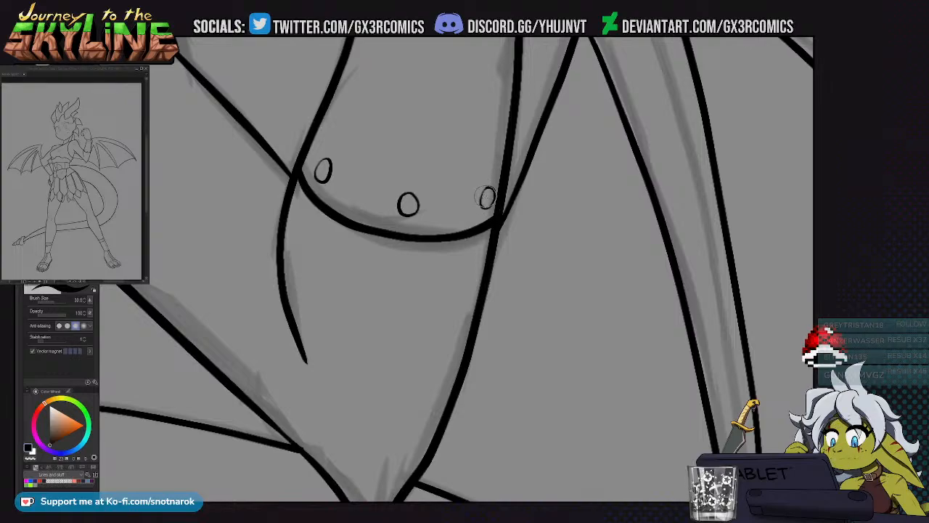
left_click_drag(360, 186, 358, 187)
key("ctrl+z")
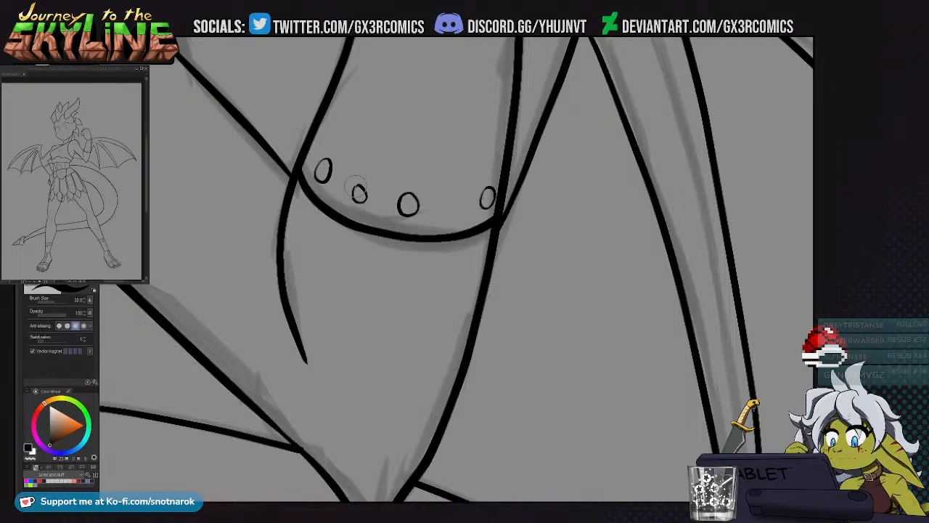
scroll(455, 220, "up", 3)
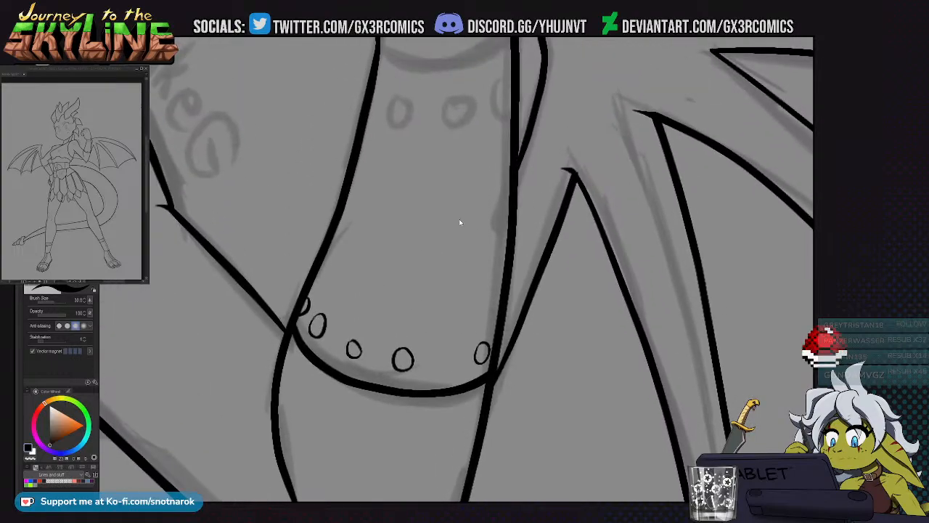
Ink the short wrist crease at the base of the raised hand, just above the bracer
scroll(408, 189, "up", 3)
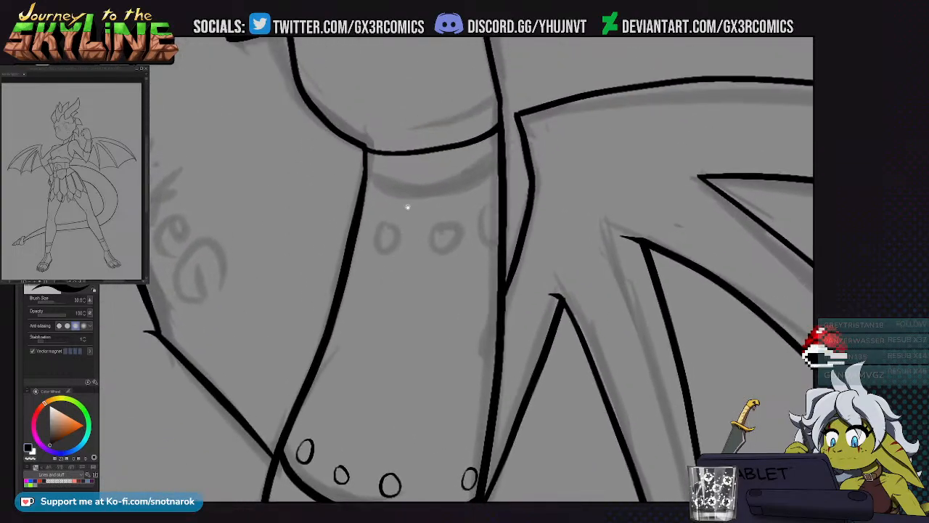
mouse_move(363, 168)
left_mouse_down()
mouse_move(468, 165)
mouse_move(502, 145)
mouse_move(493, 129)
left_mouse_up()
key("e")
key("p")
Ink the knuckle and curled-finger lines inside the raised fist and clean up their ends
scroll(415, 131, "down", 5)
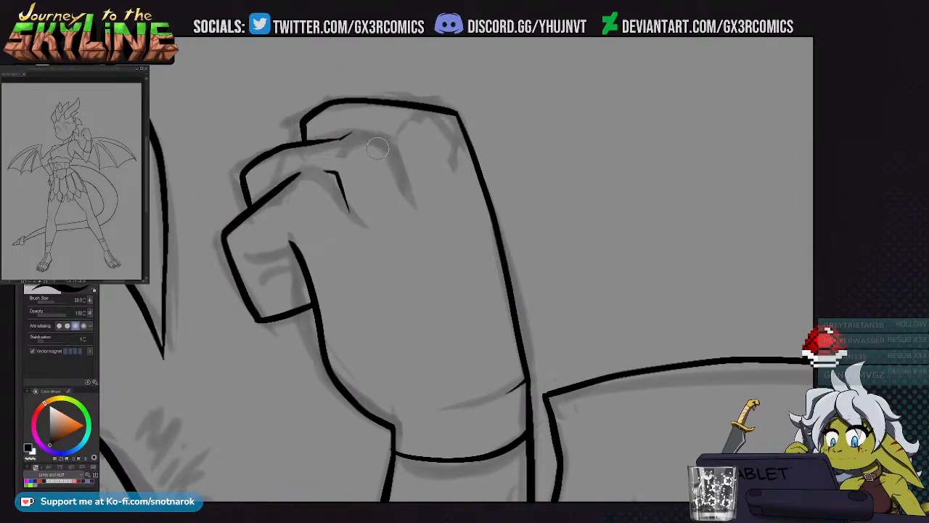
scroll(421, 196, "down", 2)
scroll(429, 188, "left", 3)
left_click_drag(337, 209, 379, 199)
key("e")
key("p")
mouse_move(358, 236)
left_mouse_down()
mouse_move(389, 219)
mouse_move(392, 229)
mouse_move(368, 202)
mouse_move(382, 243)
left_mouse_up()
key("e")
key("p")
key("e")
key("p")
Ink two short crease lines at the raised arm's underarm, beside the curved edge of the top
scroll(416, 335, "down", 5)
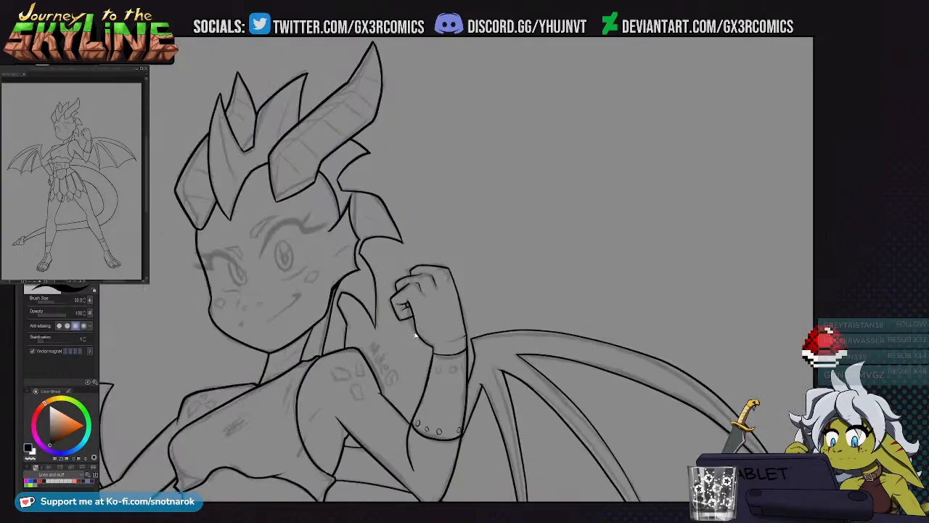
scroll(420, 310, "down", 3)
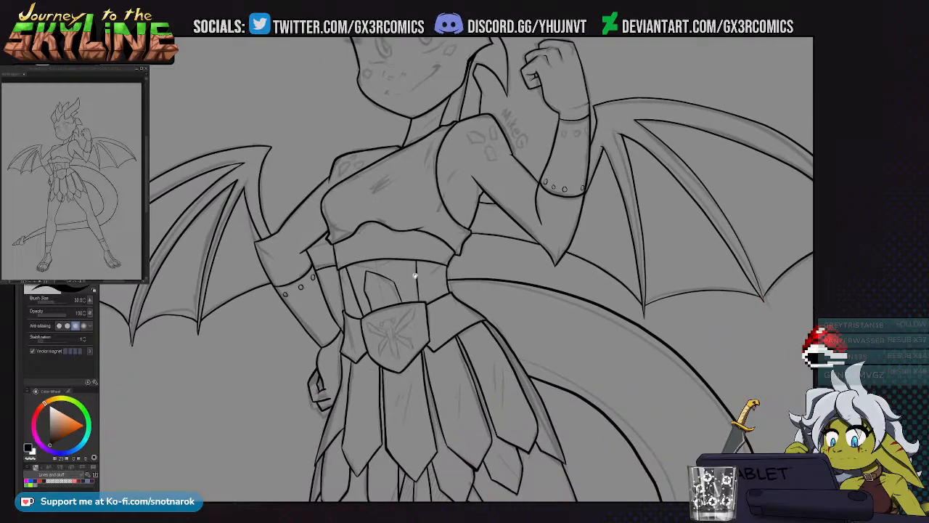
scroll(409, 278, "down", 2)
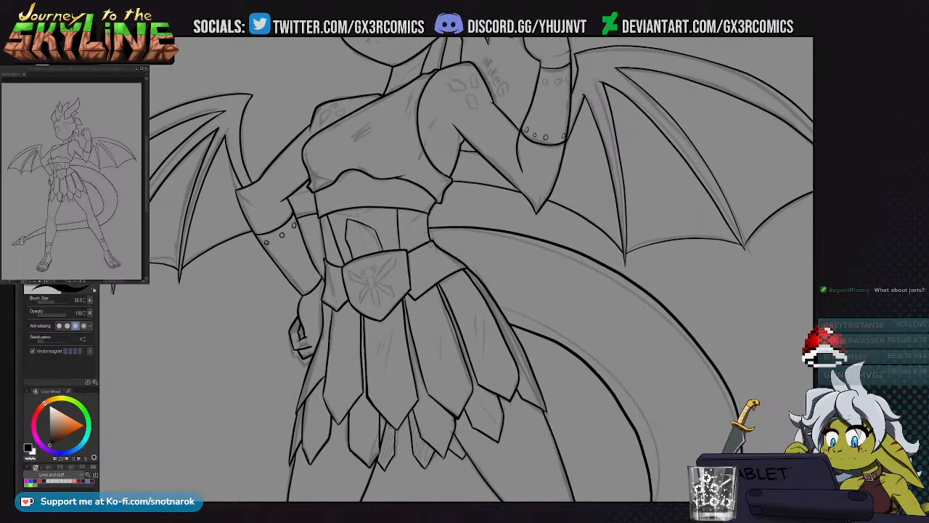
scroll(433, 246, "up", 4)
scroll(394, 214, "up", 2)
scroll(394, 215, "up", 3)
scroll(385, 243, "up", 1)
left_click_drag(379, 214, 377, 250)
mouse_move(392, 187)
left_mouse_down()
mouse_move(433, 149)
mouse_move(384, 218)
mouse_move(372, 279)
left_mouse_up()
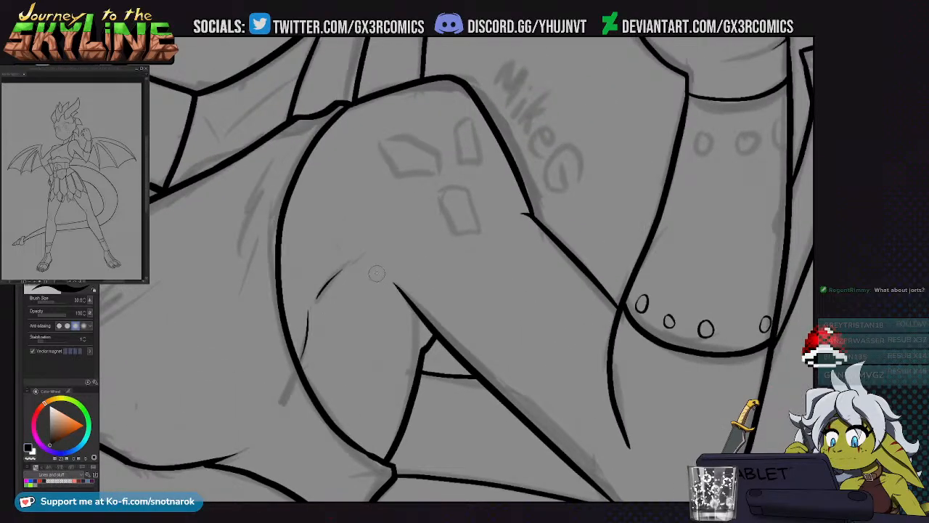
Ink the thin neck tendon and collarbone lines beneath the jaw
mouse_move(377, 240)
left_mouse_down()
mouse_move(434, 284)
mouse_move(458, 321)
mouse_move(431, 261)
left_mouse_up()
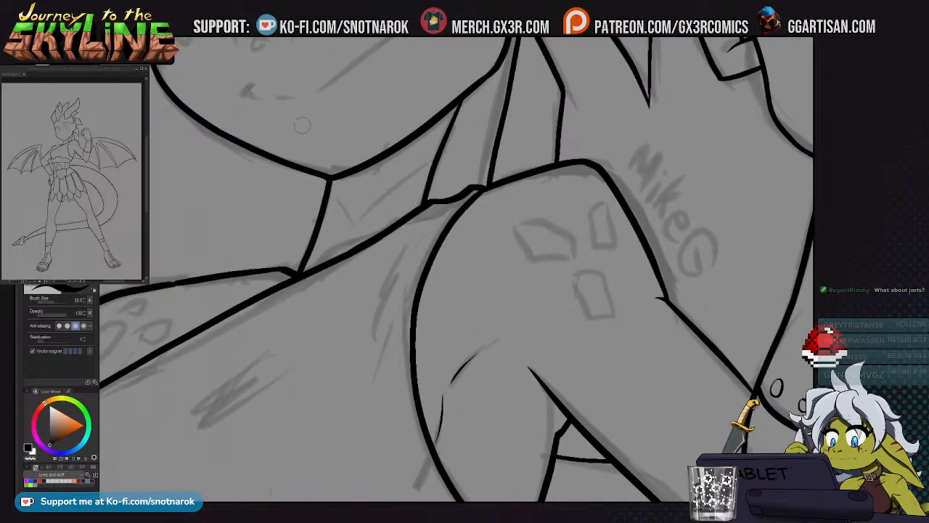
key("b")
left_click_drag(425, 138, 411, 200)
key("ctrl+z")
left_click_drag(350, 224, 412, 170)
key("ctrl+z")
left_click_drag(347, 229, 371, 290)
Ink the smirking mouth as a short centre stroke and a long line rising to a hooked corner
left_click_drag(305, 233, 332, 231)
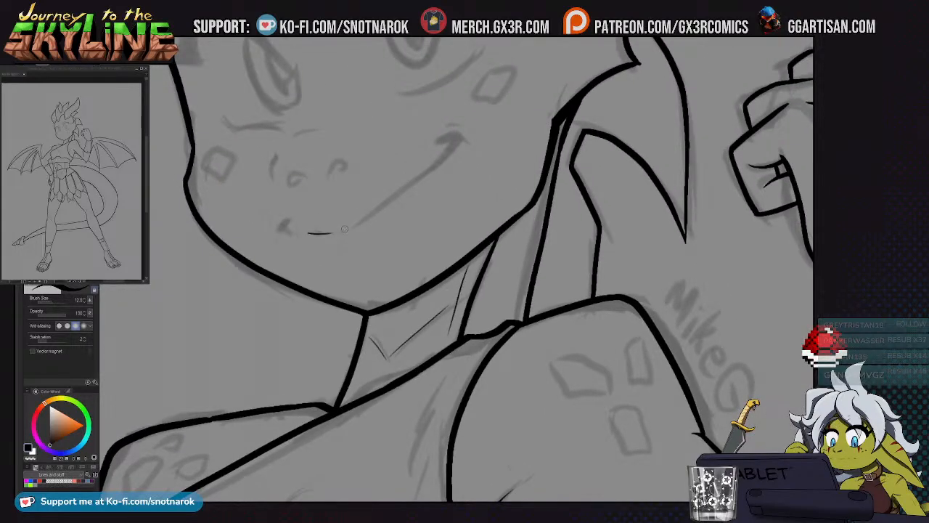
left_click_drag(341, 229, 456, 142)
key("ctrl+z")
mouse_move(344, 229)
left_mouse_down()
mouse_move(404, 190)
mouse_move(460, 133)
mouse_move(452, 150)
mouse_move(455, 143)
mouse_move(436, 143)
mouse_move(464, 139)
left_mouse_up()
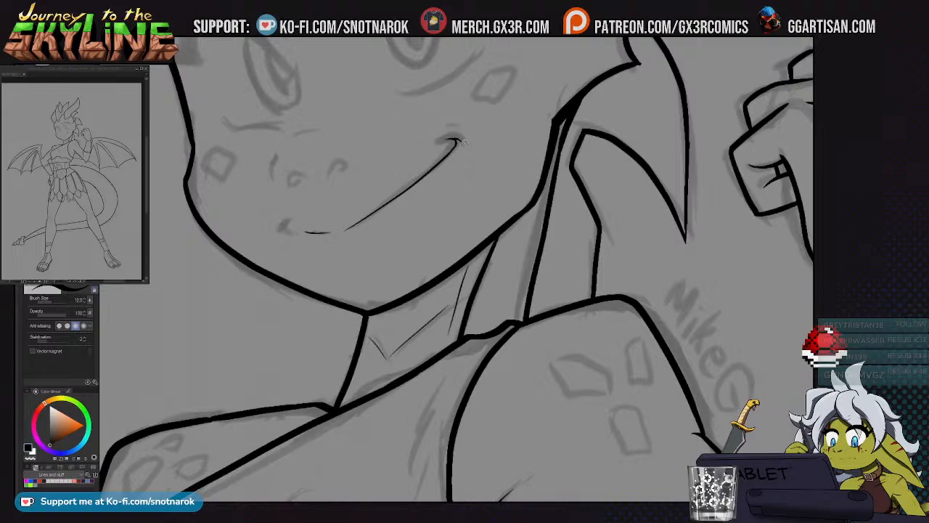
mouse_move(474, 139)
left_mouse_down()
mouse_move(470, 274)
mouse_move(502, 222)
left_mouse_up()
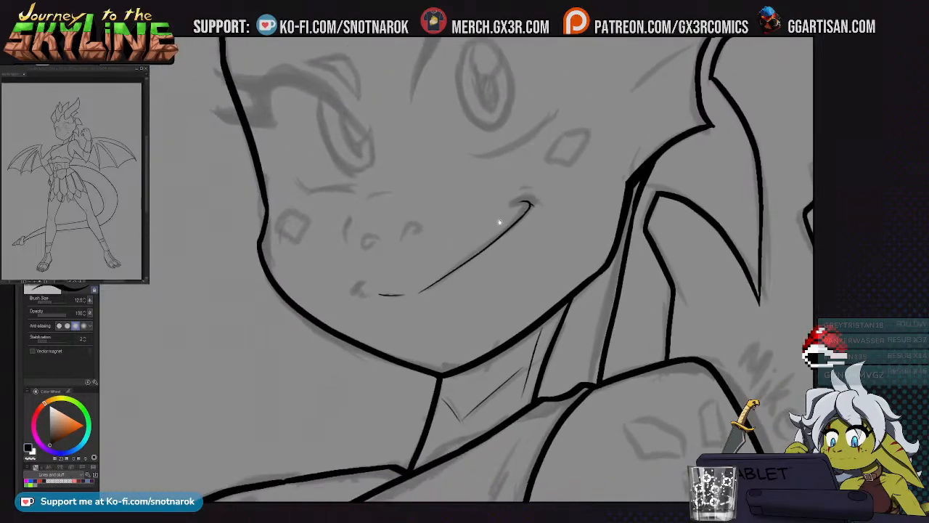
key("ctrl+z")
Ink the two nostrils, the short snout contour lines and the small lip mark beside the mouth
left_click_drag(351, 216, 345, 239)
left_click_drag(410, 224, 354, 255)
left_click_drag(355, 208, 391, 198)
left_click_drag(395, 235, 386, 194)
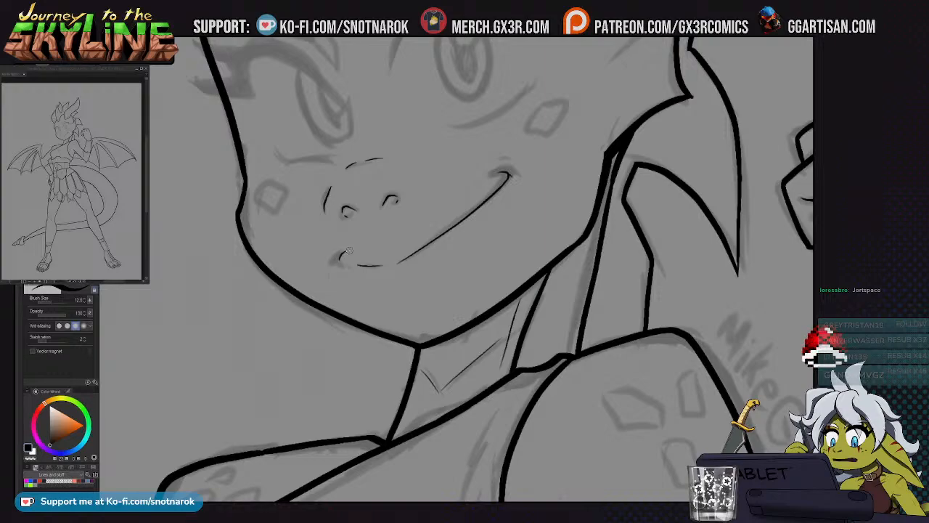
Ink the thin facet lines at the base of the large horn and its first two cross ridges
mouse_move(344, 259)
left_mouse_down()
mouse_move(337, 348)
mouse_move(323, 363)
left_mouse_up()
scroll(421, 329, "down", 2)
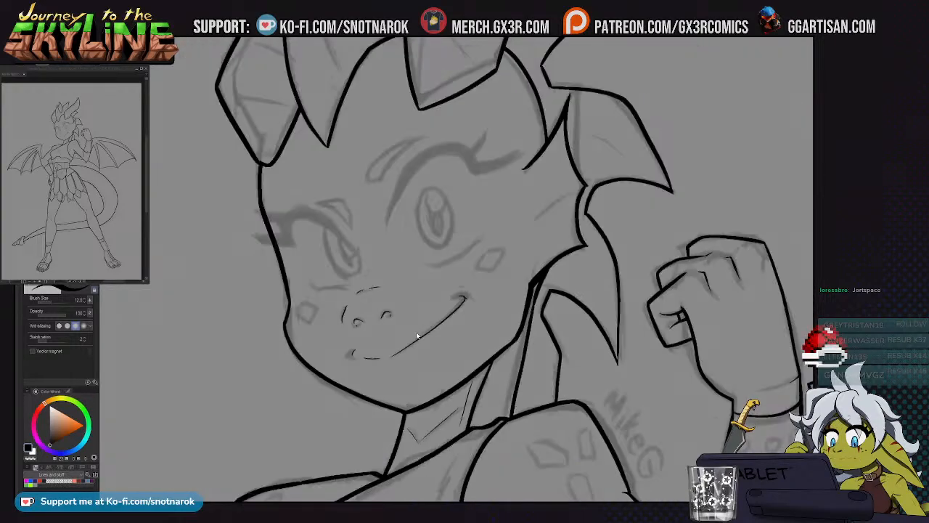
left_click_drag(431, 183, 406, 217)
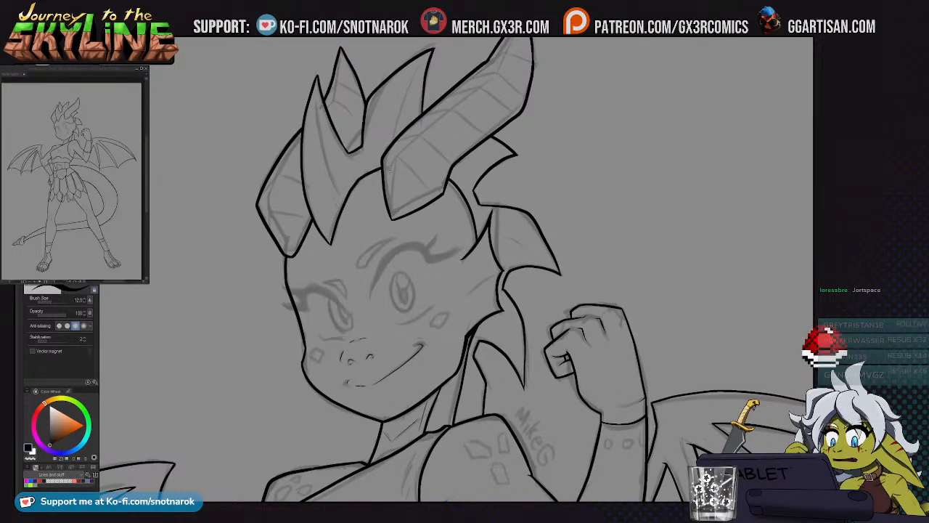
scroll(400, 207, "up", 2)
mouse_move(390, 310)
left_mouse_down()
mouse_move(389, 189)
mouse_move(389, 271)
mouse_move(453, 283)
left_mouse_up()
key("ctrl+z")
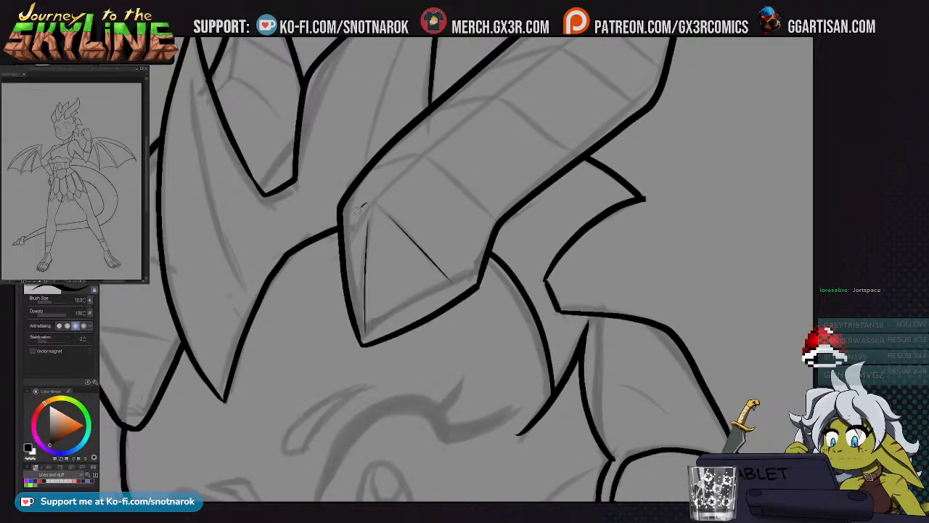
scroll(372, 198, "down", 1)
mouse_move(372, 198)
left_mouse_down()
mouse_move(329, 229)
mouse_move(440, 241)
left_mouse_up()
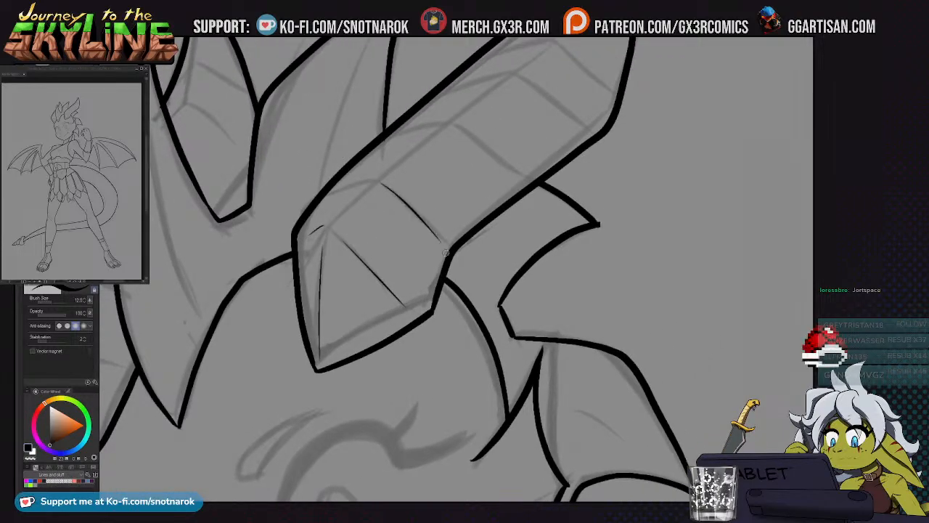
mouse_move(373, 180)
left_mouse_down()
mouse_move(333, 201)
mouse_move(326, 226)
mouse_move(379, 176)
left_mouse_up()
key("ctrl+z")
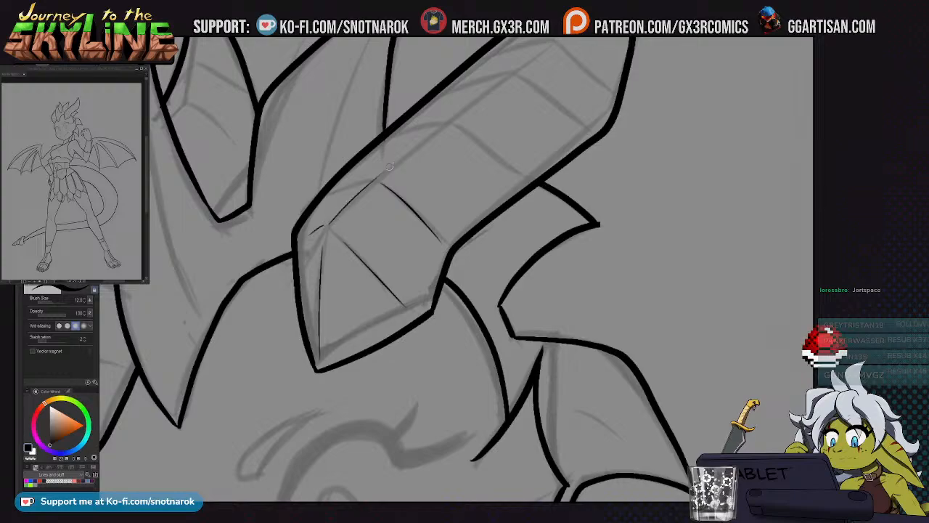
Extend the lengthwise ridge line along the middle section of the large horn
left_click_drag(425, 137, 371, 192)
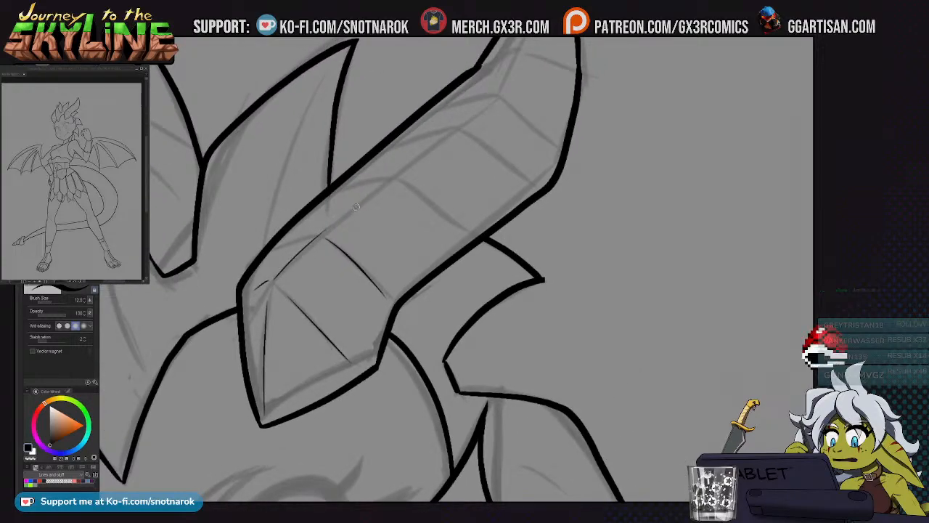
key("e")
key("p")
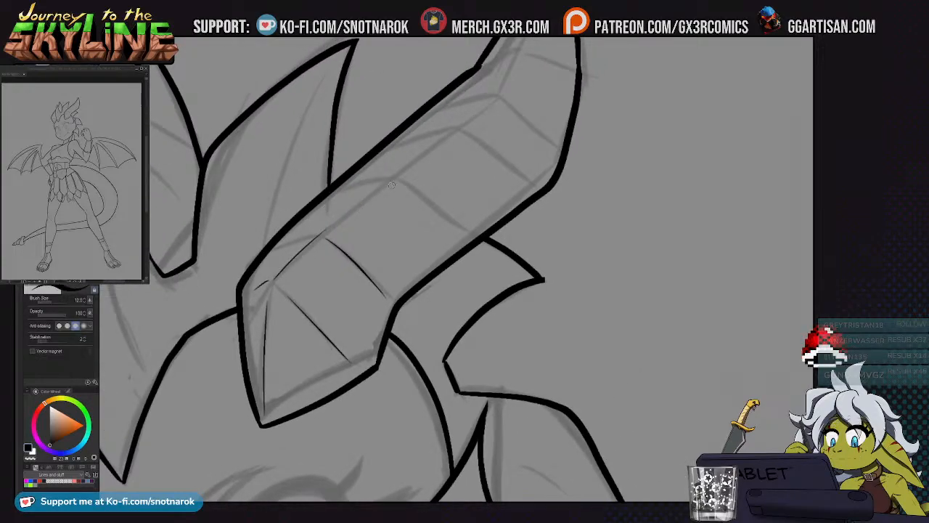
left_click_drag(341, 214, 453, 130)
key("ctrl+z")
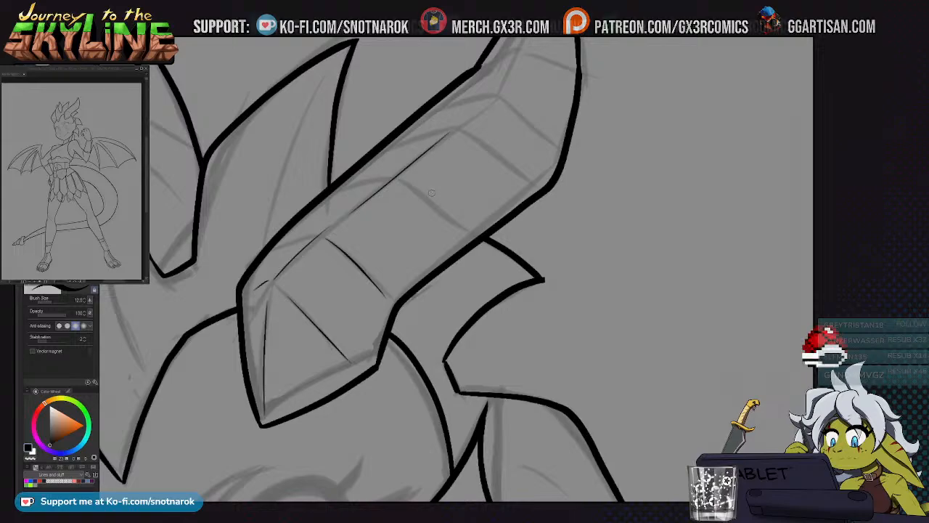
Ink the remaining cross ridges over the large horn's middle, with short slanted lines joining them to its upper edge
left_click_drag(399, 182, 445, 228)
key("ctrl+z")
mouse_move(400, 186)
left_mouse_down()
mouse_move(442, 232)
mouse_move(331, 196)
left_mouse_up()
mouse_move(468, 142)
left_mouse_down()
mouse_move(513, 187)
mouse_move(468, 240)
left_mouse_up()
mouse_move(477, 172)
left_mouse_down()
mouse_move(421, 207)
mouse_move(460, 227)
left_mouse_up()
key("ctrl+z")
left_click_drag(434, 193, 473, 228)
left_click_drag(395, 187, 351, 205)
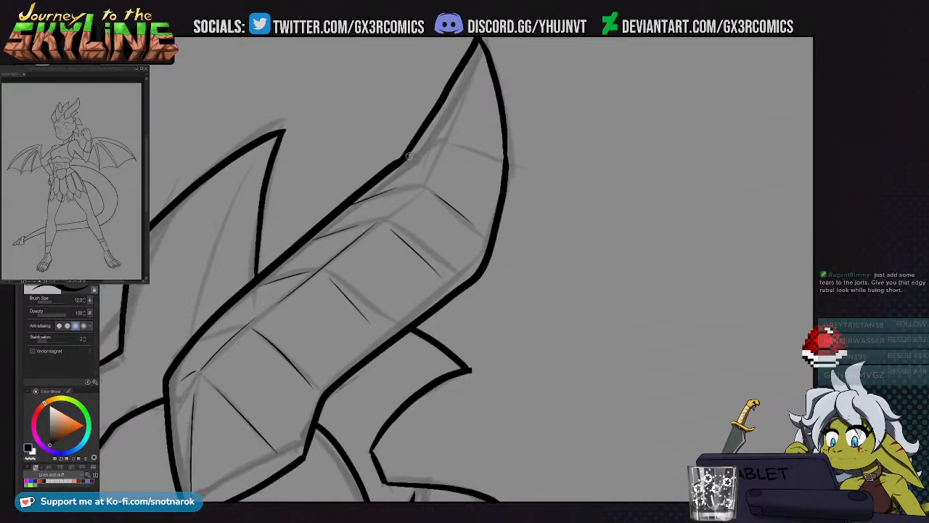
Ink the last cross ridge and the thin lengthwise line near the large horn's tip
key("e")
key("p")
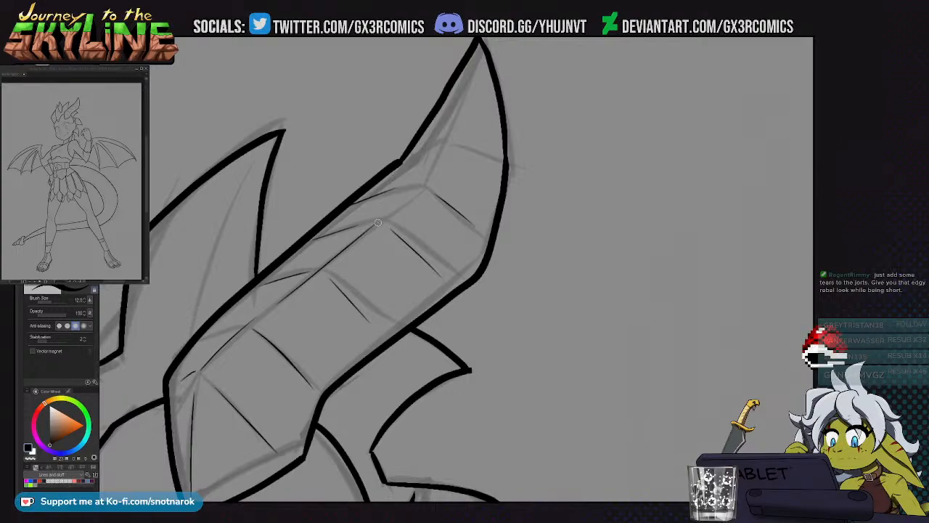
mouse_move(426, 180)
left_mouse_down()
mouse_move(468, 88)
mouse_move(429, 166)
mouse_move(504, 161)
left_mouse_up()
key("ctrl+z")
left_click_drag(438, 143, 398, 162)
left_click_drag(368, 238, 465, 230)
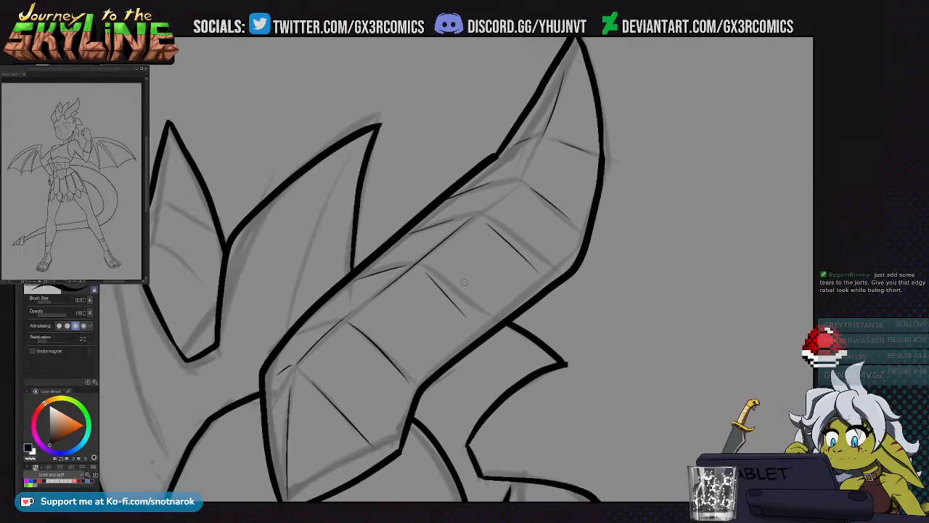
Ink the facet and ridge lines on the lower part of the far horn and the inner crease of the front spike
scroll(463, 301, "down", 1)
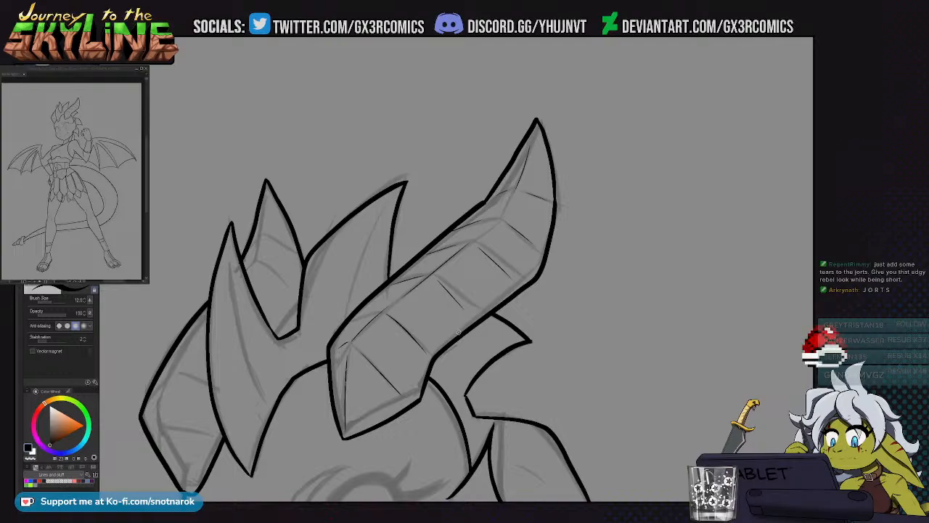
left_click_drag(459, 332, 353, 139)
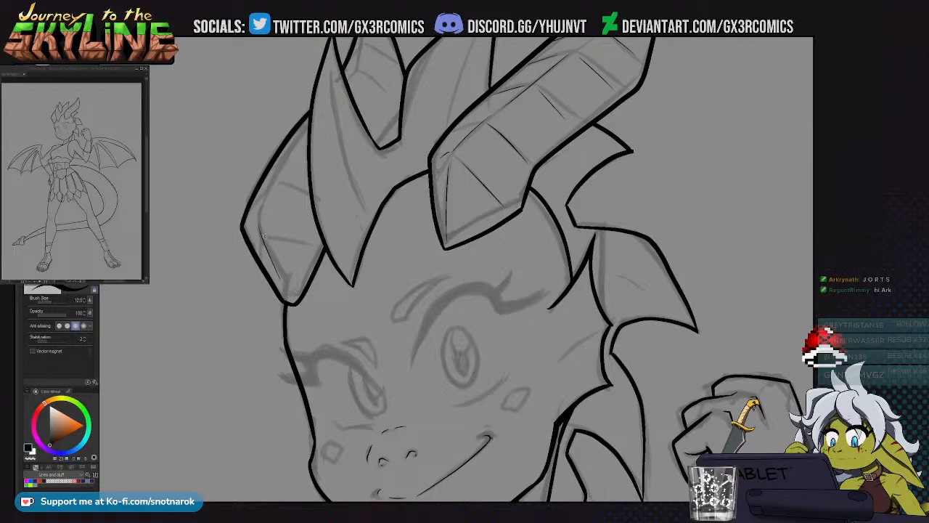
key("ctrl+z")
left_click_drag(265, 221, 302, 219)
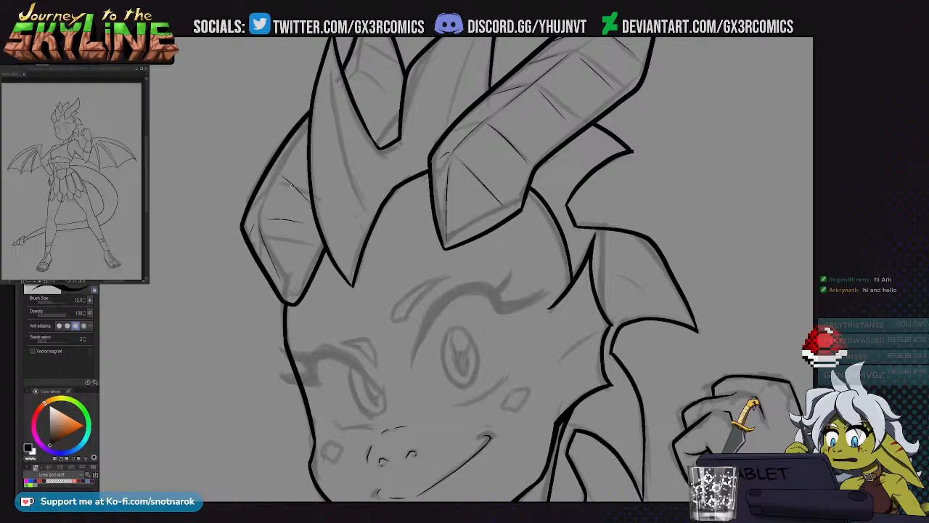
left_click_drag(259, 209, 287, 151)
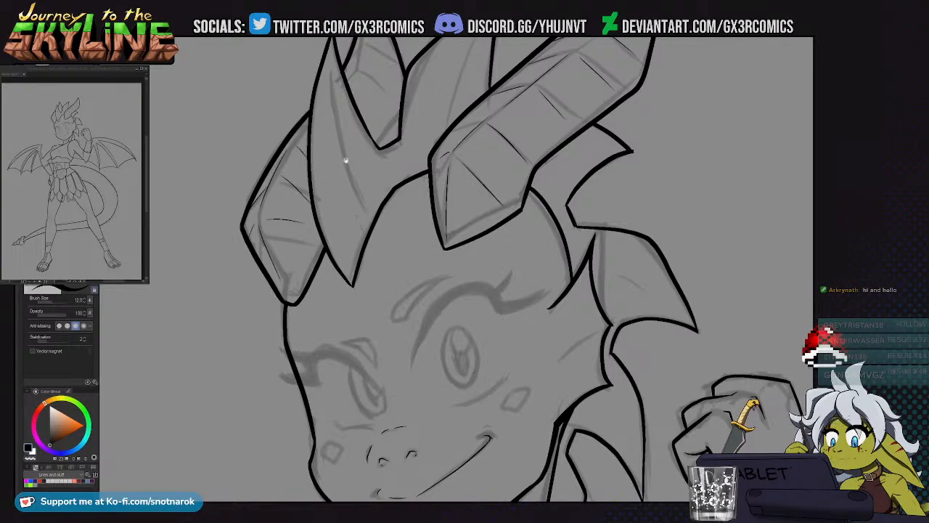
scroll(327, 172, "up", 2)
left_click_drag(330, 135, 345, 232)
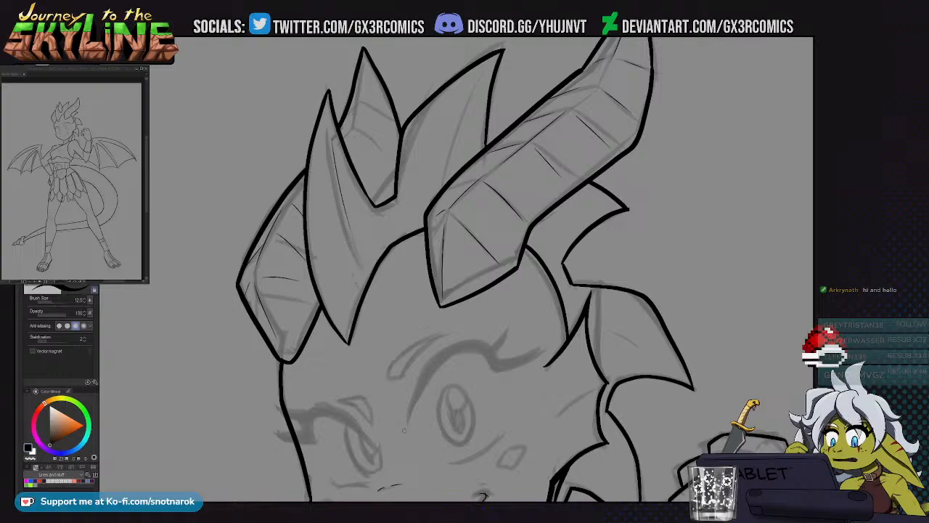
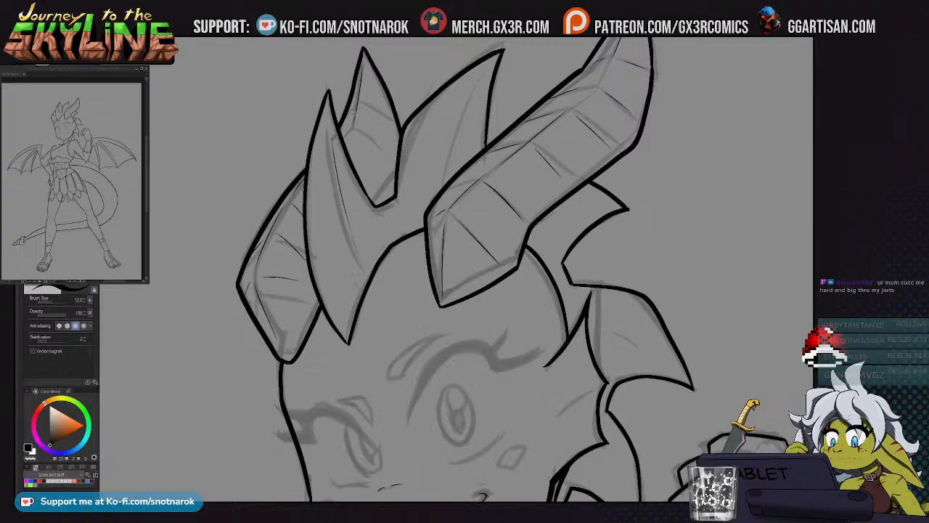
Ink the thin lengthwise line and short cross ridges on the upper part of the far horn
left_click_drag(360, 67, 350, 134)
key("ctrl+z")
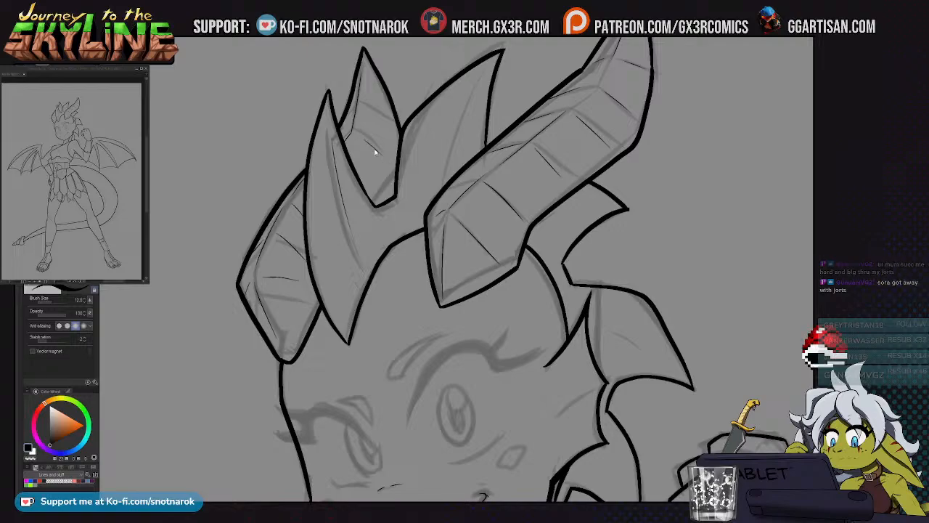
left_click_drag(365, 107, 388, 121)
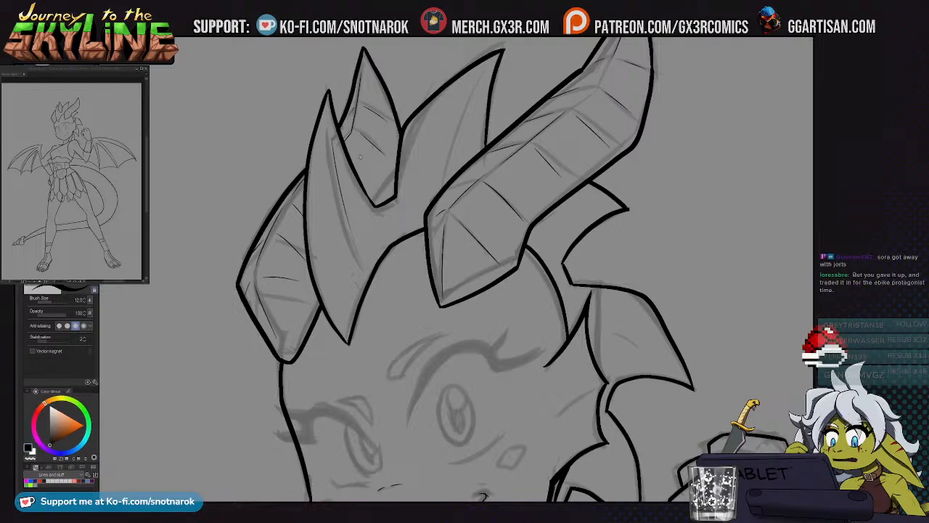
Ink the far horn's lower edge where it passes behind the front spike and erase the overshooting line ends
left_click_drag(365, 216, 408, 154)
key("e")
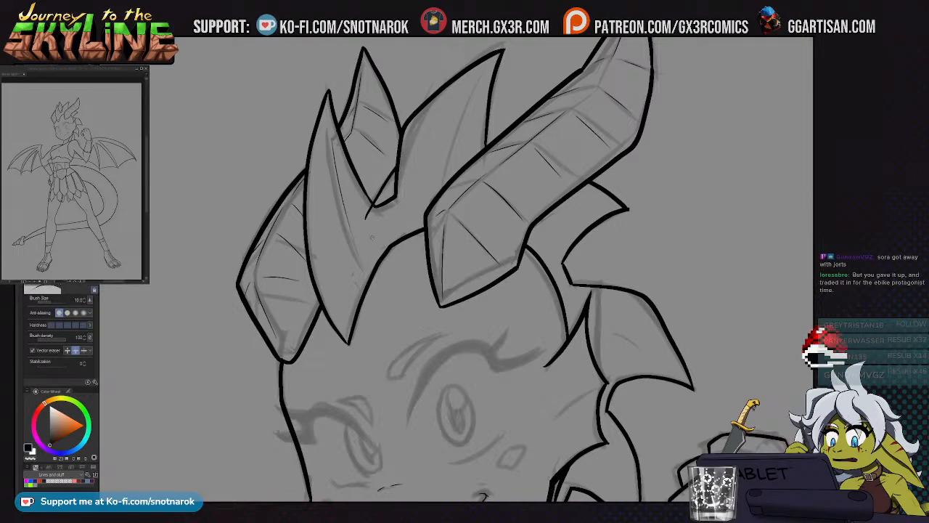
key("p")
left_click_drag(488, 333, 469, 344)
scroll(467, 350, "down", 2)
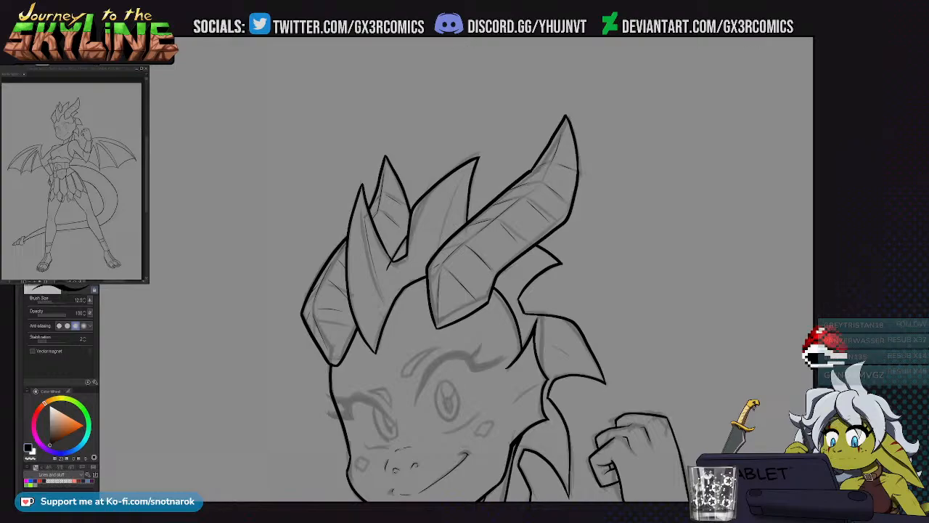
key("e")
mouse_move(365, 251)
left_mouse_down()
mouse_move(392, 216)
mouse_move(372, 245)
left_mouse_up()
key("p")
key("e")
key("p")
key("ctrl+z")
key("e")
key("p")
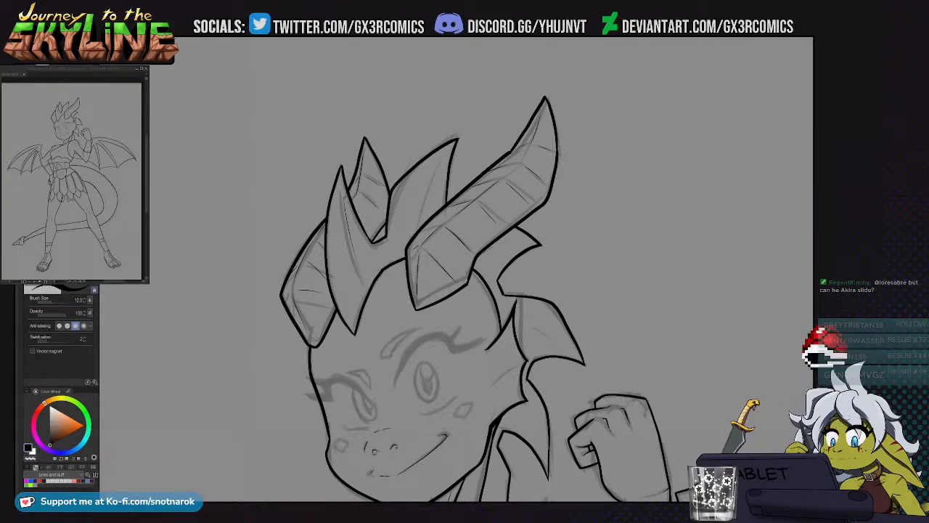
Ink the inner crease of the tall spike behind the large horn, redoing the stroke until it fits the sketch
key("ctrl+z")
left_click_drag(423, 192, 443, 160)
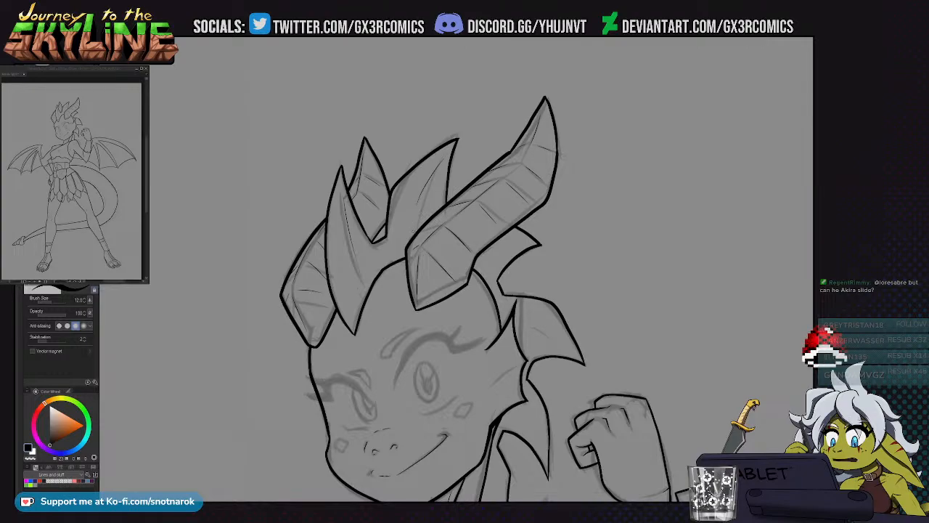
key("ctrl+z")
mouse_move(416, 235)
left_mouse_down()
mouse_move(421, 193)
mouse_move(441, 161)
left_mouse_up()
key("ctrl+z")
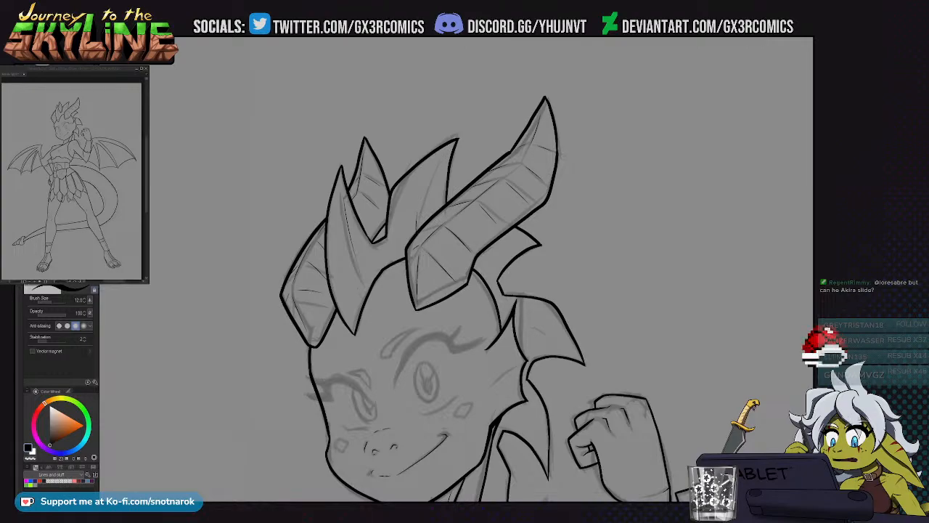
key("ctrl+z")
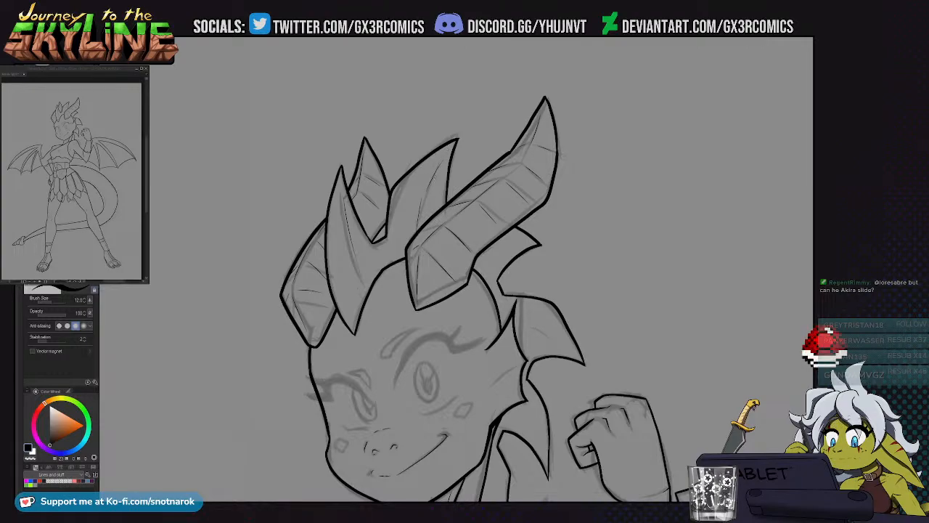
Ink a thin curved crease inside the uppermost point of the ear frill, just behind the large horn
scroll(390, 217, "down", 2)
mouse_move(341, 148)
left_mouse_down()
mouse_move(339, 180)
mouse_move(360, 244)
mouse_move(326, 217)
left_mouse_up()
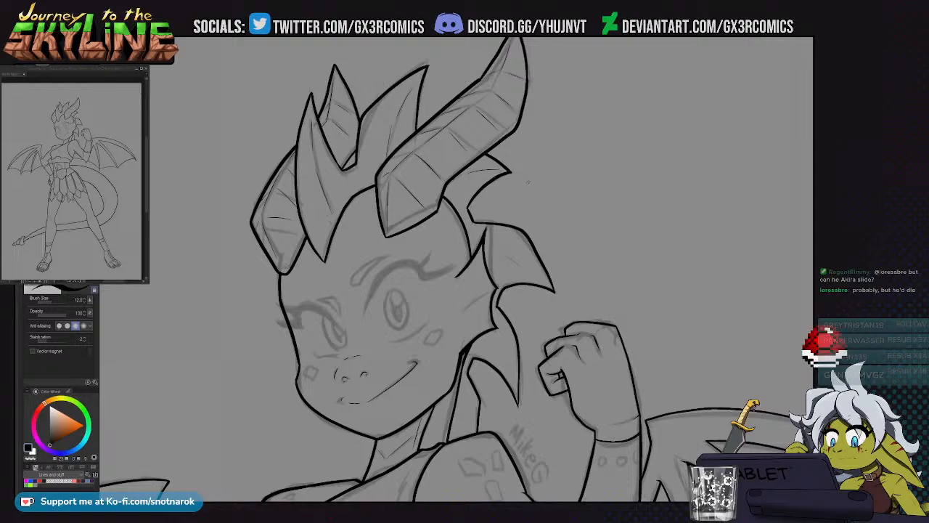
scroll(529, 180, "up", 3)
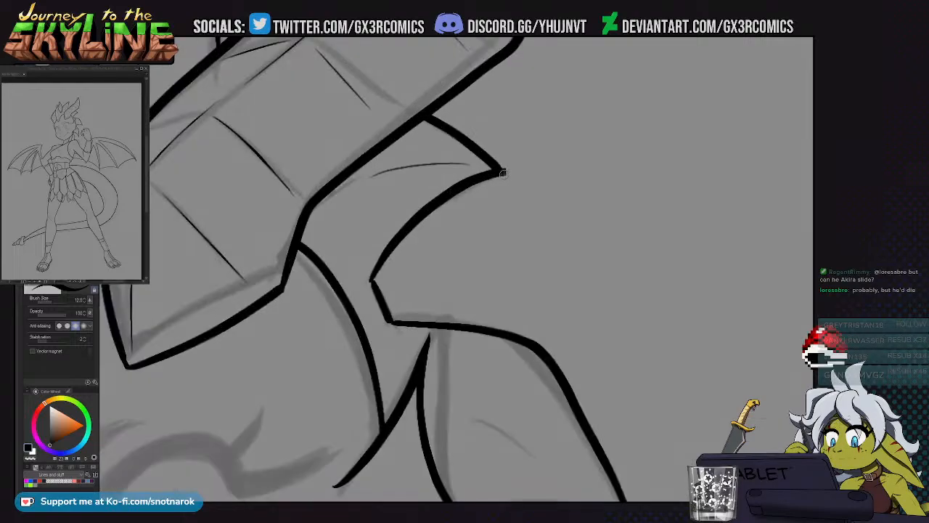
scroll(502, 173, "down", 3)
scroll(506, 235, "down", 2)
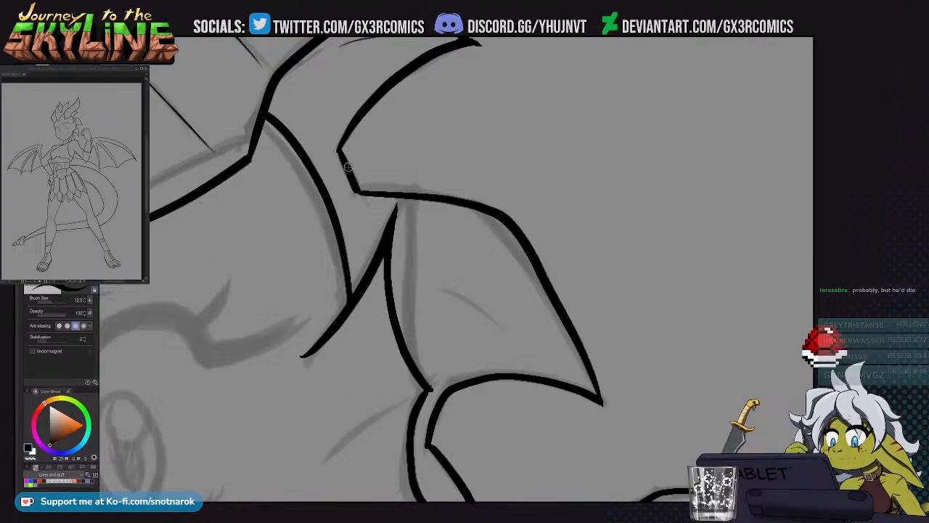
Ink the upper and lower edges of the nearer eye's thick upper lash over the sketch
scroll(372, 196, "left", 3)
scroll(367, 271, "down", 4)
scroll(369, 306, "up", 2)
scroll(369, 305, "up", 3)
key("p")
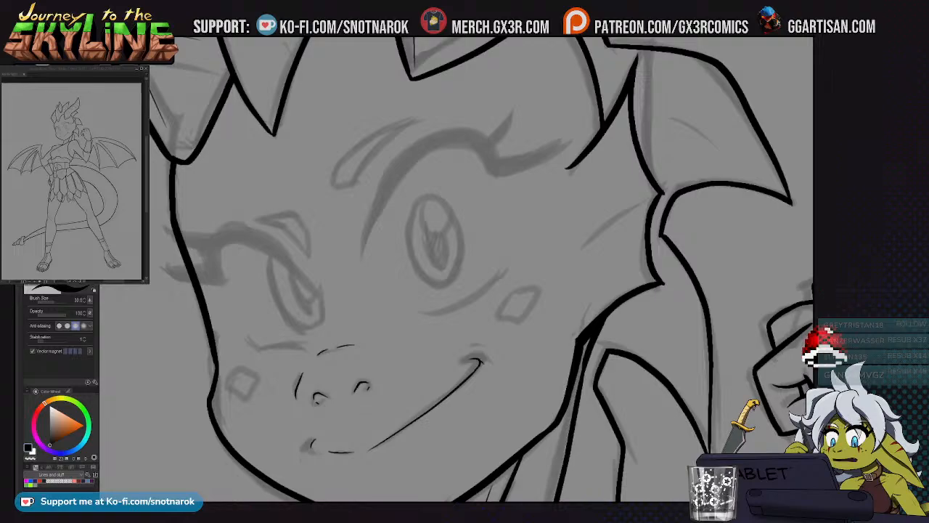
scroll(440, 261, "up", 2)
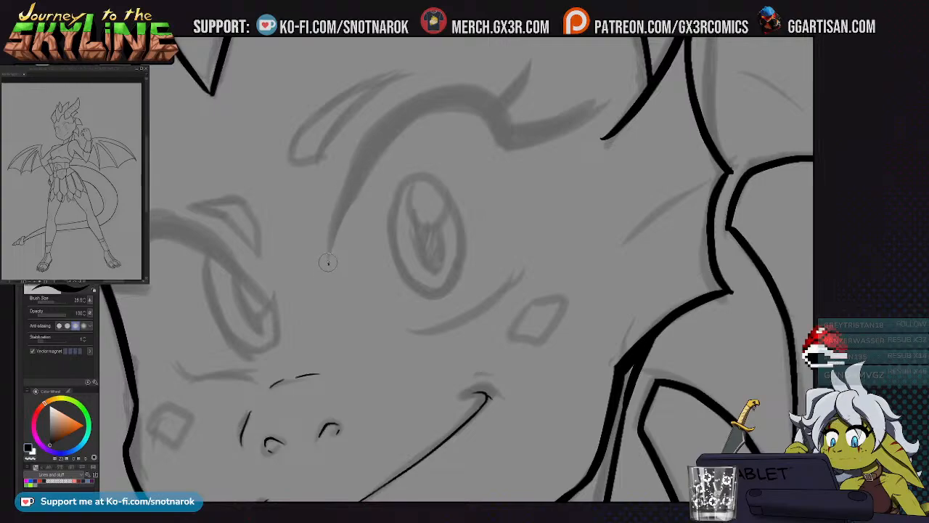
mouse_move(326, 264)
left_mouse_down()
mouse_move(323, 220)
mouse_move(376, 127)
mouse_move(517, 122)
left_mouse_up()
key("ctrl+z")
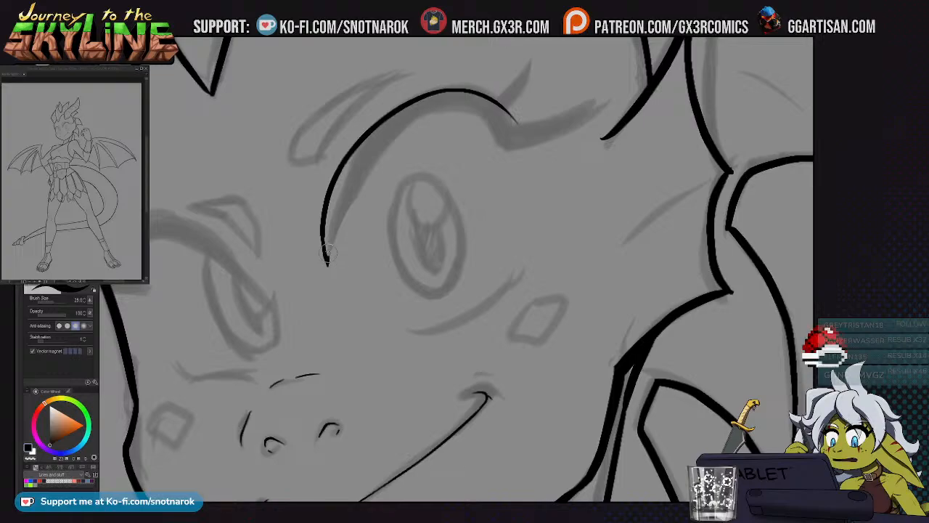
left_click_drag(328, 258, 513, 125)
key("ctrl+z")
mouse_move(327, 264)
left_mouse_down()
mouse_move(353, 180)
mouse_move(465, 123)
mouse_move(522, 155)
mouse_move(588, 121)
left_mouse_up()
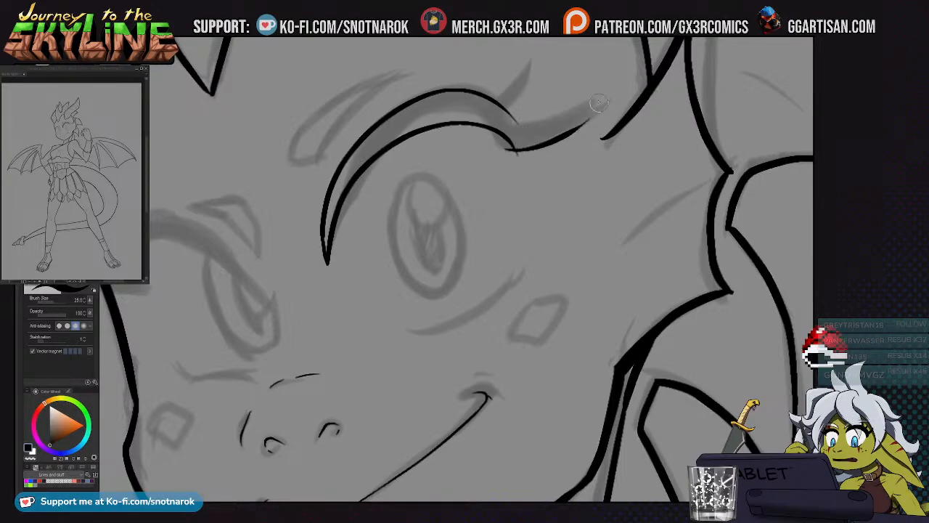
Ink the pointed lash tips at the nearer eye's outer corner and erase the overlapping line ends
key("e")
key("p")
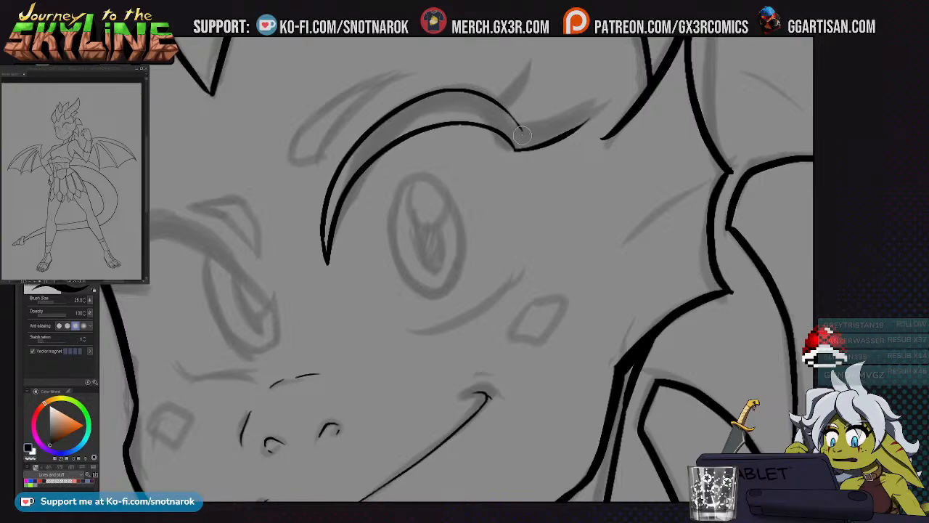
mouse_move(508, 122)
left_mouse_down()
mouse_move(600, 103)
mouse_move(514, 126)
mouse_move(527, 79)
mouse_move(511, 118)
left_mouse_up()
key("ctrl+z")
key("e")
key("p")
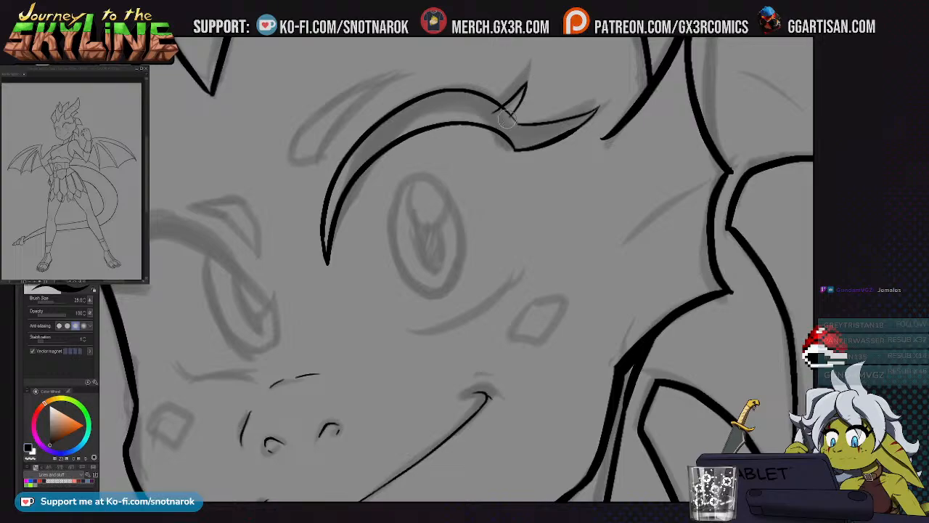
key("e")
key("p")
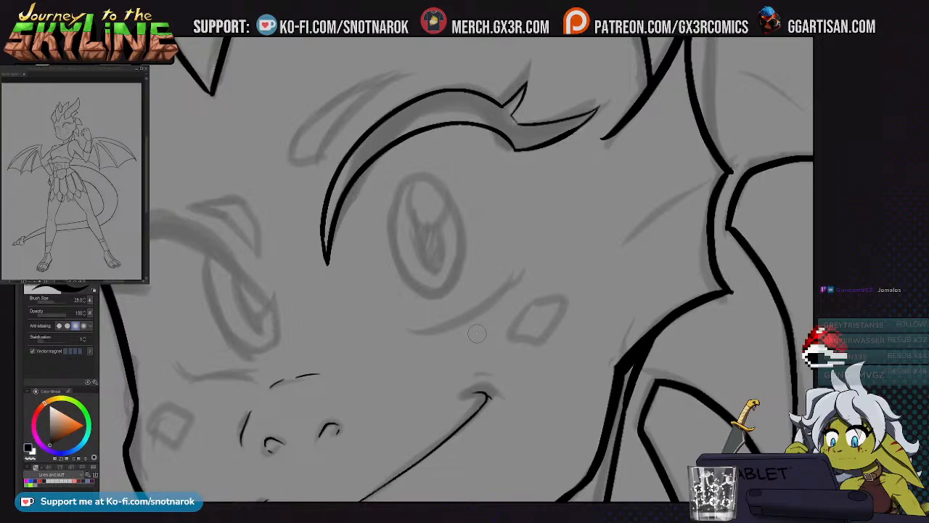
Ink the curved outline of the farther eye's thick upper lash over the sketch
mouse_move(355, 323)
left_mouse_down()
mouse_move(413, 264)
mouse_move(446, 264)
left_mouse_up()
mouse_move(363, 248)
left_mouse_down()
mouse_move(280, 157)
mouse_move(359, 237)
mouse_move(304, 175)
mouse_move(238, 157)
mouse_move(212, 226)
left_mouse_up()
key("ctrl+z")
mouse_move(362, 245)
left_mouse_down()
mouse_move(323, 205)
mouse_move(248, 175)
left_mouse_up()
key("ctrl+z")
mouse_move(362, 245)
left_mouse_down()
mouse_move(268, 180)
mouse_move(233, 235)
mouse_move(176, 227)
mouse_move(157, 209)
mouse_move(179, 215)
mouse_move(225, 203)
left_mouse_up()
Ink the remaining lash tip at the farther eye's outer corner and erase its overlapping line ends
key("e")
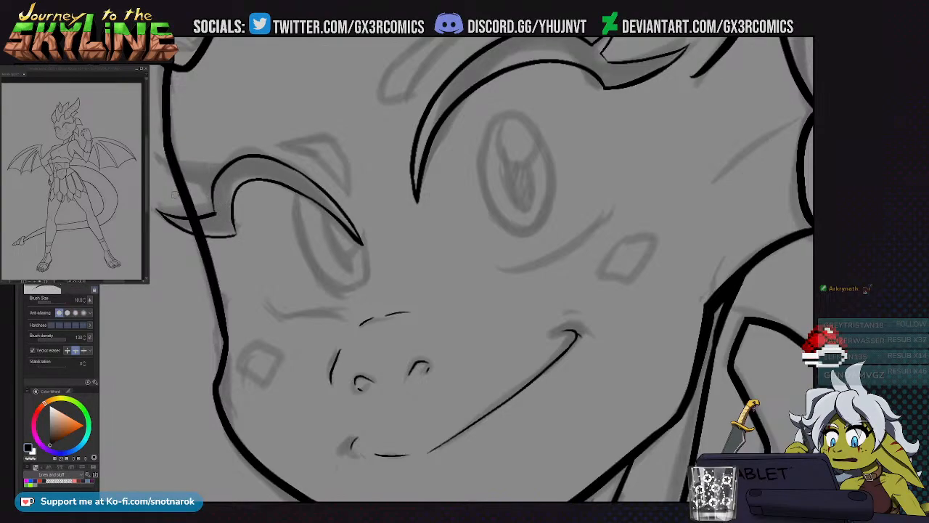
key("p")
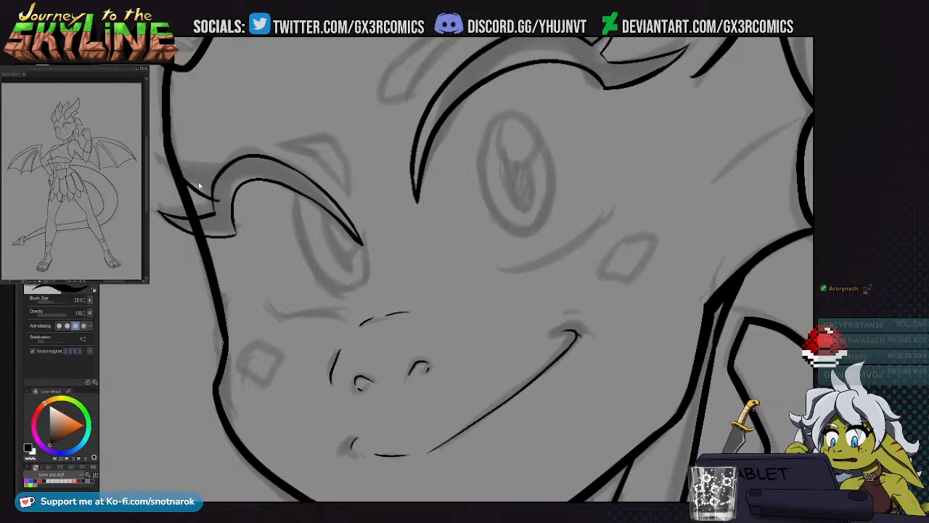
left_click_drag(180, 172, 232, 174)
key("e")
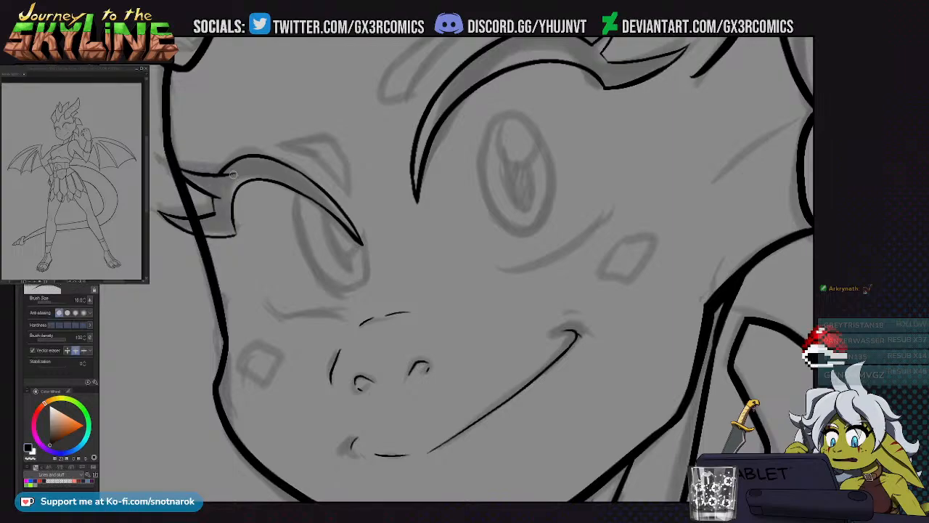
key("p")
Ink the short tapered eyebrow above the nearer eye
left_click_drag(493, 273, 394, 324)
mouse_move(373, 283)
left_mouse_down()
mouse_move(433, 266)
mouse_move(397, 267)
mouse_move(374, 302)
left_mouse_up()
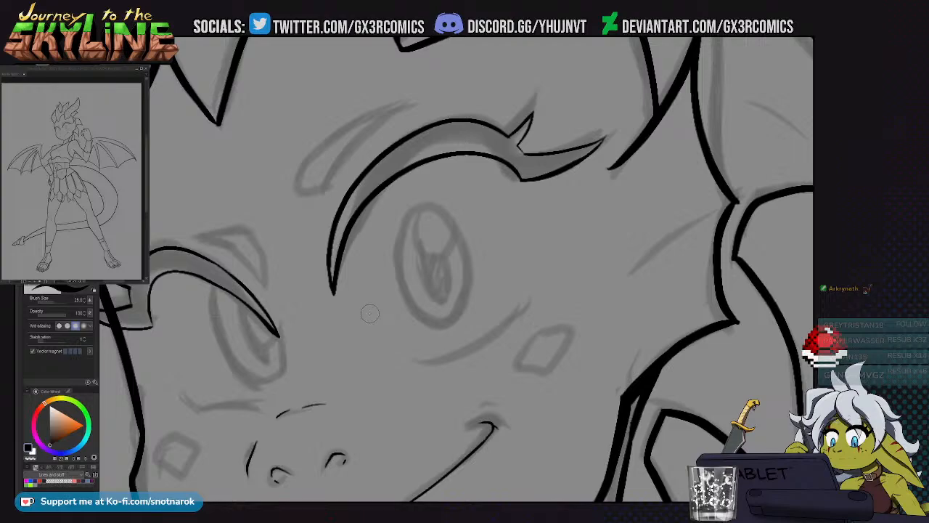
mouse_move(301, 181)
left_mouse_down()
mouse_move(303, 198)
mouse_move(321, 193)
mouse_move(392, 120)
left_mouse_up()
key("ctrl+z")
mouse_move(301, 182)
left_mouse_down()
mouse_move(374, 122)
mouse_move(407, 113)
left_mouse_up()
left_click_drag(317, 214, 390, 160)
Ink the short eyebrow above the farther eye and clean up its line ends
left_click_drag(300, 163, 359, 205)
key("ctrl+z")
mouse_move(298, 155)
left_mouse_down()
mouse_move(357, 203)
mouse_move(349, 196)
mouse_move(365, 195)
mouse_move(363, 179)
mouse_move(366, 196)
mouse_move(363, 168)
mouse_move(328, 154)
mouse_move(281, 154)
left_mouse_up()
key("ctrl+z")
left_click_drag(366, 179, 299, 153)
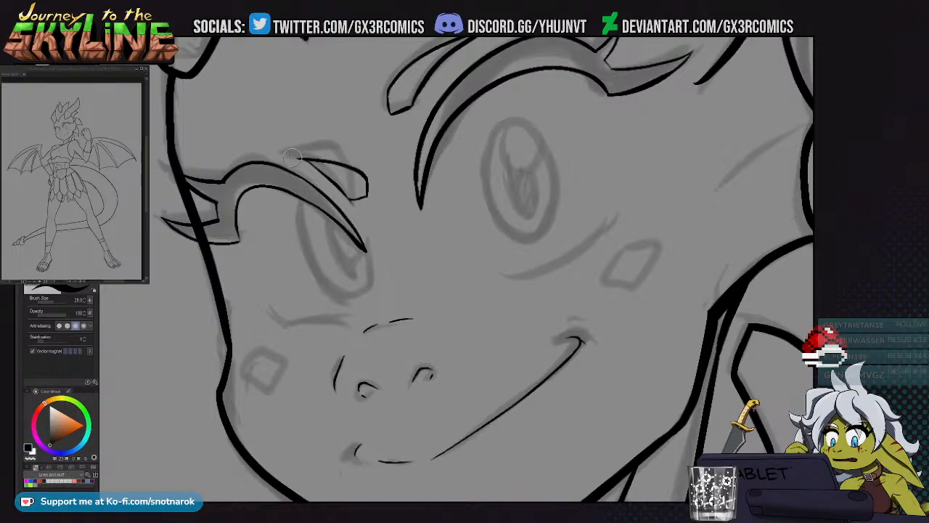
key("e")
key("p")
Ink the crease lines beneath the farther eye and the nearer eye
left_click_drag(466, 280, 427, 269)
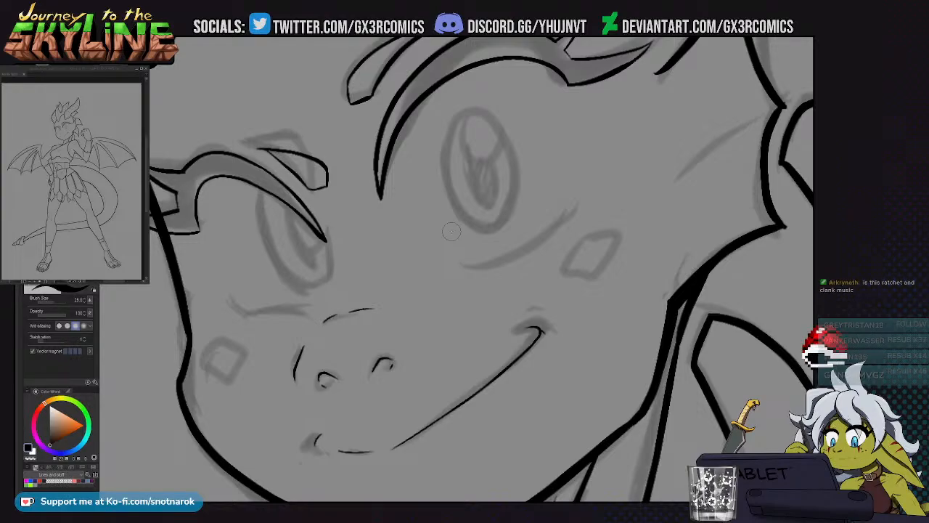
scroll(491, 297, "down", 3)
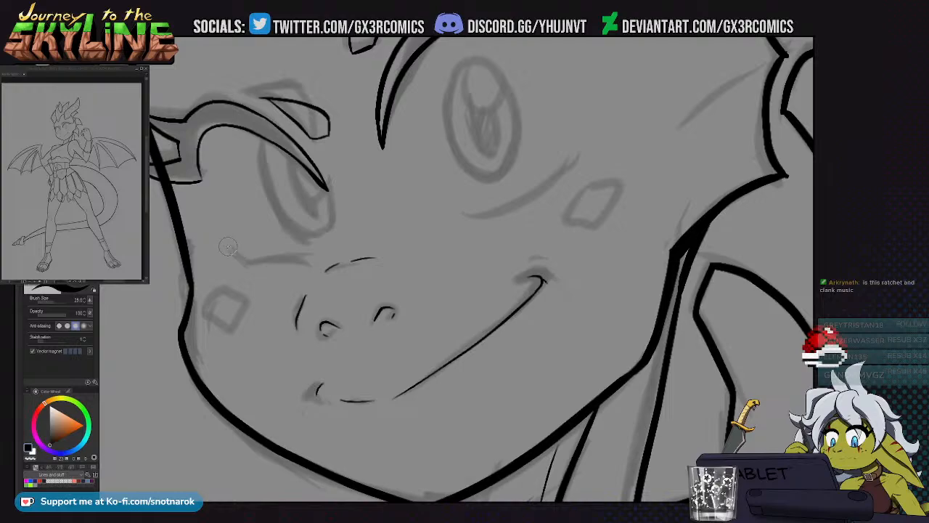
left_click_drag(240, 255, 331, 258)
key("ctrl+z")
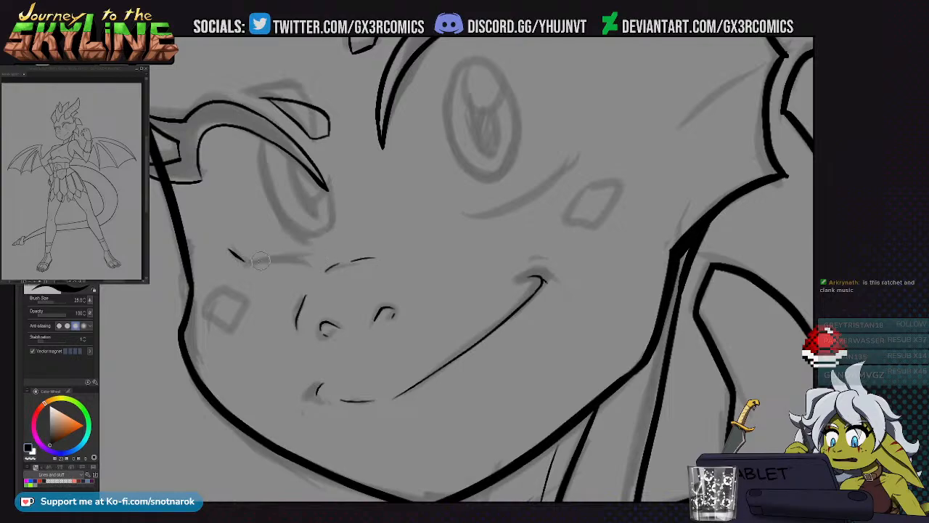
mouse_move(231, 251)
left_mouse_down()
mouse_move(288, 255)
mouse_move(323, 260)
left_mouse_up()
left_click_drag(400, 289, 354, 286)
left_click_drag(421, 255, 369, 299)
mouse_move(374, 261)
left_mouse_down()
mouse_move(439, 240)
mouse_move(480, 203)
mouse_move(419, 248)
mouse_move(480, 201)
left_mouse_up()
key("ctrl+z")
Ink the oval iris outline of the nearer eye and clean up where its ends meet
mouse_move(348, 129)
left_mouse_down()
mouse_move(352, 181)
mouse_move(408, 220)
mouse_move(411, 148)
mouse_move(361, 114)
mouse_move(345, 145)
left_mouse_up()
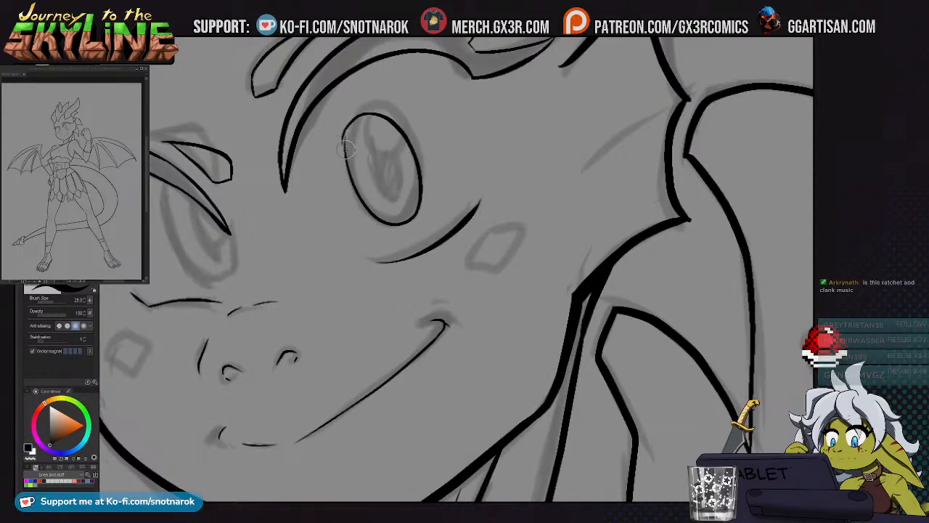
key("e")
left_click(351, 111)
key("ctrl+z")
key("p")
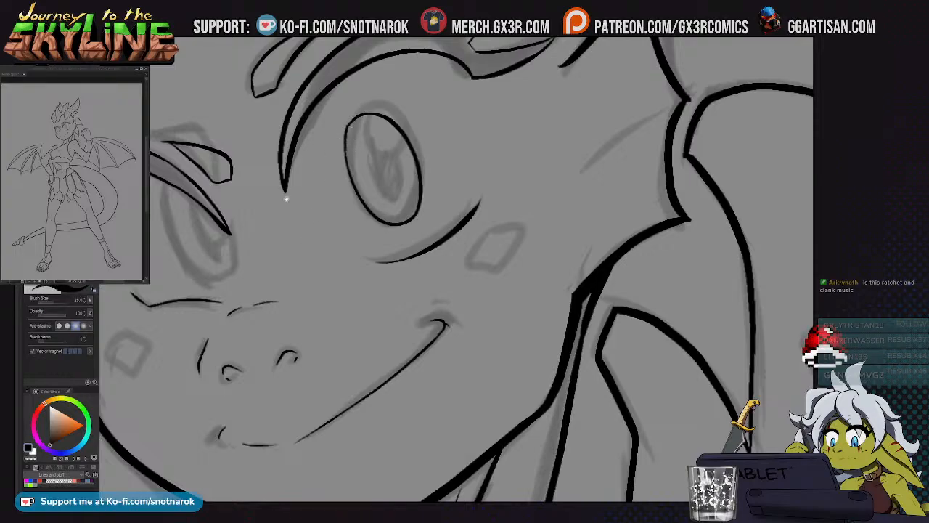
Ink the oval iris outline of the farther eye, tucked under the lash
left_click_drag(286, 197, 388, 179)
left_click_drag(270, 175, 297, 254)
key("ctrl+z")
mouse_move(269, 163)
left_mouse_down()
mouse_move(282, 227)
mouse_move(331, 229)
left_mouse_up()
key("ctrl+z")
mouse_move(269, 165)
left_mouse_down()
mouse_move(288, 247)
mouse_move(320, 265)
mouse_move(334, 226)
left_mouse_up()
key("ctrl+z")
left_click_drag(315, 265, 331, 213)
key("ctrl+z")
key("ctrl+z")
mouse_move(265, 174)
left_mouse_down()
mouse_move(285, 238)
mouse_move(311, 266)
mouse_move(334, 249)
mouse_move(326, 230)
mouse_move(306, 260)
mouse_move(317, 265)
mouse_move(328, 213)
left_mouse_up()
Erase the line overshoot at the notch where the ear frill's edges meet beside the cheek
left_click_drag(341, 263, 331, 261)
left_click_drag(384, 280, 356, 274)
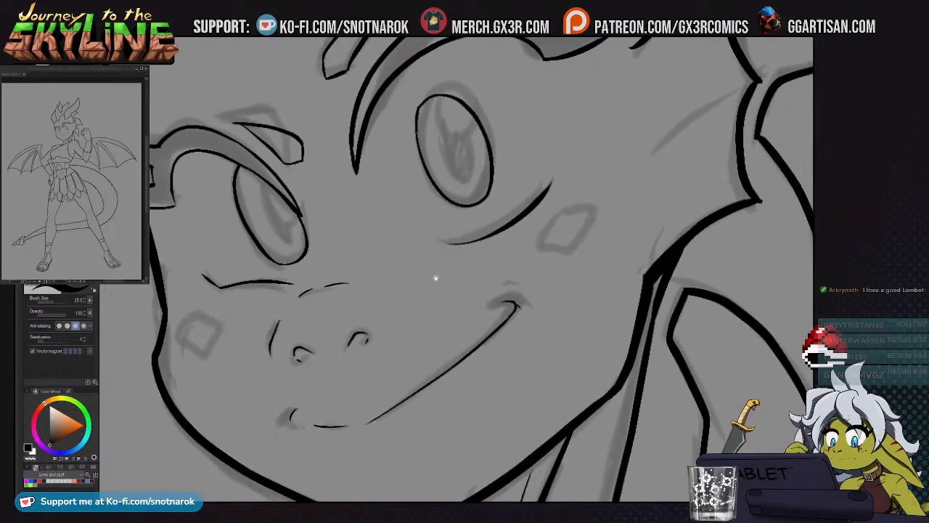
left_click_drag(433, 278, 428, 305)
scroll(428, 308, "down", 2)
left_click_drag(449, 342, 414, 263)
scroll(415, 263, "up", 2)
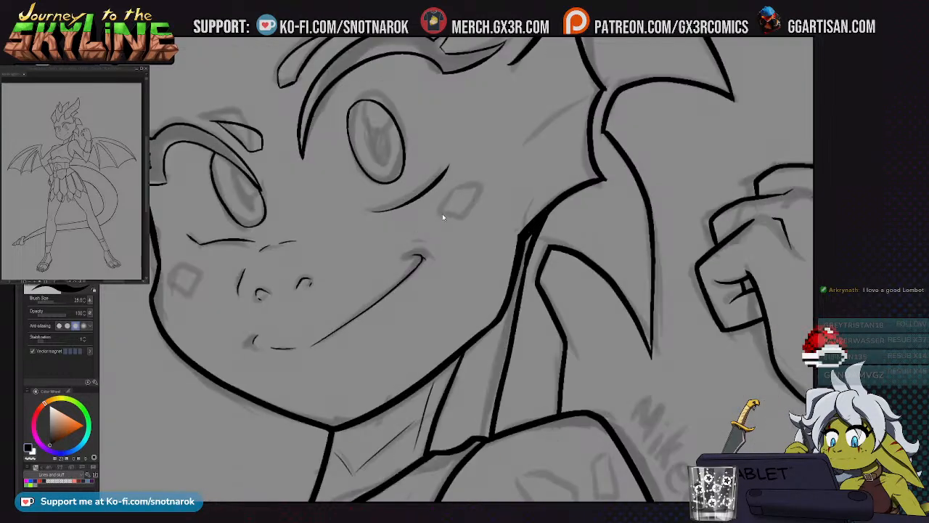
left_click_drag(599, 103, 574, 139)
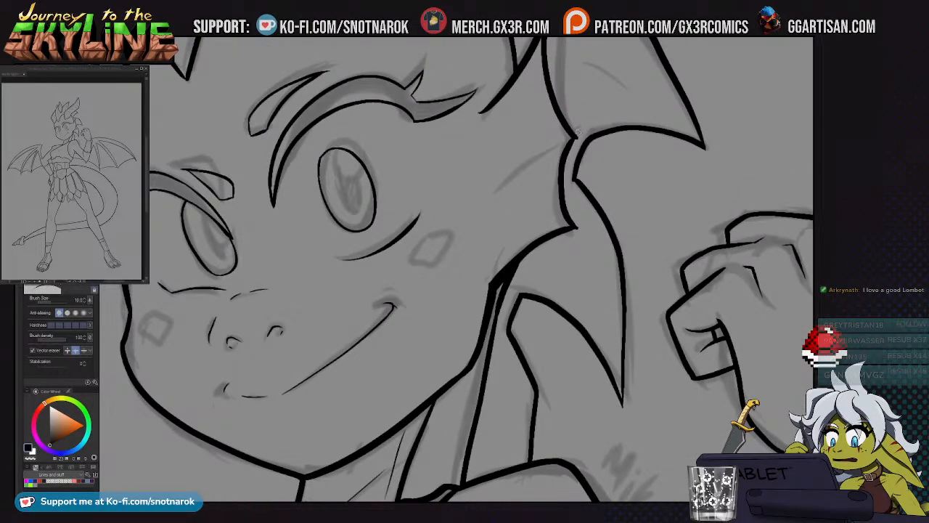
key("e")
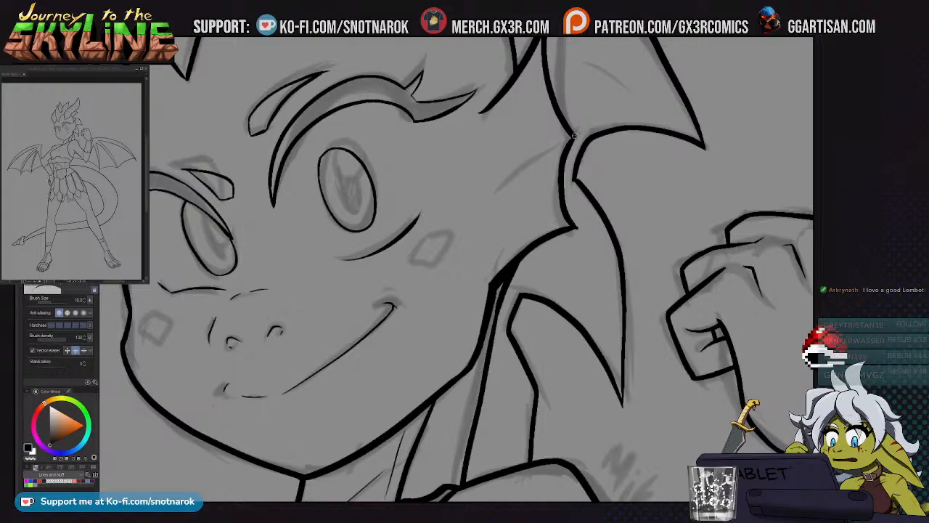
key("p")
Ink two short crease marks on the forehead above the farther eyebrow
left_click_drag(395, 298, 406, 275)
left_click_drag(383, 69, 405, 320)
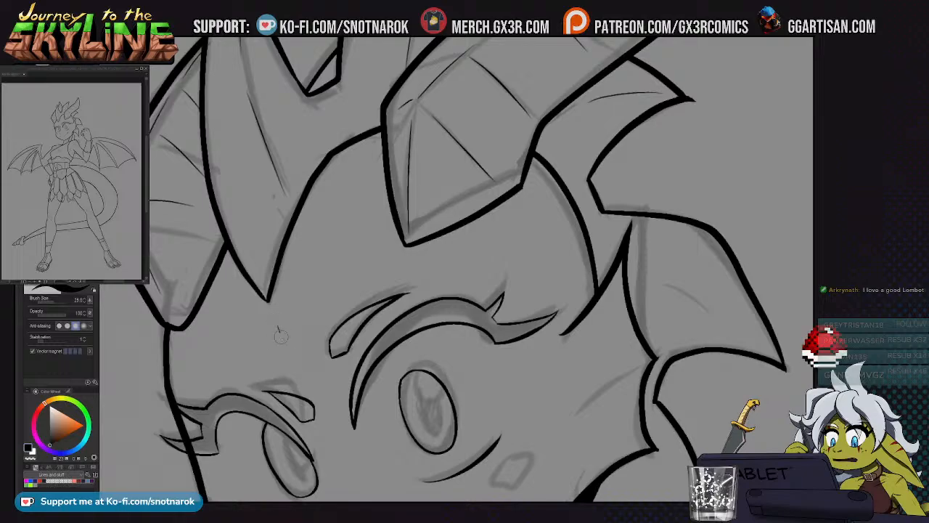
left_click_drag(281, 342, 288, 362)
left_click_drag(288, 363, 300, 372)
key("ctrl+z")
left_click_drag(370, 393, 365, 247)
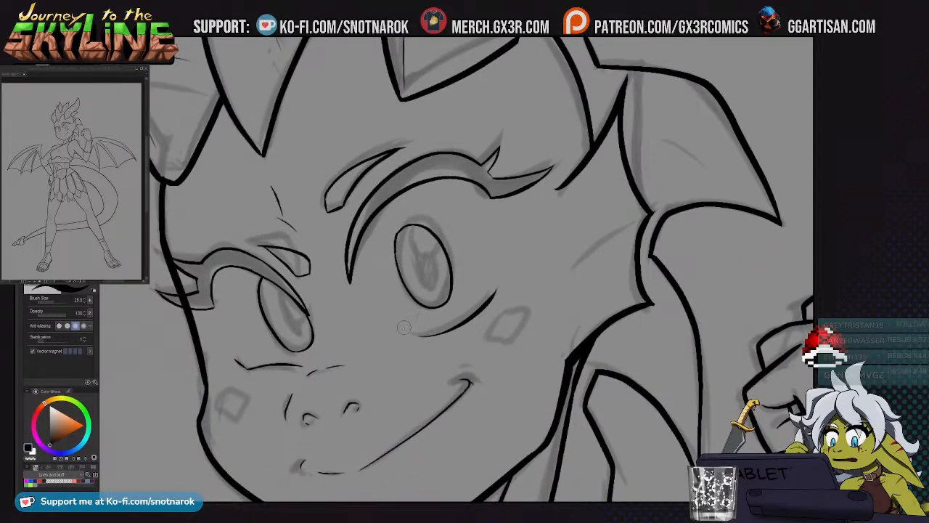
Ink the rounded head of the dragonfly emblem on the belt's shield-shaped plate
scroll(395, 335, "down", 4)
left_click_drag(437, 490, 435, 214)
left_click_drag(430, 384, 437, 243)
left_click_drag(400, 309, 405, 344)
scroll(359, 234, "up", 3)
scroll(358, 235, "up", 3)
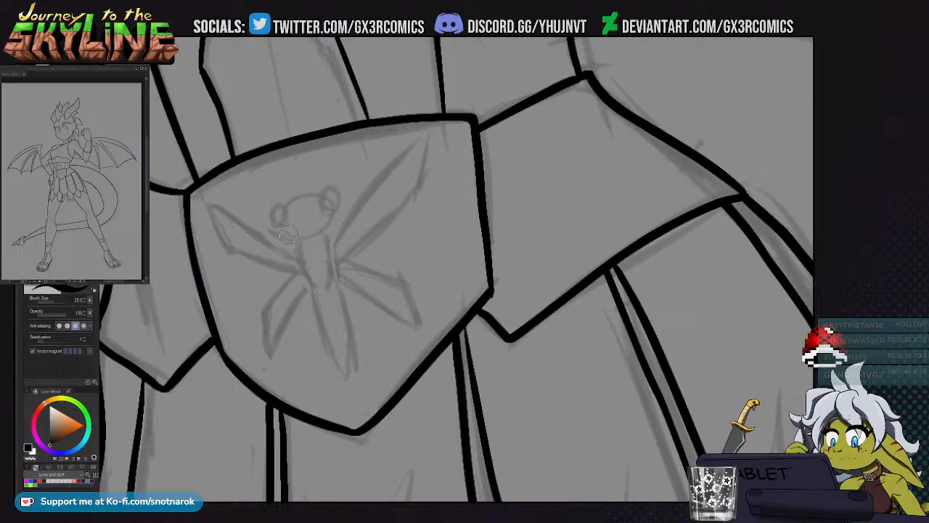
left_click_drag(326, 223, 314, 199)
key("ctrl+z")
left_click_drag(293, 235, 305, 236)
left_click_drag(314, 199, 287, 230)
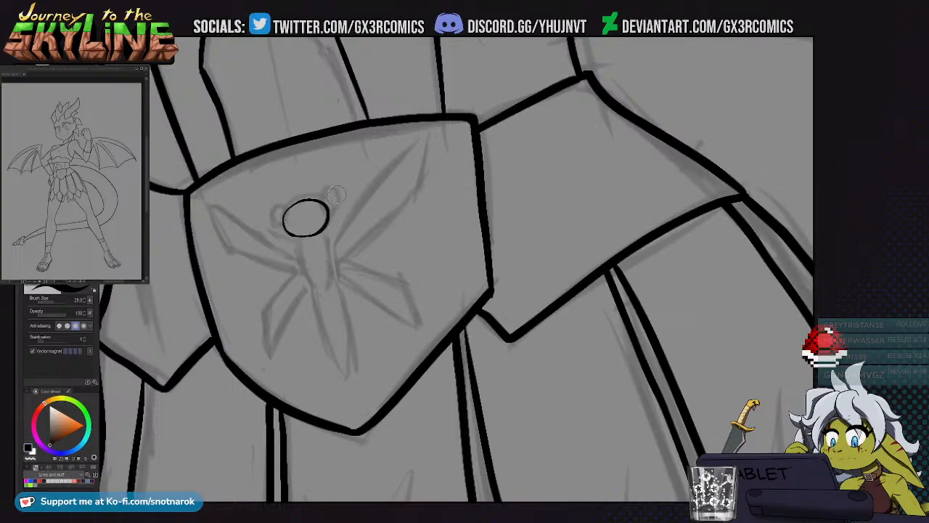
Ink a small round eye on each side of the dragonfly's head and erase the head line inside them
mouse_move(327, 193)
left_mouse_down()
mouse_move(322, 209)
mouse_move(328, 200)
left_mouse_up()
key("ctrl+z")
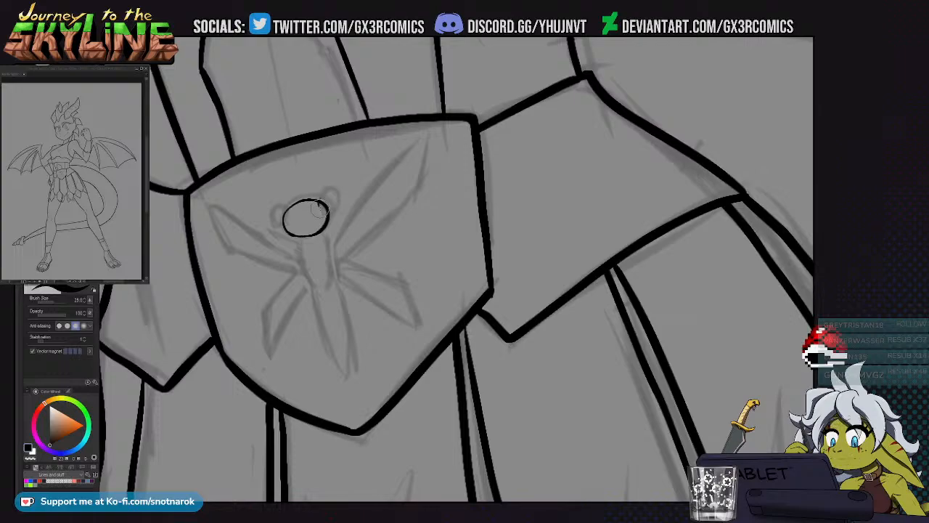
key("e")
left_click(324, 206)
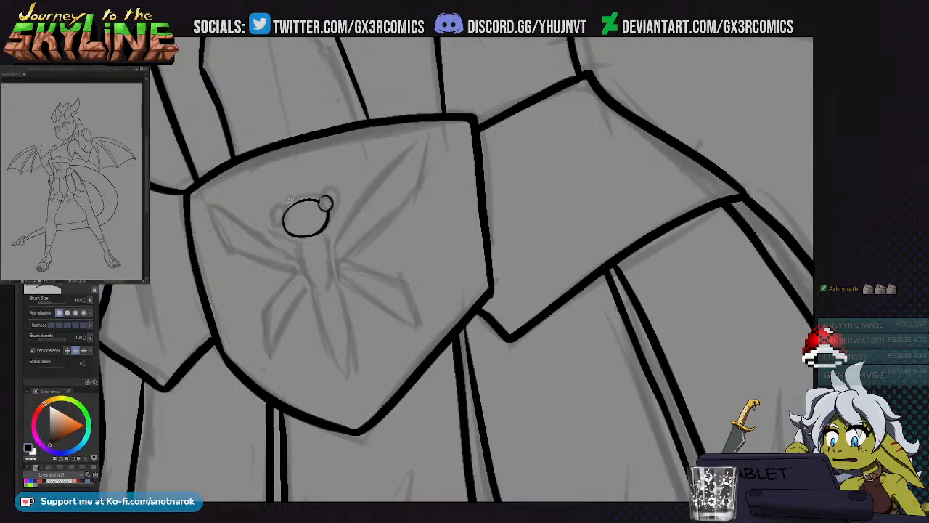
key("p")
left_click_drag(278, 207, 282, 213)
Ink the dragonfly's narrow thorax and its long pointed tail below the head
mouse_move(298, 248)
left_mouse_down()
mouse_move(289, 203)
mouse_move(303, 247)
left_mouse_up()
key("ctrl+z")
left_click_drag(291, 197, 303, 245)
left_click_drag(314, 195, 323, 238)
key("ctrl+z")
mouse_move(314, 188)
left_mouse_down()
mouse_move(323, 234)
mouse_move(308, 290)
mouse_move(334, 326)
left_mouse_up()
key("ctrl+z")
mouse_move(303, 245)
left_mouse_down()
mouse_move(303, 272)
mouse_move(333, 328)
mouse_move(340, 262)
left_mouse_up()
key("ctrl+z")
mouse_move(335, 332)
left_mouse_down()
mouse_move(324, 230)
mouse_move(321, 248)
left_mouse_up()
Ink the dragonfly's long upper wing reaching toward the plate's upper right corner
mouse_move(319, 196)
left_mouse_down()
mouse_move(330, 237)
mouse_move(415, 84)
mouse_move(411, 145)
left_mouse_up()
left_click_drag(335, 220, 399, 155)
key("ctrl+z")
left_click_drag(333, 217, 410, 145)
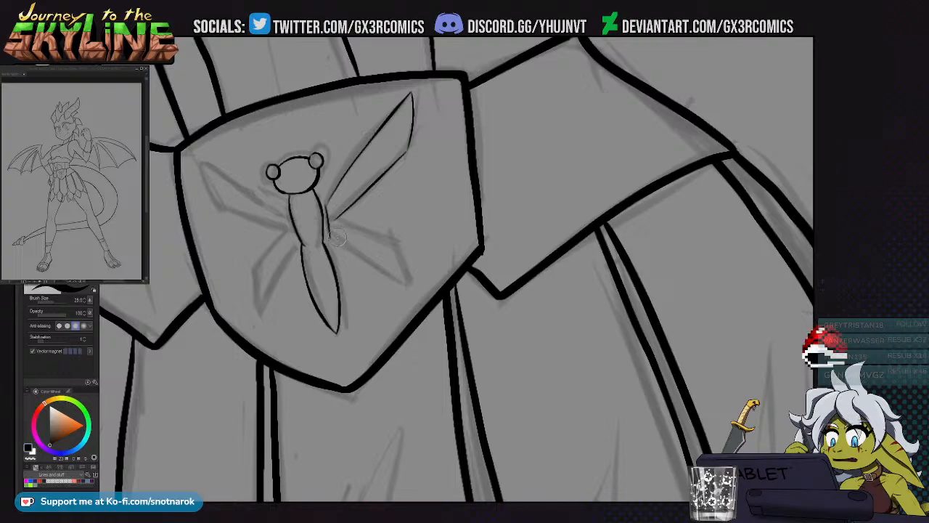
Ink the dragonfly's lower right wing and erase the excess line at its tip
left_click_drag(334, 235, 381, 267)
mouse_move(351, 228)
left_mouse_down()
mouse_move(404, 257)
mouse_move(392, 252)
left_mouse_up()
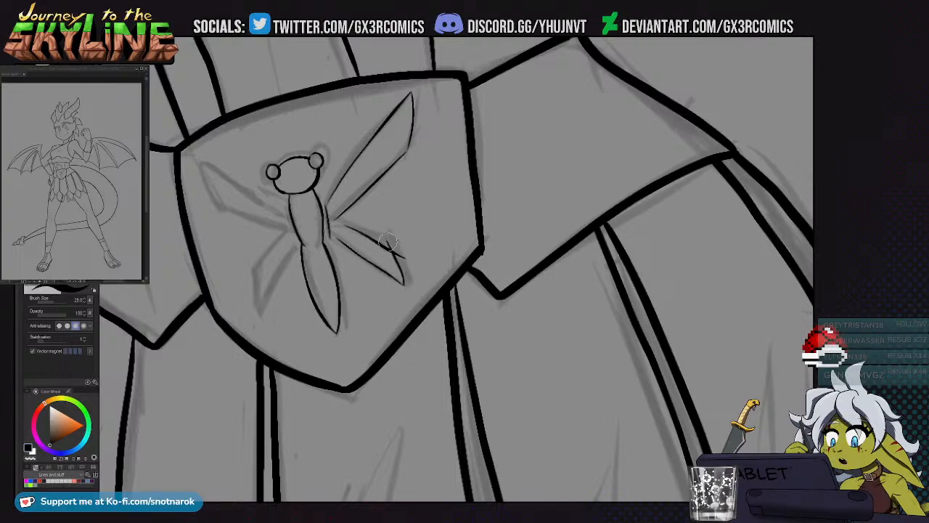
key("e")
key("p")
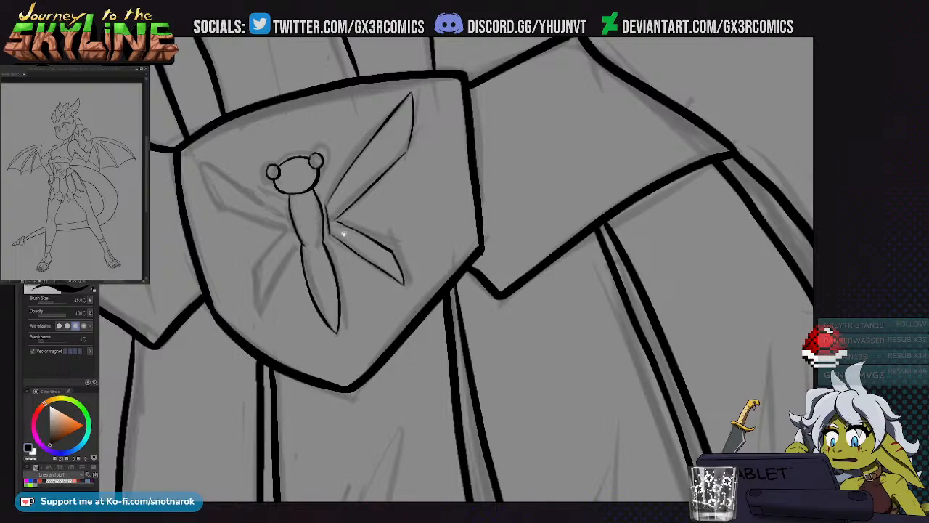
Ink the dragonfly's small lower left wing over the sketch
left_click_drag(346, 227, 379, 200)
left_click_drag(327, 221, 299, 280)
key("ctrl+z")
left_click_drag(331, 228, 305, 264)
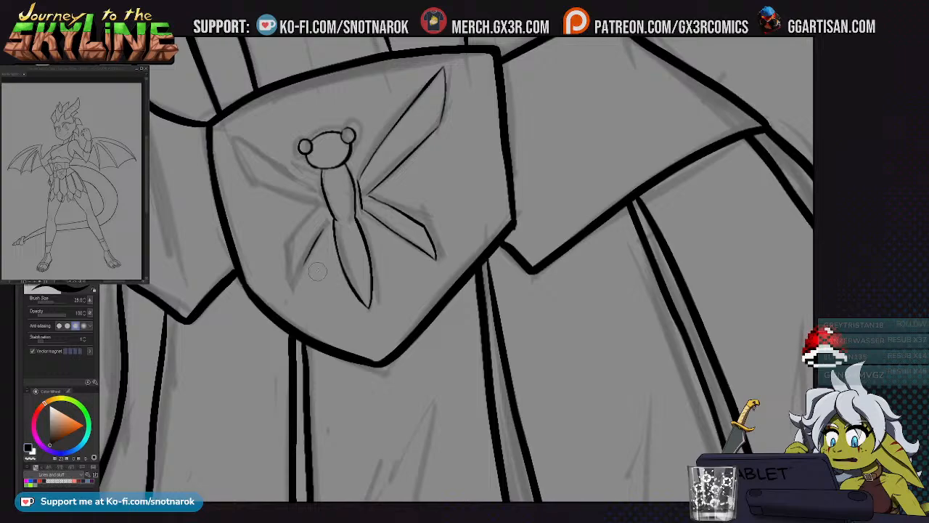
mouse_move(304, 265)
left_mouse_down()
mouse_move(294, 293)
mouse_move(288, 241)
mouse_move(321, 207)
mouse_move(319, 235)
mouse_move(320, 194)
mouse_move(235, 135)
left_mouse_up()
key("ctrl+z")
Ink the dragonfly's upper left wing, redoing its edge strokes until they follow the sketch
left_click_drag(317, 193, 263, 154)
key("ctrl+z")
left_click_drag(316, 193, 232, 131)
key("ctrl+z")
left_click_drag(320, 194, 240, 143)
key("ctrl+z")
left_click_drag(317, 196, 241, 139)
key("ctrl+z")
mouse_move(320, 192)
left_mouse_down()
mouse_move(233, 136)
mouse_move(247, 180)
left_mouse_up()
key("ctrl+z")
mouse_move(233, 138)
left_mouse_down()
mouse_move(255, 181)
mouse_move(320, 208)
left_mouse_up()
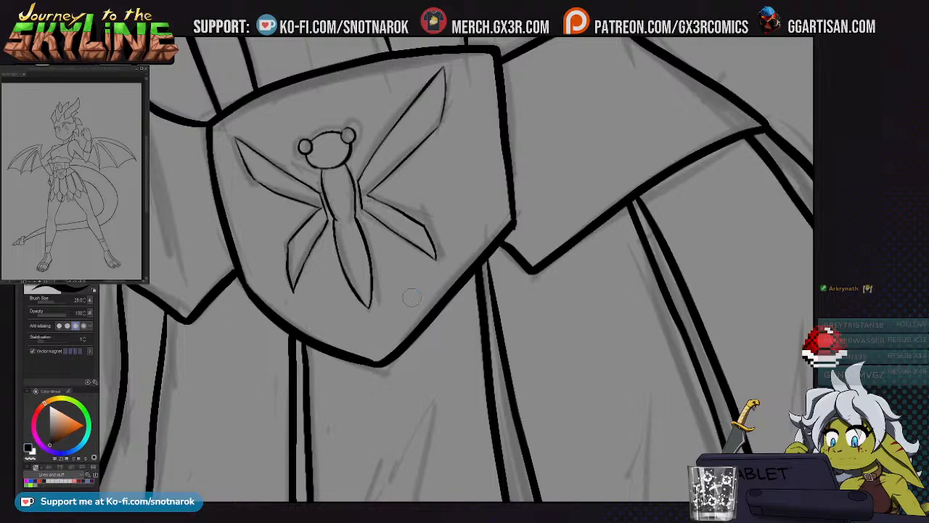
Ink a thin inner line just beneath the upper edge of the pointed panel that rises above the belt's emblem plate
scroll(392, 249, "up", 2)
left_click_drag(390, 315, 370, 234)
left_click_drag(328, 290, 355, 468)
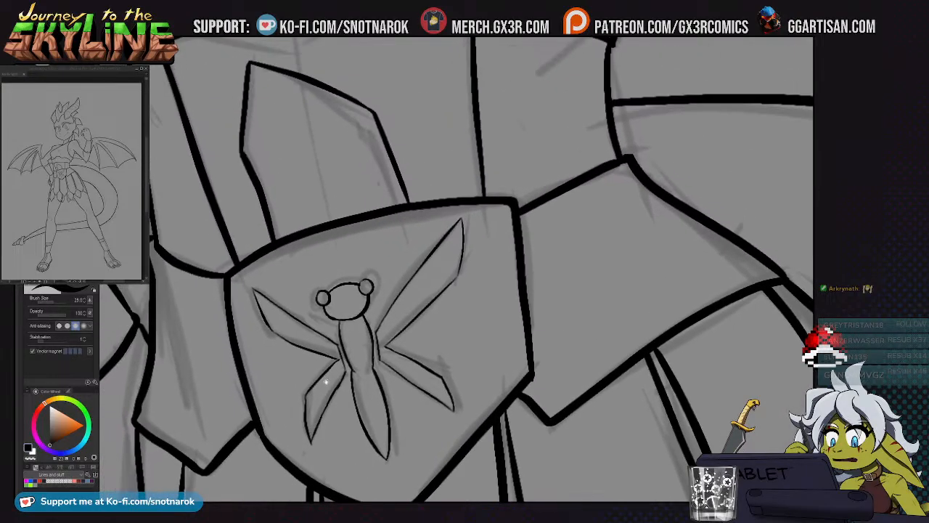
left_click_drag(332, 113, 356, 218)
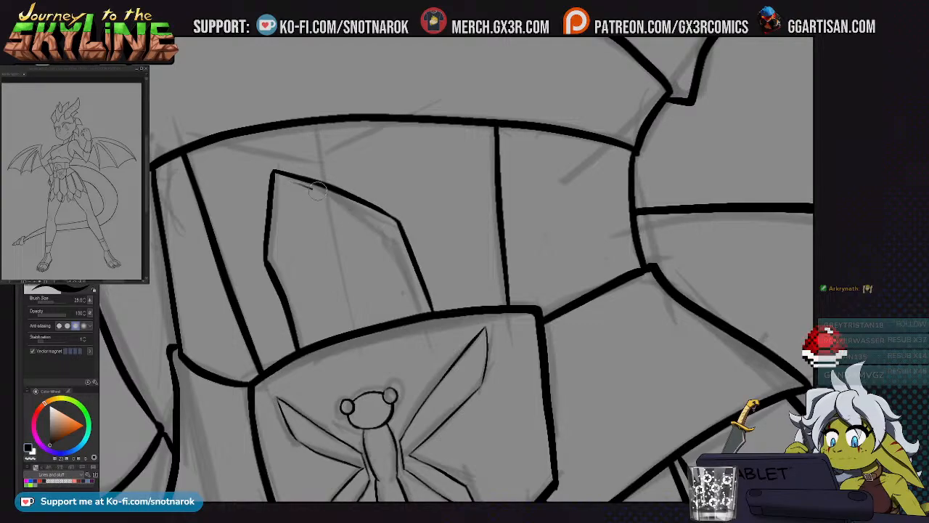
left_click_drag(333, 254, 410, 203)
left_click_drag(375, 301, 387, 179)
scroll(403, 219, "down", 4)
scroll(500, 180, "up", 4)
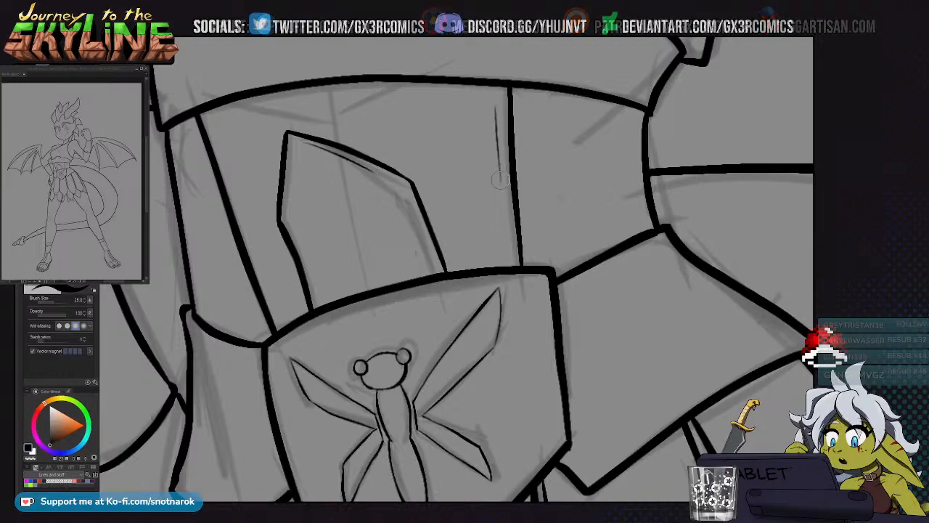
Ink a thin vertical detail line beside the waist wrap's right-hand seam, redoing the stroke until it sits well
left_click_drag(496, 112, 500, 200)
key("ctrl+z")
key("ctrl+z")
left_click_drag(496, 111, 500, 192)
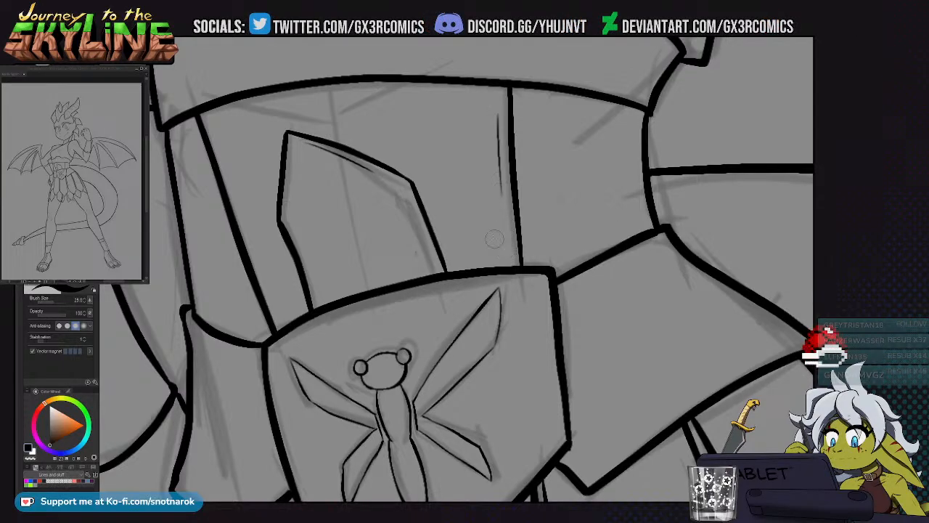
Ink short crease lines on the waist wrap, below its upper edge and on both sides of the pointed panel
scroll(498, 240, "up", 2)
mouse_move(324, 120)
left_mouse_down()
mouse_move(332, 212)
mouse_move(328, 180)
mouse_move(392, 144)
left_mouse_up()
key("ctrl+z")
key("ctrl+z")
key("e")
key("p")
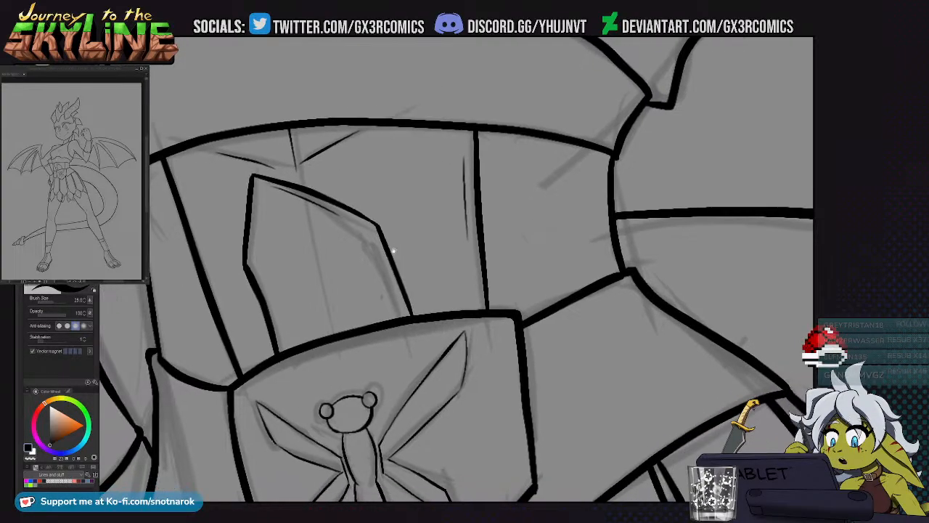
left_click_drag(390, 254, 428, 220)
left_click_drag(239, 286, 254, 288)
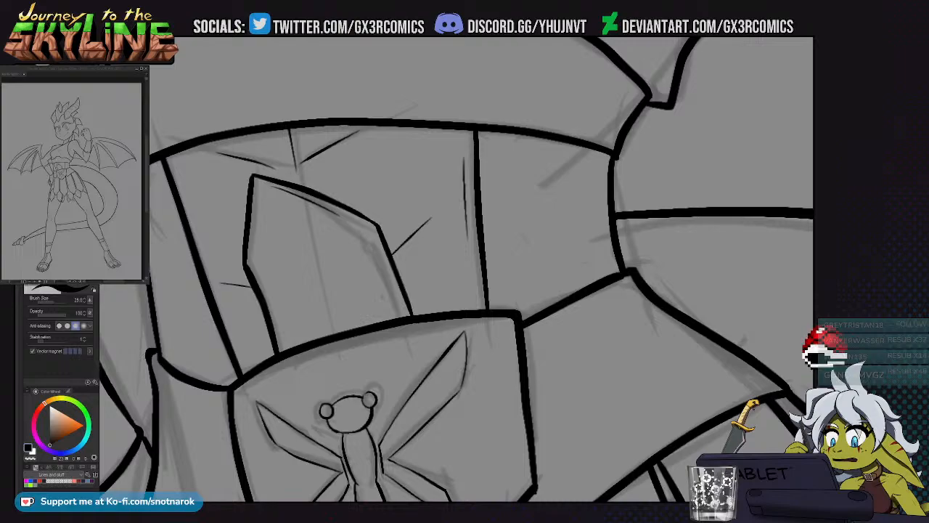
Ink a thin inner line along the right side of the pointed panel above the emblem plate
left_click_drag(441, 243, 392, 134)
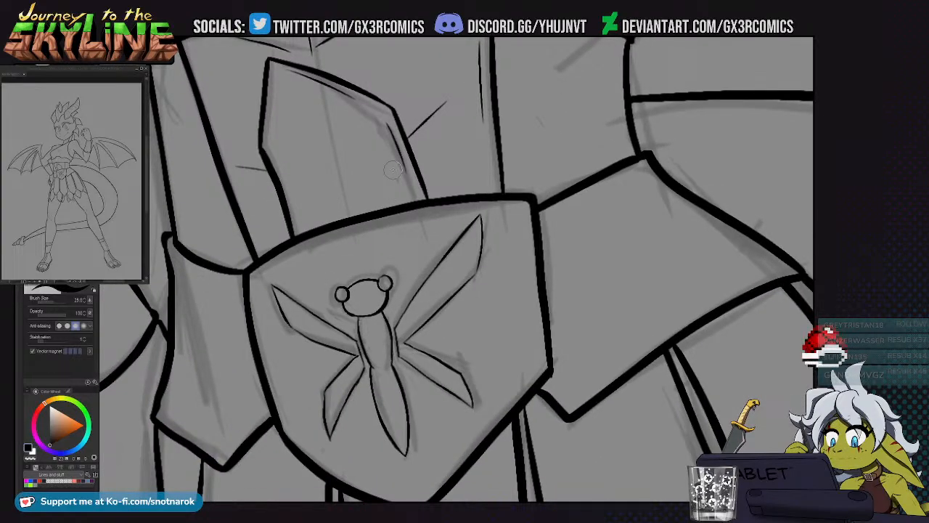
left_click_drag(373, 200, 412, 197)
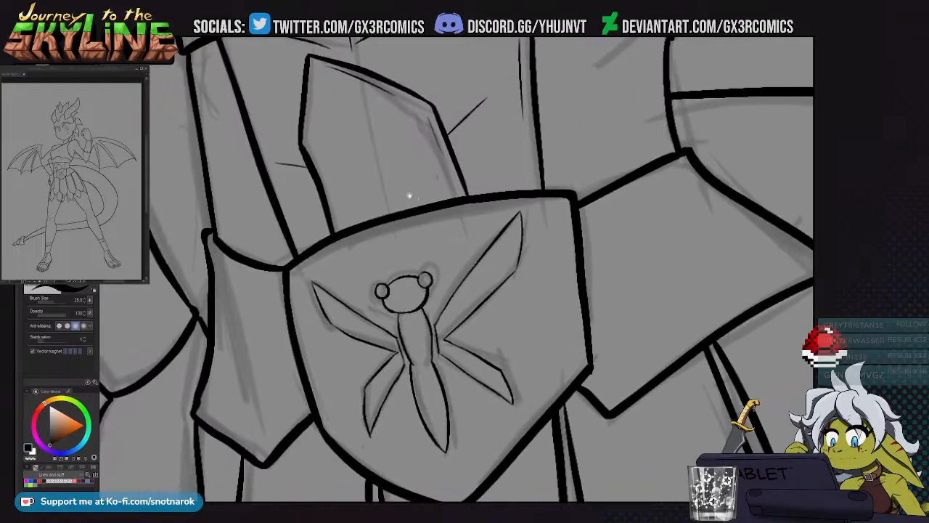
left_click_drag(385, 246, 413, 174)
scroll(472, 320, "down", 5)
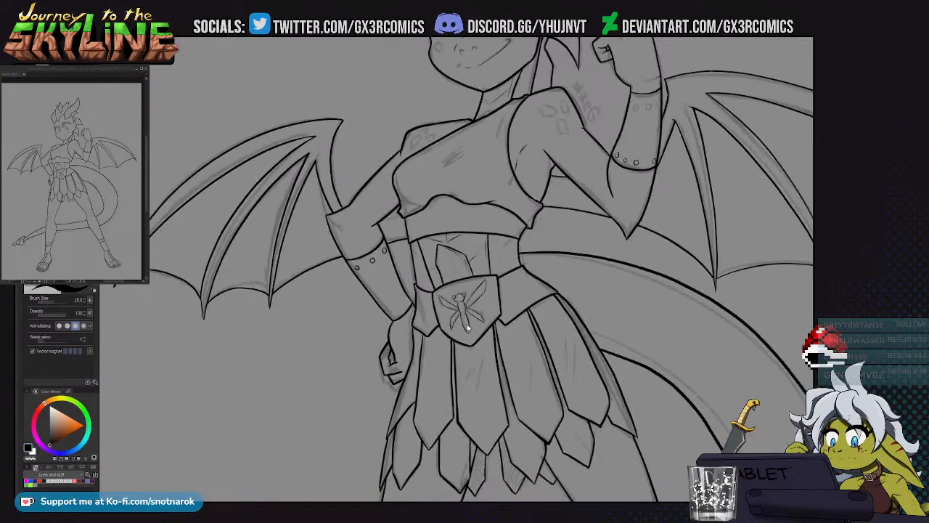
Ink the short crease in front of the ear fin and the diamond-shaped scales on both cheeks with the finer pen
left_click_drag(439, 349, 424, 412)
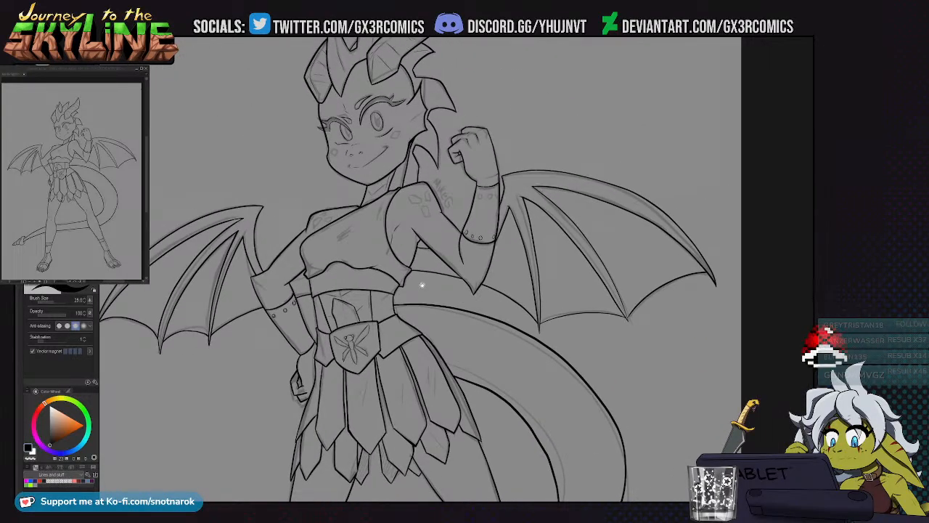
left_click_drag(421, 290, 414, 252)
left_click_drag(387, 299, 412, 244)
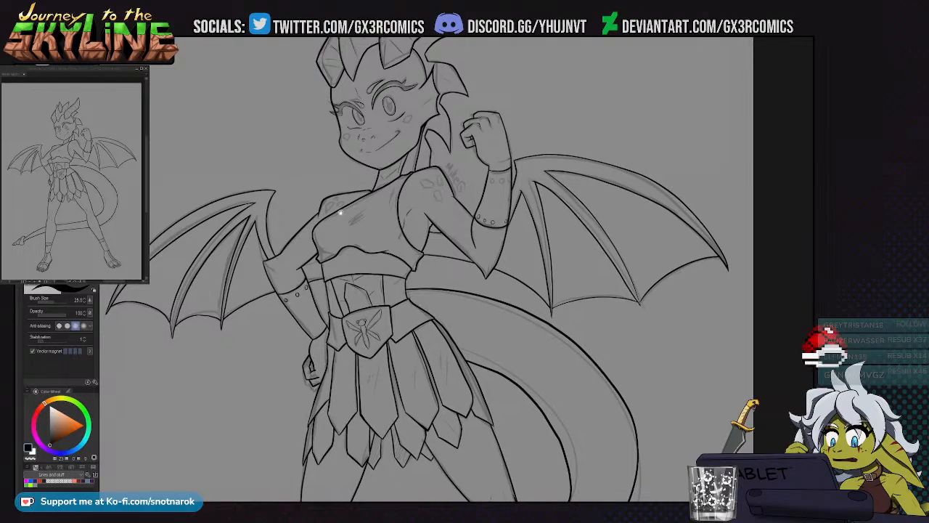
key("p")
scroll(427, 211, "up", 4)
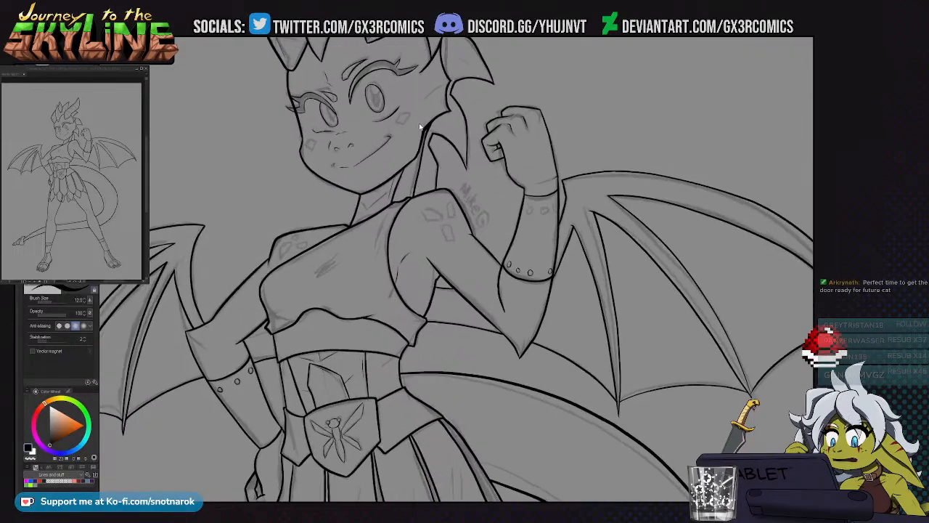
left_click_drag(428, 210, 418, 313)
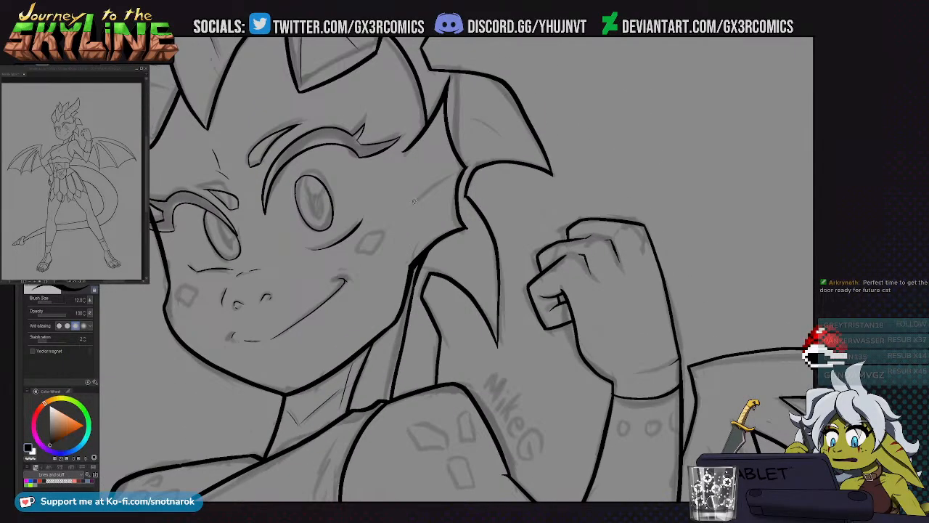
mouse_move(448, 179)
left_mouse_down()
mouse_move(431, 188)
mouse_move(506, 118)
left_mouse_up()
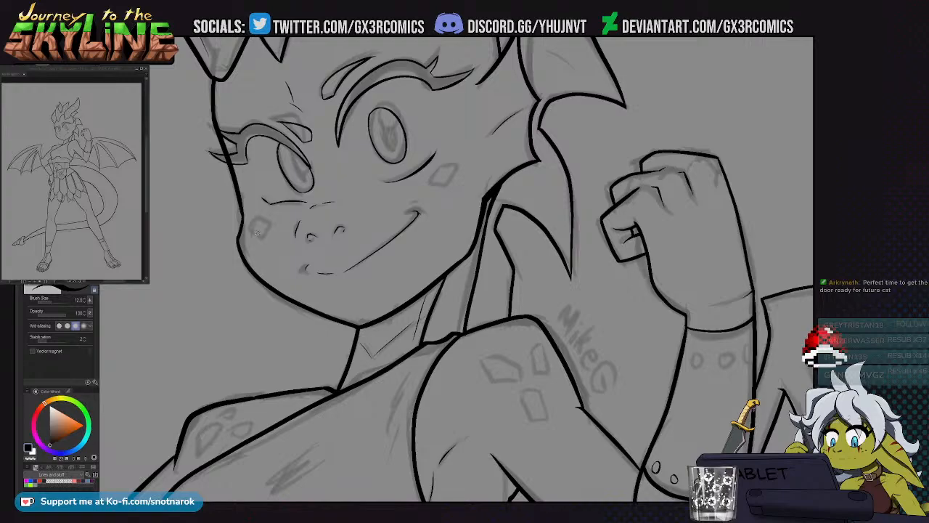
mouse_move(258, 221)
left_mouse_down()
mouse_move(264, 229)
mouse_move(250, 230)
mouse_move(256, 238)
mouse_move(264, 231)
left_mouse_up()
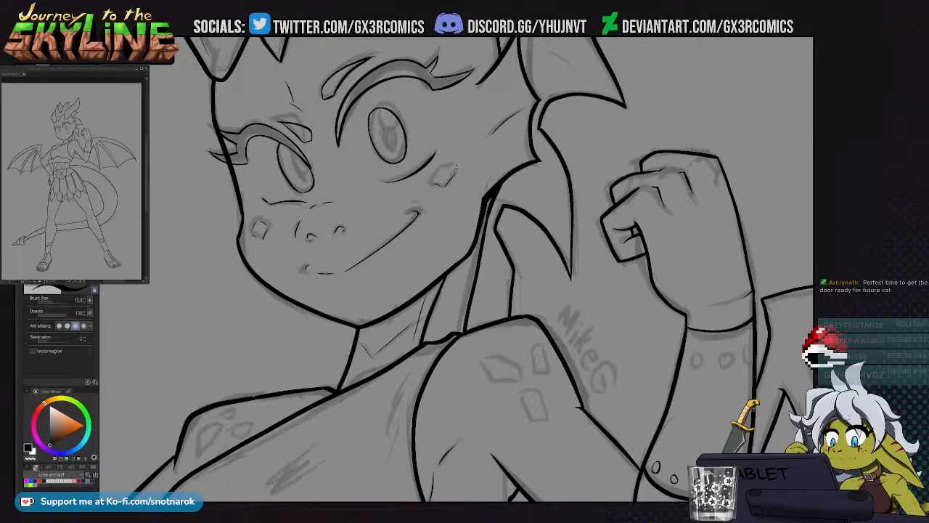
mouse_move(430, 184)
left_mouse_down()
mouse_move(445, 186)
mouse_move(439, 167)
mouse_move(458, 165)
left_mouse_up()
Ink the three angular scales on the shoulder of the raised arm over the sketch
left_click_drag(408, 200, 425, 270)
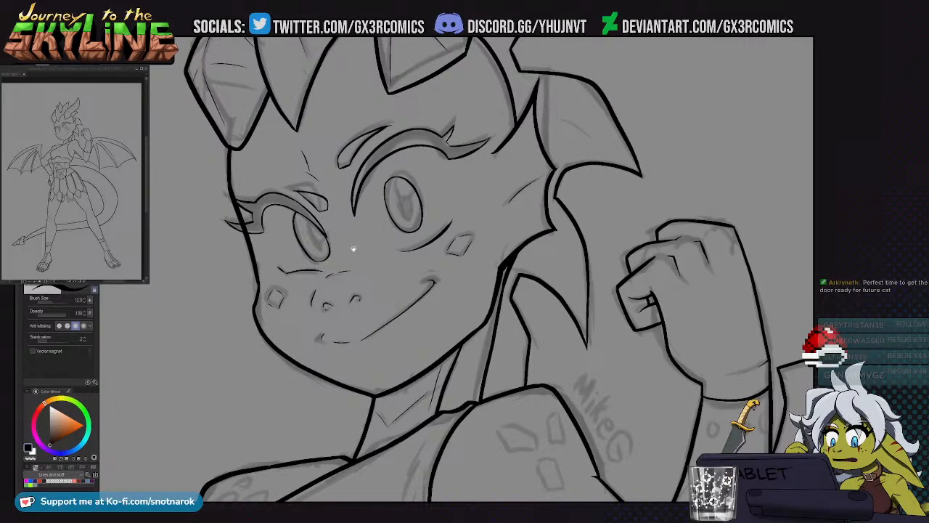
left_click_drag(358, 360, 330, 302)
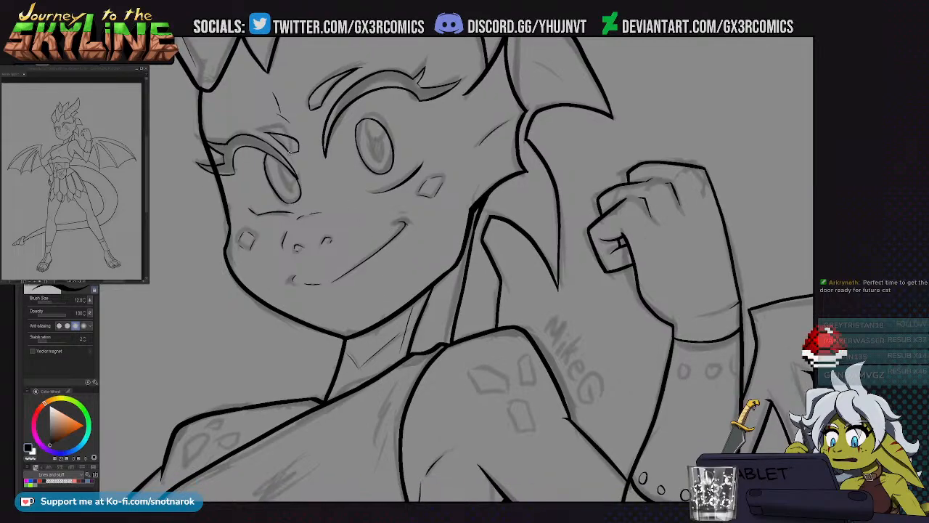
left_click_drag(371, 362, 357, 137)
mouse_move(335, 299)
left_mouse_down()
mouse_move(341, 261)
mouse_move(310, 279)
left_mouse_up()
left_click_drag(444, 146, 469, 135)
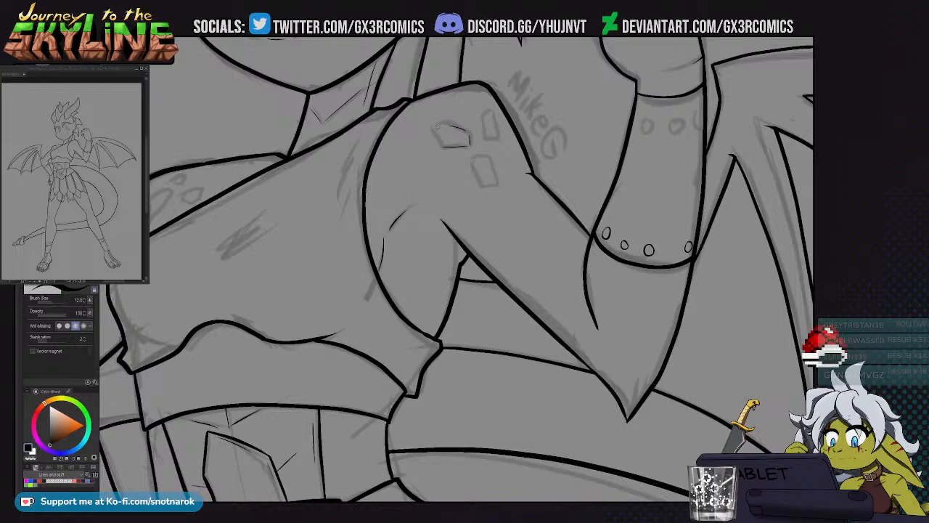
mouse_move(485, 116)
left_mouse_down()
mouse_move(487, 141)
mouse_move(499, 131)
left_mouse_up()
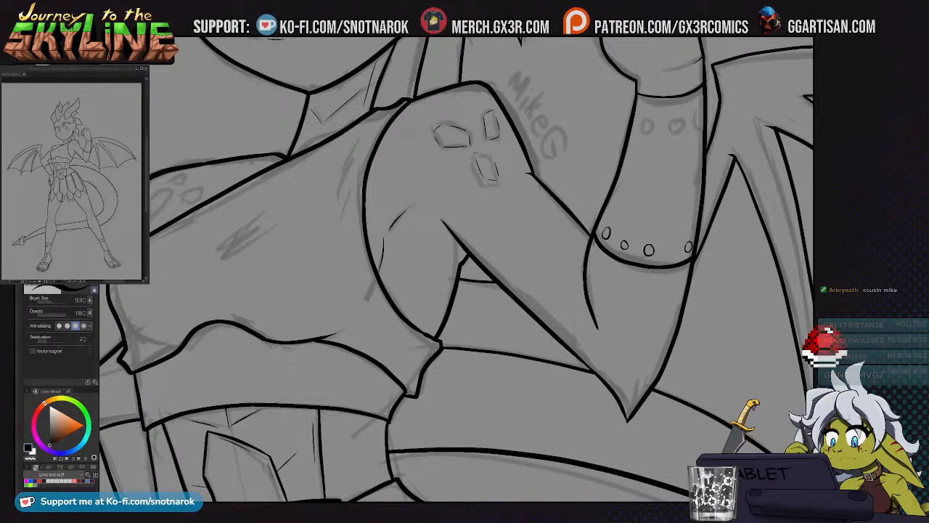
Ink fabric crease strokes on the chest and beside the armhole of the top, erasing the excess chest strokes
left_click_drag(259, 236, 360, 181)
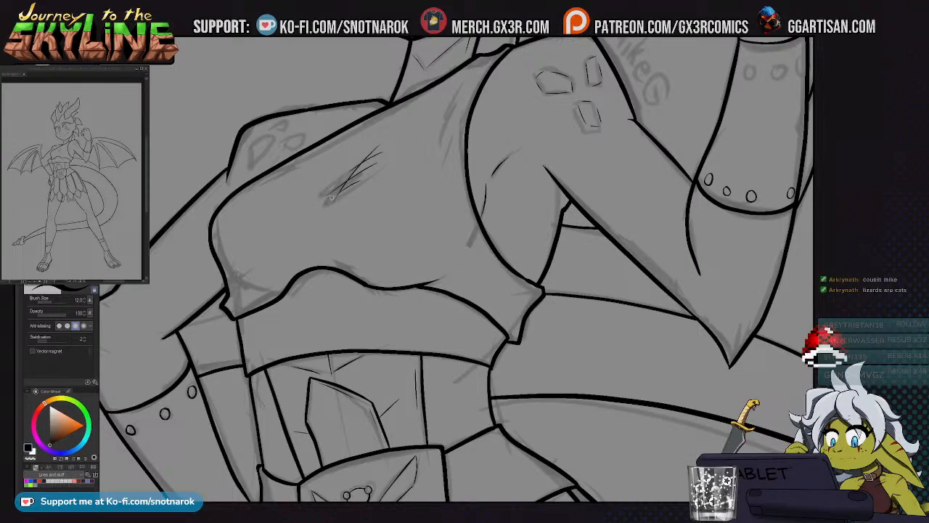
key("e")
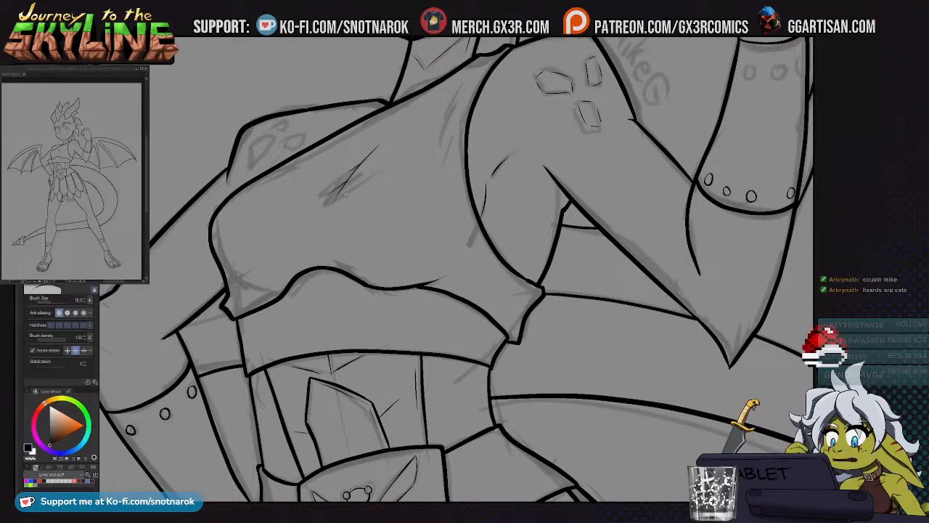
key("p")
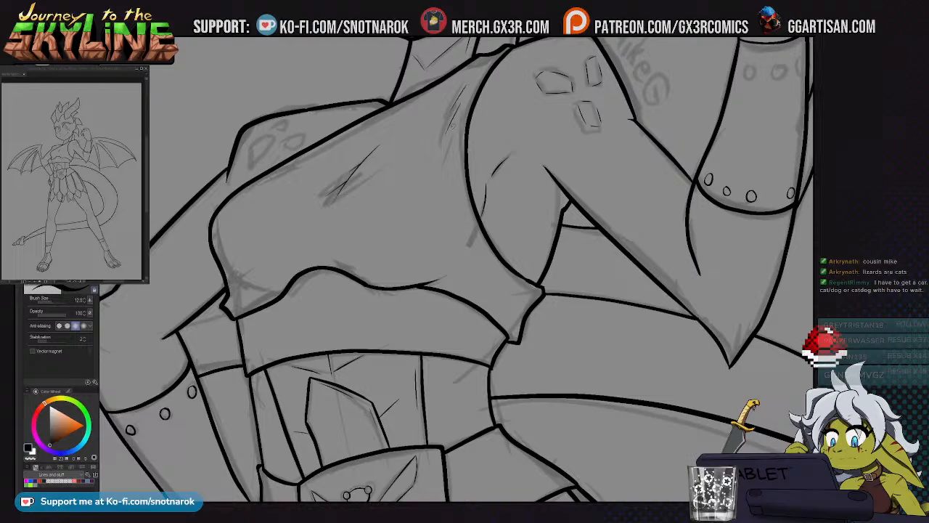
Ink two thin muscle contour lines along the upper part of the raised arm, between shoulder and elbow
scroll(440, 315, "down", 4)
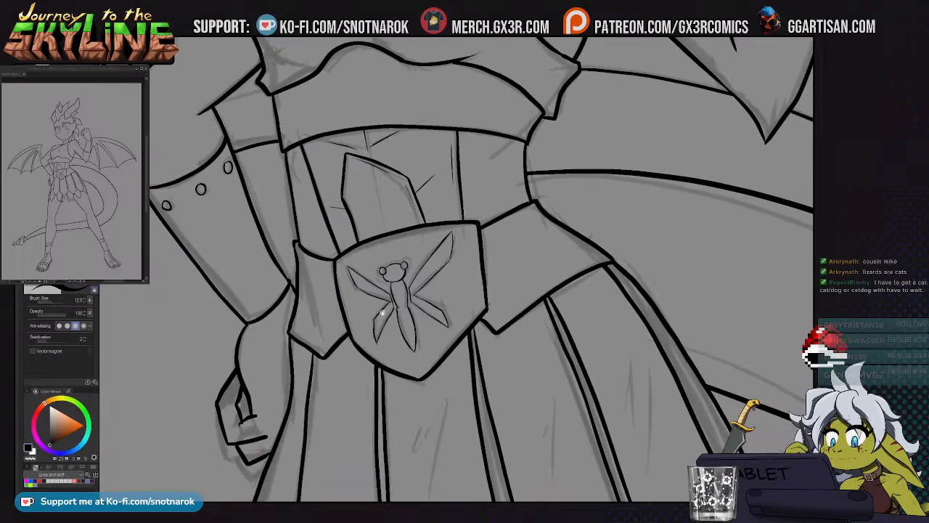
scroll(445, 145, "right", 2)
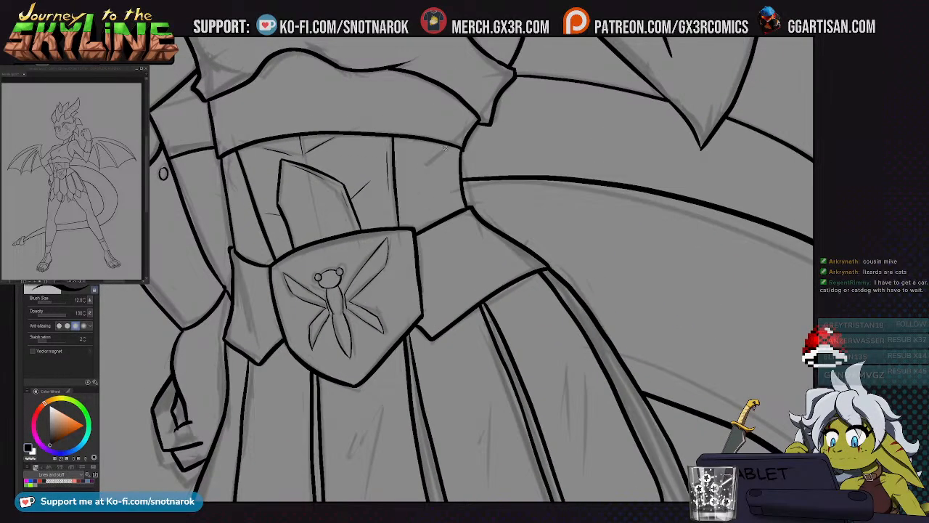
scroll(431, 162, "up", 2)
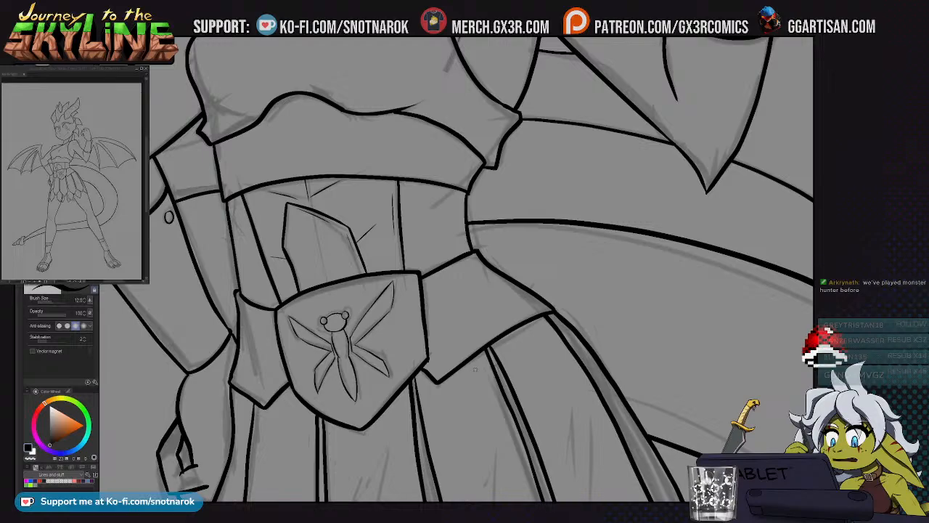
scroll(593, 209, "up", 5)
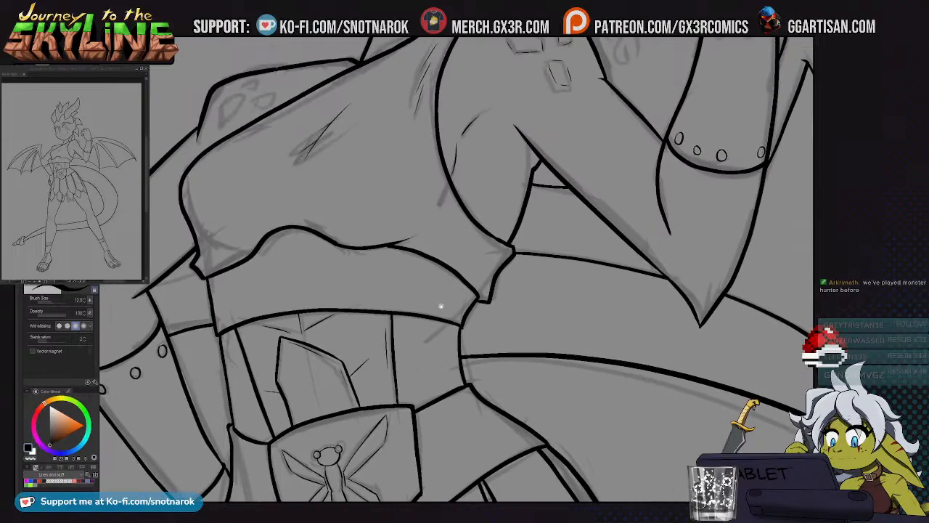
left_click_drag(498, 203, 532, 259)
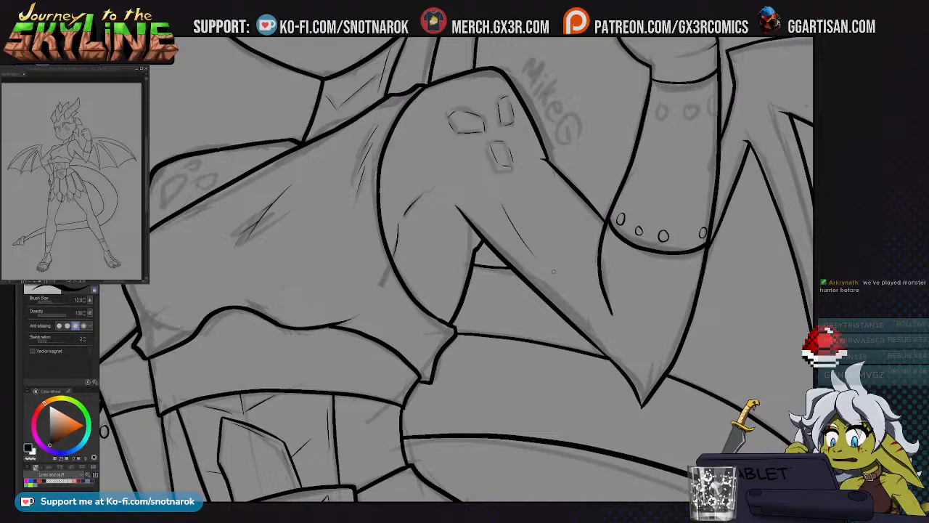
left_click_drag(594, 283, 534, 268)
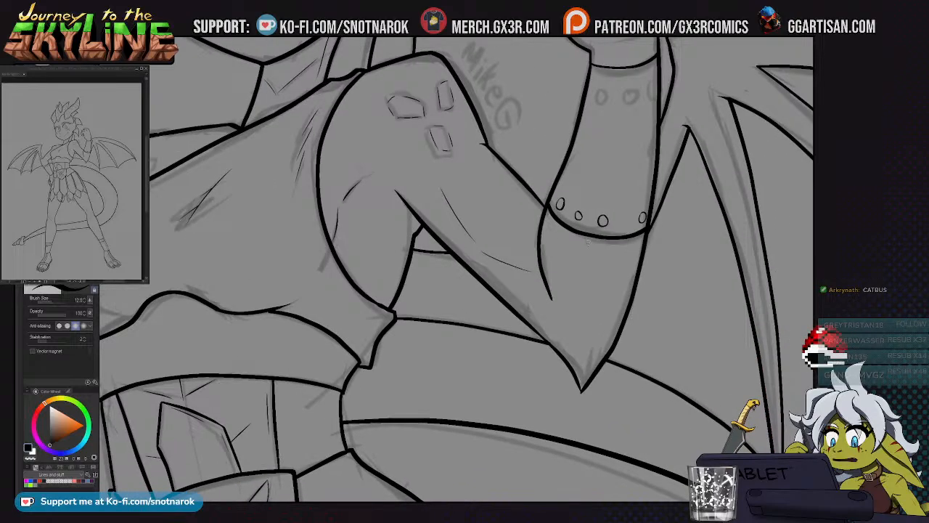
Ink a short contour line on the raised forearm between the bracer and the elbow, redoing the first stroke
left_click_drag(595, 248, 572, 298)
key("ctrl+z")
left_click_drag(600, 259, 572, 298)
Ink the three small scales on the shoulder of the lowered arm
left_click_drag(472, 313, 600, 353)
left_click_drag(444, 327, 545, 281)
left_click_drag(411, 323, 482, 201)
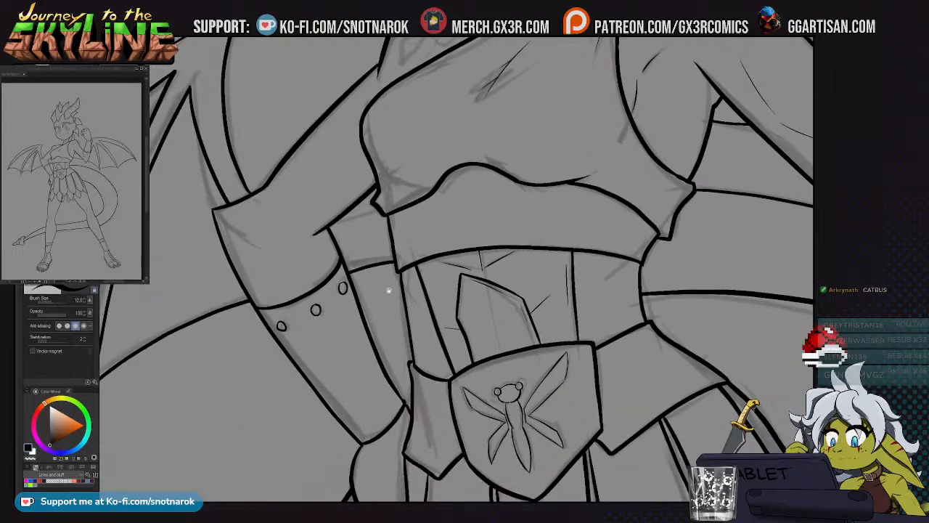
mouse_move(332, 218)
left_mouse_down()
mouse_move(390, 259)
mouse_move(378, 264)
left_mouse_up()
mouse_move(466, 188)
left_mouse_down()
mouse_move(411, 234)
mouse_move(363, 213)
left_mouse_up()
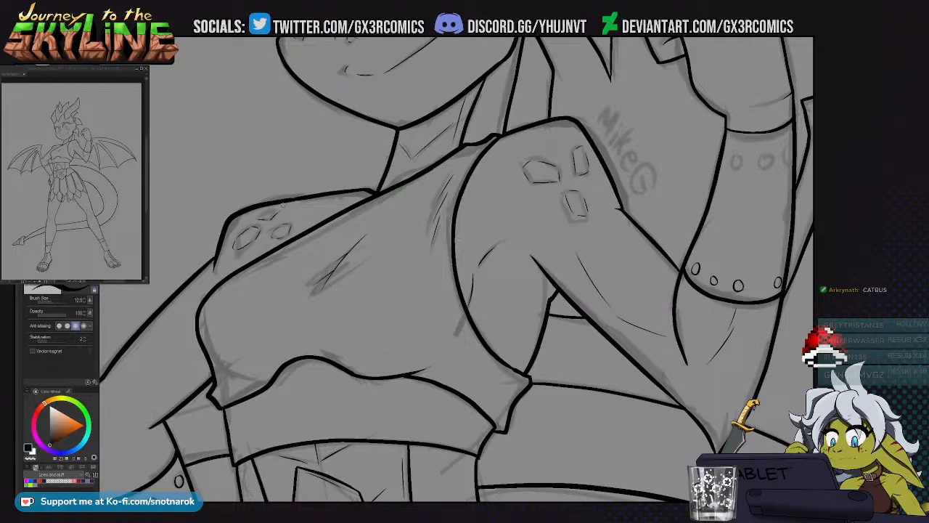
left_click_drag(259, 217, 279, 210)
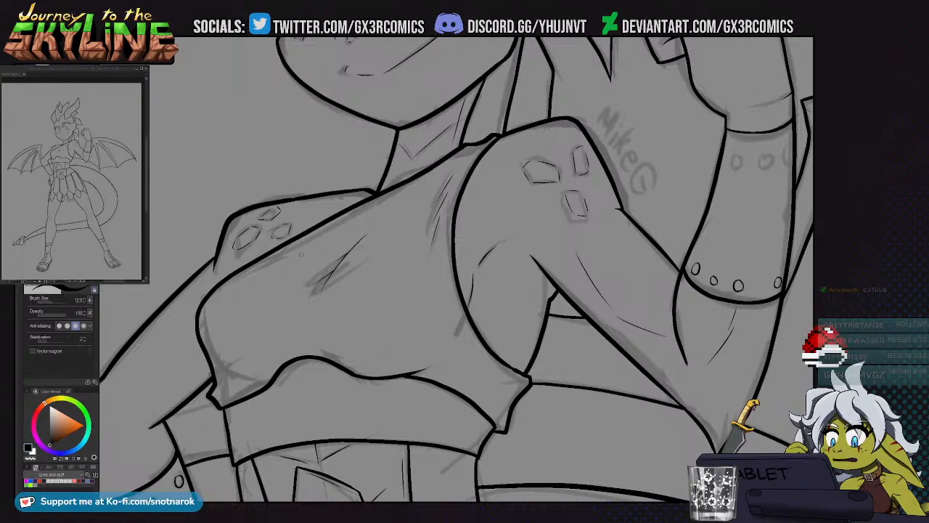
scroll(384, 300, "down", 3)
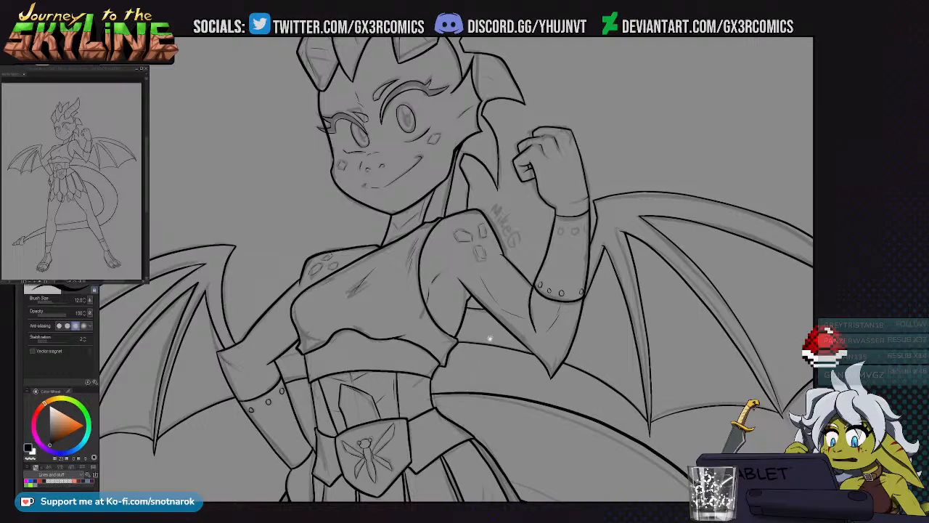
scroll(488, 341, "up", 3)
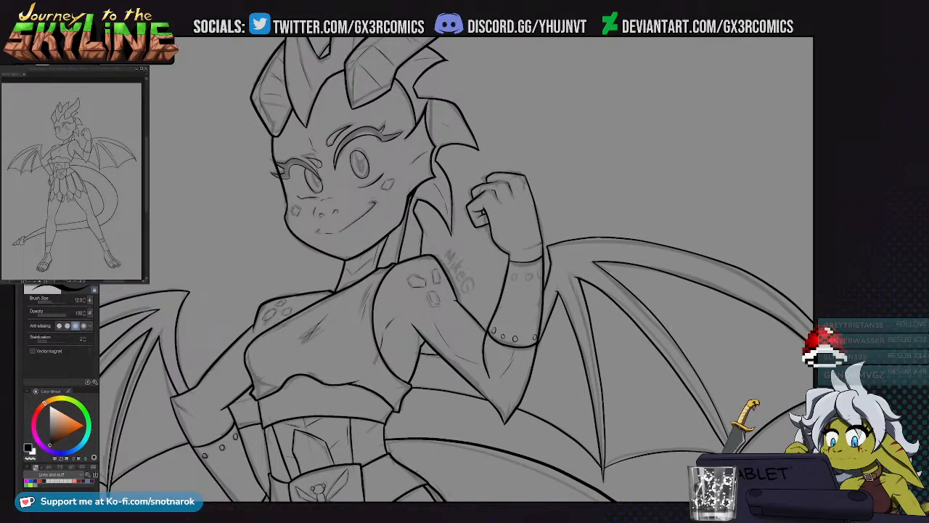
scroll(352, 360, "down", 2)
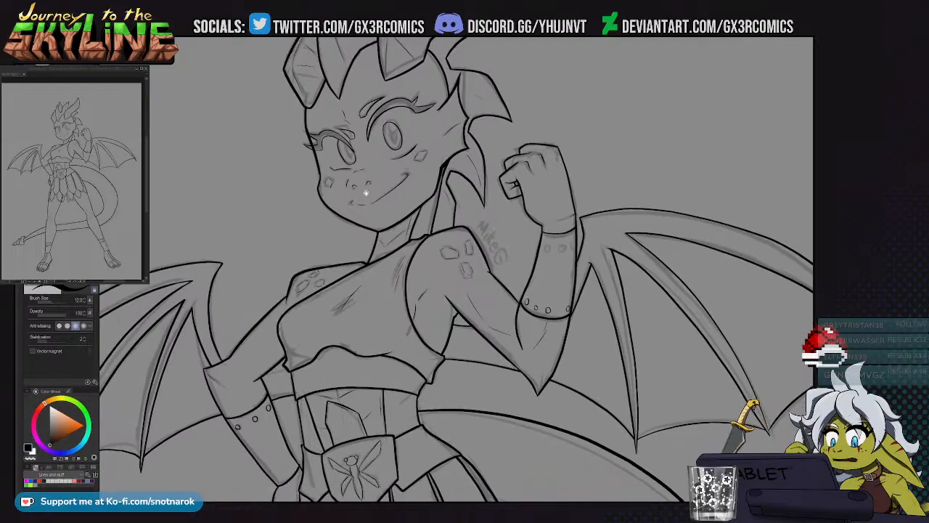
scroll(399, 274, "down", 1)
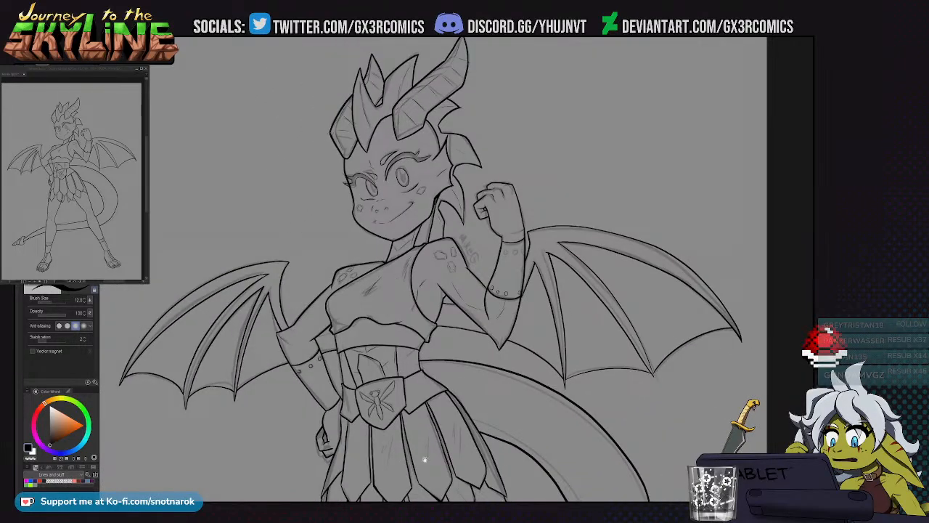
Examine the inked skirt, legs, belt and torso for line details that are still missing
left_click_drag(423, 448, 401, 360)
scroll(371, 200, "up", 2)
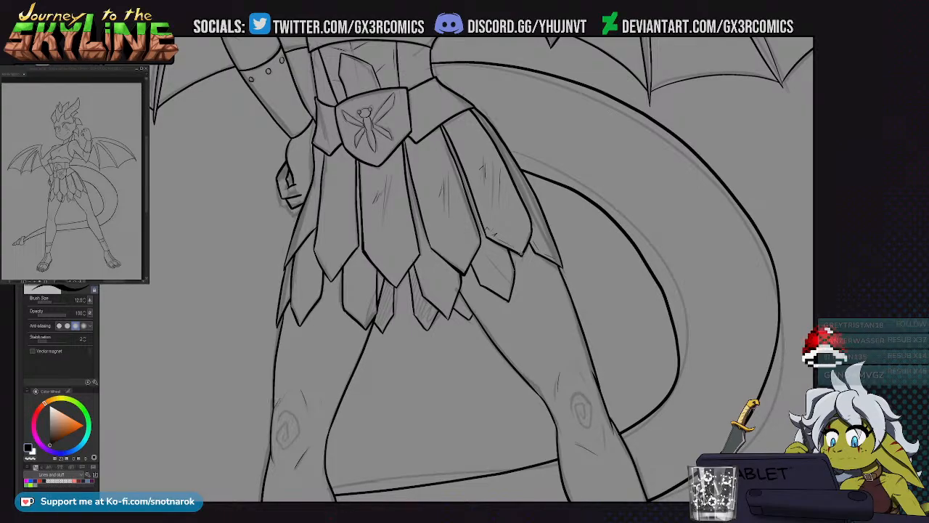
left_click_drag(503, 252, 504, 221)
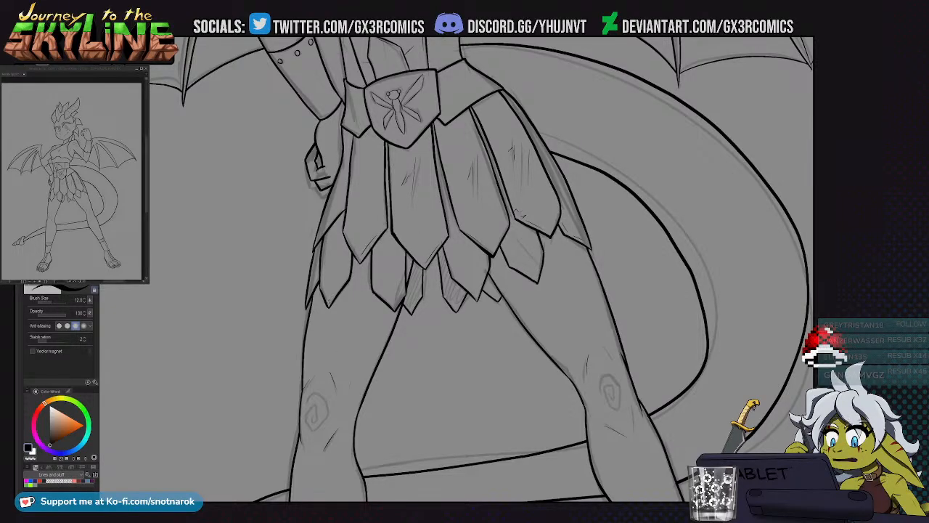
mouse_move(340, 281)
left_mouse_down()
mouse_move(356, 278)
mouse_move(330, 279)
left_mouse_up()
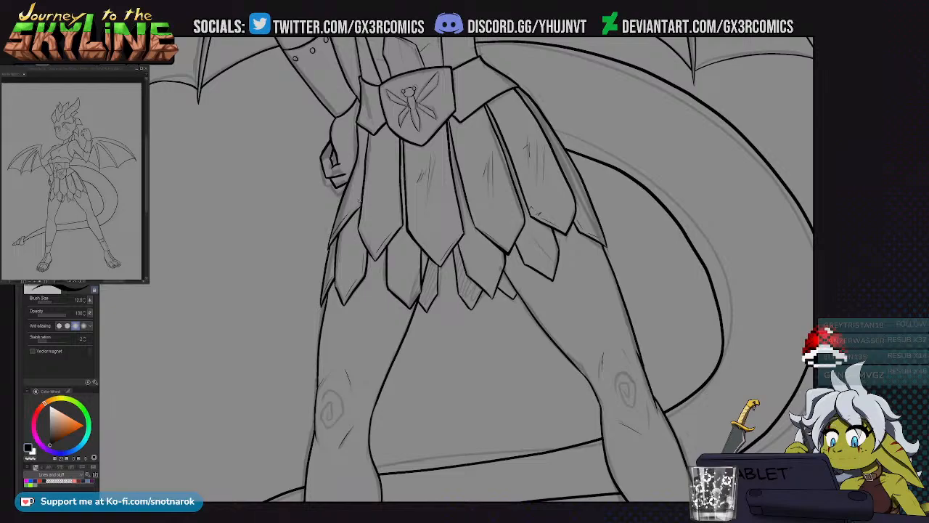
left_click_drag(540, 294, 479, 236)
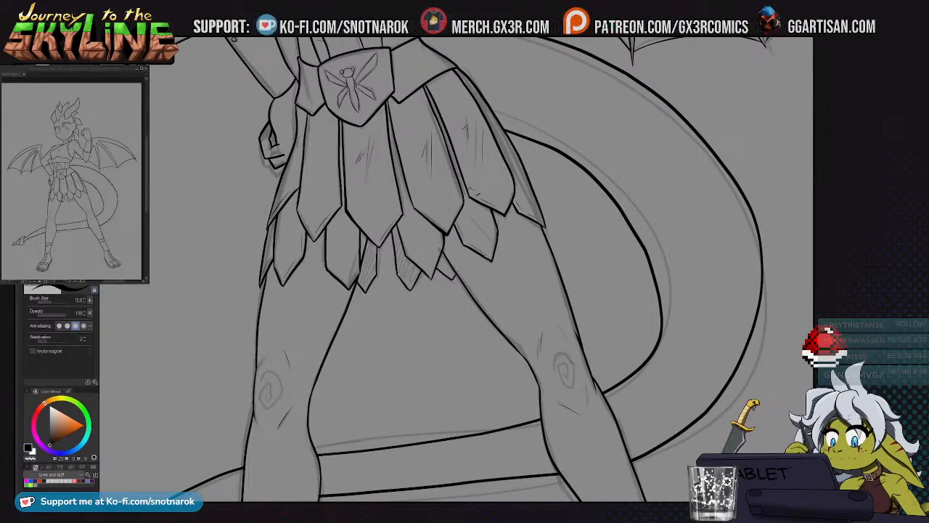
mouse_move(393, 187)
left_mouse_down()
mouse_move(381, 295)
mouse_move(392, 343)
mouse_move(437, 278)
left_mouse_up()
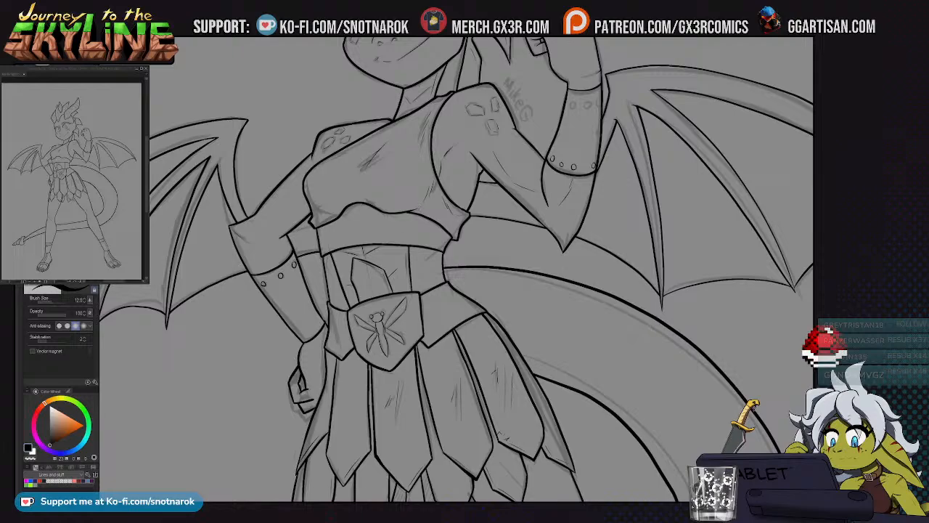
left_click_drag(373, 237, 407, 238)
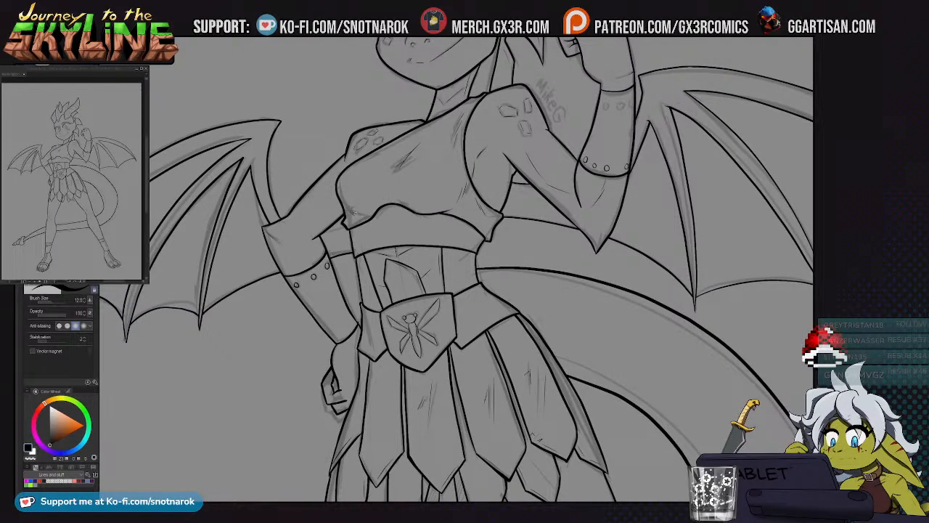
left_click_drag(349, 271, 364, 277)
key("ctrl+minus")
left_click_drag(431, 386, 385, 329)
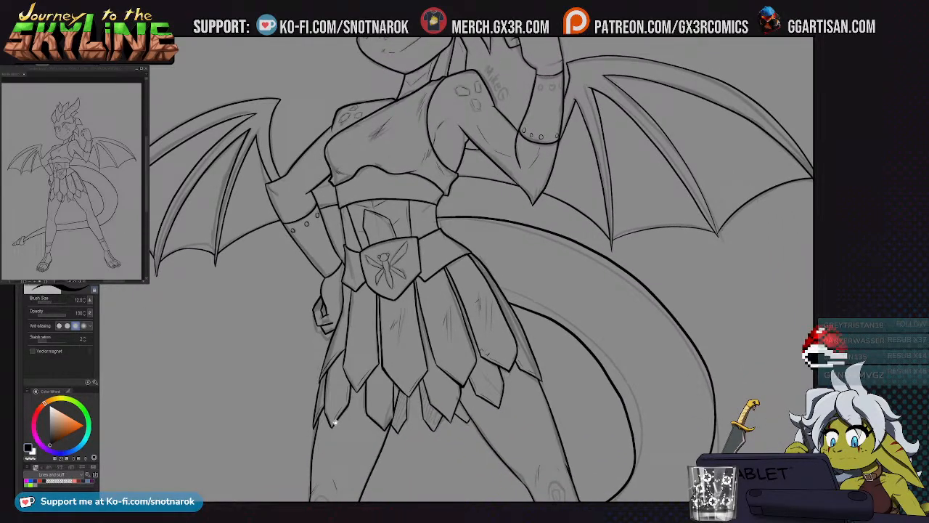
key("ctrl+plus")
key("ctrl+plus")
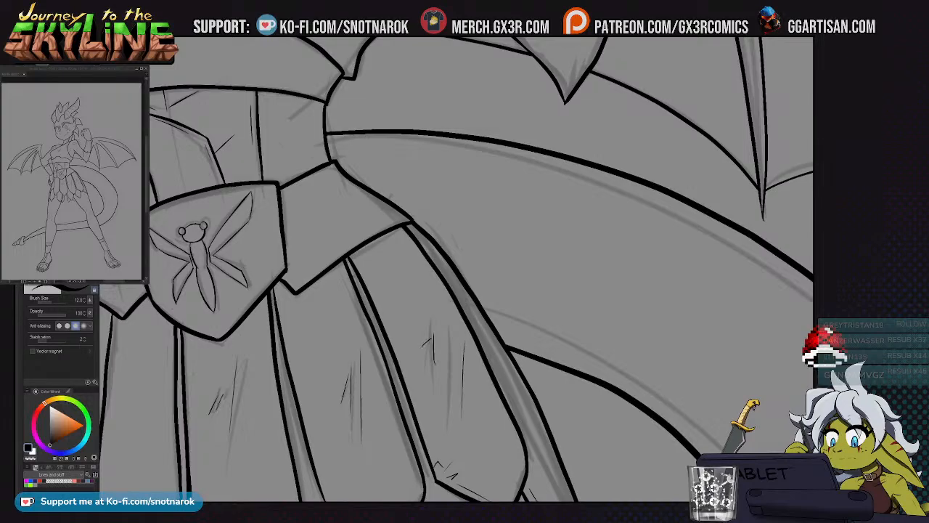
Select the second stud on the raised arm's bracer and adjust it with a scale/rotate transform
mouse_move(459, 120)
left_mouse_down()
mouse_move(423, 244)
mouse_move(442, 300)
left_mouse_up()
left_click_drag(437, 130, 404, 189)
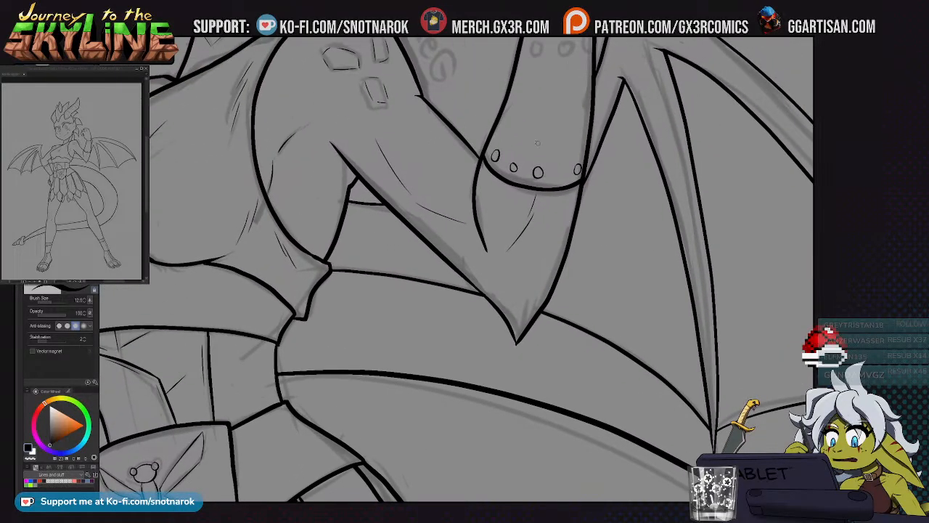
key("m")
left_click_drag(506, 154, 523, 165)
key("ctrl+t")
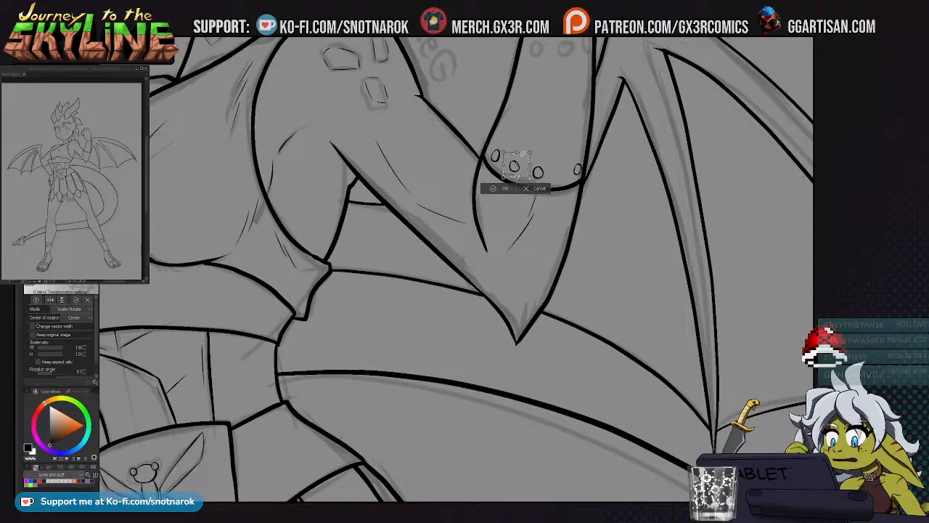
key("Return")
key("p")
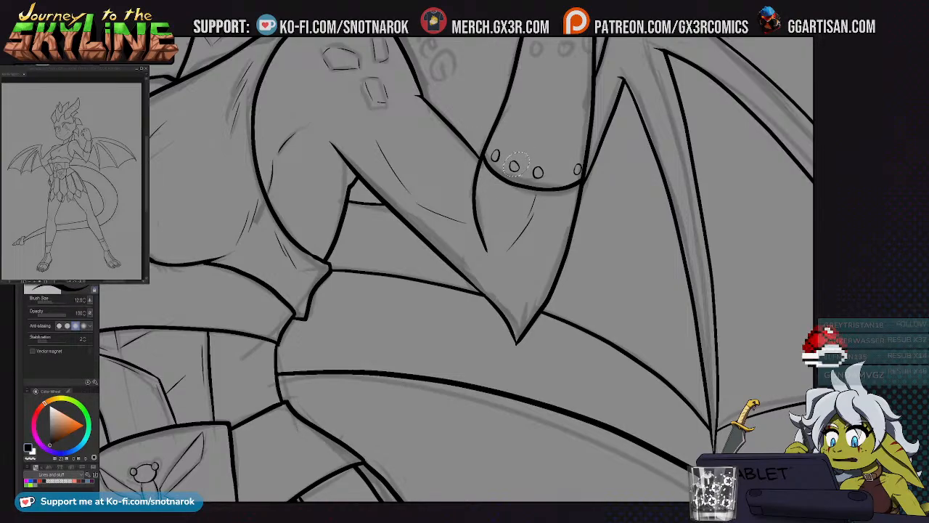
key("ctrl+d")
Ink the missing round stud in the gap before the last stud on the raised arm's bracer, redoing the stroke
left_click_drag(556, 169, 564, 173)
key("ctrl+z")
key("ctrl+z")
left_click_drag(482, 196, 475, 266)
scroll(474, 266, "down", 3)
scroll(472, 266, "up", 3)
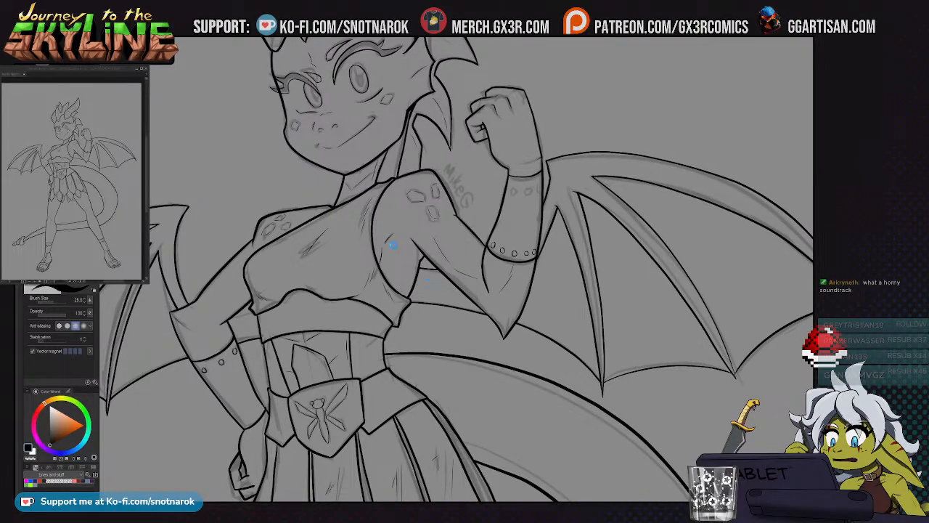
Create a new raster layer for the eye details and reduce the brush size to 70
key("e")
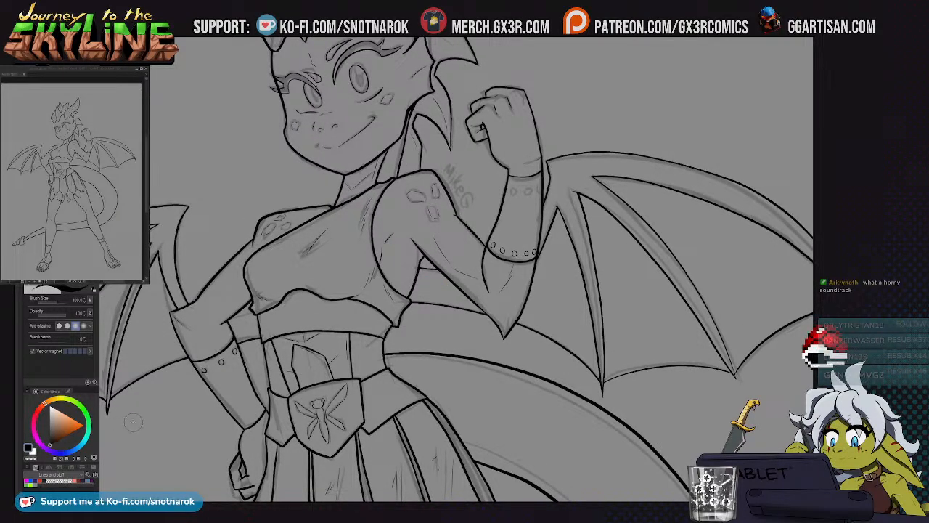
key("ctrl+shift+n")
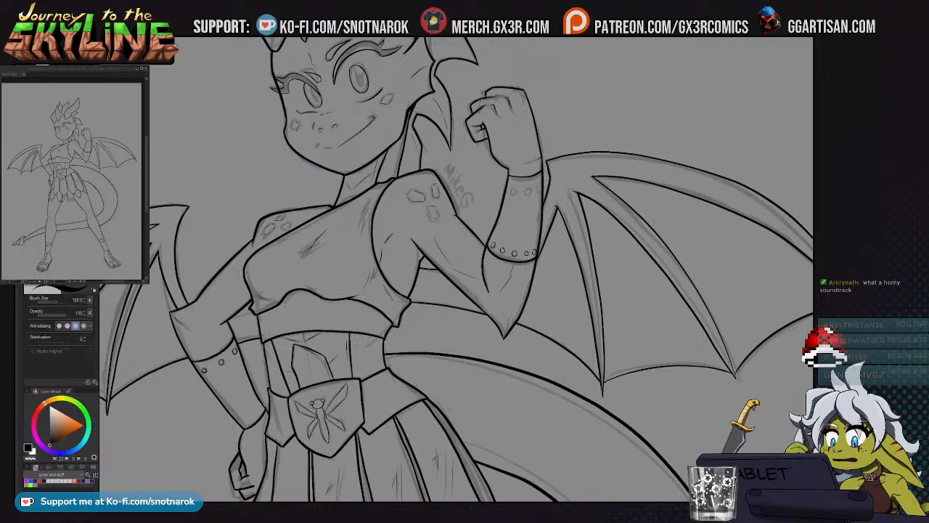
scroll(358, 78, "up", 10)
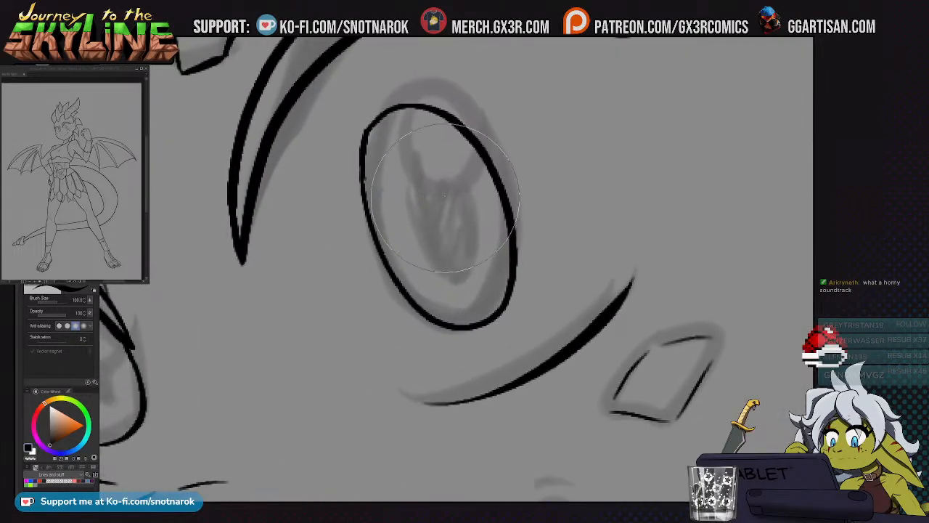
key("bracketleft")
key("bracketleft")
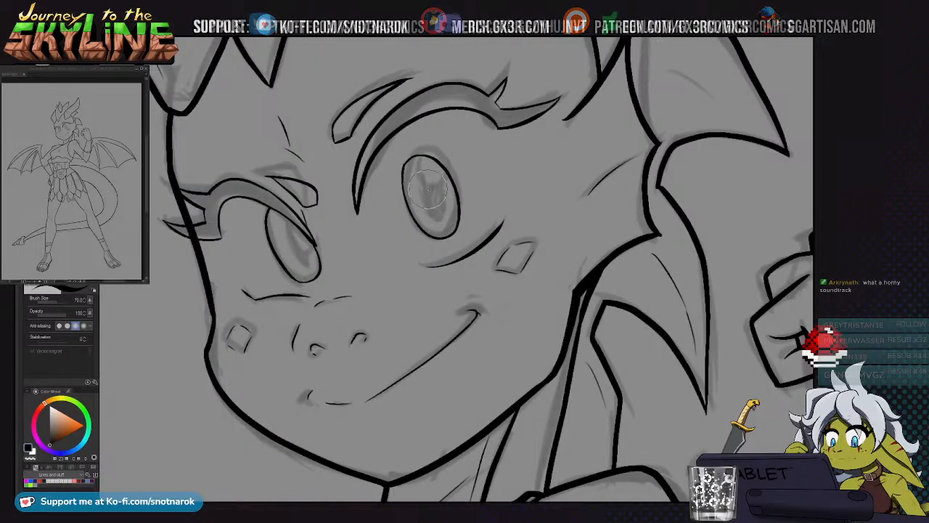
Try painting a solid black oval pupil inside the iris of the larger, nearer eye
left_click_drag(424, 182, 438, 215)
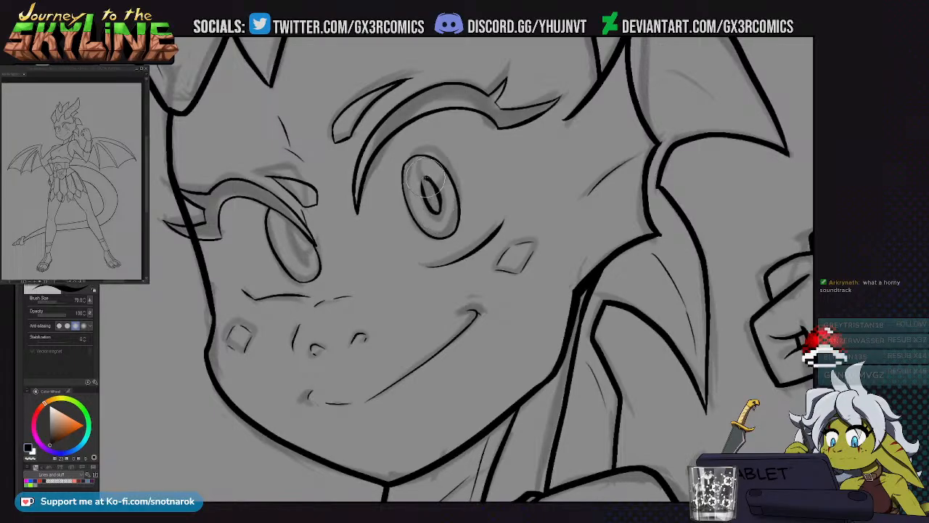
mouse_move(423, 181)
left_mouse_down()
mouse_move(435, 211)
mouse_move(427, 184)
left_mouse_up()
key("w")
left_click(303, 213)
key("p")
left_click_drag(295, 207, 312, 236)
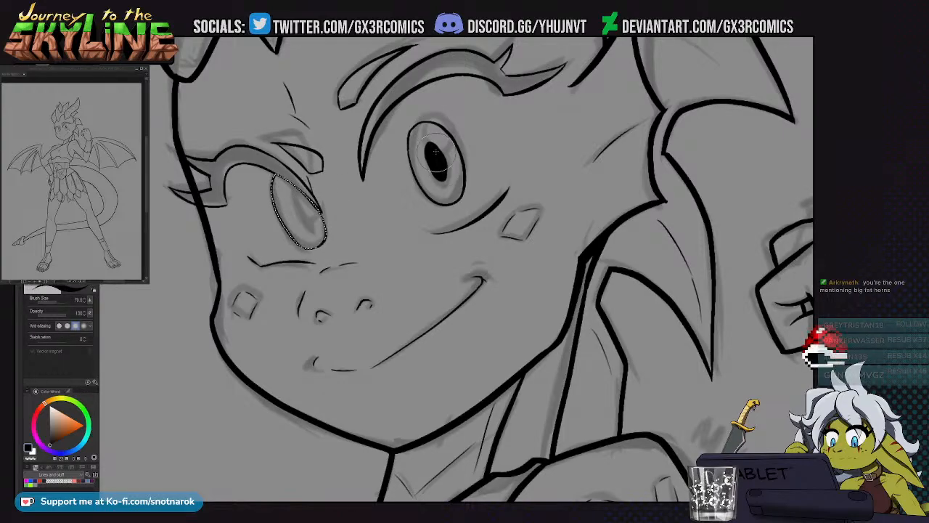
key("ctrl+d")
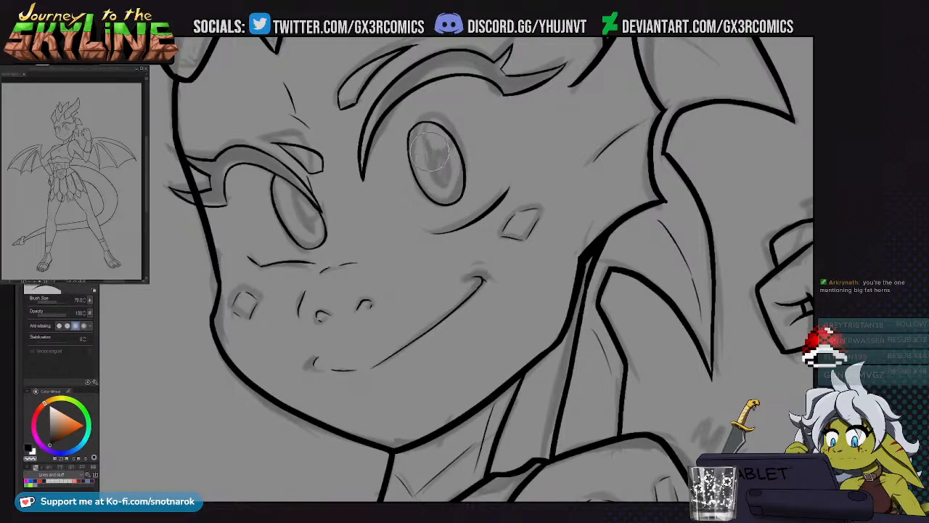
Paint a pointed vertical slit pupil in solid black inside the iris of the larger, nearer eye
key("c")
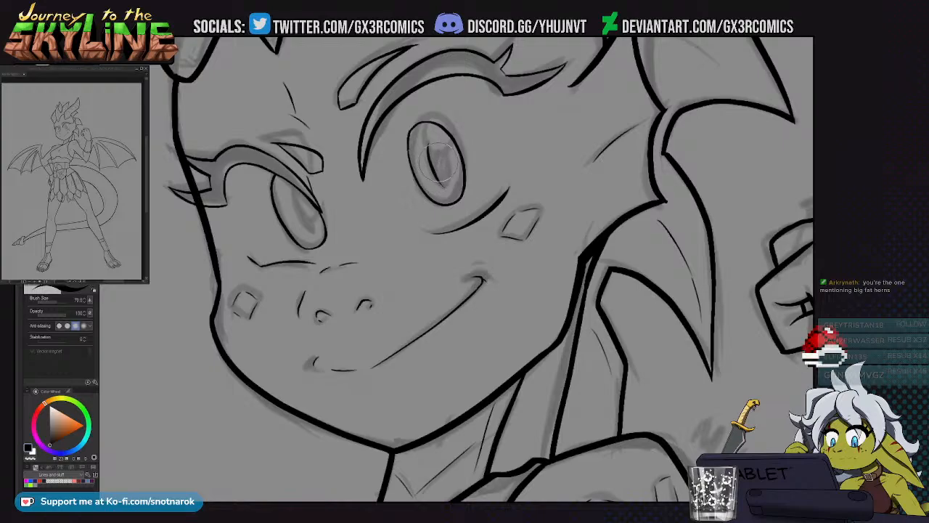
scroll(436, 169, "up", 1)
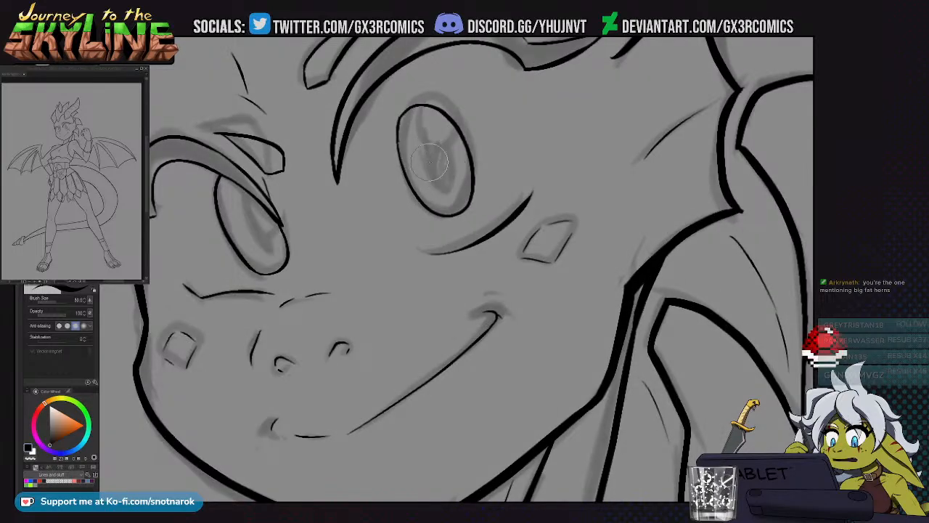
left_click_drag(420, 137, 421, 153)
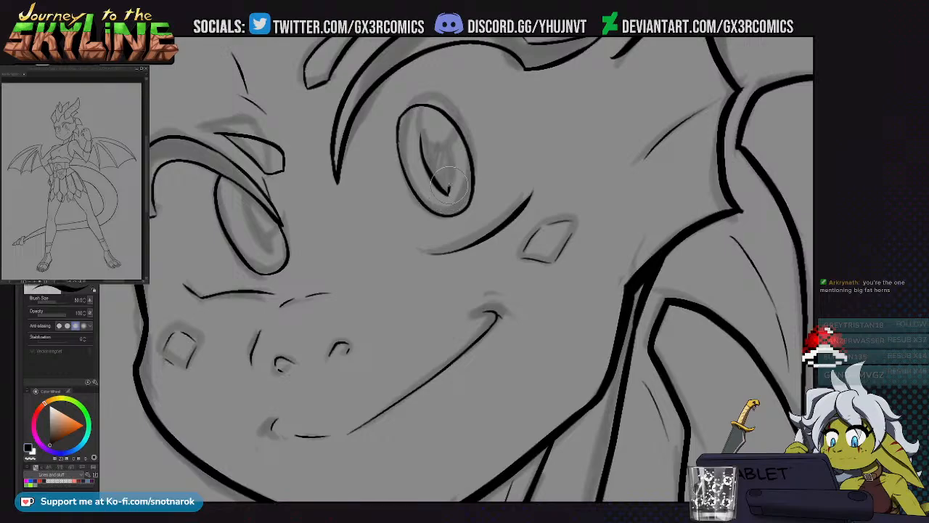
left_click_drag(424, 138, 445, 187)
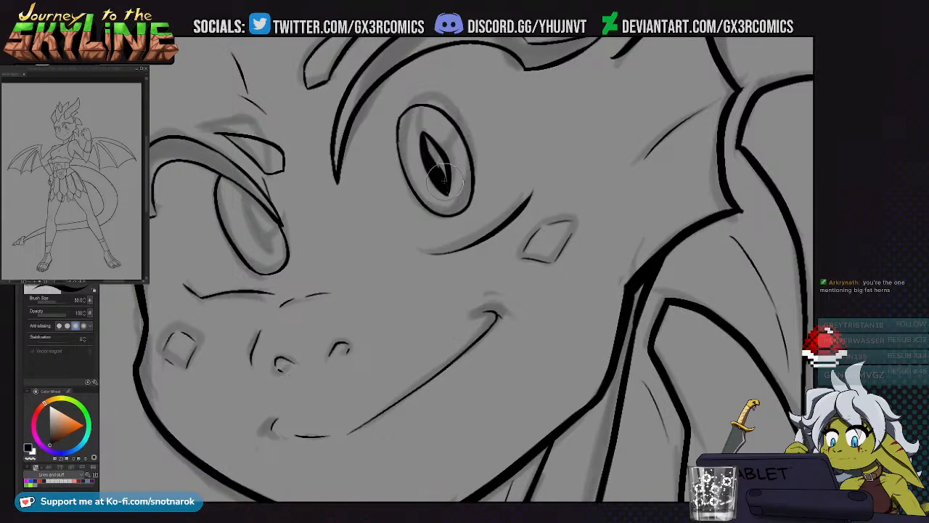
mouse_move(428, 140)
left_mouse_down()
mouse_move(448, 182)
mouse_move(444, 161)
left_mouse_up()
left_click_drag(423, 130, 434, 148)
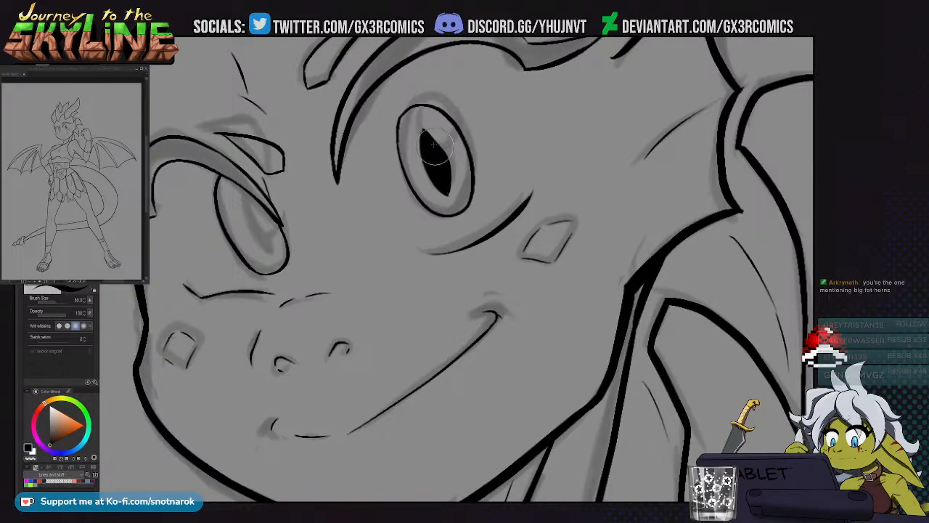
Paint a matching narrow black slit pupil in the far eye with a smaller brush, redoing the outline strokes until it fits
key("bracketleft")
key("bracketleft")
key("bracketleft")
mouse_move(266, 225)
left_mouse_down()
mouse_move(287, 166)
mouse_move(292, 193)
left_mouse_up()
key("ctrl+z")
left_click_drag(265, 143, 293, 192)
key("ctrl+z")
mouse_move(265, 140)
left_mouse_down()
mouse_move(291, 194)
mouse_move(273, 136)
left_mouse_up()
key("ctrl+z")
left_click_drag(293, 191, 272, 138)
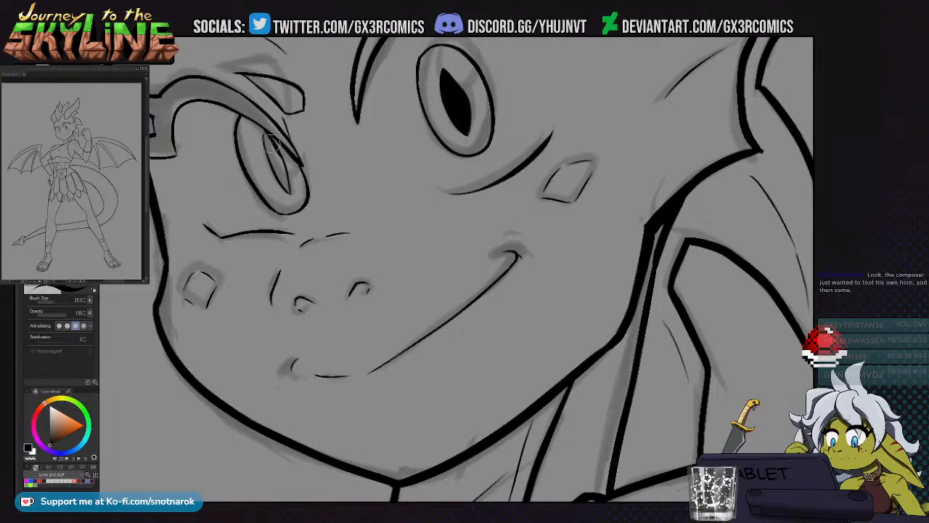
mouse_move(273, 138)
left_mouse_down()
mouse_move(289, 193)
mouse_move(270, 141)
mouse_move(288, 187)
left_mouse_up()
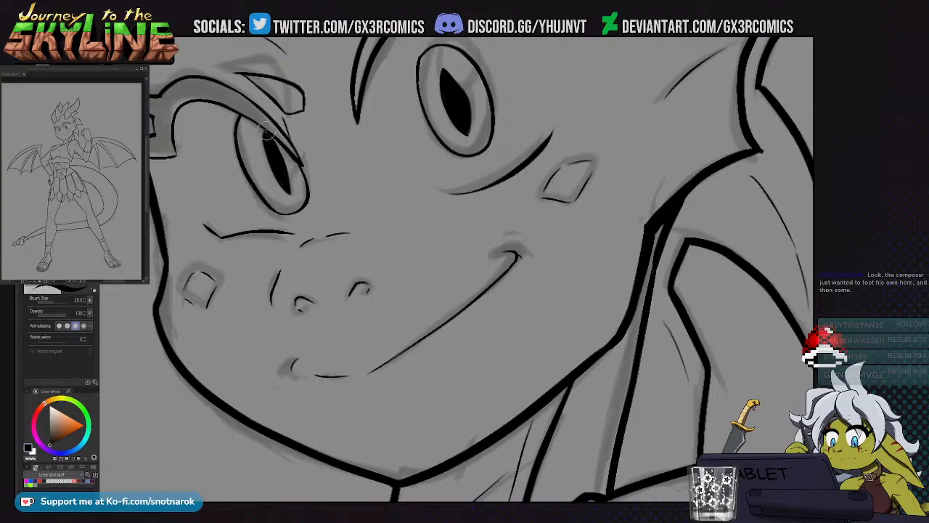
key("c")
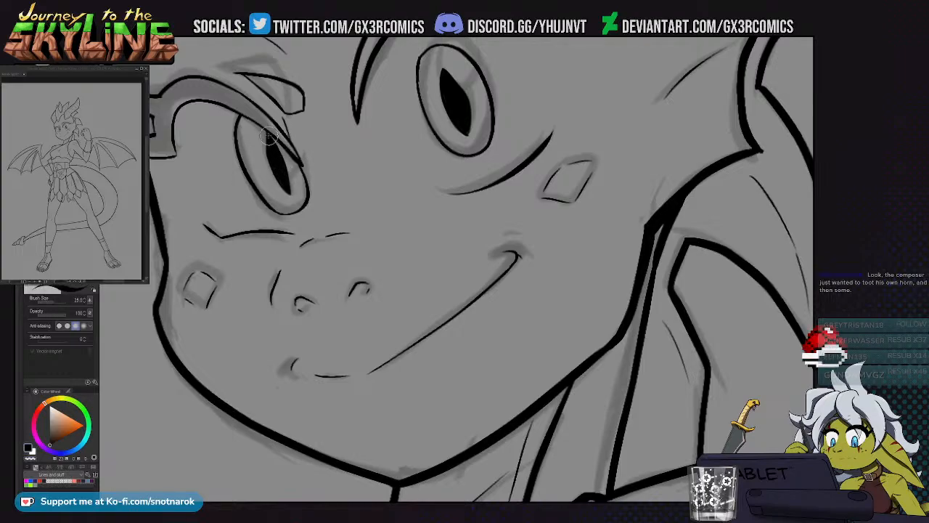
Select the inside of the far eye's upper lash shape and fill it solid black
left_click_drag(269, 153, 377, 312)
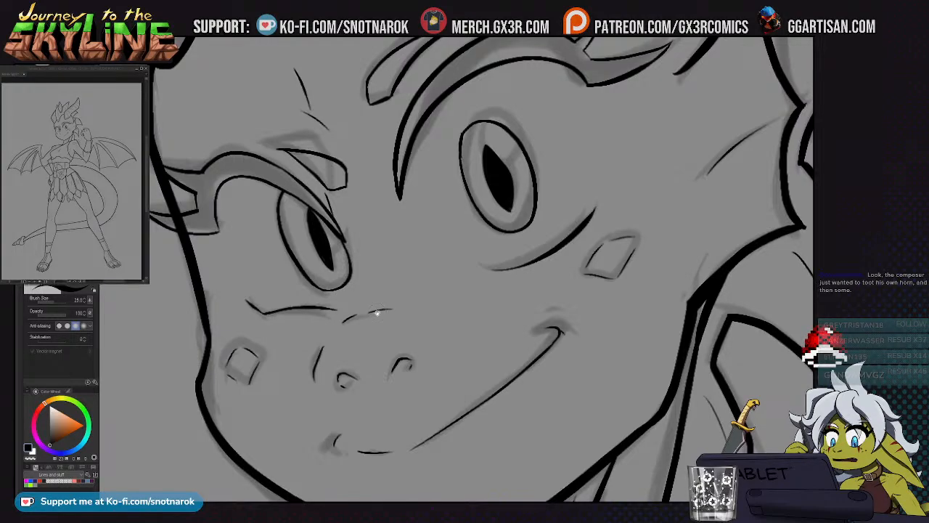
left_click_drag(267, 160, 305, 166)
key("w")
left_click(305, 165)
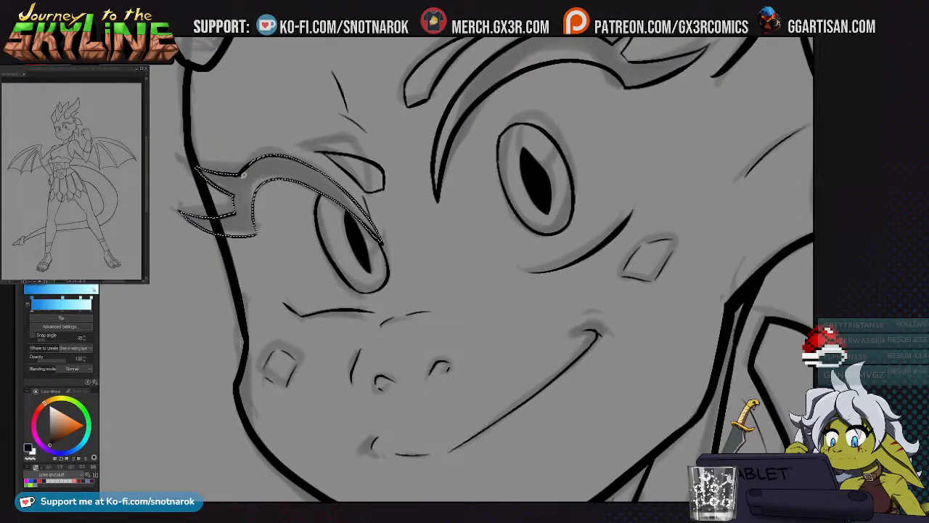
mouse_move(202, 126)
left_mouse_down()
mouse_move(267, 318)
mouse_move(420, 213)
left_mouse_up()
key("ctrl+d")
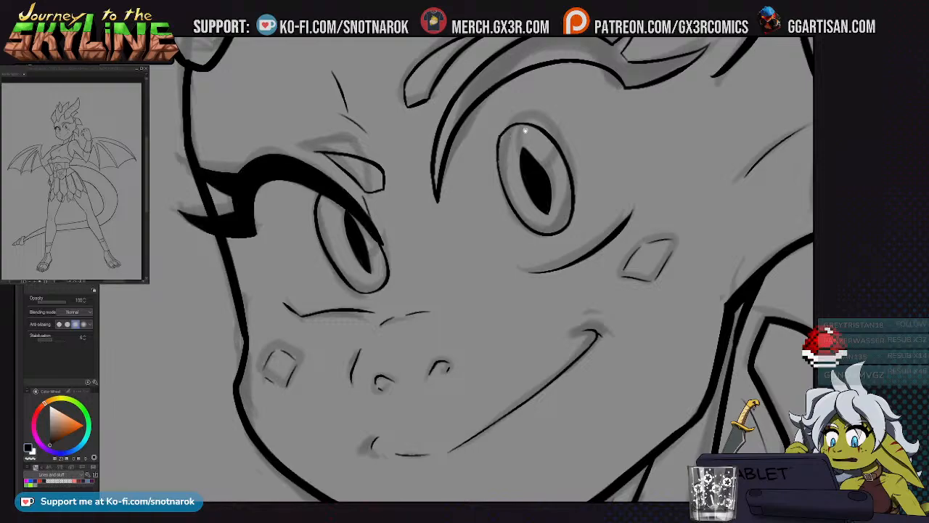
Select the inside of the nearer eye's upper lash shape, fill it solid black and clear the selection
left_click_drag(527, 128, 403, 221)
key("w")
left_click(452, 138)
key("g")
key("g")
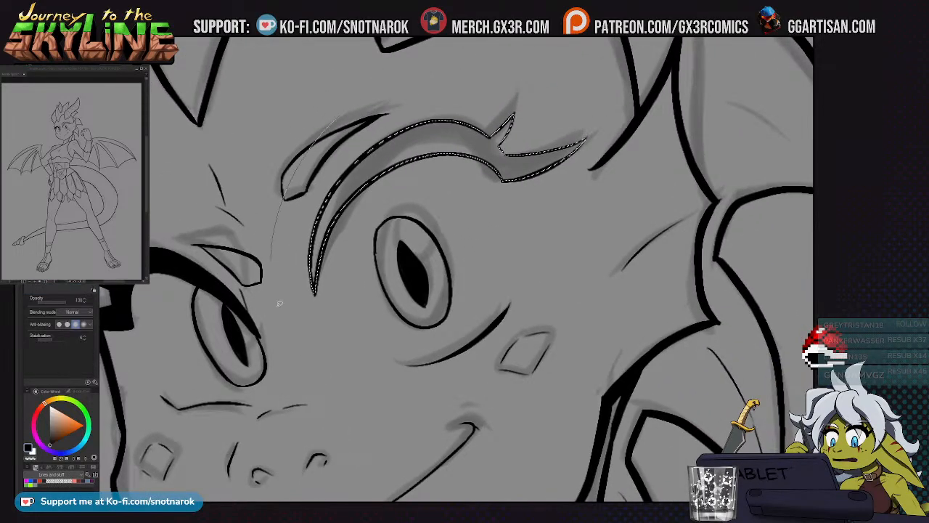
left_click(315, 245)
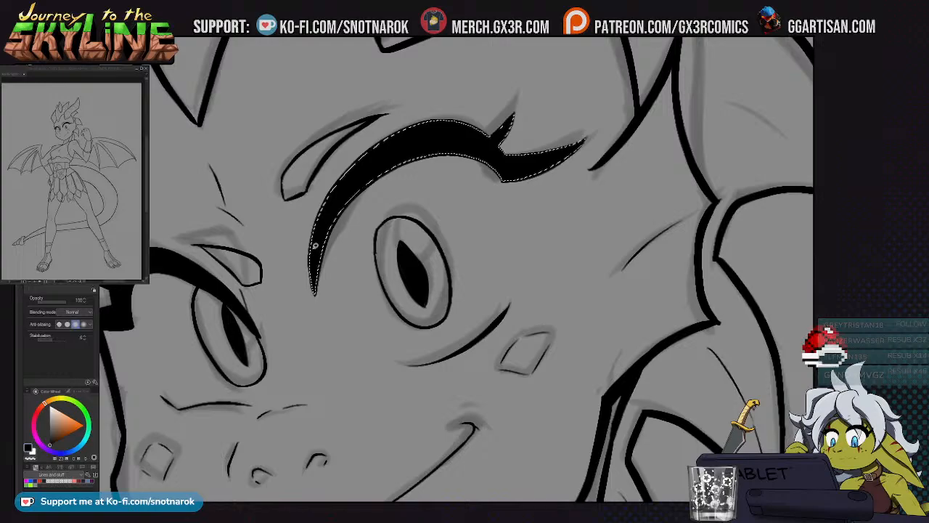
key("ctrl+d")
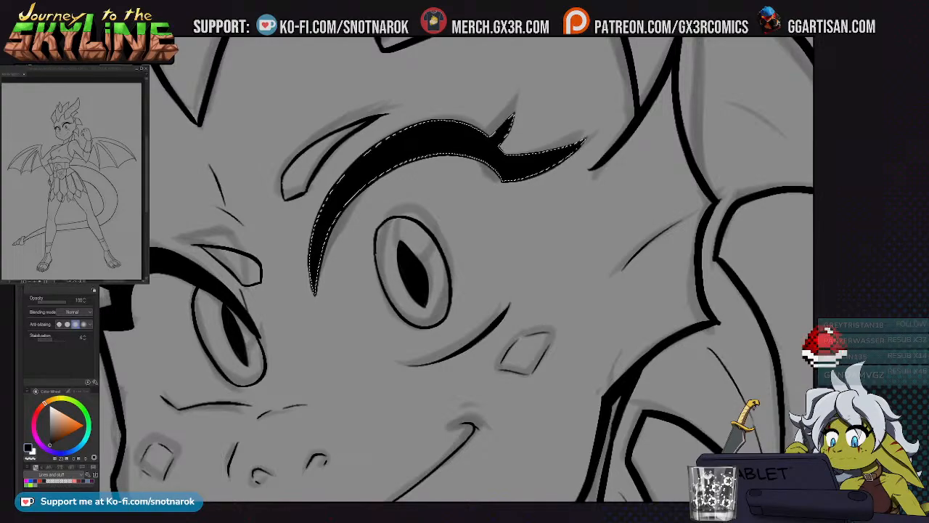
scroll(462, 238, "down", 5)
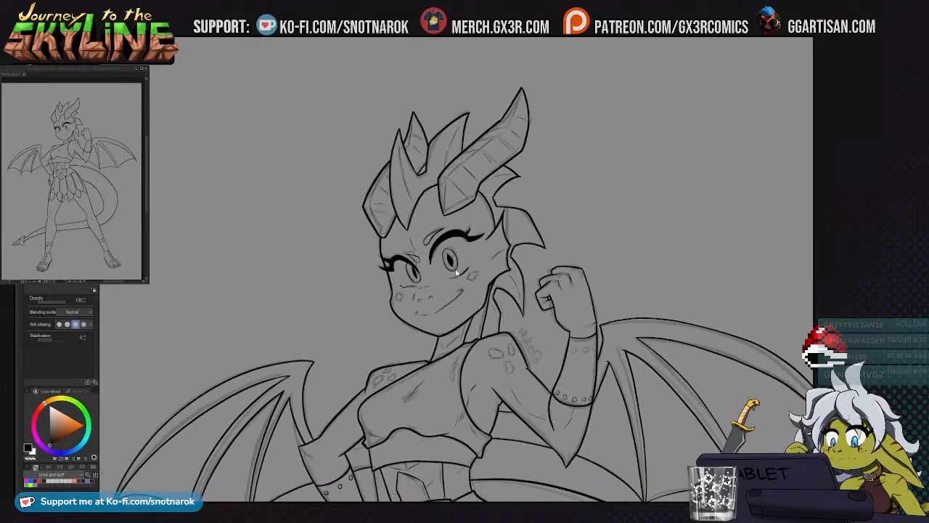
scroll(520, 341, "down", 10)
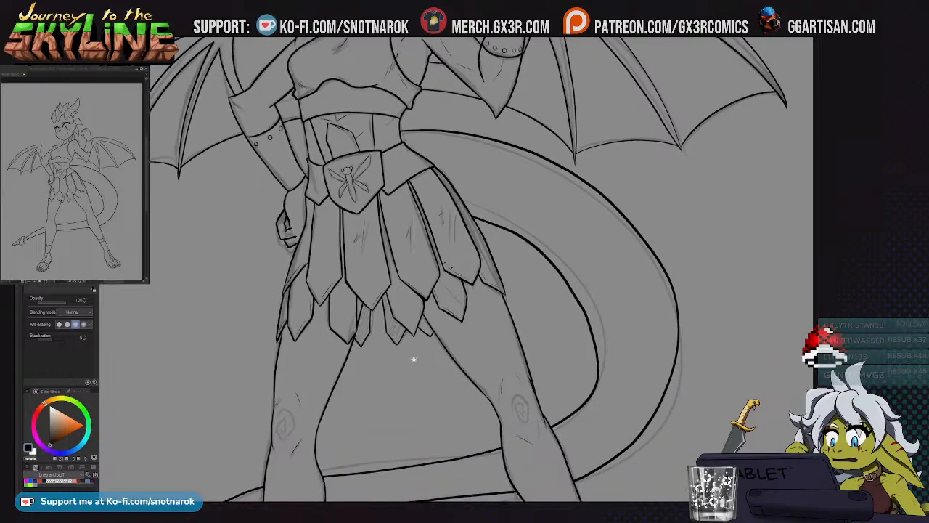
Erase the old lower edge outline of the large end band on the tail tip with the vector eraser
scroll(370, 389, "down", 4)
scroll(284, 390, "left", 4)
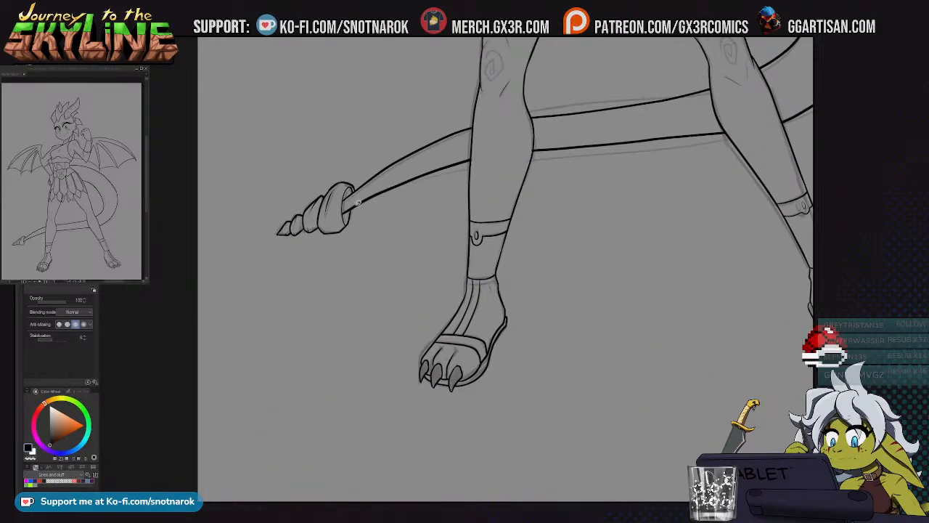
scroll(357, 201, "up", 6)
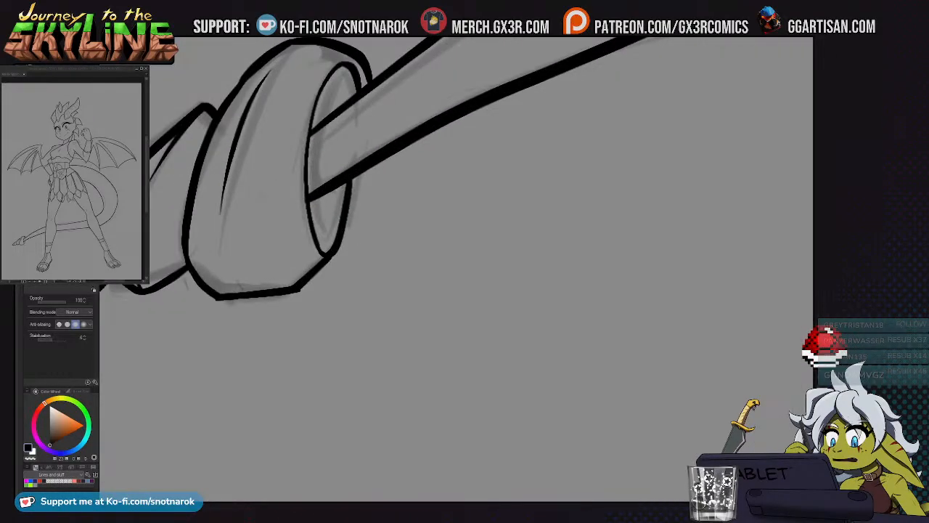
key("p")
key("bracketright")
key("bracketright")
key("bracketright")
key("bracketright")
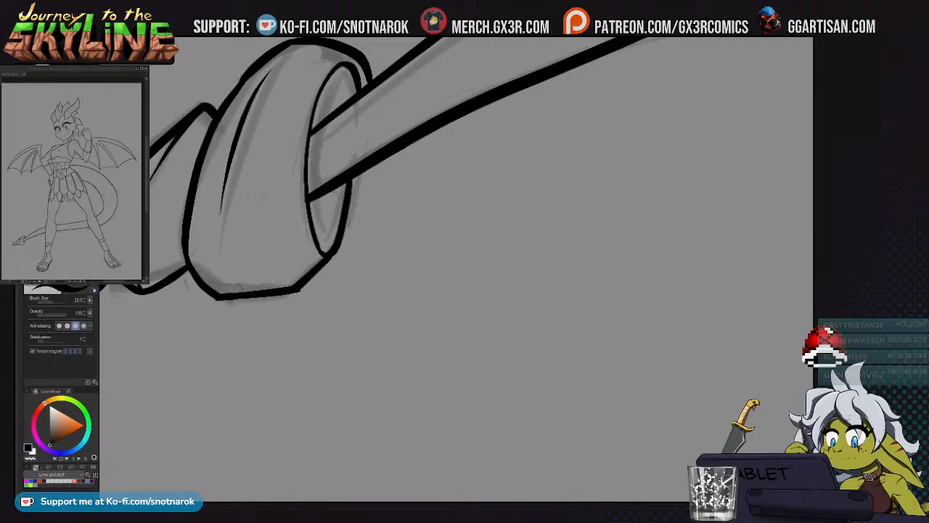
scroll(322, 256, "up", 2)
scroll(312, 319, "up", 2)
key("e")
mouse_move(327, 366)
left_mouse_down()
mouse_move(307, 327)
mouse_move(319, 341)
mouse_move(288, 371)
left_mouse_up()
left_click(287, 372)
key("ctrl+z")
left_click(298, 372)
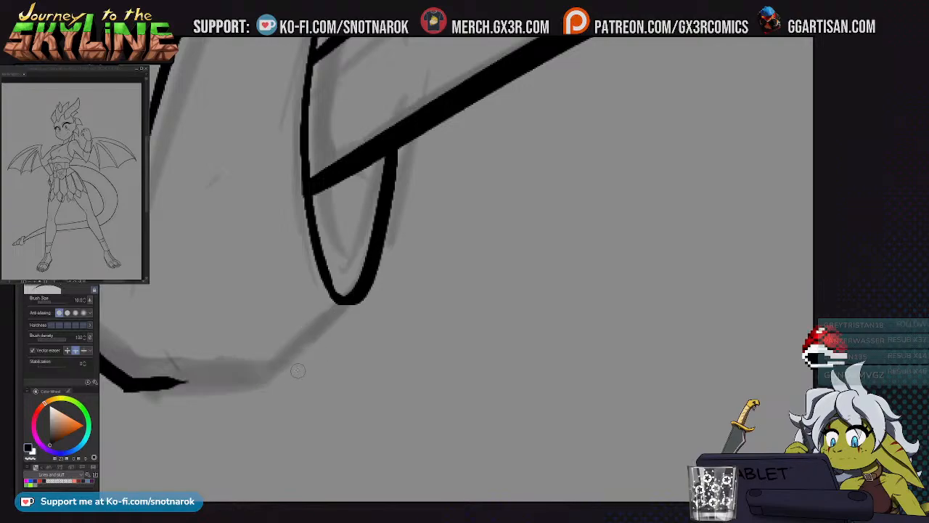
Redraw the lower and outer edge of the tail tip's end band as a bold curved line meeting the tail
key("p")
mouse_move(187, 383)
left_mouse_down()
mouse_move(292, 369)
mouse_move(355, 330)
left_mouse_up()
key("ctrl+z")
mouse_move(286, 368)
left_mouse_down()
mouse_move(379, 317)
mouse_move(398, 255)
mouse_move(405, 138)
left_mouse_up()
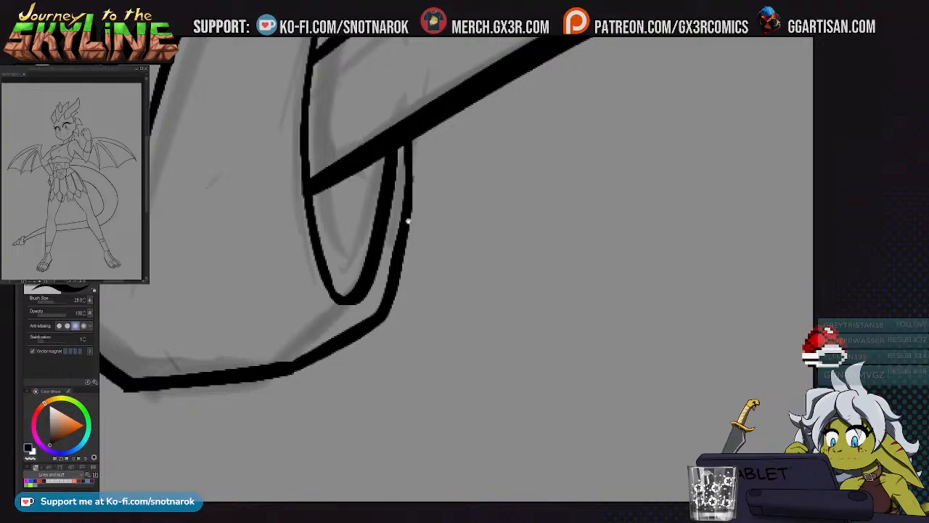
scroll(406, 218, "up", 2)
scroll(390, 295, "down", 3)
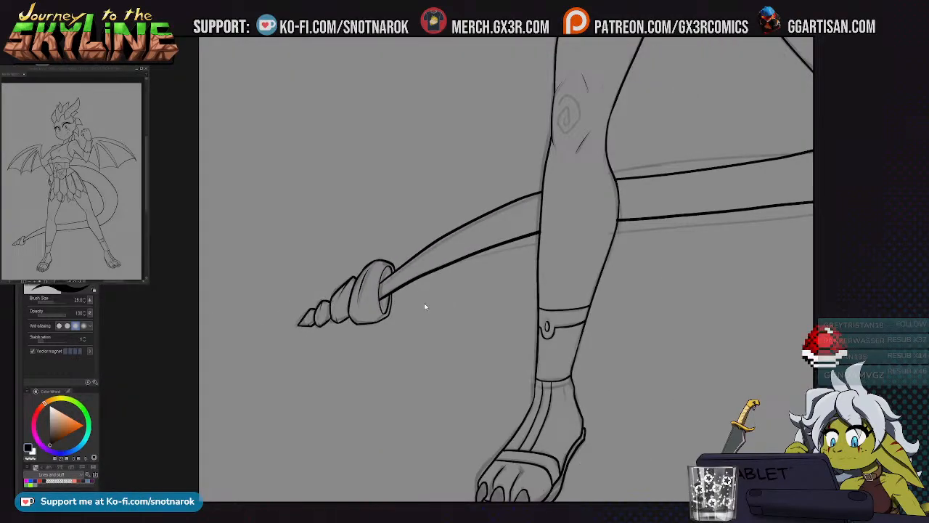
Ink the spiral kneecap marking with thin broken strokes on the leg nearer the tail tip
left_click_drag(547, 228, 439, 293)
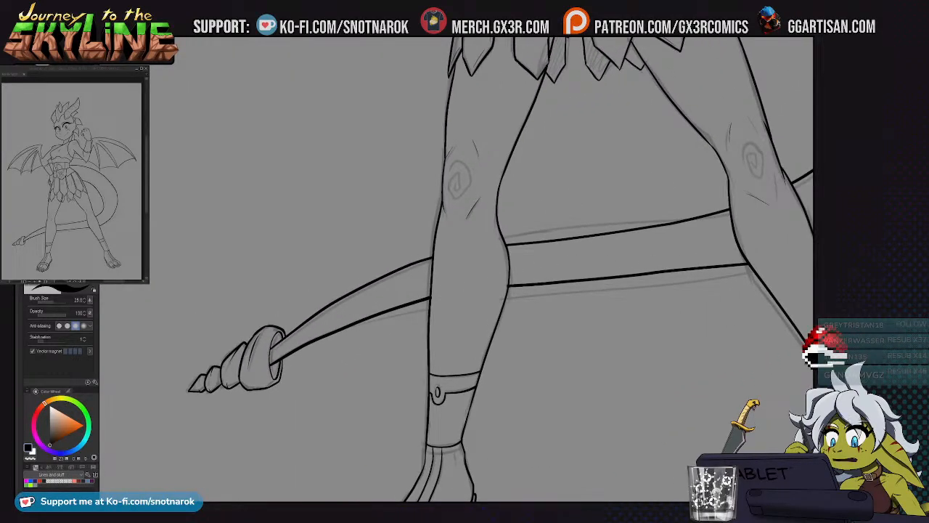
scroll(323, 210, "up", 5)
key("e")
mouse_move(650, 242)
left_mouse_down()
mouse_move(469, 278)
mouse_move(388, 321)
left_mouse_up()
mouse_move(427, 231)
left_mouse_down()
mouse_move(435, 262)
mouse_move(428, 233)
mouse_move(421, 250)
mouse_move(440, 236)
left_mouse_up()
key("ctrl+z")
left_click_drag(433, 194, 394, 246)
left_click_drag(425, 290, 477, 250)
left_click_drag(466, 177, 479, 231)
mouse_move(425, 151)
left_mouse_down()
mouse_move(454, 242)
mouse_move(296, 327)
mouse_move(387, 297)
mouse_move(479, 284)
left_mouse_up()
Ink the spiral kneecap marking on the other leg with thin broken strokes and add a short crease above it
mouse_move(805, 296)
left_mouse_down()
mouse_move(634, 327)
mouse_move(498, 336)
left_mouse_up()
mouse_move(412, 234)
left_mouse_down()
mouse_move(416, 147)
mouse_move(406, 204)
mouse_move(416, 156)
left_mouse_up()
key("ctrl+z")
key("ctrl+z")
mouse_move(412, 234)
left_mouse_down()
mouse_move(428, 149)
mouse_move(480, 190)
left_mouse_up()
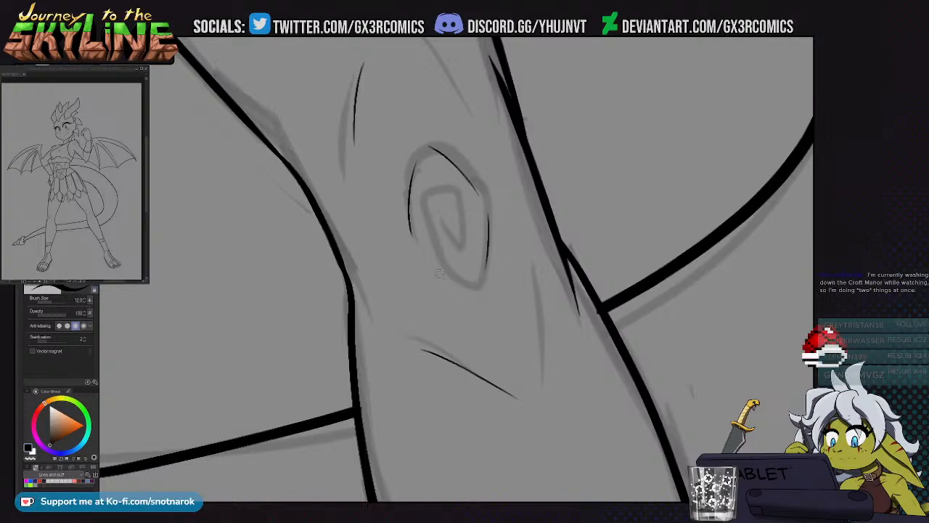
left_click_drag(431, 259, 428, 197)
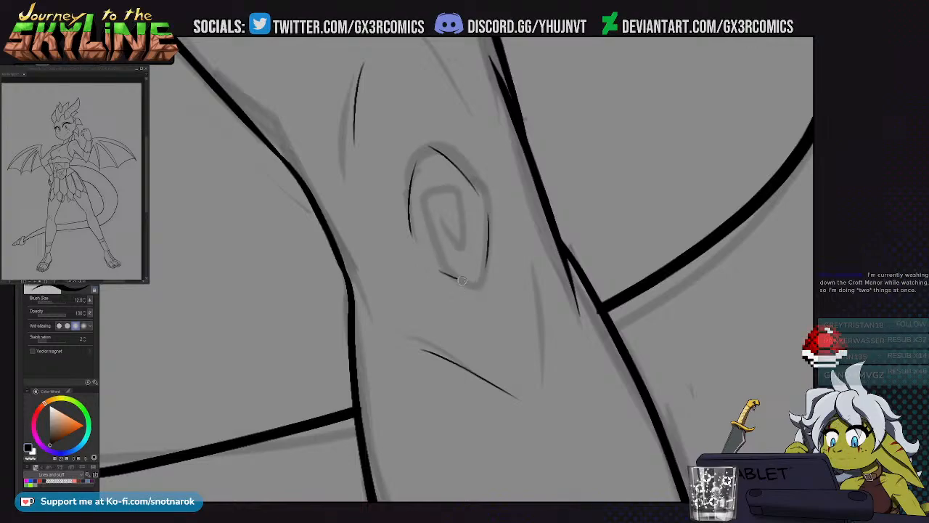
key("ctrl+z")
mouse_move(431, 244)
left_mouse_down()
mouse_move(437, 185)
mouse_move(429, 254)
mouse_move(439, 173)
mouse_move(461, 222)
left_mouse_up()
left_click_drag(429, 189, 459, 296)
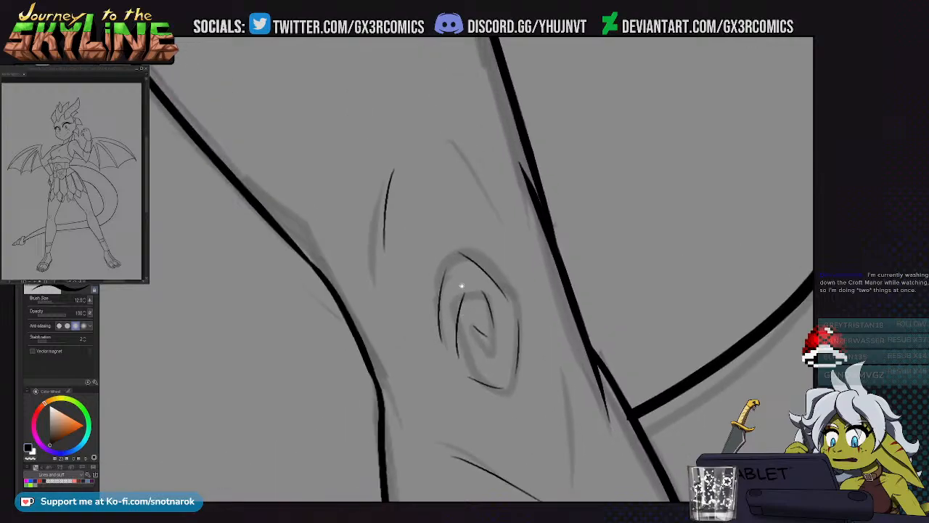
left_click_drag(381, 56, 457, 235)
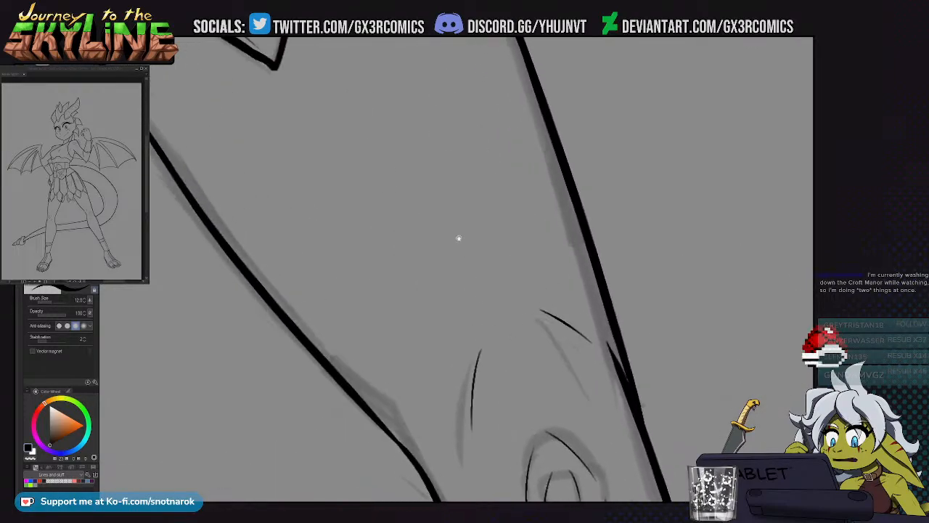
Ink the finger and knuckle details of the fist resting at the hip with short thin strokes
scroll(449, 251, "down", 3)
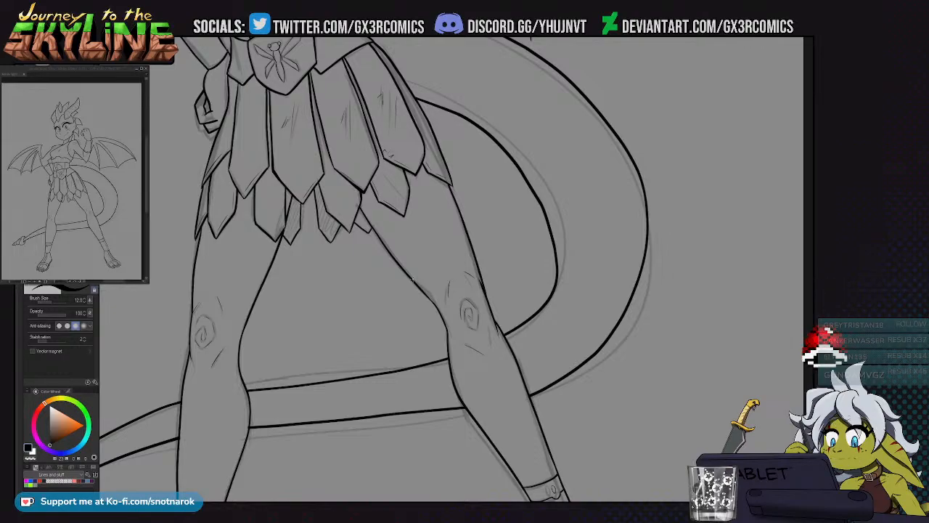
mouse_move(411, 280)
left_mouse_down()
mouse_move(466, 369)
mouse_move(508, 294)
mouse_move(514, 325)
left_mouse_up()
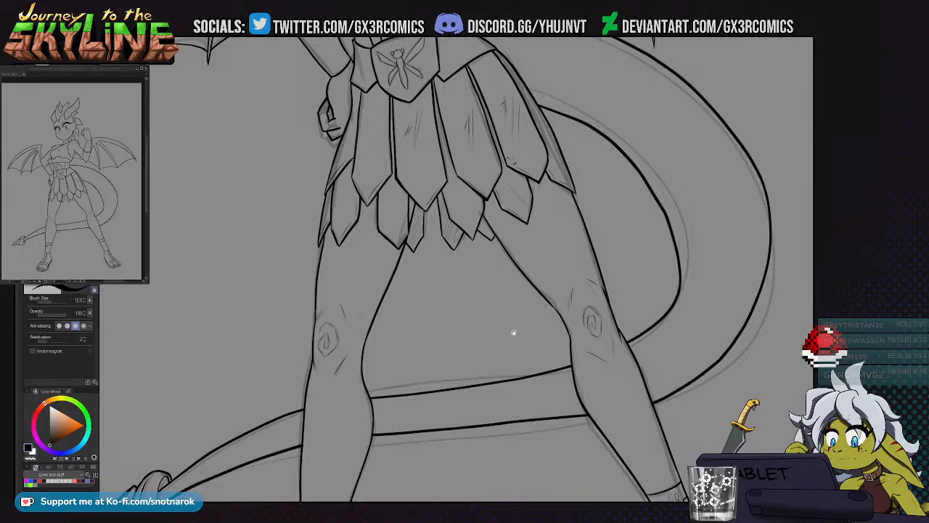
left_click_drag(511, 298, 504, 331)
scroll(386, 278, "up", 5)
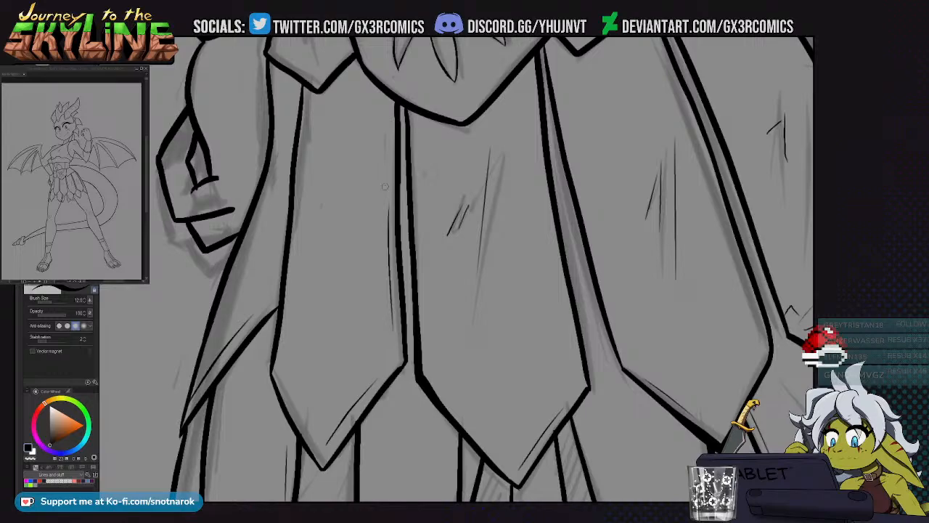
left_click_drag(267, 288, 320, 344)
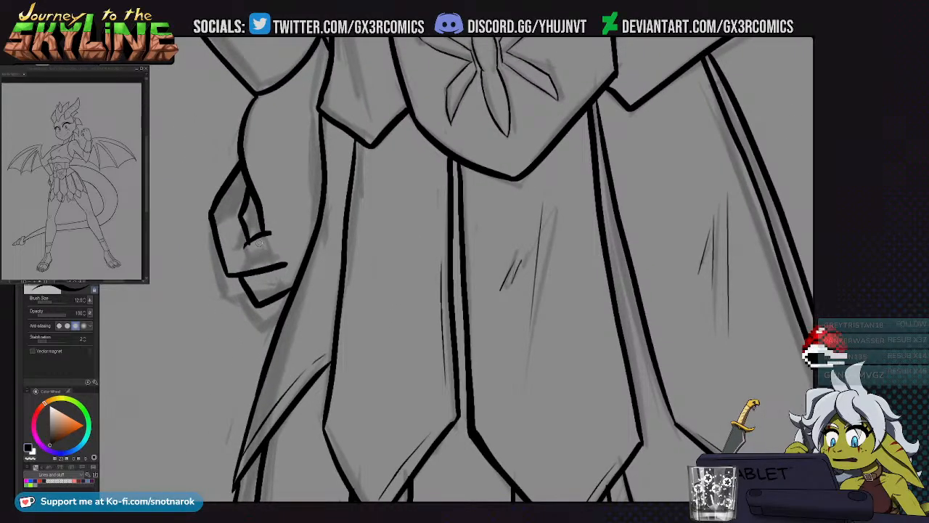
key("e")
key("p")
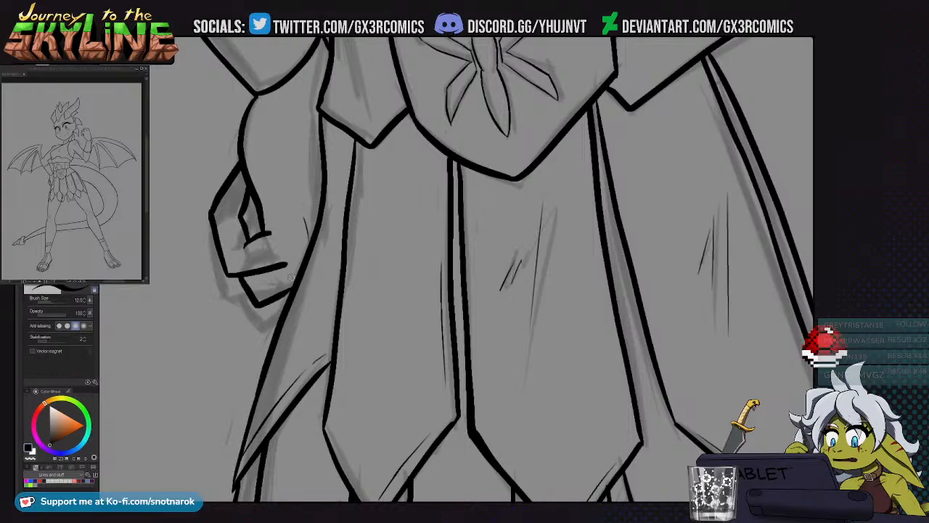
left_click_drag(281, 338, 283, 301)
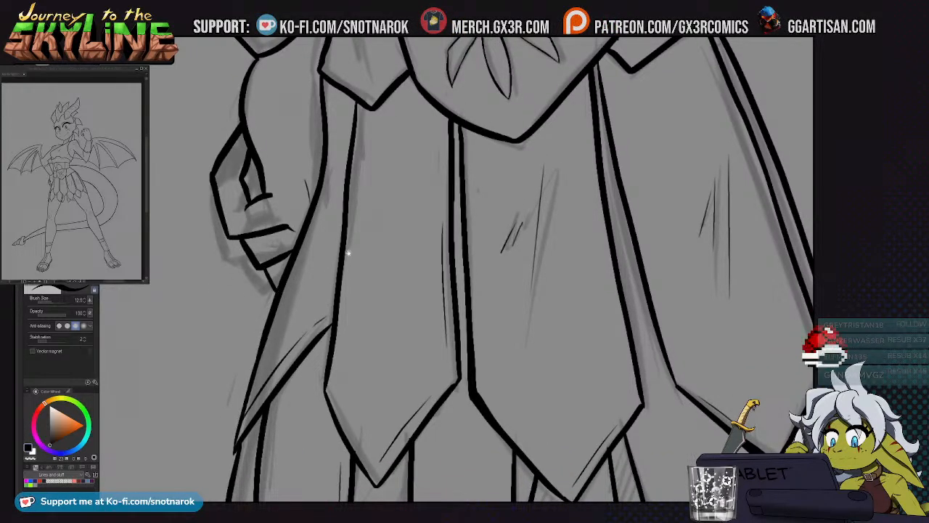
scroll(342, 306, "up", 3)
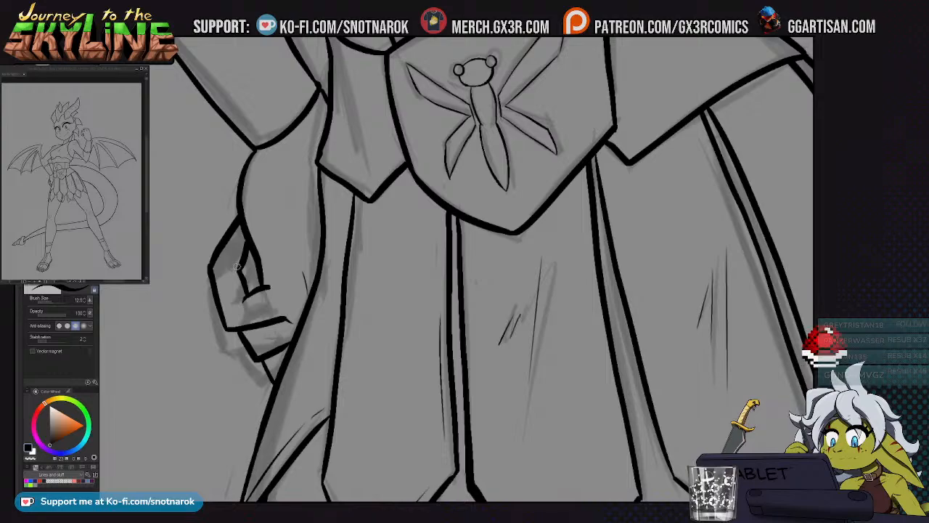
left_click_drag(239, 272, 219, 271)
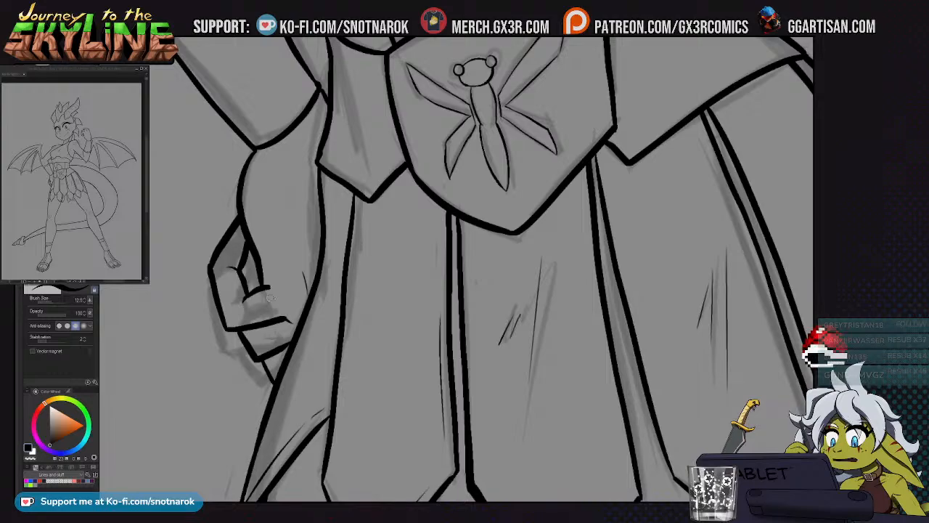
Select the inner back flaps between the front skirt points, fill them solid black and clear the selection
scroll(343, 297, "down", 5)
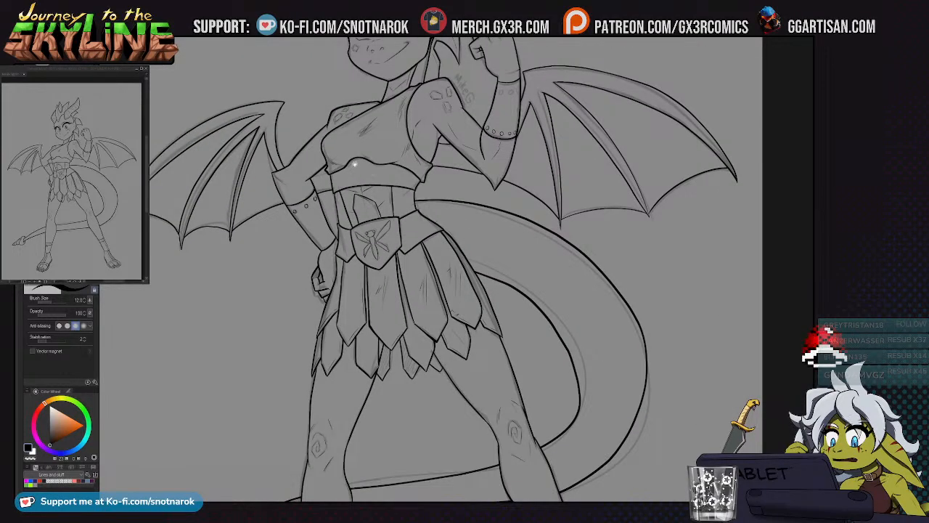
left_click_drag(376, 238, 377, 309)
scroll(376, 308, "down", 2)
scroll(419, 352, "down", 2)
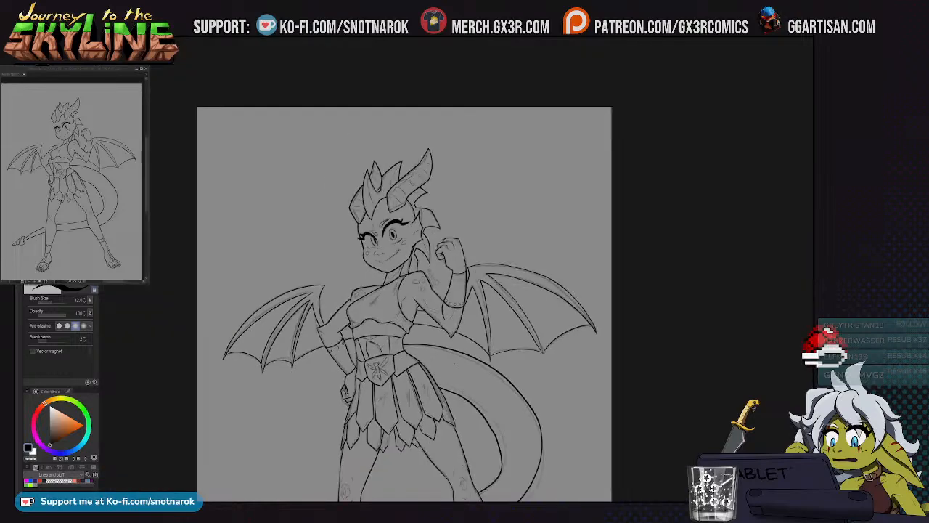
scroll(426, 330, "down", 3)
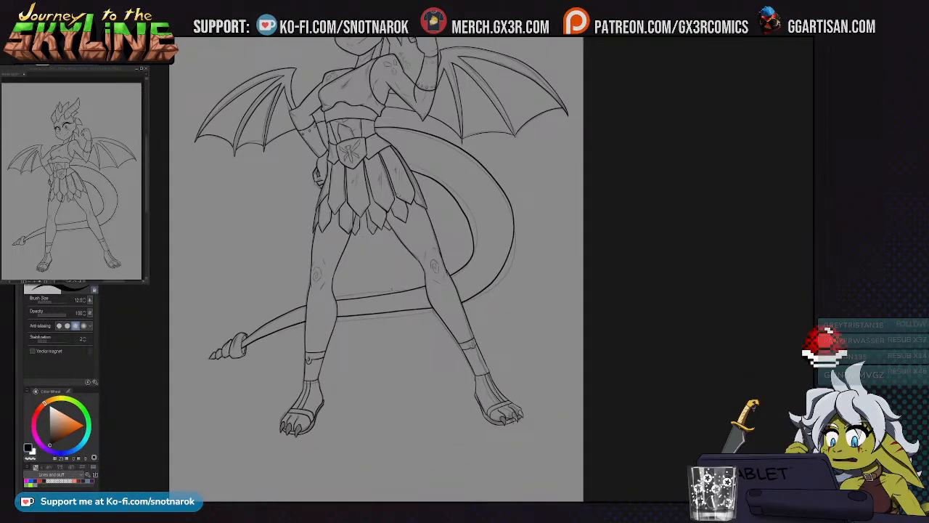
key("g")
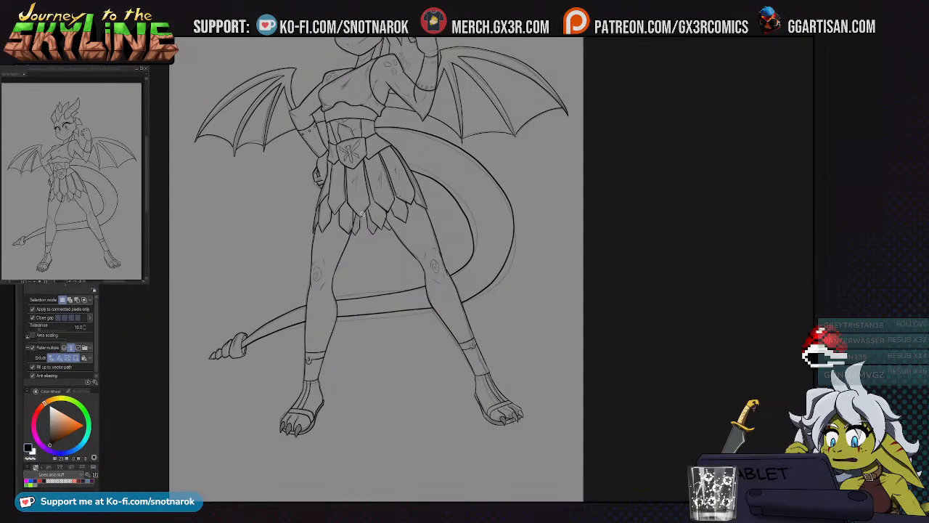
left_click(373, 221, "shift")
key("g")
key("w")
left_click(387, 225, "shift")
key("p")
key("alt+Delete")
key("ctrl+d")
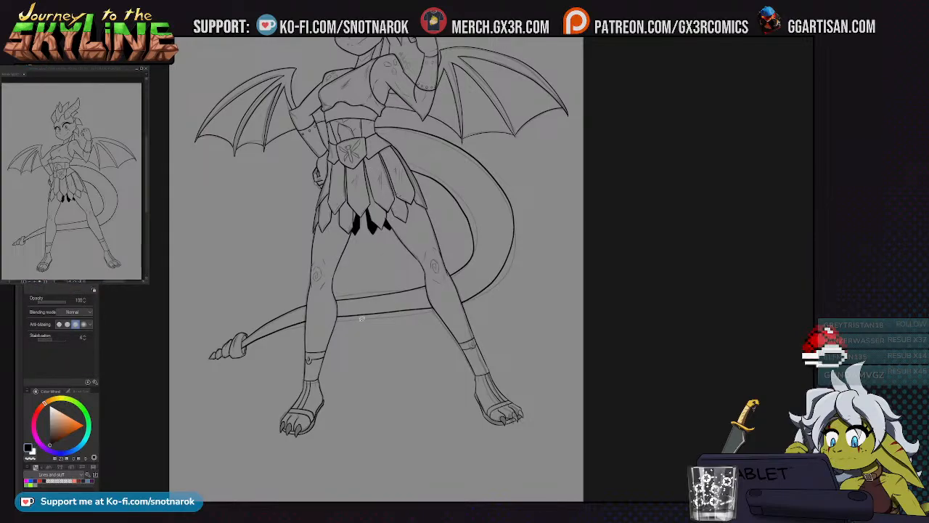
Select the hollow inside of the tail tip's end band and fill it solid black
scroll(362, 319, "up", 5)
key("g")
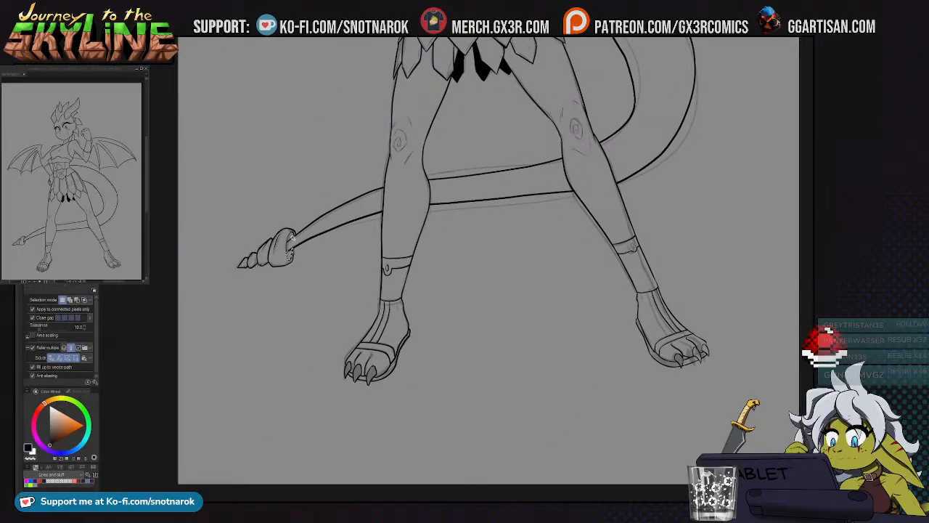
key("p")
left_click_drag(290, 240, 290, 256)
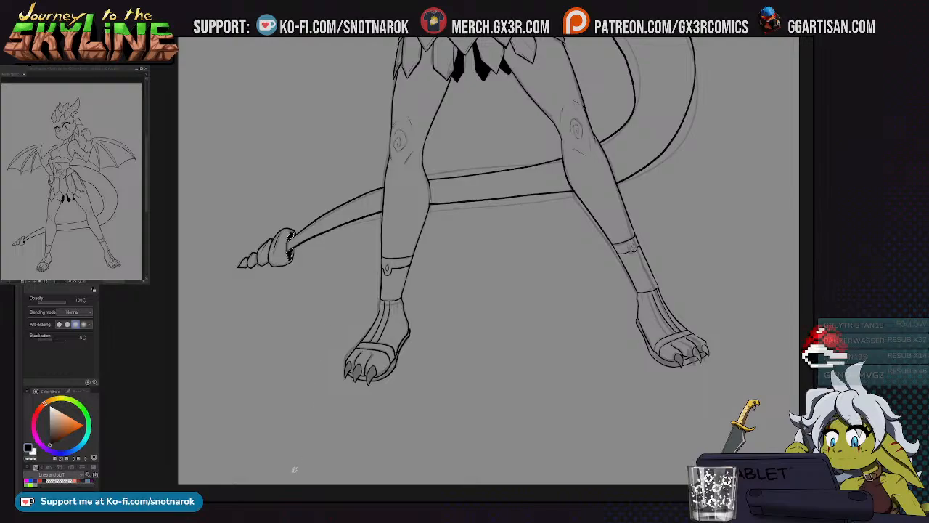
Select the three toe claws on the foot nearer the tail tip and paint them solid black, redoing the first attempt
left_click_drag(448, 298, 347, 323)
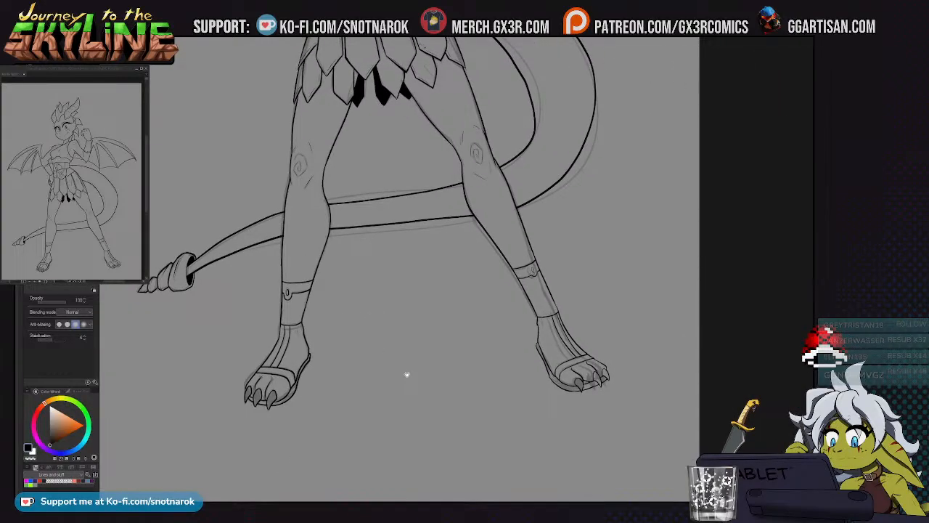
left_click_drag(406, 373, 491, 234)
key("g")
scroll(397, 290, "up", 2)
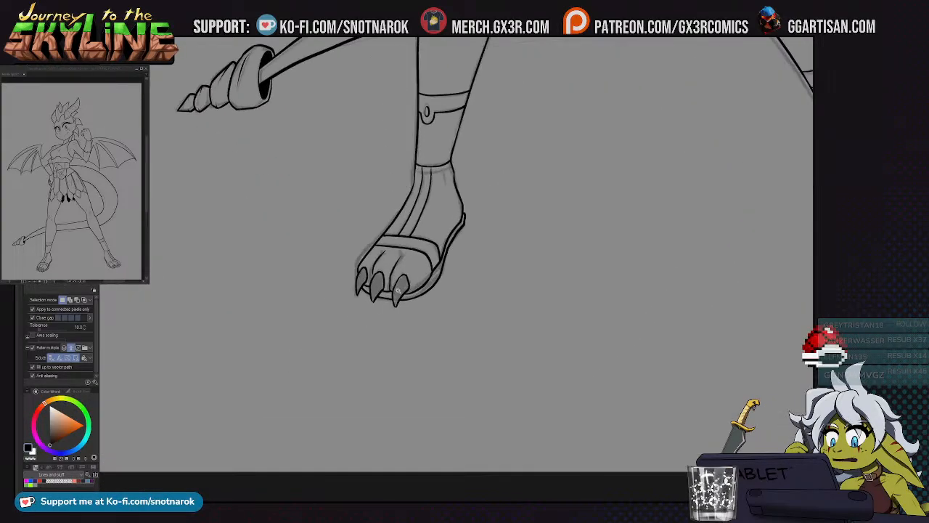
left_click(362, 281, "shift")
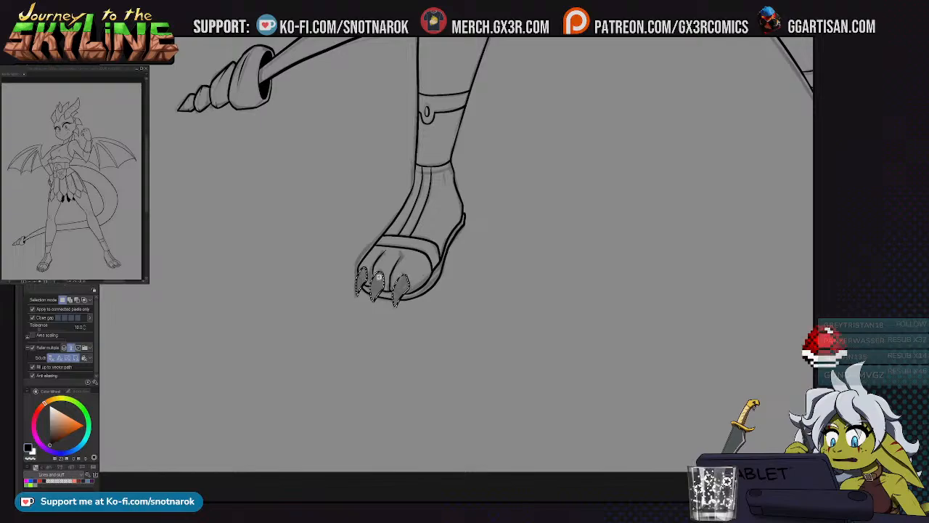
key("p")
mouse_move(374, 297)
left_mouse_down()
mouse_move(402, 285)
mouse_move(362, 280)
mouse_move(358, 288)
mouse_move(373, 289)
left_mouse_up()
key("c")
key("ctrl+z")
key("ctrl+z")
key("ctrl+z")
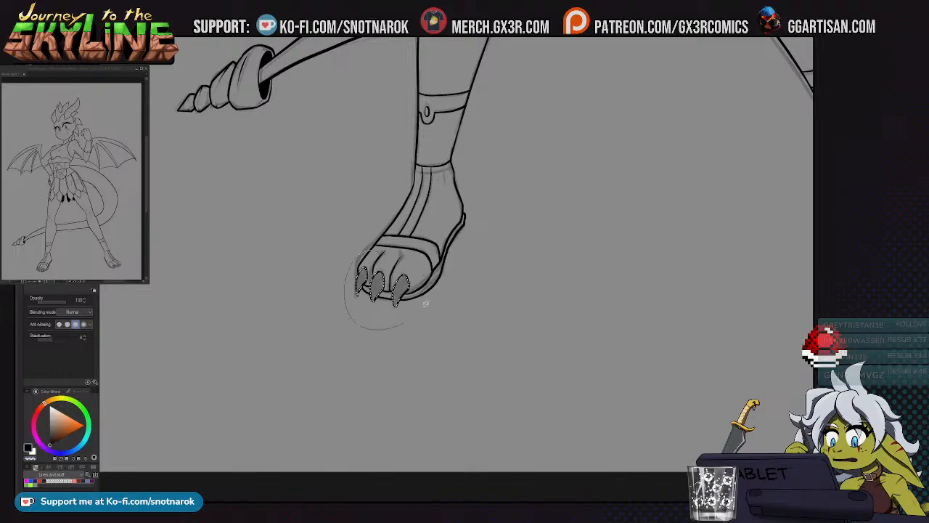
mouse_move(383, 276)
left_mouse_down()
mouse_move(375, 293)
mouse_move(403, 290)
left_mouse_up()
Select the three toe claws on the other foot, fill them solid black and clear the selection
left_click_drag(646, 292, 377, 270)
left_click_drag(689, 256, 429, 271)
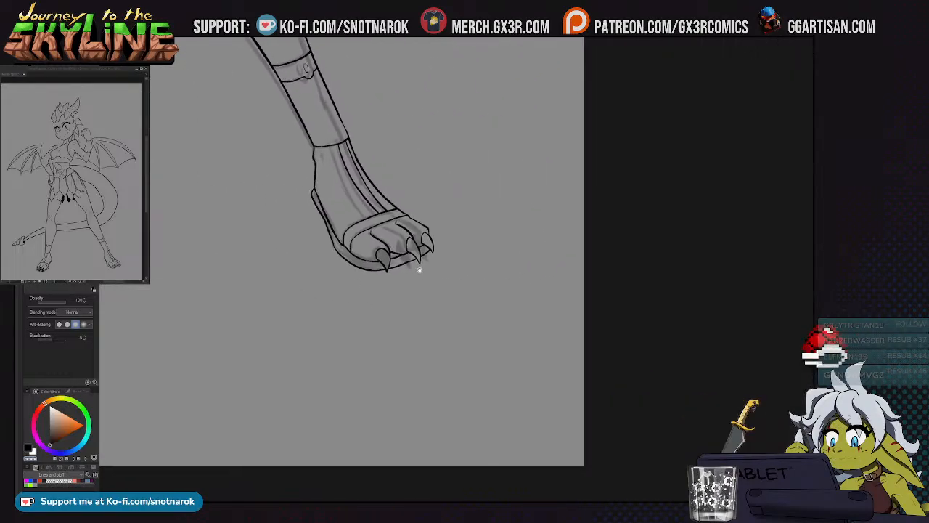
key("w")
left_click(414, 248, "shift")
left_click(428, 242, "shift")
key("p")
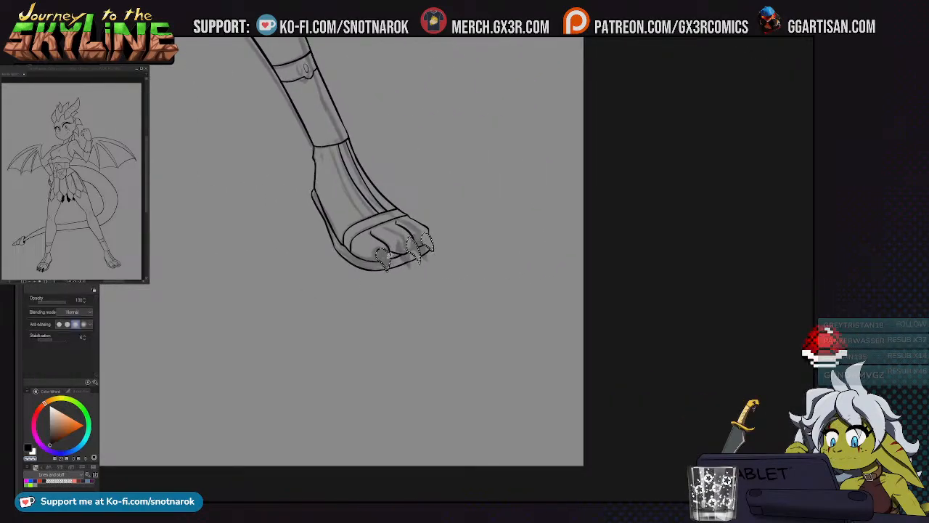
key("x")
key("x")
key("alt+Delete")
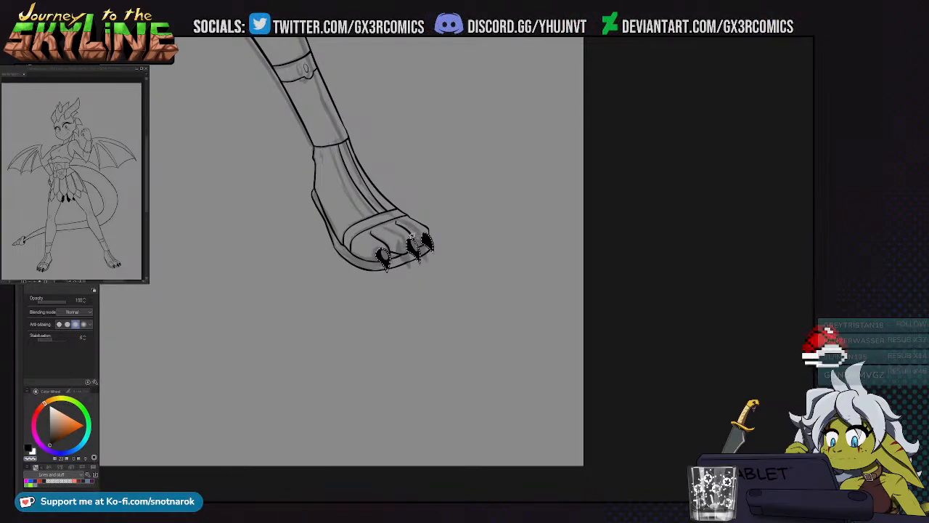
key("ctrl+d")
left_click_drag(300, 186, 483, 397)
mouse_move(323, 109)
left_mouse_down()
mouse_move(400, 269)
mouse_move(416, 450)
left_mouse_up()
left_click_drag(365, 339, 424, 247)
scroll(436, 295, "down", 5)
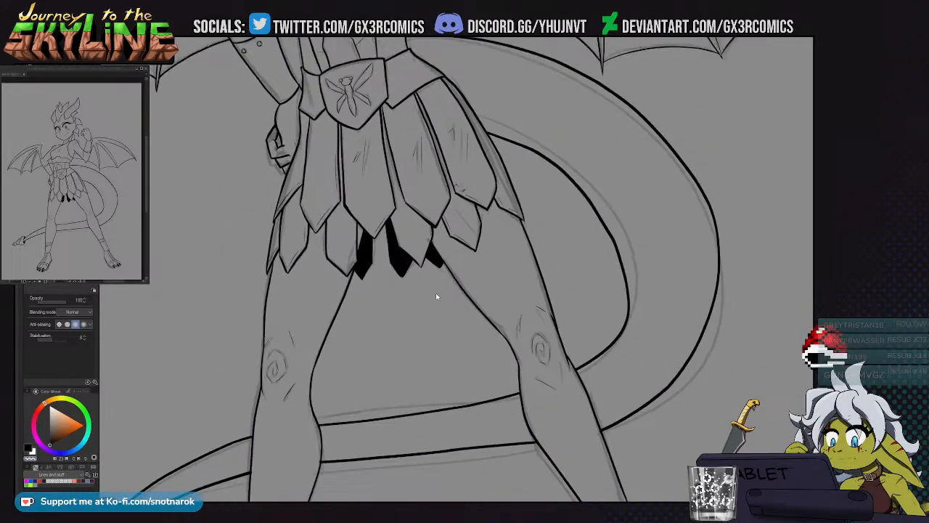
scroll(437, 292, "up", 8)
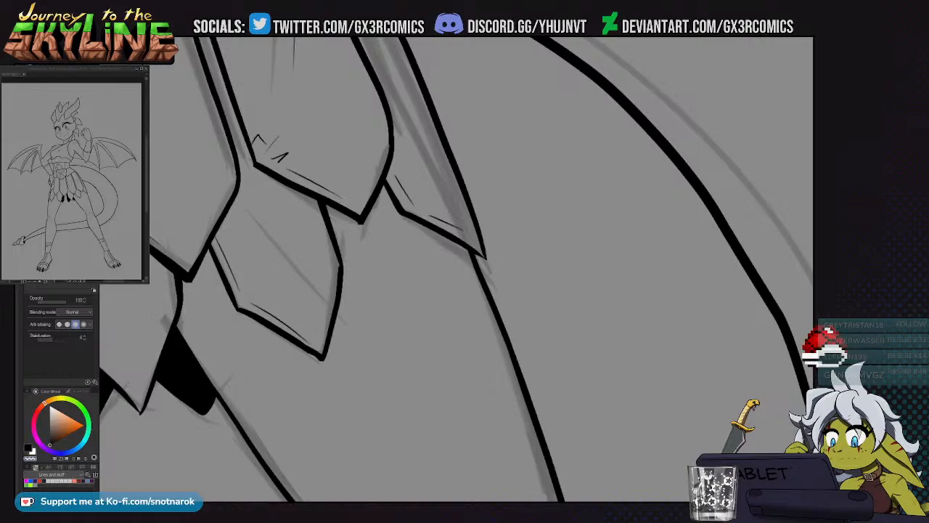
Erase the overshooting line end at the tip of the outermost skirt flap, beside the upper thigh
key("p")
key("p")
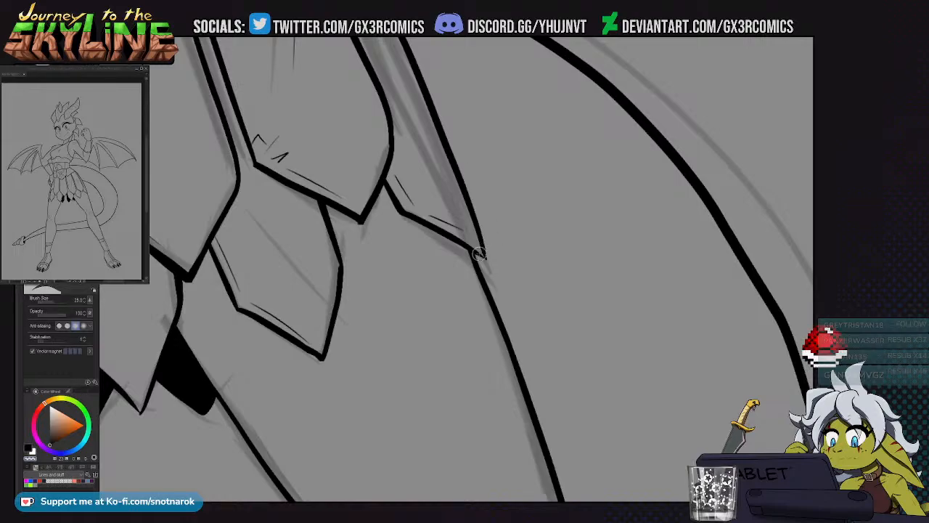
key("e")
mouse_move(487, 249)
left_mouse_down()
mouse_move(481, 256)
mouse_move(487, 244)
left_mouse_up()
key("p")
key("e")
key("p")
scroll(473, 265, "down", 4)
scroll(472, 265, "down", 5)
scroll(470, 274, "up", 5)
left_click_drag(492, 339, 469, 300)
left_click_drag(381, 304, 394, 380)
left_click_drag(362, 321, 359, 411)
left_click_drag(407, 342, 357, 399)
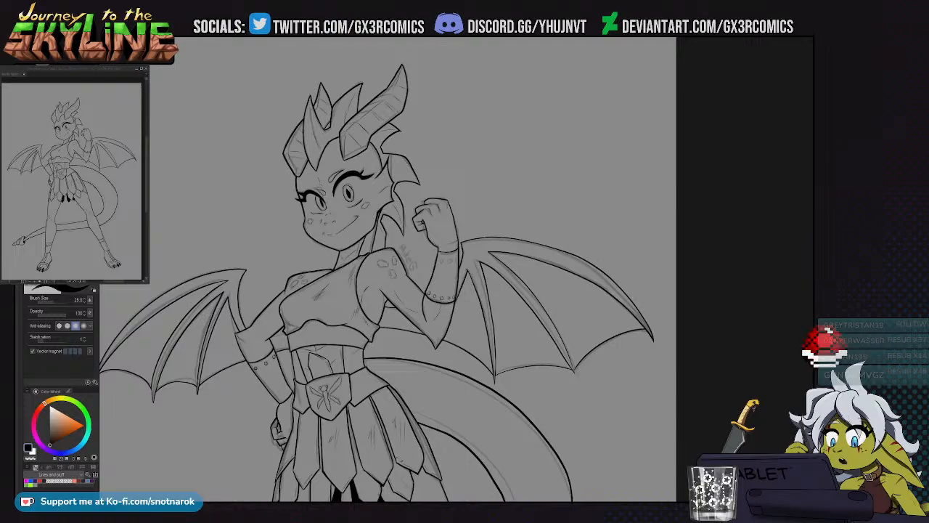
Set purple and light yellow as the two drawing colours and add a new layer for the flat colours
left_click(87, 481)
key("x")
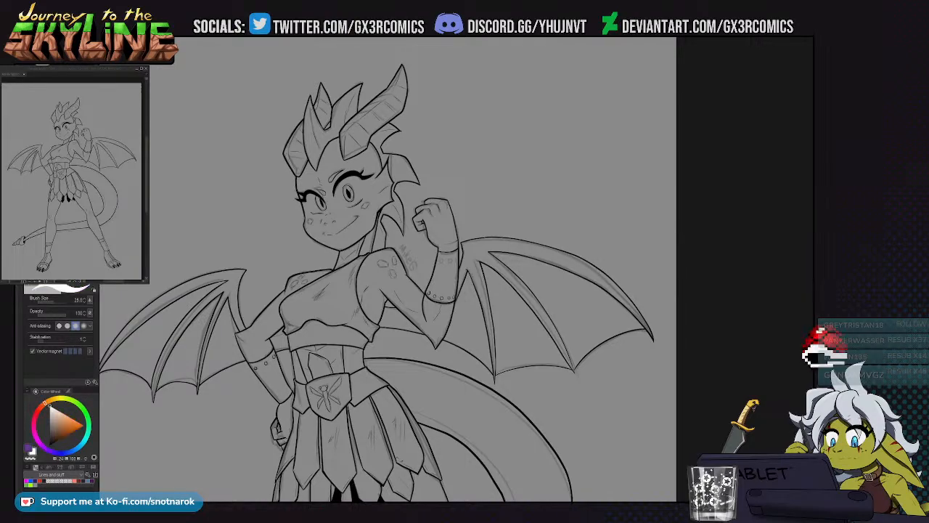
left_click(31, 484)
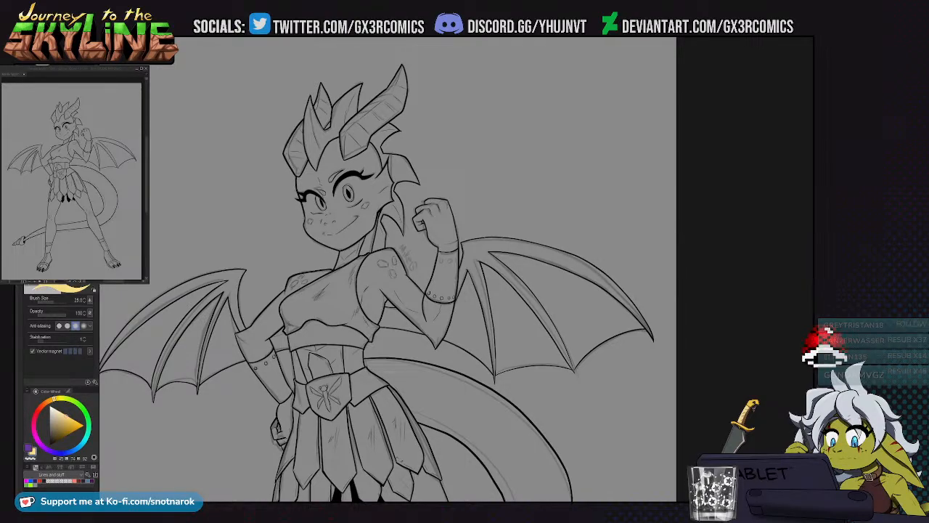
key("ctrl+shift+n")
key("ctrl+0")
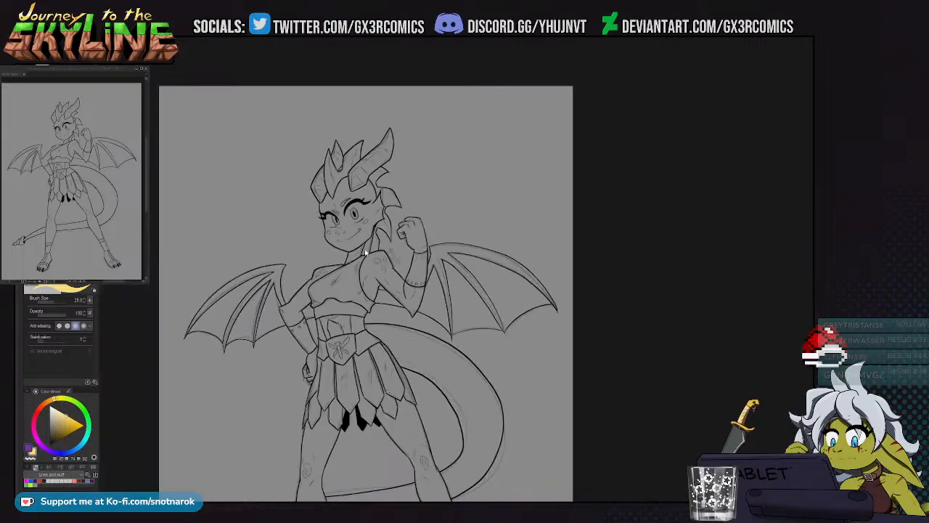
scroll(436, 162, "up", 1)
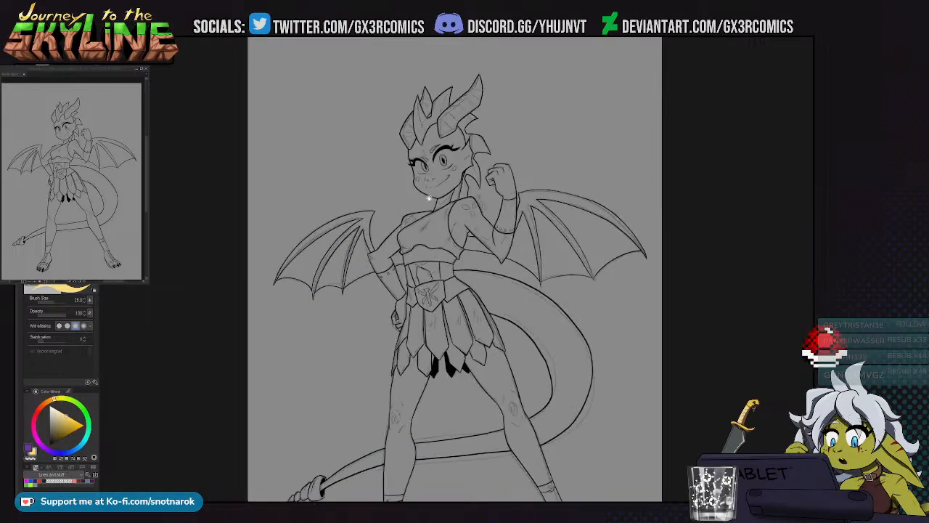
Fill the large horns, front head spikes and the frills behind the head with light yellow
key("w")
left_click(459, 109)
key("g")
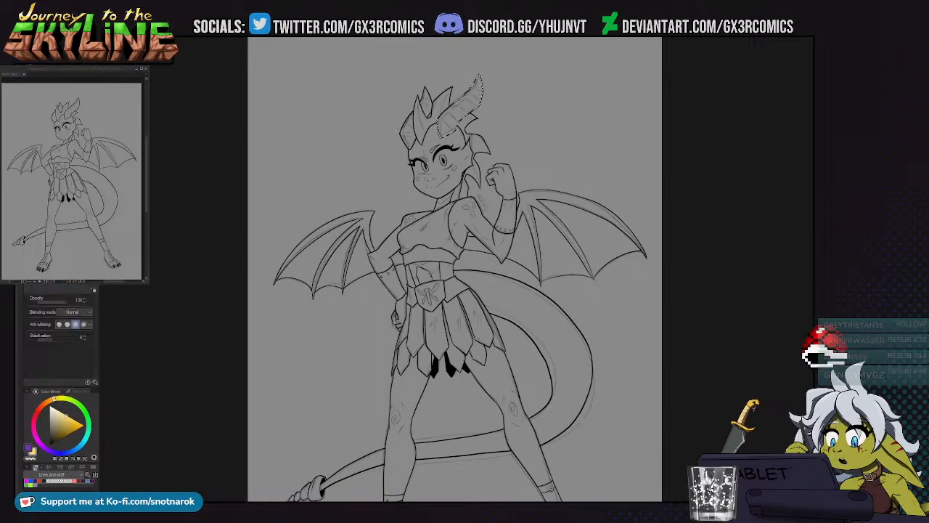
left_click(451, 114)
left_click(409, 129)
left_click(429, 112)
left_click(474, 163)
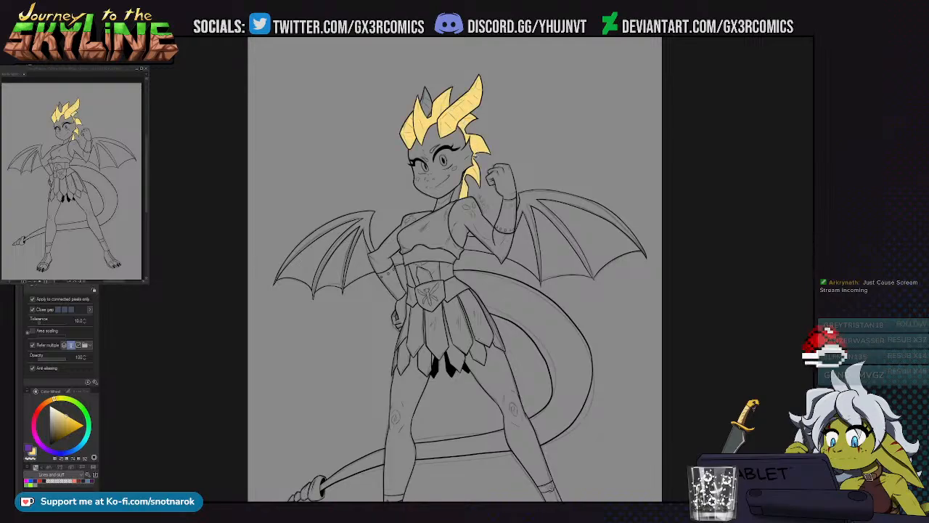
Fill the face, both bare upper arms and both legs down to the ankle cuffs with purple
left_click_drag(429, 261, 423, 227)
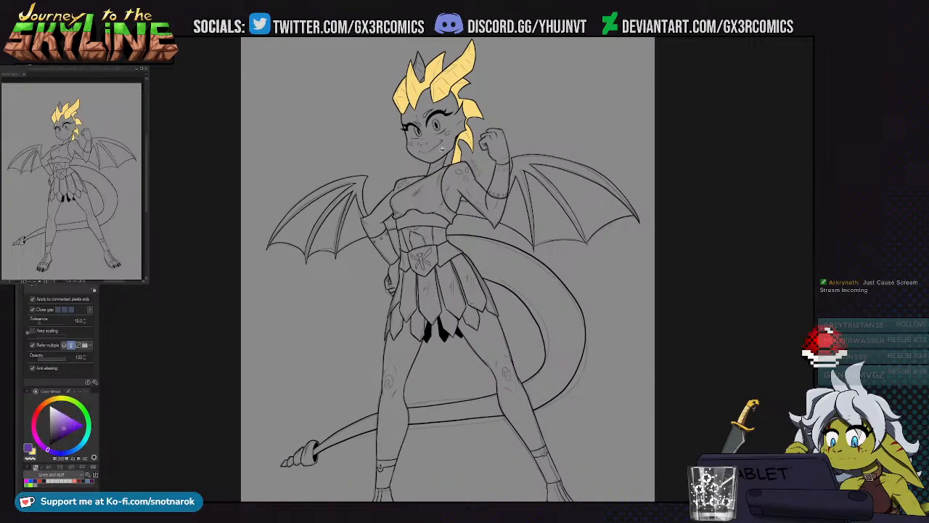
left_click(444, 149)
left_click(461, 185)
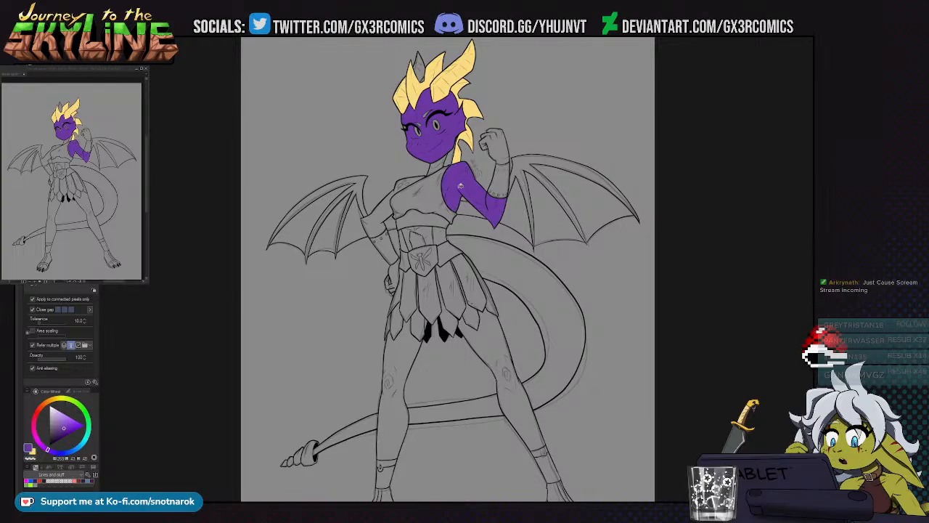
left_click(391, 198)
left_click_drag(414, 351, 394, 266)
left_click(395, 265)
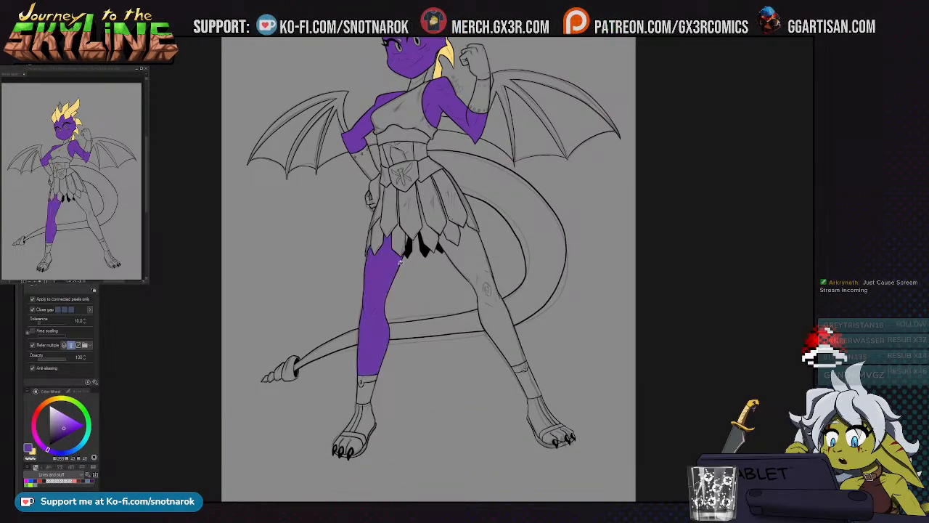
left_click(491, 288)
Fill the exposed skin of both feet, between the sandal straps and at the toes, with purple
left_click_drag(491, 288, 479, 217)
left_click(352, 350)
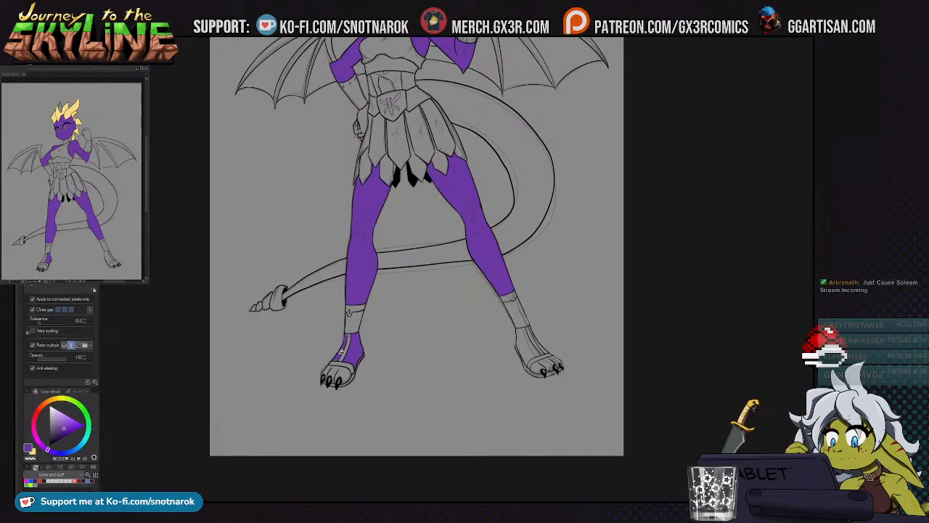
left_click(339, 347)
left_click(332, 371)
left_click(542, 364)
left_click(530, 350)
left_click(543, 347)
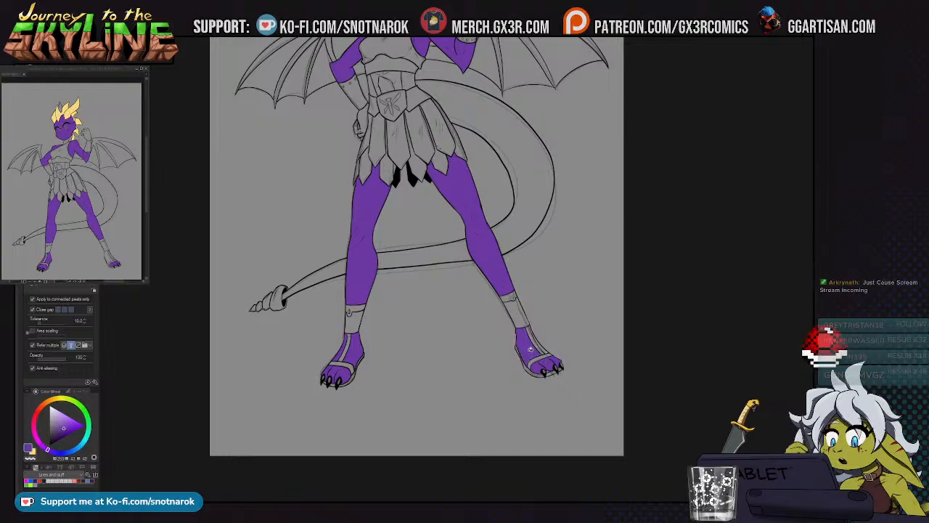
Fill every tail section purple and all segments of the tail tip light yellow
left_click_drag(359, 300, 370, 349)
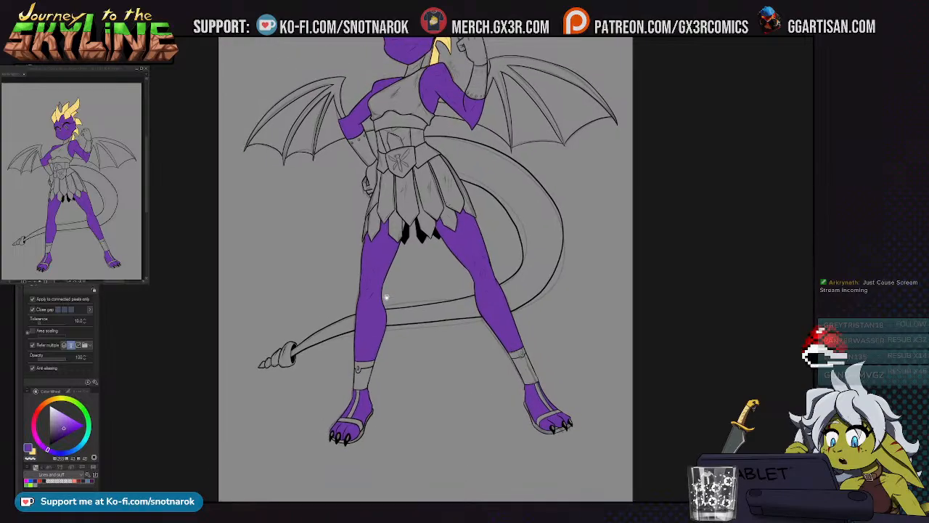
left_click(522, 199)
left_click(443, 310)
left_click(343, 328)
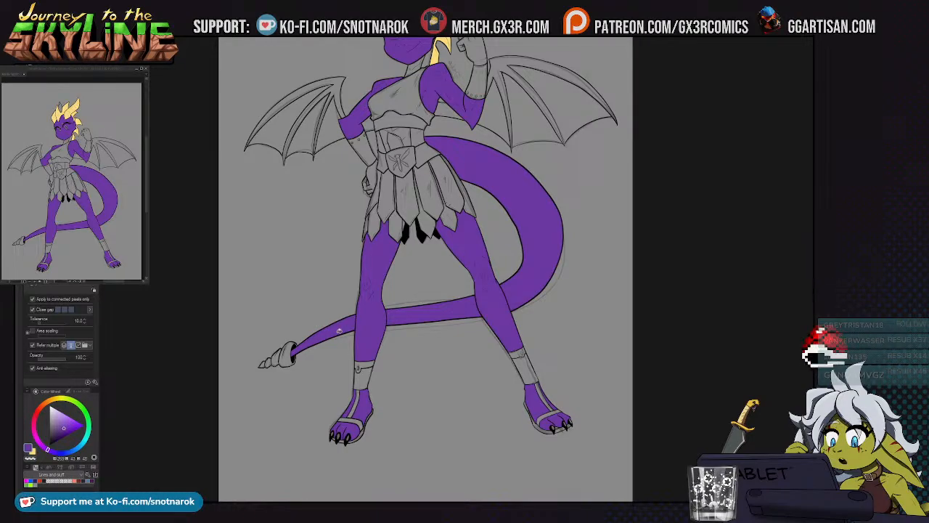
left_click(285, 354)
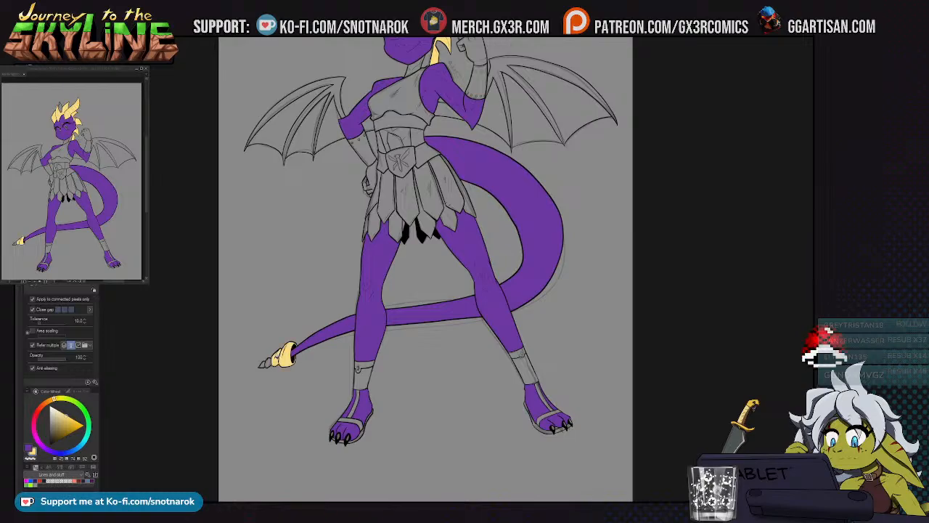
mouse_move(272, 368)
left_mouse_down()
mouse_move(394, 326)
mouse_move(369, 339)
mouse_move(552, 216)
left_mouse_up()
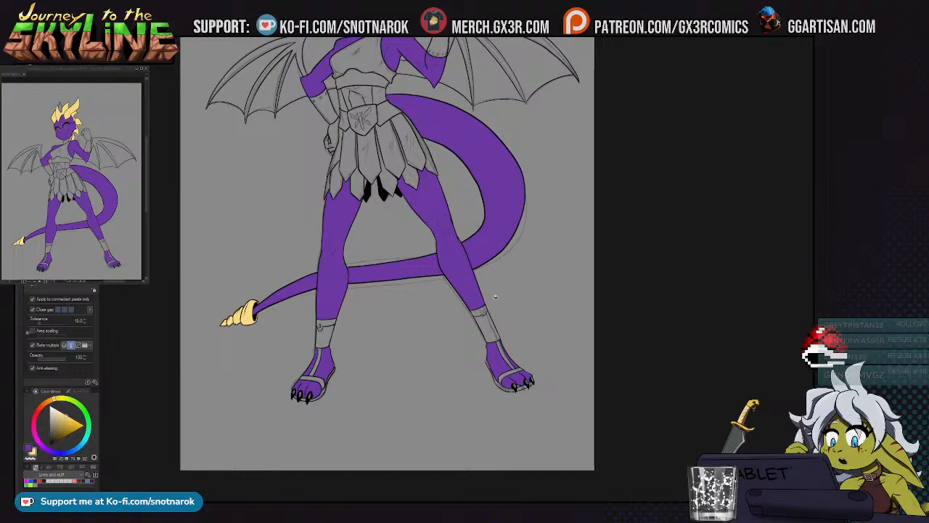
Correct the line width of the button outline on the ankle cuff farther from the tail tip
scroll(497, 296, "up", 5)
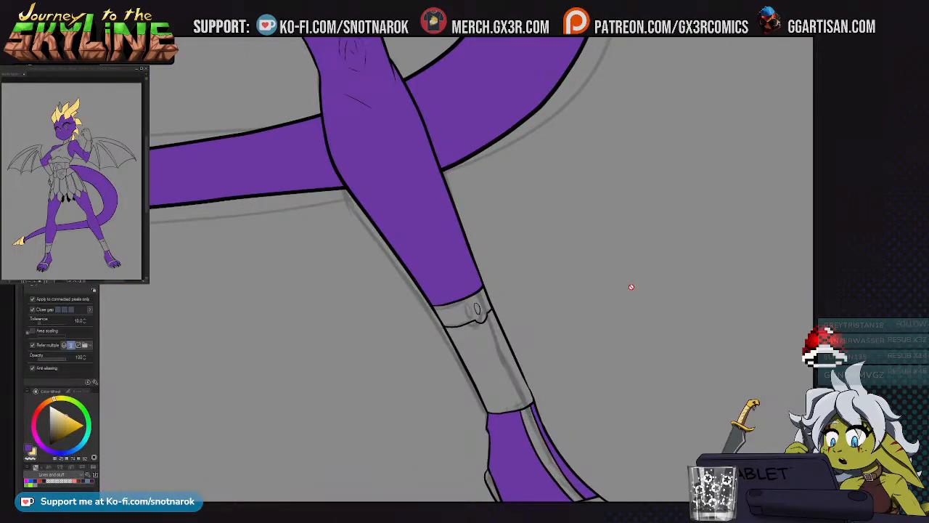
key("p")
key("y")
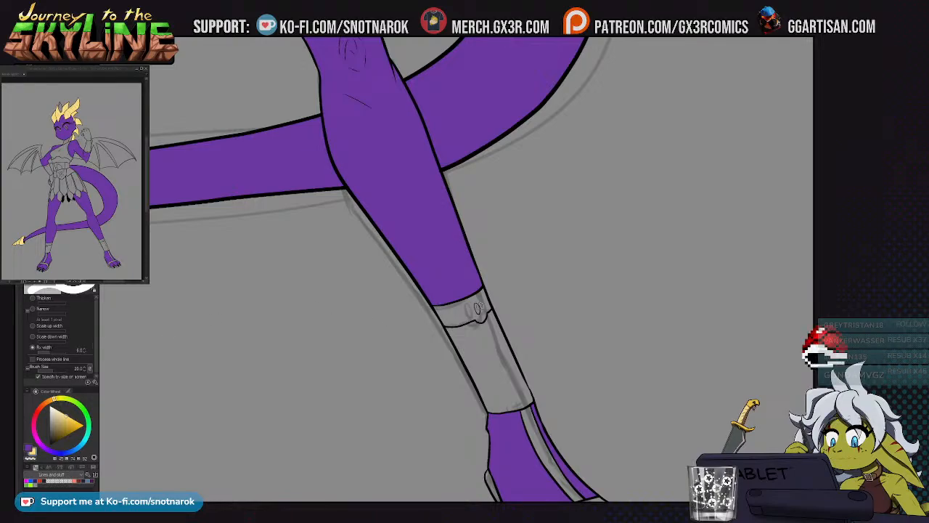
scroll(475, 328, "down", 3)
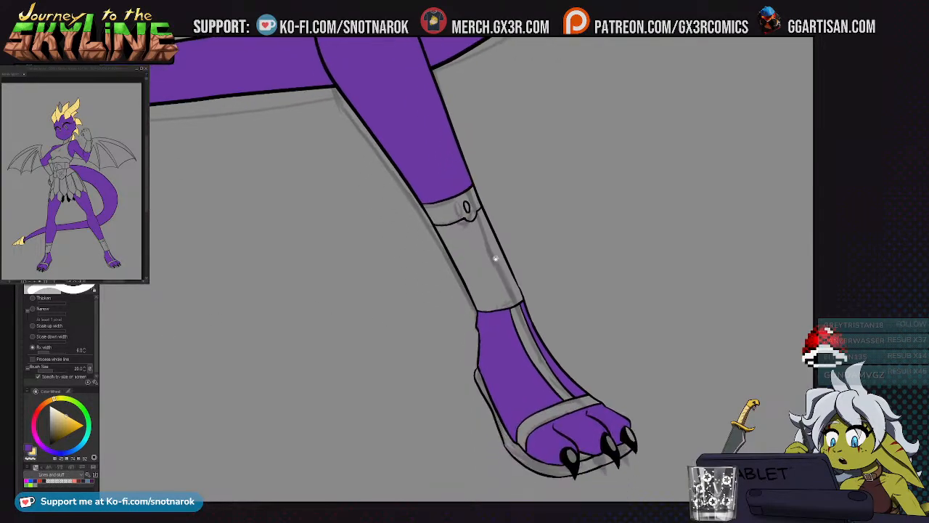
Select the upper bands of both ankle cuffs, fill them golden orange and clear the selection
scroll(522, 350, "down", 5)
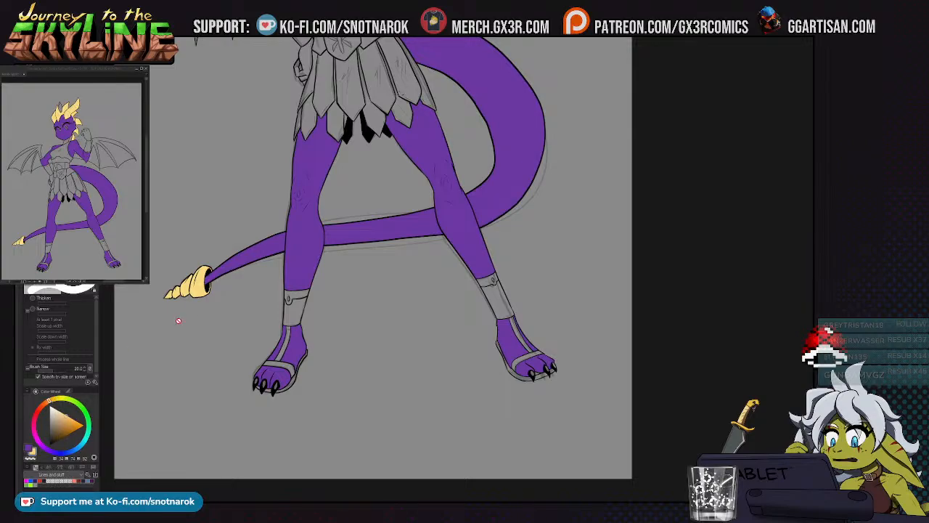
key("w")
left_click(298, 294)
left_click(487, 279, "shift")
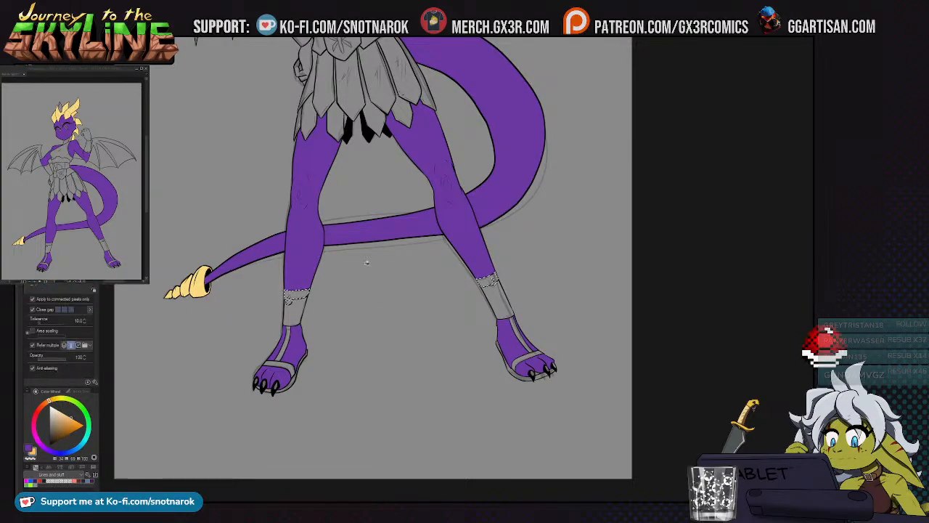
left_click(294, 297)
left_click(488, 280)
key("ctrl+d")
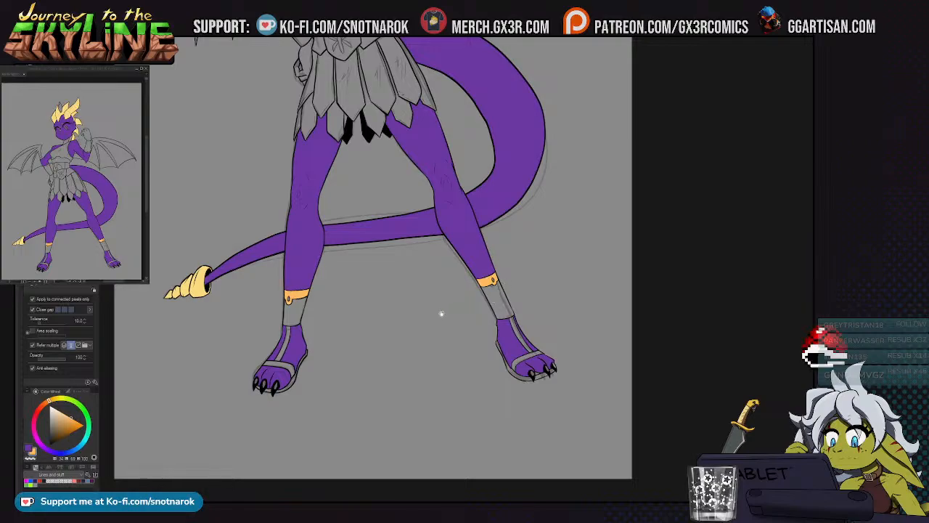
Pick a medium orange-brown and fill the lower ankle cuffs, sandal straps and soles on both feet
left_click(64, 427)
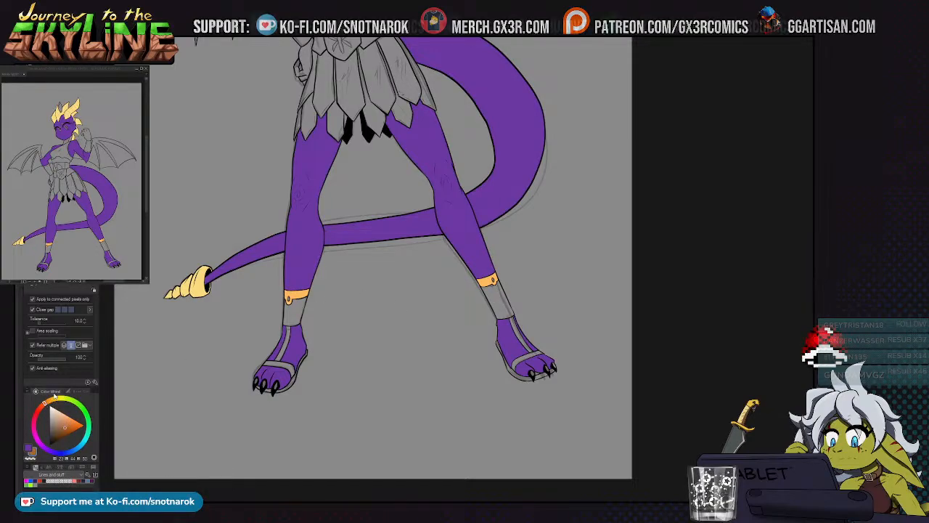
left_click(294, 313)
left_click(288, 336)
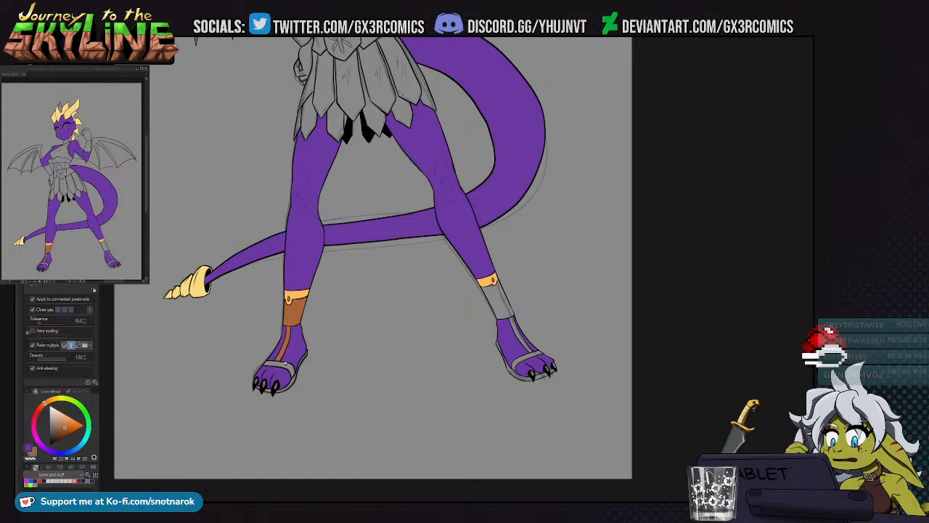
left_click(284, 367)
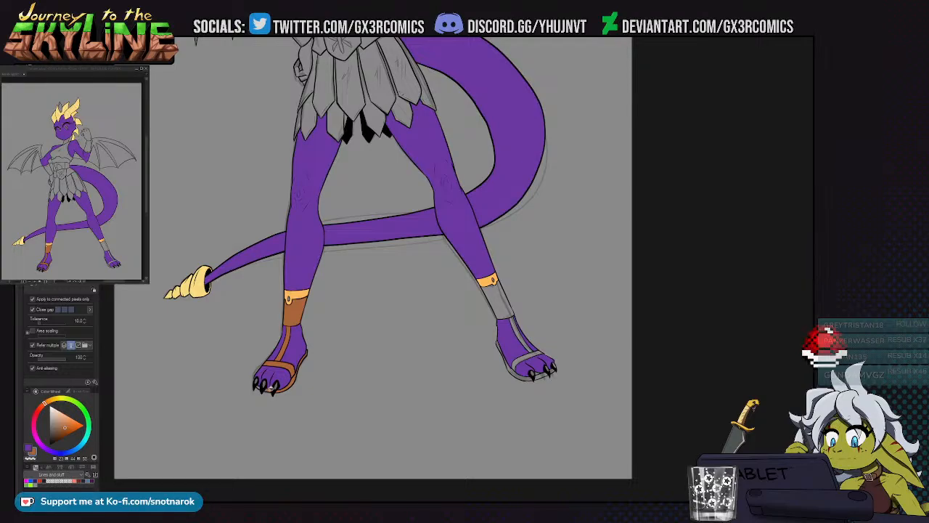
scroll(490, 317, "right", 2)
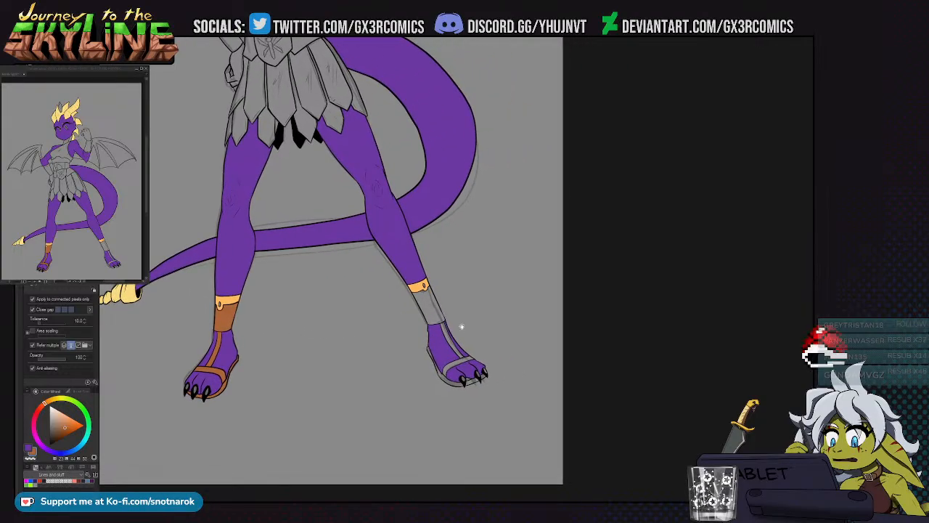
left_click(456, 367)
left_click(450, 341)
left_click(428, 306)
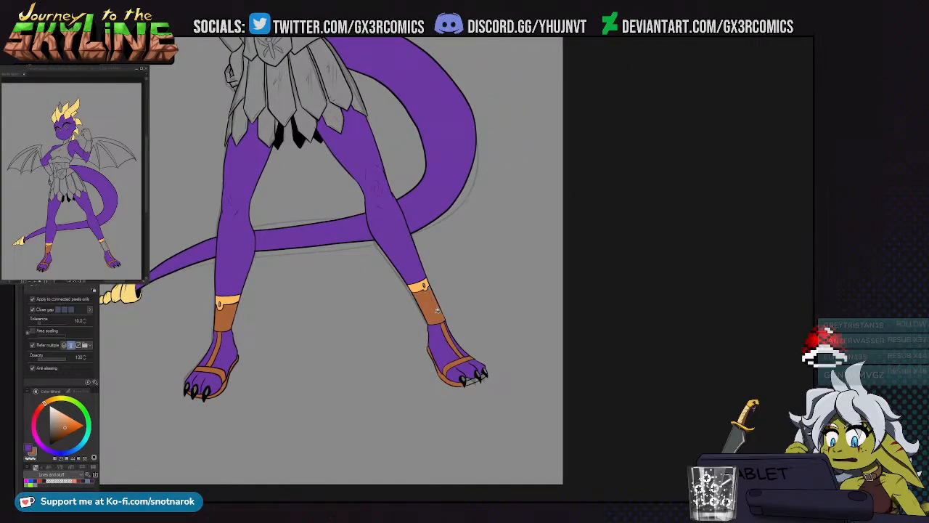
Refill the lower ankle cuffs and the sandals on both feet with a darker brown
scroll(397, 334, "up", 3)
scroll(396, 334, "up", 1)
scroll(406, 336, "down", 3)
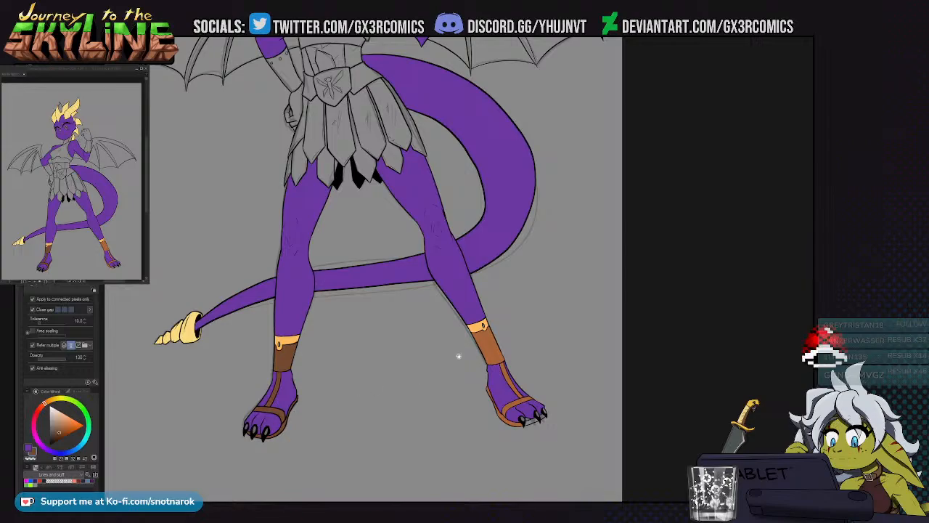
left_click_drag(459, 361, 393, 302)
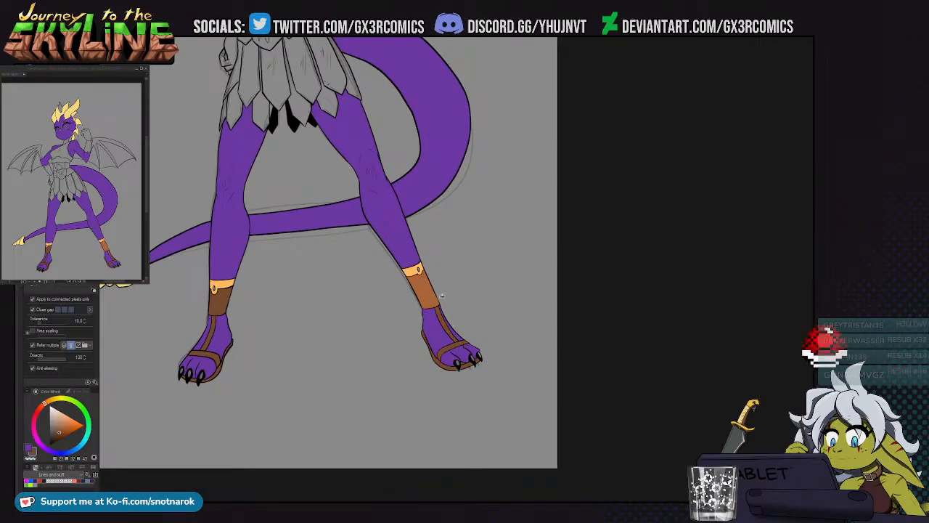
scroll(334, 305, "down", 2)
Fill all the front and side flaps of the skirt with the dark brown
scroll(403, 246, "up", 1)
mouse_move(402, 245)
left_mouse_down()
mouse_move(311, 264)
mouse_move(301, 292)
mouse_move(373, 291)
left_mouse_up()
left_click(344, 307, "alt")
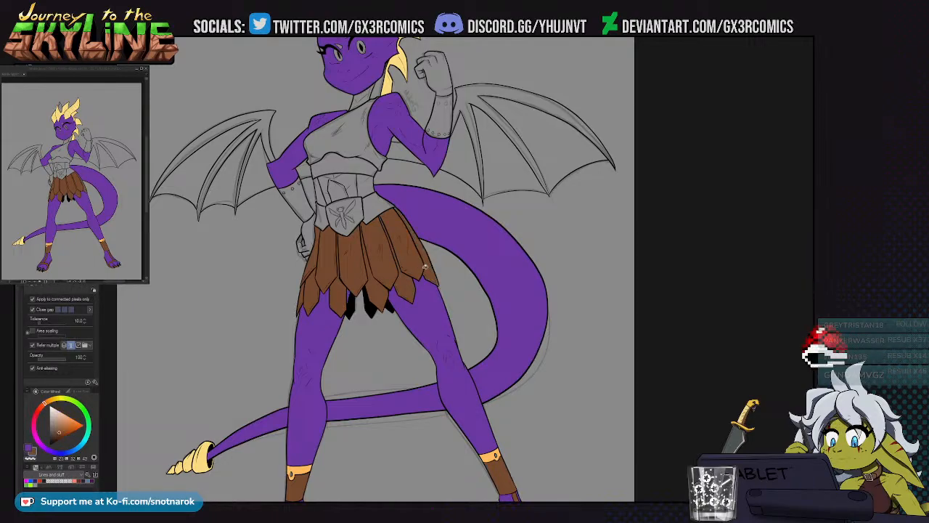
Fill the central panel above the belt buckle and both wrist bracers with the dark brown
scroll(400, 278, "up", 2)
left_click(337, 233)
scroll(332, 318, "up", 2)
left_click(434, 191)
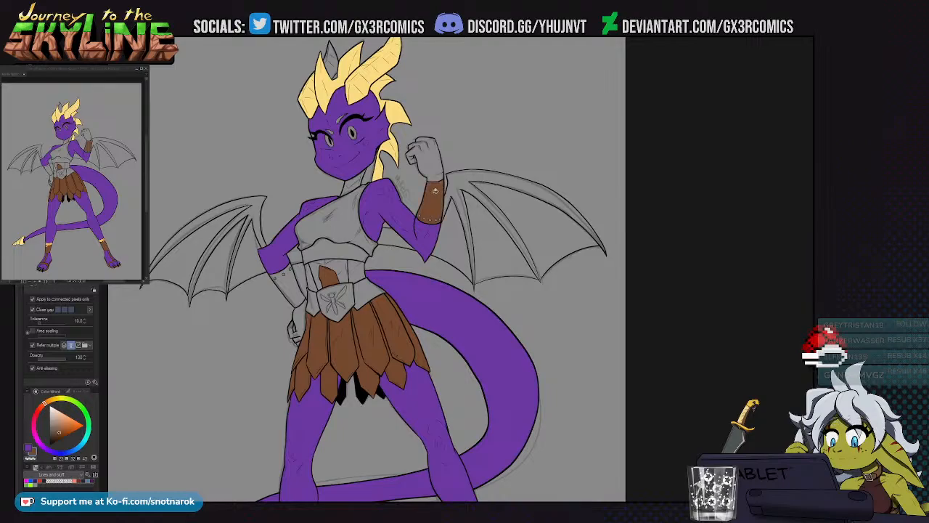
left_click(296, 290)
Sample the purple skin colour and fill the side of the neck between the jaw and the yellow frill
scroll(355, 222, "up", 3)
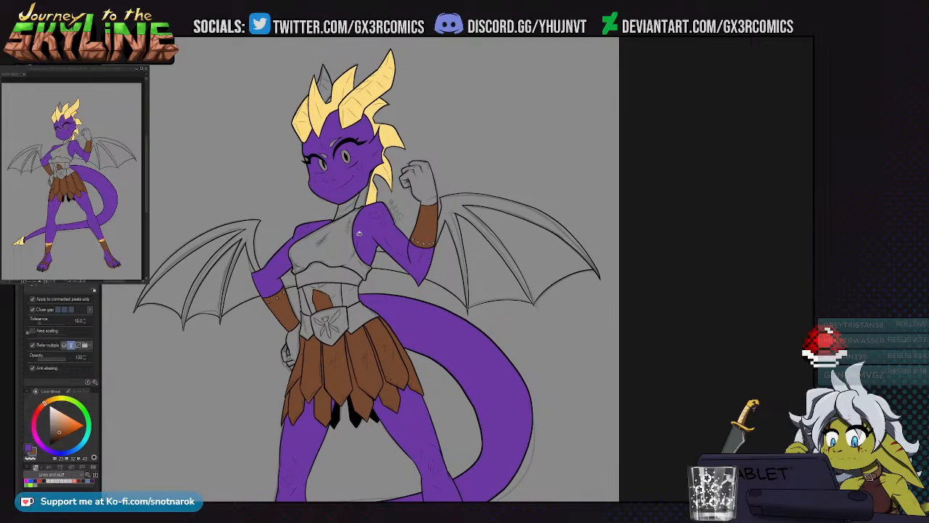
left_click(374, 190, "alt")
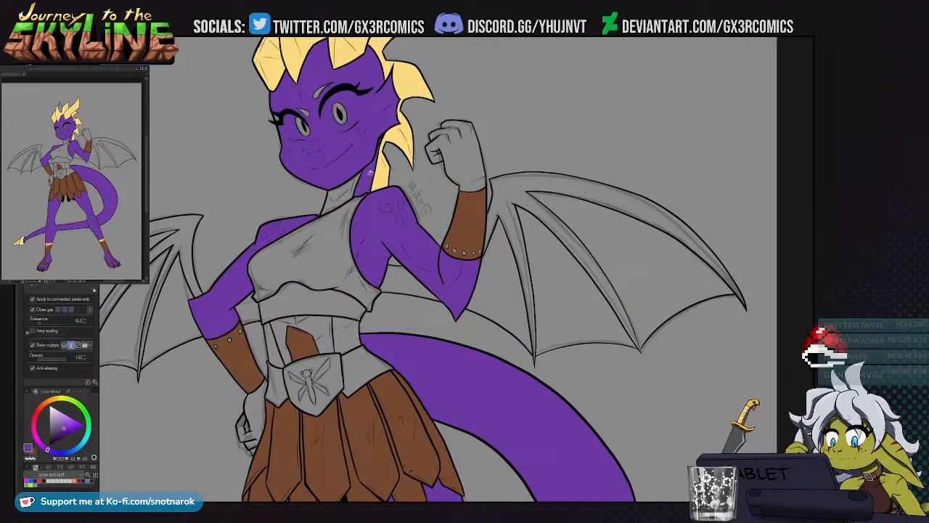
scroll(389, 268, "up", 1)
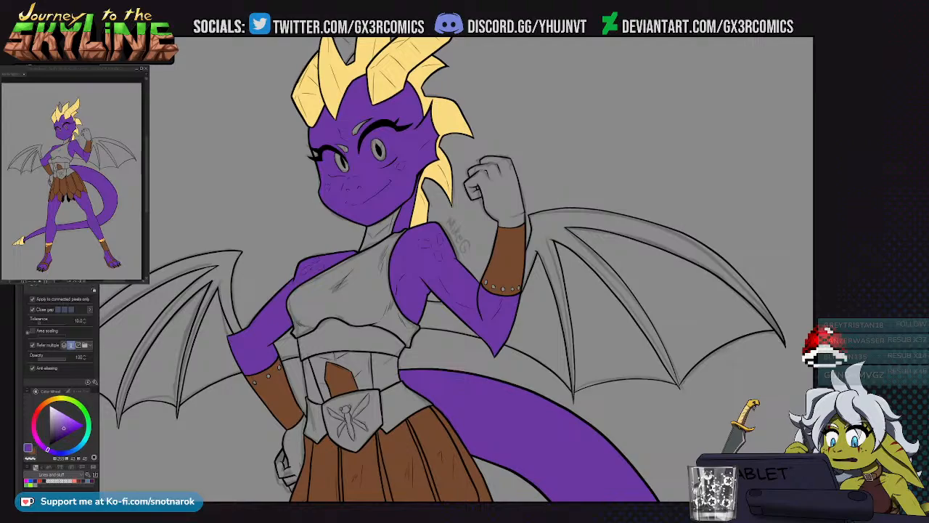
Select the purple face area and paint the white of the larger eye around its iris, cleaning up its edges
scroll(416, 183, "up", 2)
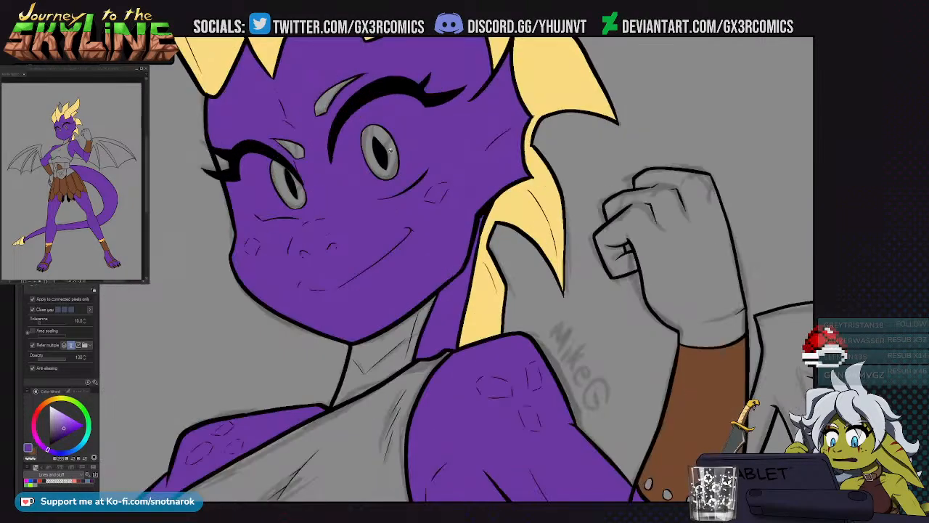
key("w")
left_click(259, 177)
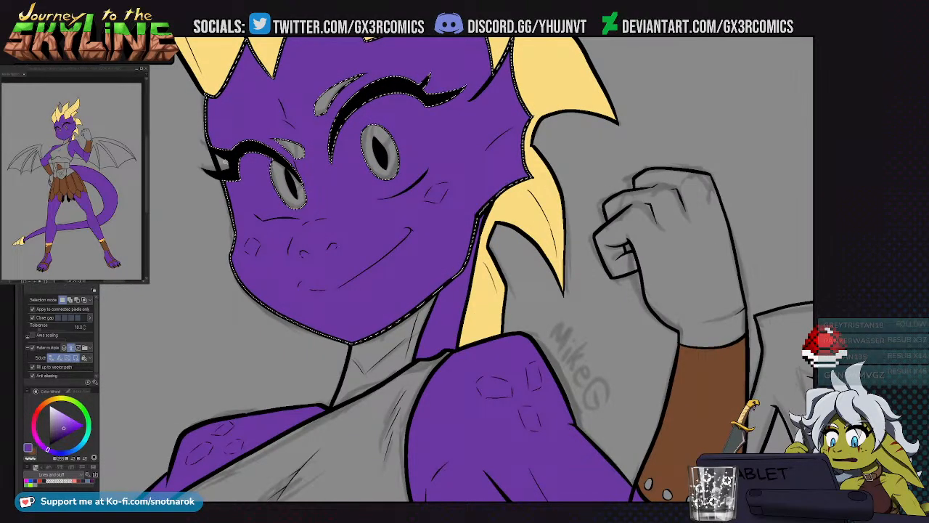
key("ctrl+d")
key("g")
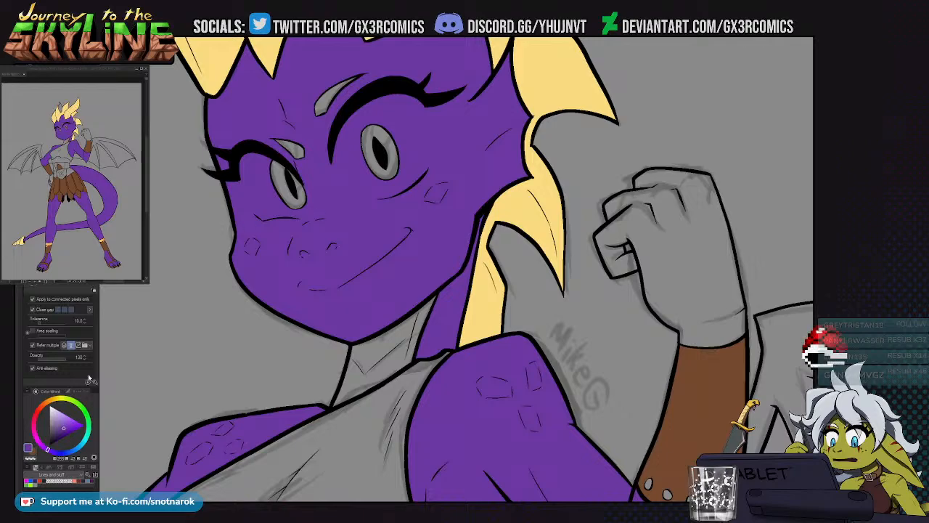
key("w")
left_click(356, 159)
key("p")
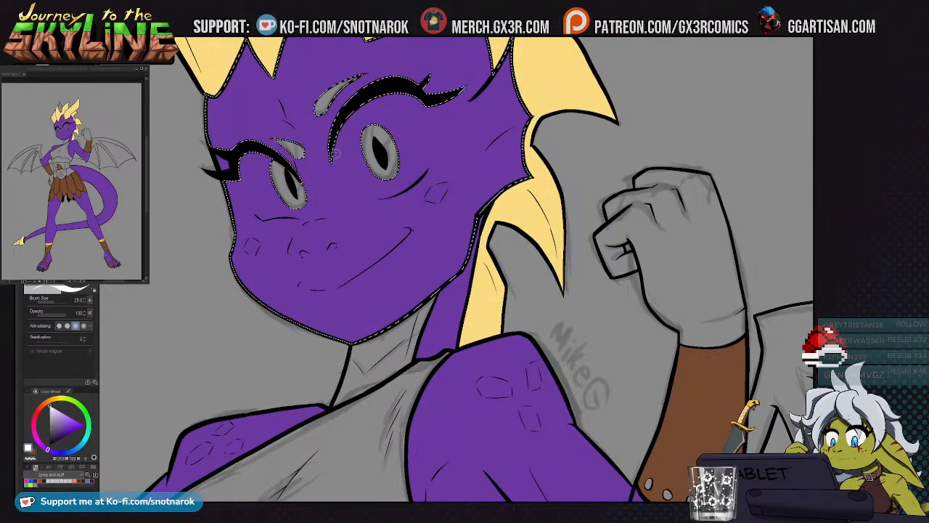
left_click_drag(370, 195, 335, 142)
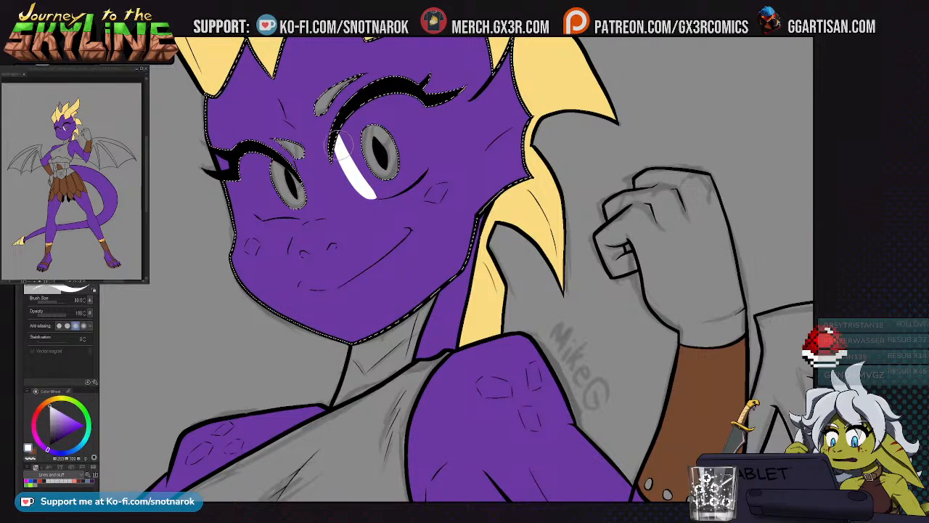
mouse_move(418, 123)
left_mouse_down()
mouse_move(374, 195)
mouse_move(403, 185)
mouse_move(369, 195)
mouse_move(411, 180)
mouse_move(367, 197)
mouse_move(412, 177)
mouse_move(384, 190)
mouse_move(394, 194)
mouse_move(410, 174)
mouse_move(392, 195)
mouse_move(422, 116)
left_mouse_up()
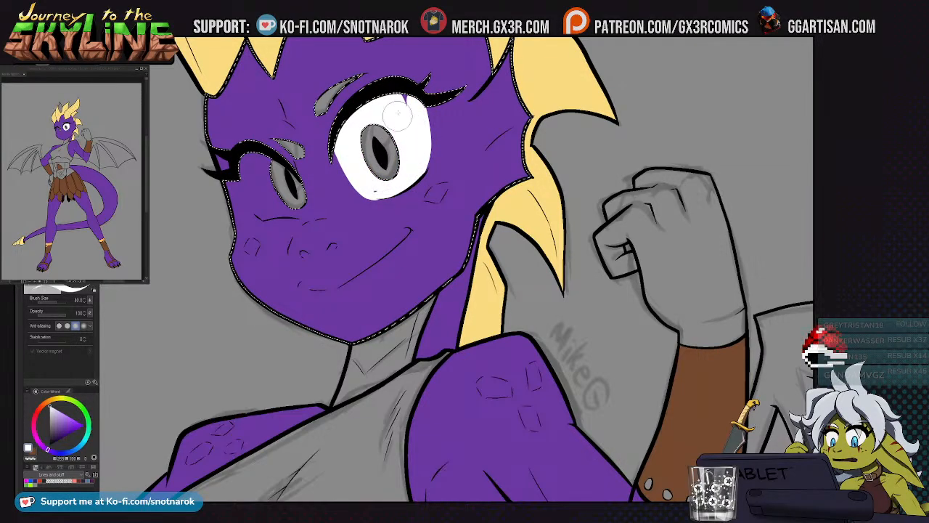
key("c")
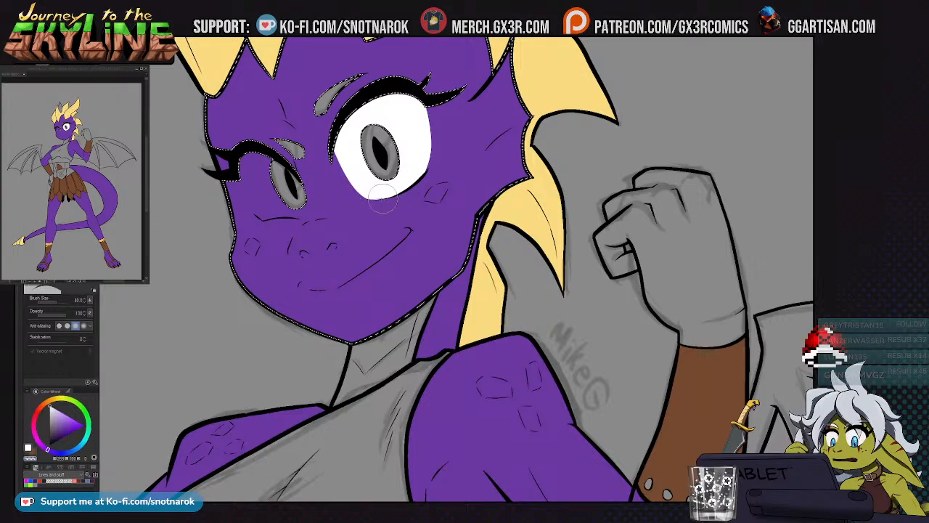
Paint the white of the smaller eye around its iris within the face selection
key("x")
left_click_drag(258, 209, 240, 158)
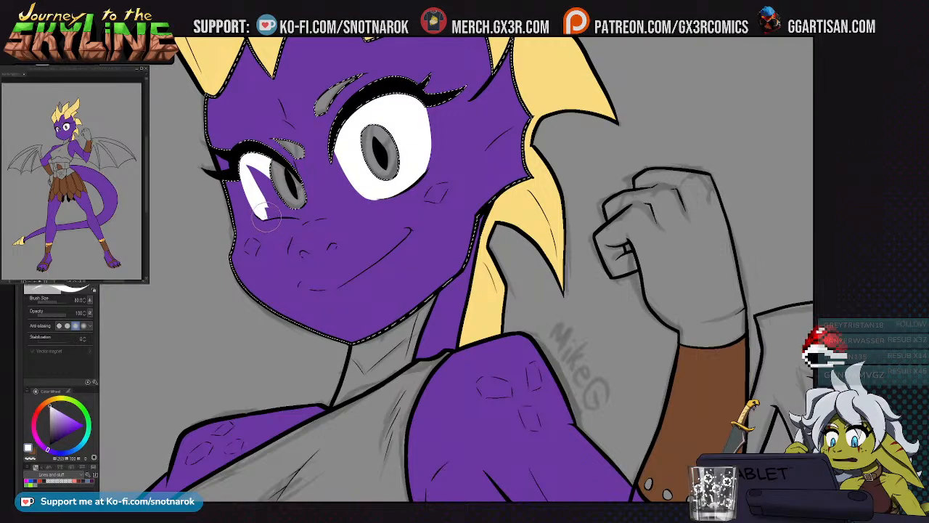
left_click_drag(263, 215, 287, 216)
key("ctrl+z")
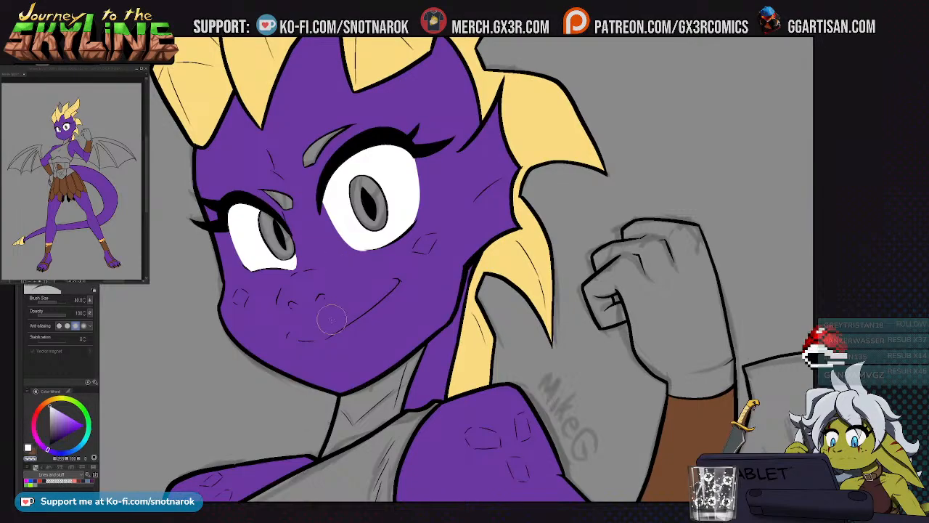
Pick a darker purple and fill both eyebrows with it
left_click_drag(331, 259, 331, 249)
key("c")
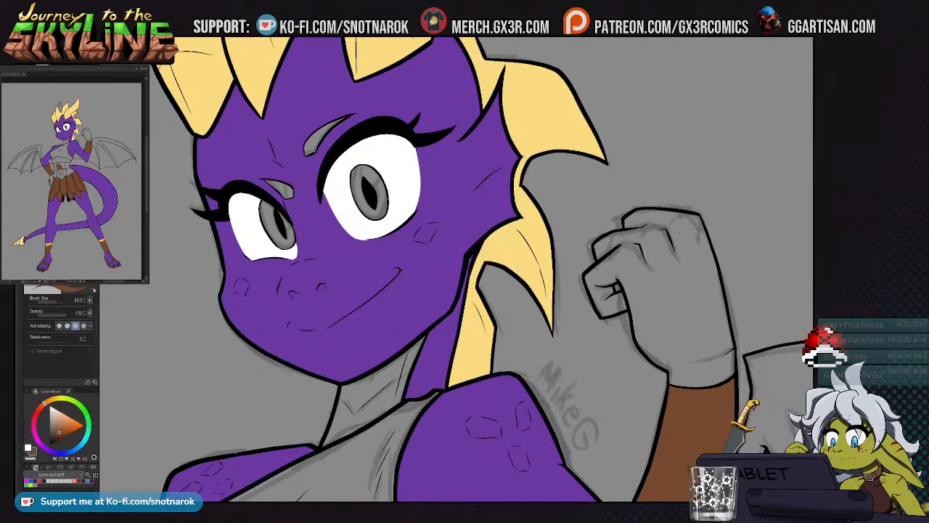
left_click(332, 249, "alt")
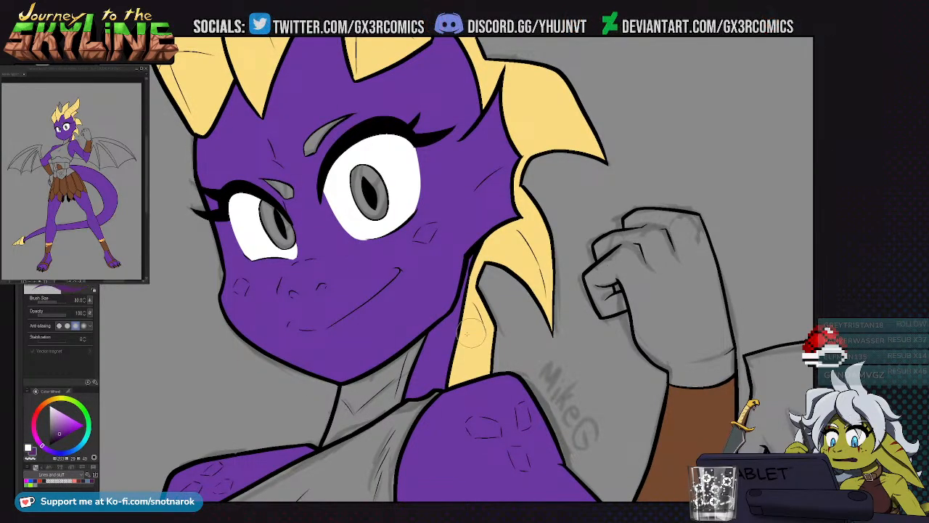
key("g")
key("g")
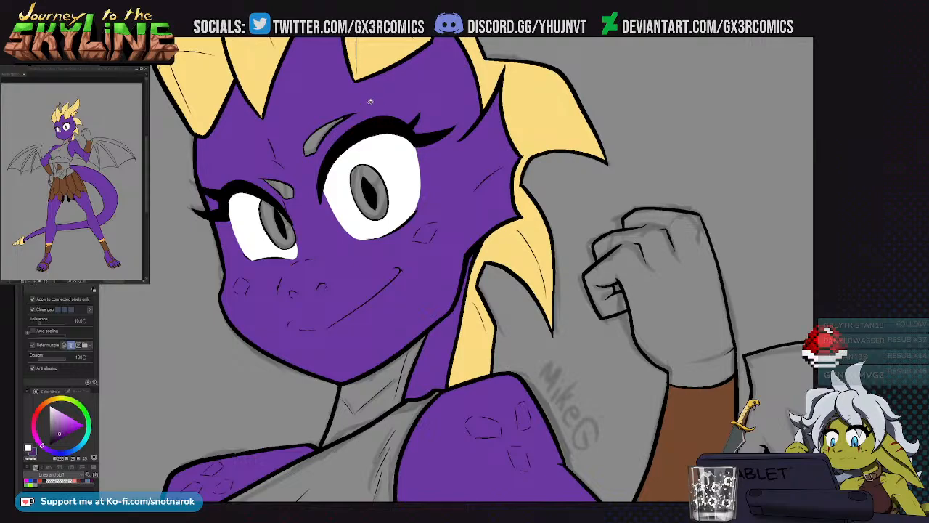
left_click(307, 150)
left_click(285, 190)
Fill the front of the neck with the pale yellow and the raised fist with the purple skin colour
scroll(453, 156, "down", 5)
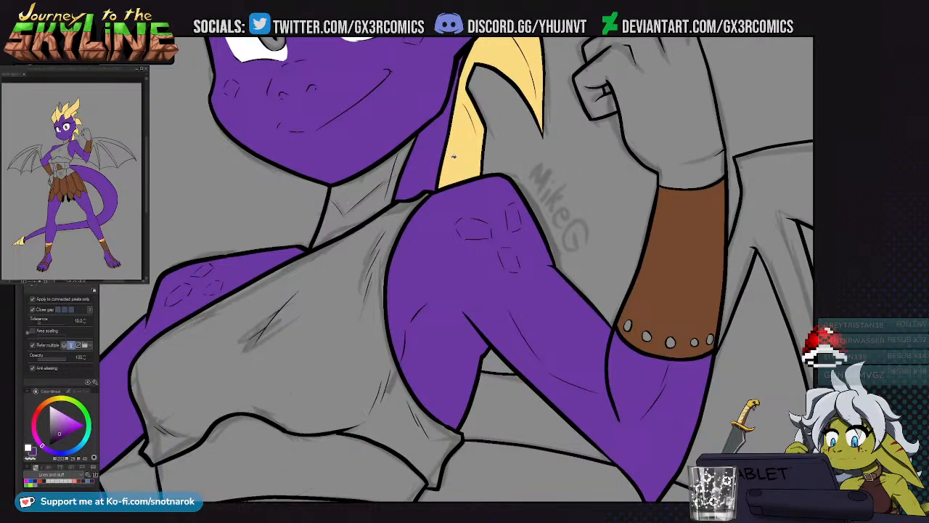
left_click(363, 205)
left_click(652, 105)
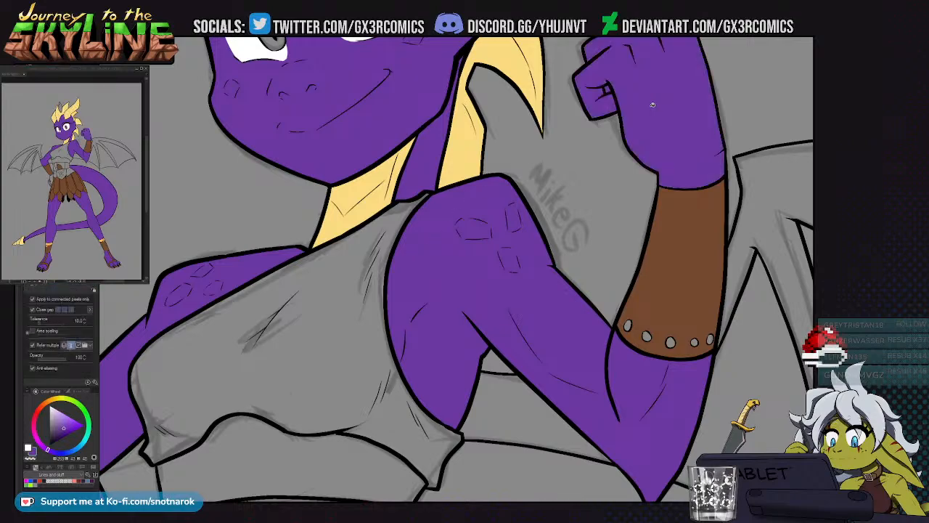
Choose a darker purple, select the raised fist and paint the small gap between its curled fingers
left_click_drag(610, 133, 512, 193)
left_click(60, 433)
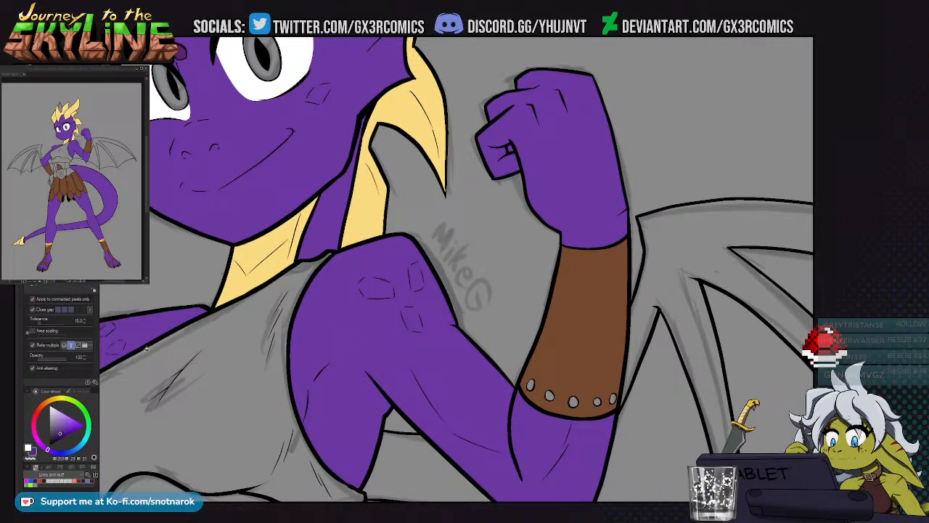
key("w")
left_click(515, 139)
key("g")
key("p")
left_click_drag(509, 148, 513, 149)
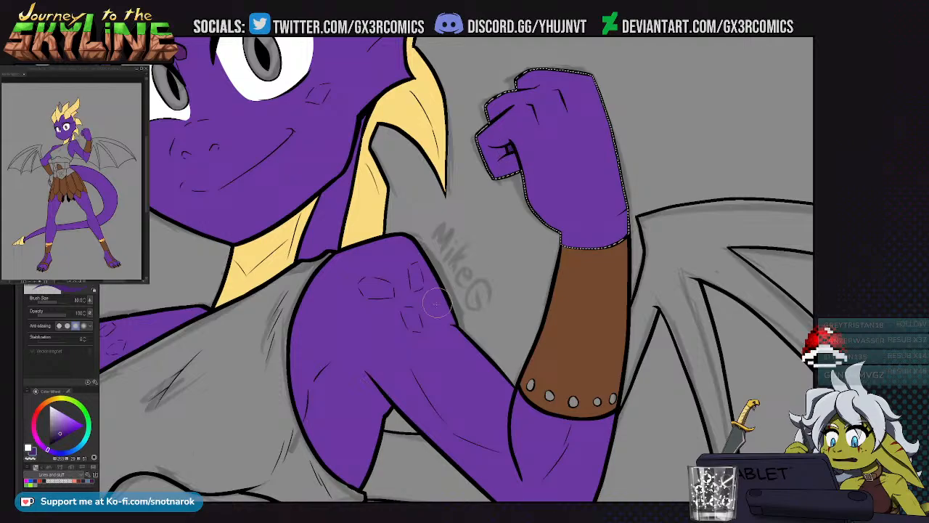
Clear the selection, sample the skirt's brown and fill the wide band below the chest top
scroll(462, 285, "down", 3)
left_click_drag(489, 348, 391, 247)
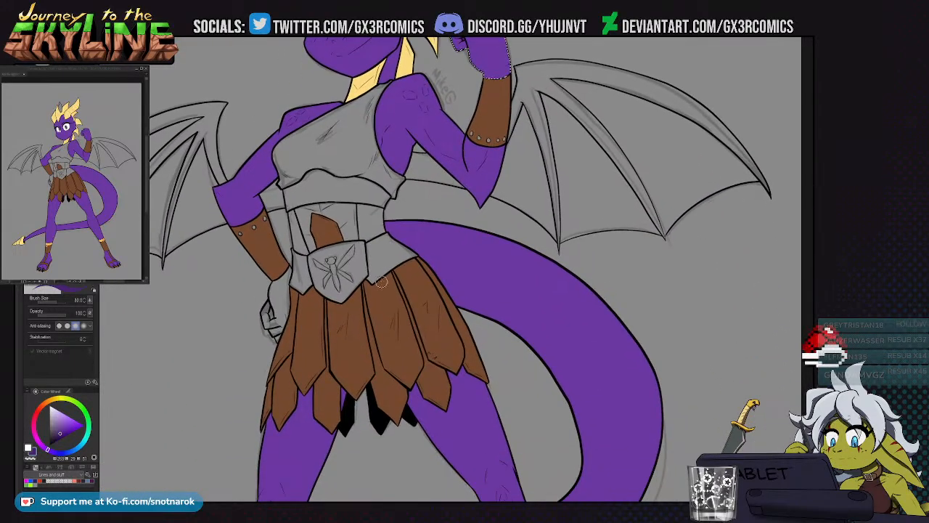
left_click(408, 270, "alt")
key("g")
key("ctrl+d")
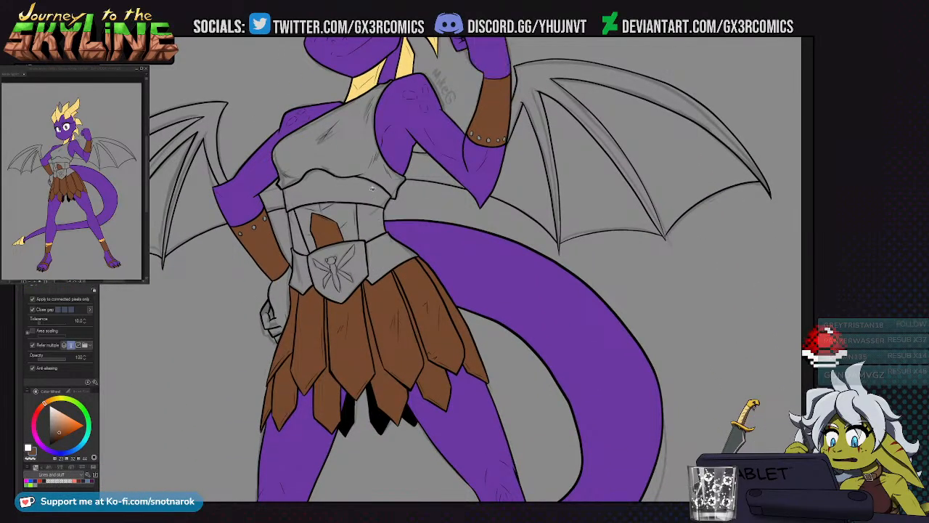
left_click(370, 194)
Fill the one-shoulder chest top with pink and refill it with a paler pink
left_click_drag(226, 268, 218, 346)
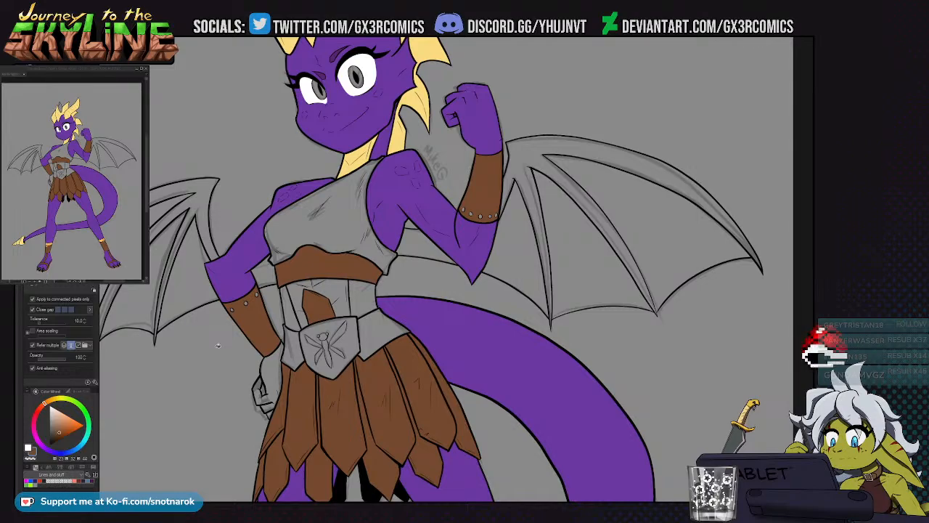
left_click(35, 434)
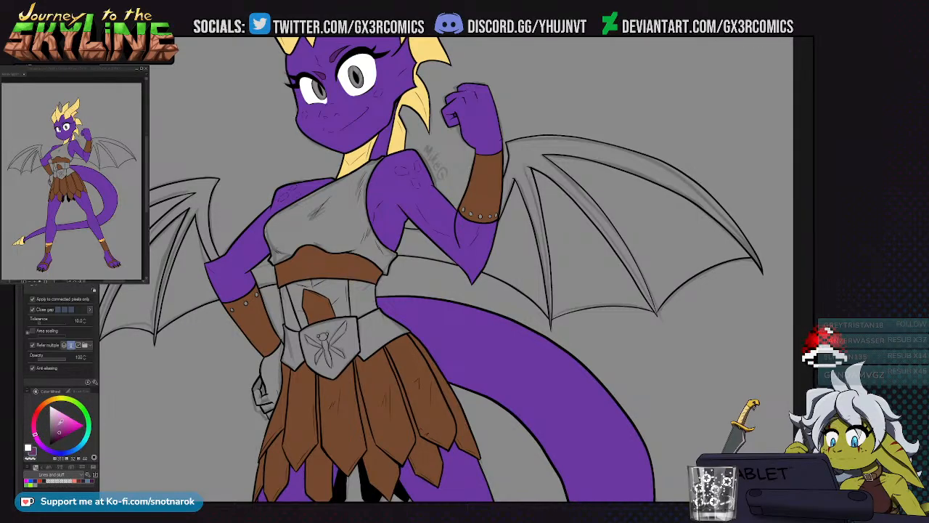
left_click(355, 217)
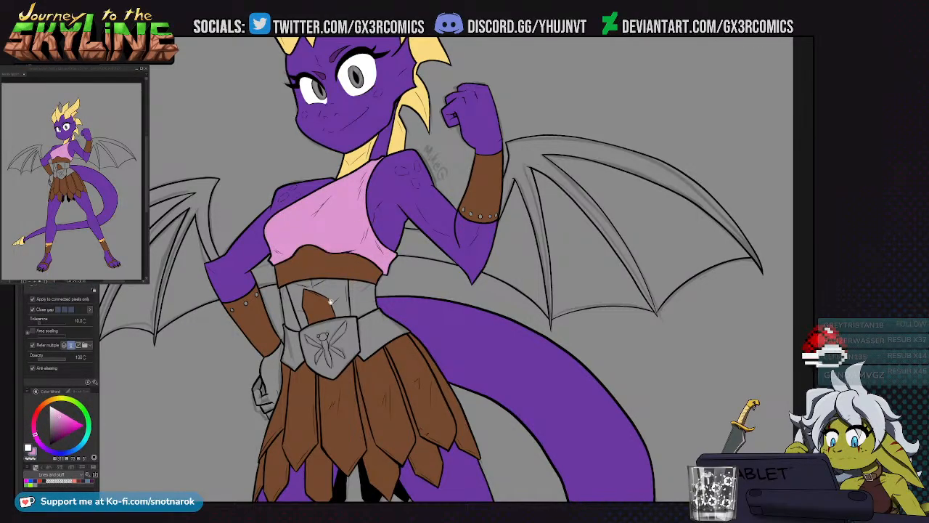
scroll(332, 299, "down", 1)
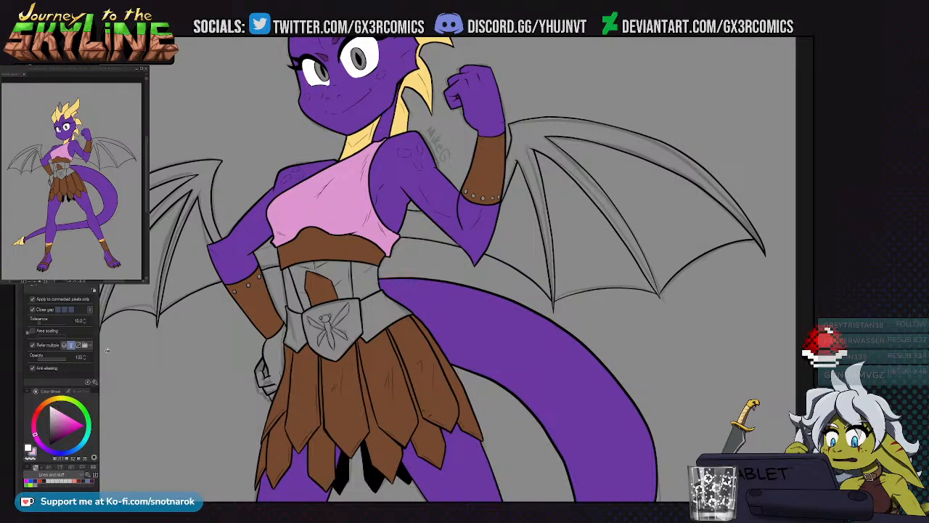
left_click(328, 207)
Fill the belly around the brown central panel with the sampled yellow and both sides of the waist with the purple skin colour
left_click_drag(331, 323, 313, 274)
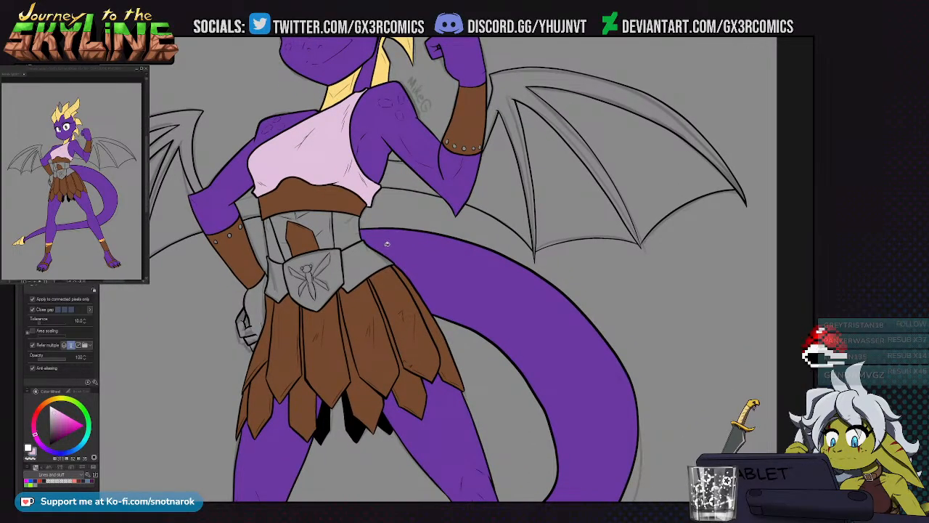
left_click(394, 234, "alt")
key("x")
left_click(340, 94, "alt")
left_click(324, 227)
key("x")
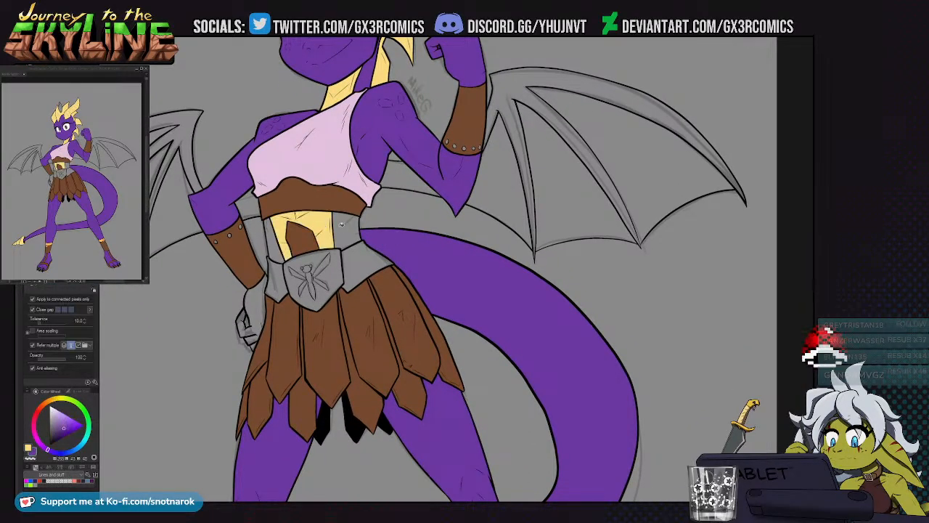
left_click(275, 240)
Fill the belt sections on both sides of the buckle with a darker shade of the skirt's brown
left_click(362, 301, "alt")
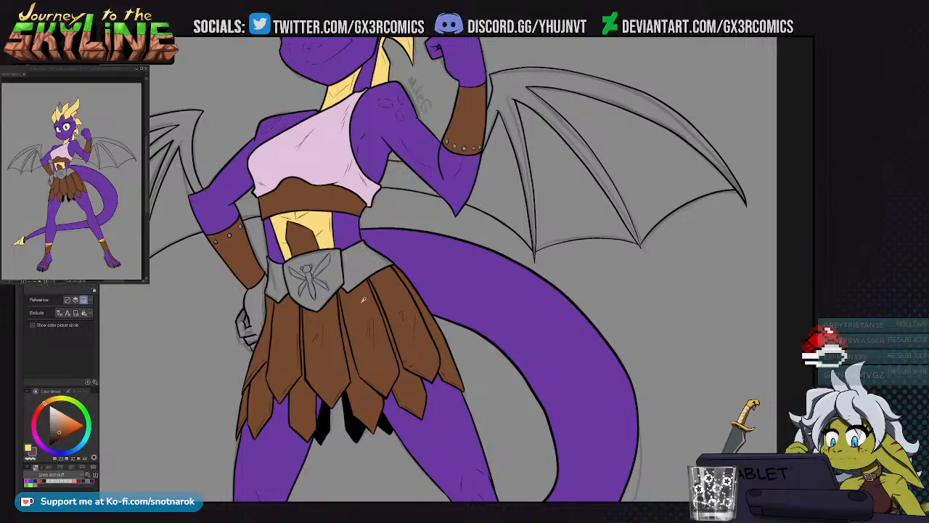
left_click(366, 264)
left_click(277, 283)
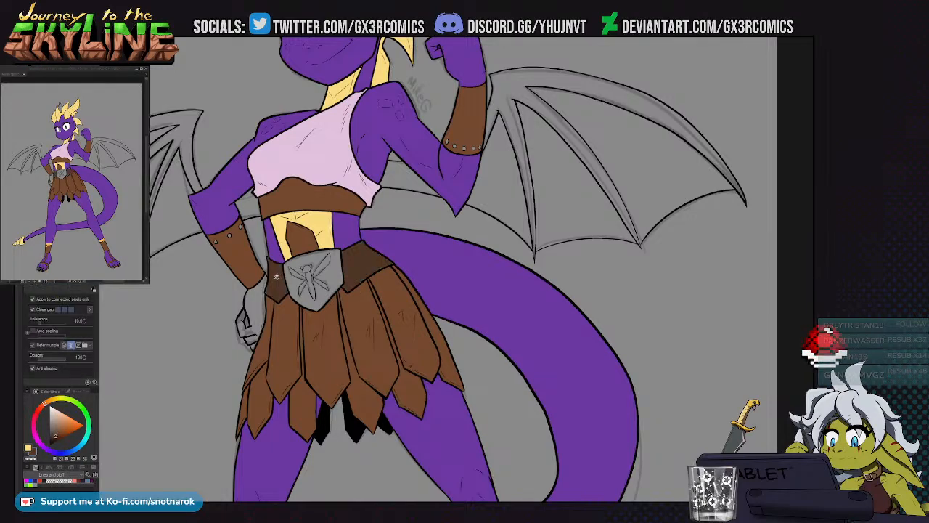
Recolour the horns, neck front and belly with a deeper yellow, and fill the grey rear horn with it
left_click_drag(338, 167, 323, 283)
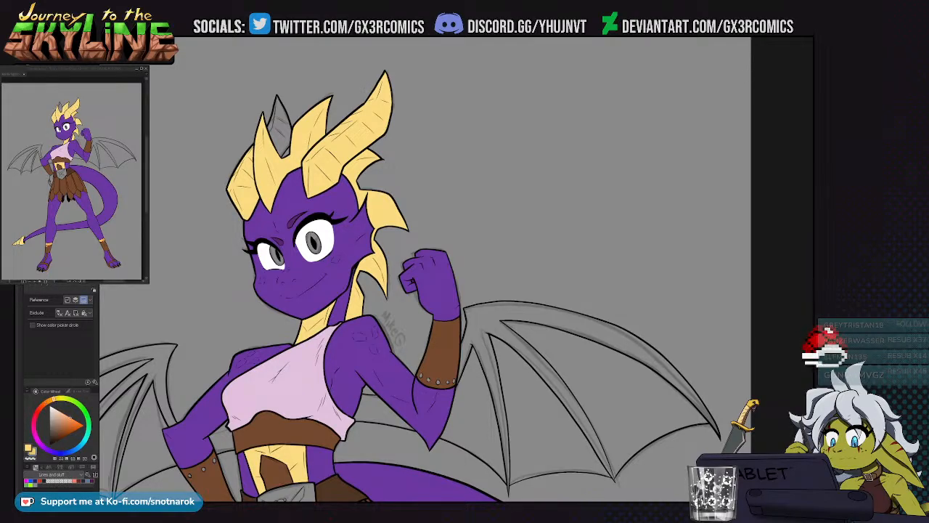
left_click(326, 168, "alt")
left_click(320, 172)
left_click(287, 161)
left_click(248, 171)
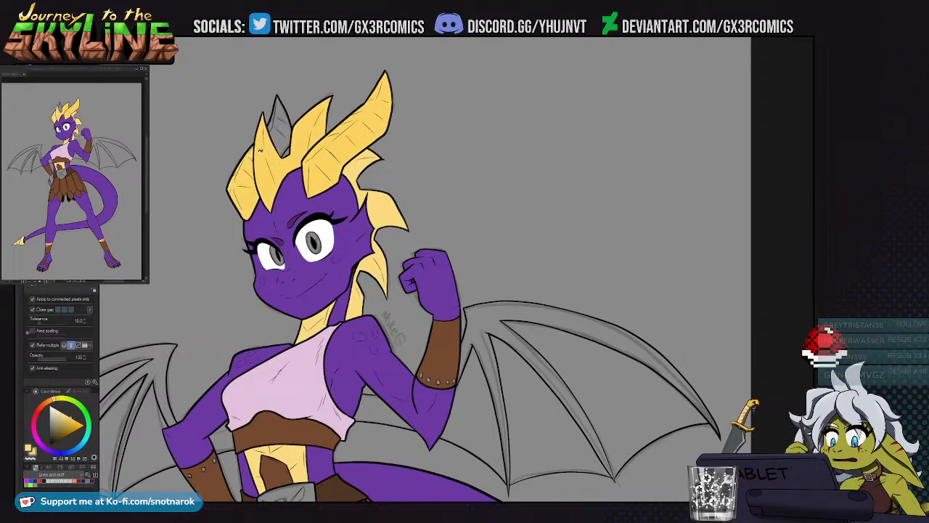
left_click(279, 129)
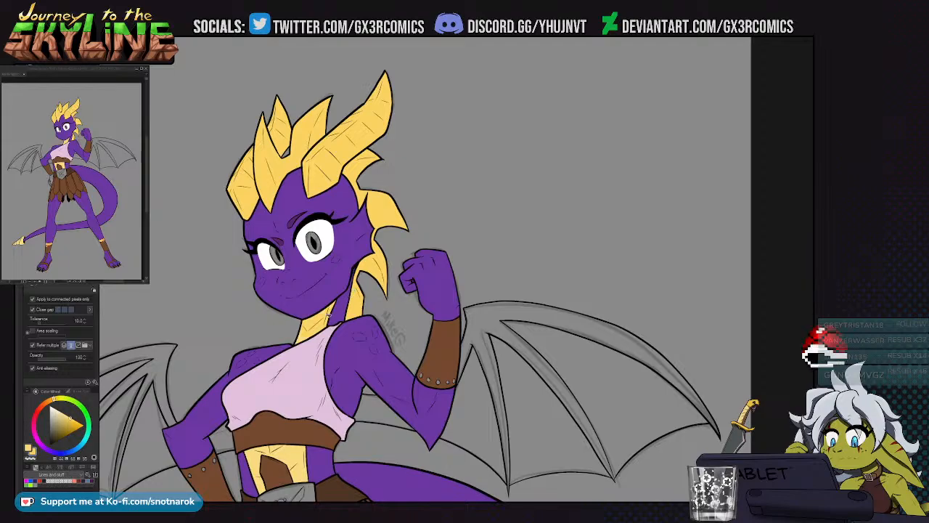
Sample the purple skin colour and fill the hand resting on the hip
left_click_drag(345, 371, 377, 177)
left_click(377, 178, "alt")
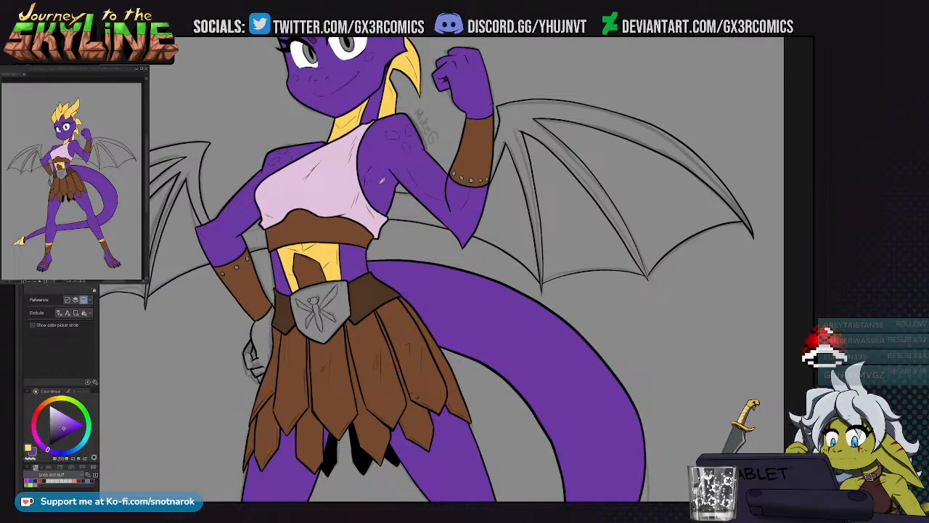
left_click(254, 319)
left_click_drag(267, 368, 281, 263)
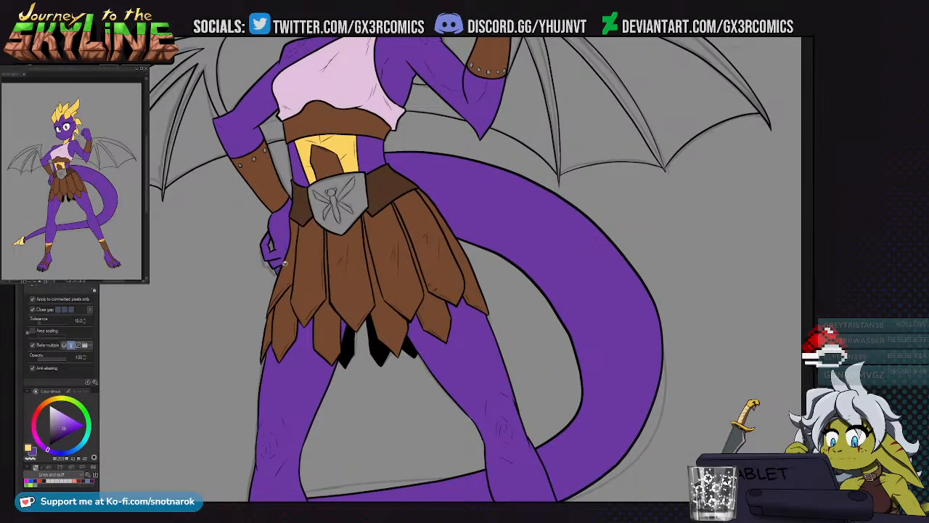
Choose a bright teal and fill the small stud on the ankle cuff's orange trim
scroll(363, 363, "down", 3)
scroll(363, 363, "down", 4)
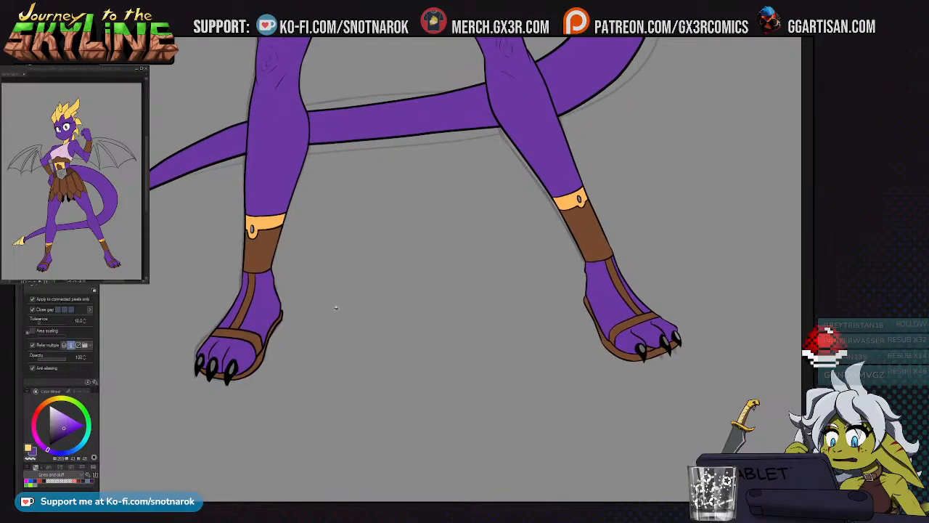
key("alt")
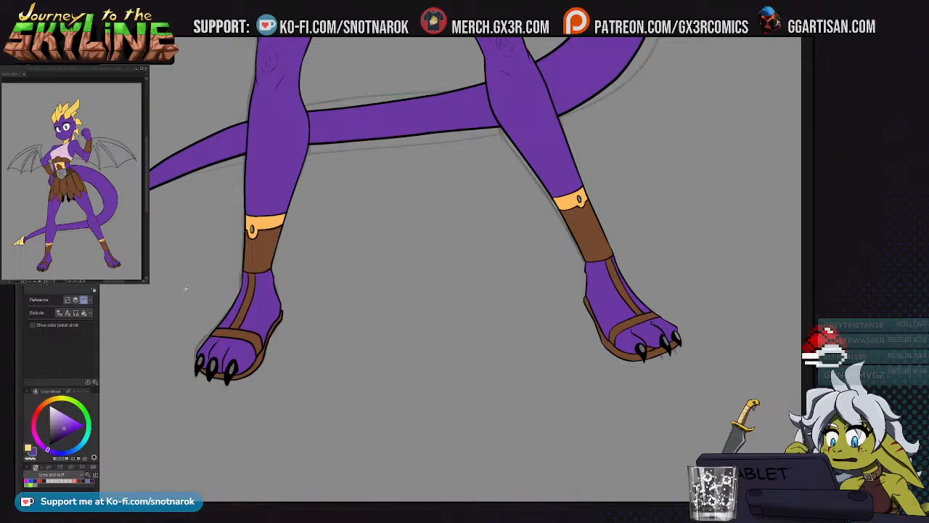
left_click(87, 427)
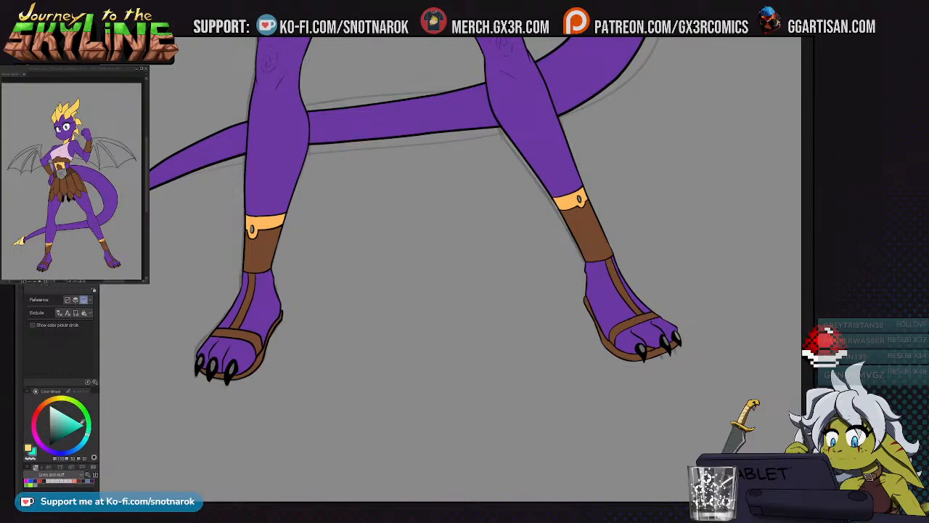
left_click(252, 229)
scroll(498, 157, "up", 10)
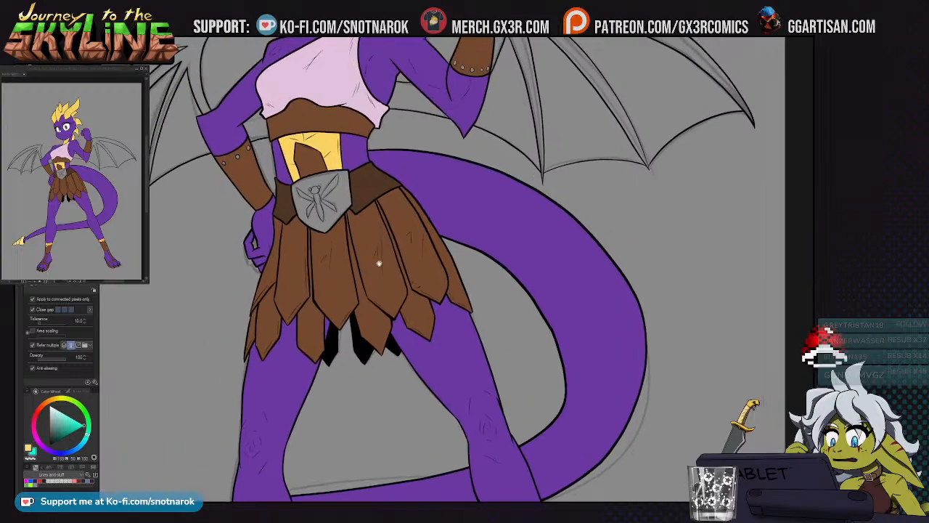
Sample the yellow from the horns and fill the shield-shaped belt buckle with it
key("i")
scroll(344, 101, "up", 5)
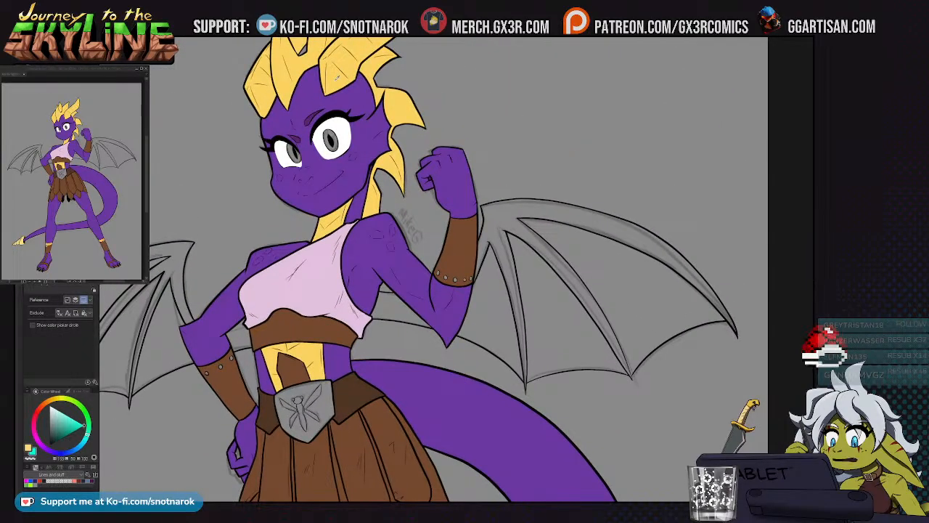
key("g")
scroll(295, 318, "down", 2)
mouse_move(311, 288)
left_mouse_down()
mouse_move(307, 316)
mouse_move(285, 326)
left_mouse_up()
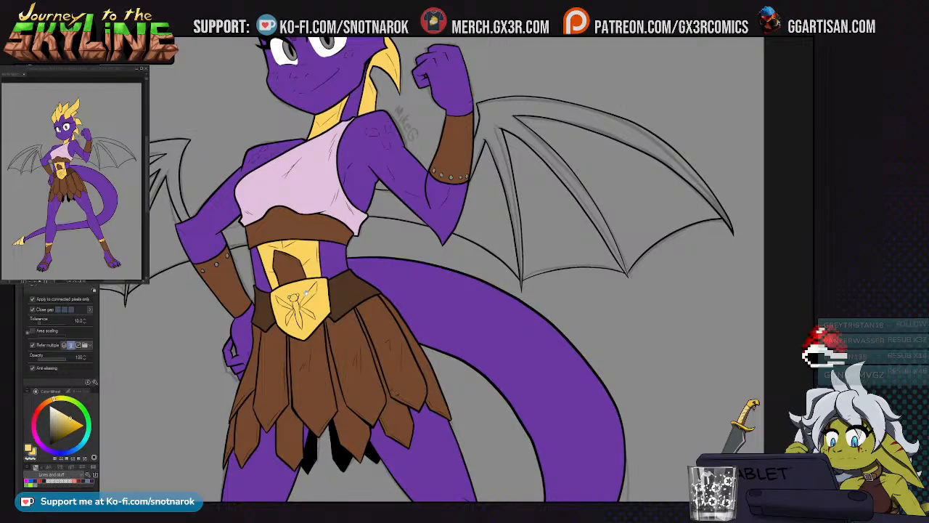
Fill the wing behind the hand-on-hip arm with orange membranes and yellow bones
left_click_drag(435, 290, 517, 269)
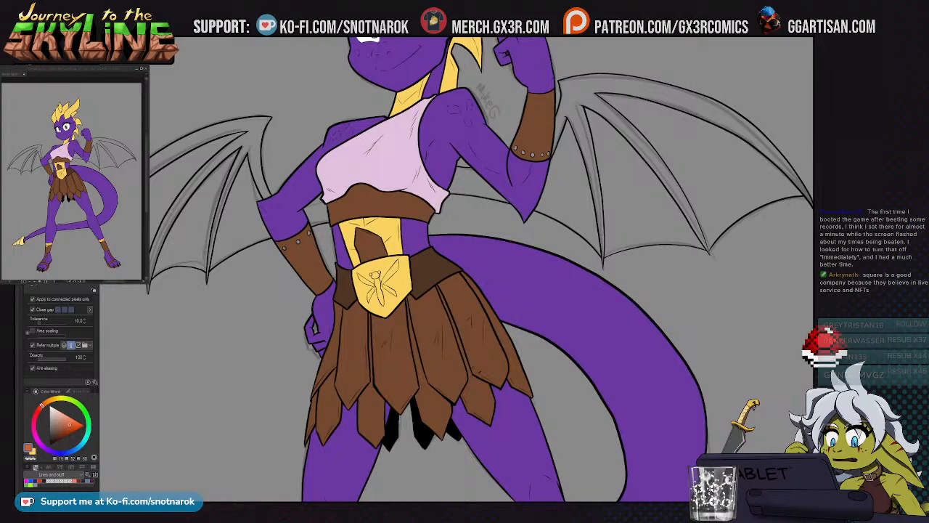
left_click_drag(404, 219, 452, 233)
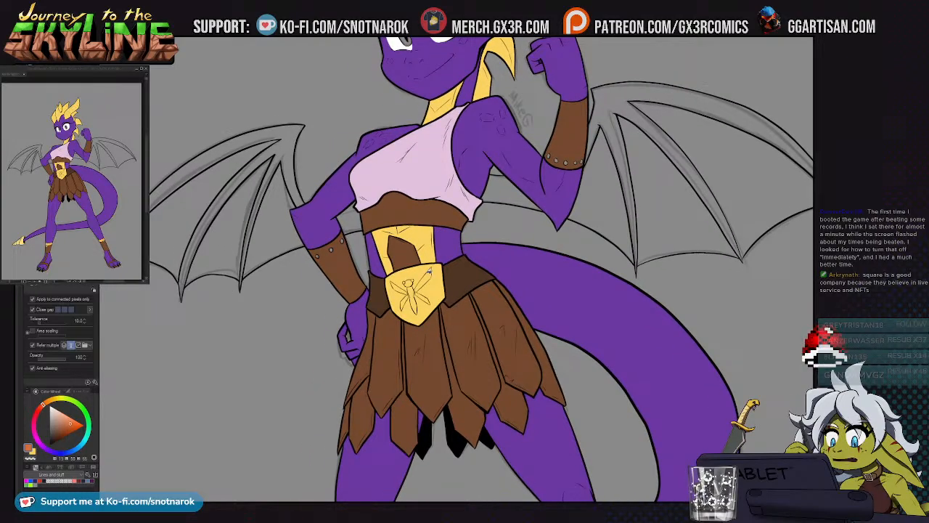
left_click_drag(431, 274, 431, 301)
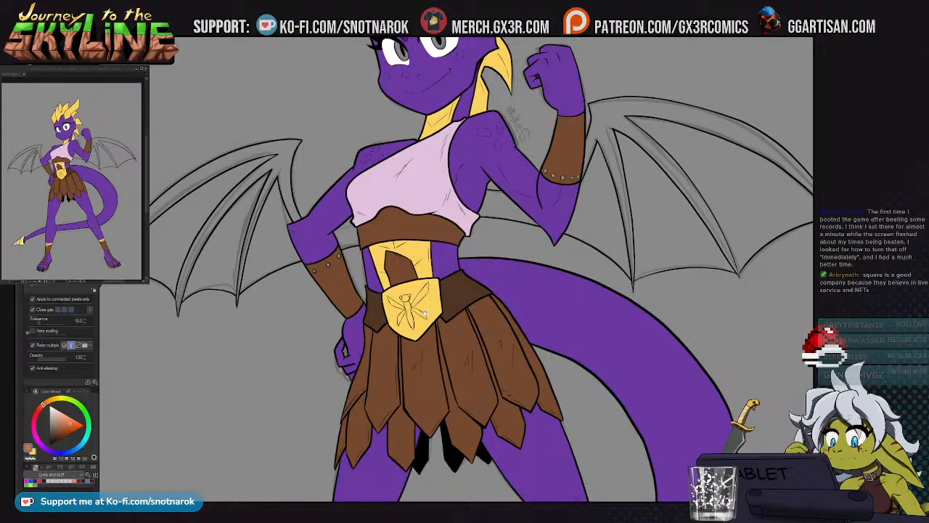
left_click(285, 255)
left_click(227, 234)
left_click(183, 236)
left_click(289, 199)
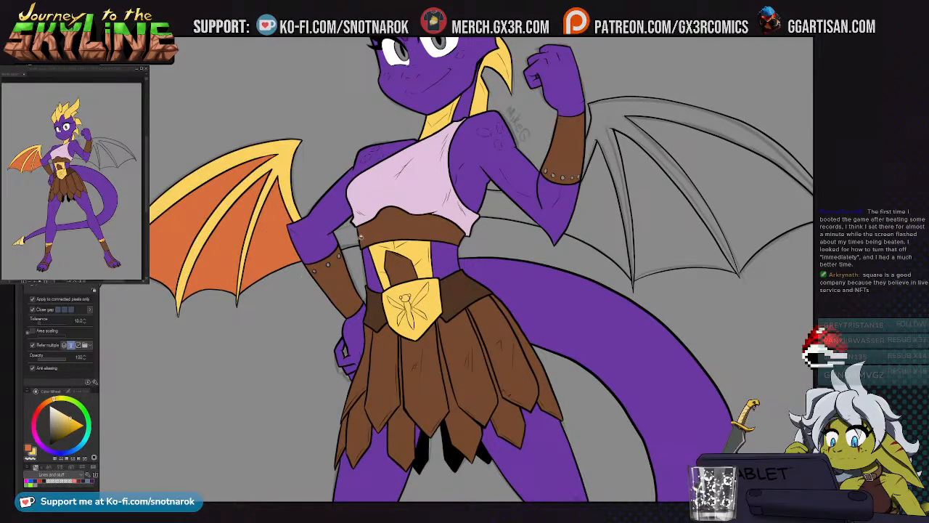
Colour the wing behind the raised arm with the same orange membranes and yellow bones
left_click(612, 138)
left_click(668, 218)
left_click(726, 167)
left_click(591, 211)
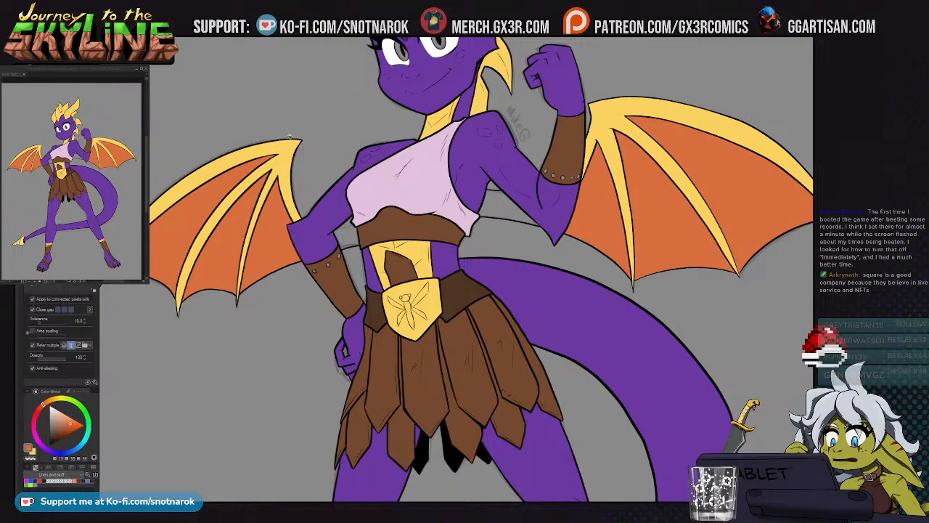
Ink the missing wing-bone lines in a dark line colour in the gaps between the torso and both arms
key("p")
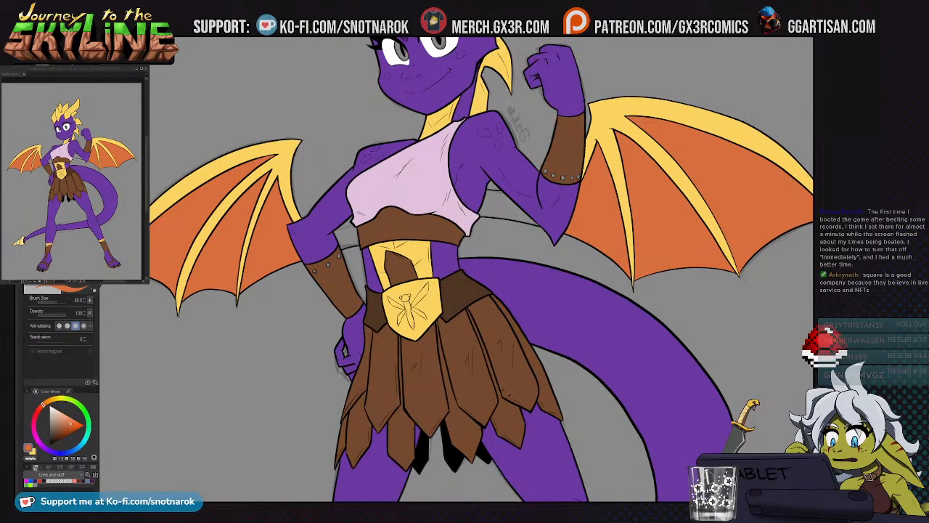
left_click(48, 441)
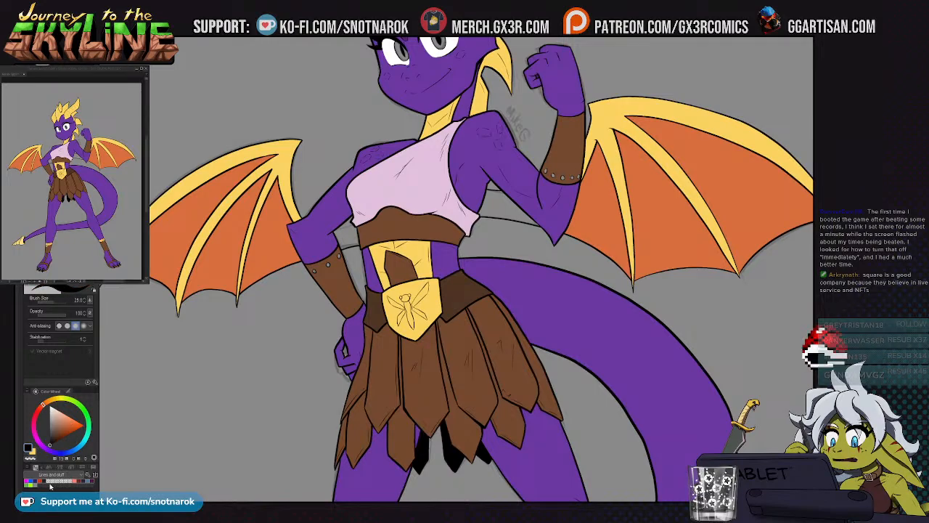
scroll(368, 211, "up", 1)
scroll(367, 211, "up", 3)
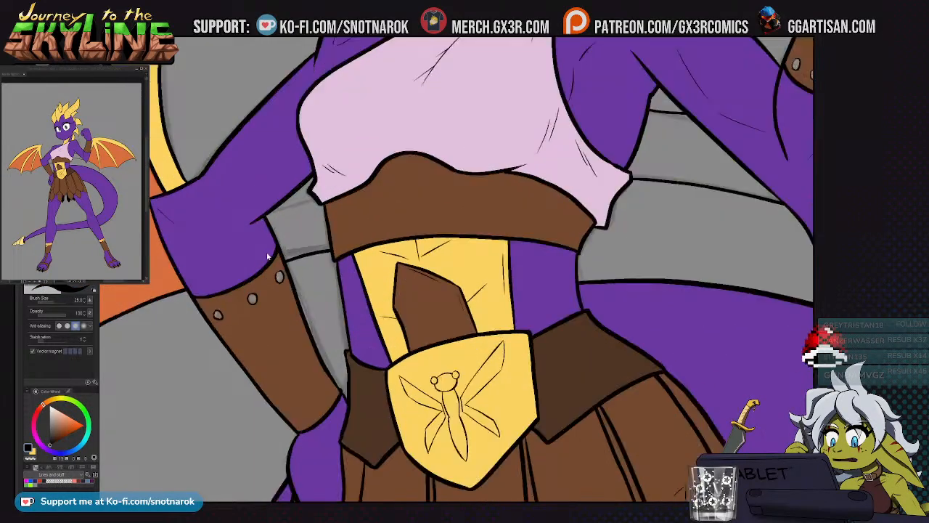
left_click_drag(367, 211, 464, 184)
key("e")
key("p")
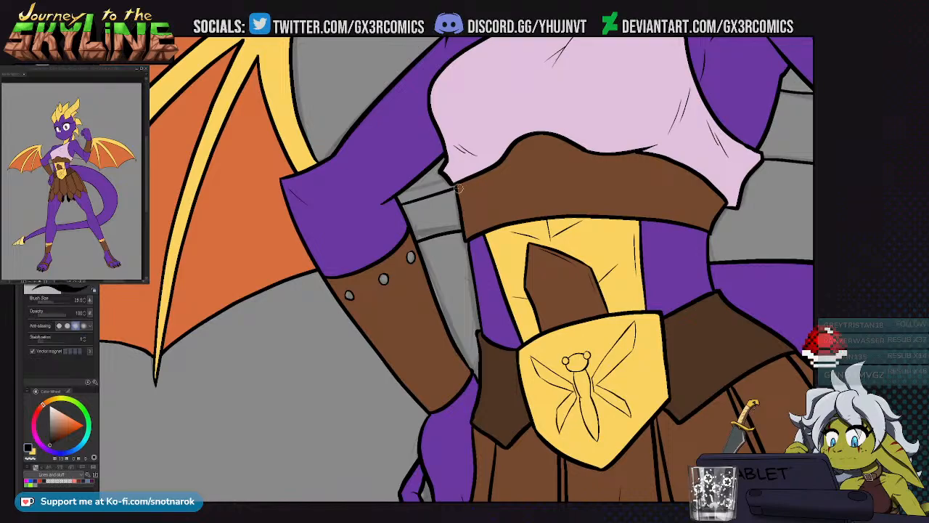
left_click_drag(726, 238, 450, 320)
mouse_move(479, 226)
left_mouse_down()
mouse_move(480, 234)
mouse_move(541, 226)
left_mouse_up()
mouse_move(566, 198)
left_mouse_down()
mouse_move(652, 194)
mouse_move(558, 193)
mouse_move(655, 190)
left_mouse_up()
key("ctrl+z")
key("e")
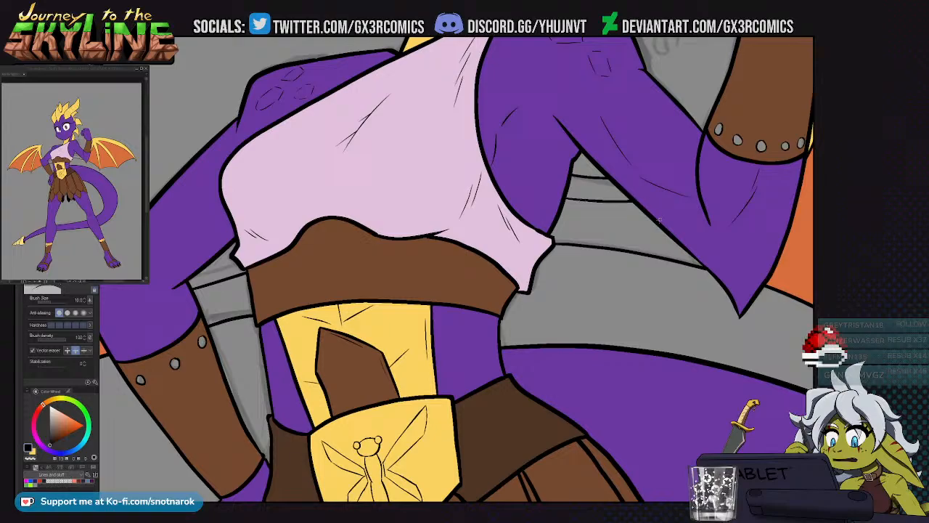
Fill the wing parts visible between the arms and torso with the wings' yellow bone and orange membrane colours
scroll(659, 219, "down", 3)
key("i")
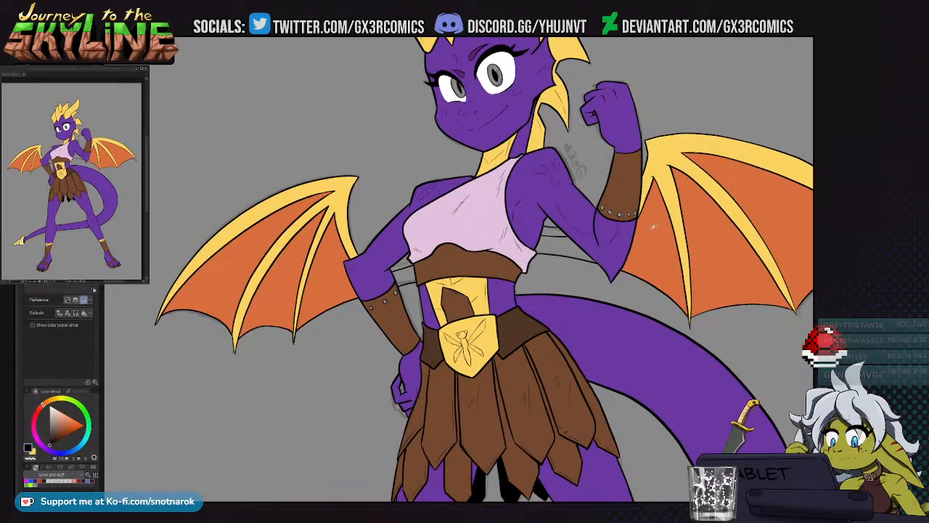
left_click(653, 226)
key("g")
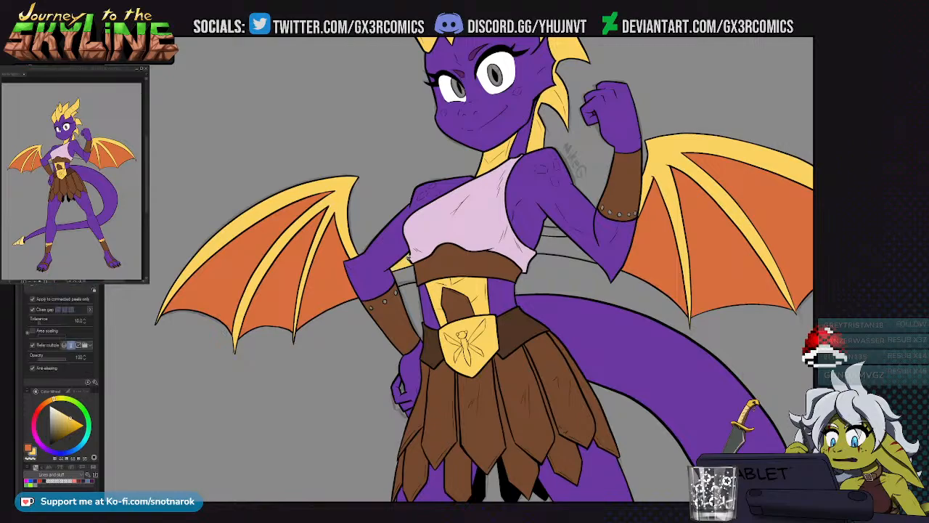
left_click(556, 239)
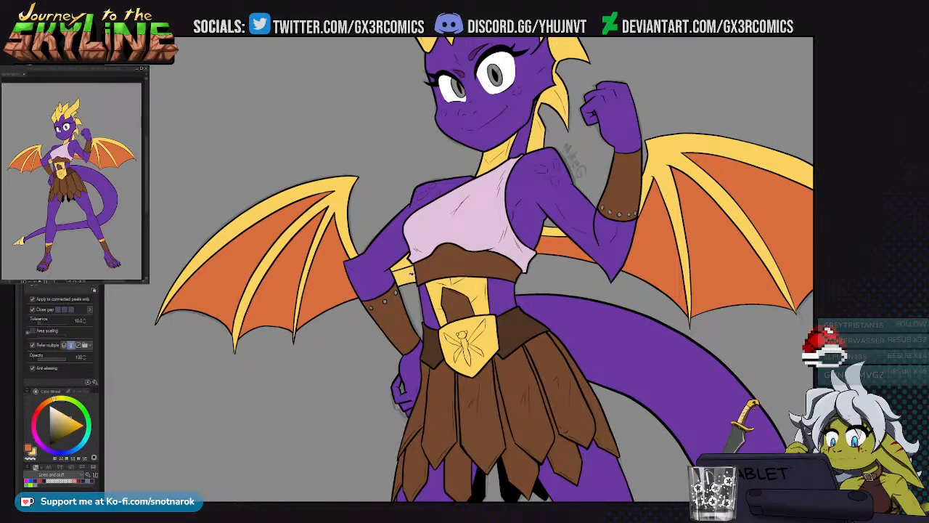
left_click_drag(547, 241, 520, 244)
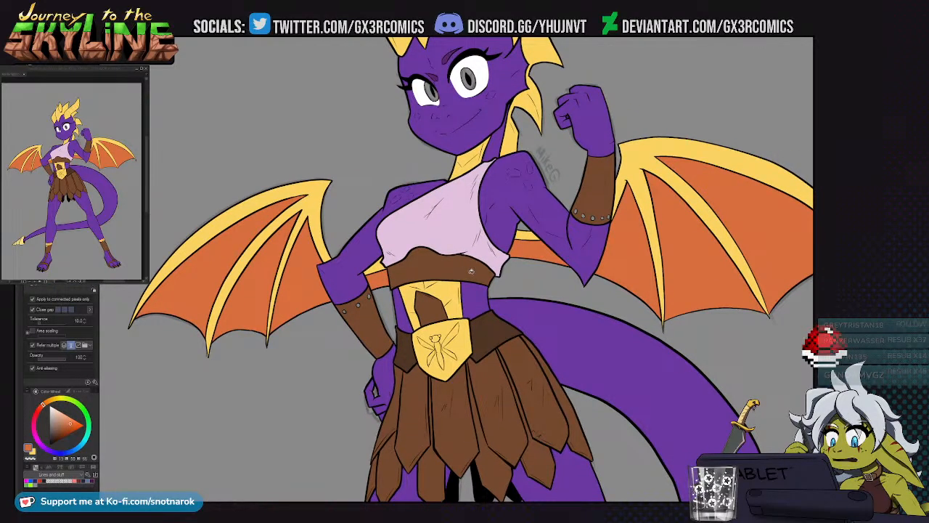
scroll(471, 264, "down", 2)
scroll(501, 256, "up", 3)
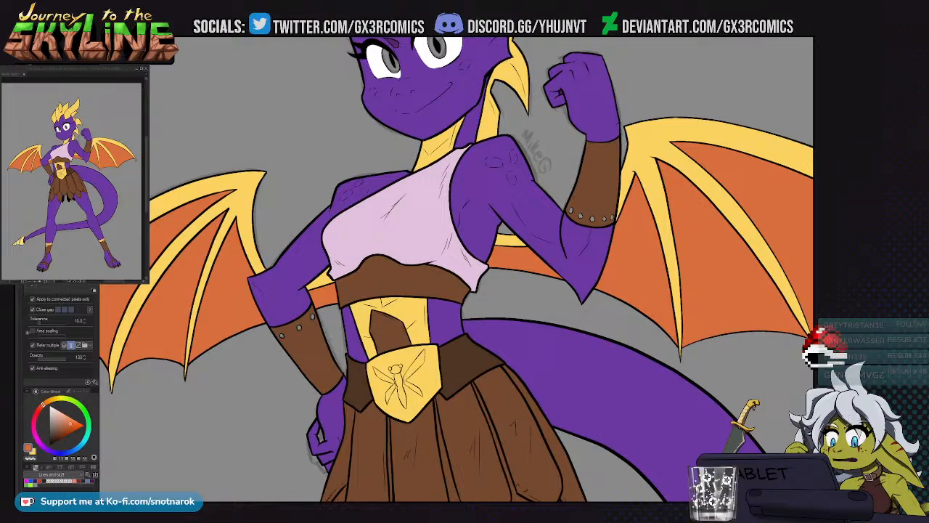
Fill the irises of both eyes with a muted purple
left_click_drag(420, 52, 411, 142)
left_click(385, 160)
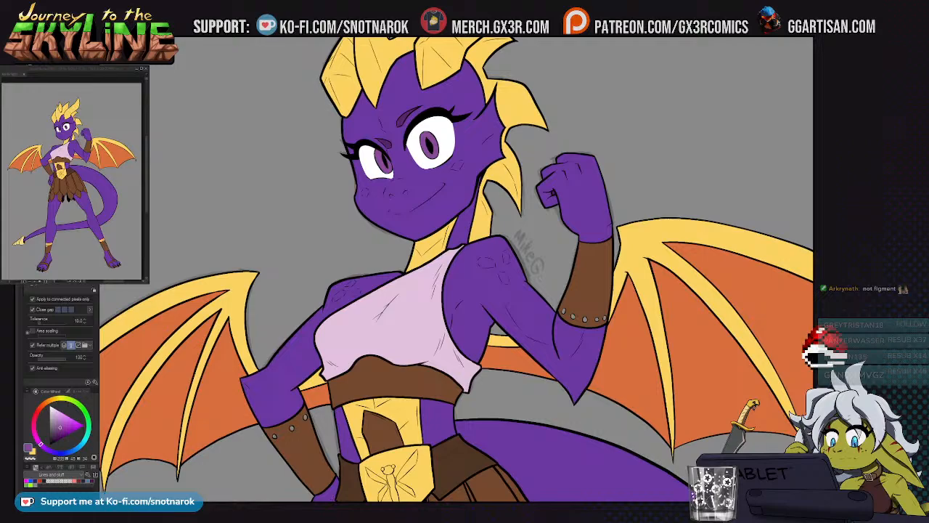
key("ctrl+plus")
key("ctrl+minus")
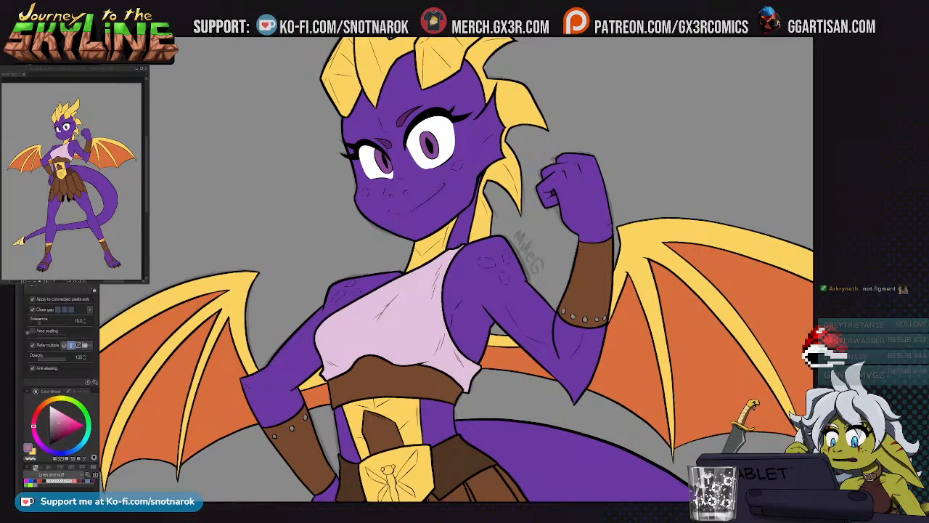
Auto-select the purple skin area of the hand-on-hip arm, from the shoulder to the bracer
key("ctrl+plus")
key("ctrl+plus")
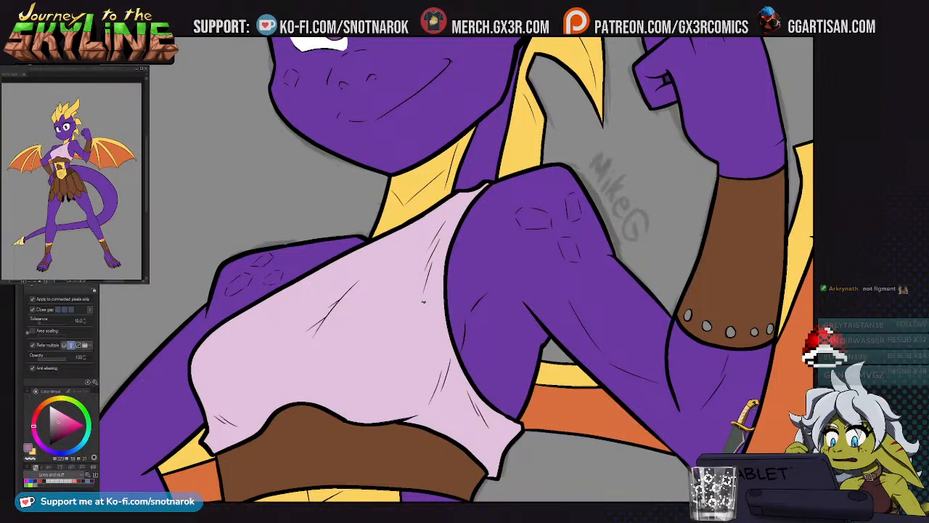
key("w")
left_click(262, 286)
mouse_move(262, 285)
left_mouse_down()
mouse_move(344, 209)
mouse_move(331, 212)
mouse_move(342, 211)
mouse_move(326, 230)
mouse_move(361, 211)
left_mouse_up()
key("b")
key("ctrl+z")
key("p")
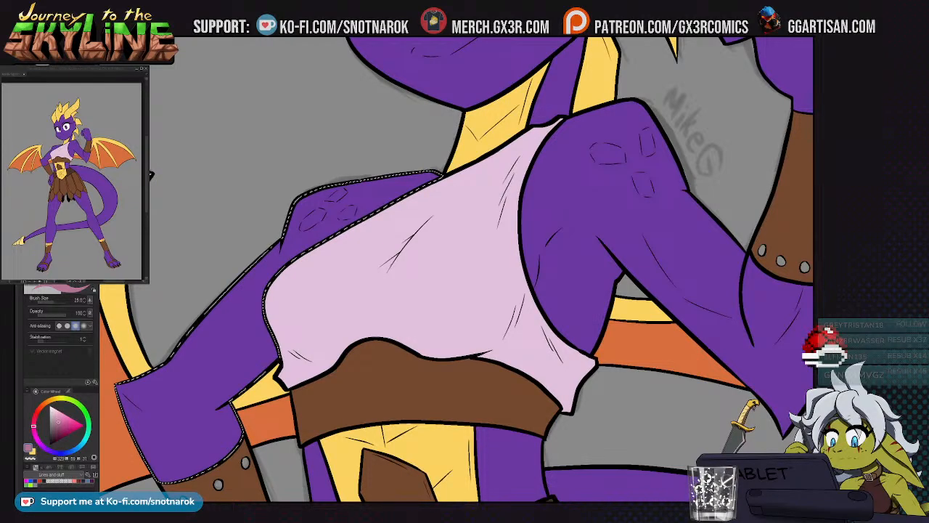
With the brush at size 200 and density 35, dab muted pink over the selected arm's shoulder scales
key("b")
key("bracketleft")
key("bracketleft")
key("bracketleft")
key("bracketleft")
key("bracketleft")
key("bracketleft")
key("bracketleft")
key("bracketleft")
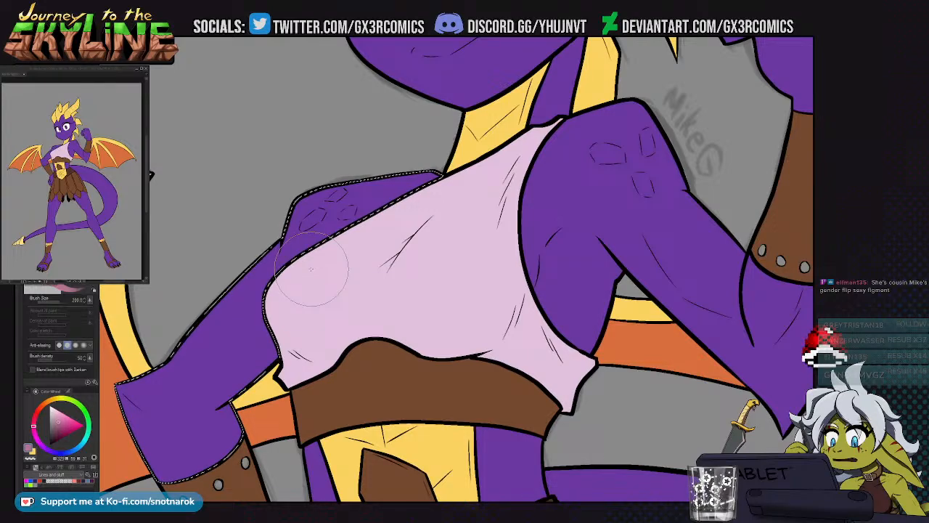
mouse_move(341, 194)
left_mouse_down()
mouse_move(319, 216)
mouse_move(331, 226)
left_mouse_up()
key("ctrl+z")
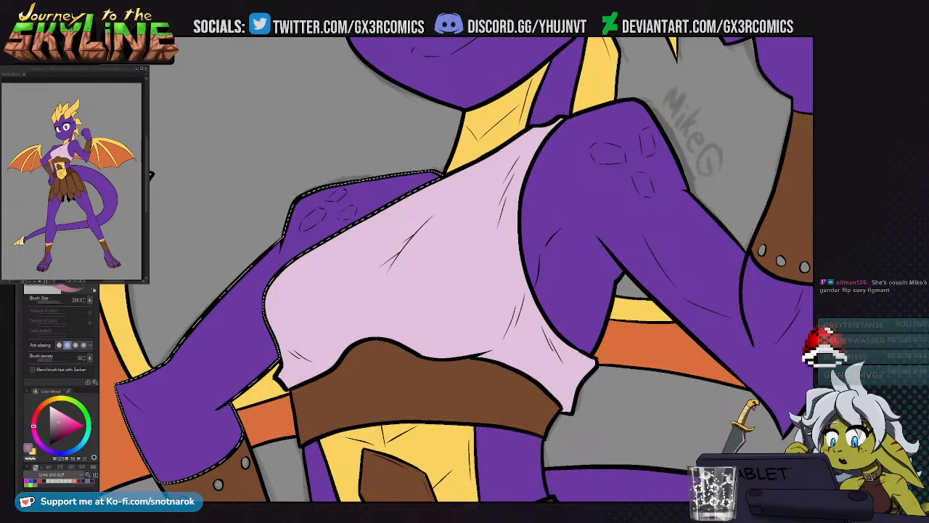
left_click_drag(48, 363, 43, 361)
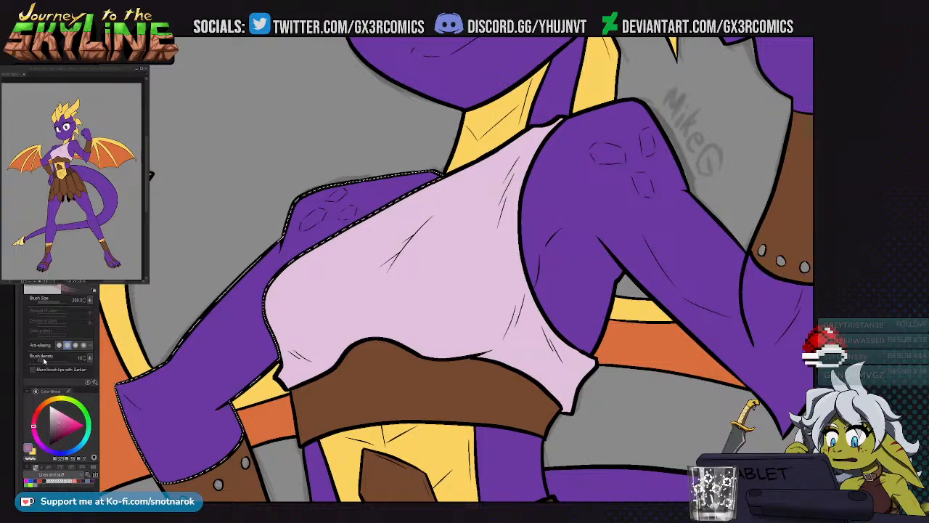
mouse_move(338, 200)
left_mouse_down()
mouse_move(315, 209)
mouse_move(338, 225)
mouse_move(325, 263)
mouse_move(412, 214)
mouse_move(429, 187)
mouse_move(346, 203)
mouse_move(321, 218)
left_mouse_up()
left_click(48, 359)
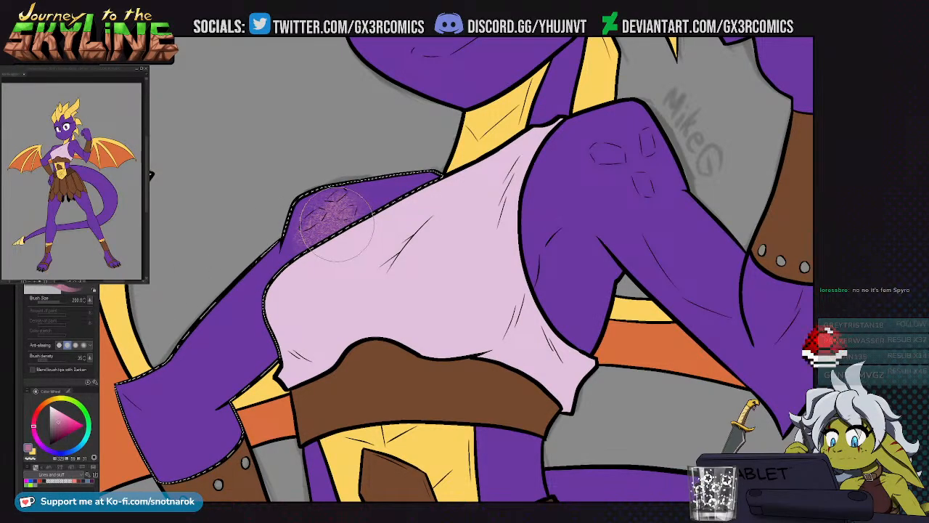
key("ctrl+z")
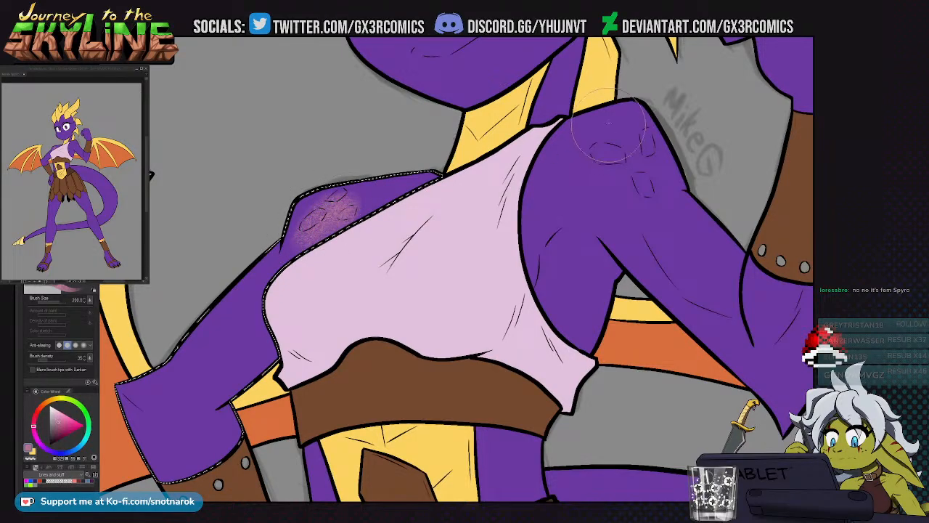
Clear the selection and dab the muted pink onto the raised arm's shoulder and around the nostrils
key("ctrl+d")
mouse_move(616, 135)
left_mouse_down()
mouse_move(595, 181)
mouse_move(584, 176)
mouse_move(570, 323)
mouse_move(534, 425)
left_mouse_up()
left_click_drag(468, 256, 476, 209)
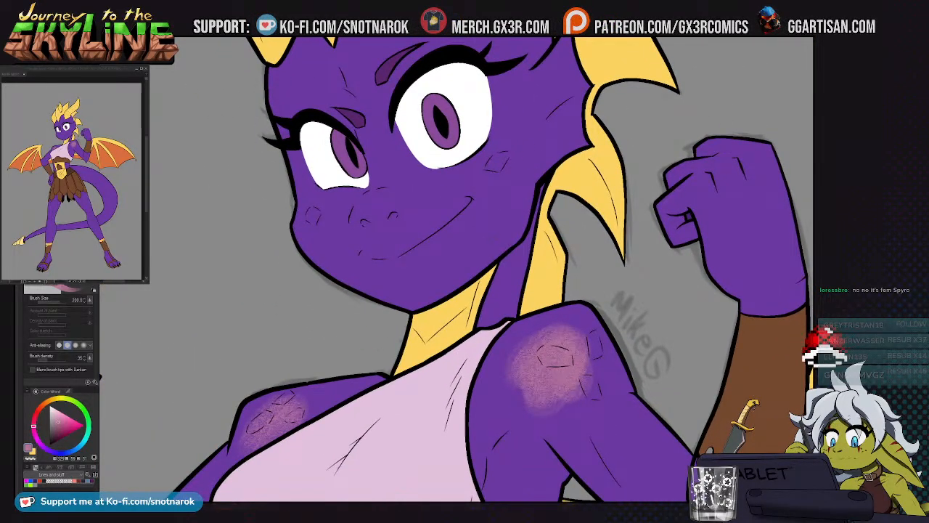
mouse_move(366, 214)
left_mouse_down()
mouse_move(355, 210)
mouse_move(369, 211)
left_mouse_up()
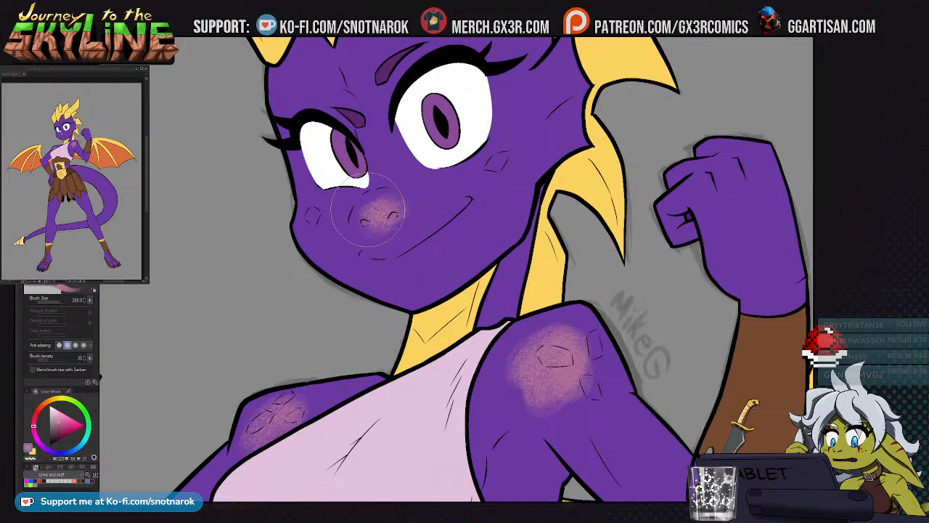
Auto-select the toe area of the character's right foot and brush muted pink over the toes
left_click_drag(399, 319, 472, 32)
left_click_drag(409, 219, 357, 326)
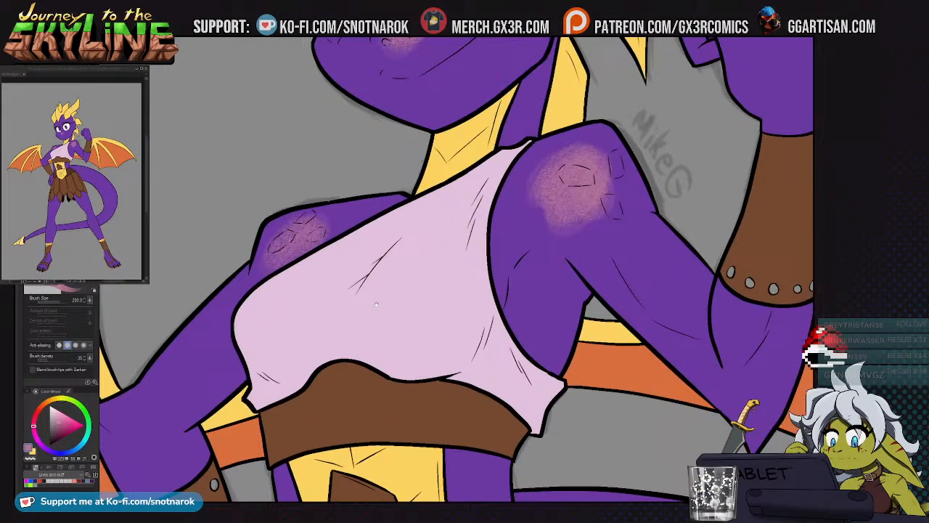
left_click_drag(426, 259, 393, 324)
mouse_move(558, 241)
left_mouse_down()
mouse_move(540, 250)
mouse_move(562, 233)
mouse_move(548, 249)
left_mouse_up()
scroll(548, 249, "down", 2)
left_click_drag(419, 494, 404, 225)
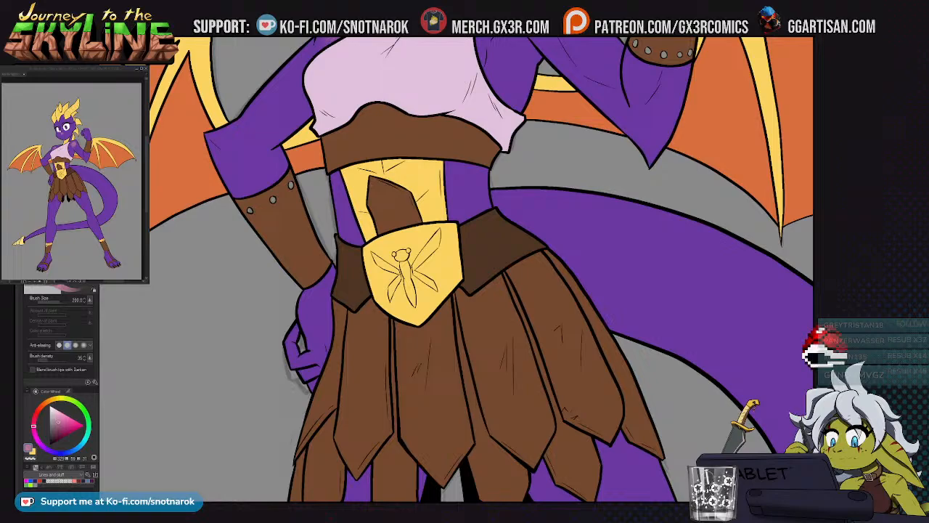
left_click_drag(561, 190, 528, 238)
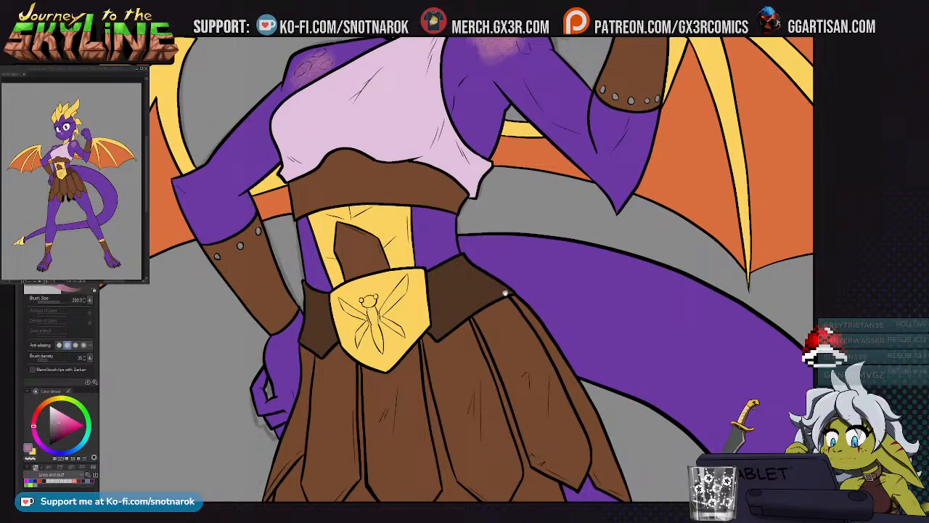
scroll(505, 293, "down", 10)
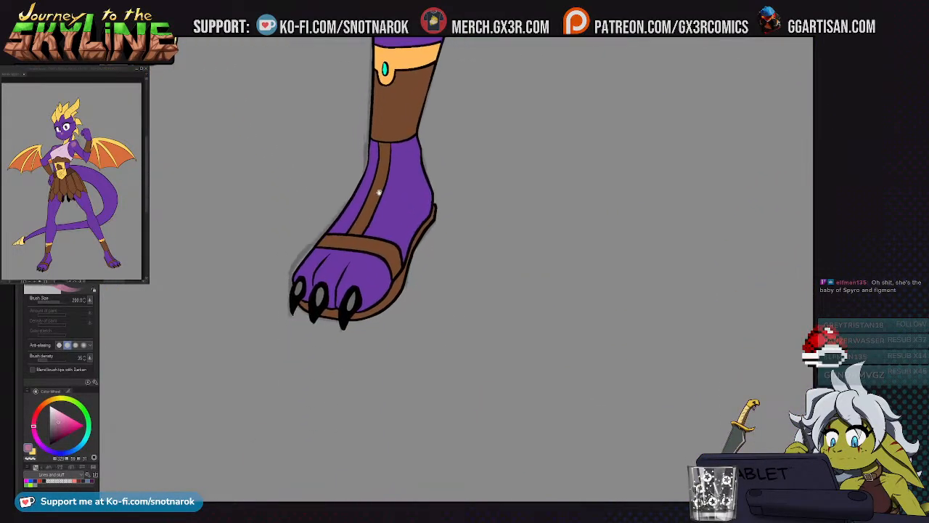
key("w")
left_click(326, 276)
key("b")
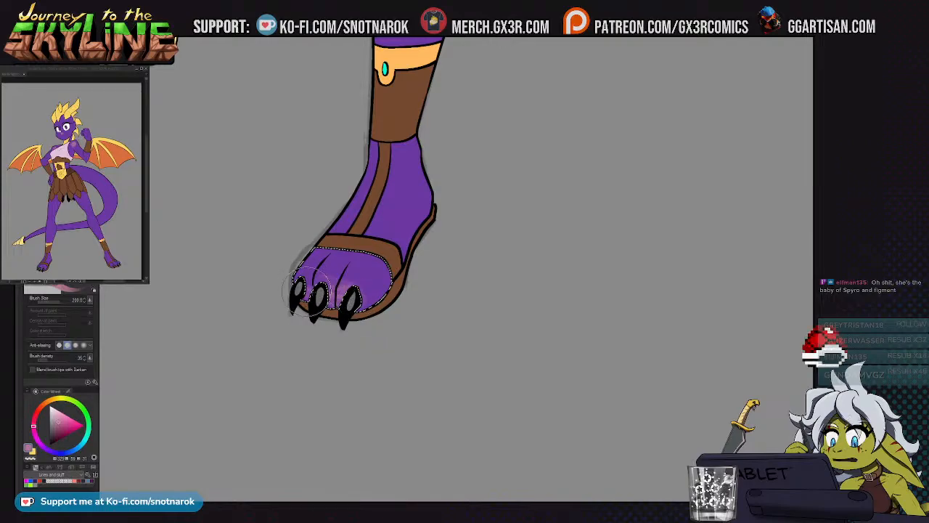
Auto-select the toe area of the character's left foot and brush muted pink over those toes
scroll(445, 325, "right", 3)
key("h")
scroll(678, 287, "right", 3)
key("w")
left_click(618, 258)
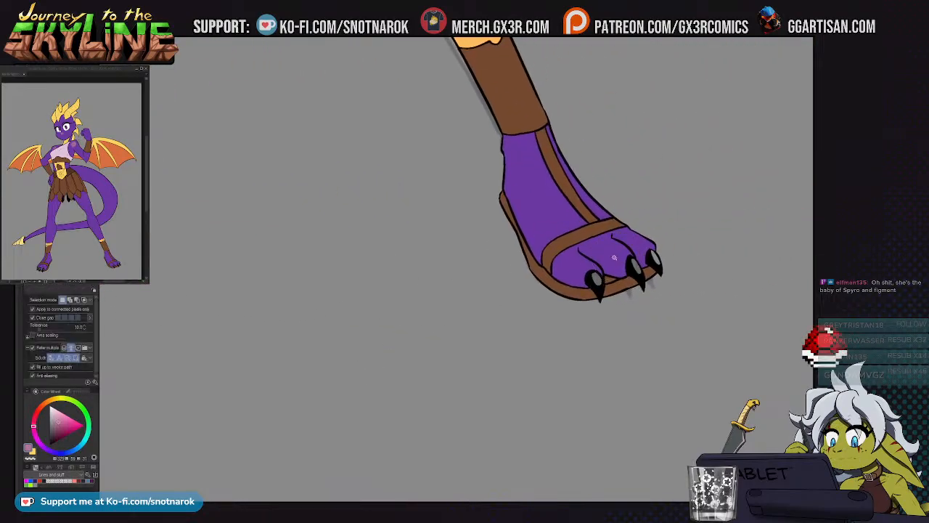
key("b")
mouse_move(616, 260)
left_mouse_down()
mouse_move(584, 275)
mouse_move(620, 250)
mouse_move(573, 280)
mouse_move(580, 283)
mouse_move(558, 323)
left_mouse_up()
key("ctrl+z")
mouse_move(593, 292)
left_mouse_down()
mouse_move(605, 313)
mouse_move(609, 271)
mouse_move(614, 289)
mouse_move(599, 303)
mouse_move(562, 314)
left_mouse_up()
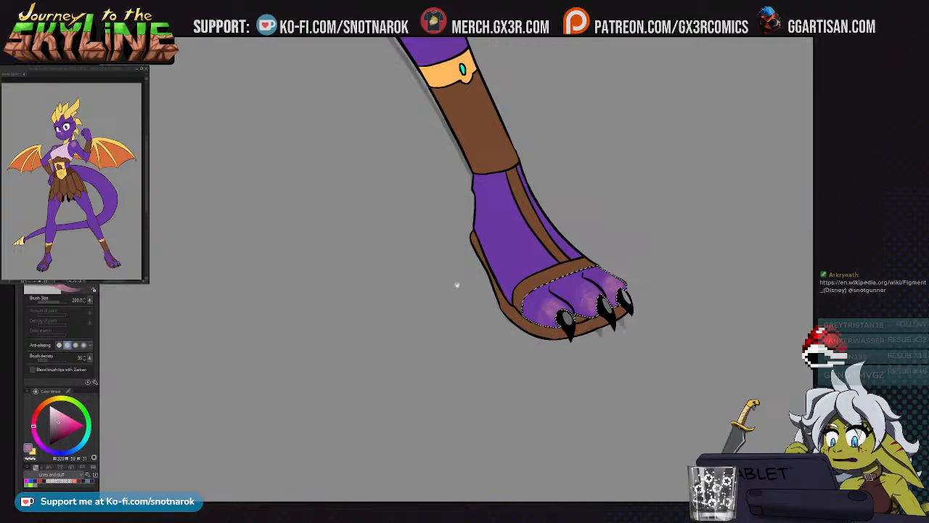
Clear the selection, auto-select the toe area of the character's right foot and brush more muted pink over it
left_click_drag(353, 316, 447, 307)
key("ctrl+d")
scroll(407, 333, "down", 2)
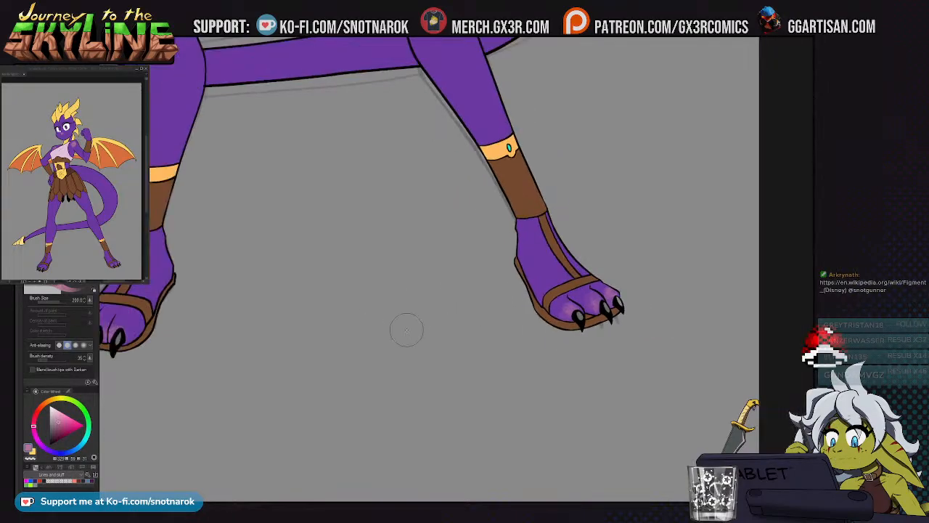
scroll(377, 369, "up", 1)
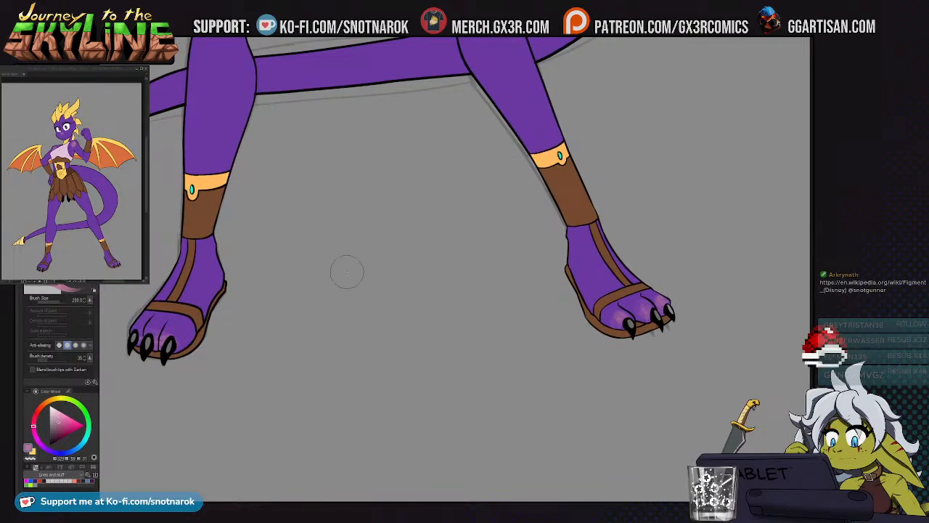
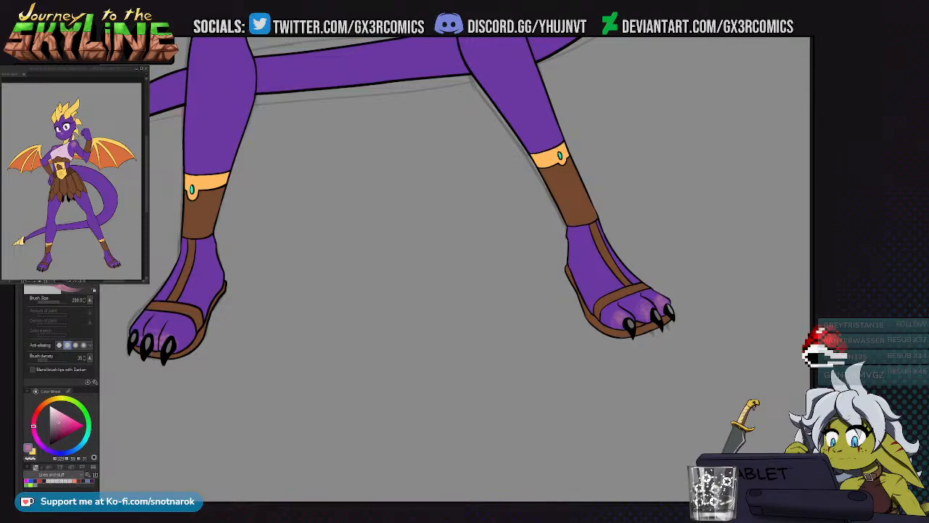
left_click_drag(314, 244, 411, 284)
key("w")
left_click(307, 344)
key("b")
left_click_drag(306, 344, 289, 340)
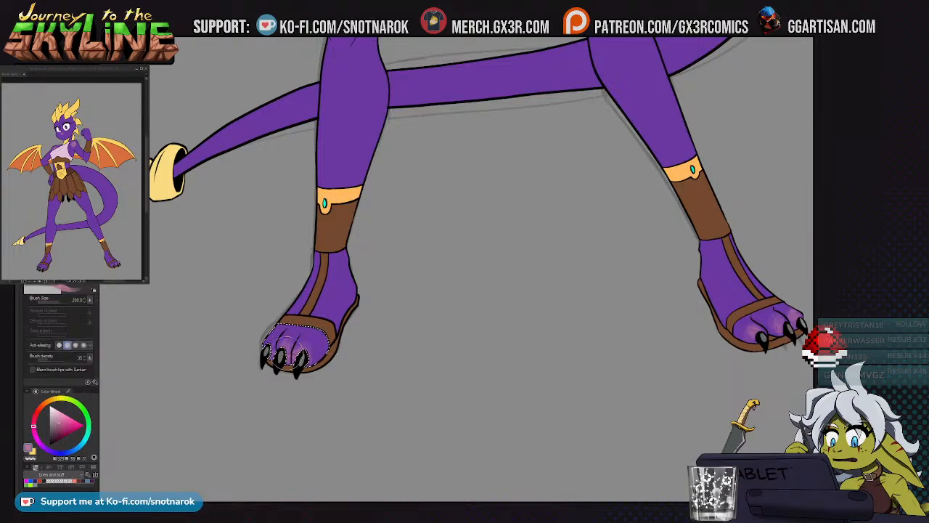
scroll(384, 301, "up", 6)
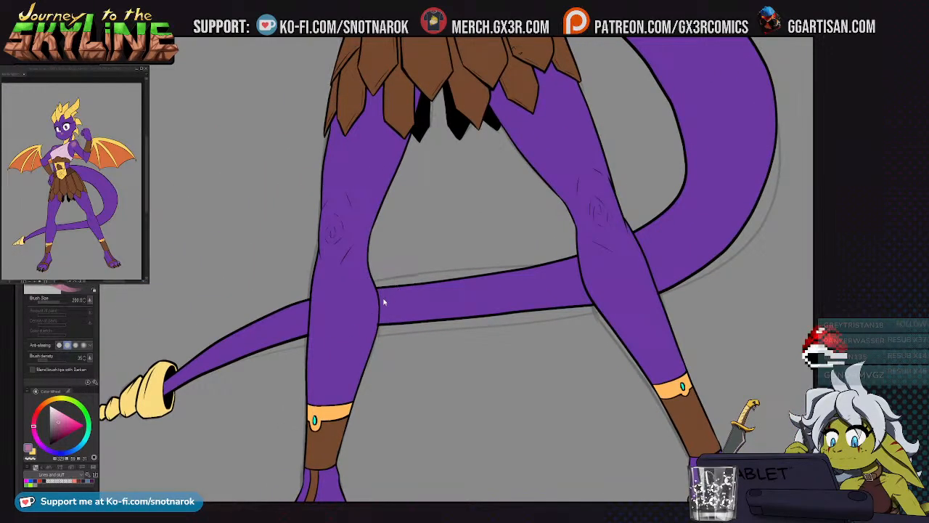
With a black pen at size 30, draw a lengthwise line along the tail's upper curve from the skirt and trim its overshoot
scroll(385, 301, "down", 3)
left_click_drag(544, 251, 515, 301)
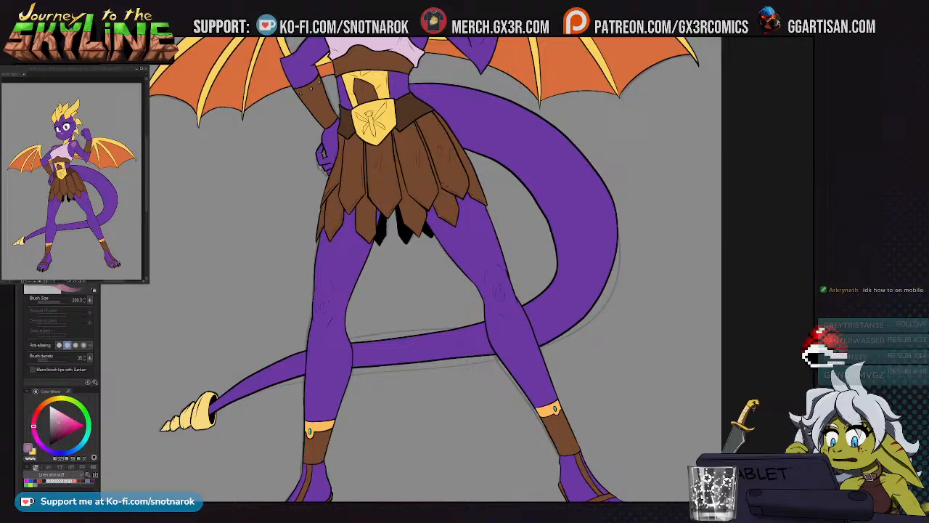
key("p")
left_click(42, 478)
left_click_drag(450, 262, 390, 253)
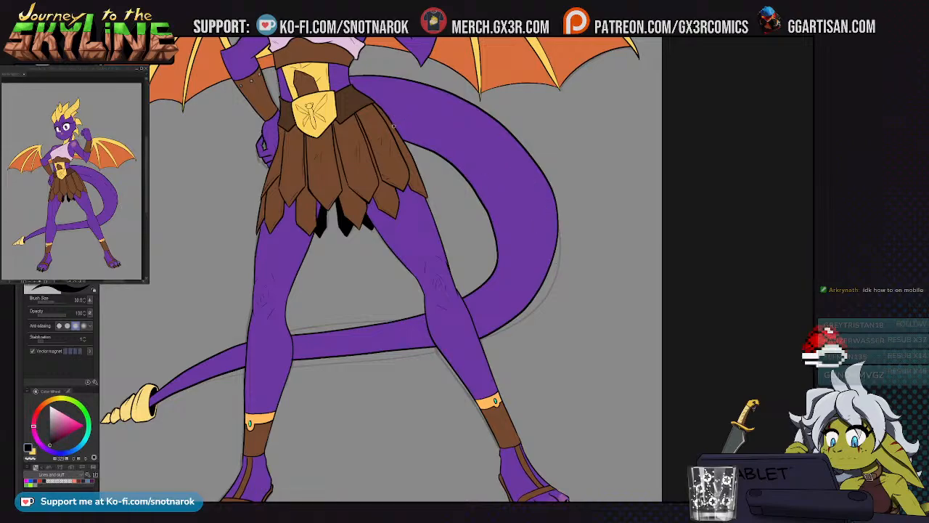
mouse_move(410, 125)
left_mouse_down()
mouse_move(514, 191)
mouse_move(521, 341)
left_mouse_up()
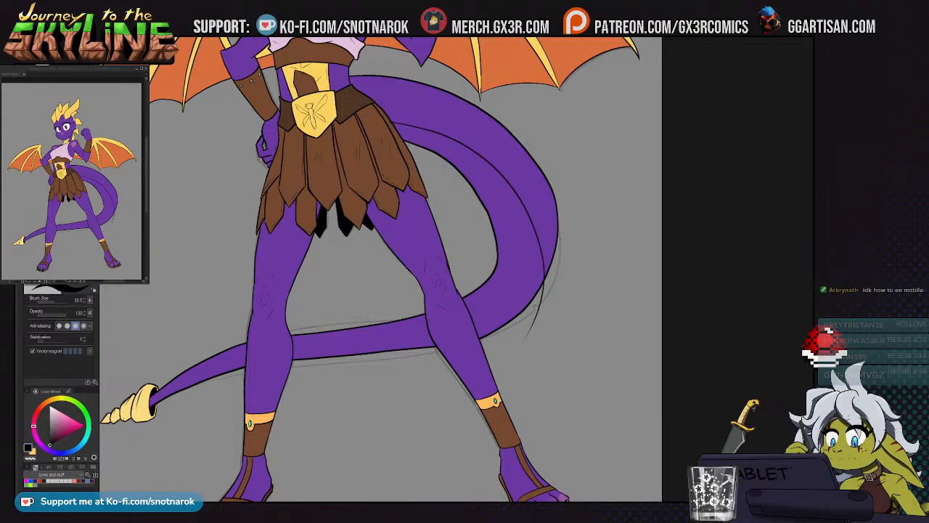
key("e")
key("p")
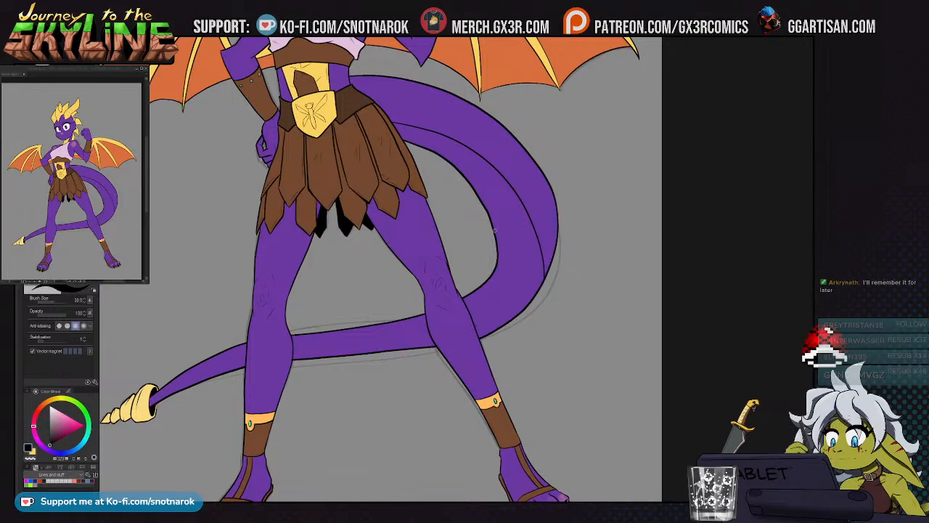
Draw the lengthwise underside line along the tail section between the legs and erase the ends overlapping the legs
mouse_move(427, 348)
left_mouse_down()
mouse_move(525, 296)
mouse_move(571, 239)
left_mouse_up()
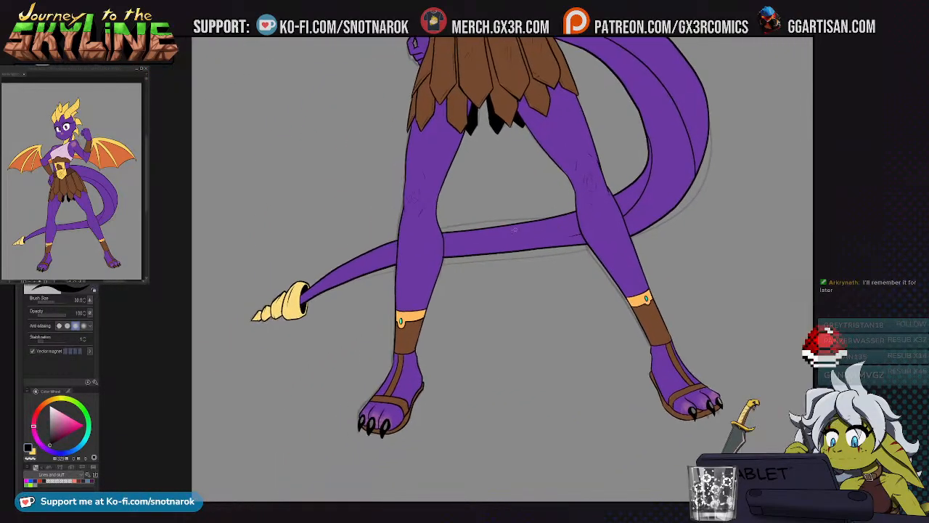
scroll(508, 250, "up", 1)
left_click_drag(545, 295, 486, 240)
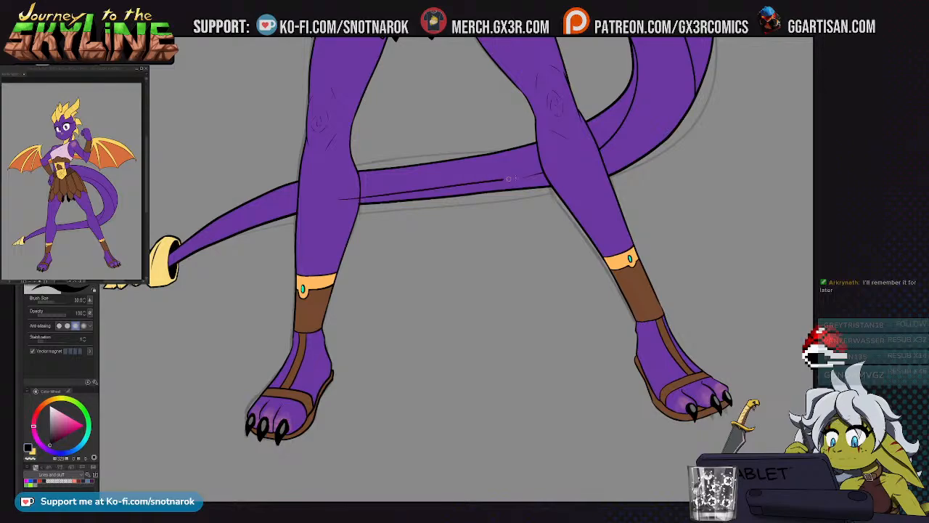
mouse_move(339, 196)
left_mouse_down()
mouse_move(482, 185)
mouse_move(566, 170)
left_mouse_up()
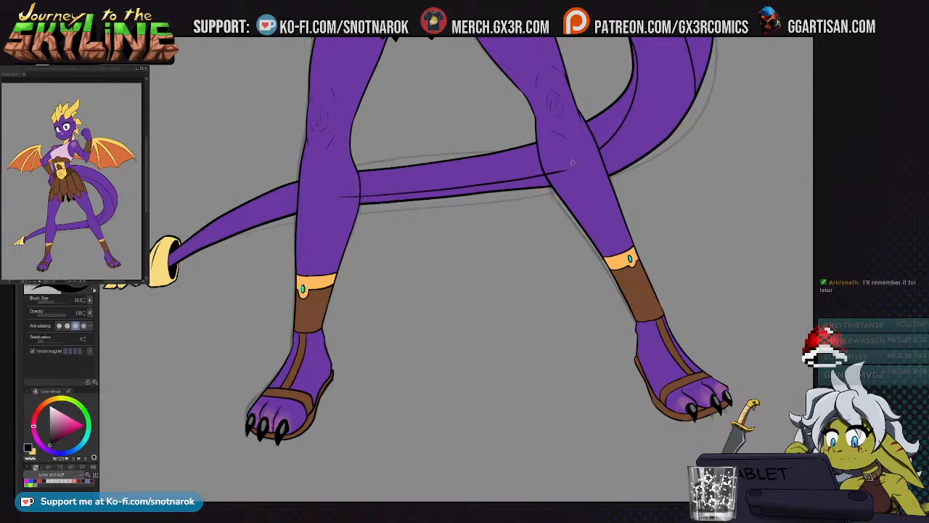
key("ctrl+z")
mouse_move(339, 195)
left_mouse_down()
mouse_move(493, 180)
mouse_move(550, 171)
left_mouse_up()
key("e")
key("p")
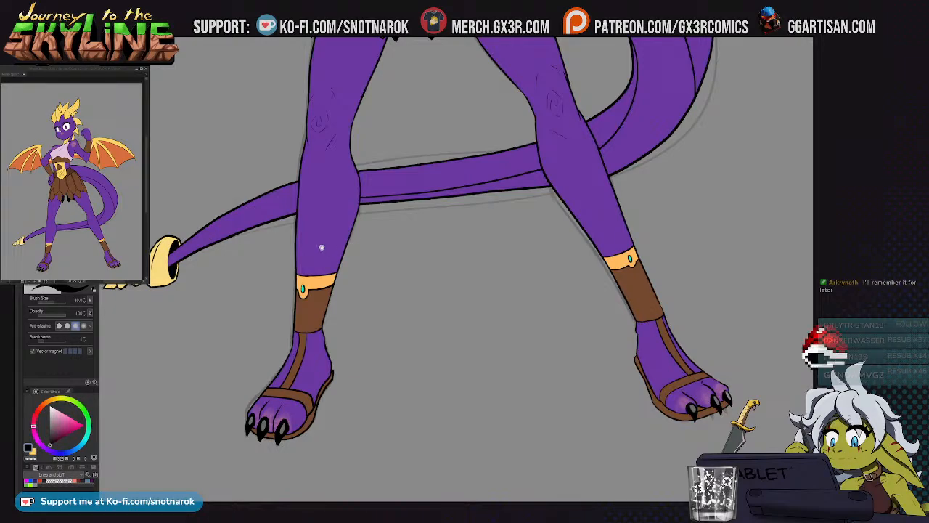
Draw the underside line from the golden tail tip to the character's right leg and erase the part crossing the leg
left_click_drag(321, 247, 342, 262)
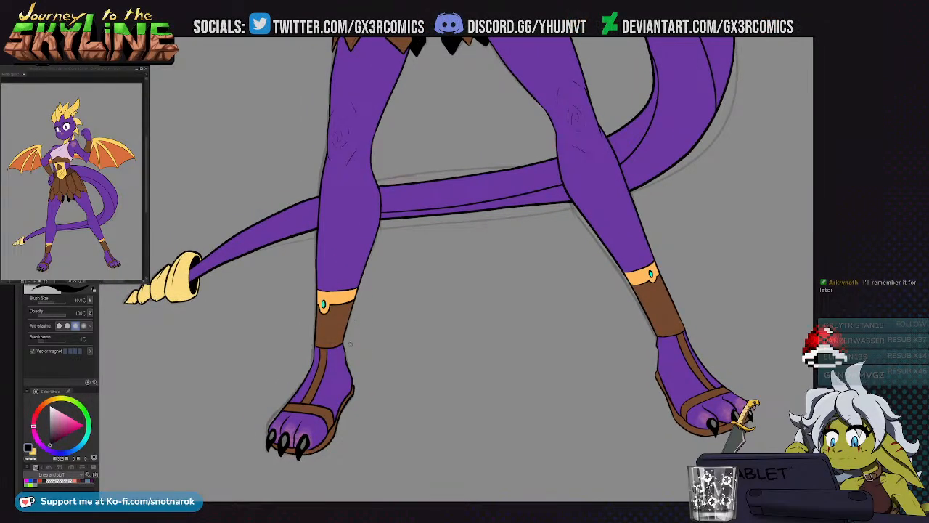
left_click_drag(355, 269, 530, 224)
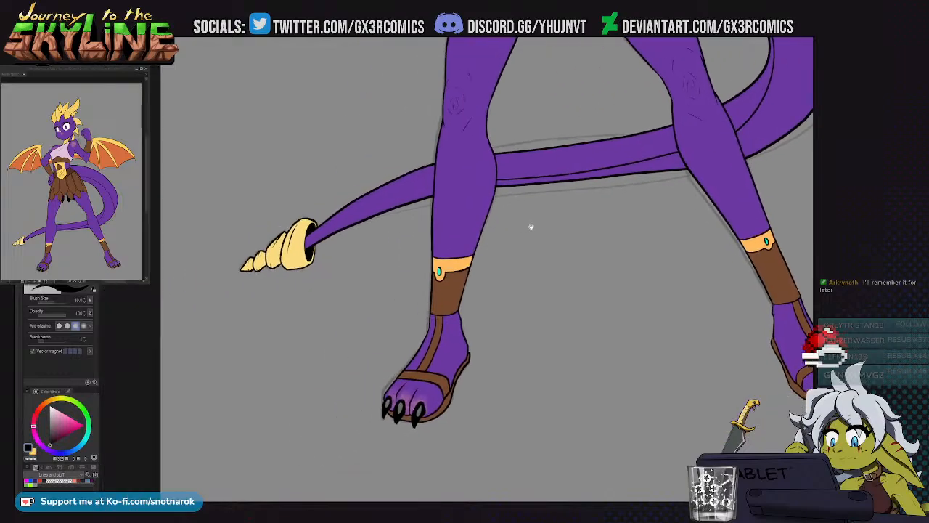
left_click_drag(306, 246, 440, 182)
key("ctrl+z")
left_click_drag(298, 253, 455, 185)
key("e")
left_click(449, 188)
key("p")
With the pen at size 12, add short fine texture marks along the underside of the tail's large curve
left_click_drag(668, 184, 382, 414)
scroll(370, 389, "down", 1)
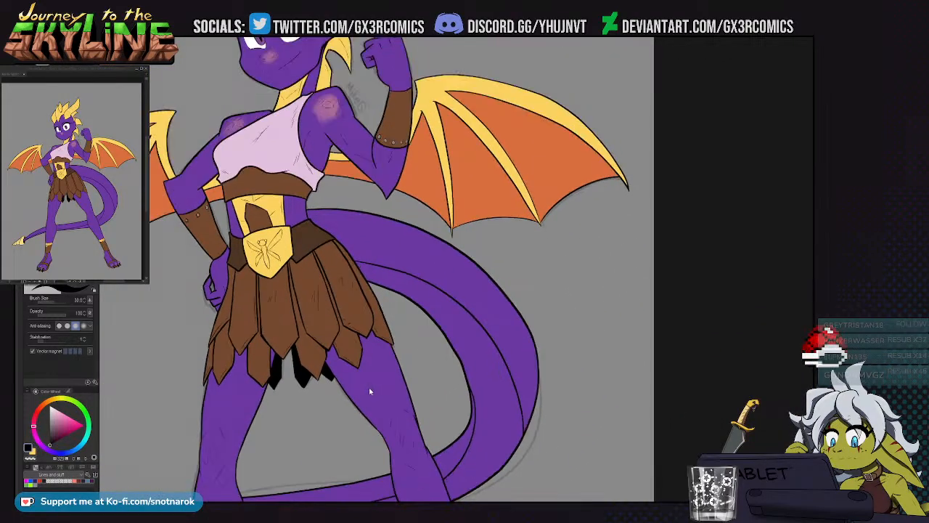
left_click_drag(382, 319, 441, 255)
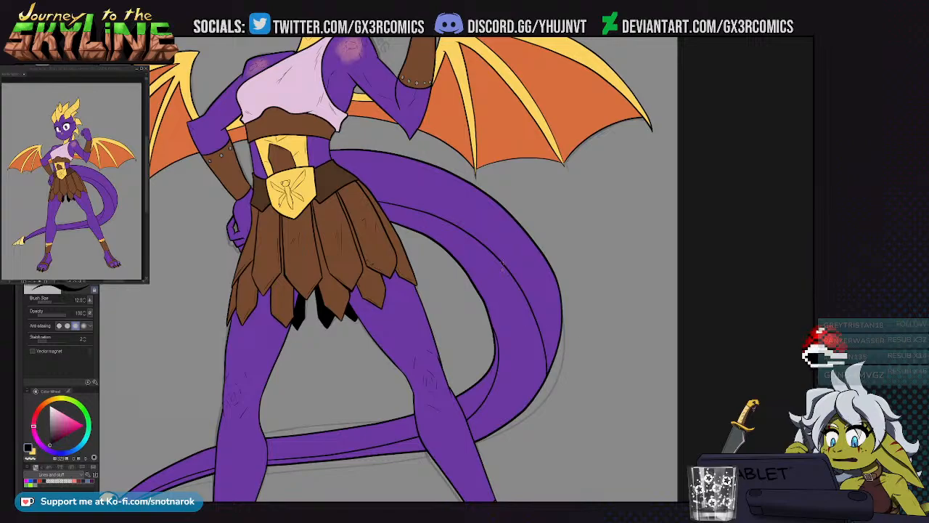
scroll(502, 267, "up", 1)
left_click_drag(515, 282, 474, 243)
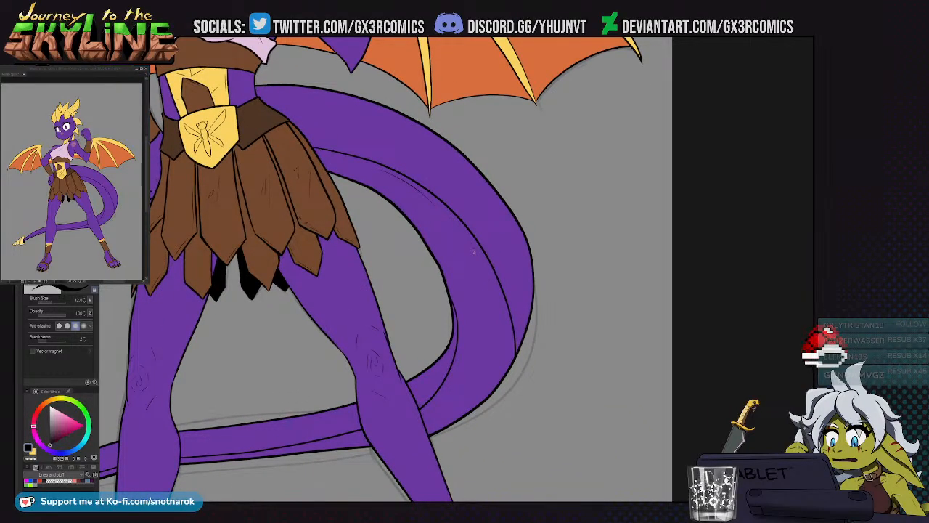
left_click_drag(475, 254, 431, 208)
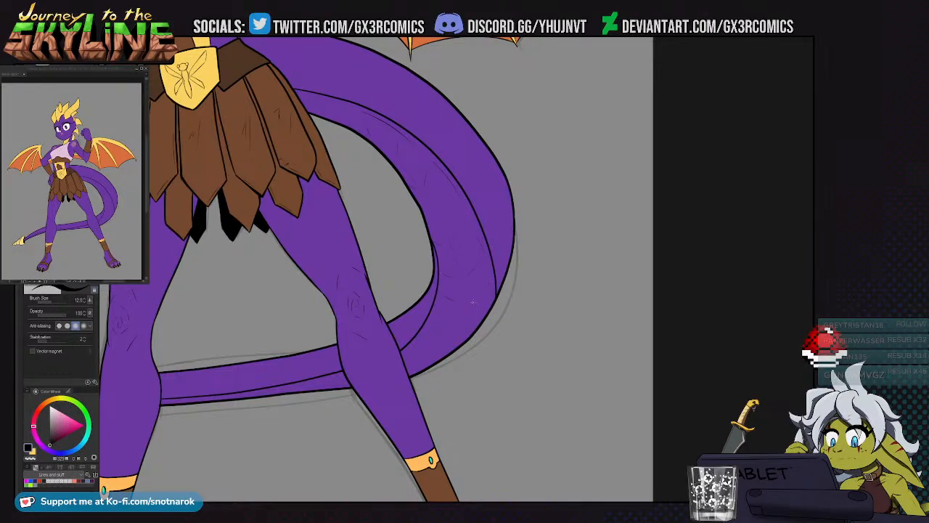
left_click_drag(452, 322, 449, 381)
left_click_drag(479, 339, 477, 316)
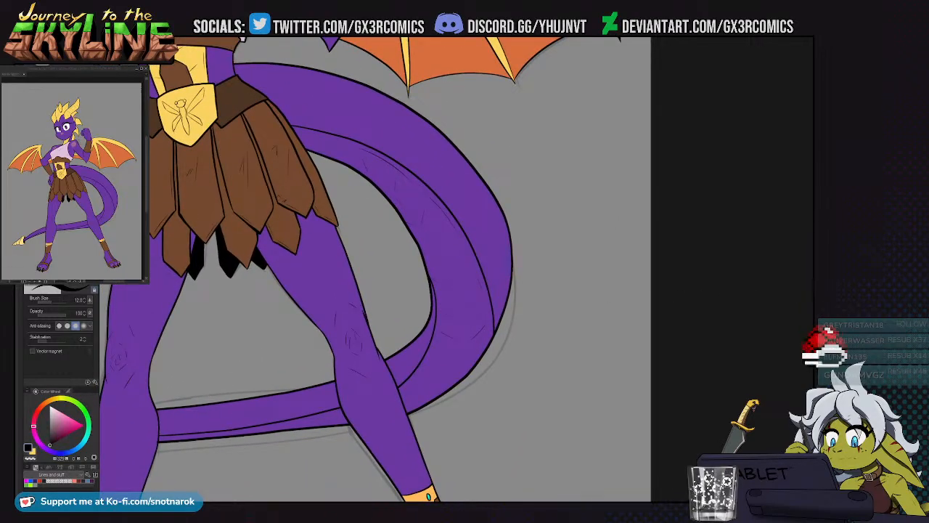
Redraw the vector line on the tail's large curve so it meets the outer edge higher up, and erase the overshoot
key("y")
key("y")
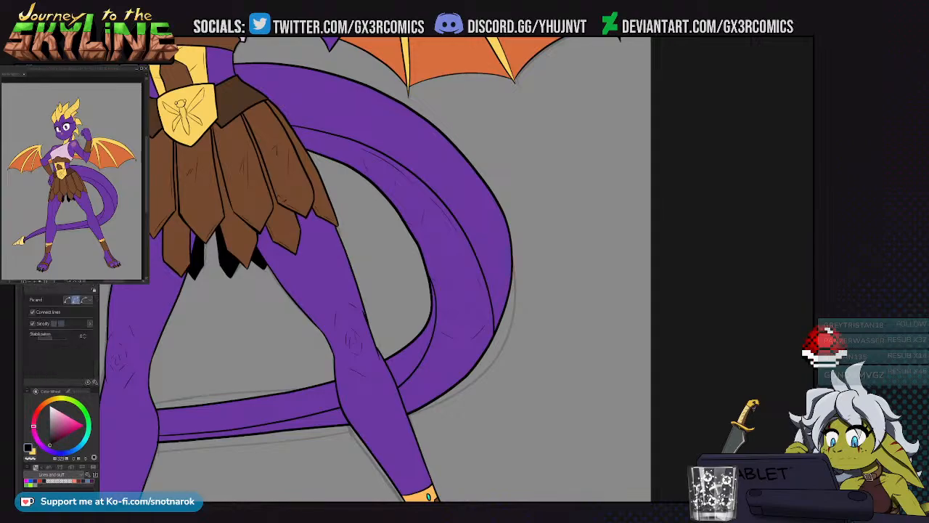
mouse_move(392, 156)
left_mouse_down()
mouse_move(466, 229)
mouse_move(517, 336)
left_mouse_up()
mouse_move(348, 137)
left_mouse_down()
mouse_move(493, 254)
mouse_move(508, 292)
left_mouse_up()
left_click_drag(488, 248, 514, 336)
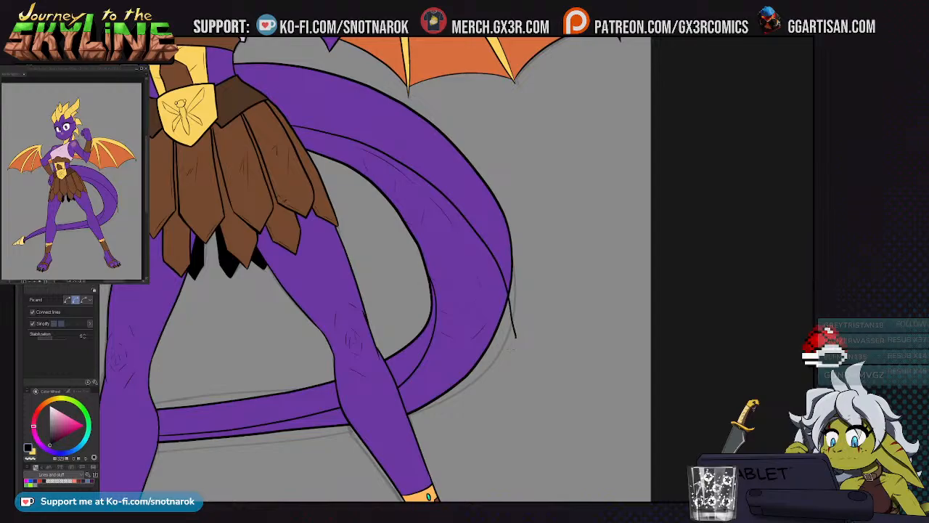
mouse_move(379, 149)
left_mouse_down()
mouse_move(463, 214)
mouse_move(511, 304)
mouse_move(495, 299)
left_mouse_up()
key("e")
left_click(513, 323)
key("y")
key("e")
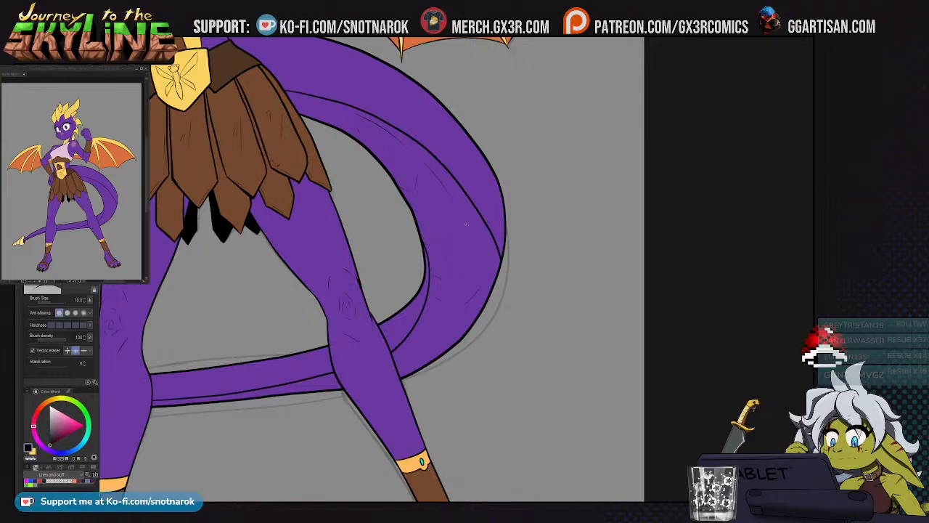
key("p")
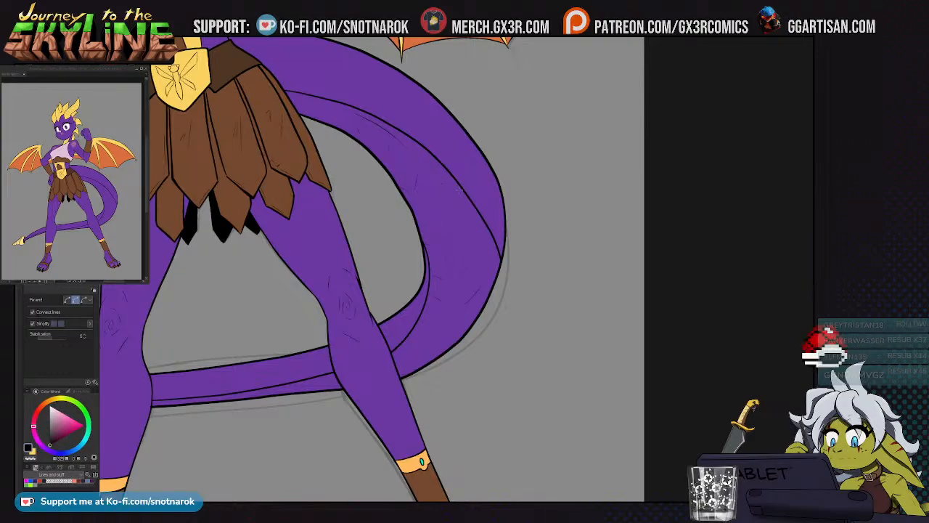
With the pen at size 12, add fine texture marks to the tail's lower curve and both shins
key("p")
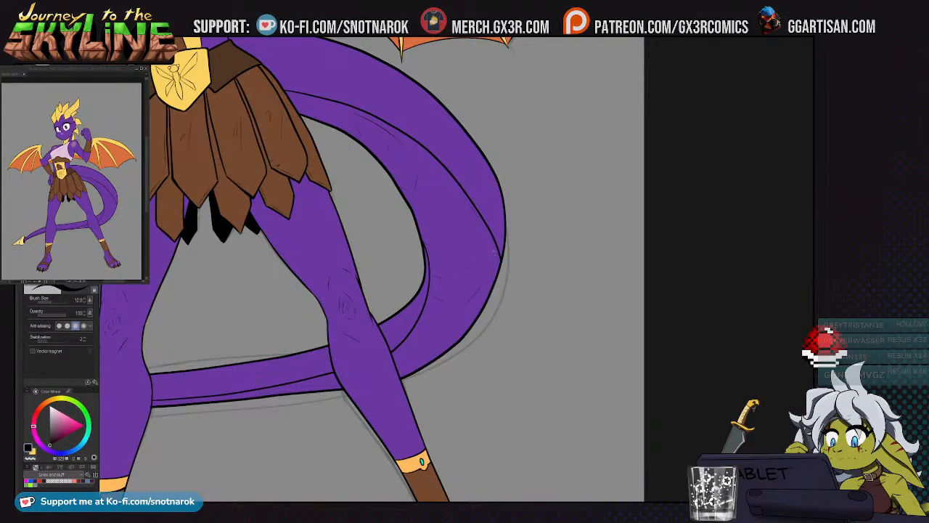
left_click_drag(430, 372, 428, 289)
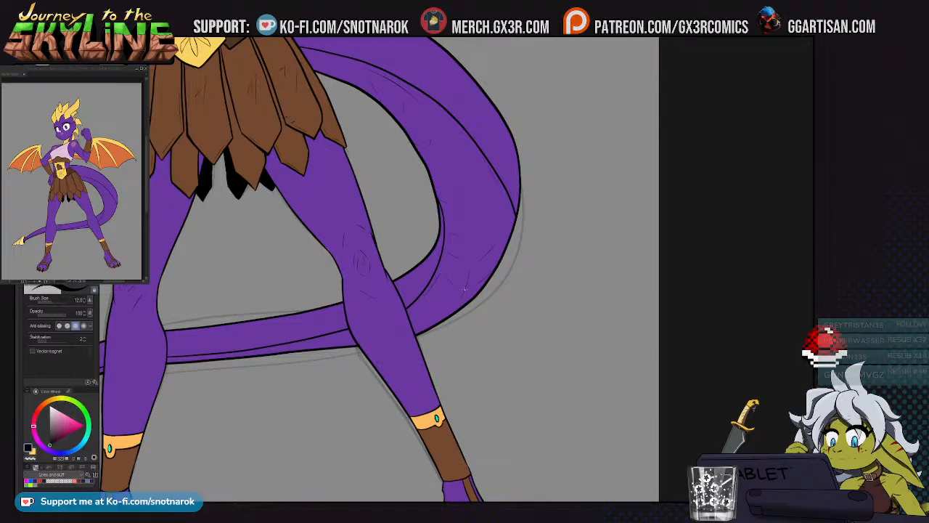
left_click_drag(408, 310, 479, 247)
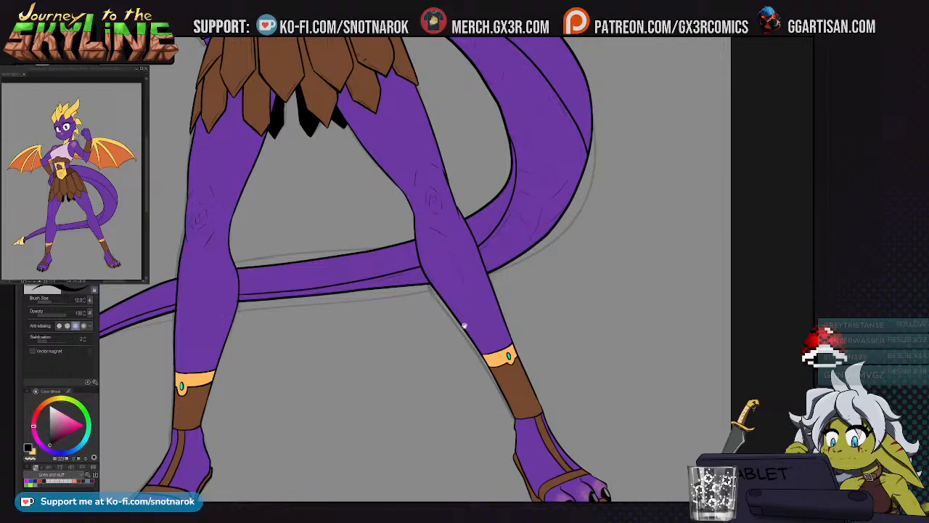
left_click_drag(469, 322, 485, 229)
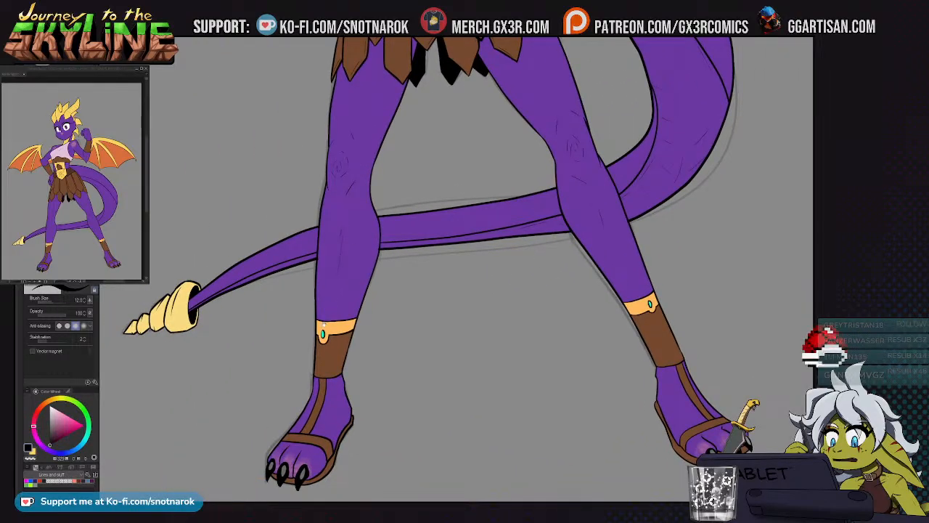
left_click_drag(336, 274, 433, 243)
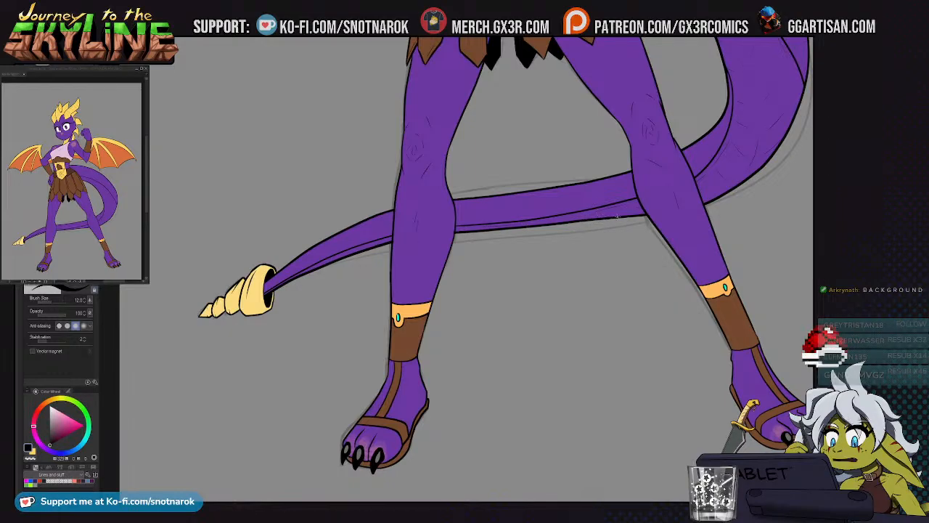
Examine the figure's linework and colouring from the face and arms down to the legs and tail
left_click_drag(515, 226, 400, 356)
left_click_drag(400, 145, 392, 457)
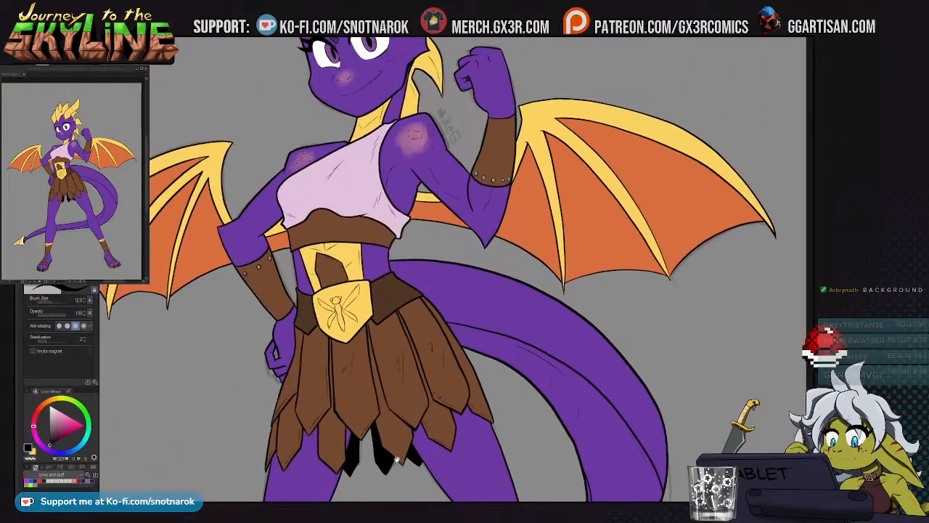
left_click_drag(391, 334, 373, 444)
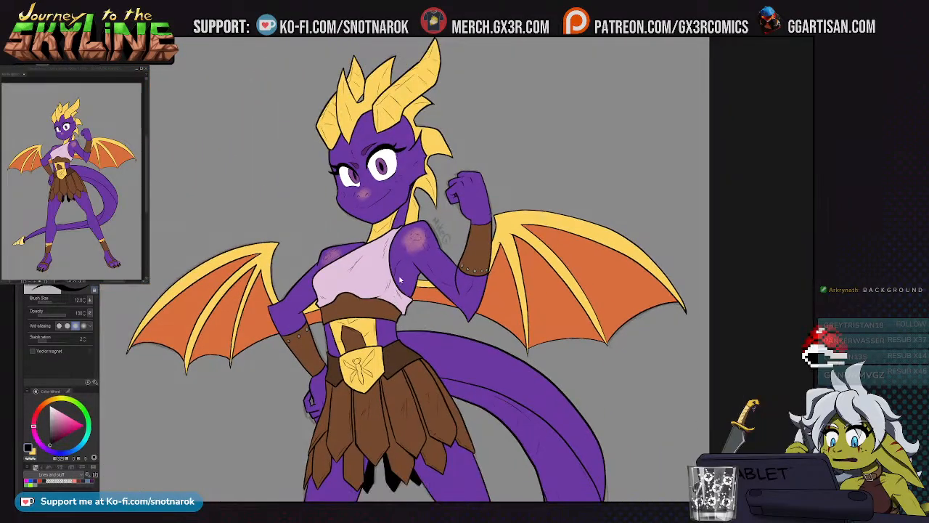
scroll(350, 198, "up", 5)
scroll(351, 198, "down", 5)
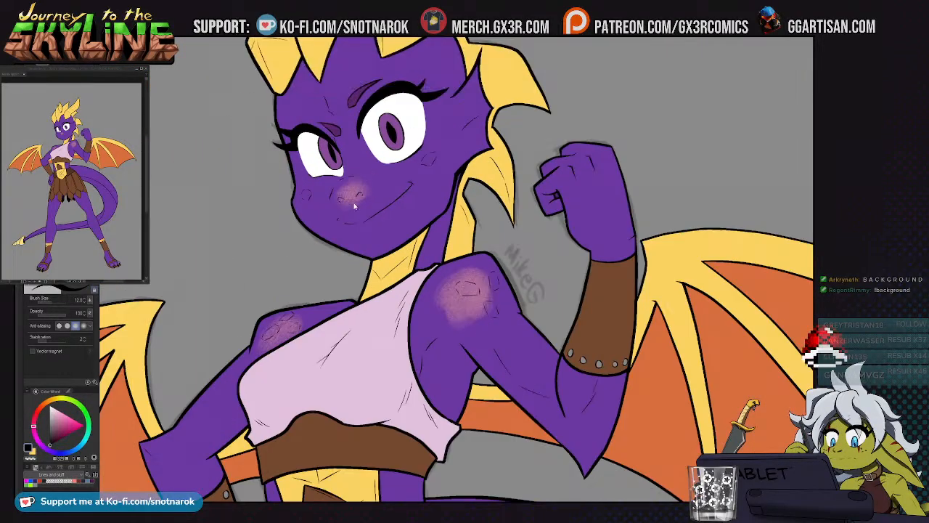
left_click_drag(422, 354, 379, 308)
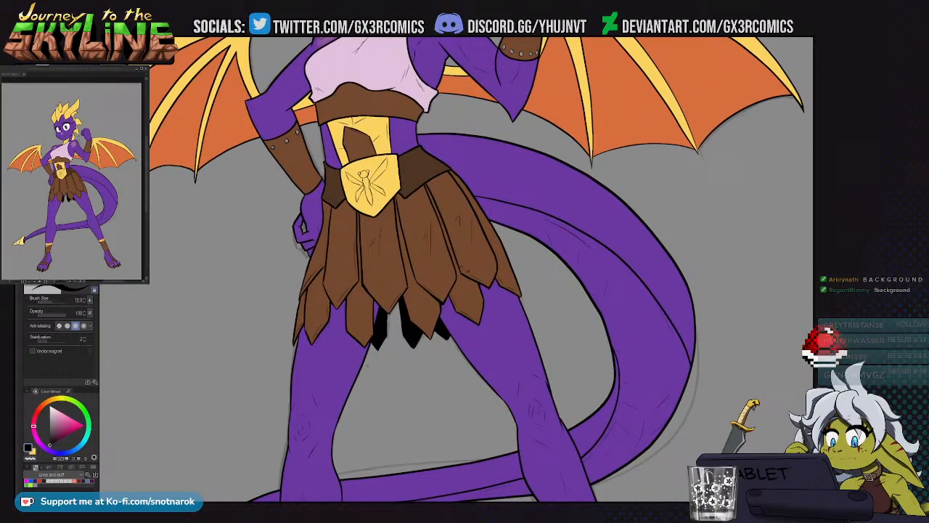
left_click_drag(351, 339, 352, 314)
left_click_drag(381, 395, 363, 326)
left_click_drag(375, 359, 349, 332)
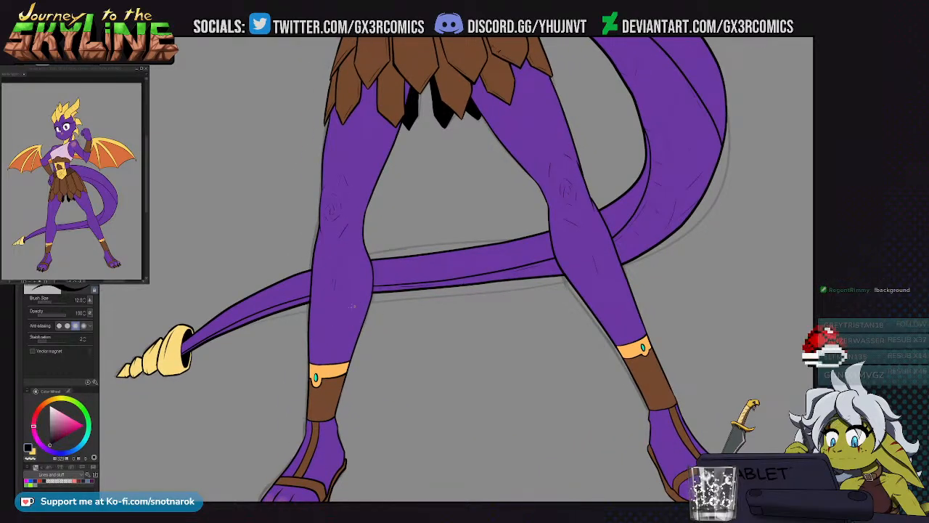
left_click_drag(334, 312, 392, 254)
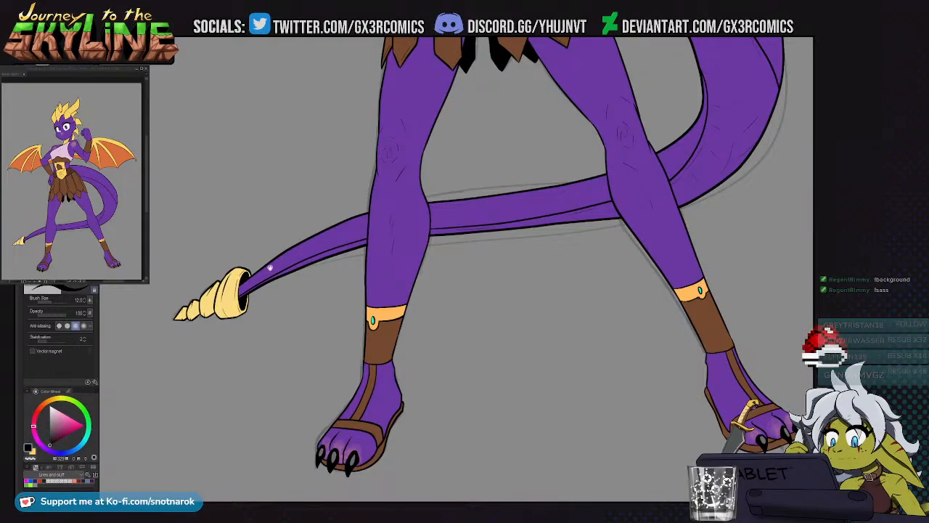
Examine the character's linework and colouring from the legs and tail up to the face and chest
scroll(273, 335, "right", 3)
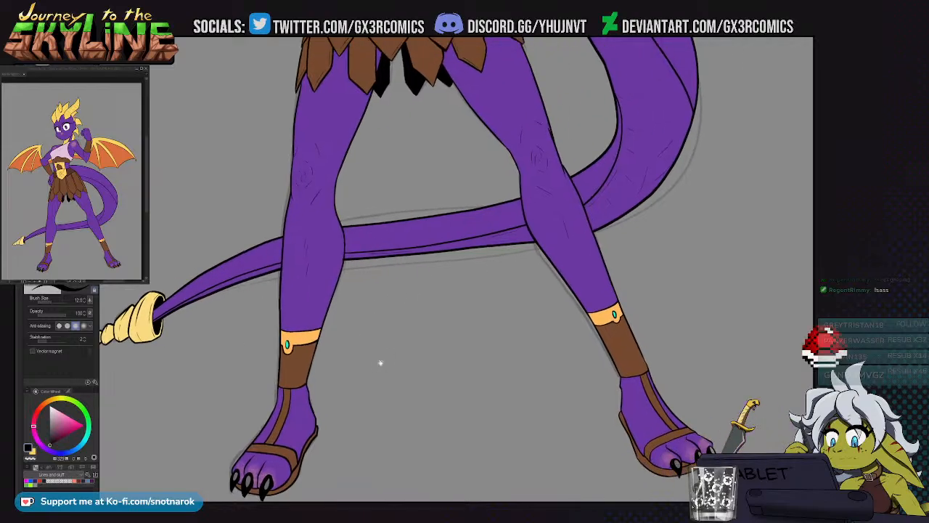
scroll(575, 256, "up", 8)
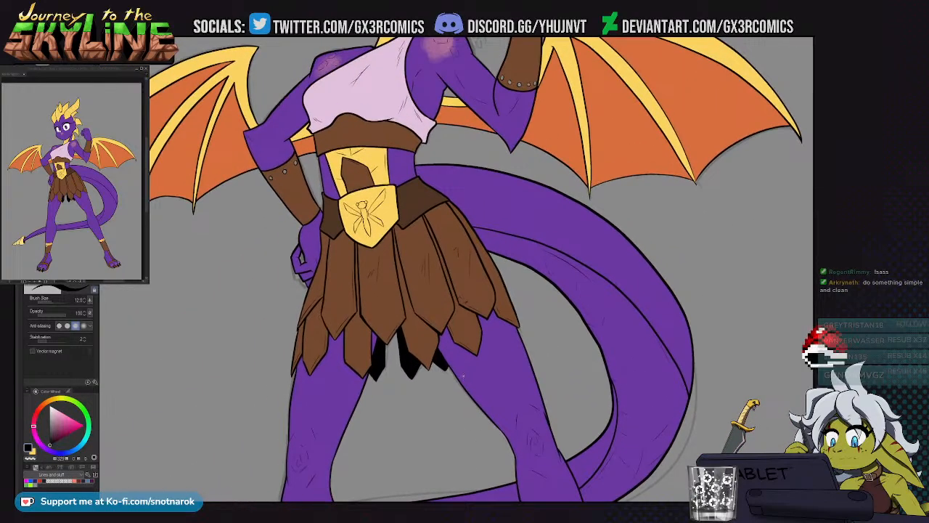
scroll(465, 359, "down", 4)
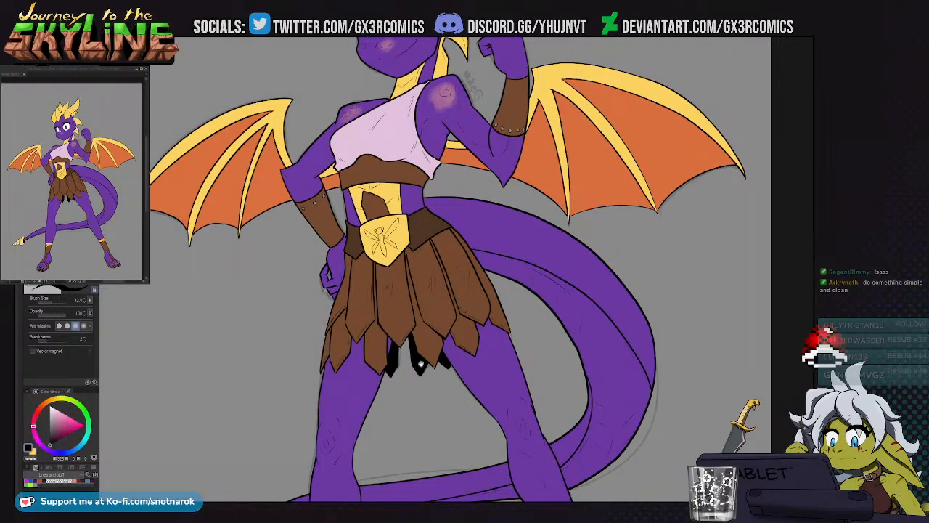
scroll(413, 401, "up", 3)
scroll(413, 402, "down", 4)
scroll(363, 322, "up", 4)
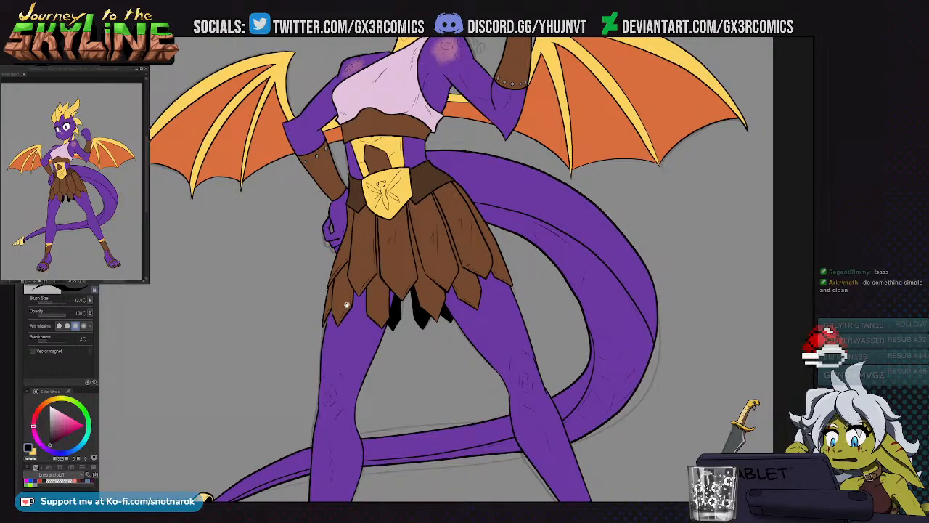
scroll(346, 305, "up", 4)
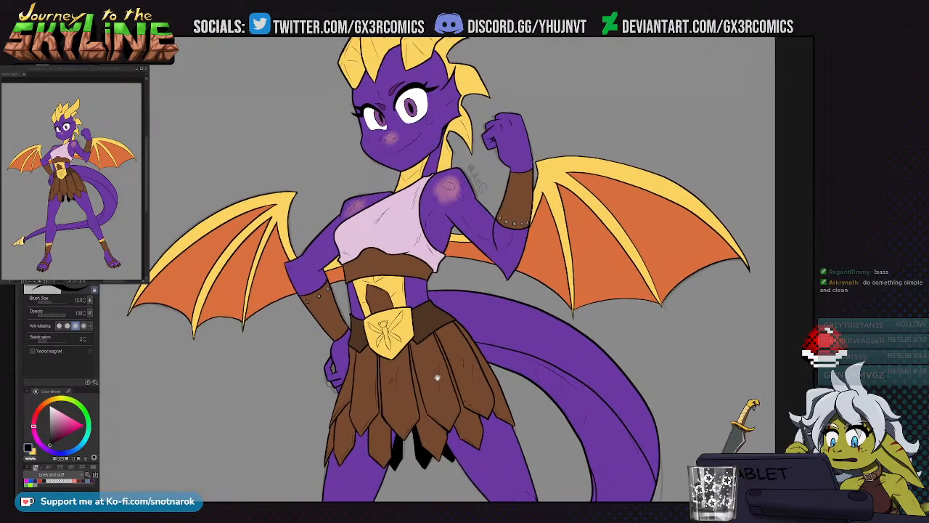
scroll(315, 245, "up", 3)
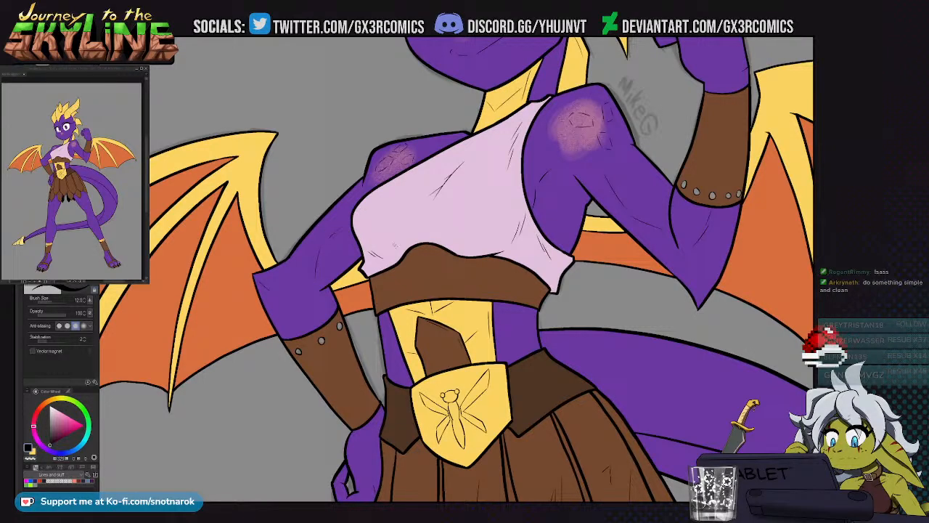
scroll(425, 330, "down", 2)
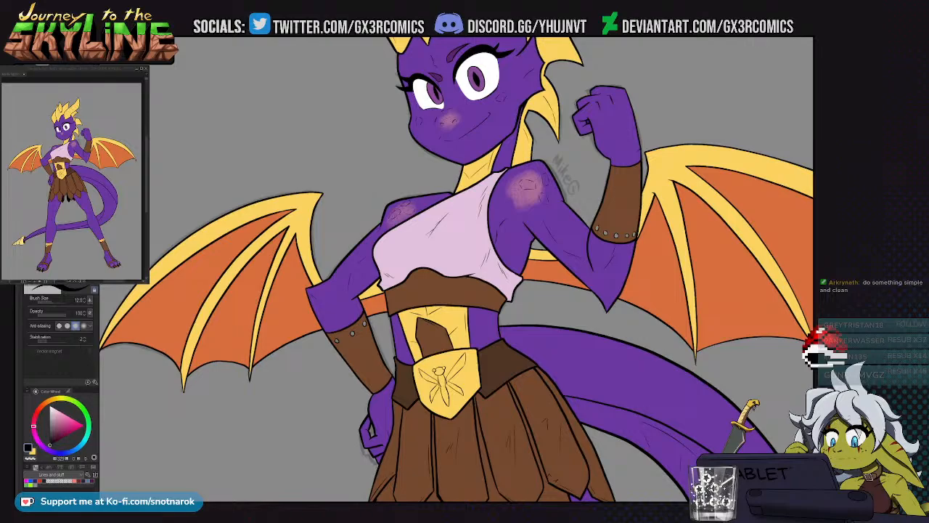
Sample the pink blush colour and airbrush it over the raised arm's shoulder at size 300 and 37 opacity
key("b")
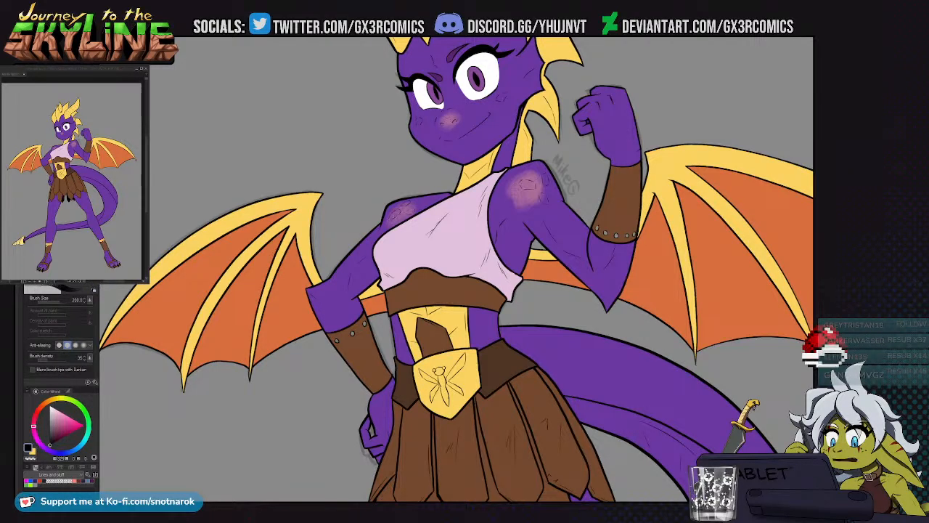
key("e")
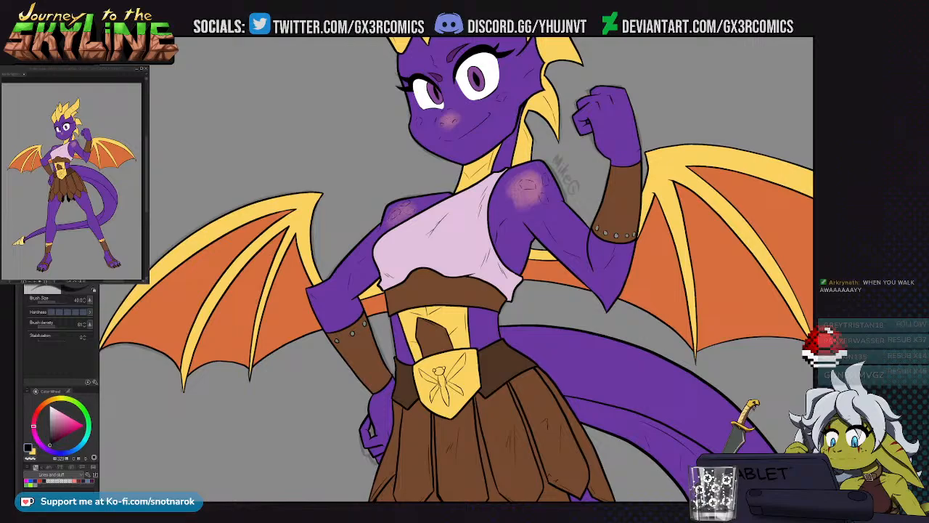
key("b")
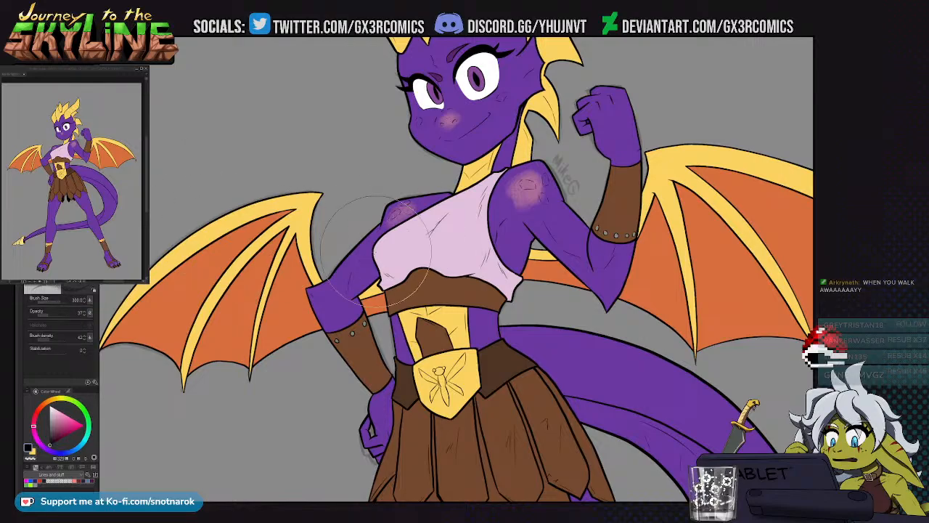
key("alt")
key("i")
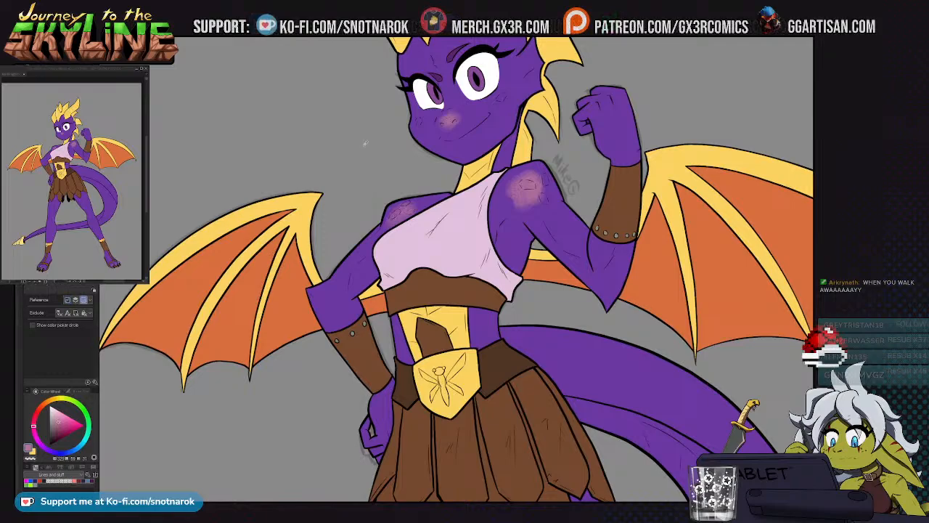
key("b")
scroll(498, 212, "up", 1)
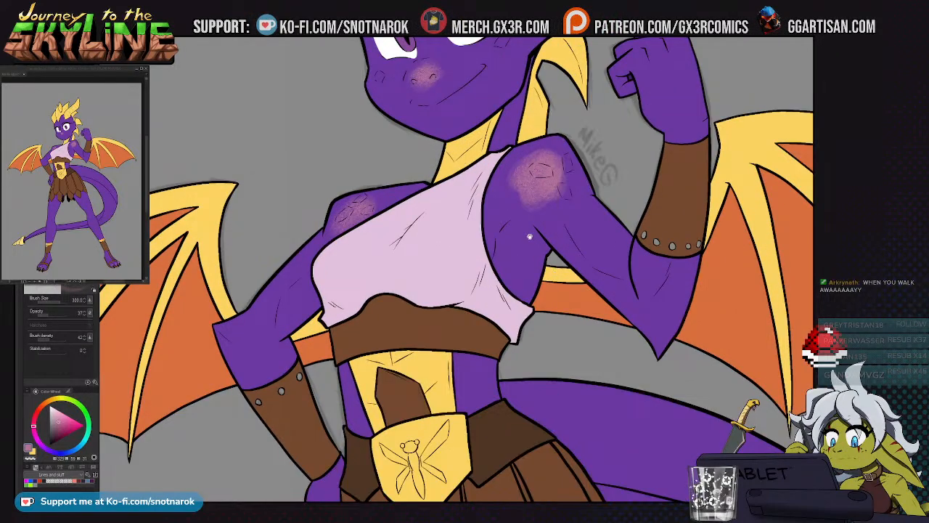
left_click_drag(531, 234, 467, 252)
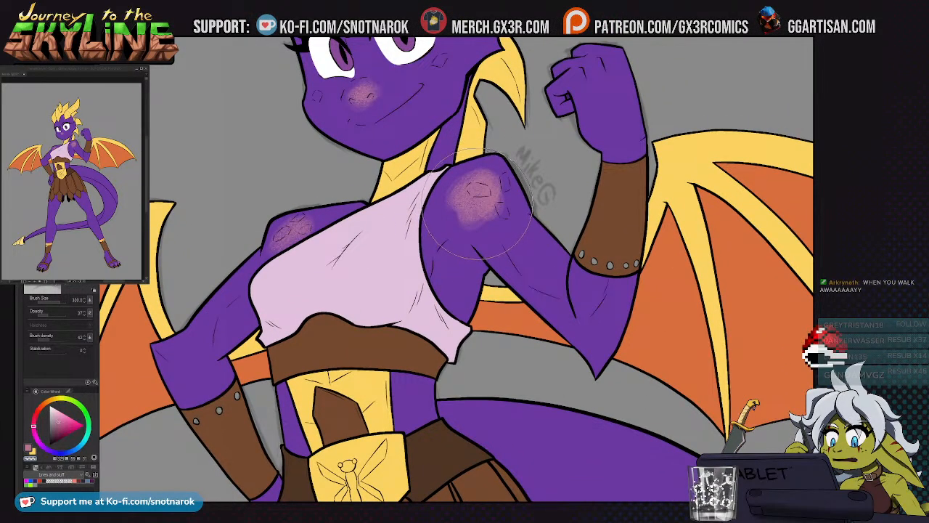
mouse_move(512, 193)
left_mouse_down()
mouse_move(450, 262)
mouse_move(482, 229)
mouse_move(464, 294)
mouse_move(520, 250)
mouse_move(482, 254)
left_mouse_up()
Erase the old blush from the nose and the lowered arm's shoulder, and rework the raised arm's shoulder blush with the airbrush
key("p")
key("e")
mouse_move(367, 156)
left_mouse_down()
mouse_move(339, 174)
mouse_move(363, 177)
left_mouse_up()
mouse_move(292, 287)
left_mouse_down()
mouse_move(306, 299)
mouse_move(313, 288)
left_mouse_up()
key("b")
mouse_move(495, 235)
left_mouse_down()
mouse_move(463, 224)
mouse_move(446, 244)
left_mouse_up()
Select the lowered arm's purple skin and airbrush pink blush on its shoulder with a smaller brush
key("bracketleft")
key("bracketleft")
key("bracketleft")
key("bracketleft")
key("w")
left_click(260, 282)
key("b")
mouse_move(260, 282)
left_mouse_down()
mouse_move(267, 308)
mouse_move(245, 381)
left_mouse_up()
Select the face's purple skin and paint a pink blush over the nose, switching to the softer airbrush
key("w")
left_click(363, 197)
key("b")
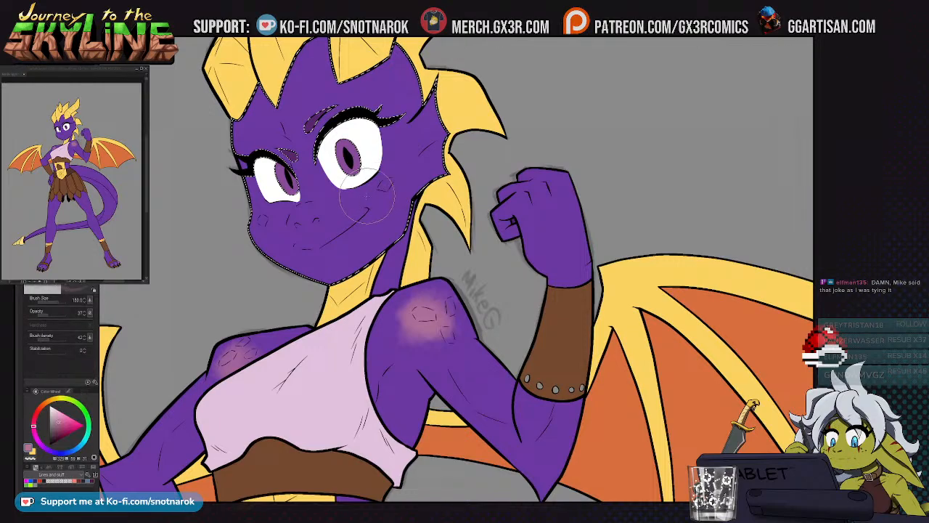
left_click_drag(333, 218, 312, 218)
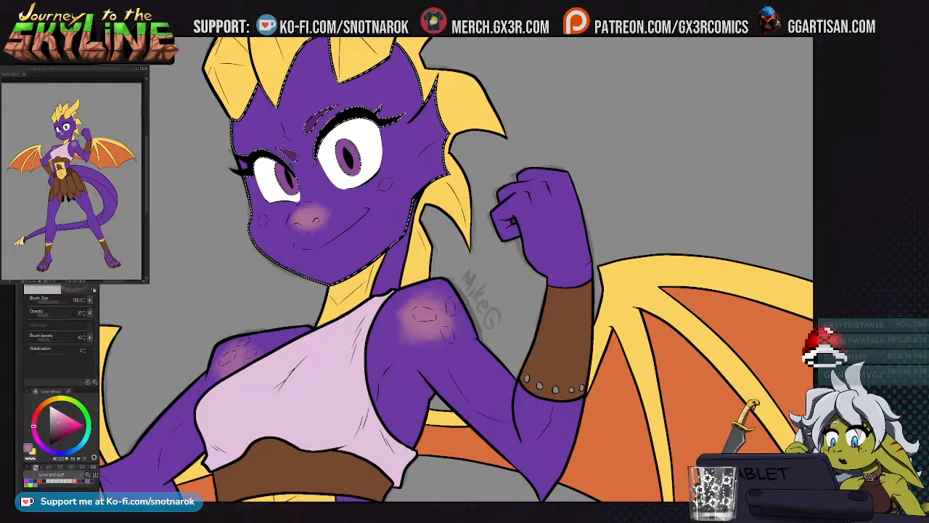
left_click_drag(410, 219, 407, 240)
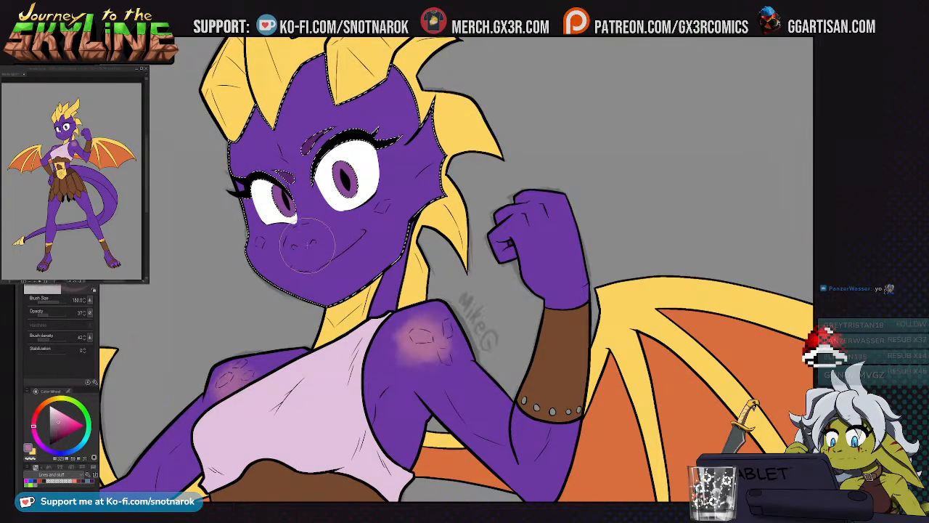
key("b")
key("b")
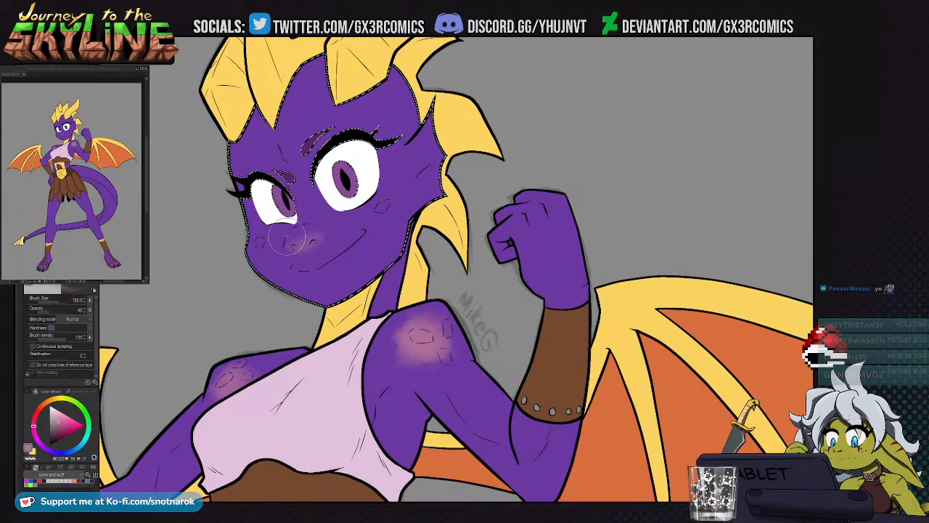
left_click_drag(295, 234, 308, 237)
Airbrush a soft pink blush over the knee nearest the tail's large curve, enlarging the brush to size 200
left_click_drag(336, 463, 339, 261)
left_click_drag(352, 338, 373, 212)
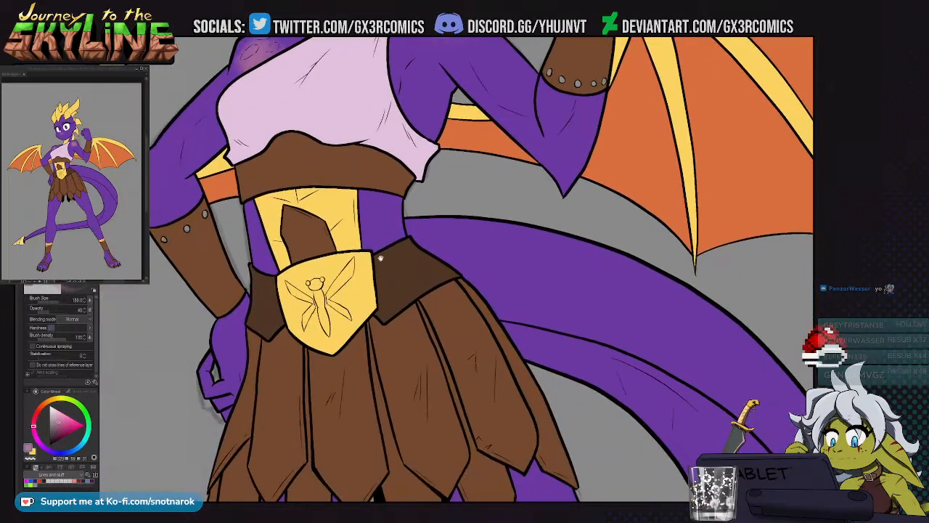
left_click_drag(445, 333, 373, 90)
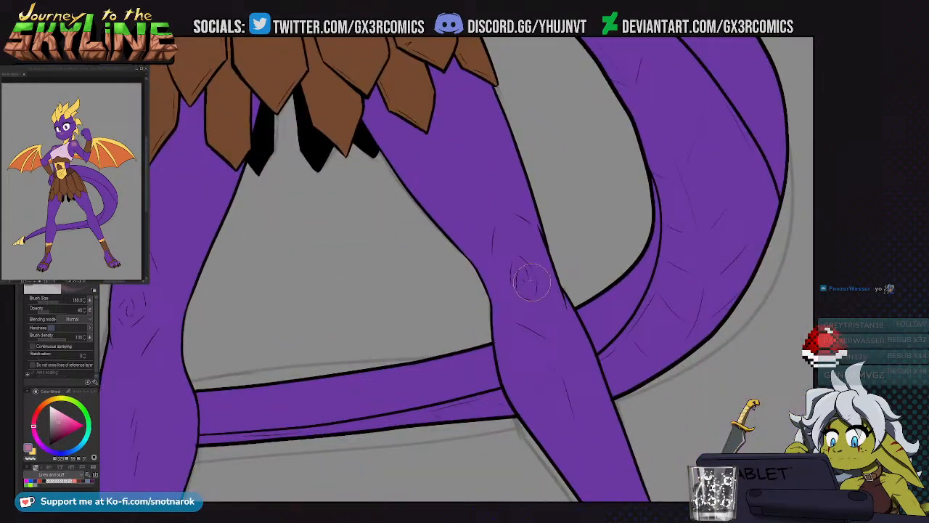
mouse_move(521, 261)
left_mouse_down()
mouse_move(518, 300)
mouse_move(540, 318)
left_mouse_up()
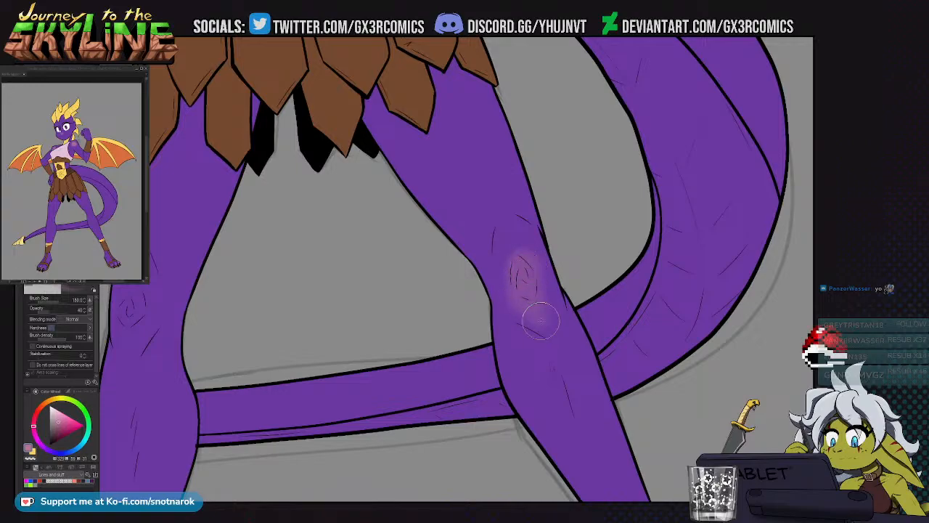
key("bracketright")
key("bracketright")
mouse_move(532, 262)
left_mouse_down()
mouse_move(528, 299)
mouse_move(529, 264)
mouse_move(543, 316)
mouse_move(516, 233)
mouse_move(518, 257)
left_mouse_up()
Select the other leg's purple skin and airbrush a matching pink blush over its knee at size 200
left_click_drag(424, 273, 502, 232)
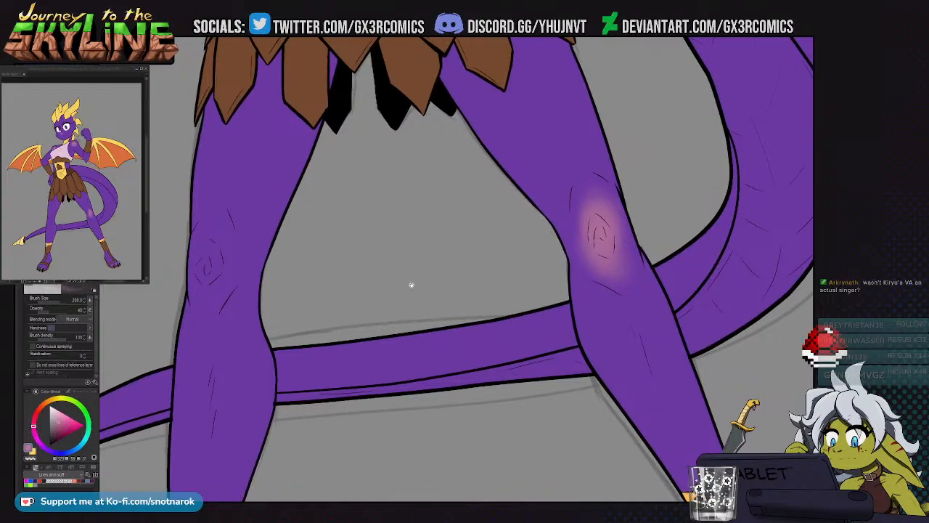
key("w")
left_click(202, 275)
key("b")
mouse_move(203, 269)
left_mouse_down()
mouse_move(201, 253)
mouse_move(201, 265)
mouse_move(221, 250)
mouse_move(198, 299)
mouse_move(204, 307)
left_mouse_up()
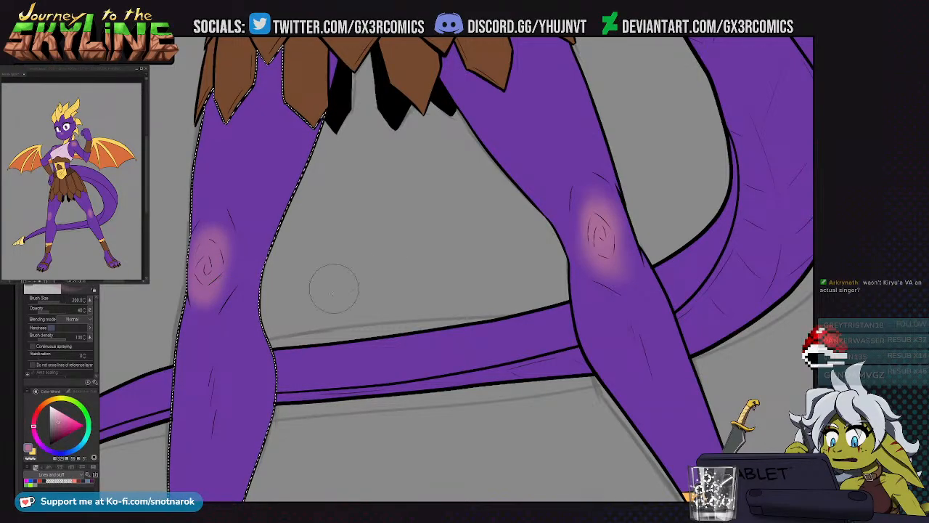
Sample the yellow from the belt buckle and fill the tail's underside with it
left_click_drag(337, 208, 307, 272)
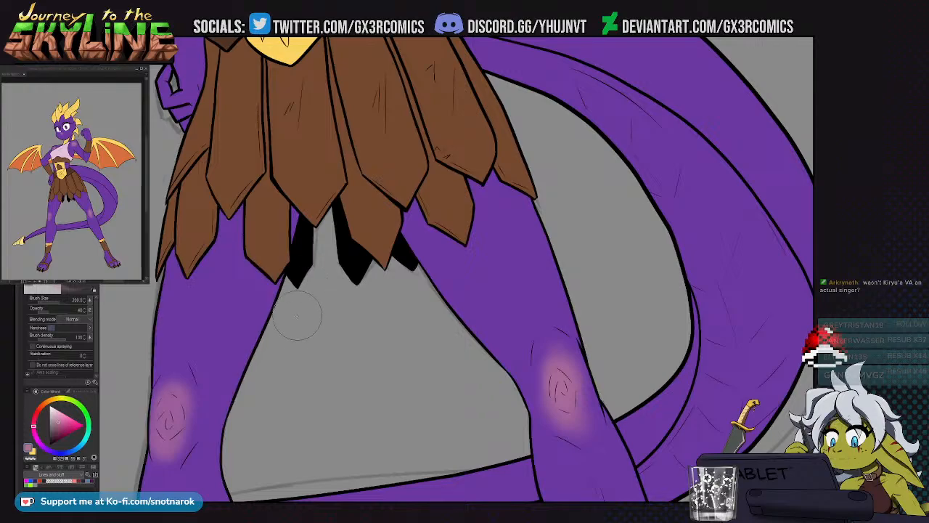
scroll(290, 275, "down", 5)
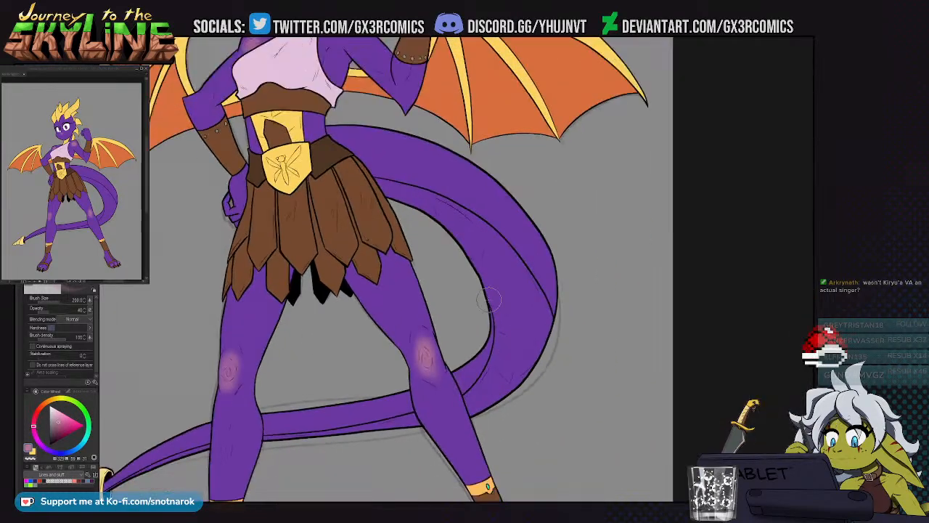
left_click_drag(463, 182, 489, 80)
left_click_drag(442, 243, 430, 316)
left_click_drag(384, 234, 393, 359)
key("i")
left_click(337, 194)
key("g")
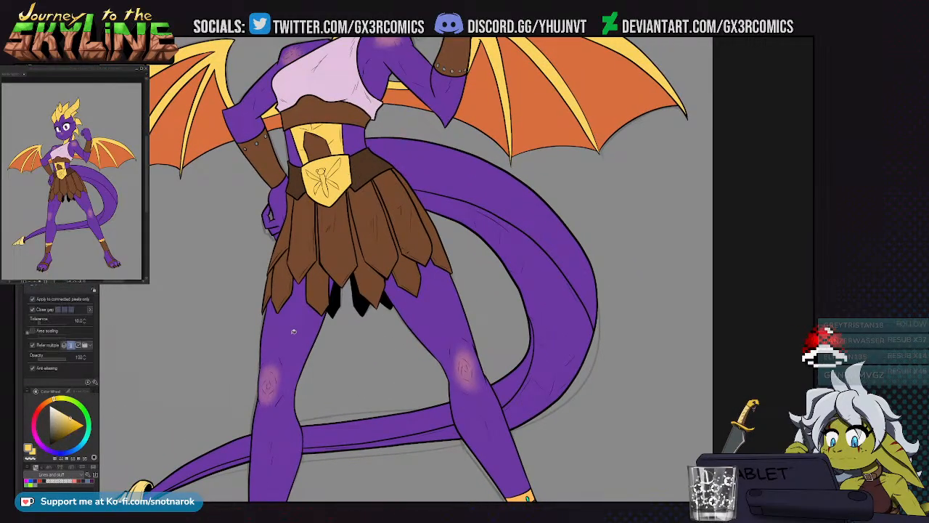
left_click(553, 309)
scroll(452, 401, "down", 3)
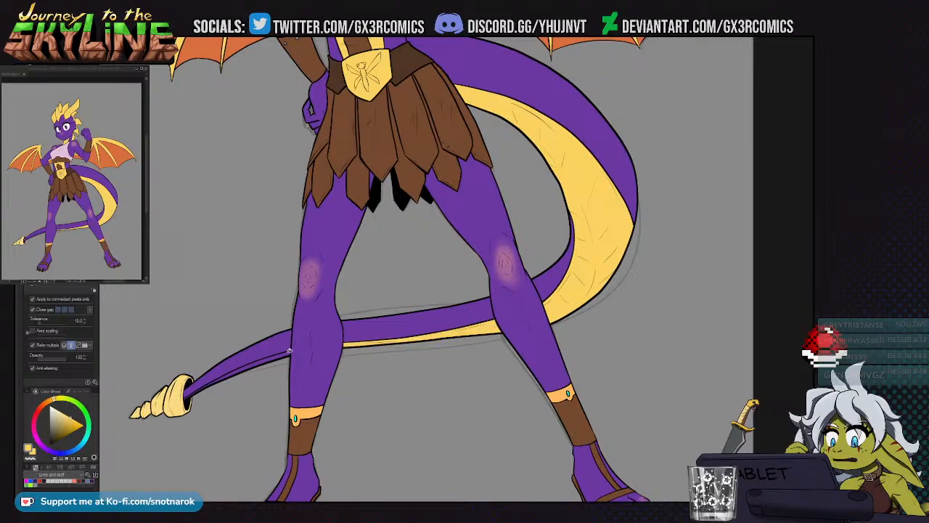
scroll(280, 393, "up", 4)
scroll(281, 392, "up", 2)
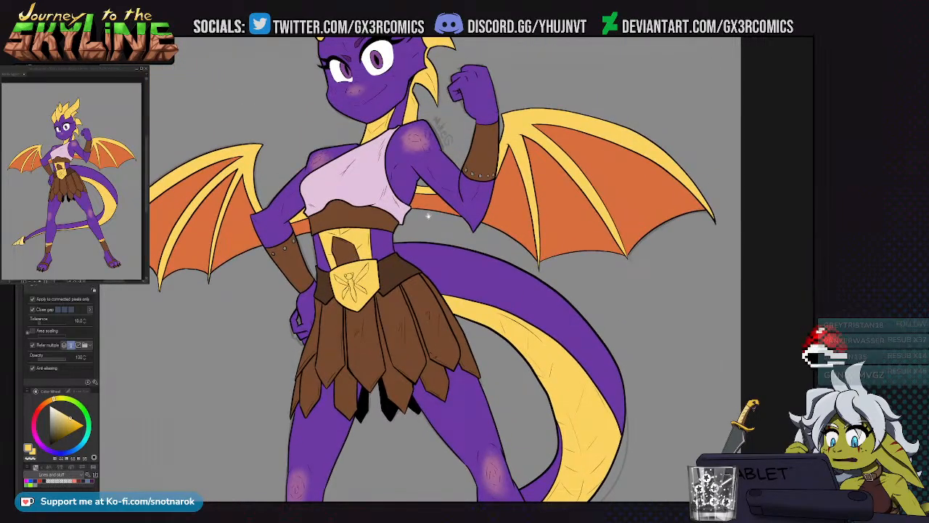
scroll(429, 217, "up", 2)
scroll(398, 269, "up", 1)
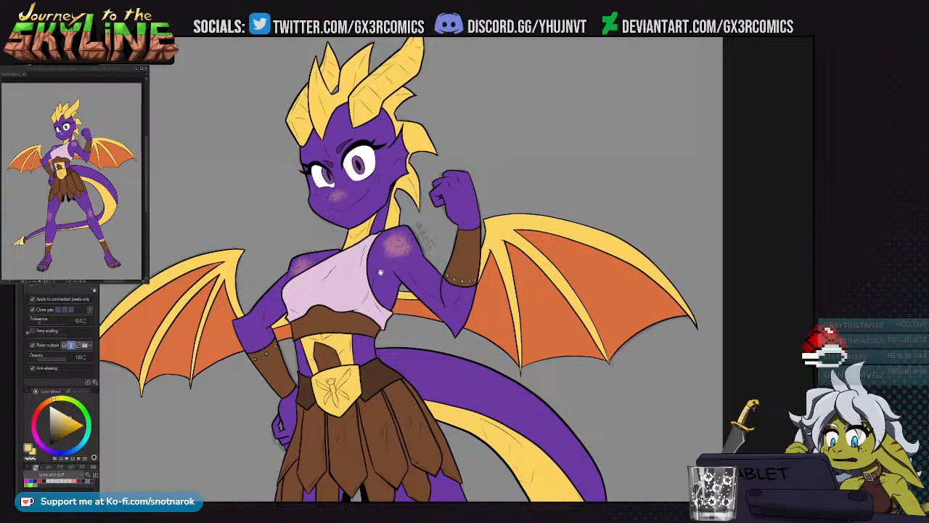
Draw thin black detail lines along the inner edges of the yellow belt buckle around the dragonfly emblem
scroll(388, 272, "down", 2)
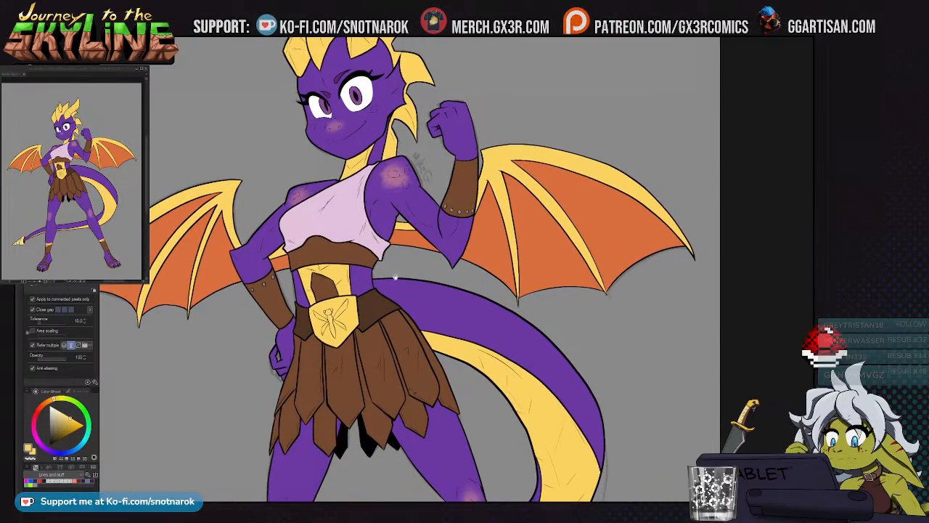
scroll(393, 272, "down", 2)
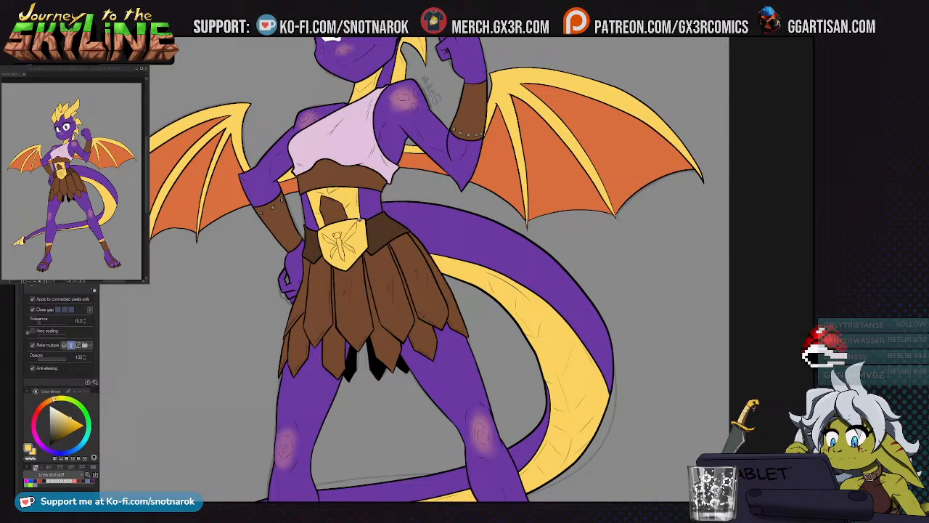
scroll(342, 214, "up", 5)
key("p")
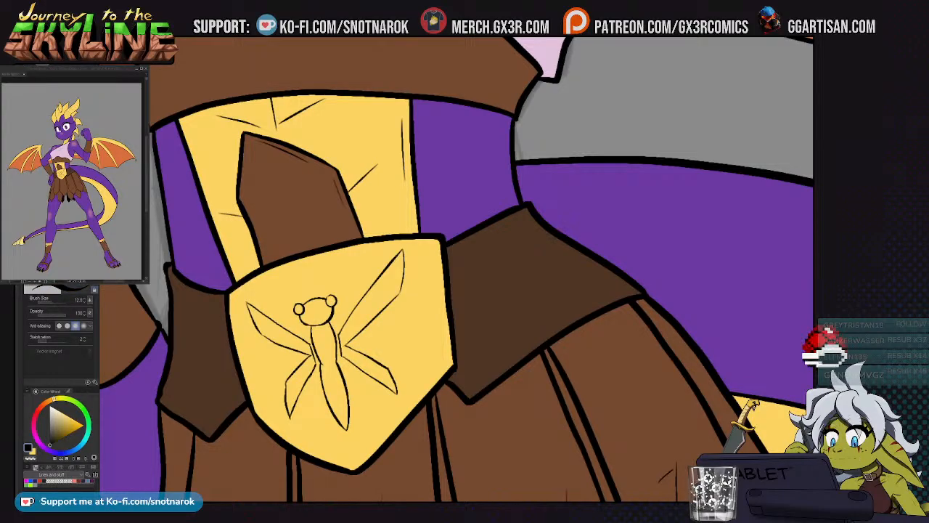
left_click_drag(427, 267, 433, 319)
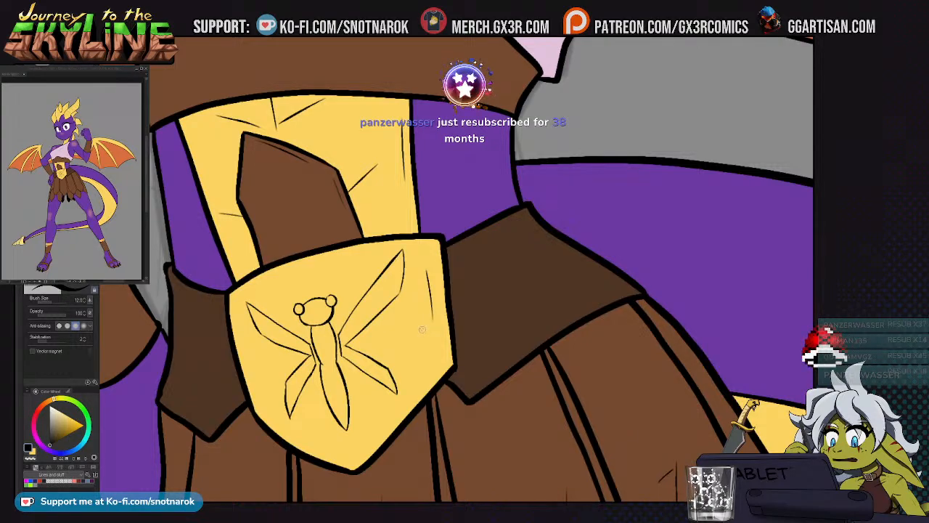
key("ctrl+z")
left_click_drag(426, 263, 432, 316)
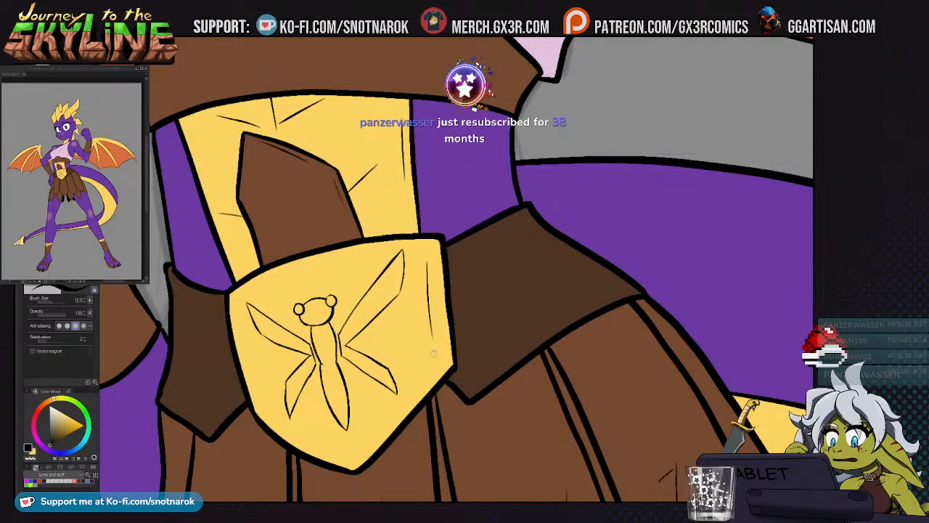
mouse_move(434, 350)
left_mouse_down()
mouse_move(428, 376)
mouse_move(453, 318)
left_mouse_up()
left_click_drag(290, 350, 303, 373)
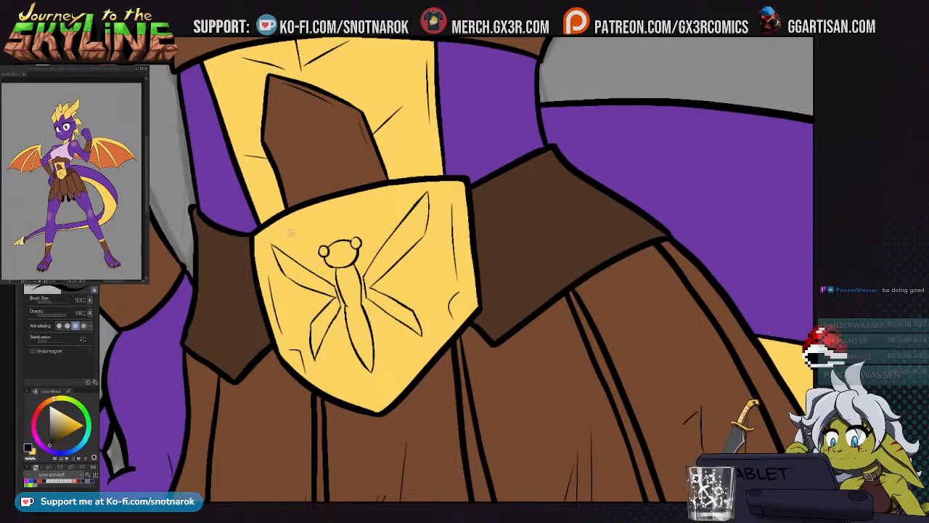
key("ctrl+z")
left_click_drag(294, 228, 383, 203)
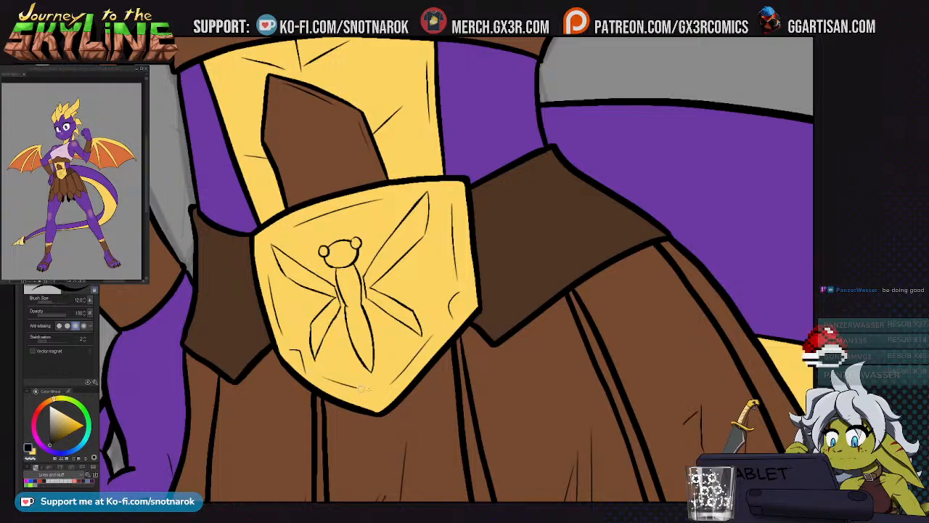
key("e")
key("p")
key("e")
left_click(353, 311)
key("ctrl+z")
key("p")
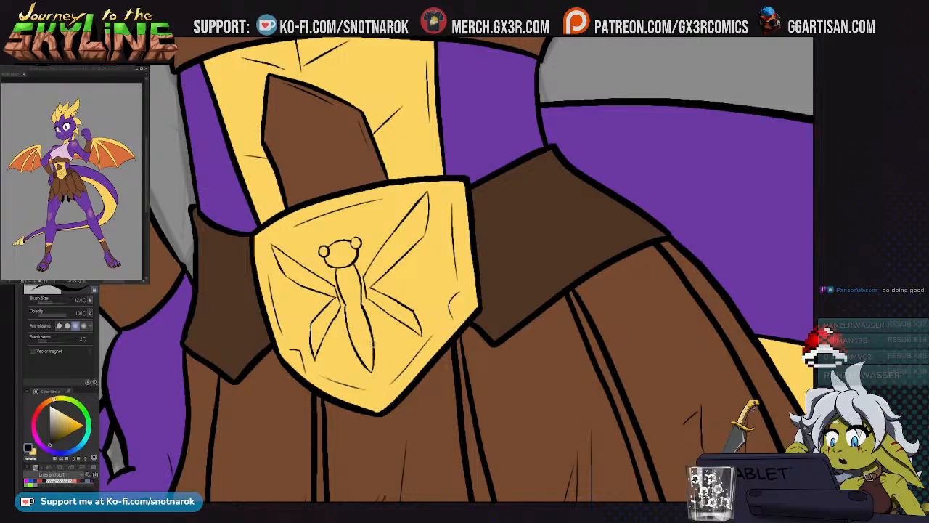
Select the fold lines on the chest of the pink top and scale their height to about 97%
scroll(433, 321, "down", 3)
left_click_drag(412, 248, 420, 296)
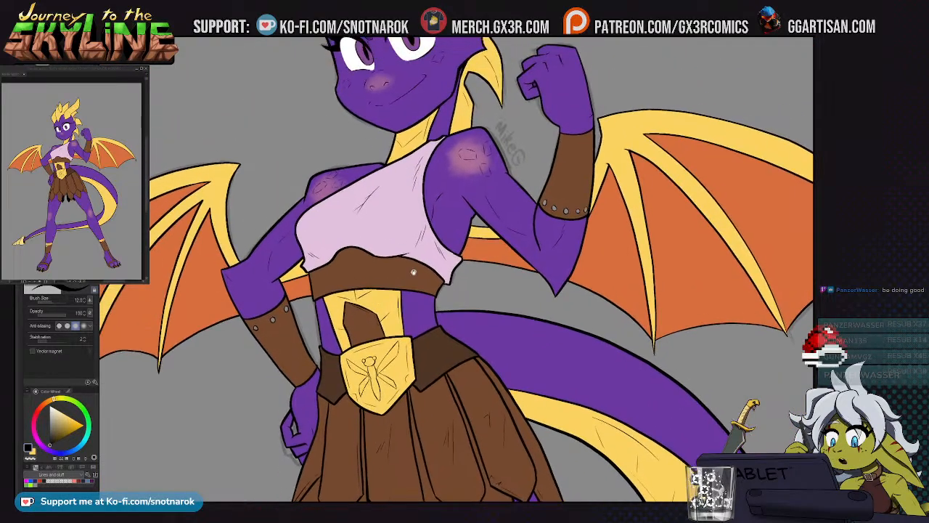
key("e")
key("p")
key("e")
key("p")
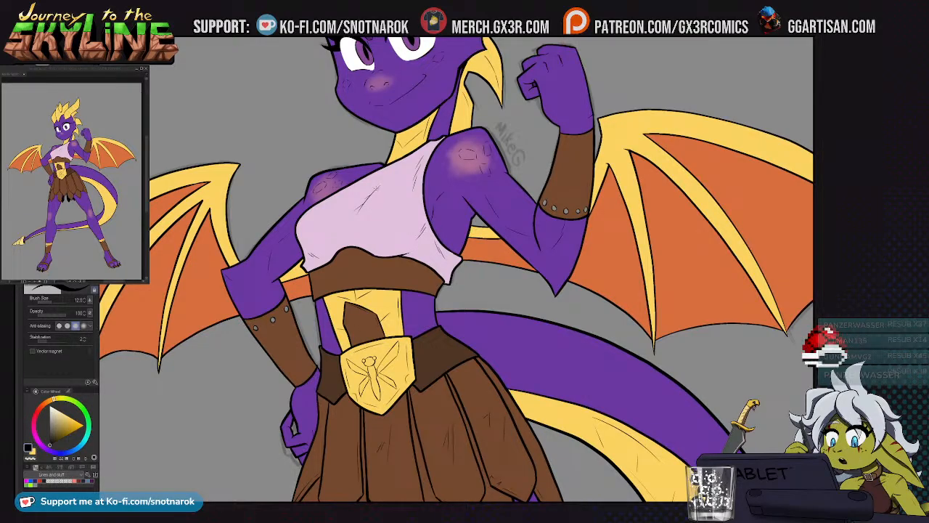
key("m")
key("ctrl+t")
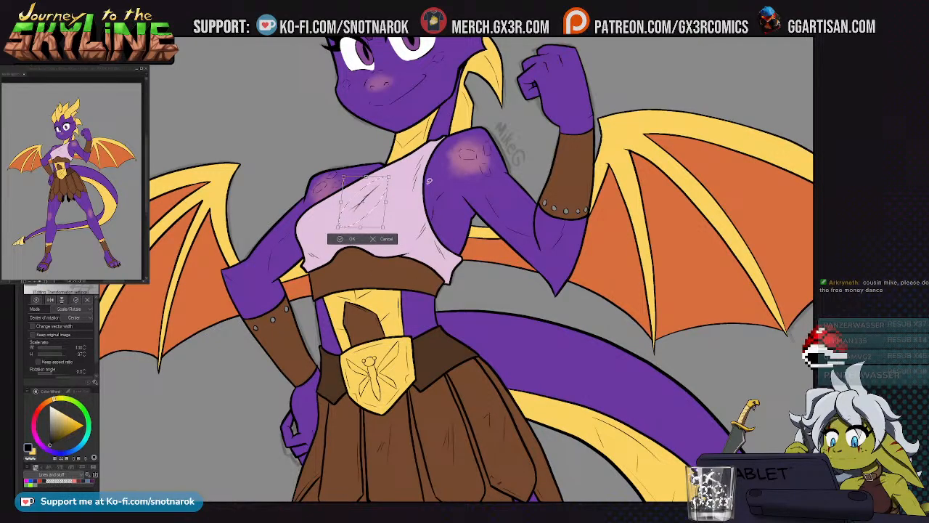
key("Return")
Draw short crease lines with the pen on the brown ankle wrap of the leg nearer the tail tip
scroll(429, 181, "down", 2)
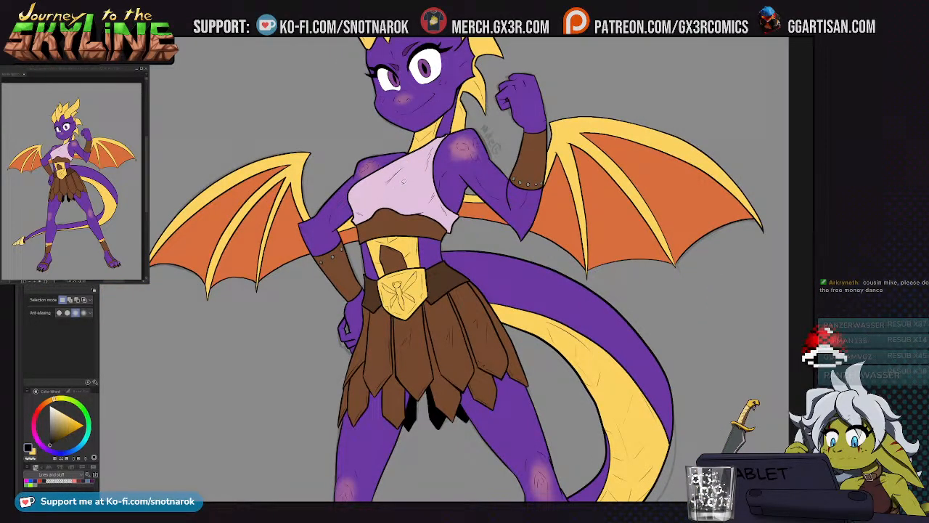
scroll(429, 181, "down", 2)
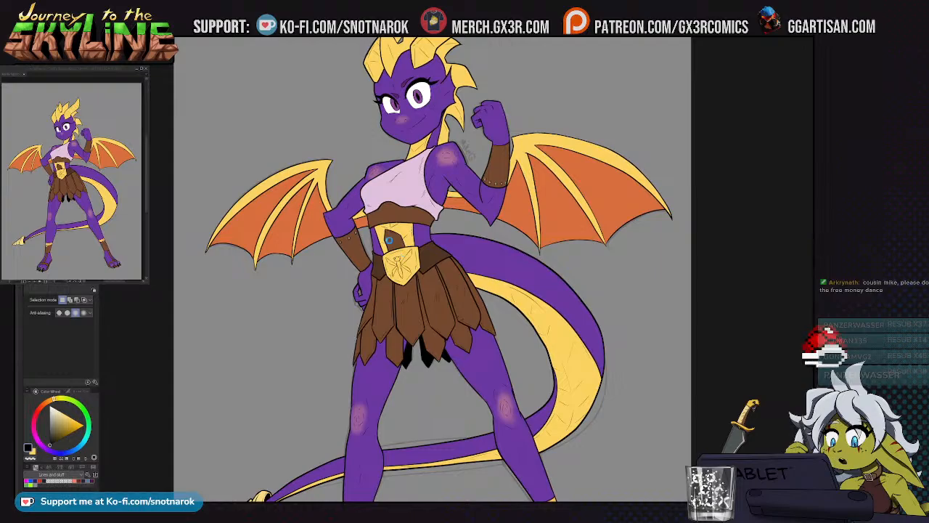
scroll(305, 238, "left", 1)
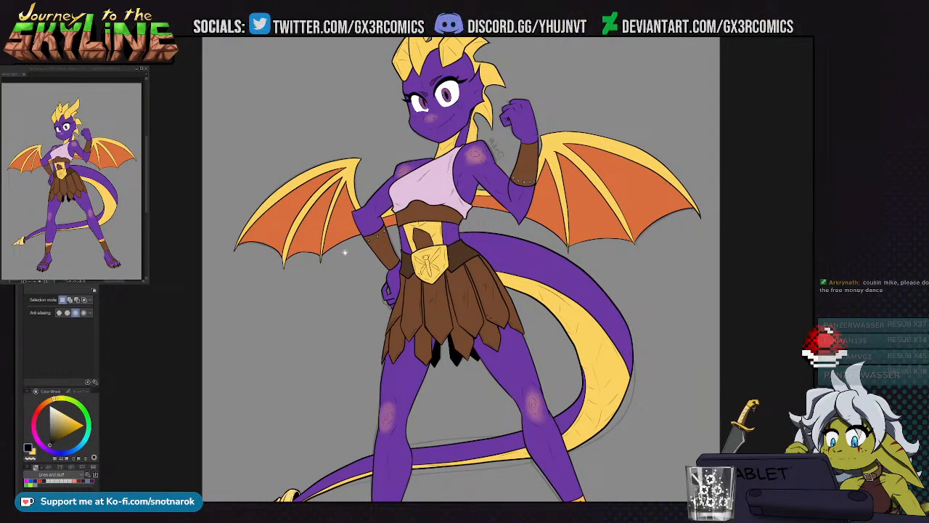
scroll(409, 340, "down", 3)
scroll(409, 339, "down", 2)
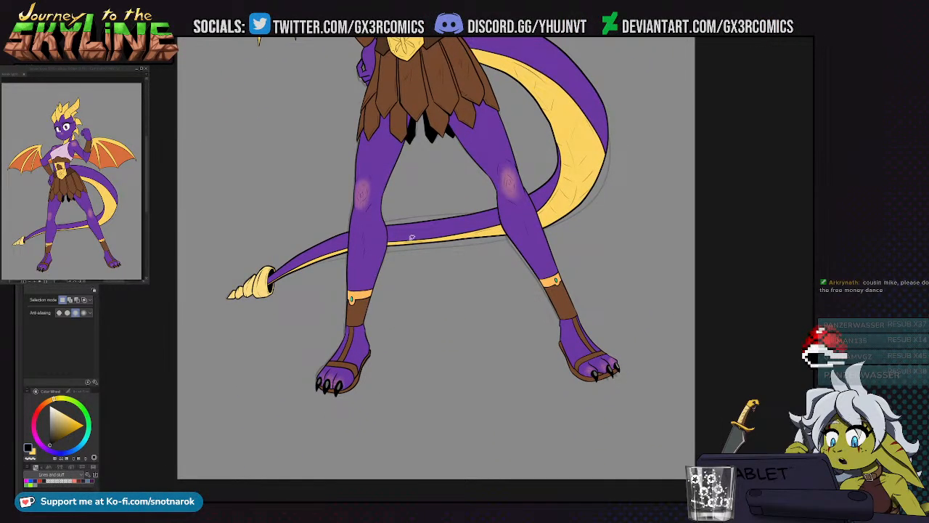
scroll(404, 256, "up", 1)
scroll(371, 301, "up", 3)
scroll(333, 335, "down", 2)
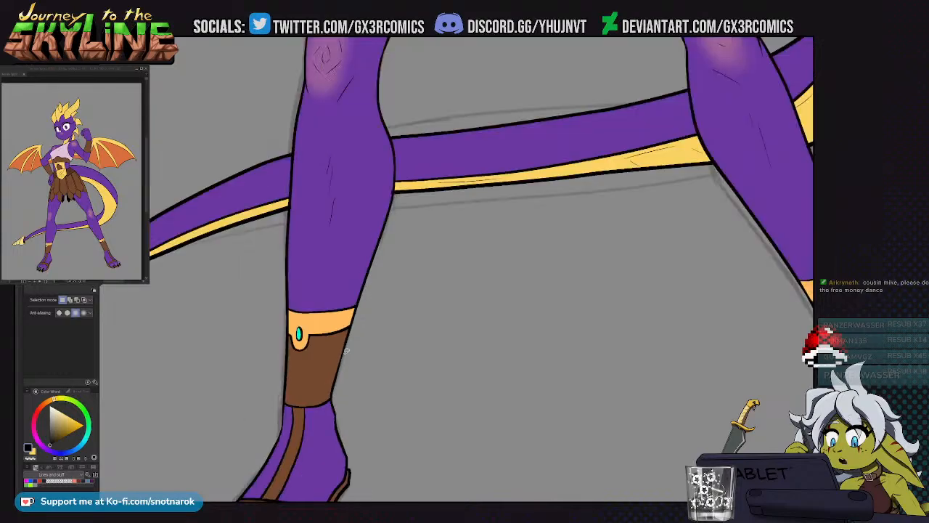
key("o")
key("p")
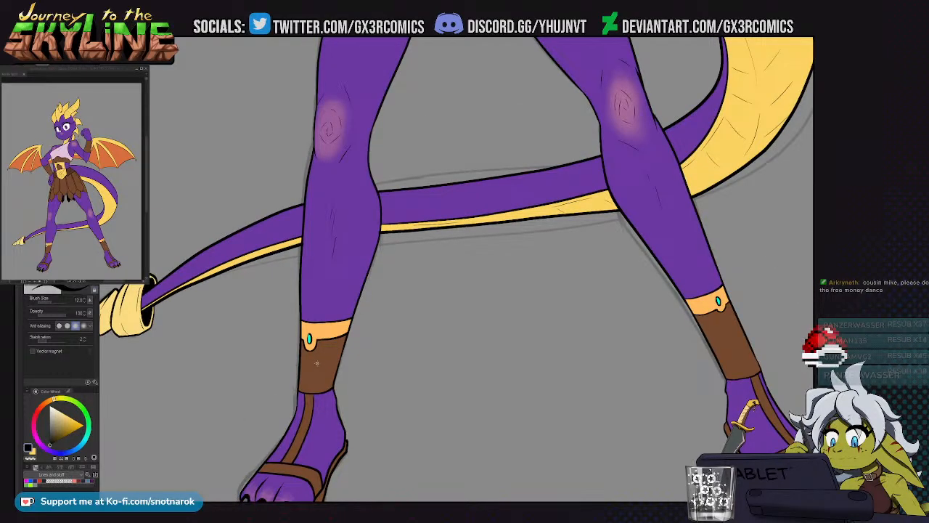
scroll(315, 362, "up", 4)
mouse_move(320, 244)
left_mouse_down()
mouse_move(317, 212)
mouse_move(324, 231)
left_mouse_up()
key("ctrl+z")
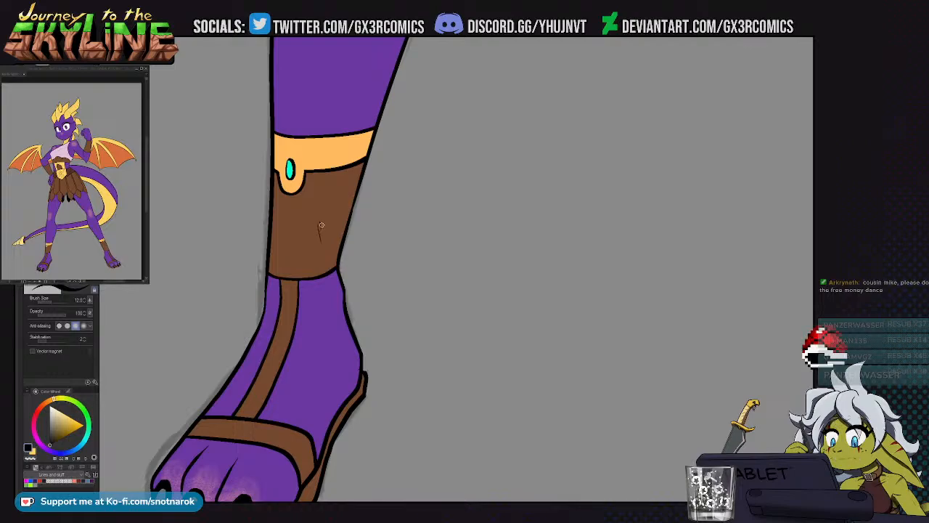
left_click_drag(338, 236, 377, 298)
Draw small crease lines on the other leg's brown ankle wrap and on the skin of its ankle and toe
scroll(547, 201, "down", 3)
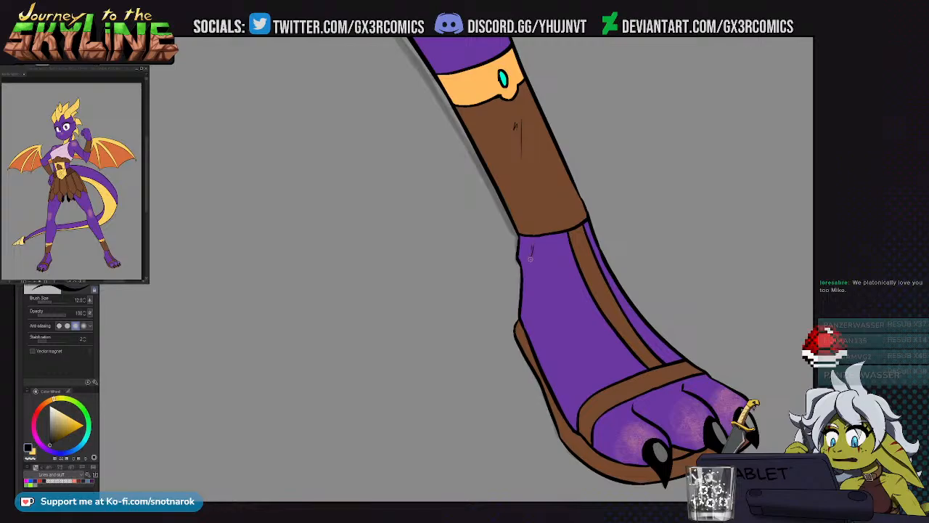
scroll(632, 338, "down", 2)
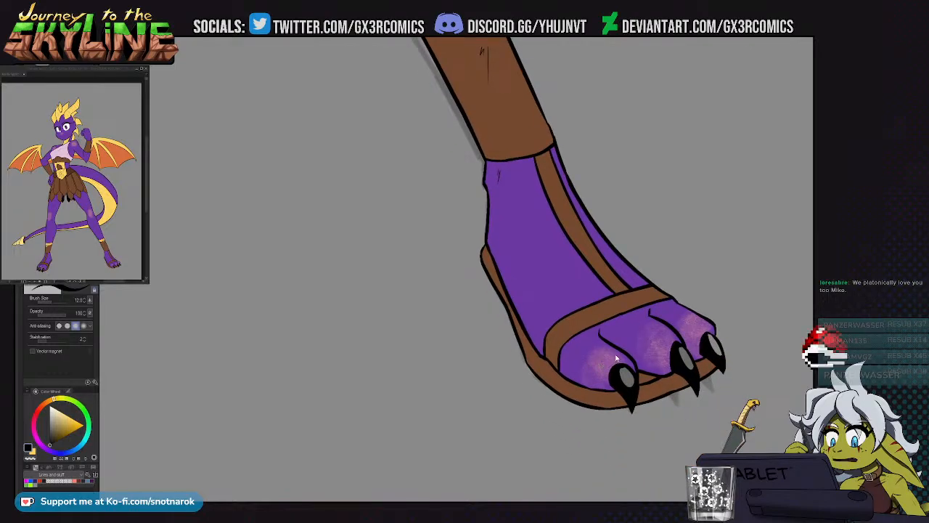
left_click_drag(610, 350, 617, 361)
Add short crease lines to the ankle and toe knuckles of the foot nearer the tail tip
key("h")
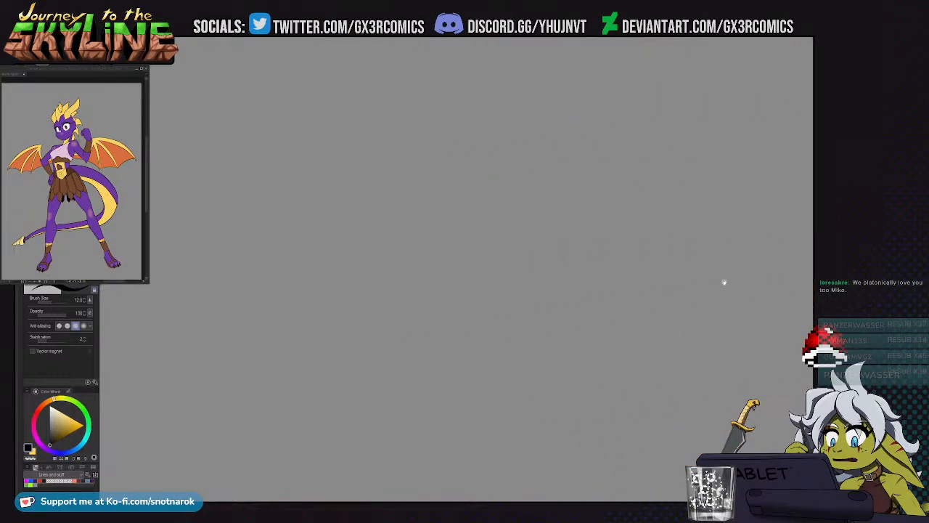
scroll(422, 226, "up", 2)
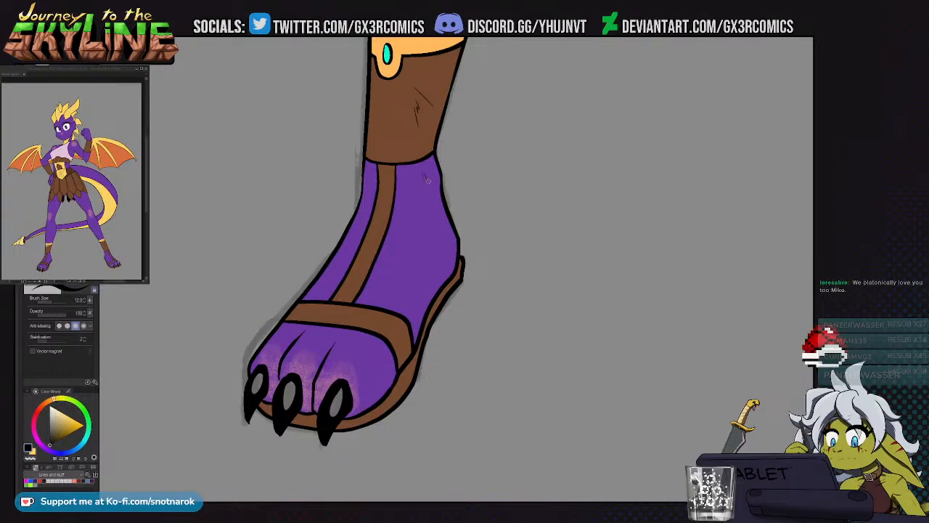
mouse_move(427, 178)
left_mouse_down()
mouse_move(433, 194)
mouse_move(480, 127)
left_mouse_up()
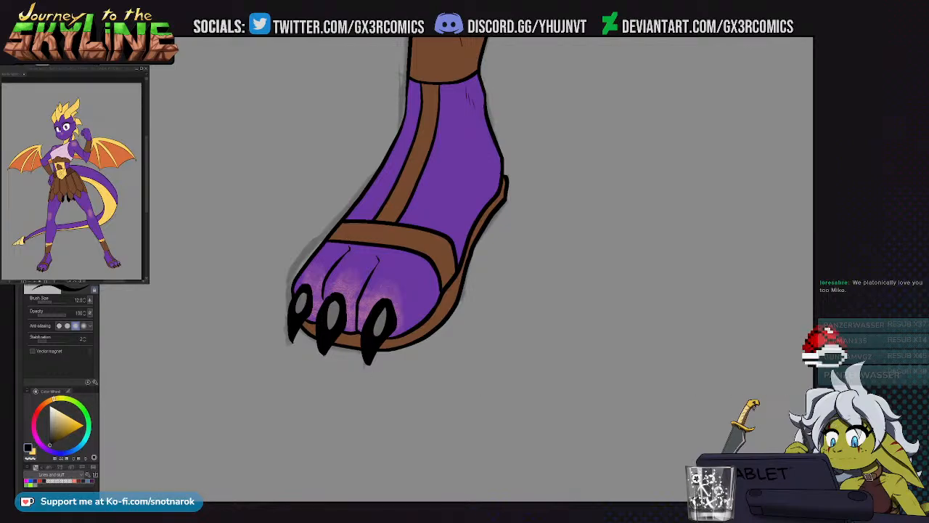
scroll(439, 310, "down", 2)
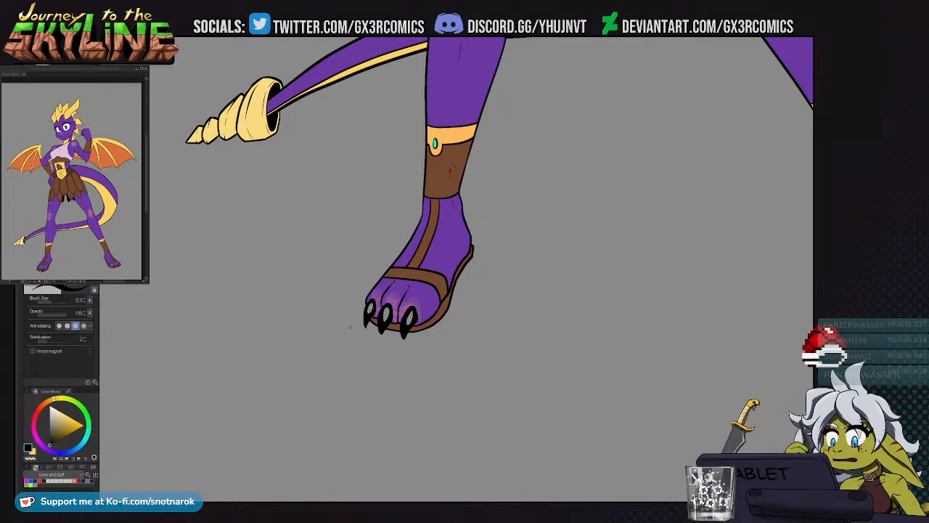
left_click_drag(396, 271, 359, 318)
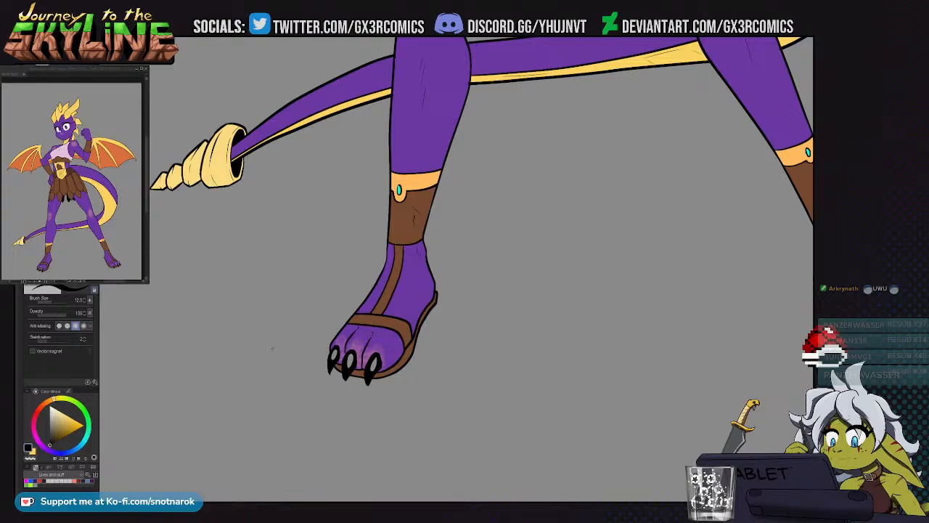
Mix a dark magenta-purple from the dark blue swatch and fill the toe claws on the feet with it
left_click(84, 480)
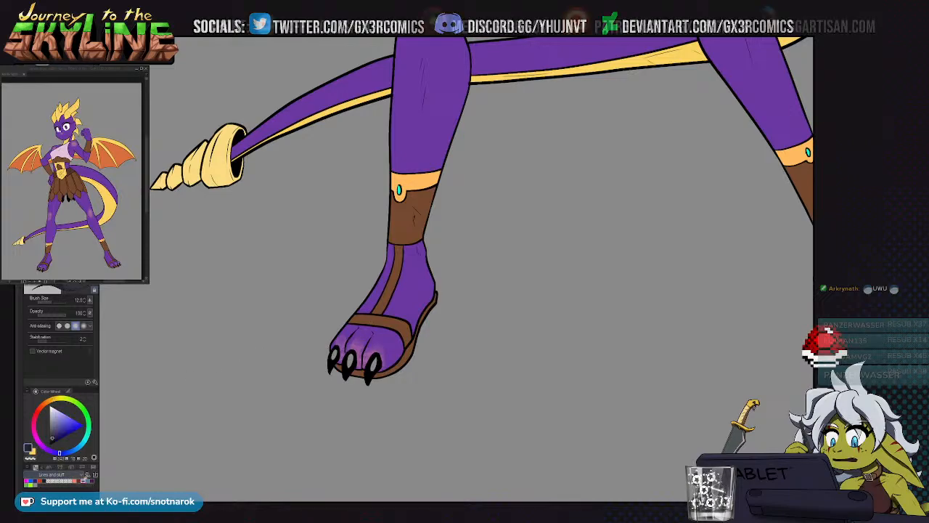
key("g")
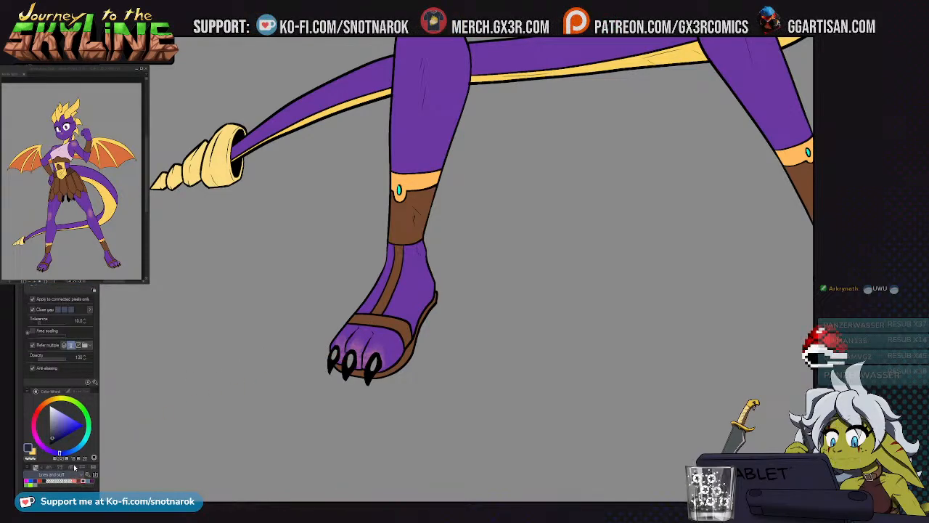
left_click(39, 440)
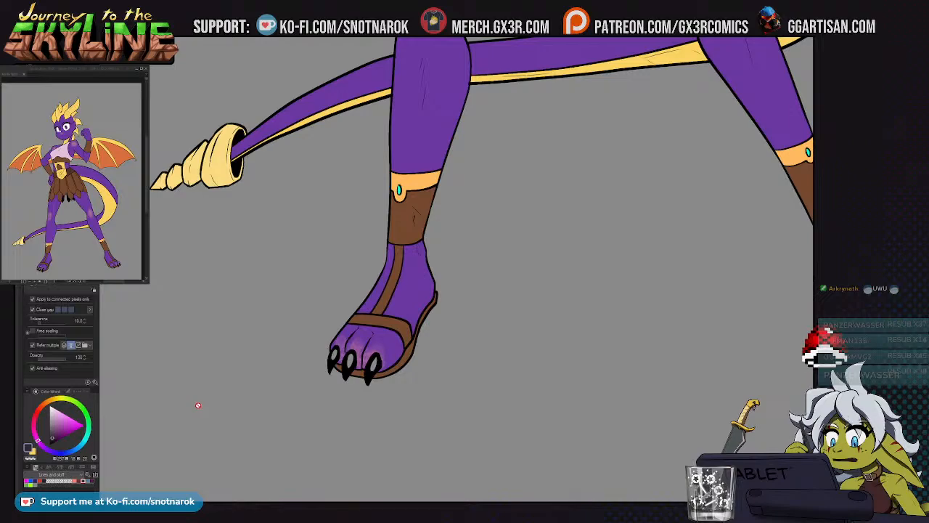
key("g")
key("g")
left_click_drag(612, 316, 351, 303)
left_click(623, 325)
left_click(654, 316)
left_click_drag(362, 353, 468, 447)
left_click_drag(408, 312, 423, 454)
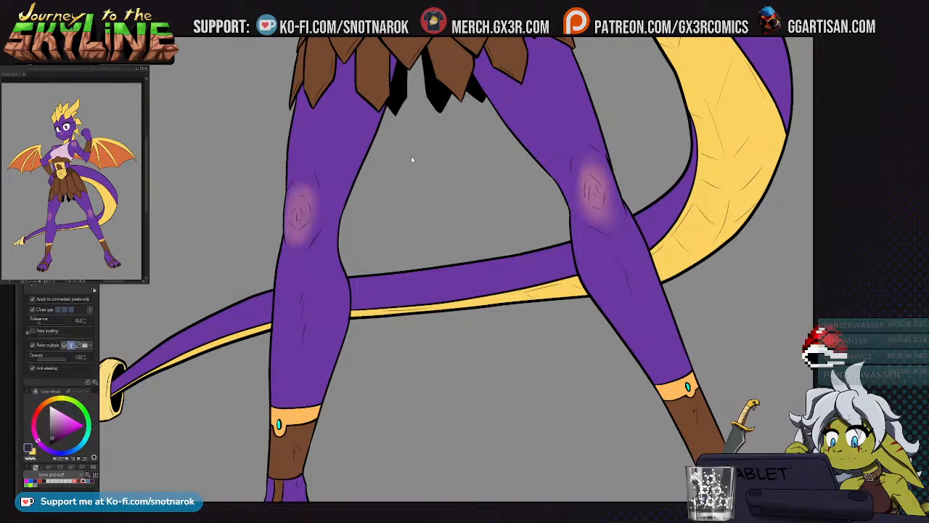
Switch to the blank grey canvas and sketch a head circle with a curved spine line in a dark color
key("ctrl+Tab")
key("b")
left_click(46, 478)
key("ctrl+plus")
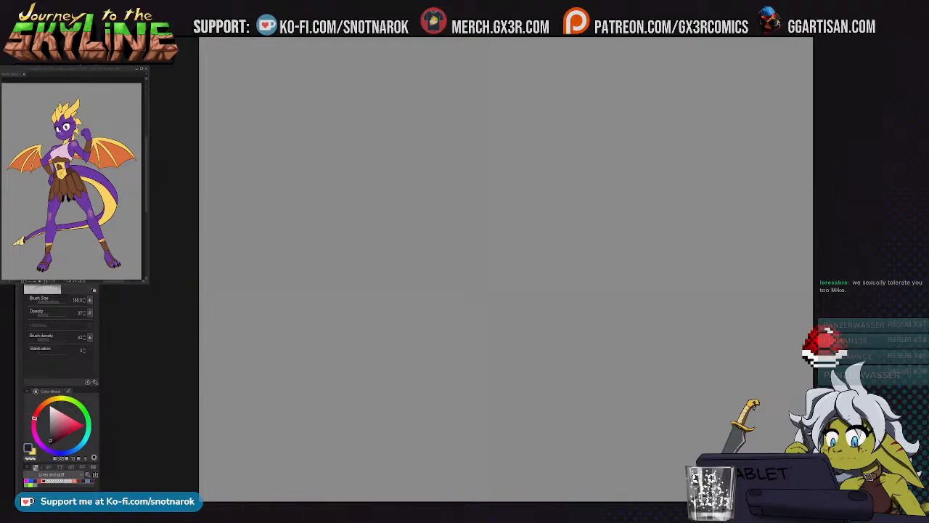
key("e")
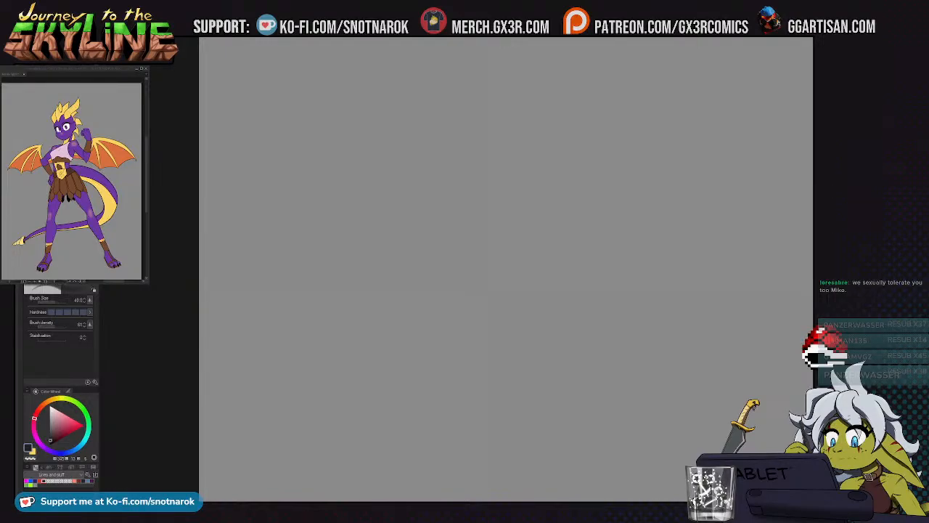
mouse_move(479, 199)
left_mouse_down()
mouse_move(406, 167)
mouse_move(426, 182)
left_mouse_up()
key("ctrl+z")
mouse_move(406, 140)
left_mouse_down()
mouse_move(415, 197)
mouse_move(392, 158)
mouse_move(446, 312)
left_mouse_up()
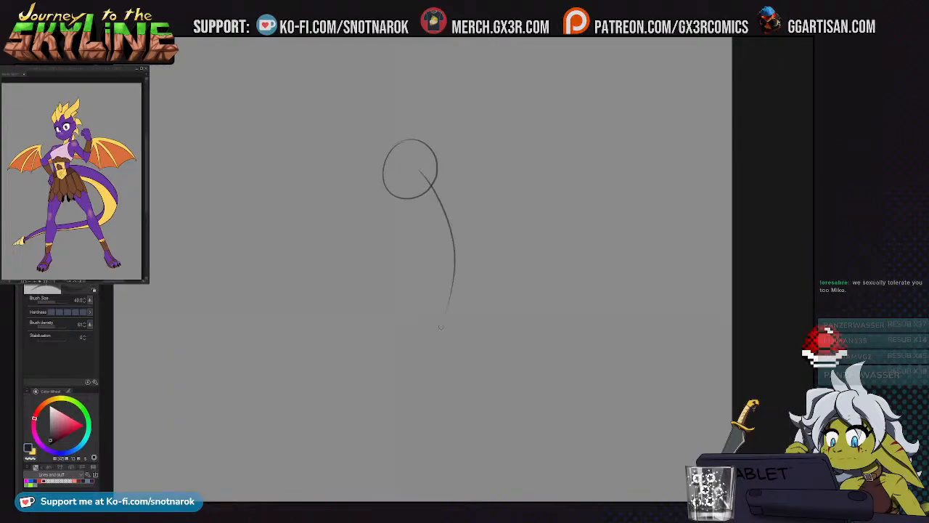
Sketch the figure's chest curve, shoulder circles and two arms with circles for the elbows and hands
mouse_move(436, 258)
left_mouse_down()
mouse_move(420, 216)
mouse_move(458, 175)
left_mouse_up()
left_click_drag(425, 210, 414, 221)
mouse_move(463, 174)
left_mouse_down()
mouse_move(506, 121)
mouse_move(495, 127)
mouse_move(533, 134)
left_mouse_up()
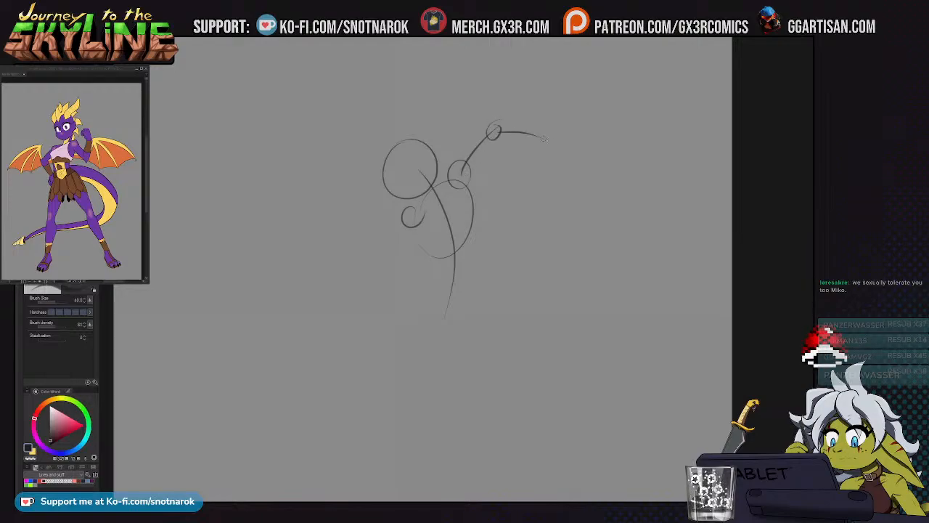
mouse_move(411, 222)
left_mouse_down()
mouse_move(443, 250)
mouse_move(436, 269)
mouse_move(500, 210)
left_mouse_up()
key("ctrl+z")
mouse_move(553, 135)
left_mouse_down()
mouse_move(564, 163)
mouse_move(541, 140)
left_mouse_up()
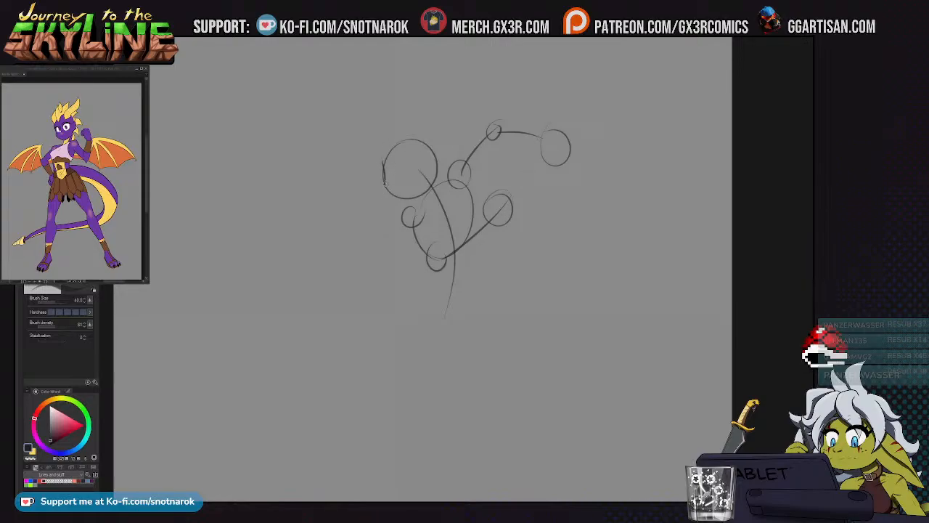
Sketch the jawline, angry slanted eyebrows and round eyes inside the head circle
key("ctrl+z")
mouse_move(386, 199)
left_mouse_down()
mouse_move(413, 206)
mouse_move(402, 206)
mouse_move(421, 182)
mouse_move(406, 168)
mouse_move(411, 163)
mouse_move(409, 181)
mouse_move(410, 154)
mouse_move(418, 167)
mouse_move(390, 200)
mouse_move(425, 223)
left_mouse_up()
key("e")
key("p")
key("m")
key("k")
mouse_move(375, 200)
left_mouse_down()
mouse_move(386, 195)
mouse_move(375, 187)
mouse_move(388, 186)
mouse_move(355, 209)
left_mouse_up()
key("ctrl+z")
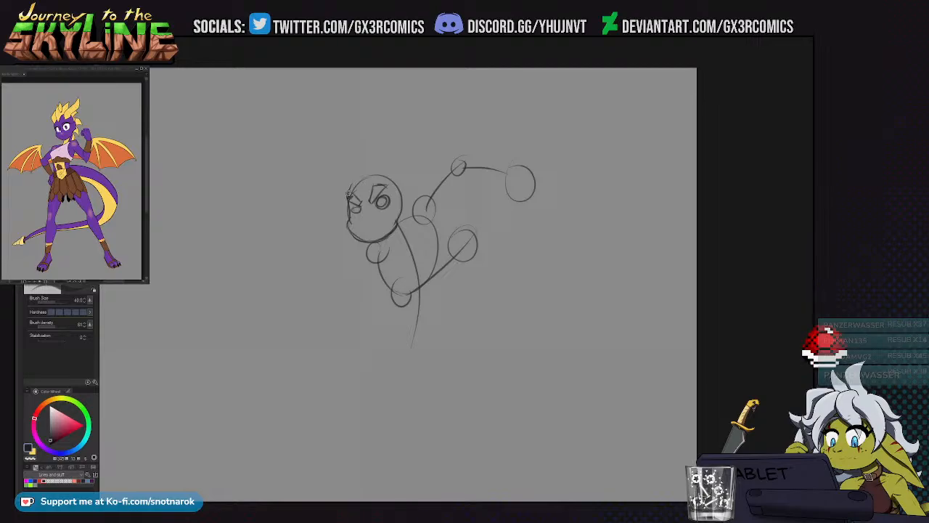
Sketch the ear, tighten the head outline and rough in the muzzle and mouth shape
mouse_move(361, 179)
left_mouse_down()
mouse_move(393, 180)
mouse_move(398, 211)
mouse_move(406, 198)
mouse_move(398, 195)
mouse_move(397, 214)
mouse_move(396, 195)
mouse_move(397, 225)
mouse_move(400, 205)
mouse_move(365, 205)
left_mouse_up()
key("e")
key("p")
key("ctrl+z")
key("ctrl+z")
key("ctrl+z")
key("e")
key("p")
key("e")
key("p")
key("ctrl+z")
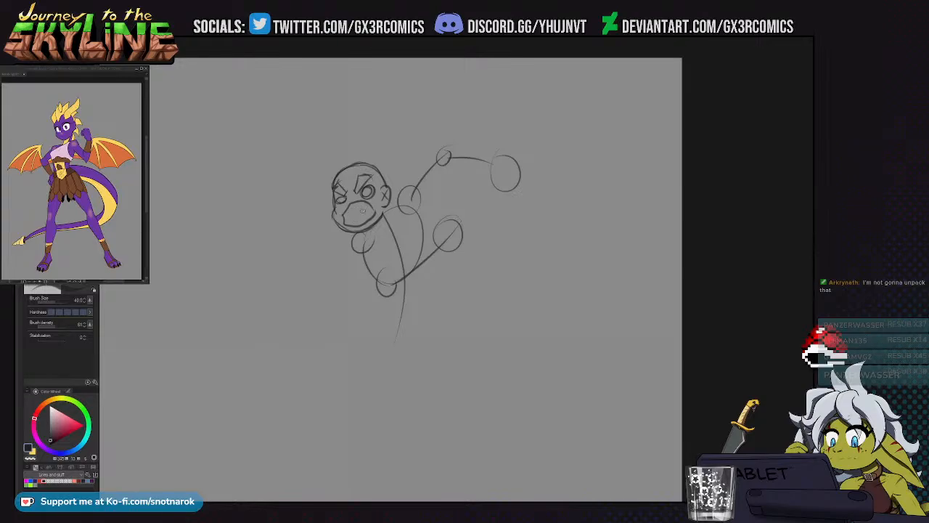
Redraw the mouth as an open, slanted snarl with shading inside it
key("ctrl+z")
mouse_move(353, 210)
left_mouse_down()
mouse_move(373, 211)
mouse_move(354, 212)
mouse_move(366, 221)
left_mouse_up()
key("ctrl+z")
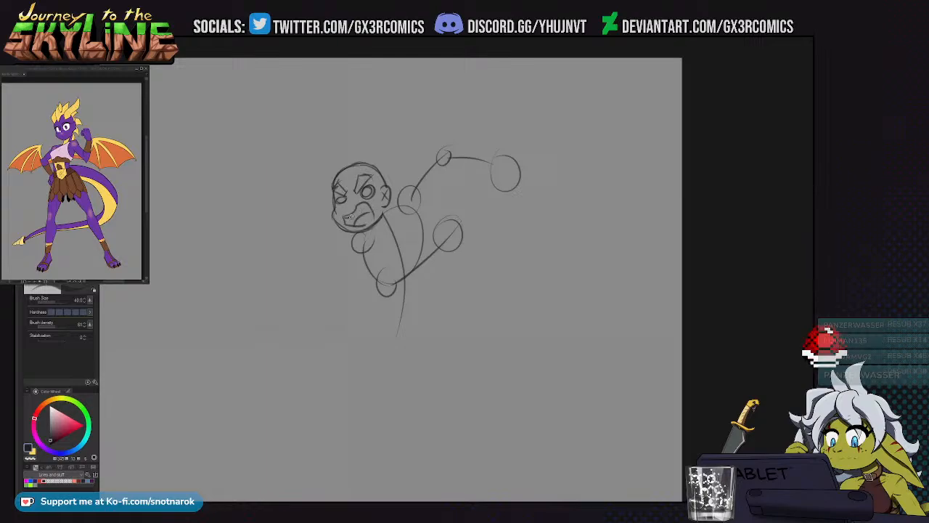
left_click_drag(344, 218, 366, 206)
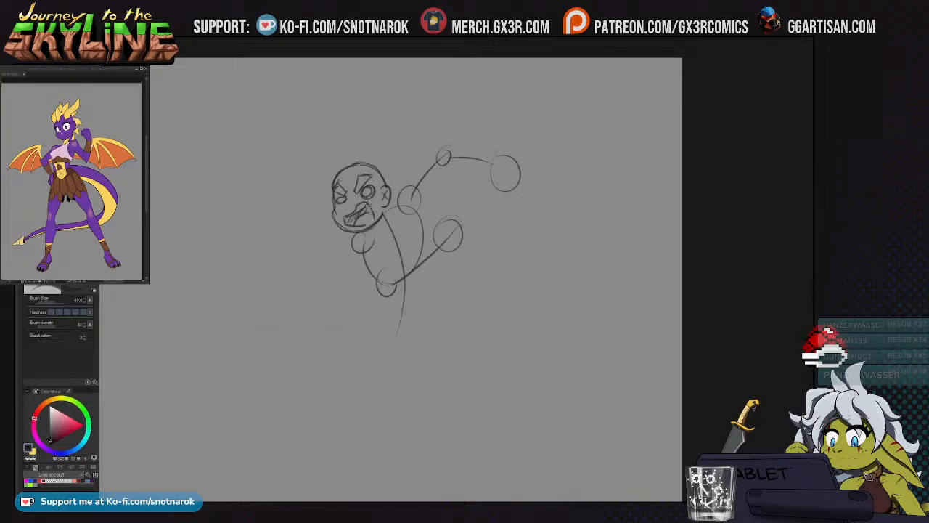
Erase the lower end of the spine line and outline the bent front arm with a clenched fist
key("e")
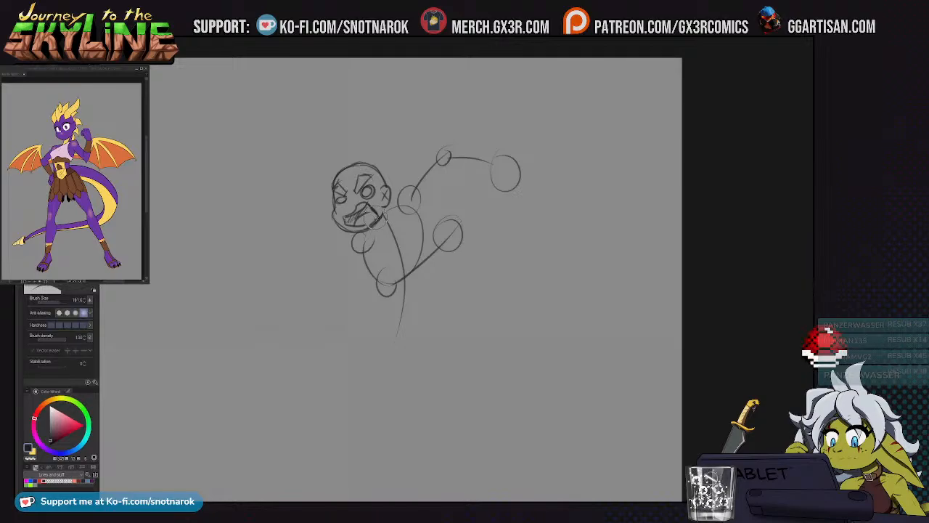
left_click_drag(406, 294, 375, 285)
mouse_move(362, 226)
left_mouse_down()
mouse_move(376, 258)
mouse_move(372, 300)
mouse_move(365, 240)
left_mouse_up()
left_click_drag(392, 278, 377, 323)
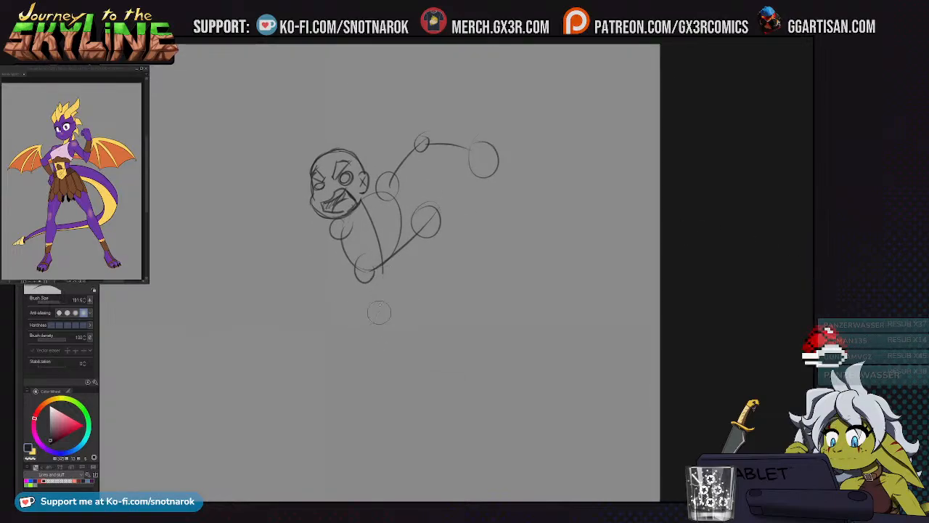
mouse_move(382, 275)
left_mouse_down()
mouse_move(339, 249)
mouse_move(383, 246)
mouse_move(420, 220)
mouse_move(366, 282)
mouse_move(416, 245)
mouse_move(406, 229)
mouse_move(419, 220)
mouse_move(408, 221)
mouse_move(414, 207)
mouse_move(431, 217)
mouse_move(416, 244)
left_mouse_up()
key("p")
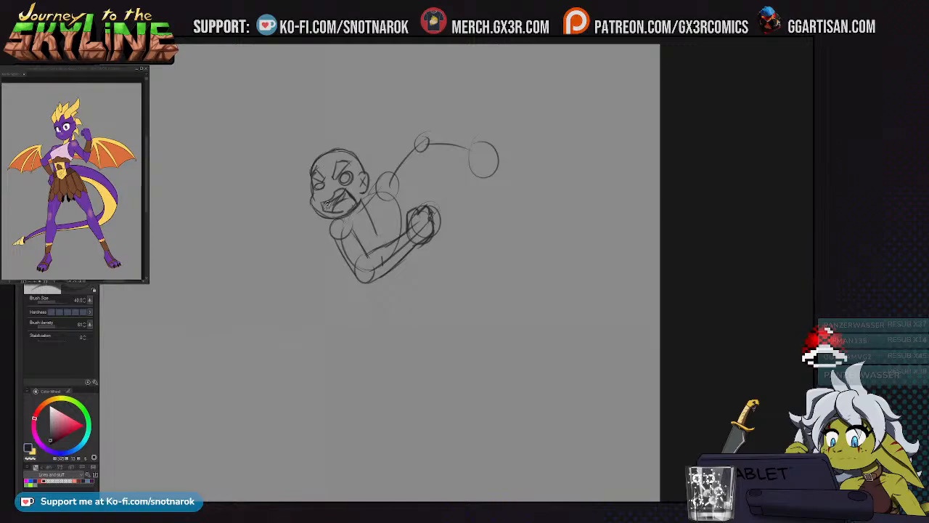
Add a pointed beard below the chin and a hairline with spiky hair on top of the head
mouse_move(322, 220)
left_mouse_down()
mouse_move(322, 238)
mouse_move(338, 217)
mouse_move(329, 219)
left_mouse_up()
key("ctrl+z")
key("e")
key("p")
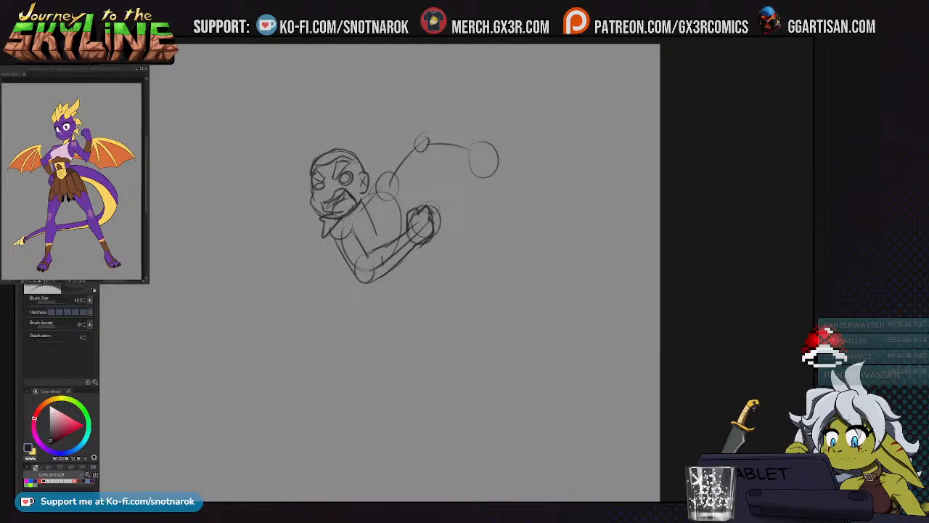
mouse_move(307, 157)
left_mouse_down()
mouse_move(298, 166)
mouse_move(308, 156)
left_mouse_up()
left_click_drag(320, 155, 338, 149)
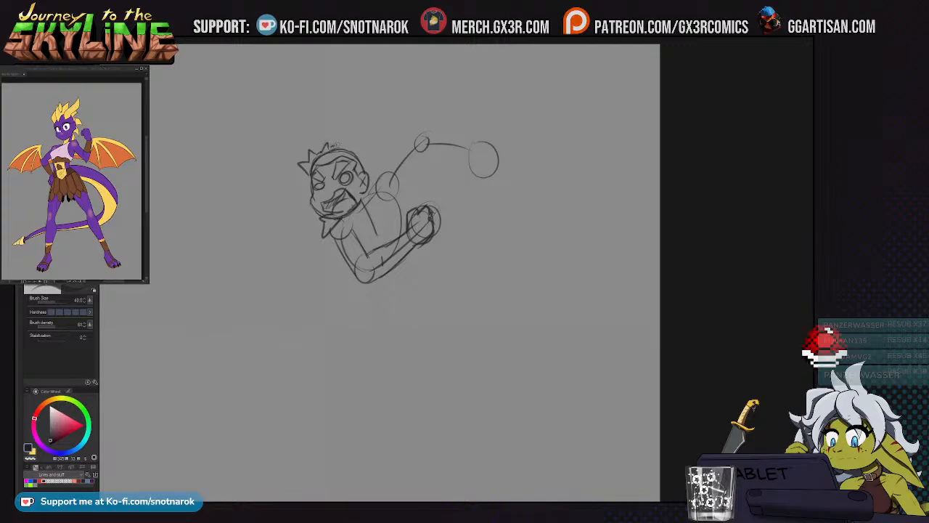
Sketch a pelvis circle below the torso with one line for the standing thigh and one for the raised thigh
left_click_drag(410, 212, 435, 189)
key("ctrl+z")
mouse_move(439, 289)
left_mouse_down()
mouse_move(362, 347)
mouse_move(321, 335)
left_mouse_up()
left_click_drag(379, 273, 466, 228)
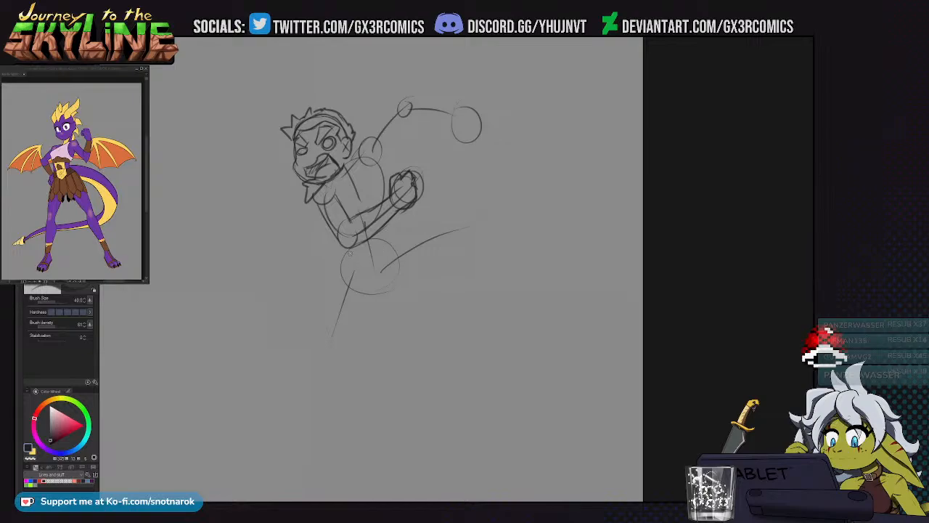
Lasso the pelvis circle and both thigh lines, move them slightly up toward the torso, and clear the selection
key("m")
mouse_move(341, 250)
left_mouse_down()
mouse_move(479, 290)
mouse_move(388, 232)
left_mouse_up()
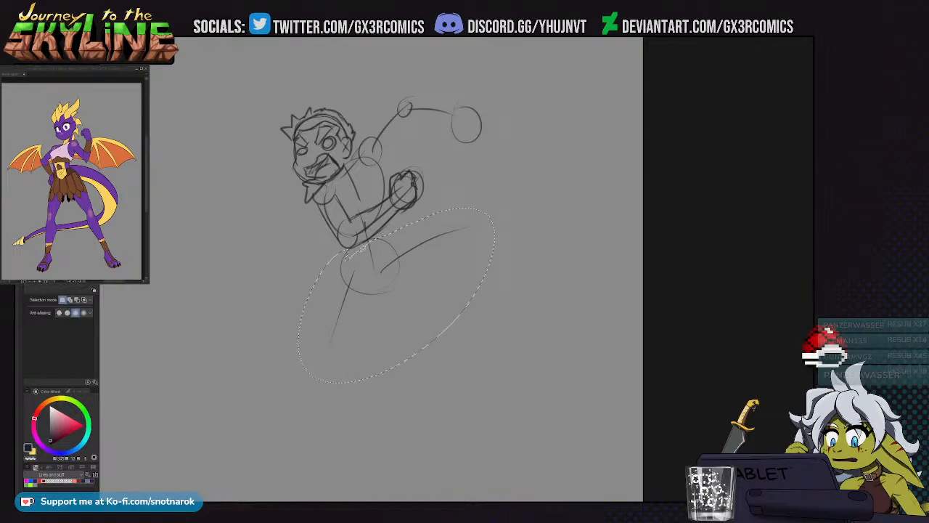
key("k")
left_click_drag(389, 274, 380, 264)
key("ctrl+d")
Outline the standing leg's thigh down to the knee and add a guide line for its shin
key("p")
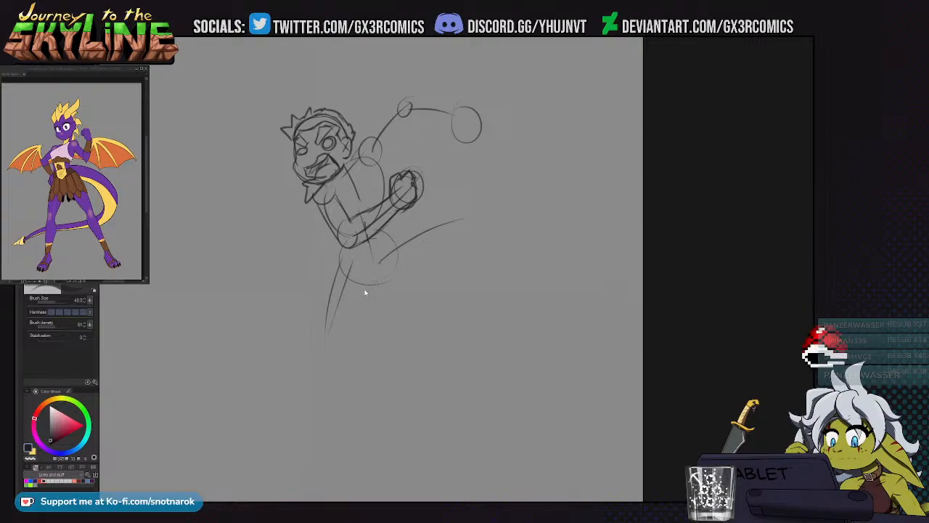
scroll(363, 298, "down", 4)
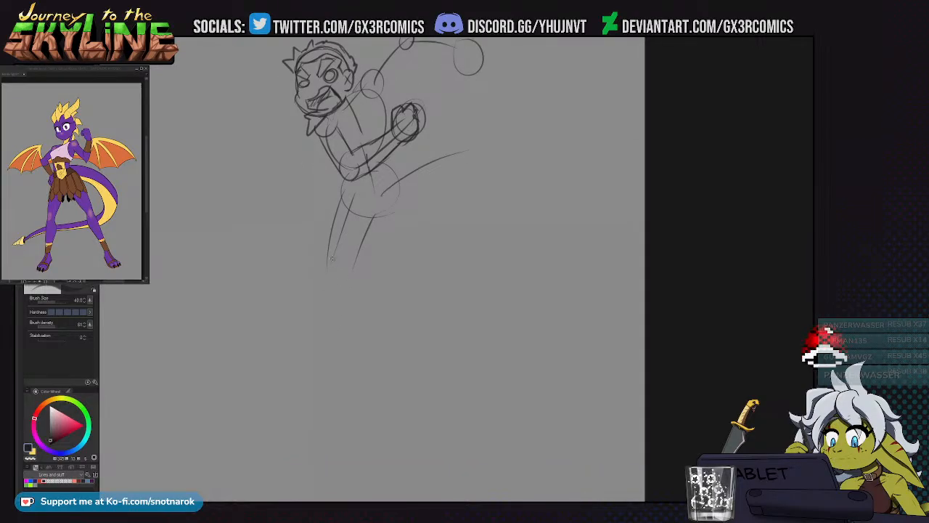
left_click_drag(336, 280, 321, 354)
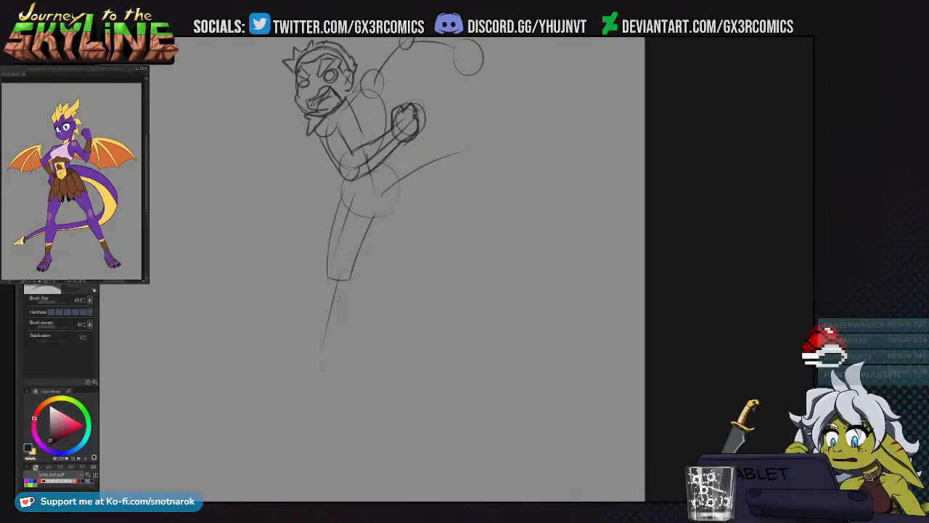
Sketch the raised leg's upper thigh contour, knee circle and shin guide line
mouse_move(444, 158)
left_mouse_down()
mouse_move(472, 142)
mouse_move(486, 216)
left_mouse_up()
left_click_drag(392, 210, 359, 217)
left_click_drag(384, 181, 461, 140)
key("ctrl+z")
mouse_move(383, 180)
left_mouse_down()
mouse_move(471, 131)
mouse_move(458, 136)
left_mouse_up()
key("ctrl+z")
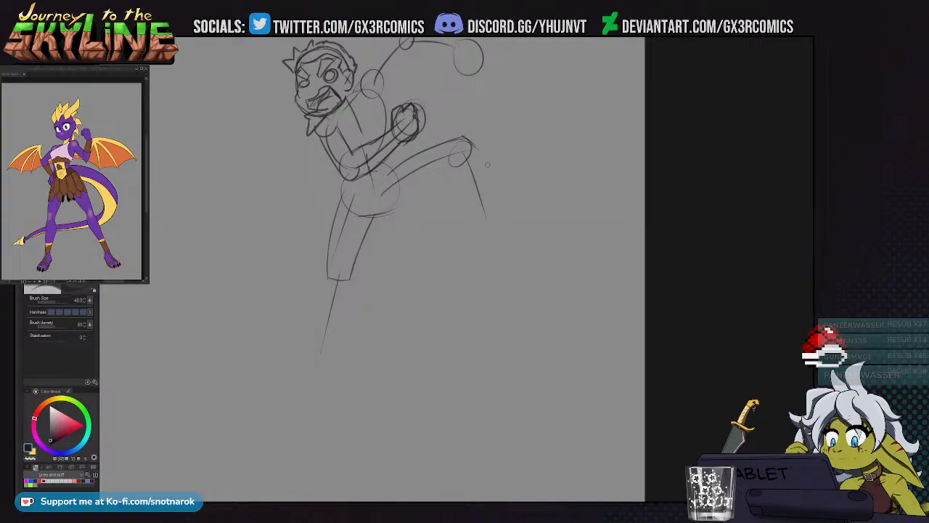
Outline the raised leg's shin with a trouser cuff and add a rounded shoe at its end
left_click_drag(452, 176, 468, 238)
key("ctrl+z")
left_click_drag(447, 174, 458, 210)
mouse_move(481, 156)
left_mouse_down()
mouse_move(503, 216)
mouse_move(466, 242)
mouse_move(485, 239)
mouse_move(504, 217)
left_mouse_up()
key("ctrl+z")
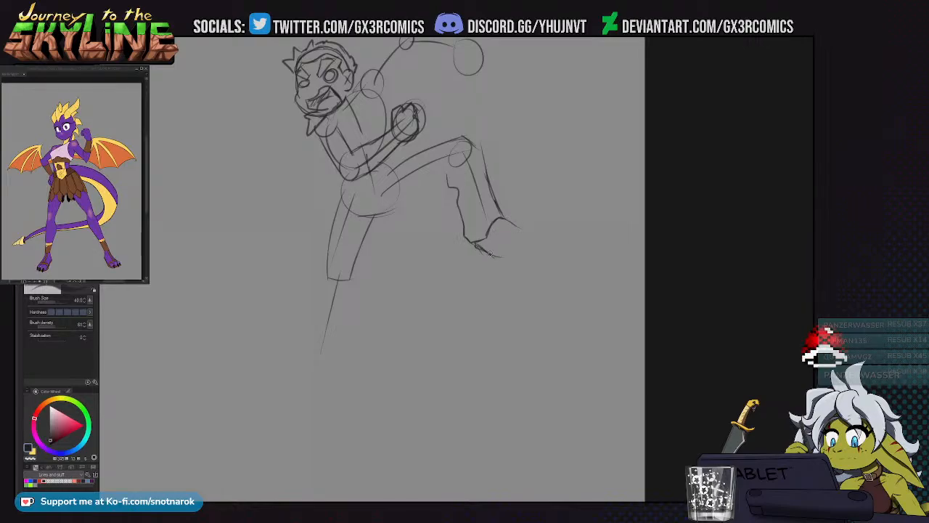
mouse_move(514, 223)
left_mouse_down()
mouse_move(525, 235)
mouse_move(499, 257)
mouse_move(519, 259)
left_mouse_up()
mouse_move(516, 228)
left_mouse_down()
mouse_move(526, 241)
mouse_move(521, 259)
left_mouse_up()
Outline the standing leg's lower trouser with a flared cuff and sketch the shoe beneath it
mouse_move(368, 263)
left_mouse_down()
mouse_move(391, 253)
mouse_move(372, 308)
left_mouse_up()
mouse_move(404, 205)
left_mouse_down()
mouse_move(390, 265)
mouse_move(337, 308)
mouse_move(327, 330)
mouse_move(365, 346)
left_mouse_up()
mouse_move(378, 306)
left_mouse_down()
mouse_move(368, 346)
mouse_move(383, 301)
left_mouse_up()
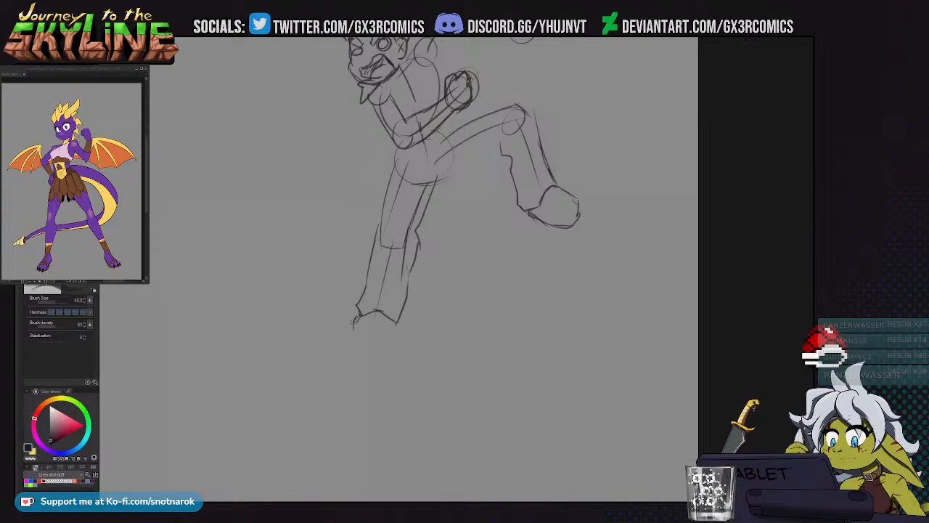
mouse_move(392, 336)
left_mouse_down()
mouse_move(356, 349)
mouse_move(296, 470)
left_mouse_up()
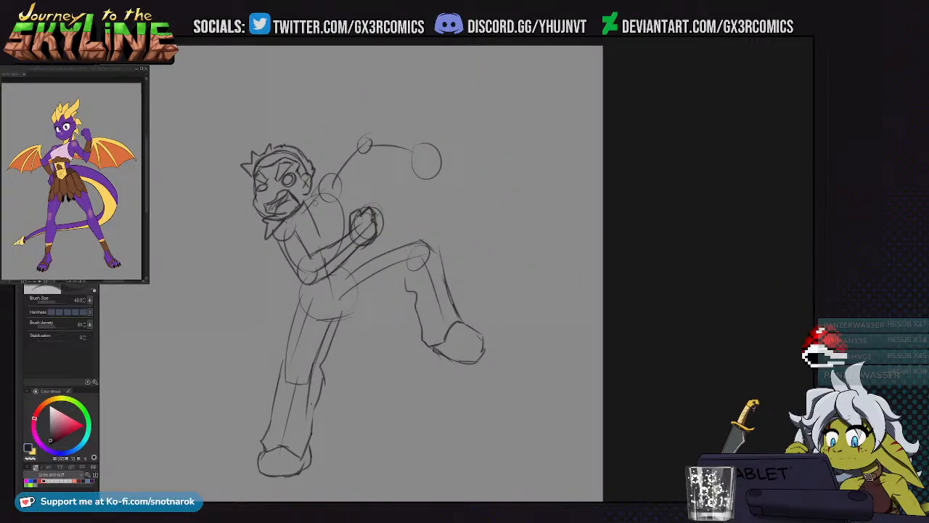
Sketch the torso's side contours and the underside of the raised thigh
left_click_drag(337, 194, 368, 207)
left_click_drag(432, 287, 400, 274)
left_click_drag(347, 306, 395, 287)
key("ctrl+z")
left_click_drag(341, 308, 407, 285)
mouse_move(344, 271)
left_mouse_down()
mouse_move(428, 242)
mouse_move(348, 268)
left_mouse_up()
key("ctrl+z")
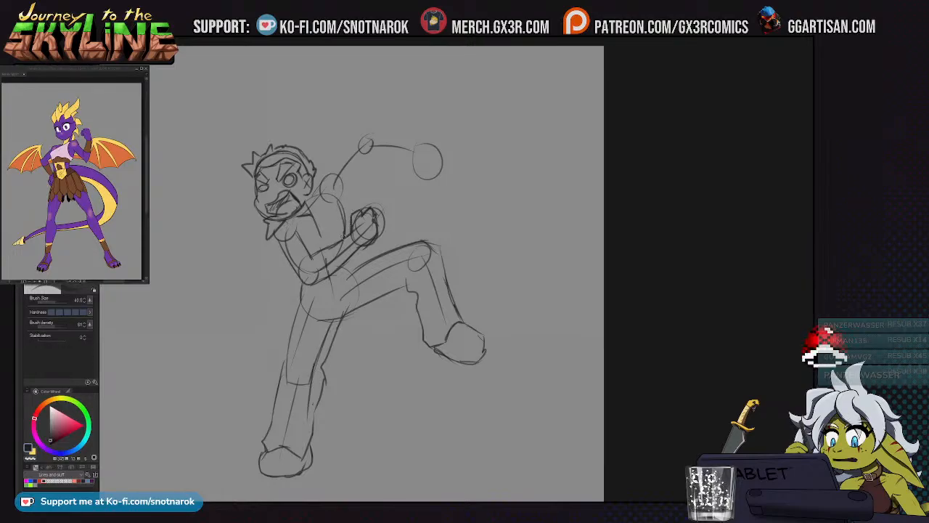
Outline the raised rear arm from shoulder to wrist and rough in its fist over the hand circle
mouse_move(340, 196)
left_mouse_down()
mouse_move(374, 153)
mouse_move(362, 147)
mouse_move(421, 149)
mouse_move(362, 140)
mouse_move(420, 146)
left_mouse_up()
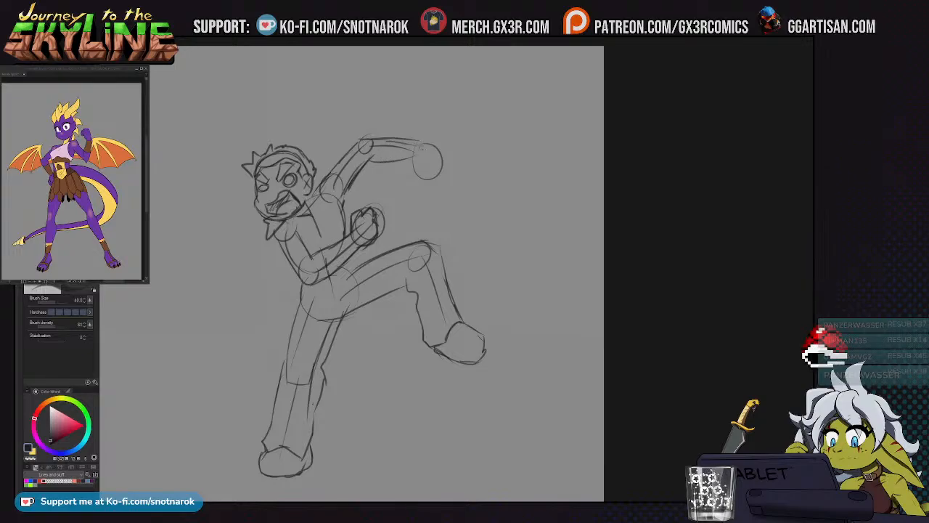
left_click_drag(406, 191, 425, 209)
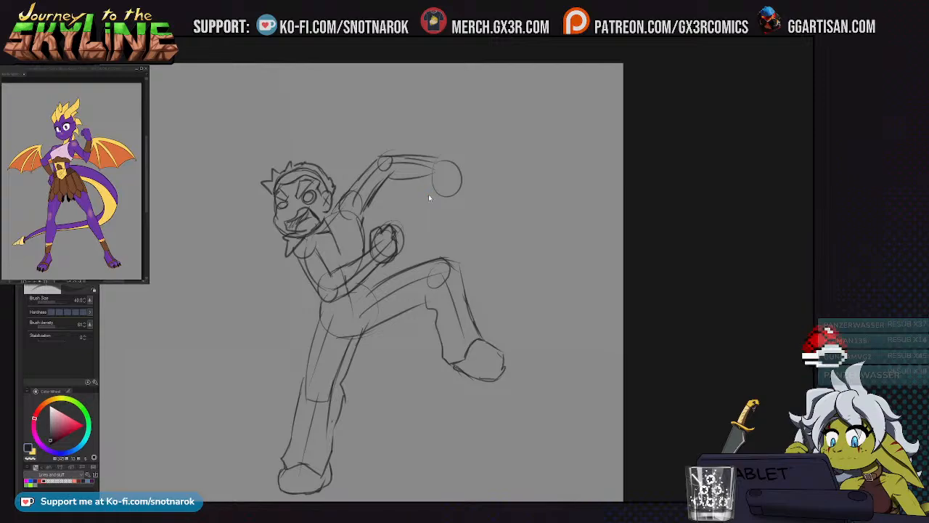
key("e")
mouse_move(420, 177)
left_mouse_down()
mouse_move(425, 151)
mouse_move(393, 156)
mouse_move(432, 165)
mouse_move(388, 158)
mouse_move(452, 171)
mouse_move(434, 166)
mouse_move(453, 163)
mouse_move(460, 198)
mouse_move(442, 187)
mouse_move(467, 173)
left_mouse_up()
key("p")
key("ctrl+z")
key("e")
key("p")
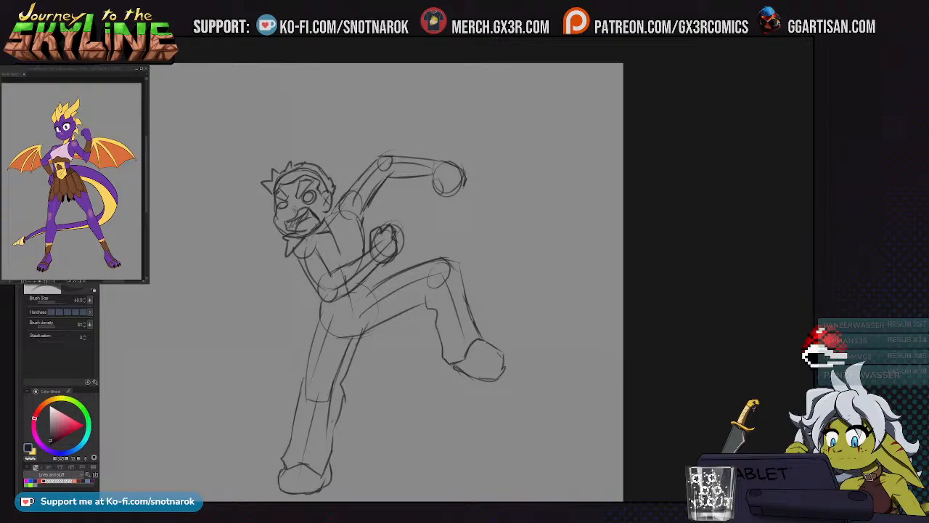
Touch up the face lines and erase the leftover head circle beneath the hair
mouse_move(299, 202)
left_mouse_down()
mouse_move(307, 213)
mouse_move(311, 207)
left_mouse_up()
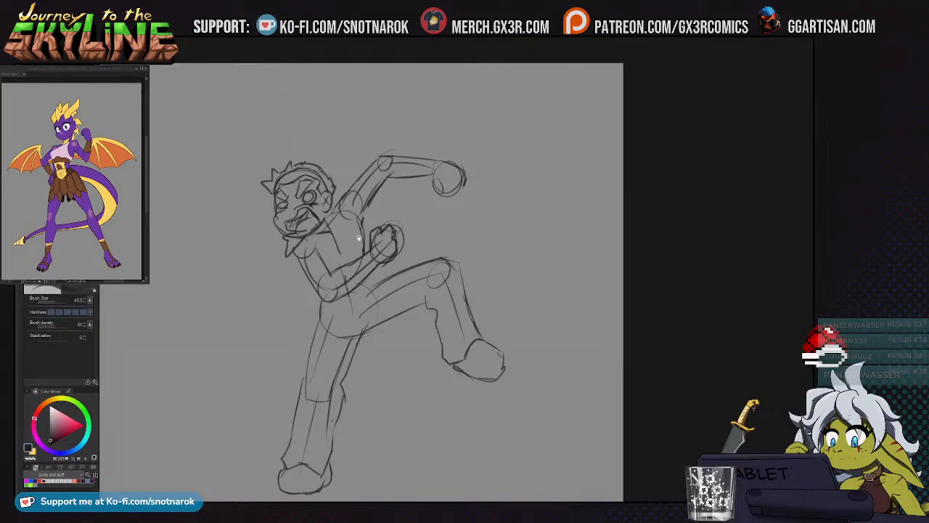
left_click_drag(465, 327, 450, 341)
key("p")
left_click_drag(259, 186, 297, 166)
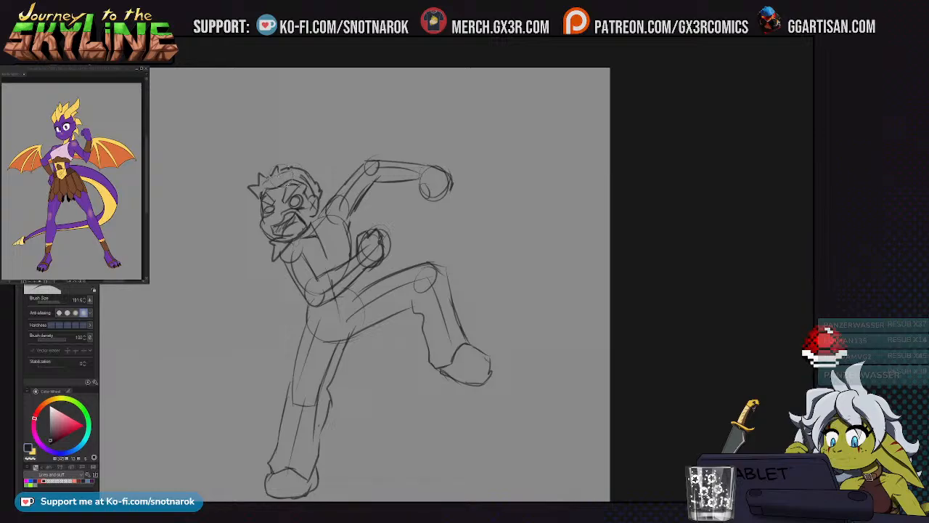
key("p")
left_click_drag(444, 276, 428, 268)
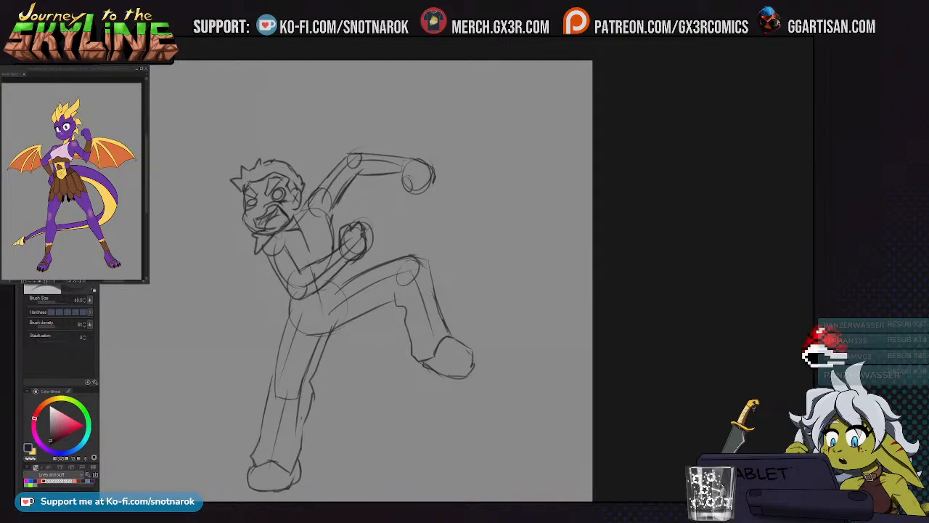
Add finger details to the rear arm's fist and sketch the waistline across the hips
left_click_drag(424, 185, 433, 177)
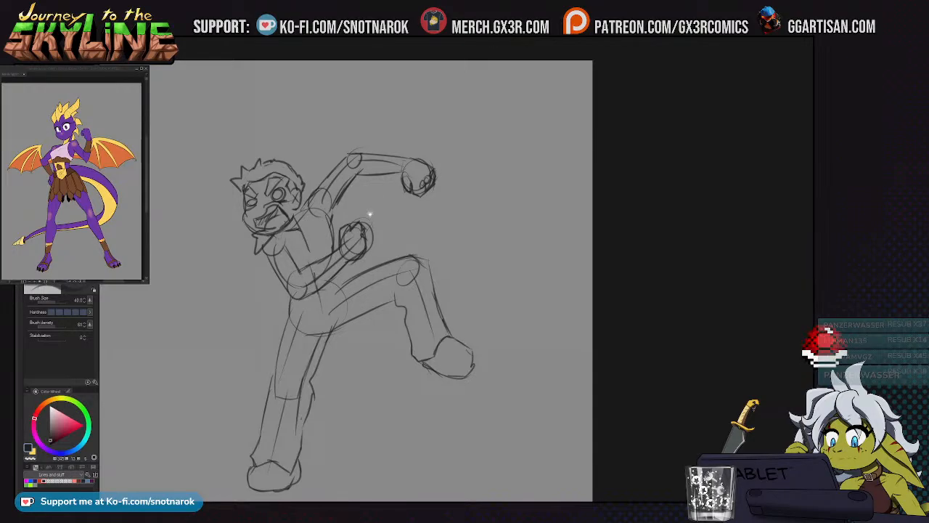
left_click_drag(376, 209, 437, 197)
mouse_move(403, 260)
left_mouse_down()
mouse_move(388, 293)
mouse_move(350, 300)
left_mouse_up()
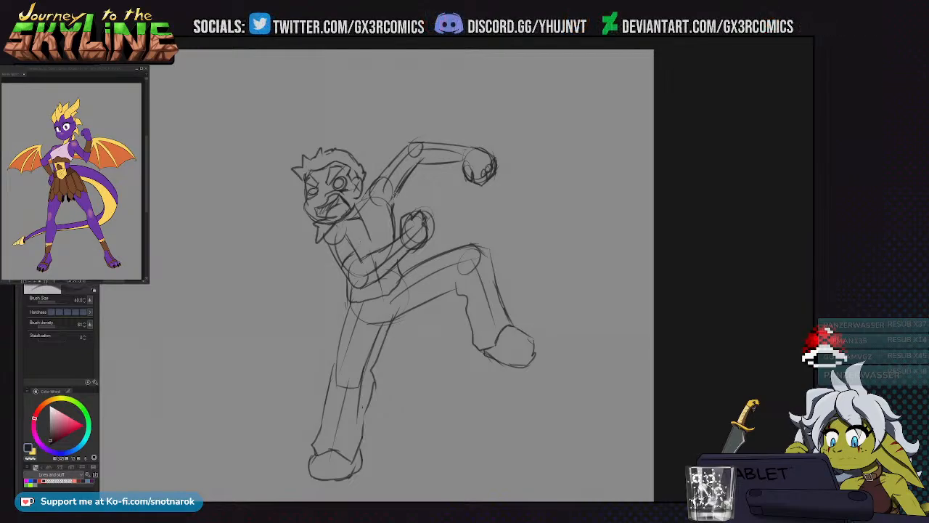
Erase the rear shoulder's construction circle and draw a short sleeve edge on the raised arm
key("e")
mouse_move(399, 165)
left_mouse_down()
mouse_move(411, 173)
mouse_move(373, 197)
left_mouse_up()
mouse_move(373, 197)
left_mouse_down()
mouse_move(387, 203)
mouse_move(363, 216)
mouse_move(363, 207)
left_mouse_up()
key("p")
key("e")
key("p")
key("e")
key("p")
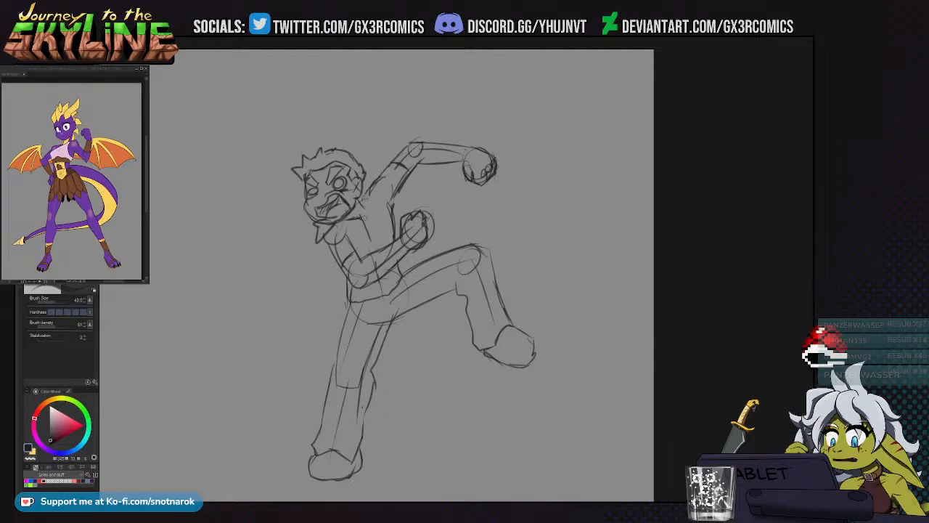
Refine the neck and rear shoulder lines and add clothing lines around the front arm and waist
key("e")
key("p")
left_click_drag(365, 217, 372, 183)
key("e")
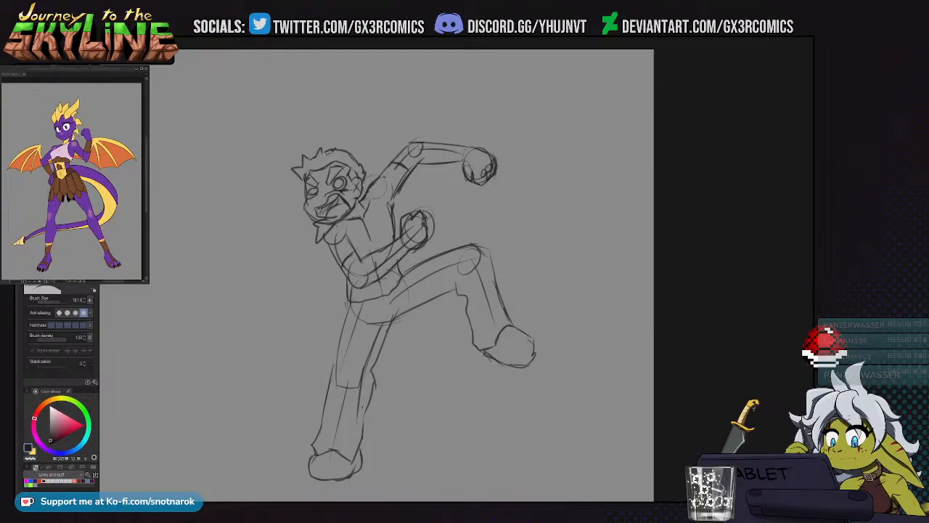
key("p")
left_click_drag(417, 264, 402, 276)
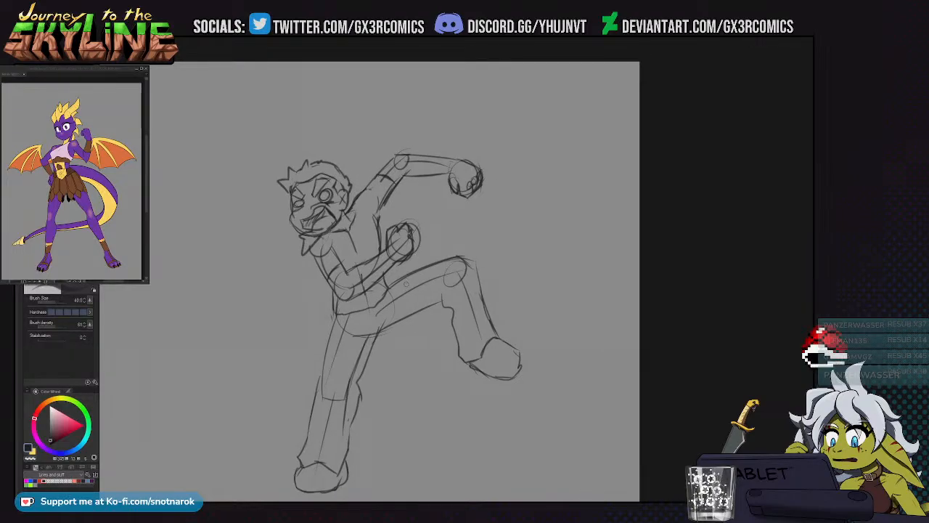
left_click_drag(343, 322, 428, 265)
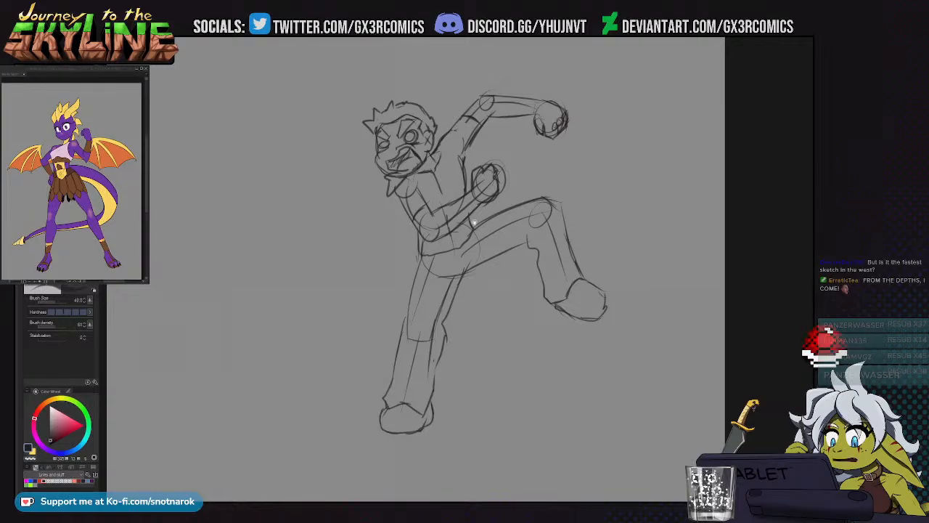
left_click_drag(473, 222, 464, 270)
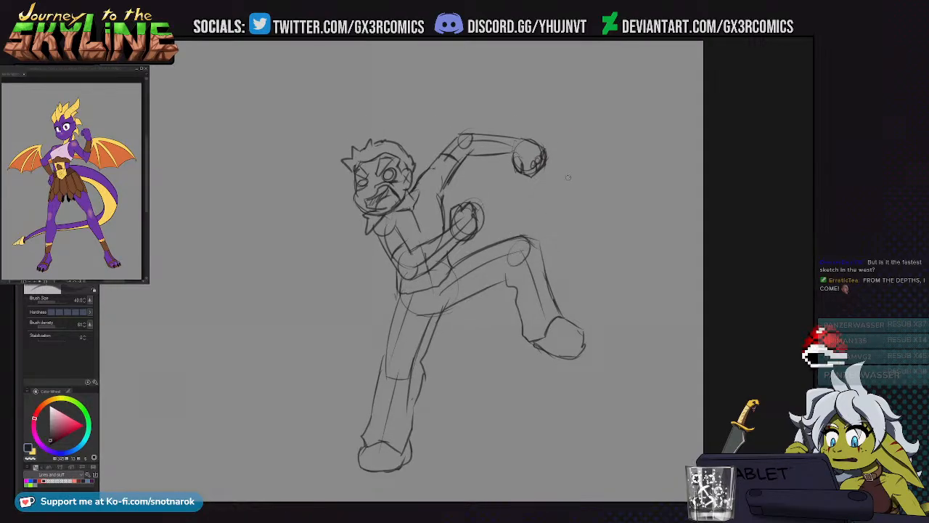
Sketch large sweeping curves around the figure, one around the head side and one from the rear fist under the raised leg
left_click_drag(550, 164, 296, 346)
mouse_move(448, 251)
left_mouse_down()
mouse_move(371, 282)
mouse_move(332, 282)
left_mouse_up()
key("ctrl+z")
mouse_move(299, 141)
left_mouse_down()
mouse_move(395, 281)
mouse_move(281, 193)
mouse_move(396, 282)
left_mouse_up()
key("ctrl+z")
left_click_drag(445, 126, 418, 259)
key("ctrl+z")
mouse_move(357, 255)
left_mouse_down()
mouse_move(441, 228)
mouse_move(499, 186)
left_mouse_up()
left_click_drag(435, 305, 418, 330)
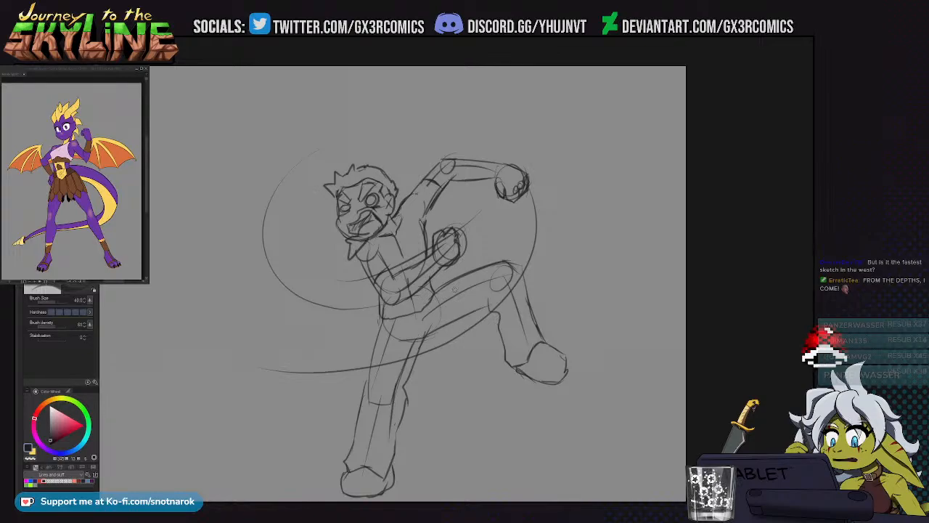
left_click_drag(353, 312, 343, 299)
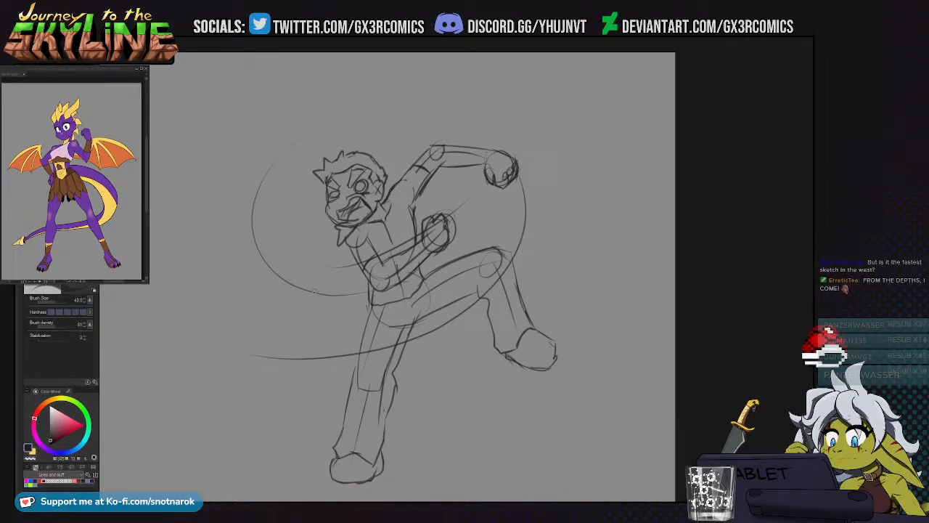
Erase the construction circle at the hip and part of the raised leg's knee circle
left_click_drag(439, 367, 452, 263)
key("e")
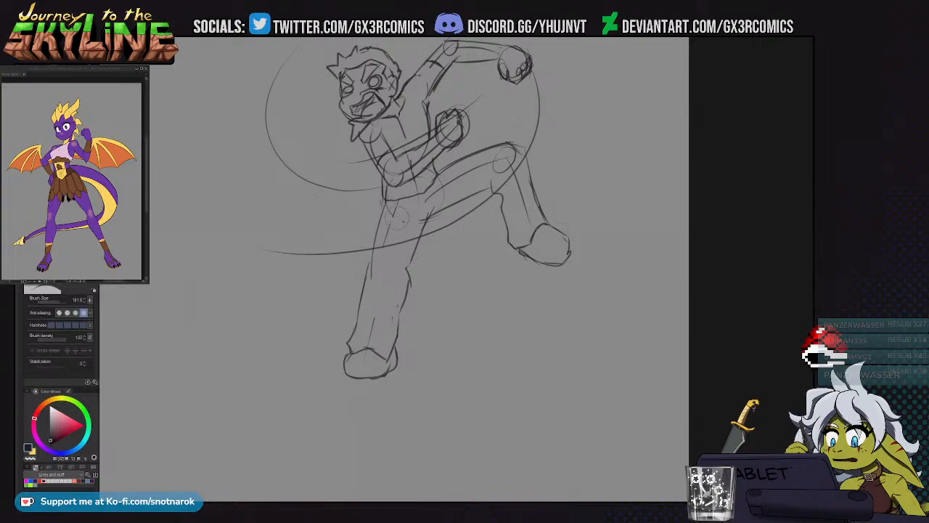
mouse_move(468, 172)
left_mouse_down()
mouse_move(495, 157)
mouse_move(547, 258)
mouse_move(568, 244)
left_mouse_up()
key("p")
left_click_drag(421, 216, 496, 314)
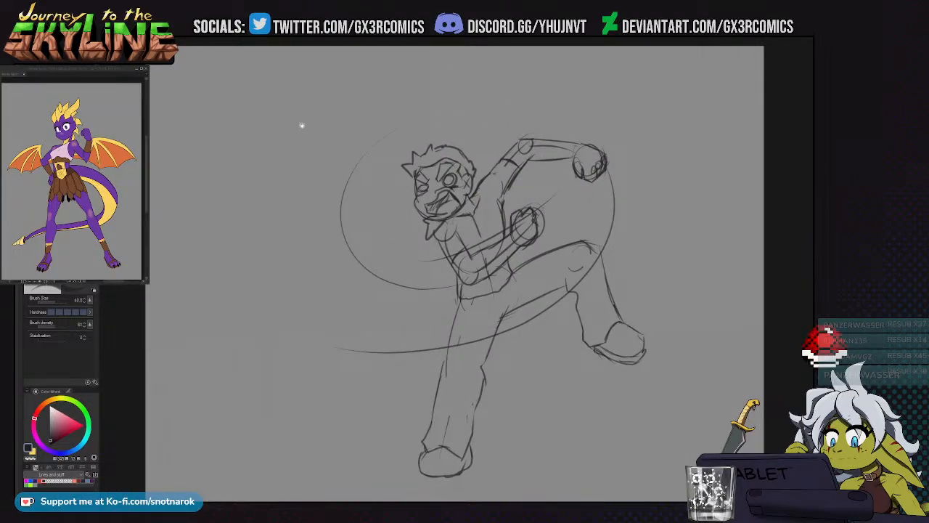
Hand-letter "FUCK YOU" above and beside the head, and start a heavier second line with "PA"
mouse_move(280, 102)
left_mouse_down()
mouse_move(283, 122)
mouse_move(297, 98)
left_mouse_up()
mouse_move(319, 120)
left_mouse_down()
mouse_move(309, 121)
mouse_move(322, 90)
left_mouse_up()
mouse_move(331, 116)
left_mouse_down()
mouse_move(328, 84)
mouse_move(426, 79)
left_mouse_up()
left_click_drag(262, 149, 259, 191)
mouse_move(265, 149)
left_mouse_down()
mouse_move(267, 168)
mouse_move(291, 153)
mouse_move(270, 170)
left_mouse_up()
mouse_move(308, 138)
left_mouse_down()
mouse_move(298, 190)
mouse_move(318, 158)
mouse_move(326, 173)
left_mouse_up()
key("m")
mouse_move(221, 171)
left_mouse_down()
mouse_move(247, 232)
mouse_move(392, 128)
mouse_move(211, 171)
left_mouse_up()
key("Delete")
key("ctrl+z")
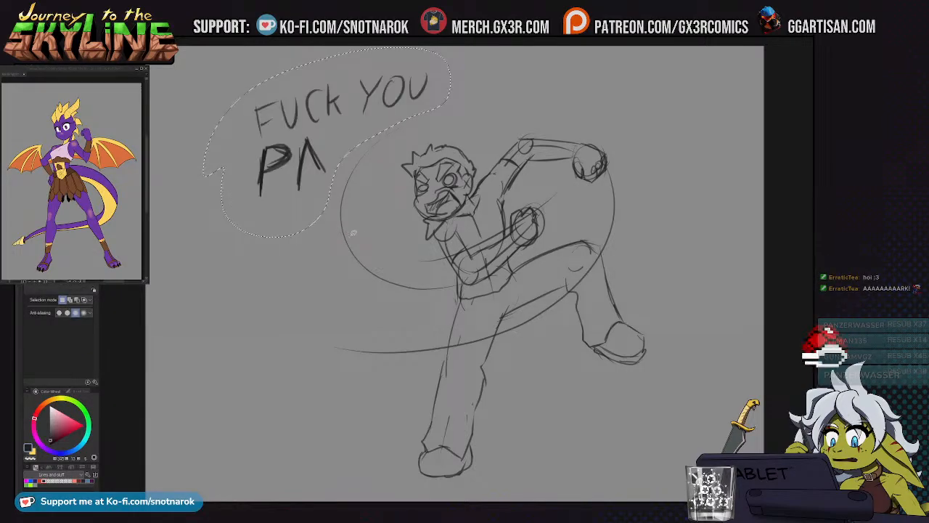
key("p")
key("ctrl+d")
Complete the heavier second line of lettering so it reads "PAY ME!" with bold strokes
mouse_move(302, 163)
left_mouse_down()
mouse_move(335, 145)
mouse_move(339, 174)
left_mouse_up()
mouse_move(384, 116)
left_mouse_down()
mouse_move(373, 167)
mouse_move(382, 149)
mouse_move(398, 149)
mouse_move(424, 104)
mouse_move(415, 150)
left_mouse_up()
mouse_move(436, 99)
left_mouse_down()
mouse_move(426, 149)
mouse_move(461, 92)
left_mouse_up()
left_click_drag(428, 127, 463, 115)
left_click_drag(419, 154, 471, 135)
mouse_move(469, 86)
left_mouse_down()
mouse_move(466, 116)
mouse_move(478, 118)
mouse_move(476, 87)
left_mouse_up()
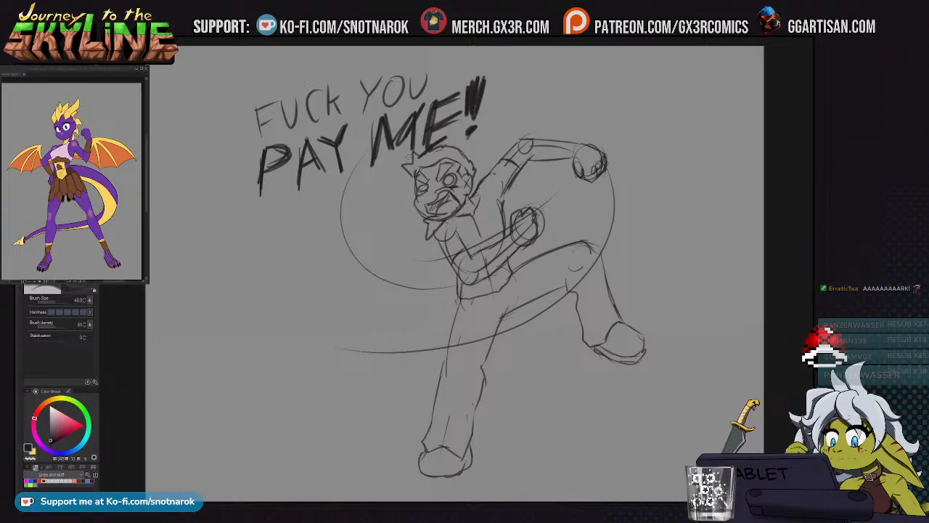
Move the two lines of lettering away from the figure's head to clear the hair
left_click_drag(403, 181, 388, 194)
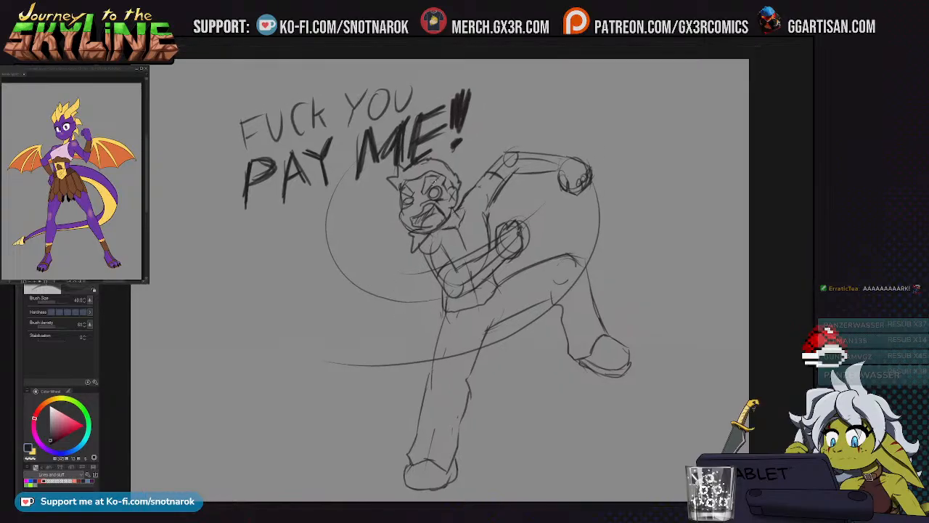
key("k")
left_click_drag(461, 242, 416, 251)
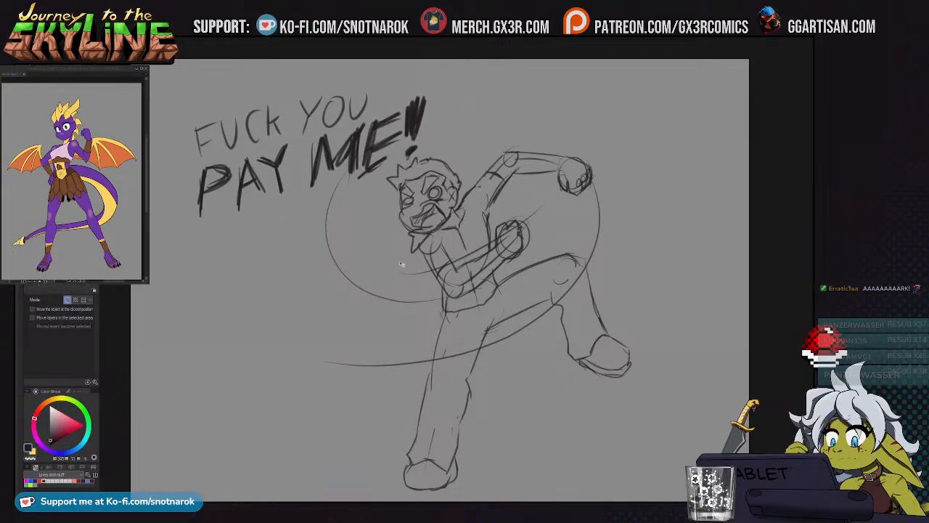
Draw a large oval speech bubble around the lettering with a pointed tail toward the figure's mouth
key("b")
scroll(409, 289, "down", 1)
left_click_drag(410, 289, 423, 293)
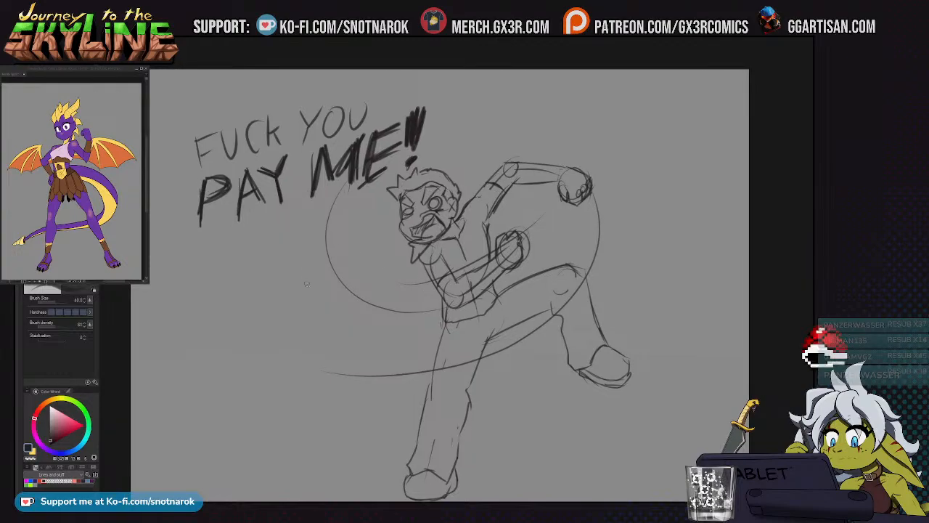
left_click_drag(183, 254, 286, 248)
key("ctrl+z")
mouse_move(183, 254)
left_mouse_down()
mouse_move(376, 247)
mouse_move(349, 218)
mouse_move(407, 197)
mouse_move(214, 103)
mouse_move(184, 251)
left_mouse_up()
mouse_move(369, 389)
left_mouse_down()
mouse_move(338, 390)
mouse_move(376, 385)
left_mouse_up()
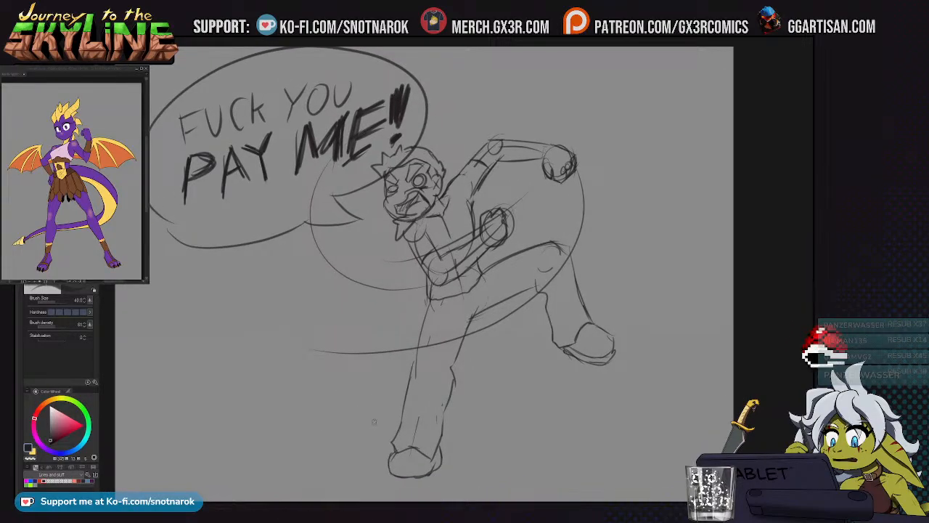
Sketch short curved motion lines around the raised foot and its lower leg
left_click_drag(373, 422, 369, 394)
left_click_drag(466, 333, 466, 315)
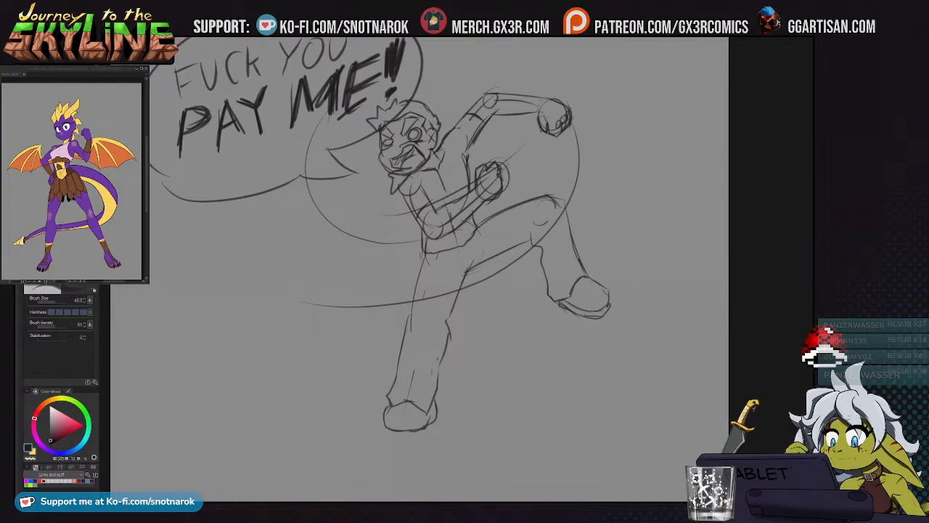
left_click_drag(546, 317, 546, 277)
left_click_drag(589, 340, 614, 275)
mouse_move(586, 279)
left_mouse_down()
mouse_move(580, 320)
mouse_move(556, 313)
left_mouse_up()
Add vertical speed lines along the standing leg and stomp impact marks on the ground around its foot
left_click_drag(389, 310, 392, 425)
mouse_move(424, 327)
left_mouse_down()
mouse_move(415, 402)
mouse_move(432, 411)
left_mouse_up()
left_click_drag(315, 411, 357, 415)
mouse_move(323, 424)
left_mouse_down()
mouse_move(361, 427)
mouse_move(351, 454)
mouse_move(492, 430)
left_mouse_up()
scroll(508, 421, "up", 3)
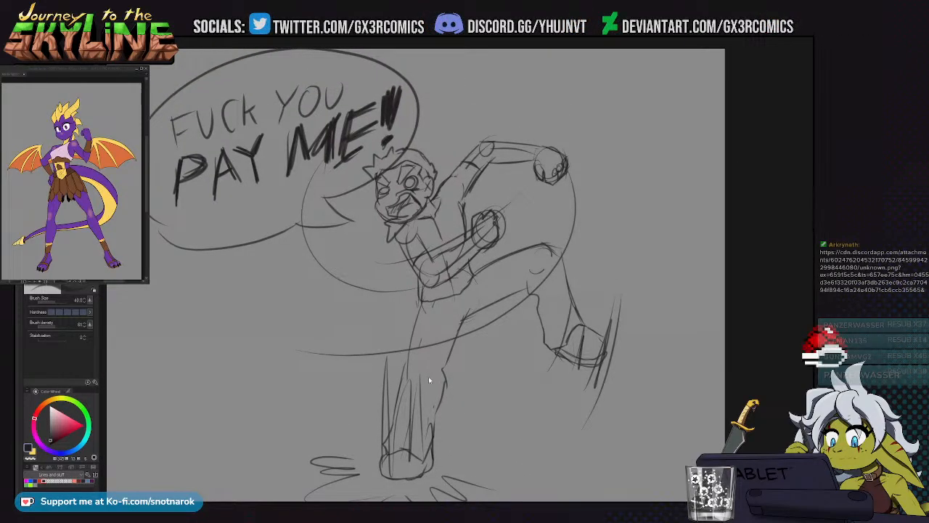
Switch to the purple dragon illustration and bring its upper body and wings into view
scroll(435, 275, "down", 1)
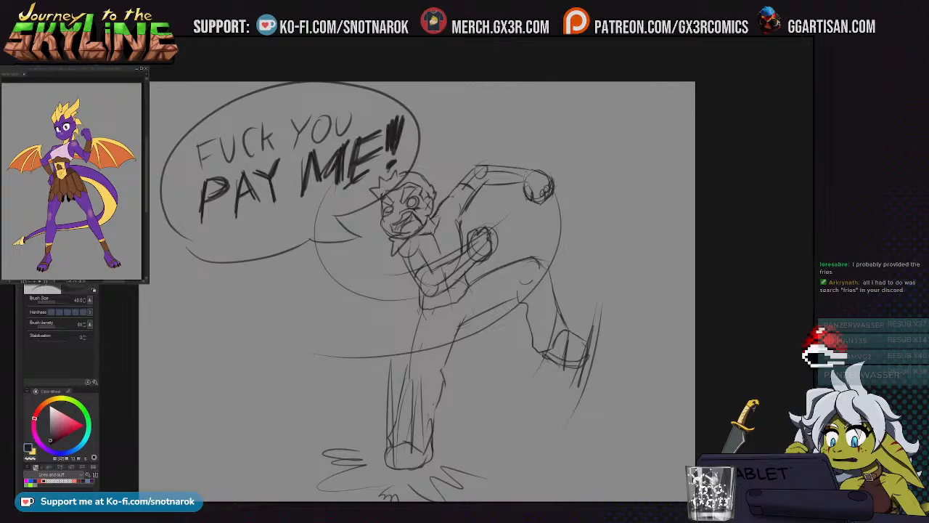
left_click_drag(637, 296, 452, 258)
mouse_move(489, 139)
left_mouse_down()
mouse_move(480, 160)
mouse_move(502, 167)
mouse_move(498, 158)
left_mouse_up()
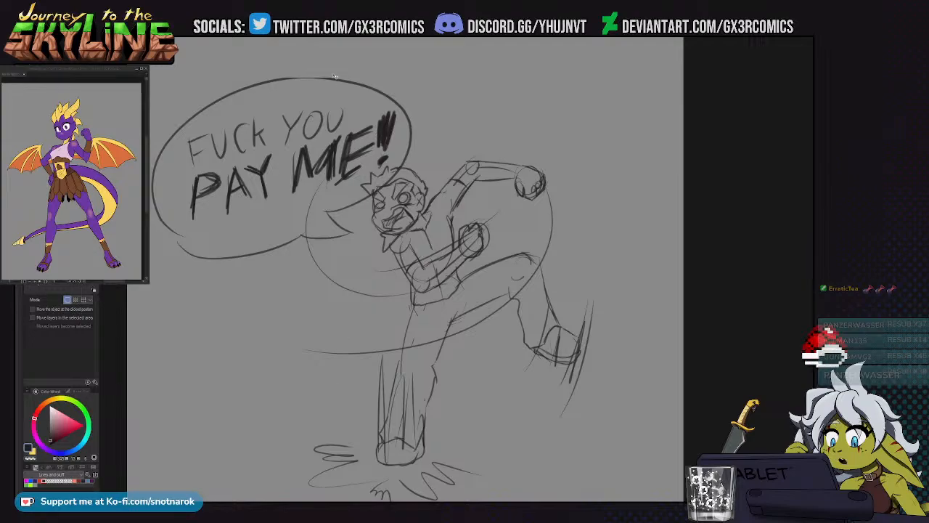
left_click(188, 32)
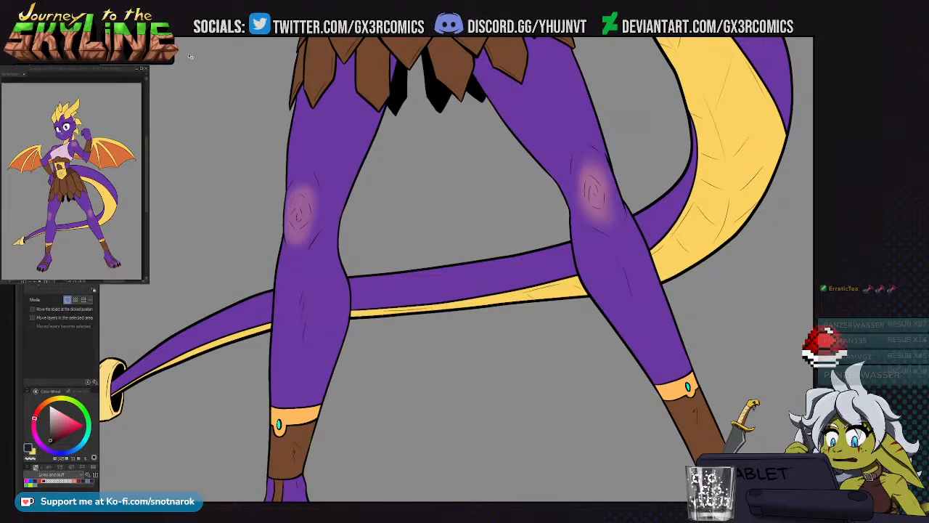
scroll(511, 167, "down", 3)
mouse_move(463, 149)
left_mouse_down()
mouse_move(388, 317)
mouse_move(399, 418)
left_mouse_up()
left_click_drag(426, 285, 420, 253)
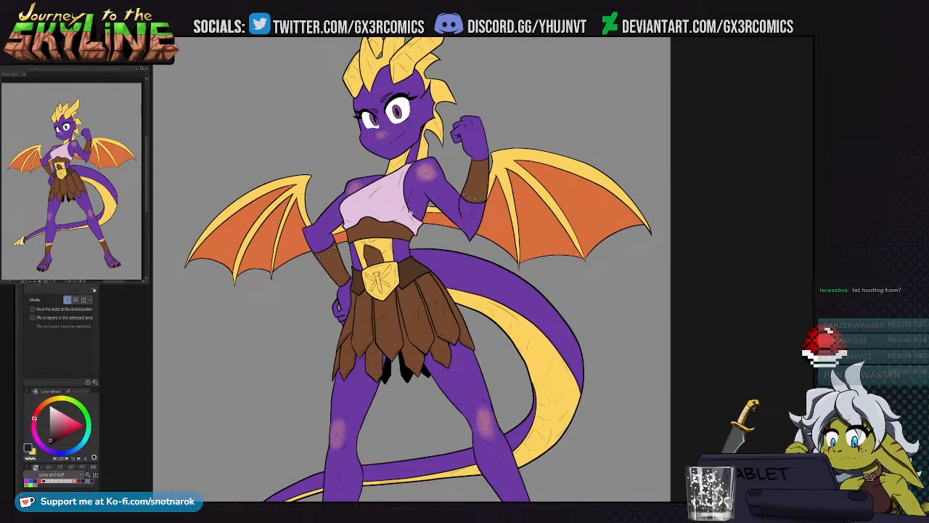
Pick dark purple as the shading colour and set the second drawing colour to near-white
left_click(91, 480)
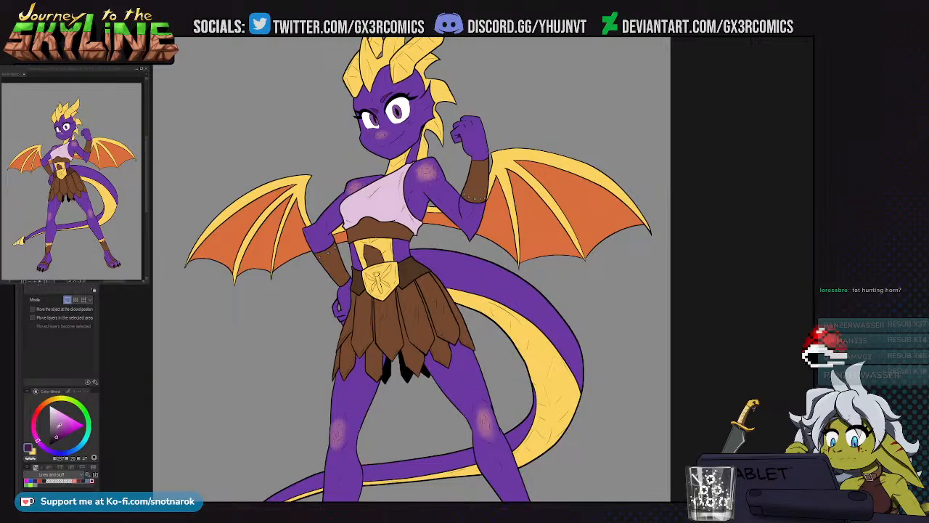
key("x")
left_click_drag(60, 424, 57, 392)
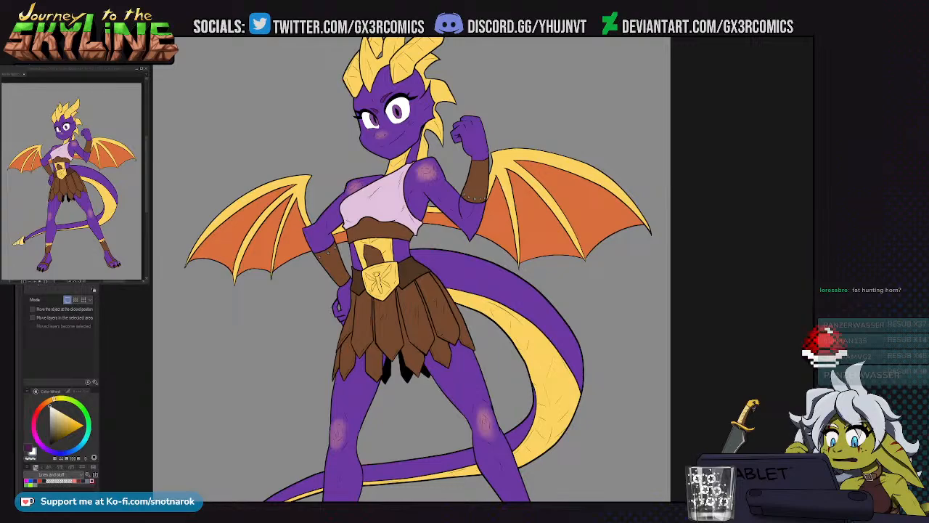
Select the wing behind the hip-resting arm and paint a dark purple shadow along its upper bone on the membrane
left_click_drag(565, 294, 587, 304)
scroll(344, 235, "up", 3)
left_click_drag(332, 257, 423, 224)
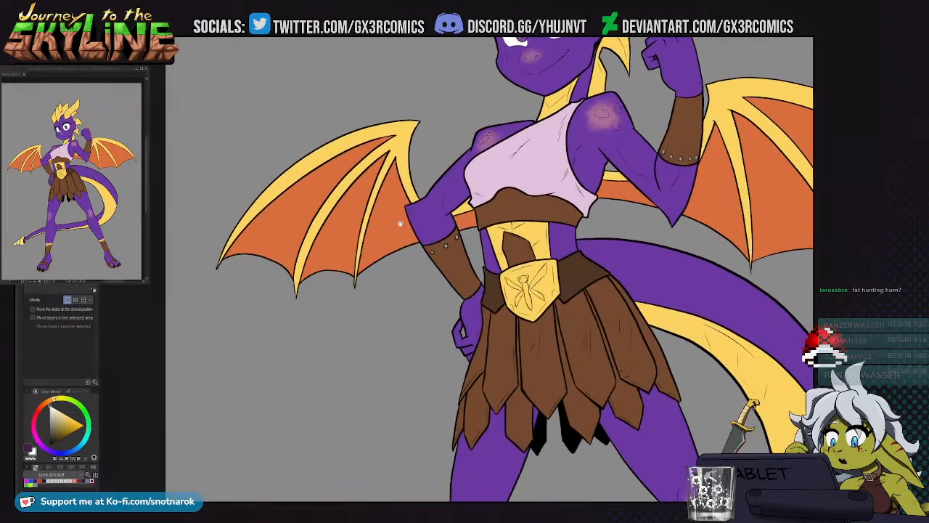
left_click_drag(366, 227, 358, 268)
key("w")
left_click(306, 224)
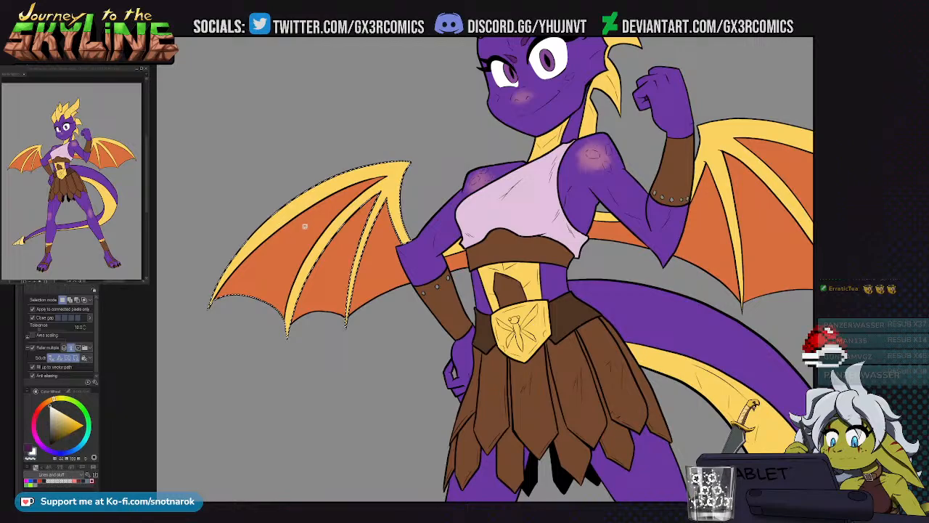
key("g")
scroll(220, 290, "up", 3)
key("x")
left_click_drag(301, 319, 328, 331)
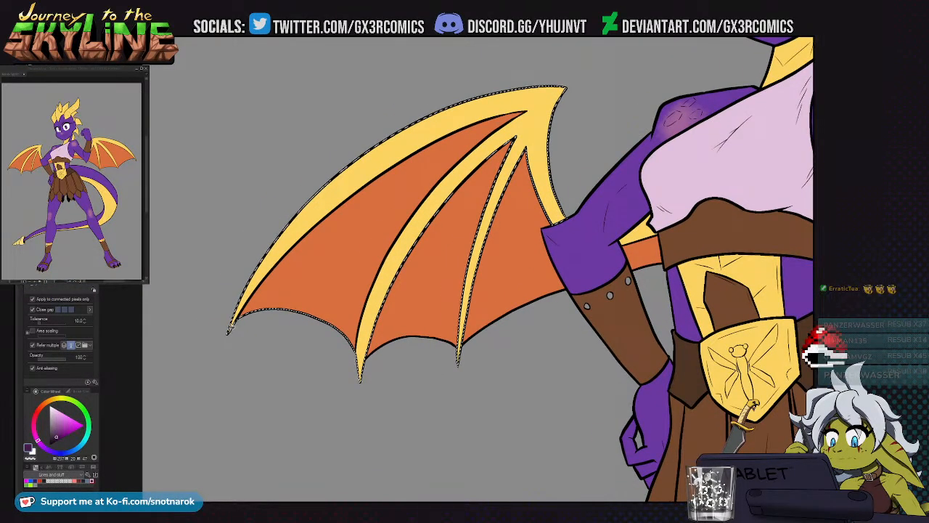
key("p")
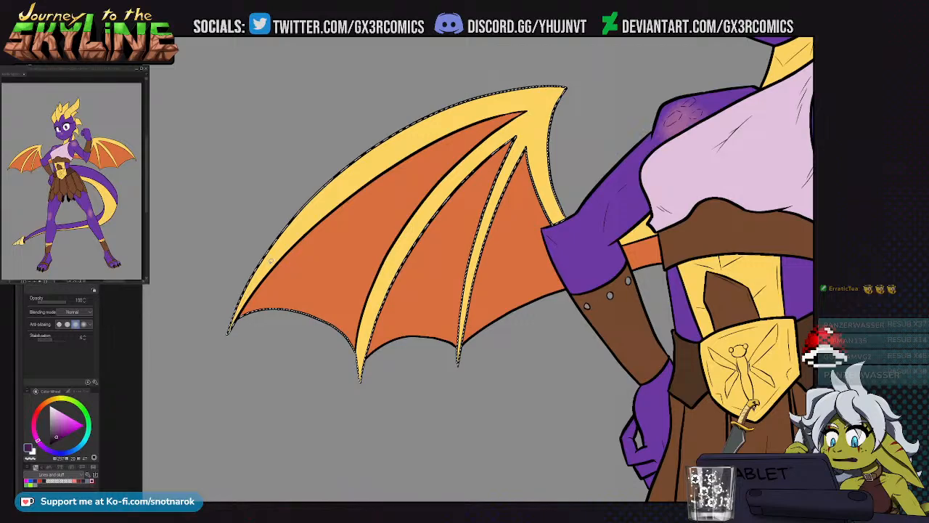
mouse_move(234, 328)
left_mouse_down()
mouse_move(461, 142)
mouse_move(228, 334)
left_mouse_up()
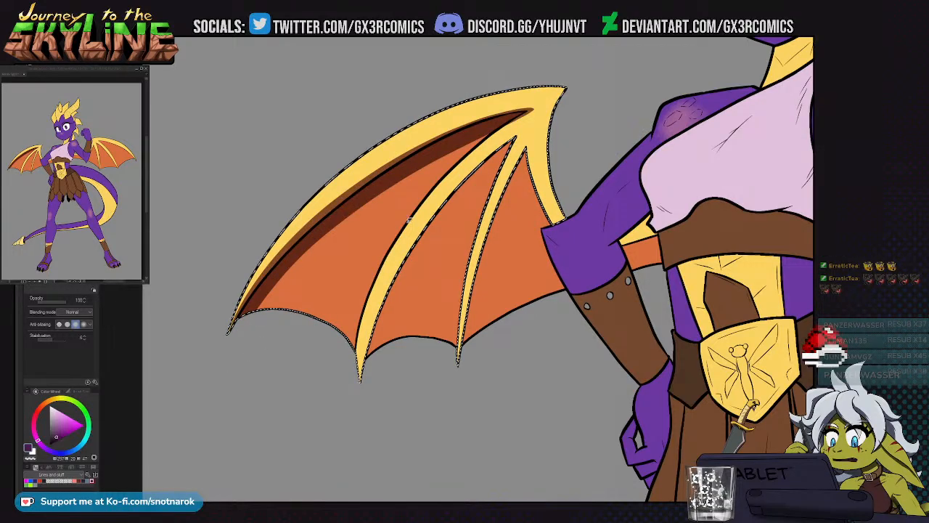
Add the wing's remaining membrane sections to the selection and paint shadows along the two inner ribs
key("w")
left_click(498, 164, "shift")
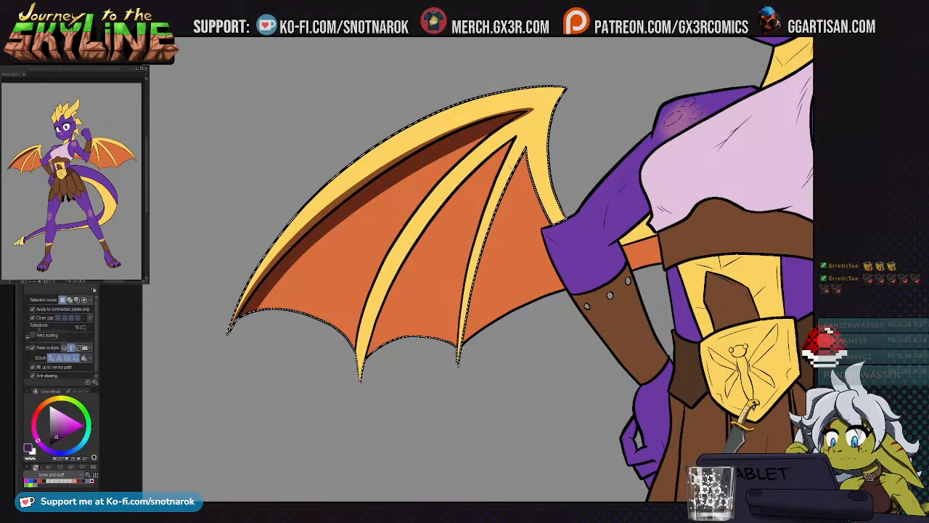
left_click(521, 190, "shift")
key("p")
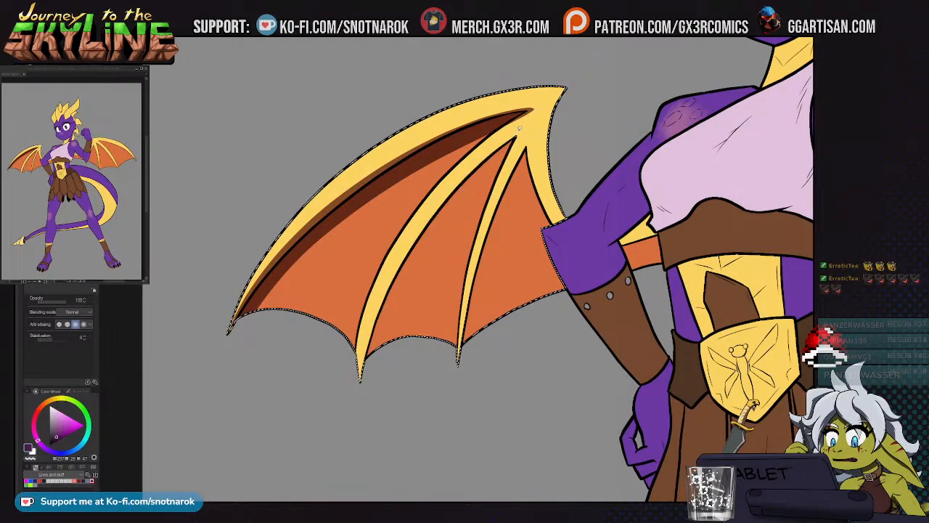
left_click_drag(367, 355, 518, 133)
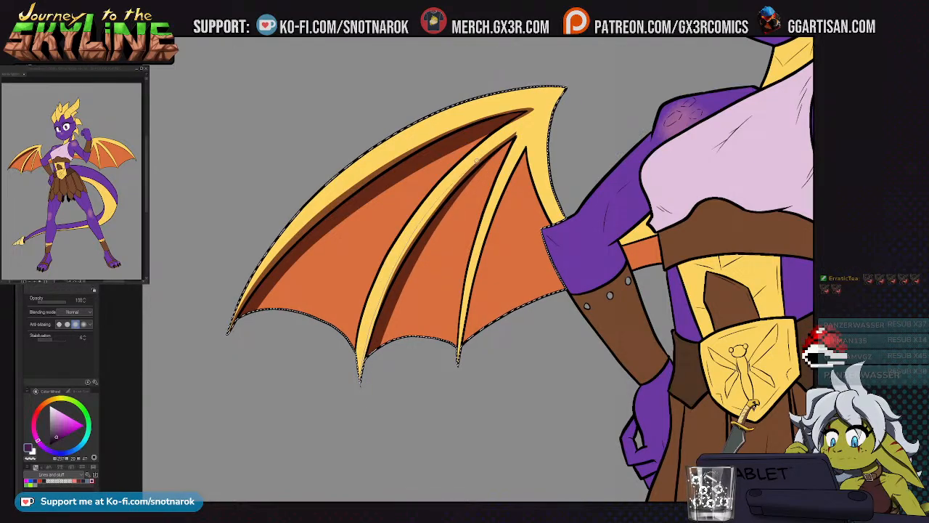
mouse_move(523, 127)
left_mouse_down()
mouse_move(479, 131)
mouse_move(439, 212)
mouse_move(414, 343)
mouse_move(482, 123)
left_mouse_up()
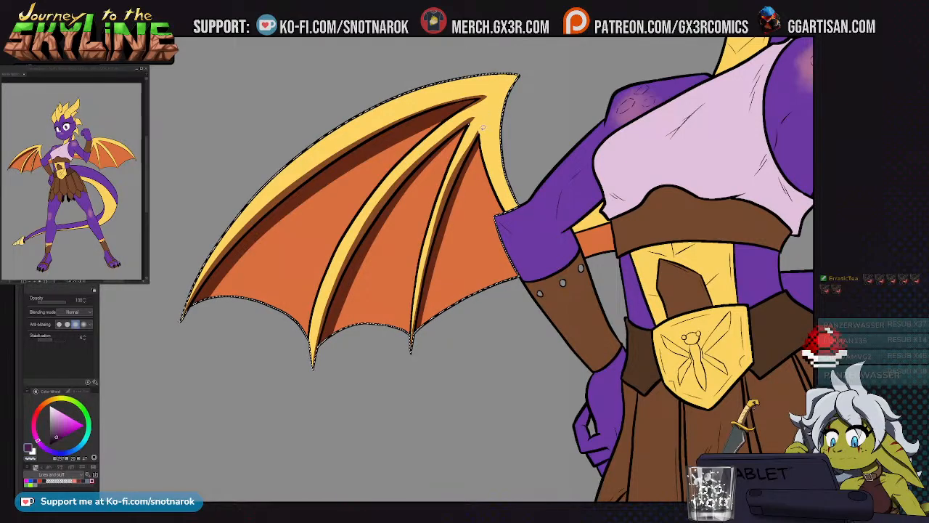
Select the small wing piece between the hip-resting arm and the torso and shade it beside the chest band
left_click_drag(434, 281, 397, 286)
left_click_drag(462, 167, 434, 201)
left_click_drag(497, 336, 434, 290)
left_click(465, 225)
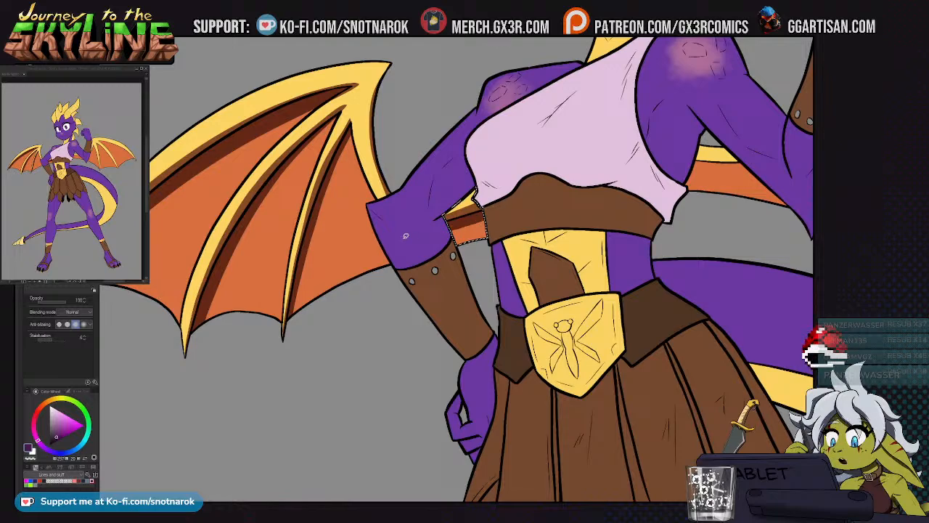
left_click_drag(495, 213, 493, 239)
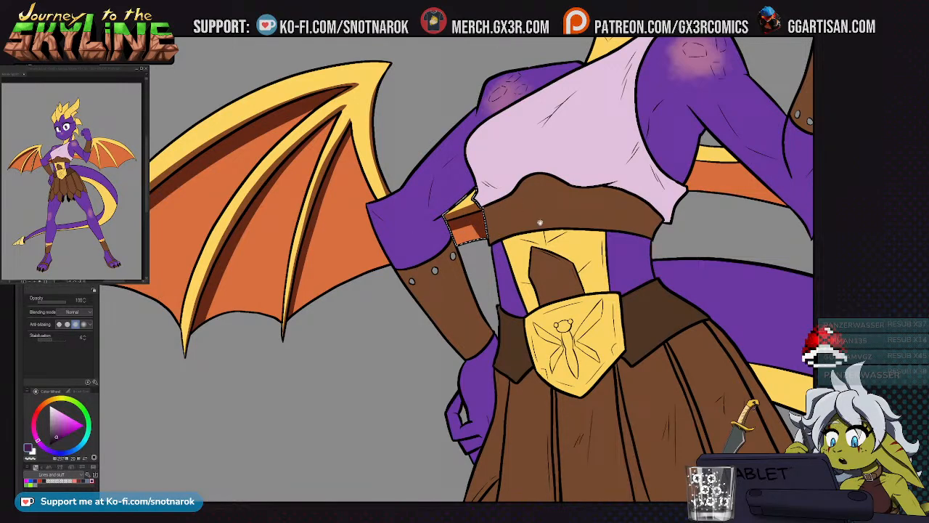
Select the wing piece under the raised arm and shade the part nearest the torso with a larger brush
left_click_drag(632, 223, 541, 230)
mouse_move(636, 191)
left_mouse_down()
mouse_move(518, 213)
mouse_move(485, 234)
left_mouse_up()
left_click(519, 213)
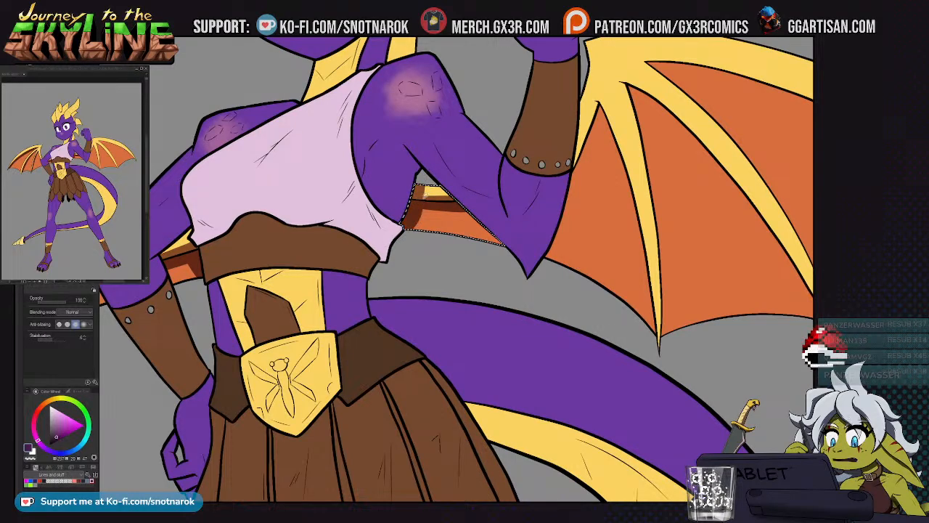
left_click_drag(437, 197, 433, 249)
key("p")
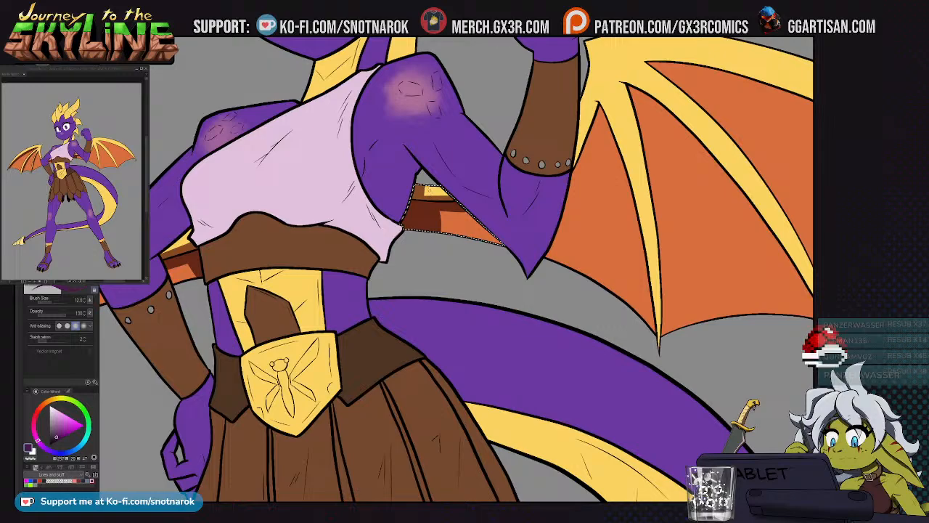
left_click(71, 72)
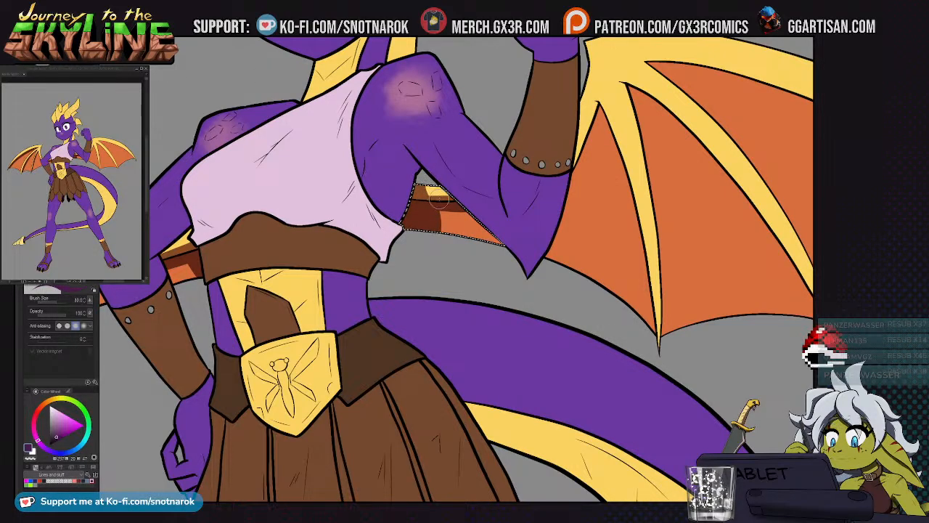
mouse_move(472, 229)
left_mouse_down()
mouse_move(477, 220)
mouse_move(490, 248)
mouse_move(449, 202)
left_mouse_up()
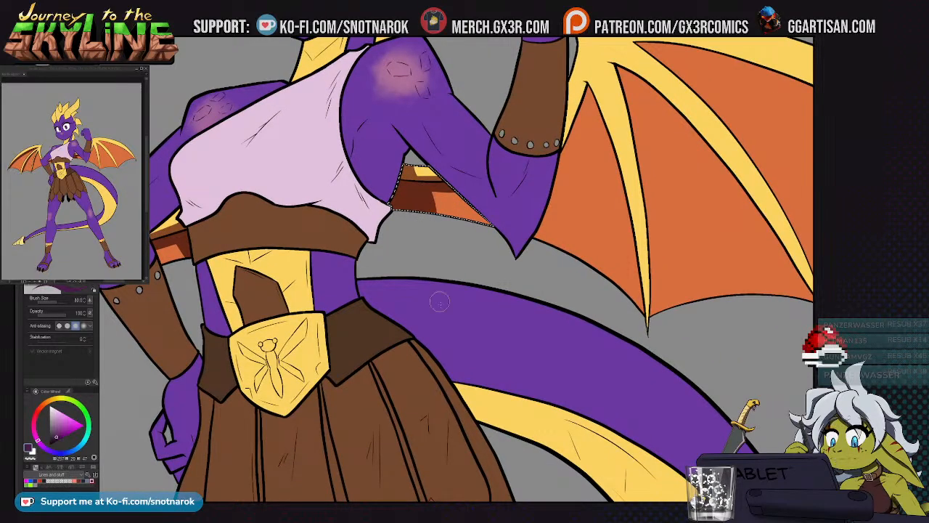
Clear the wing selection, then select the metal studs on the hip-resting arm's bracer and fill them light grey
left_click_drag(502, 368, 394, 386)
scroll(410, 199, "down", 2)
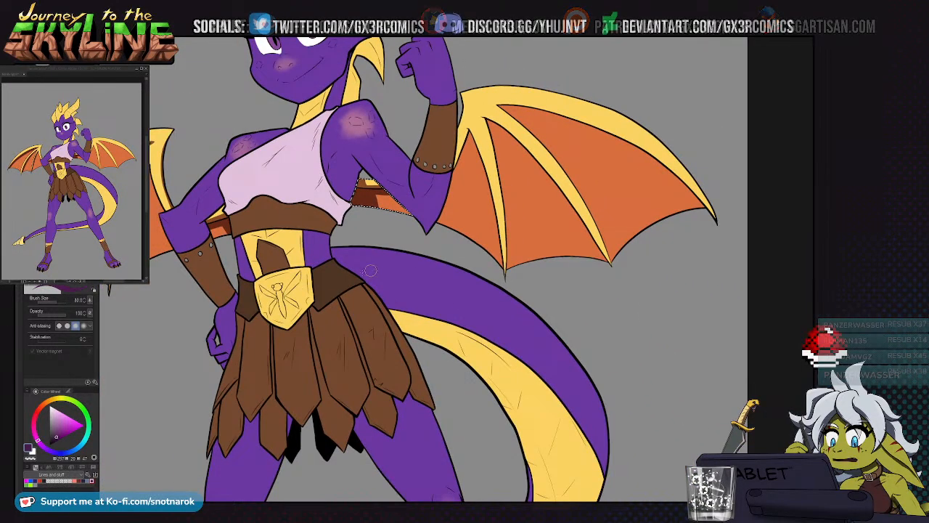
left_click_drag(392, 406, 391, 210)
scroll(376, 245, "up", 1)
left_click(377, 245, "alt")
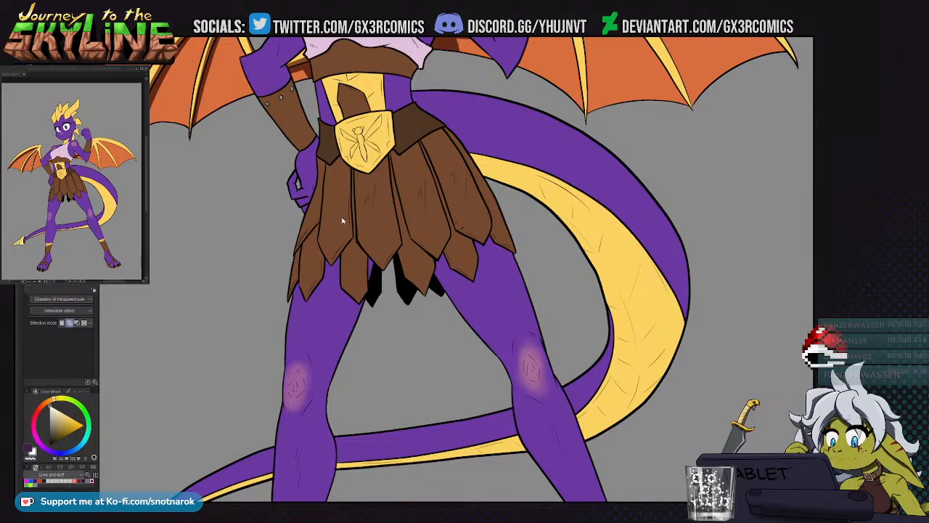
scroll(305, 254, "up", 1)
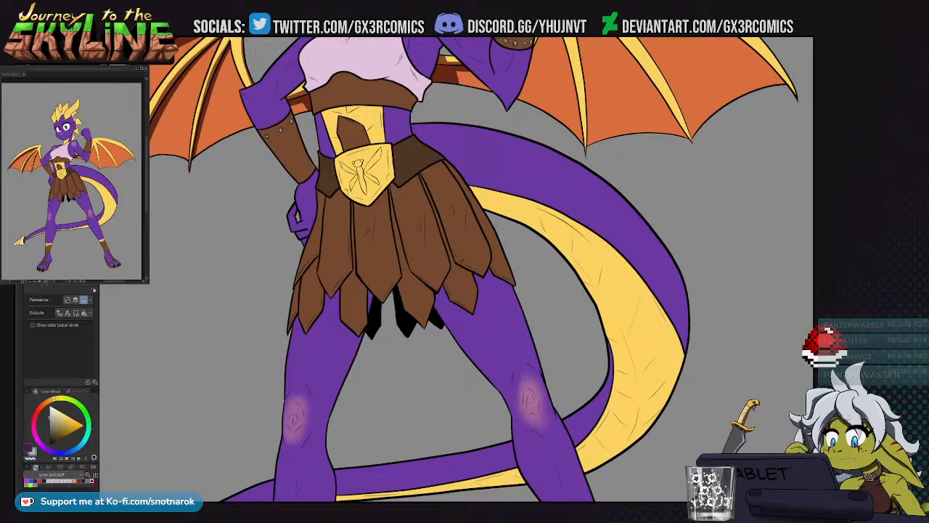
scroll(278, 138, "up", 2)
key("p")
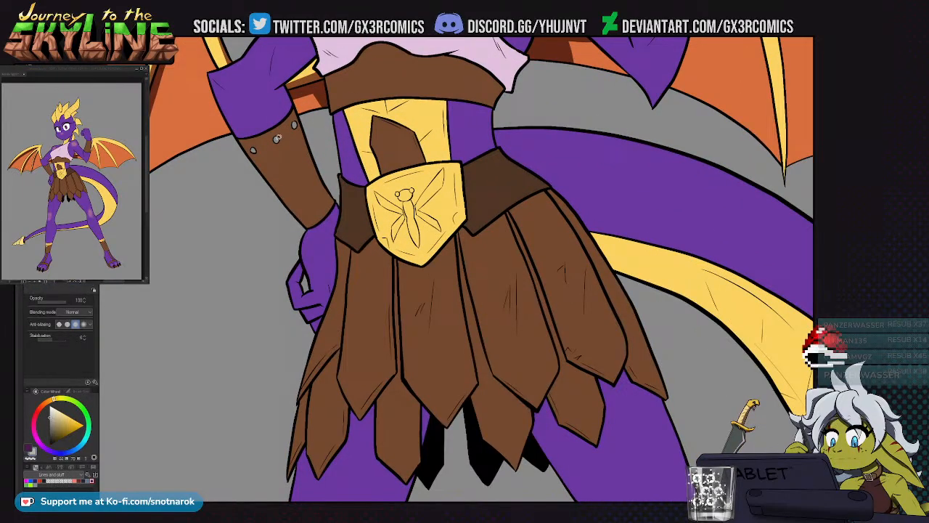
key("g")
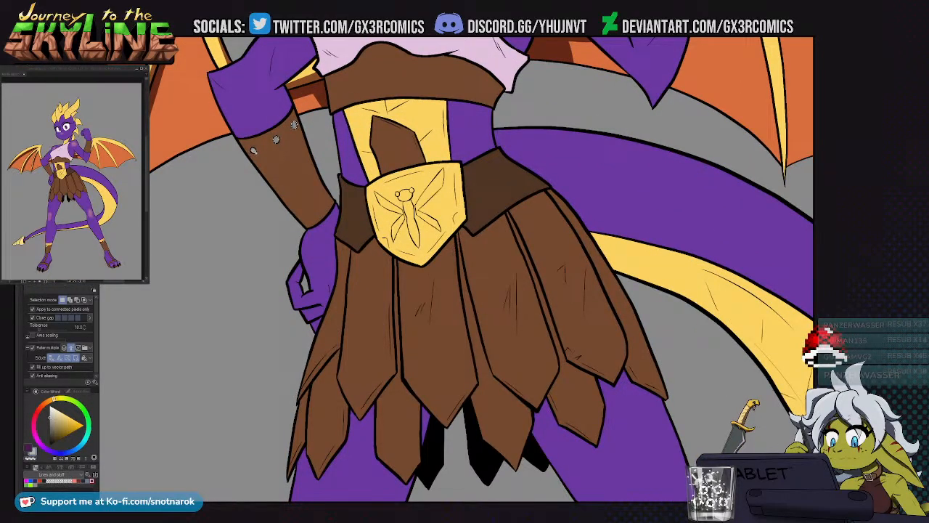
key("p")
Select the row of metal studs on the raised arm's bracer and recolor them light grey
left_click_drag(291, 109, 276, 314)
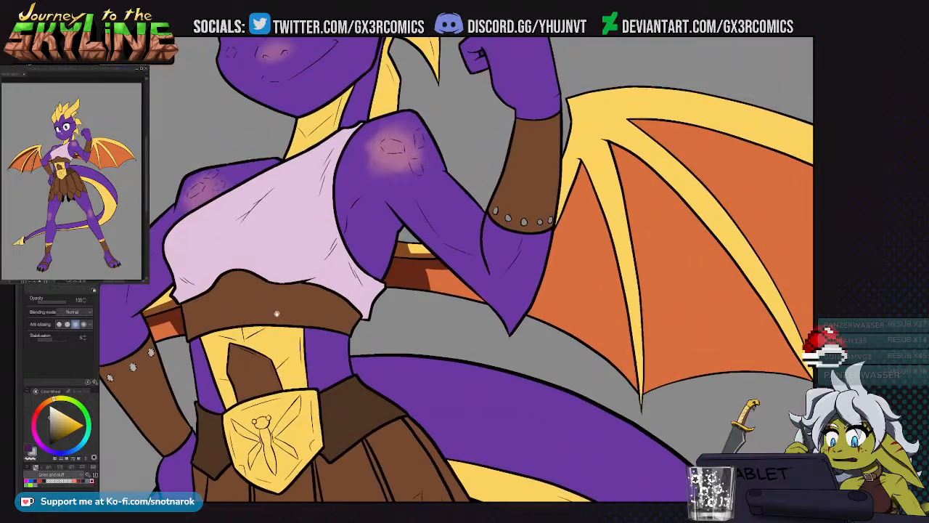
key("g")
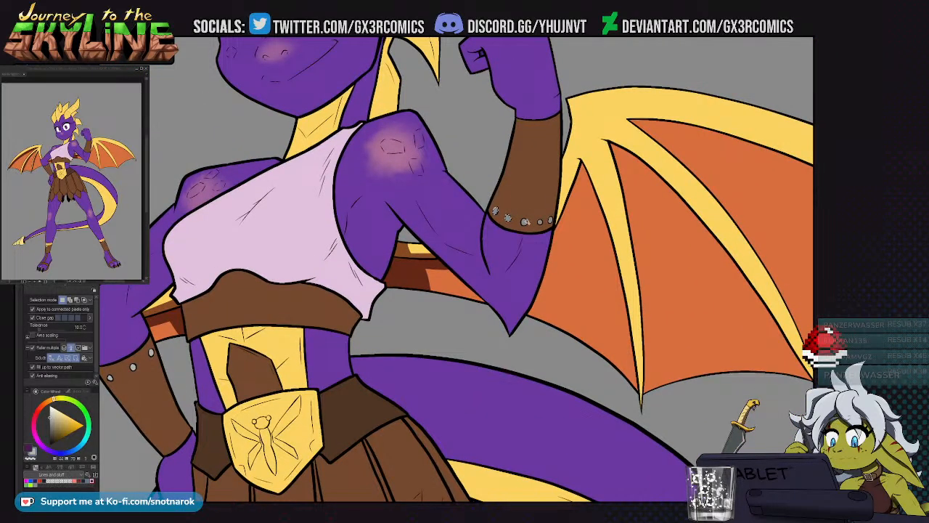
key("p")
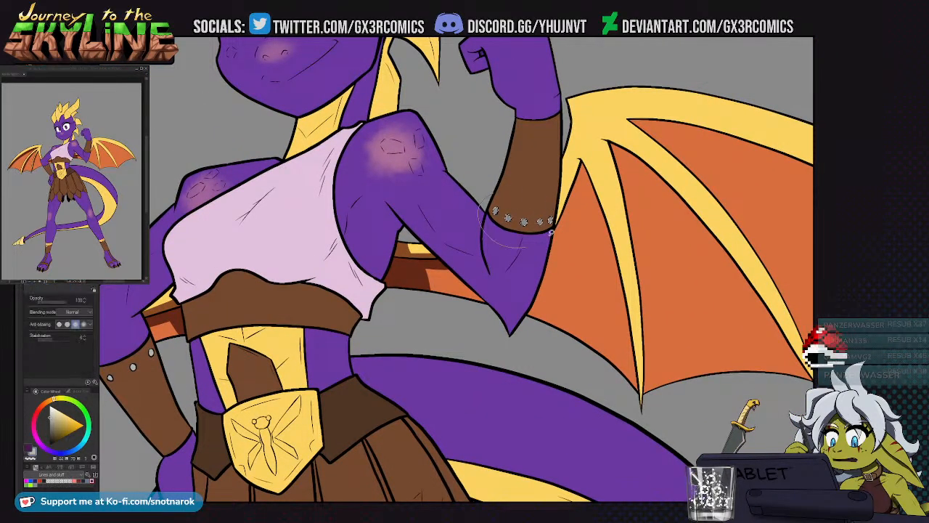
left_click_drag(351, 262, 437, 210)
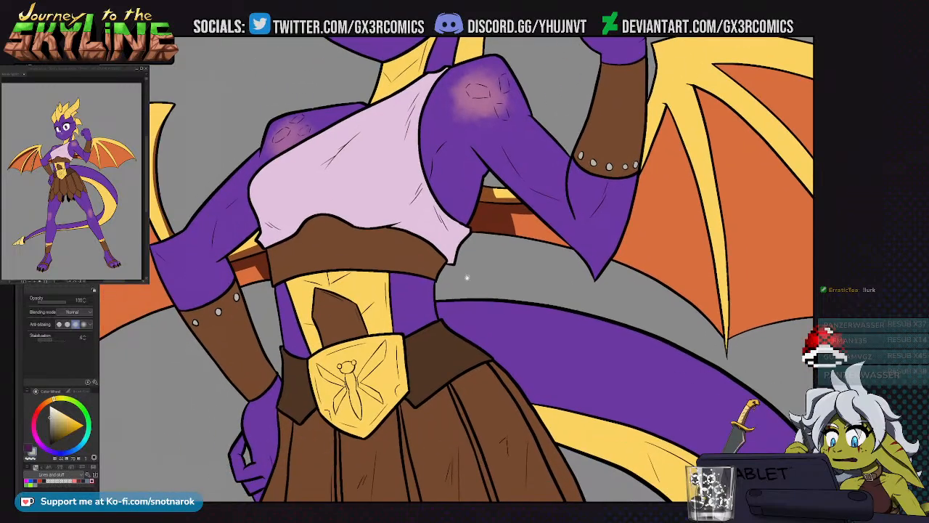
Select the hip-resting arm with its bracer and hand, and paint a dark purple shadow at the inner elbow
left_click_drag(436, 263, 515, 261)
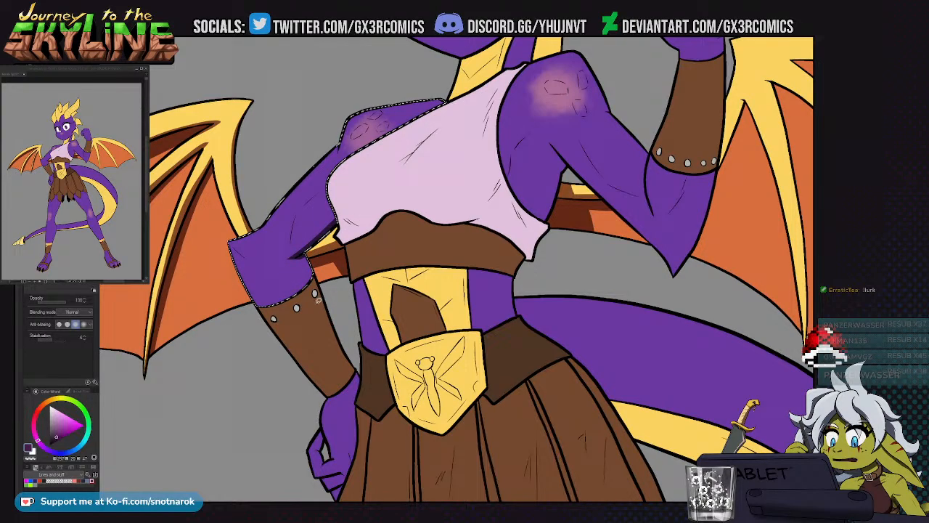
key("w")
left_click(315, 294)
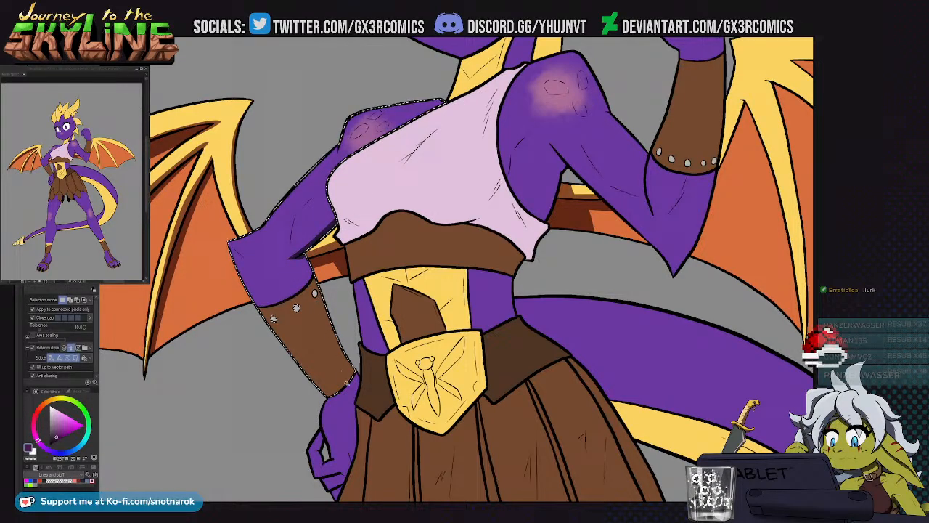
key("b")
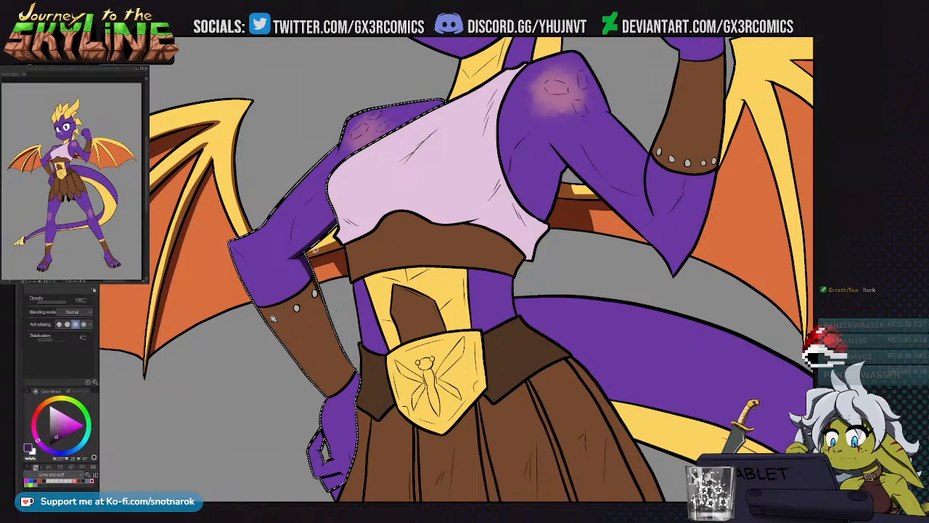
left_click_drag(273, 319, 300, 344)
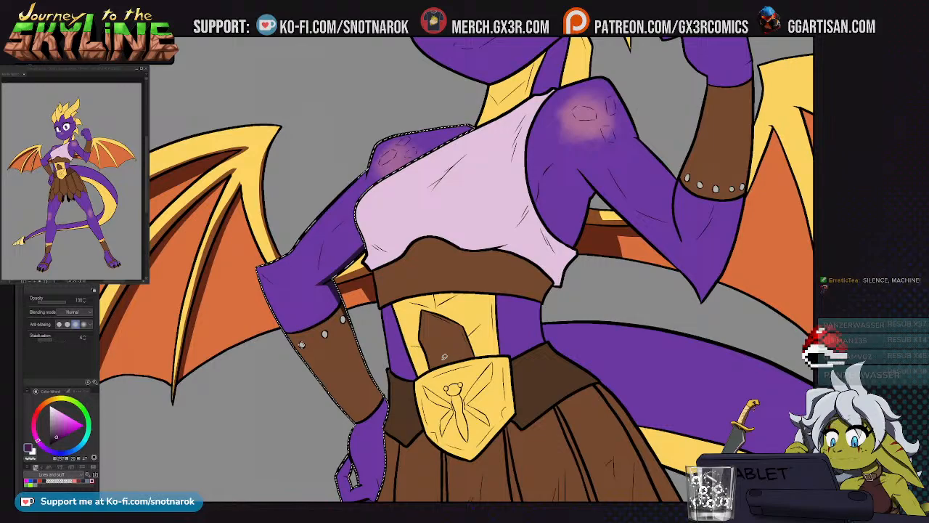
left_click_drag(301, 343, 405, 257)
key("ctrl+d")
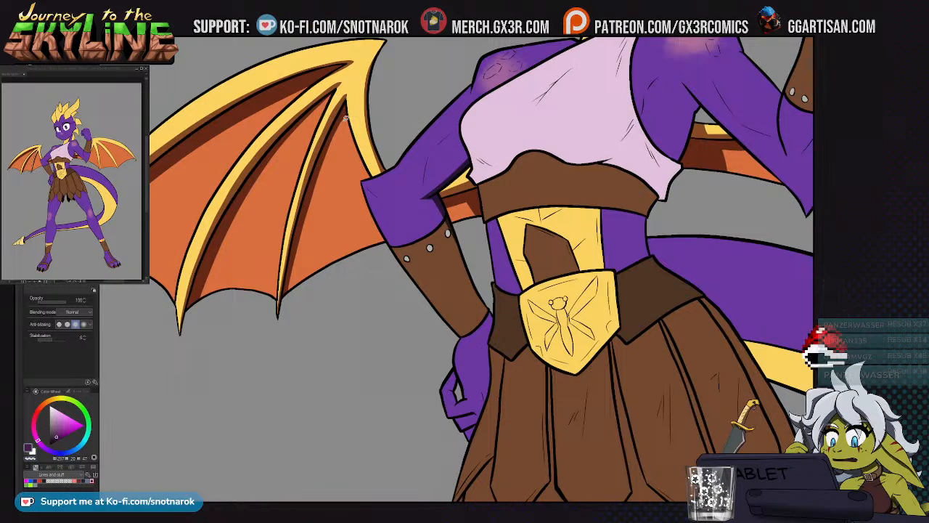
Select the pale pink top and paint fold shadows beside the armhole and across the middle of the chest
left_click_drag(412, 193, 373, 234)
left_click_drag(426, 259, 310, 316)
left_click_drag(465, 239, 387, 258)
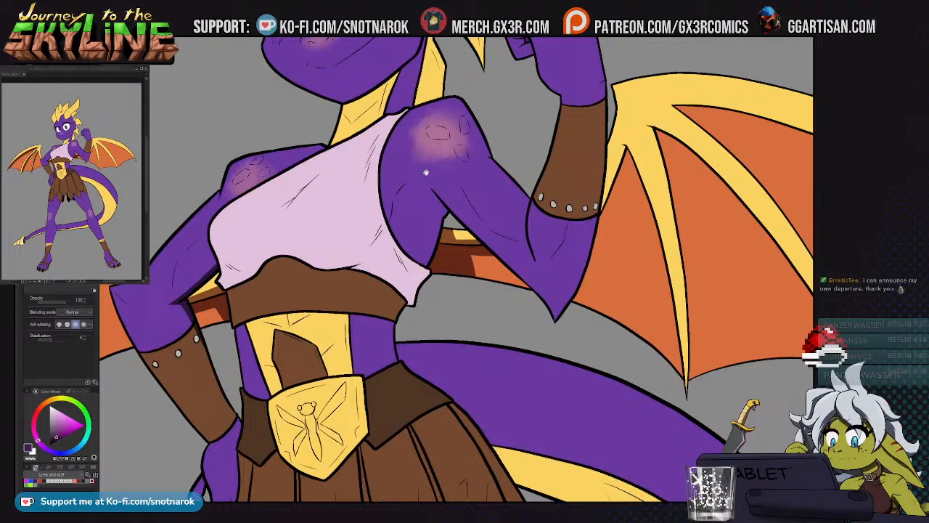
left_click_drag(427, 172, 435, 178)
left_click_drag(433, 267, 478, 250)
key("g")
left_click(434, 221)
key("u")
mouse_move(436, 215)
left_mouse_down()
mouse_move(426, 237)
mouse_move(437, 209)
left_mouse_up()
mouse_move(436, 125)
left_mouse_down()
mouse_move(424, 174)
mouse_move(436, 126)
left_mouse_up()
mouse_move(375, 165)
left_mouse_down()
mouse_move(340, 206)
mouse_move(376, 164)
left_mouse_up()
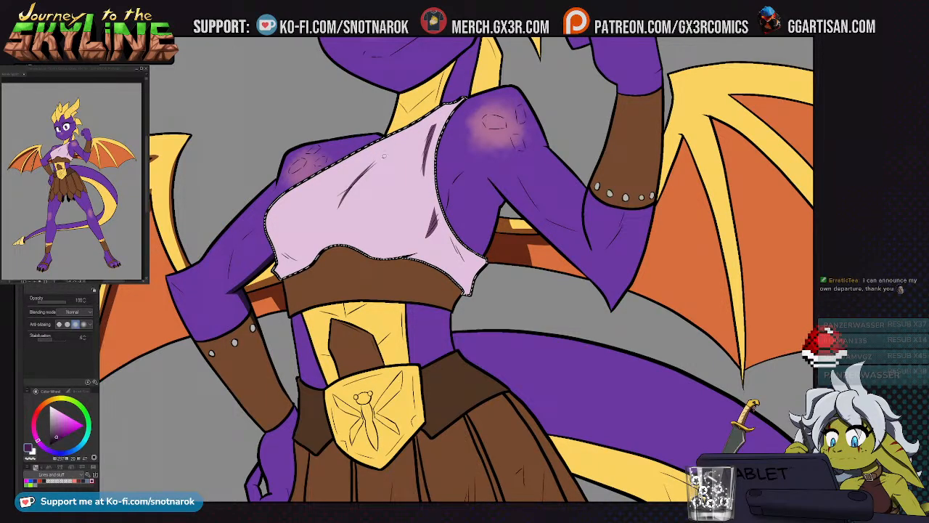
left_click_drag(346, 194, 381, 158)
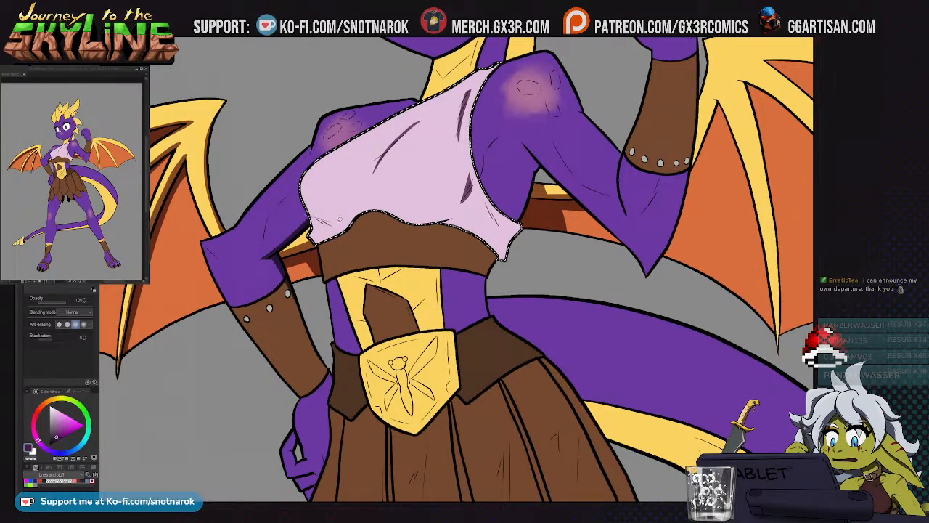
Shade the top's lower corners and the hem above the brown chest band, and clear the selection
left_click_drag(401, 250, 356, 242)
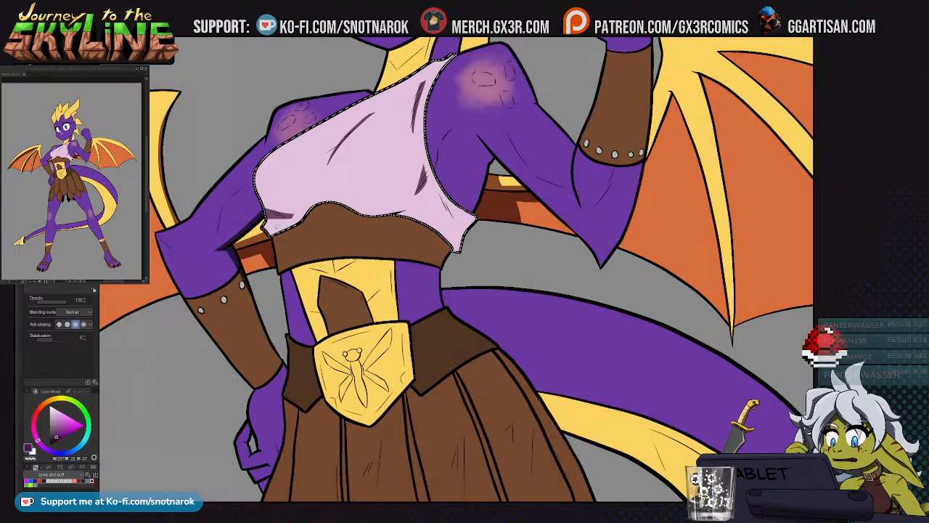
mouse_move(280, 225)
left_mouse_down()
mouse_move(320, 198)
mouse_move(395, 210)
mouse_move(314, 231)
mouse_move(280, 225)
left_mouse_up()
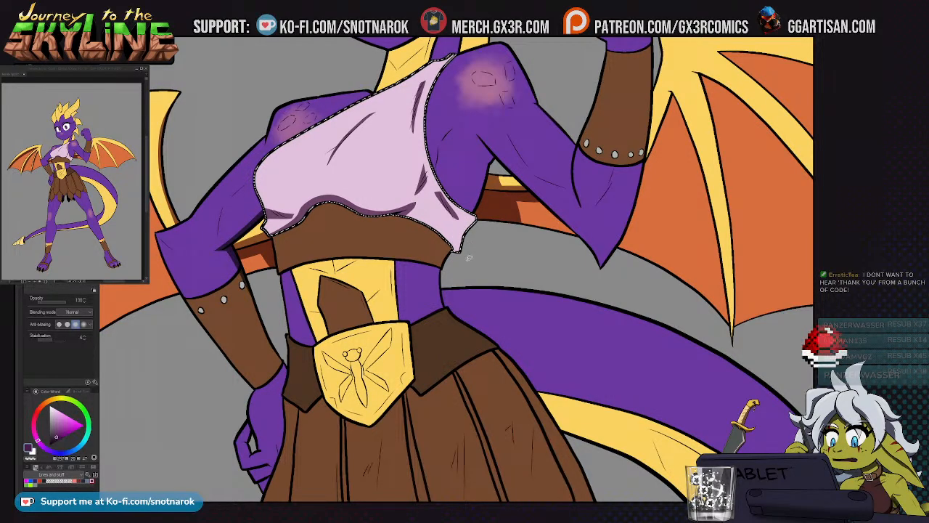
left_click_drag(459, 251, 524, 266)
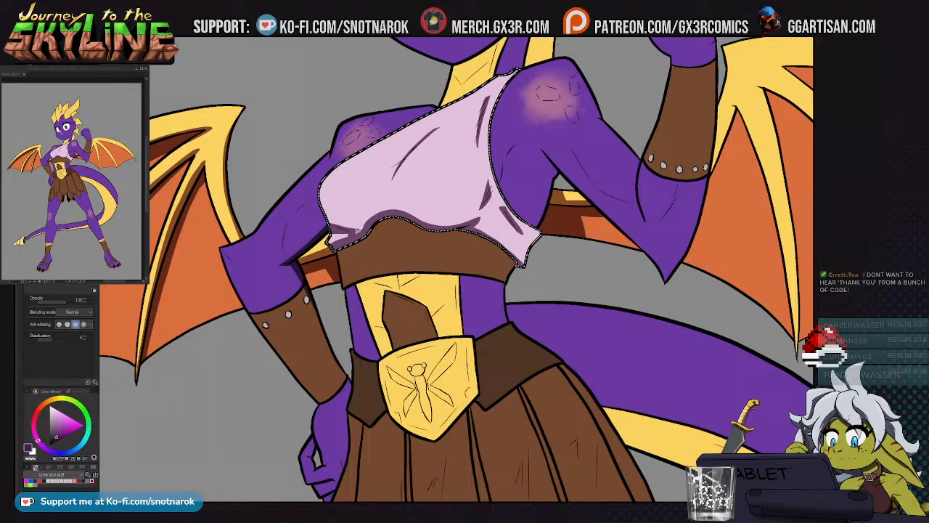
left_click_drag(360, 279, 350, 265)
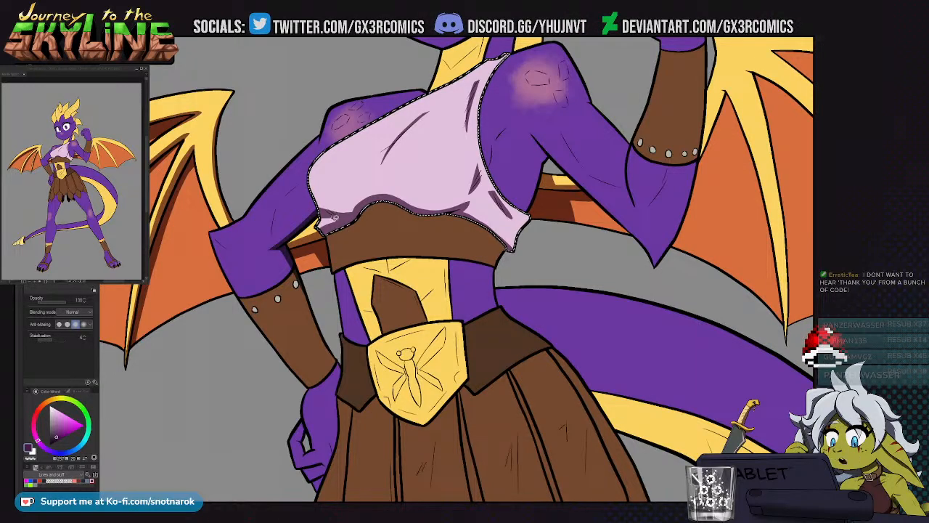
left_click_drag(379, 238, 369, 266)
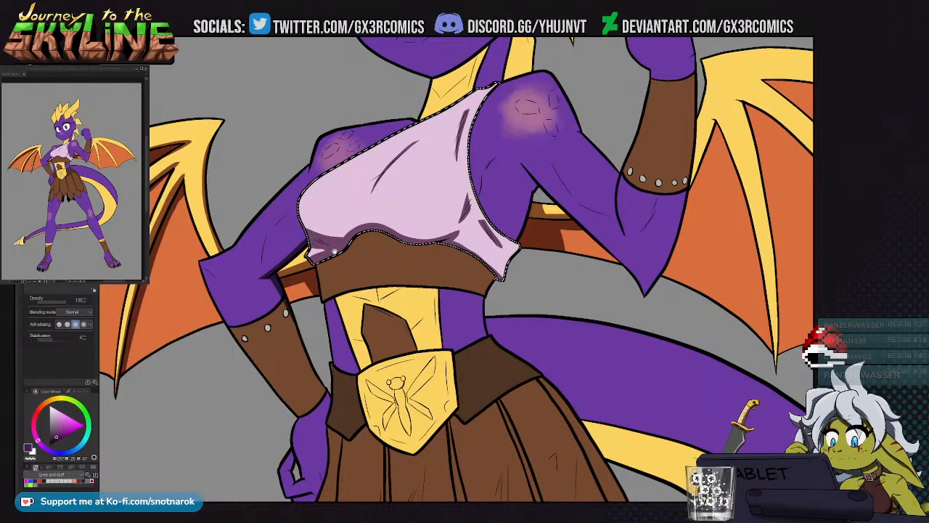
key("ctrl+d")
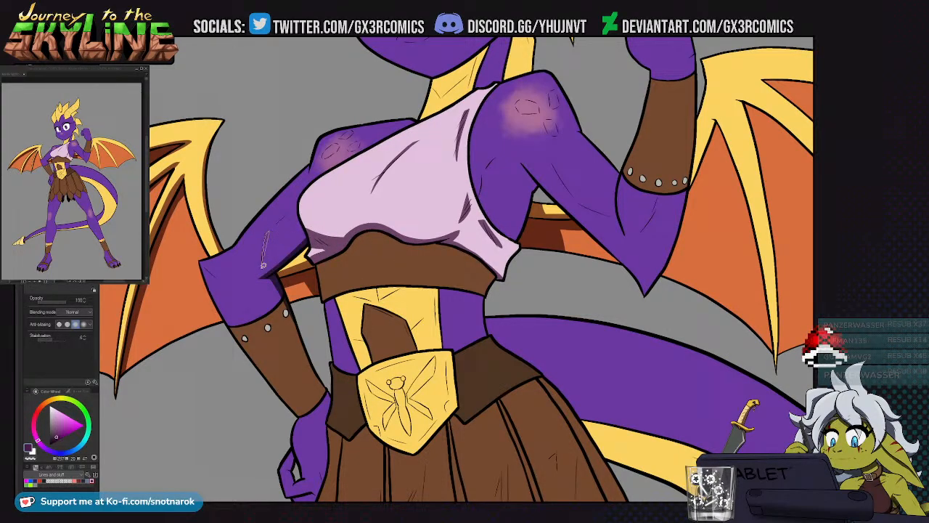
Select the hip-resting arm, bracer and hand, and shade the upper-arm muscle lines and the outer edge of the forearm
left_click(290, 209)
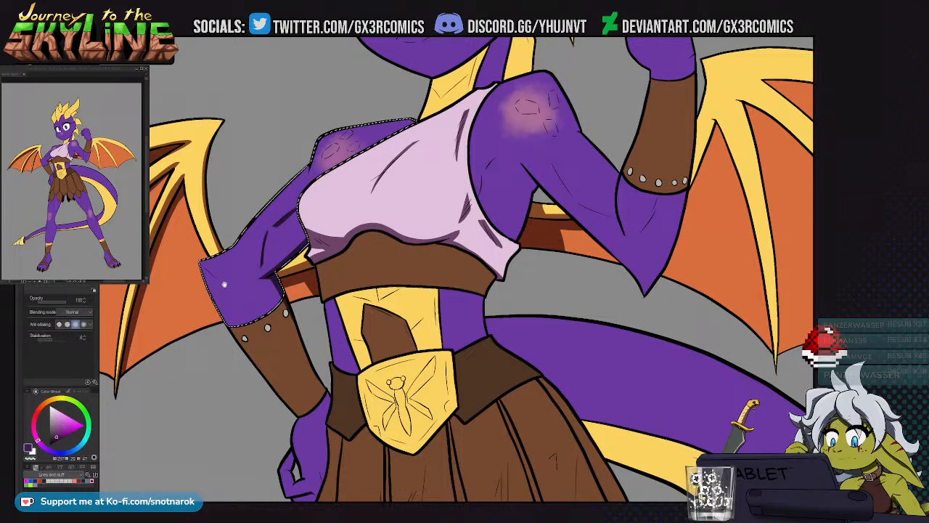
left_click_drag(272, 235, 312, 138)
key("w")
left_click(308, 273, "shift")
left_click(350, 352, "shift")
key("u")
mouse_move(241, 165)
left_mouse_down()
mouse_move(323, 285)
mouse_move(347, 376)
mouse_move(329, 392)
mouse_move(347, 394)
mouse_move(340, 405)
mouse_move(324, 401)
mouse_move(242, 169)
left_mouse_up()
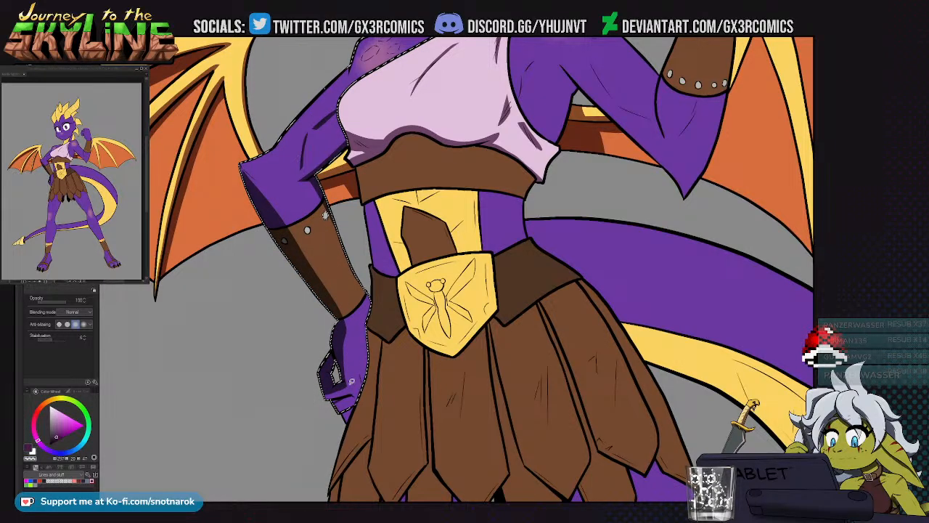
Paint dark purple shadows over the back and fingers of the hand resting on the hip
left_click_drag(362, 360, 346, 294)
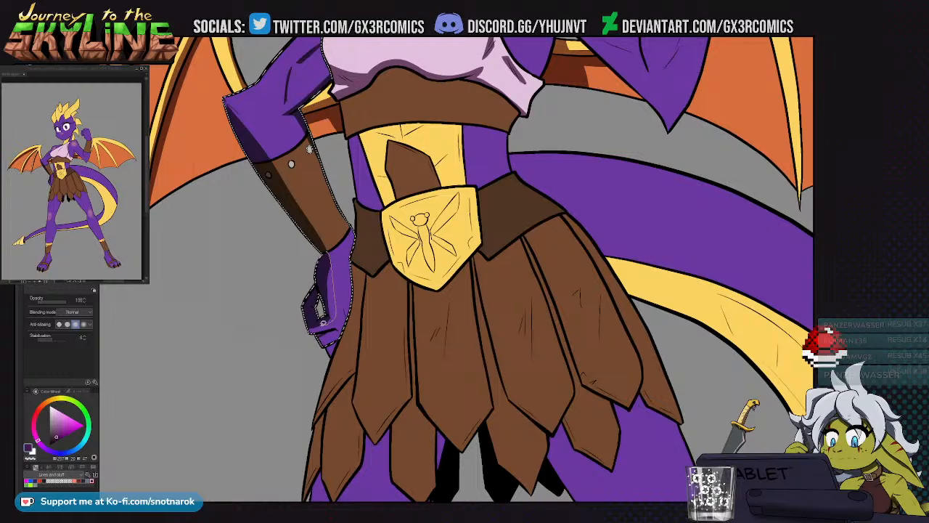
left_click_drag(349, 308, 339, 262)
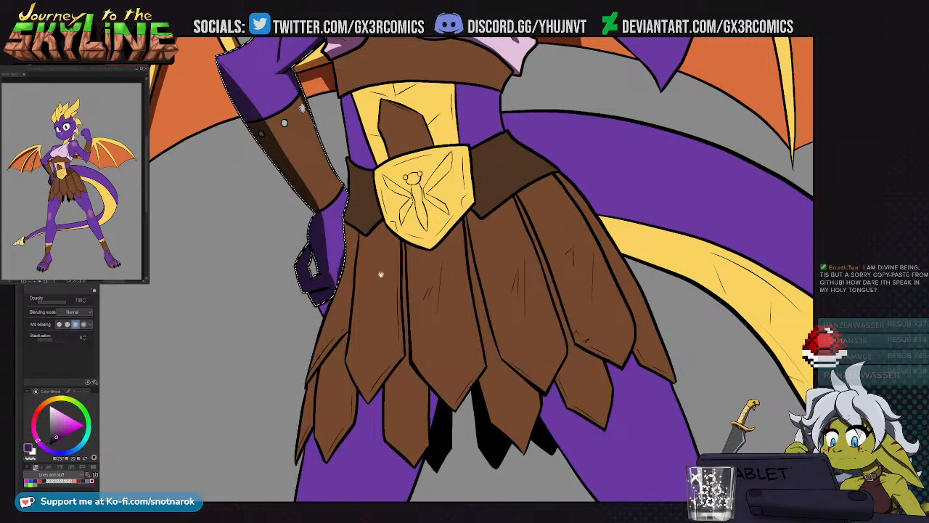
left_click_drag(388, 271, 367, 291)
scroll(406, 364, "down", 2)
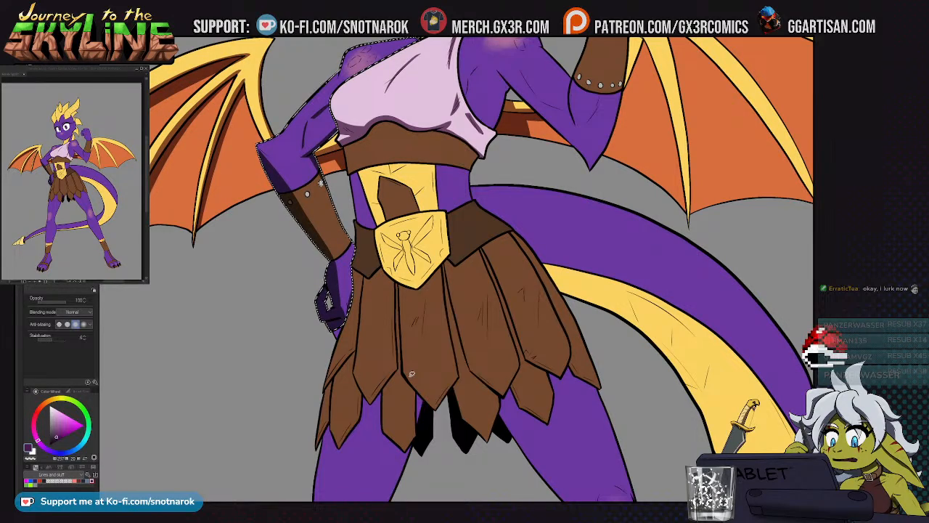
Select the small finger piece below the hip-resting hand beside the skirt and shade it dark purple
left_click_drag(373, 278, 397, 213)
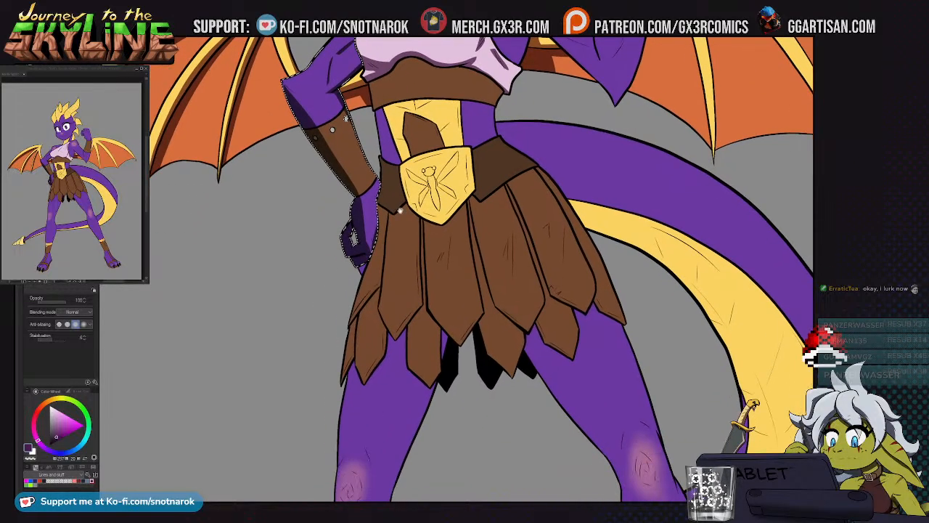
key("w")
left_click(362, 269)
key("p")
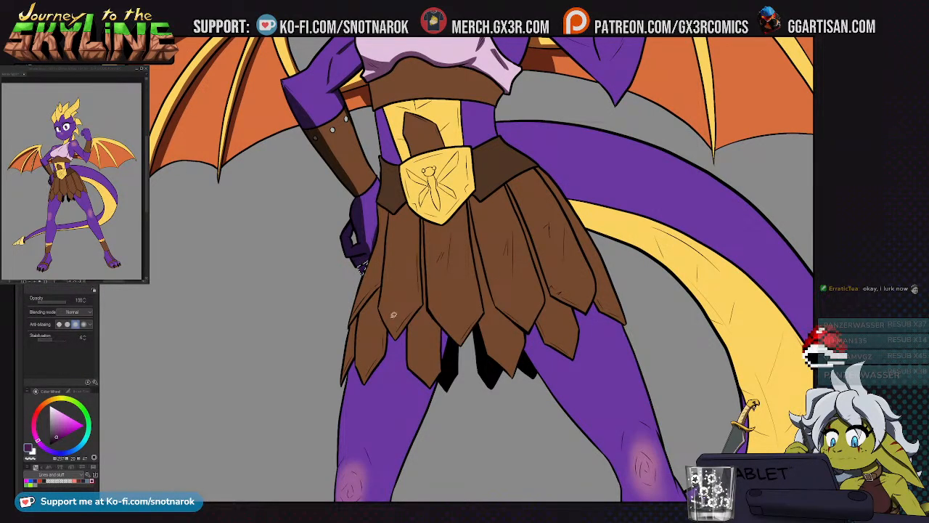
left_click_drag(359, 255, 384, 374)
Reselect the upper section of the hip-resting arm, touch up its elbow shading and clear the selection
key("w")
left_click(344, 209)
key("g")
key("p")
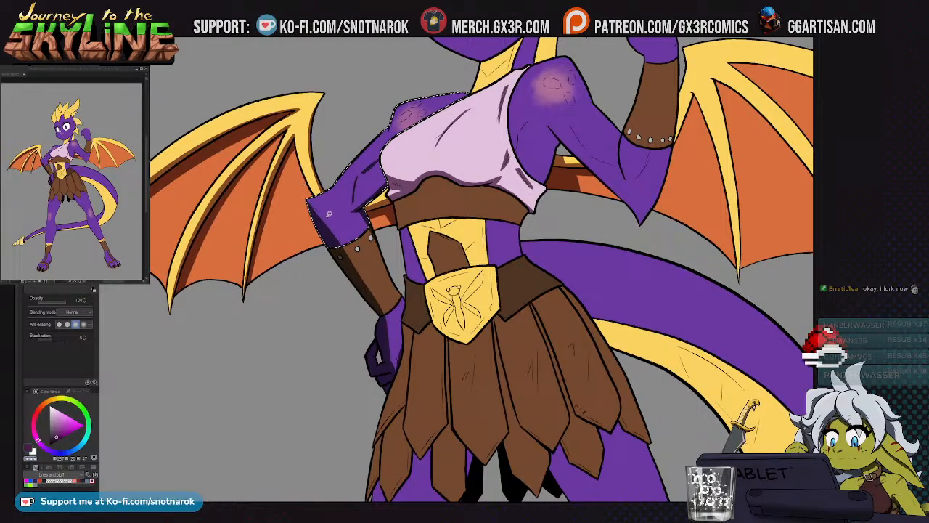
key("ctrl+d")
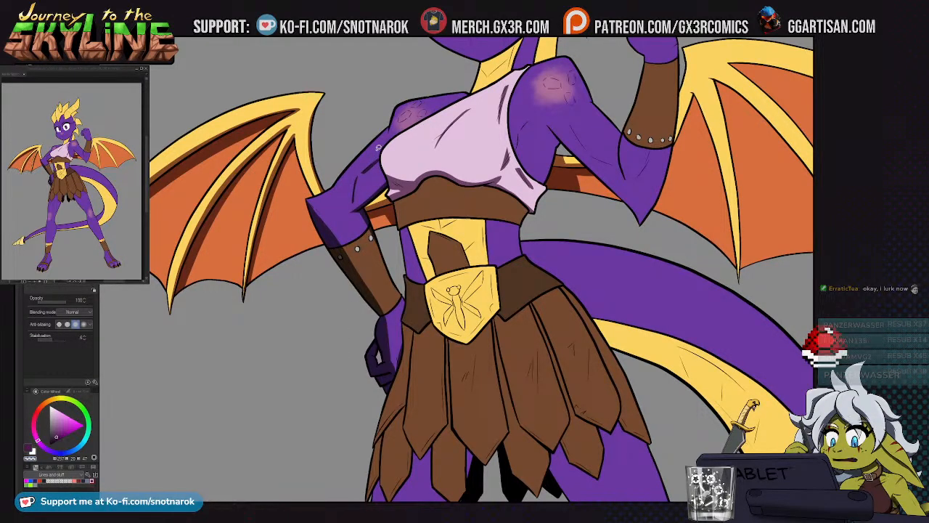
scroll(367, 167, "up", 5)
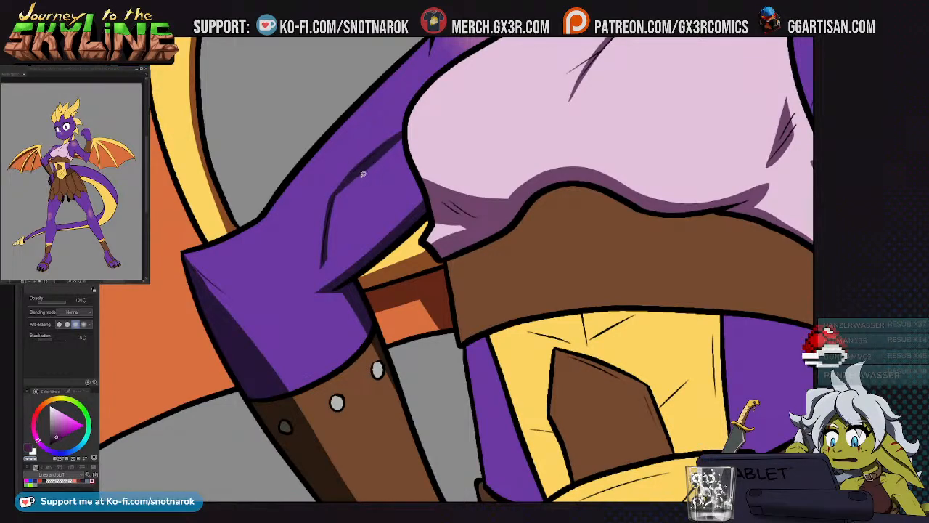
key("p")
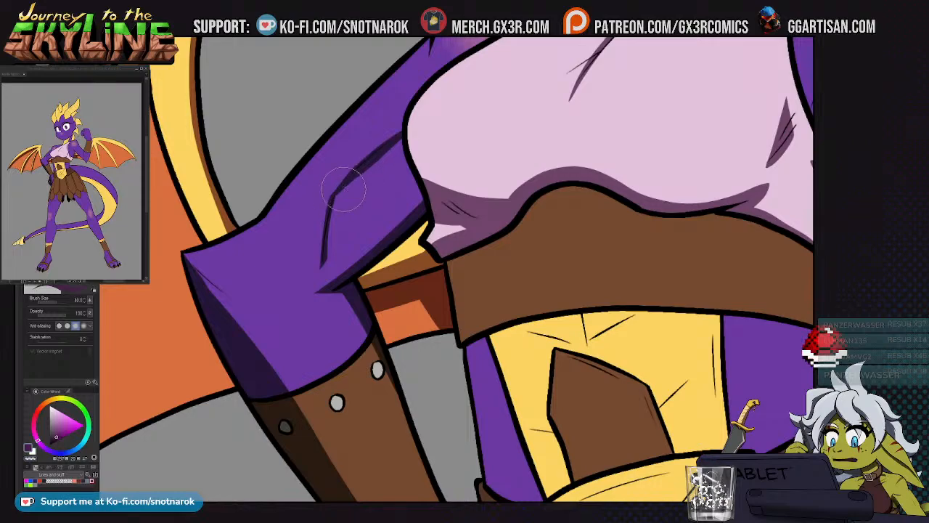
left_click_drag(360, 172, 326, 213)
key("ctrl+z")
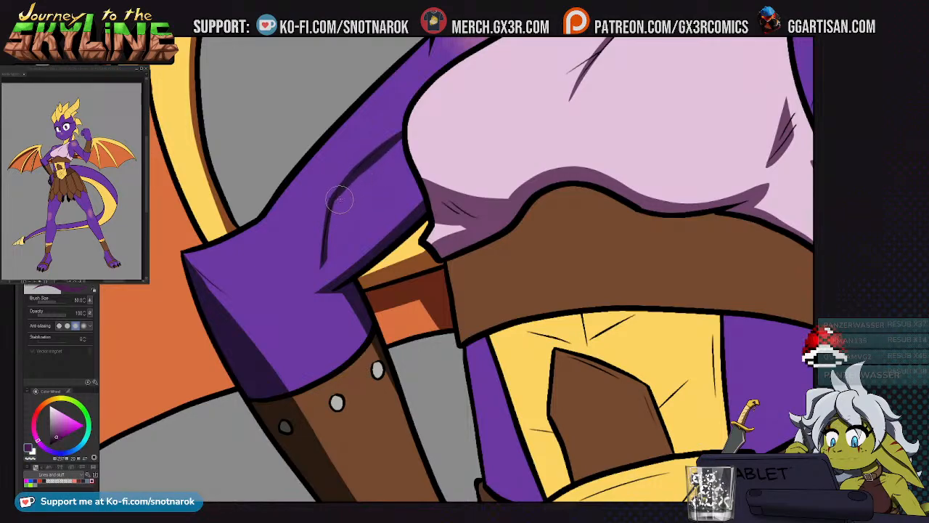
Select the yellow frame and innermost orange membrane of the wing behind the hip-resting arm and touch up their shadows
scroll(338, 200, "down", 1)
scroll(353, 284, "down", 2)
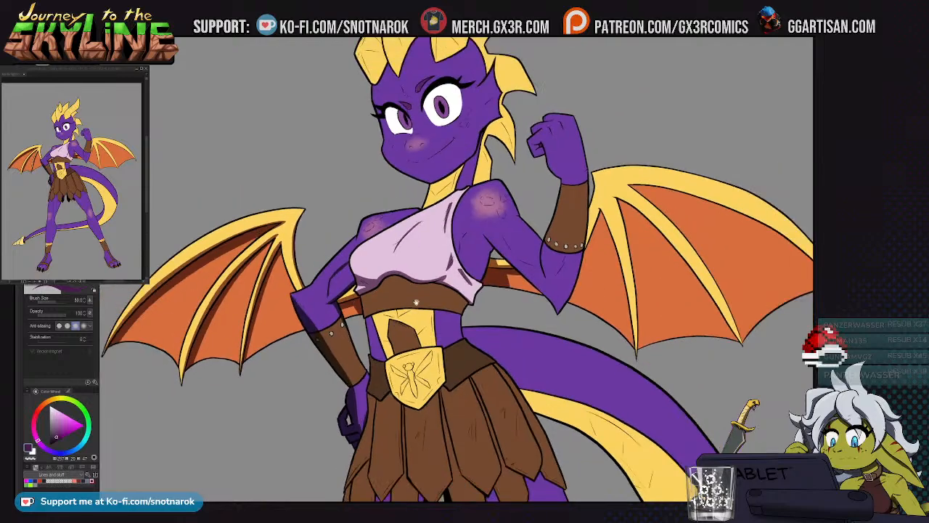
scroll(418, 298, "down", 3)
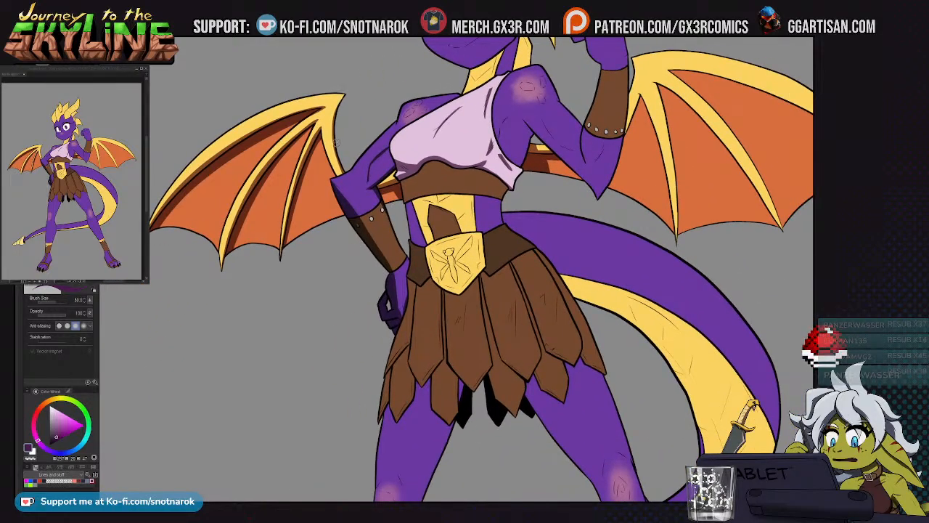
key("w")
left_click(335, 161)
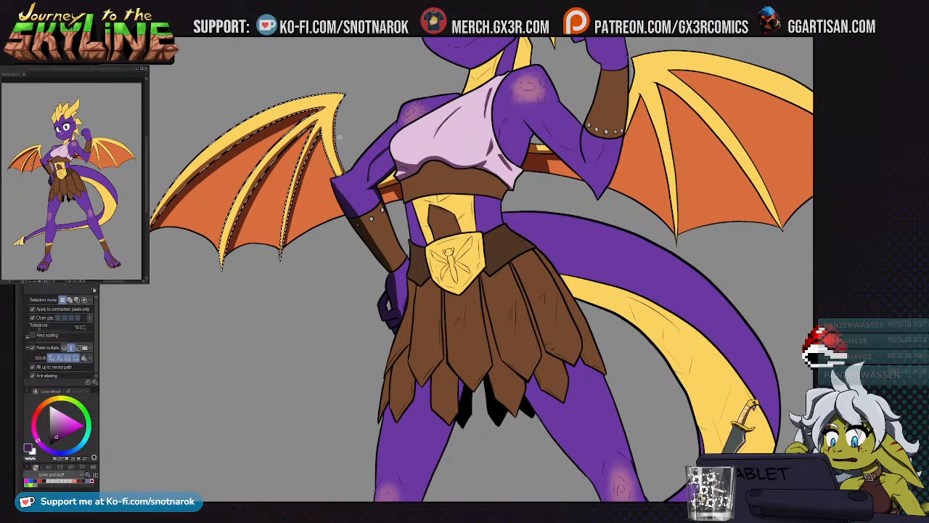
key("e")
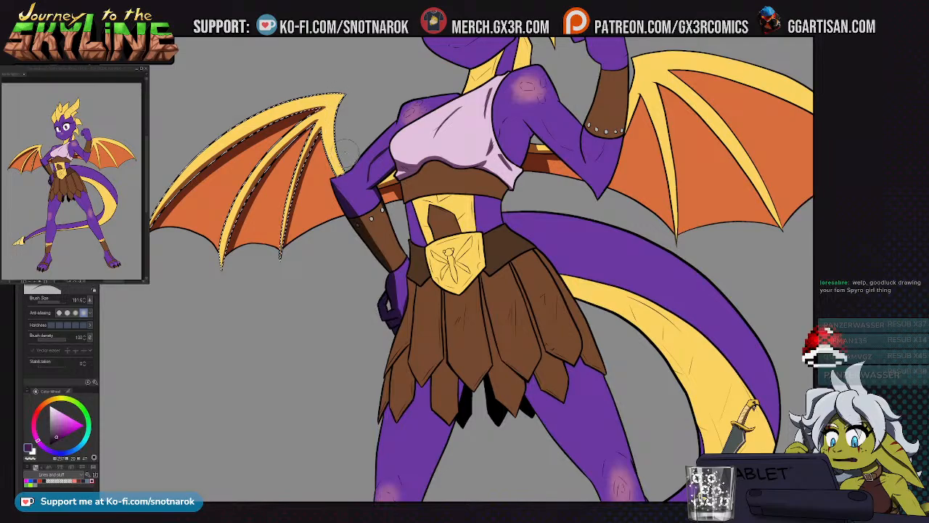
key("w")
key("ctrl+d")
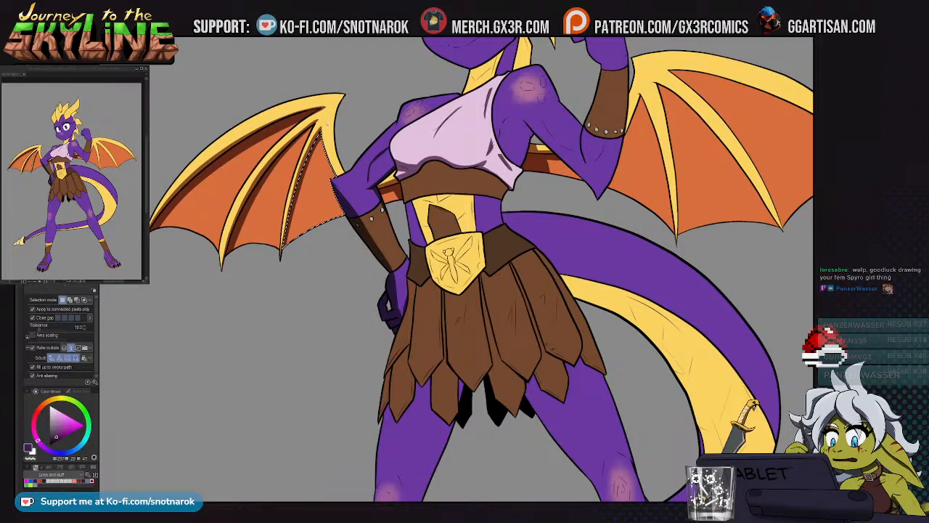
key("p")
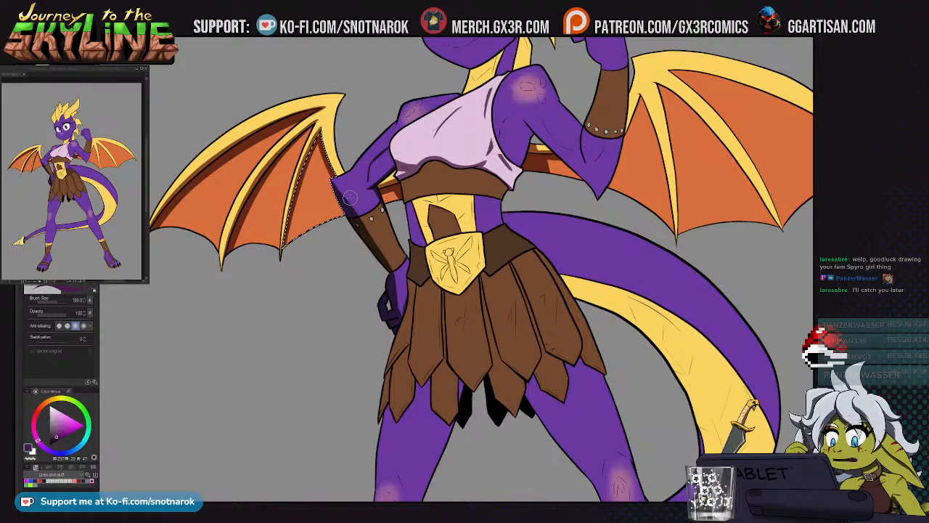
key("w")
left_click(325, 123)
key("p")
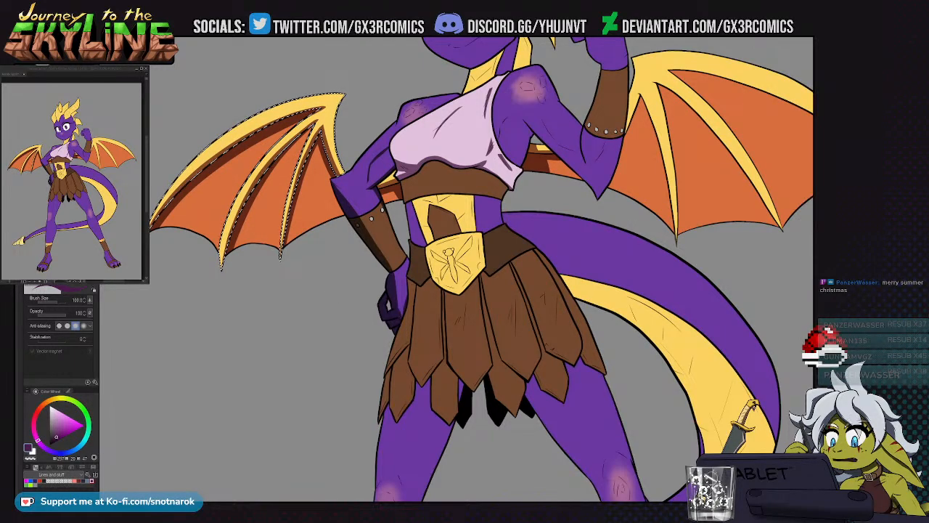
Select the orange membrane panels of the same wing one after another and refine their dark shadows along the yellow ribs
left_click_drag(435, 290, 497, 272)
key("g")
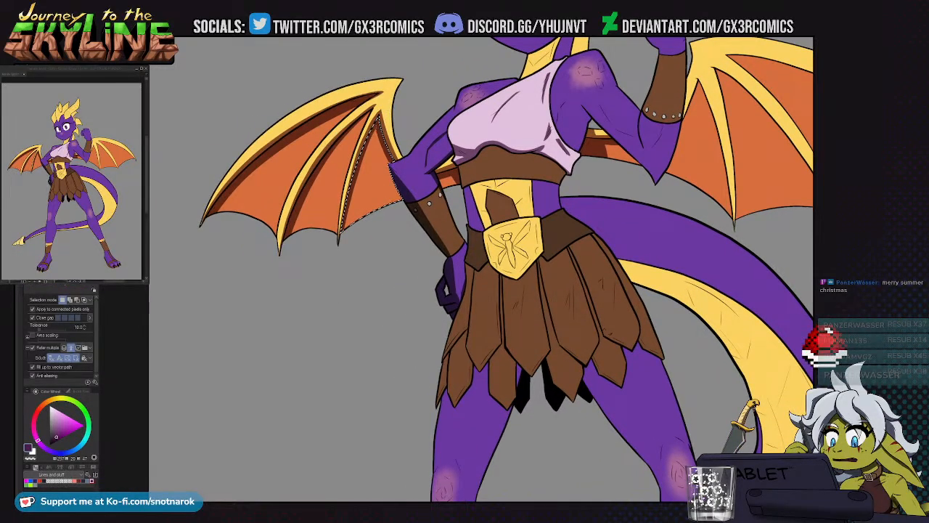
key("p")
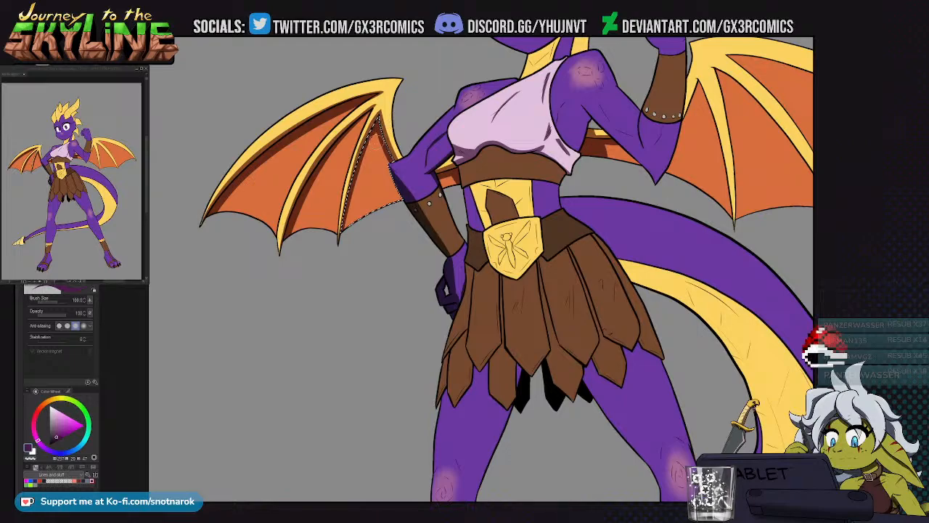
key("w")
left_click(290, 185)
key("p")
key("w")
left_click(319, 181)
key("p")
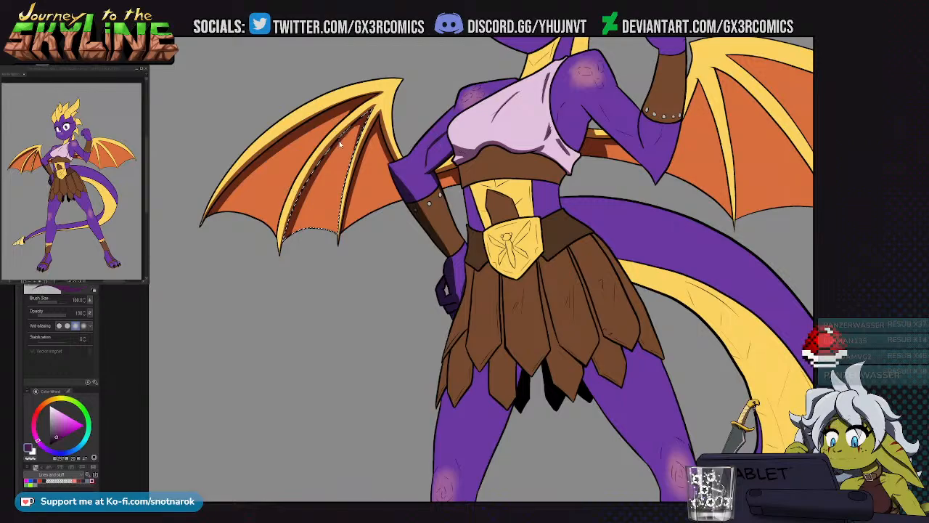
left_click_drag(341, 297, 401, 255)
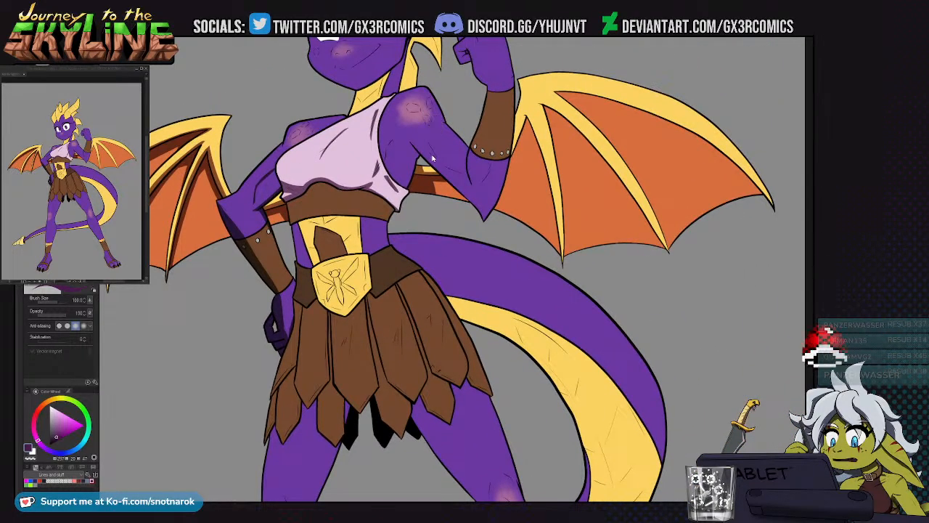
Paint a dark, tapering muscle line along the raised arm's upper section, redoing the stroke until it curves toward the elbow
scroll(401, 255, "up", 5)
left_click_drag(418, 138, 469, 210)
key("ctrl+z")
mouse_move(418, 130)
left_mouse_down()
mouse_move(477, 218)
mouse_move(454, 192)
mouse_move(487, 221)
mouse_move(454, 190)
mouse_move(504, 219)
left_mouse_up()
key("ctrl+z")
key("ctrl+z")
key("ctrl+z")
left_click_drag(454, 193, 502, 225)
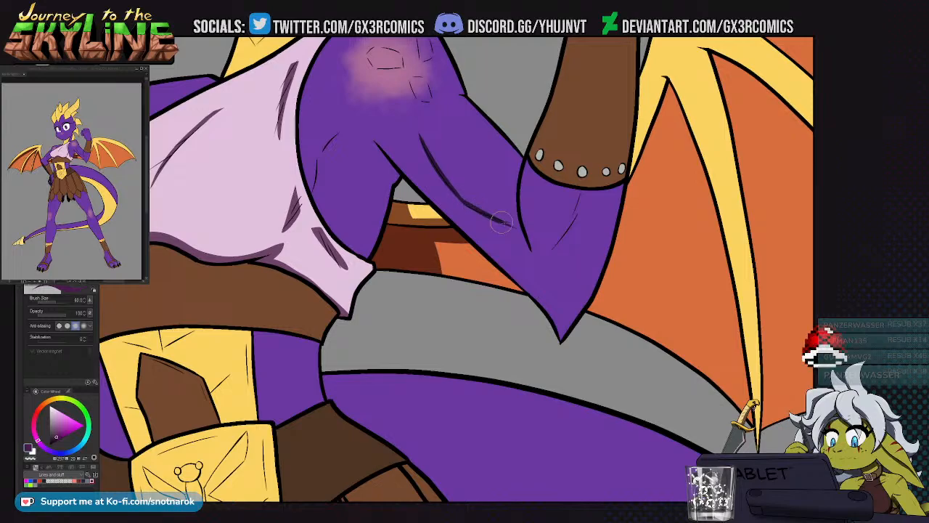
key("ctrl+z")
left_click_drag(464, 202, 528, 229)
key("ctrl+z")
left_click_drag(472, 206, 584, 272)
Select the brown waistband, midriff and small dark belt flap, and paint dark shadows down their side nearest the hip-resting arm
left_click_drag(488, 308, 628, 273)
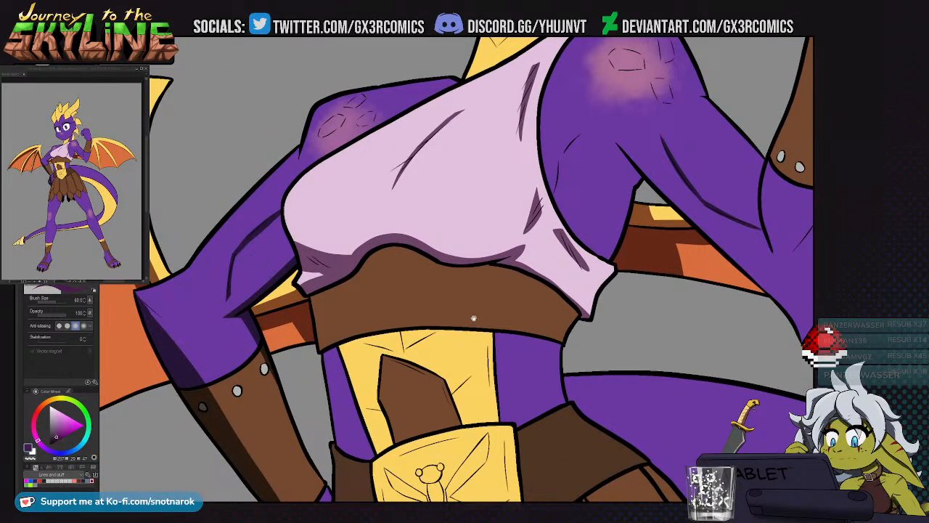
scroll(406, 315, "down", 5)
left_click_drag(493, 405, 427, 177)
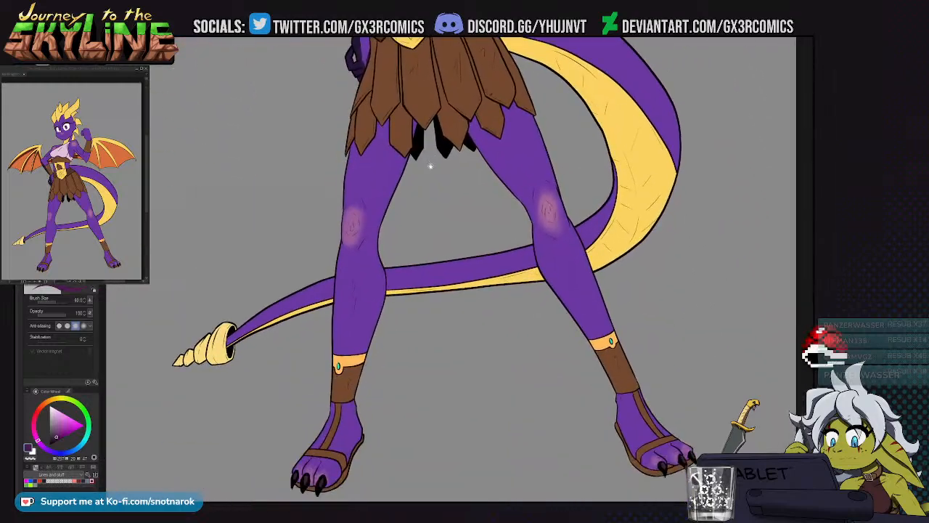
left_click_drag(423, 222, 413, 428)
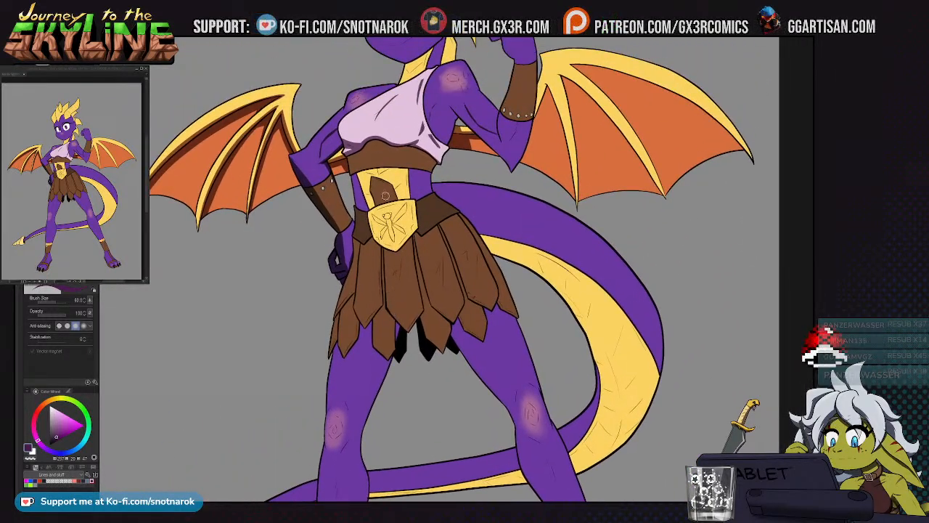
scroll(354, 170, "up", 5)
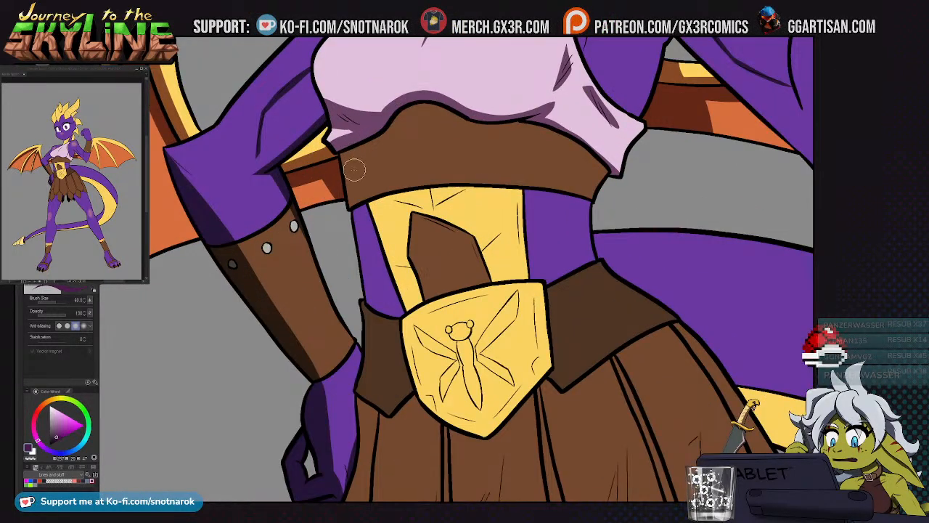
key("g")
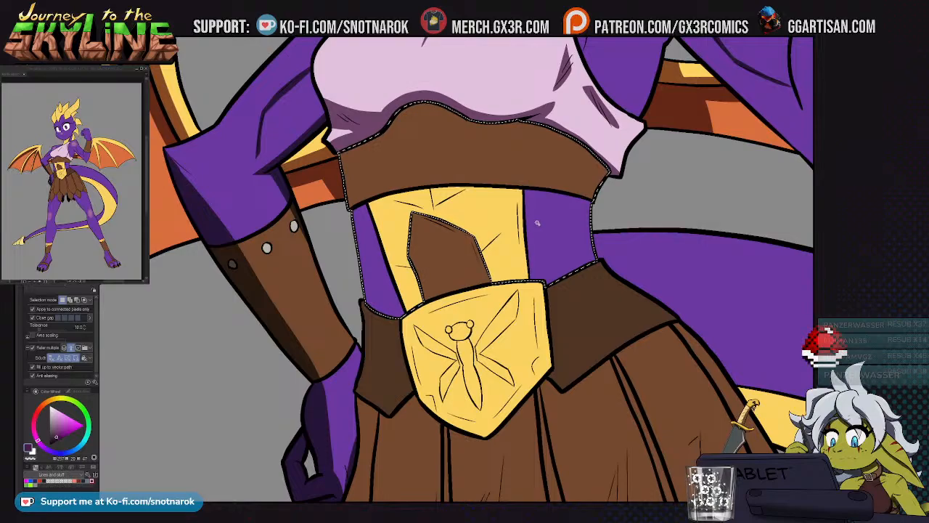
scroll(390, 274, "down", 3)
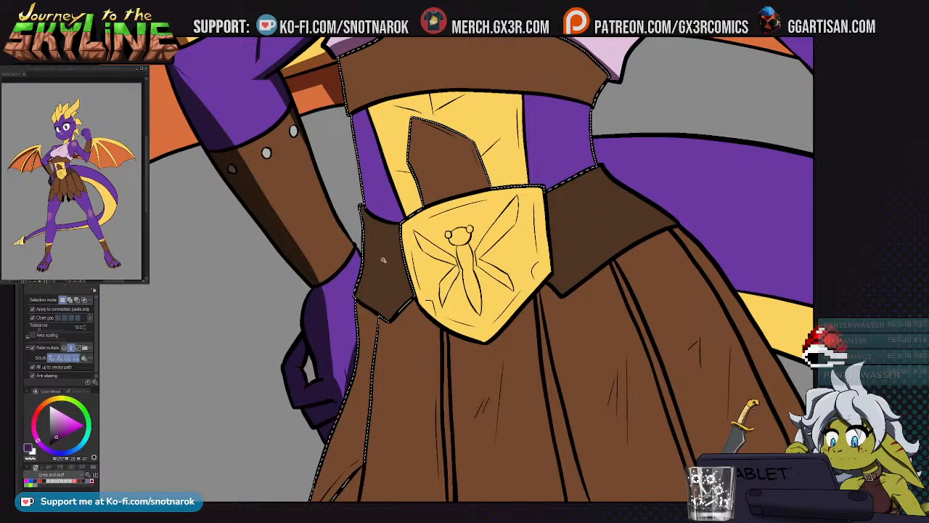
scroll(381, 272, "up", 2)
key("p")
left_click_drag(390, 295, 356, 360)
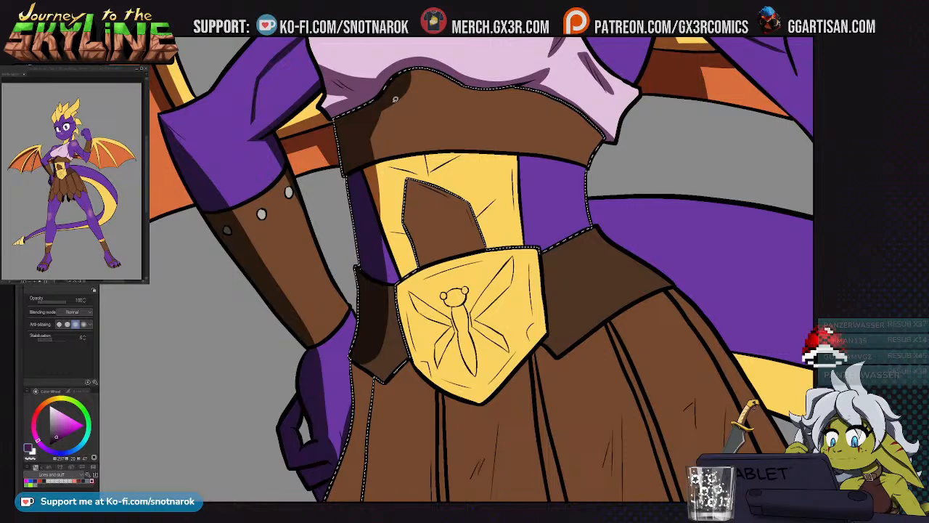
Clean up the waistband's shadow edge and continue the shading down the yellow belly, purple waist and dark belt flap
key("e")
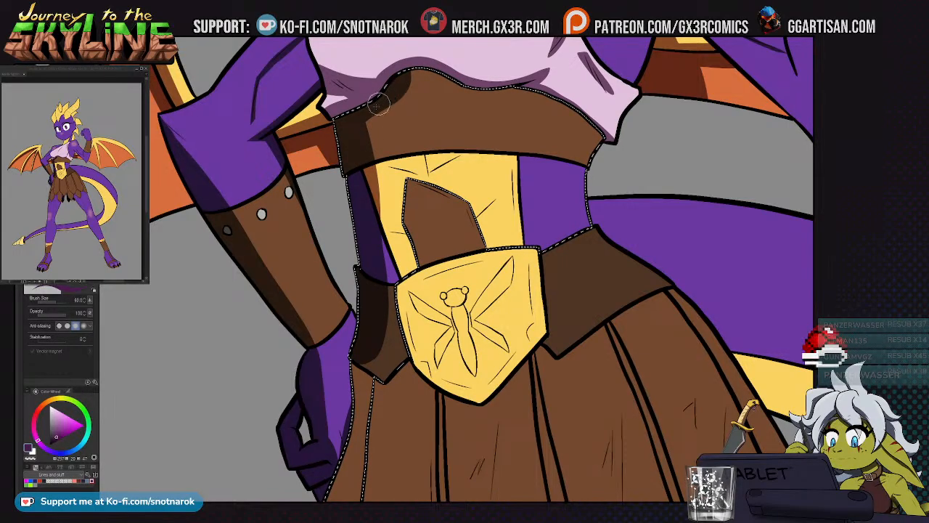
left_click_drag(392, 350, 351, 392)
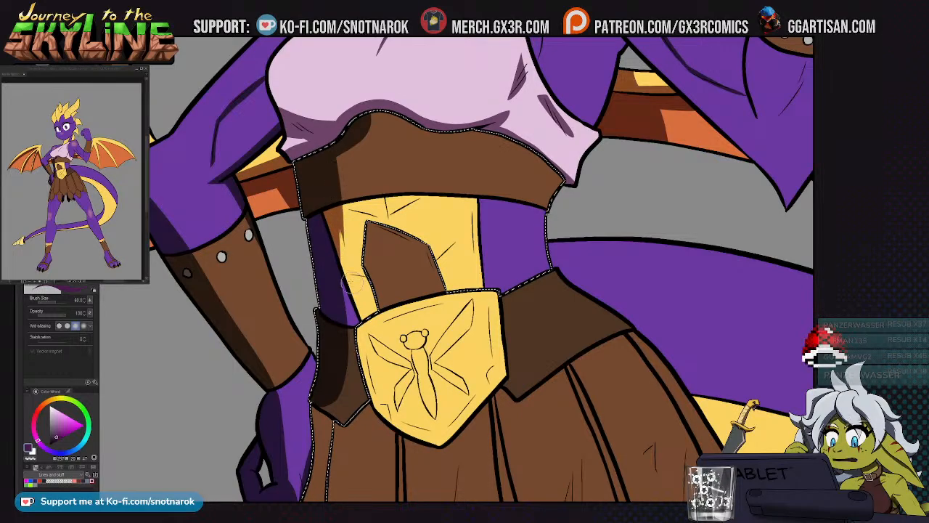
scroll(349, 340, "down", 2)
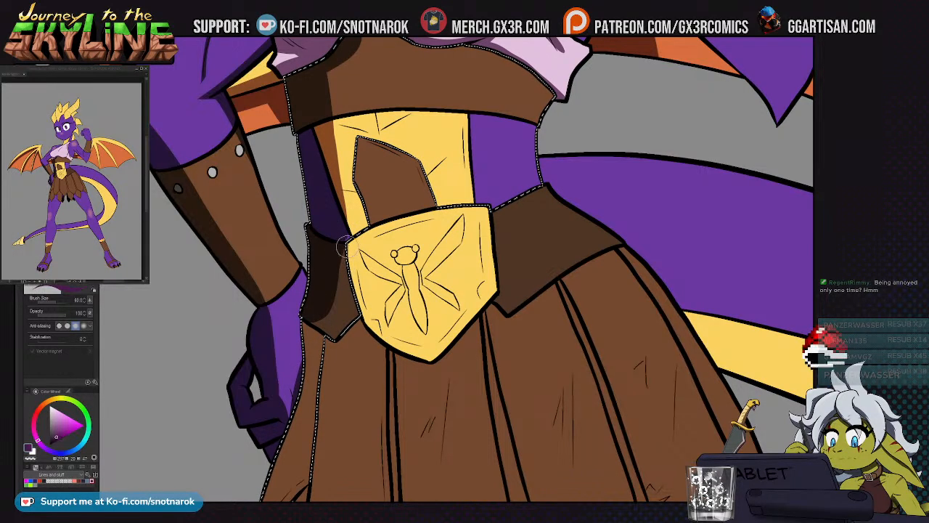
scroll(345, 272, "down", 2)
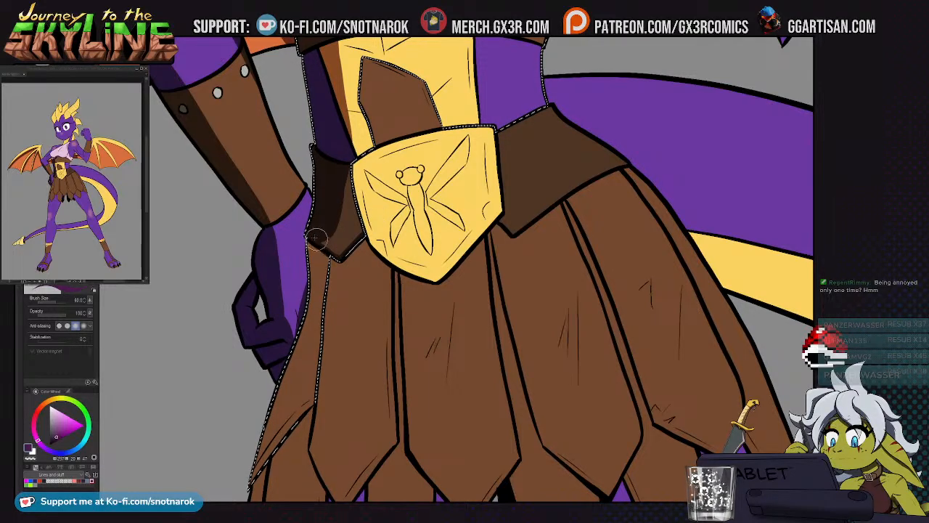
Select the narrow outer skirt strip beside the hip-resting hand and shade its outer edge and lower end
scroll(331, 219, "down", 2)
key("w")
left_click(333, 185)
key("p")
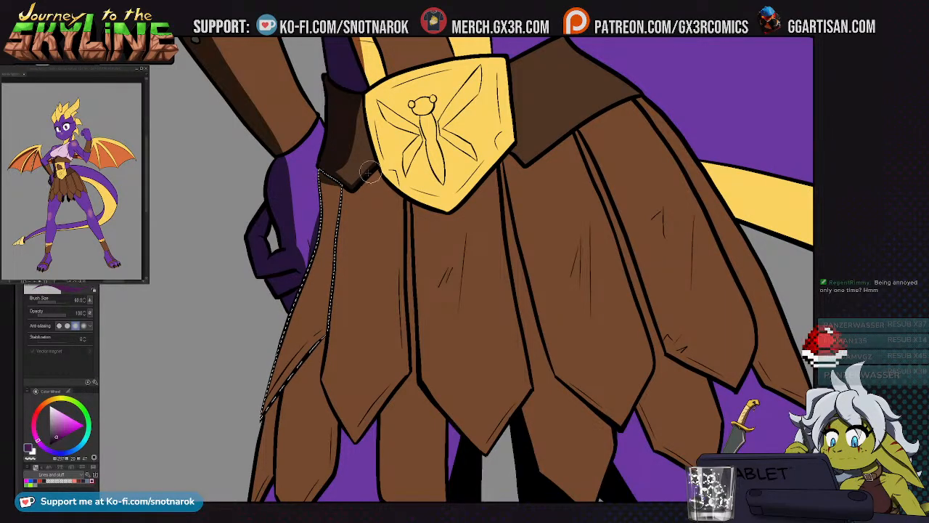
scroll(372, 169, "down", 2)
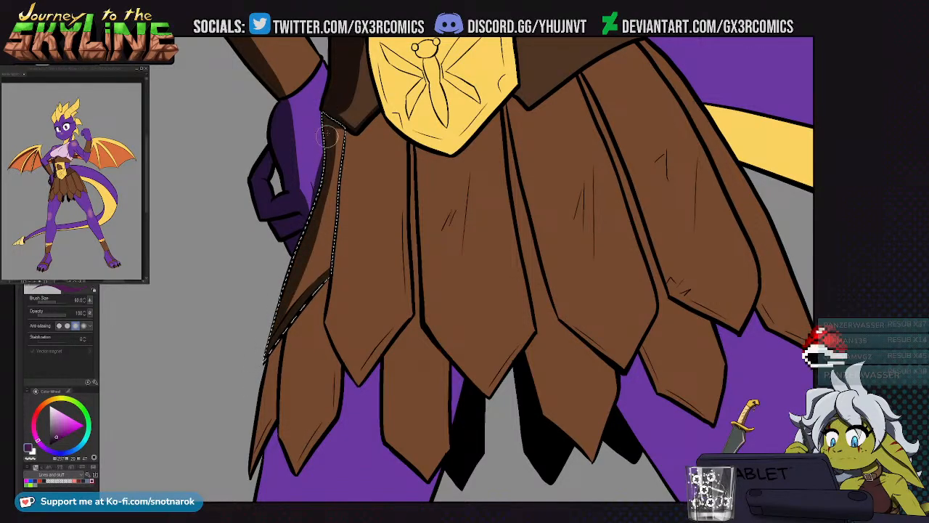
Select the lower skirt strips below the hip-resting hand and shade their outer sides dark
left_click_drag(351, 411, 303, 280)
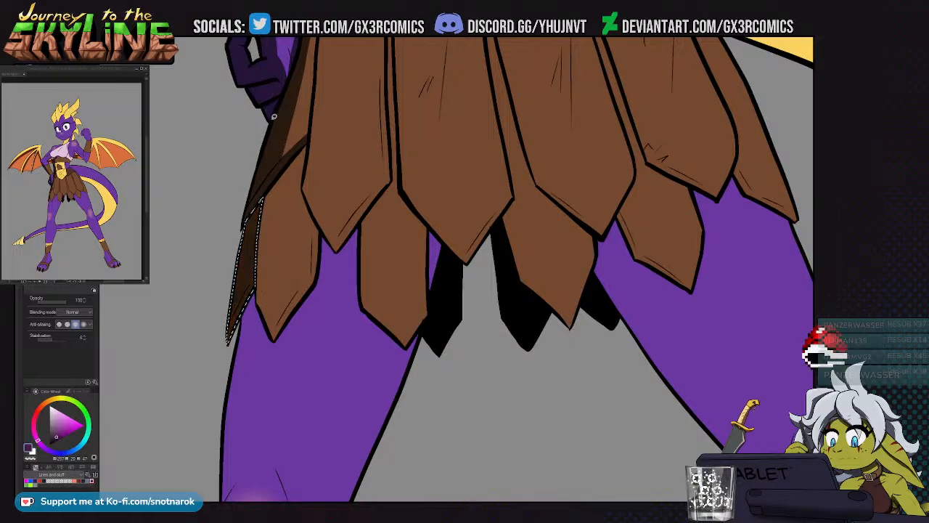
key("w")
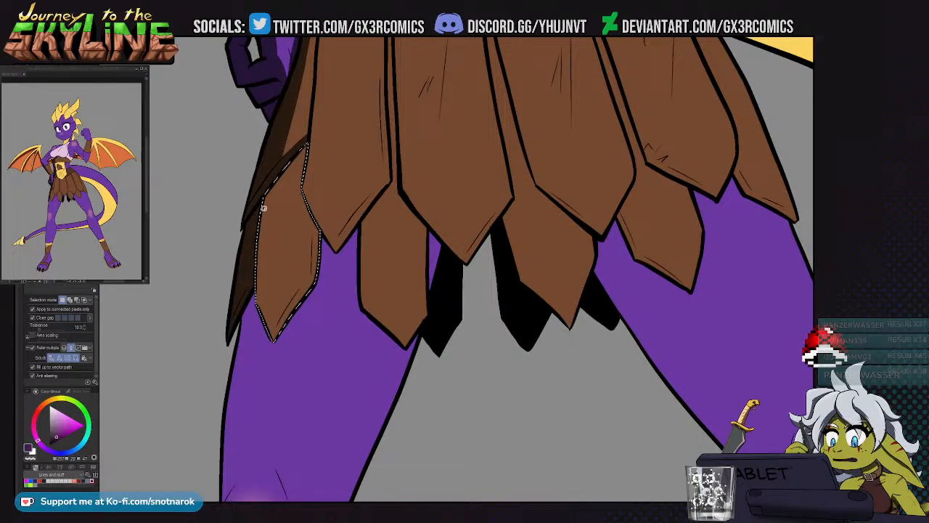
key("u")
mouse_move(298, 142)
left_mouse_down()
mouse_move(290, 353)
mouse_move(300, 137)
left_mouse_up()
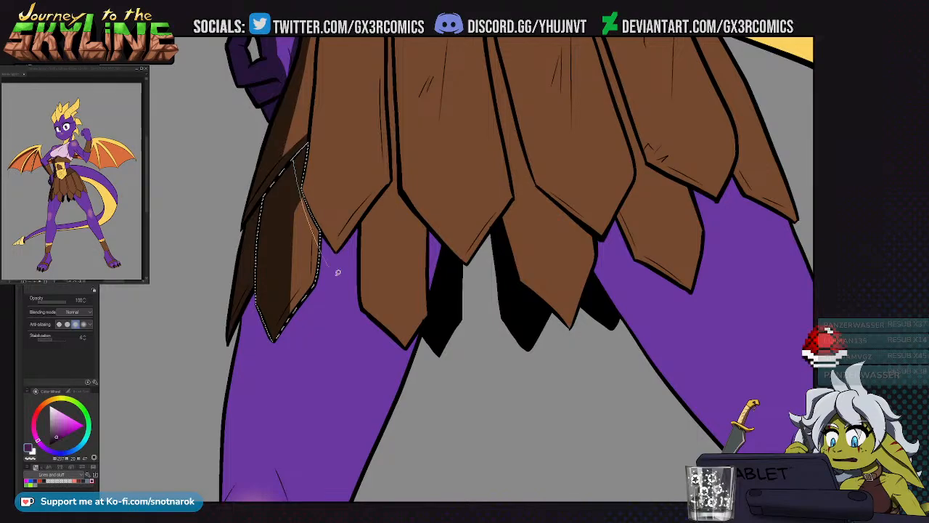
Select the leg below the hip-resting hand and shade its outer edge from the thigh past the knee to the ankle cuff
scroll(277, 329, "down", 5)
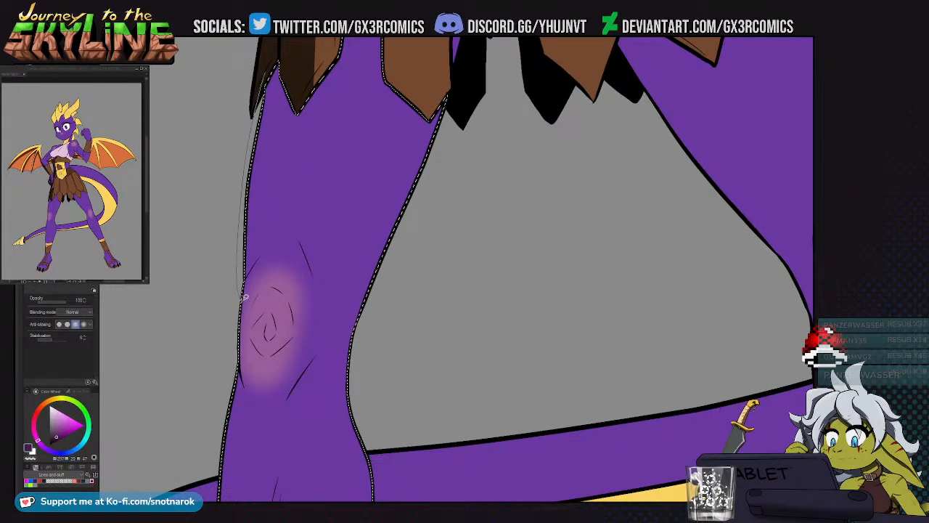
scroll(284, 186, "down", 2)
mouse_move(262, 180)
left_mouse_down()
mouse_move(270, 202)
mouse_move(260, 204)
mouse_move(260, 181)
mouse_move(257, 307)
mouse_move(261, 246)
left_mouse_up()
left_click_drag(285, 166, 286, 167)
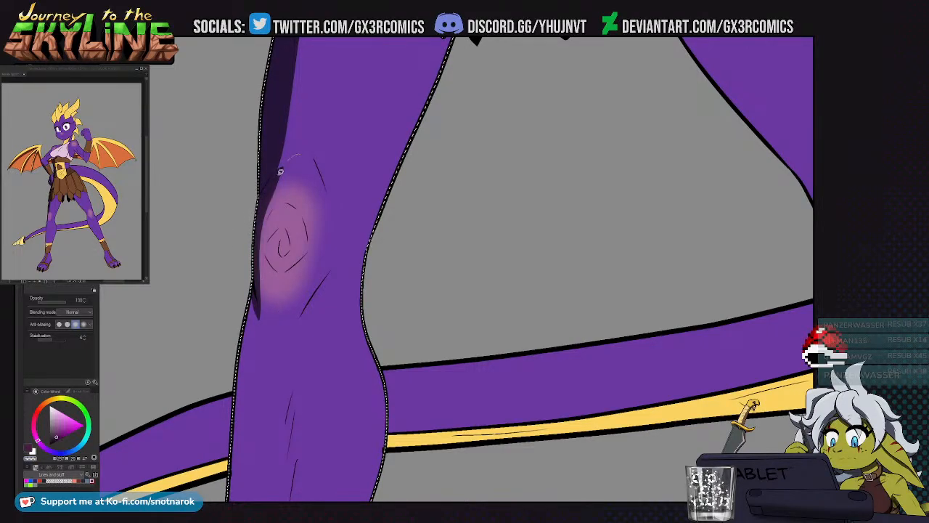
left_click_drag(254, 289, 267, 333)
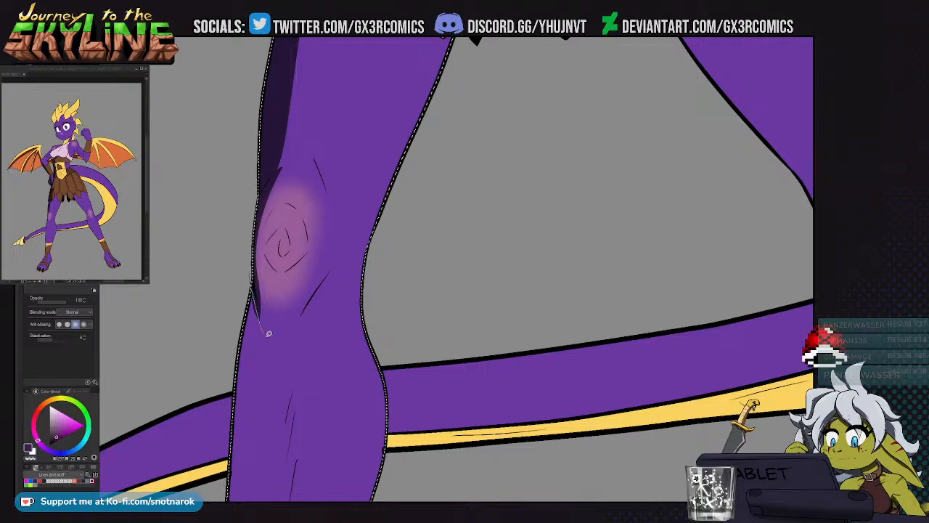
key("ctrl+z")
scroll(297, 211, "down", 5)
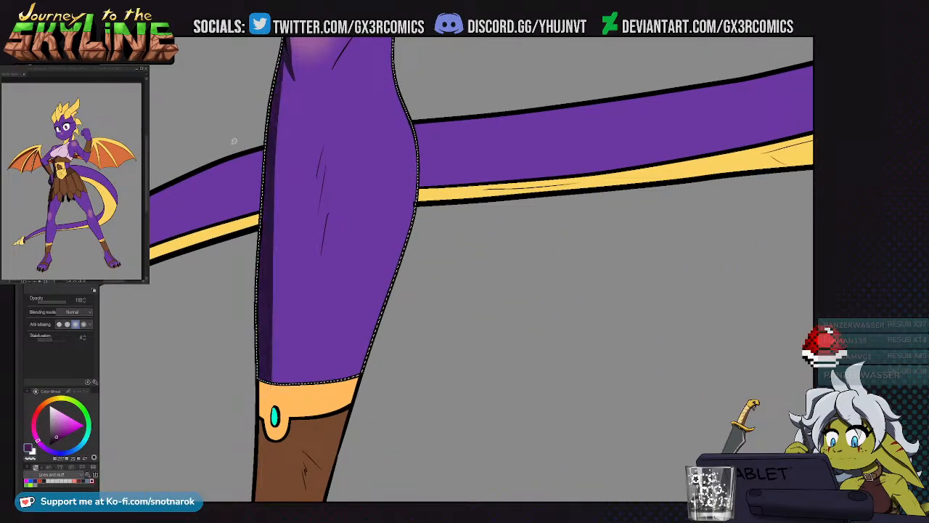
Refine the shadow edge just below the knee and paint a dark muscle crease down the middle of the calf
scroll(270, 213, "up", 1)
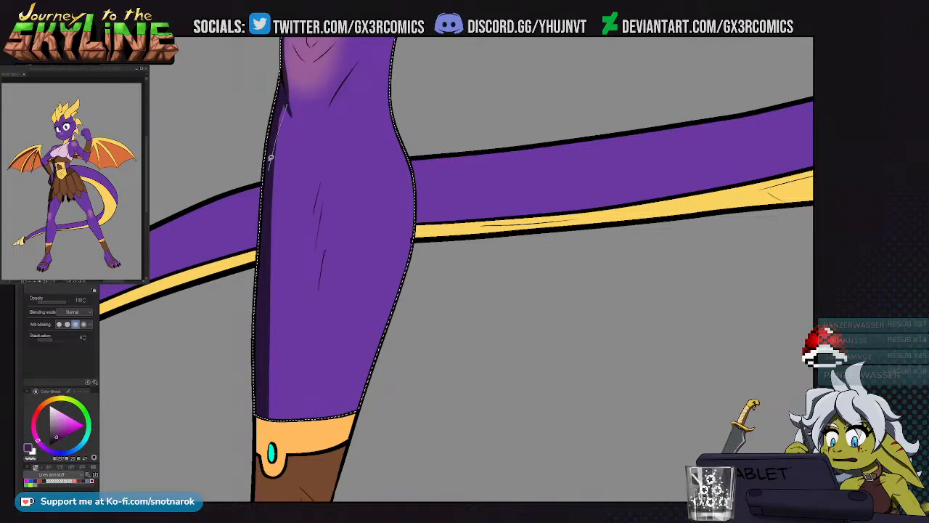
mouse_move(288, 107)
left_mouse_down()
mouse_move(263, 200)
mouse_move(282, 125)
left_mouse_up()
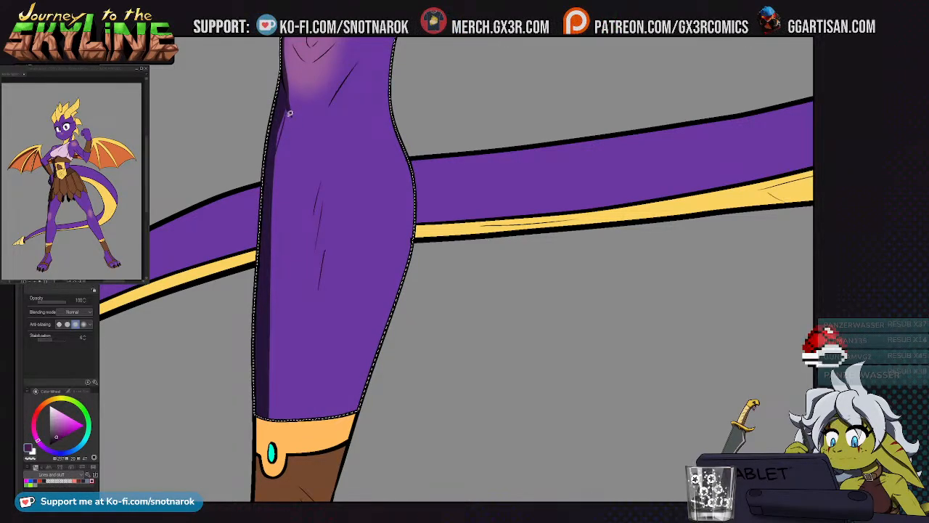
key("b")
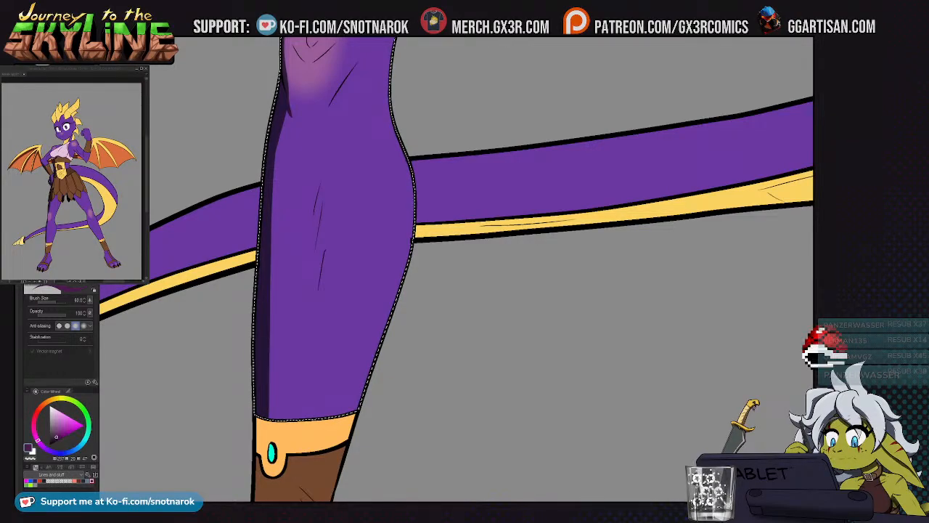
left_click_drag(359, 239, 370, 187)
left_click_drag(329, 127, 330, 223)
key("ctrl+z")
left_click_drag(332, 111, 330, 235)
Select the largest segment of the spiral tail tip and shade its lower side with an angular dark shadow
left_click_drag(277, 287, 563, 183)
left_click_drag(359, 268, 506, 215)
key("w")
left_click(330, 218)
key("p")
left_click_drag(313, 204, 363, 241)
left_click_drag(322, 237, 394, 198)
key("ctrl+z")
left_click_drag(324, 233, 390, 192)
mouse_move(363, 220)
left_mouse_down()
mouse_move(346, 240)
mouse_move(384, 230)
mouse_move(328, 226)
mouse_move(392, 193)
mouse_move(376, 205)
mouse_move(382, 225)
left_mouse_up()
Select the second-largest tail-tip segment and shade its lower outer edge
key("w")
left_click(293, 181)
key("p")
mouse_move(281, 191)
left_mouse_down()
mouse_move(290, 238)
mouse_move(290, 180)
mouse_move(288, 203)
left_mouse_up()
key("c")
key("c")
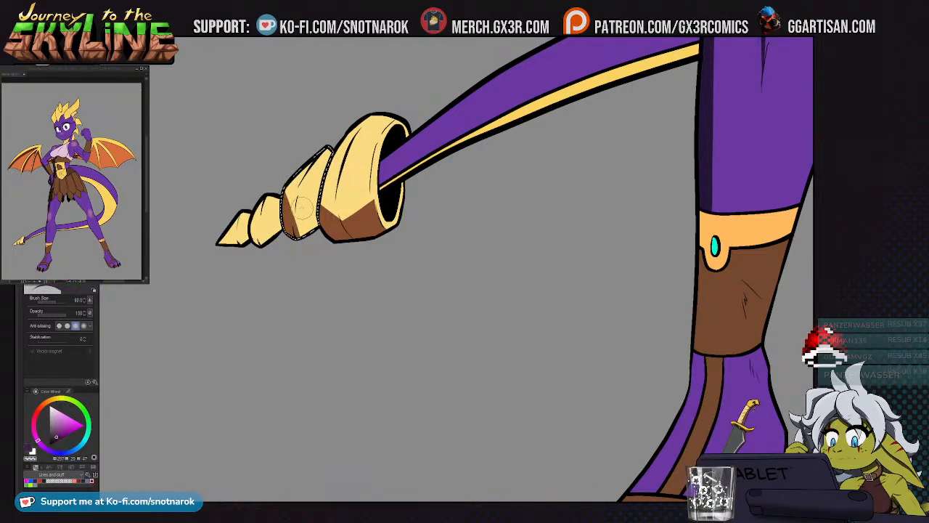
Shade the outer and lower sides of the two smallest tail-tip segments, selecting each one before painting
left_click(259, 207)
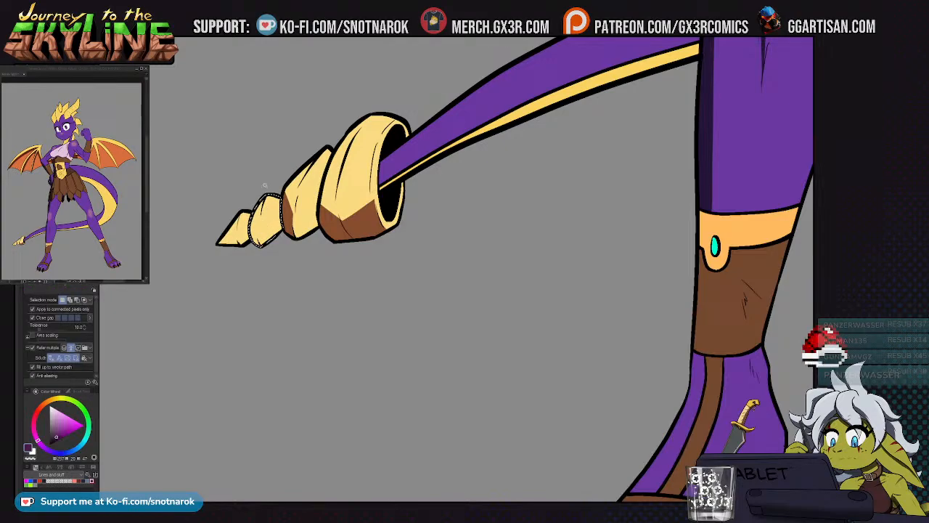
left_click_drag(257, 239, 265, 218)
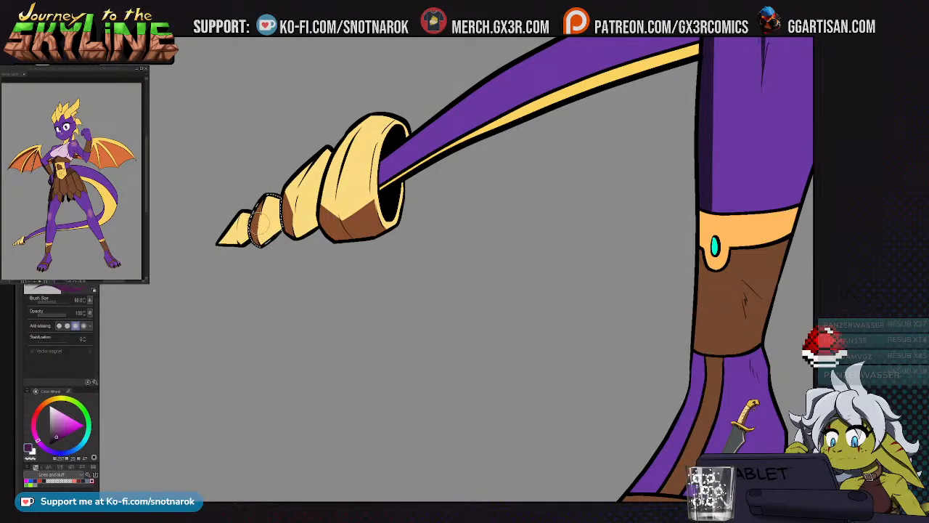
left_click(225, 232)
left_click_drag(221, 231, 247, 240)
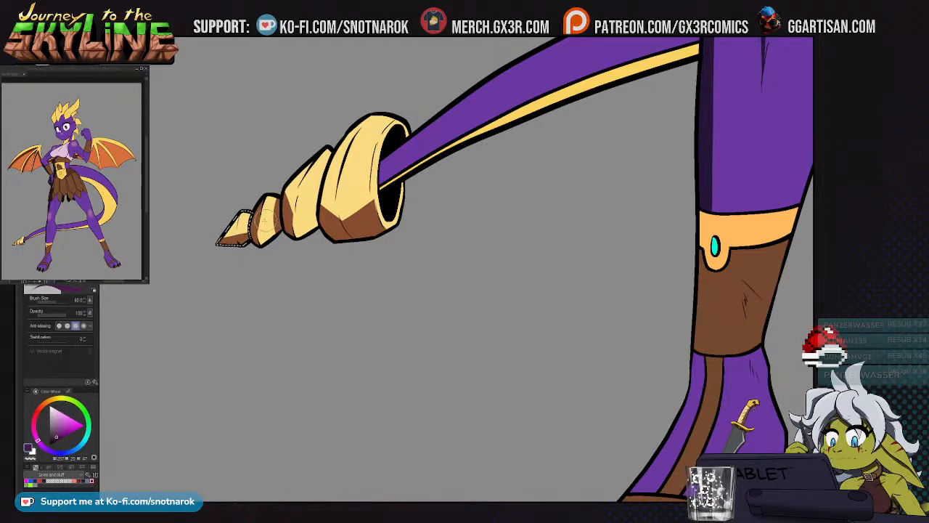
Extend the shadows of the second and third tail-tip segments along the edges facing the larger segments
key("ctrl+d")
key("w")
left_click(302, 206)
key("b")
left_click_drag(323, 159, 314, 232)
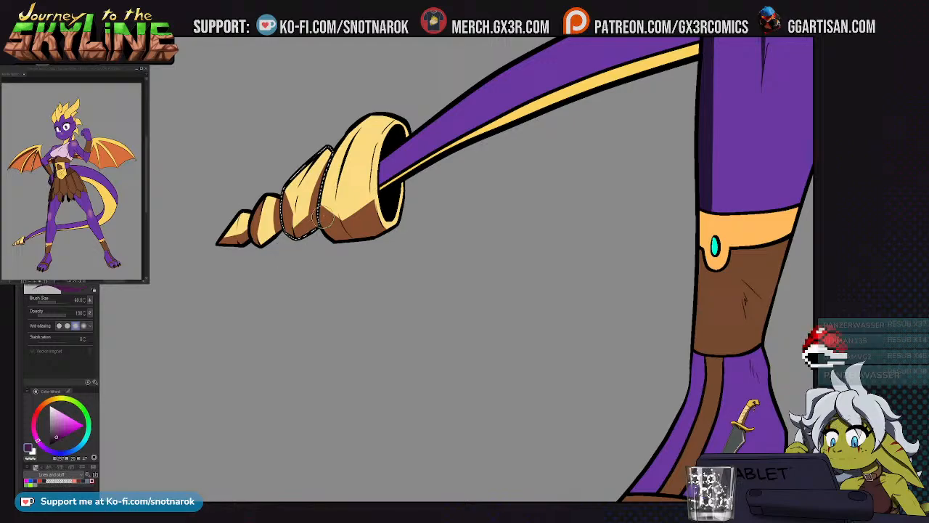
key("w")
left_click(265, 229)
key("b")
mouse_move(270, 238)
left_mouse_down()
mouse_move(281, 224)
mouse_move(266, 236)
left_mouse_up()
mouse_move(284, 203)
left_mouse_down()
mouse_move(267, 227)
mouse_move(273, 220)
left_mouse_up()
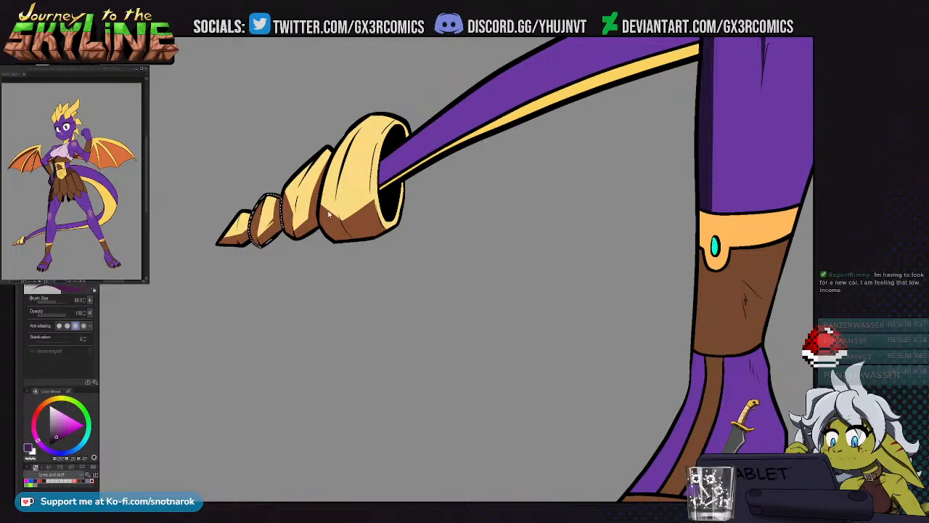
Select the largest tail-tip segment and add a slanted streak to the upper edge of its shadow
left_click_drag(320, 239, 315, 264)
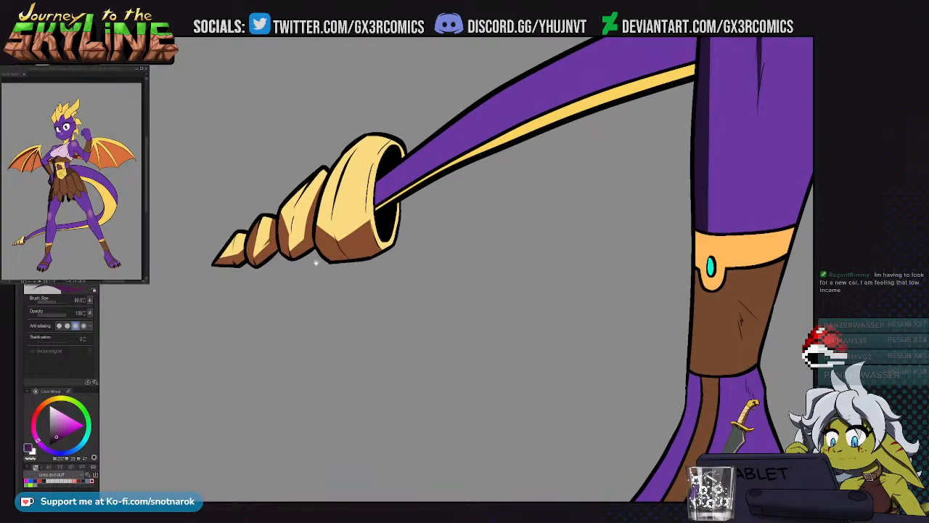
key("w")
left_click(359, 222)
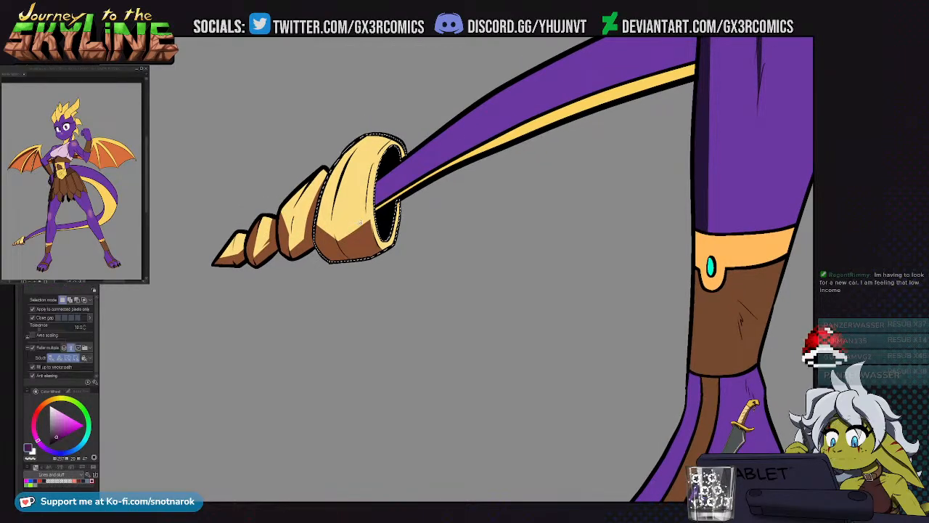
key("b")
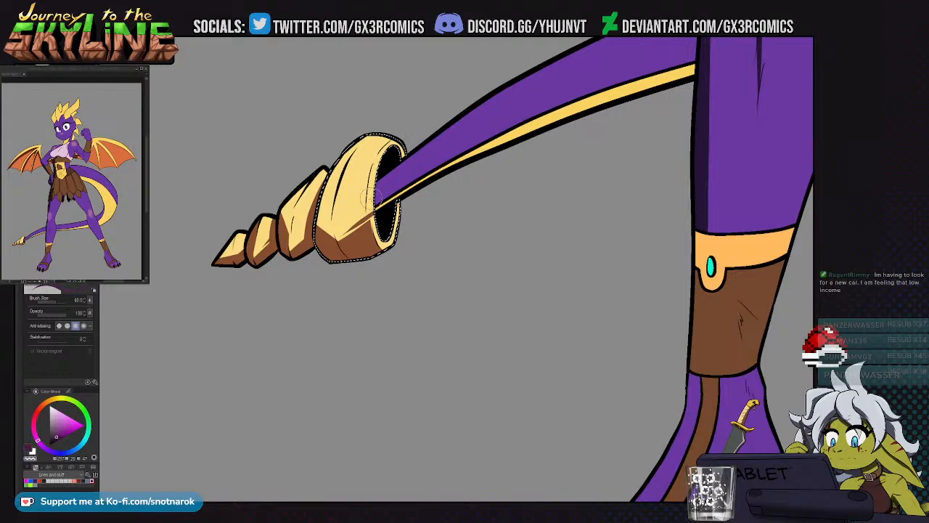
key("c")
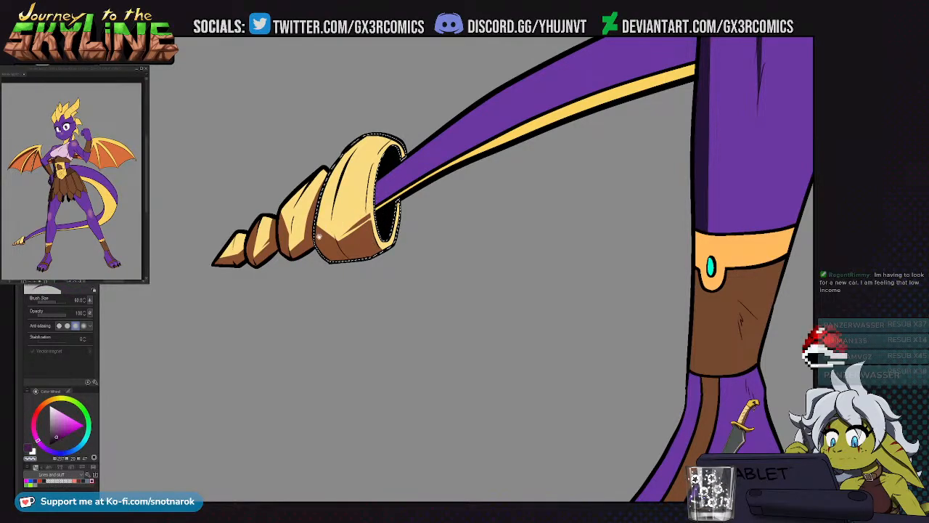
left_click_drag(379, 216, 394, 198)
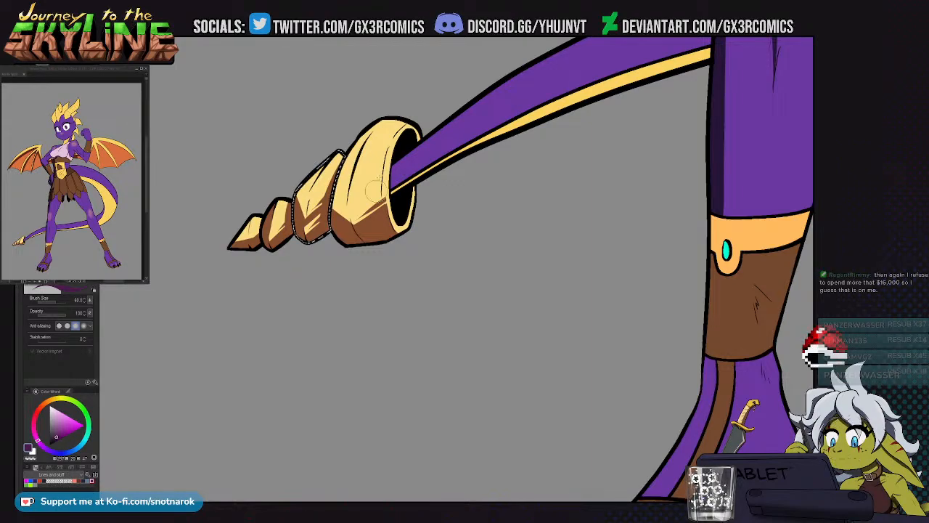
Add streaked shadow details to the two smallest tail-tip segments and reselect the largest segment
left_click(272, 231)
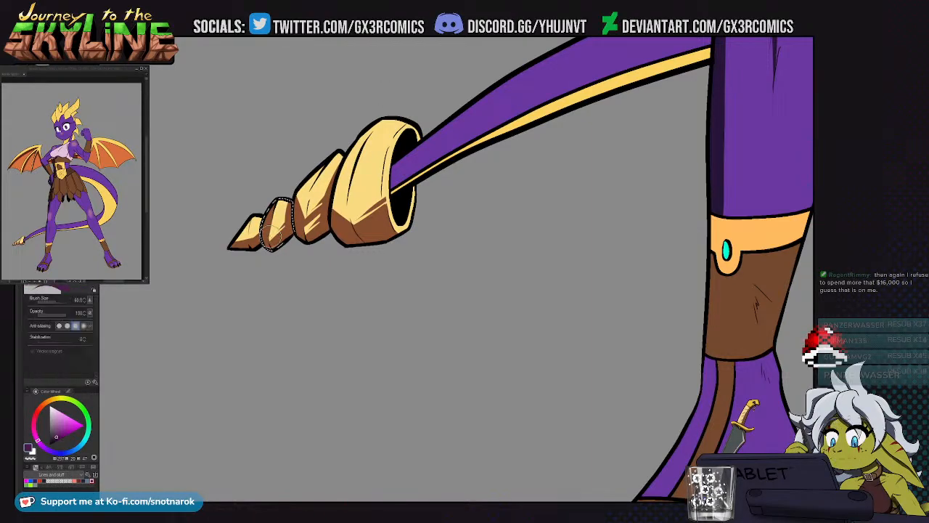
mouse_move(287, 217)
left_mouse_down()
mouse_move(263, 246)
mouse_move(288, 214)
left_mouse_up()
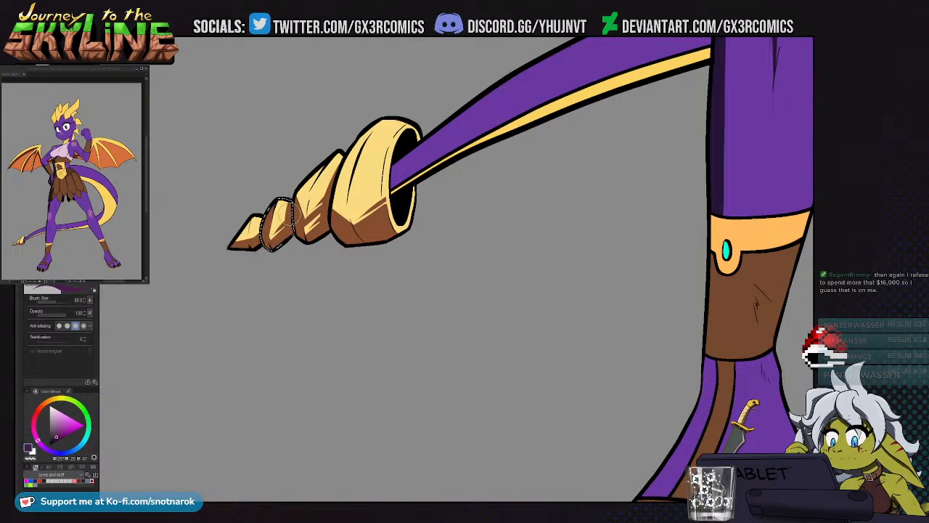
key("w")
left_click(253, 232)
key("p")
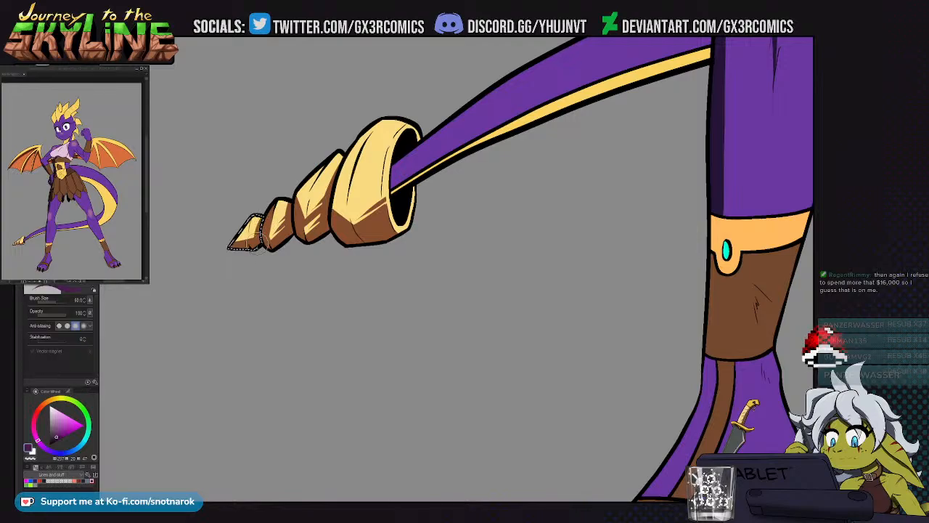
left_click_drag(255, 224, 239, 248)
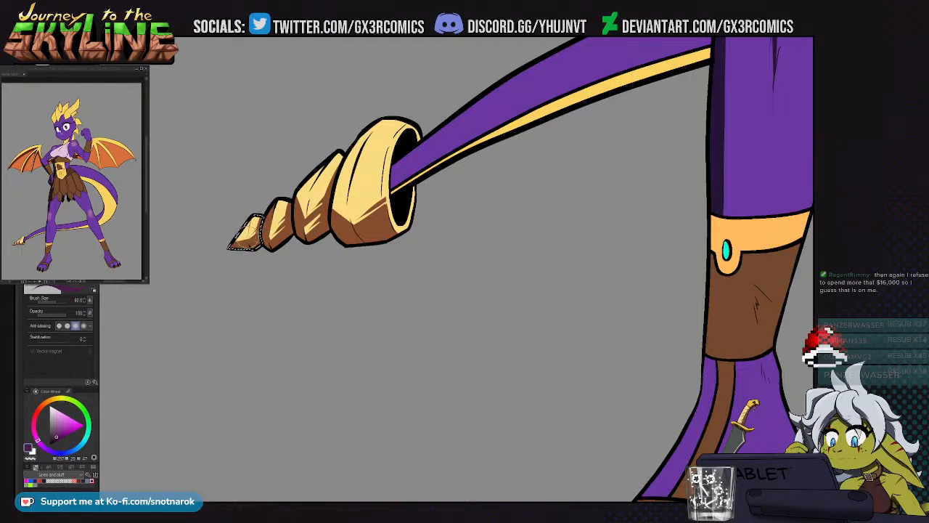
left_click(347, 187)
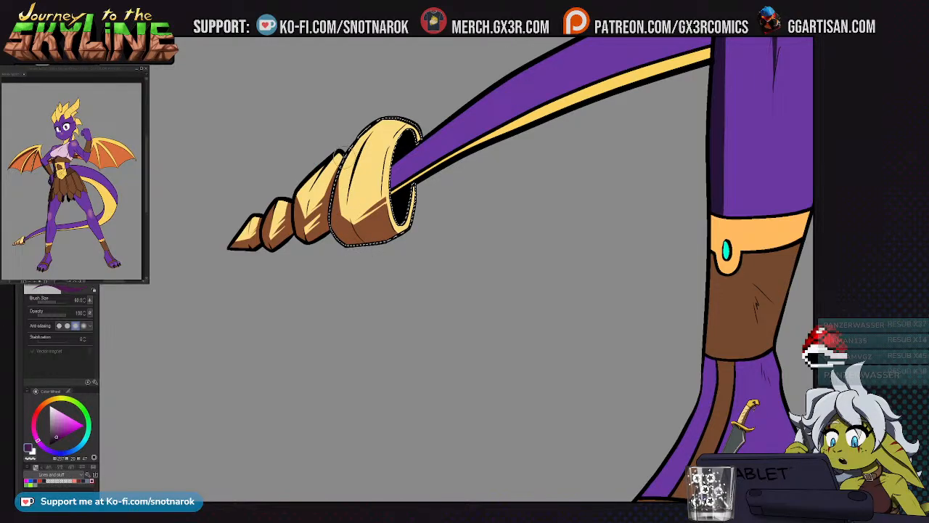
Select the thin tail section beside the tip and shade its yellow underside, ringed end and lower purple edge
left_click_drag(381, 302, 313, 307)
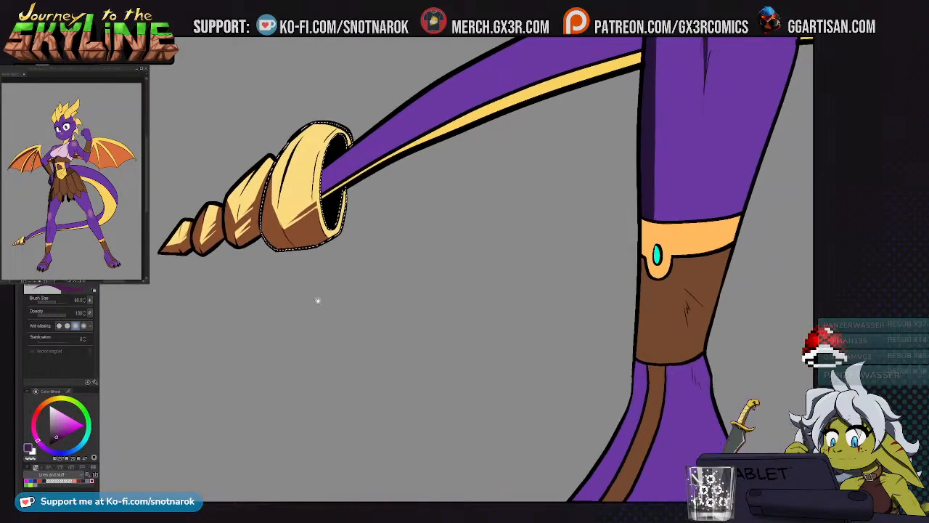
left_click_drag(478, 178, 386, 242)
key("w")
left_click(245, 249)
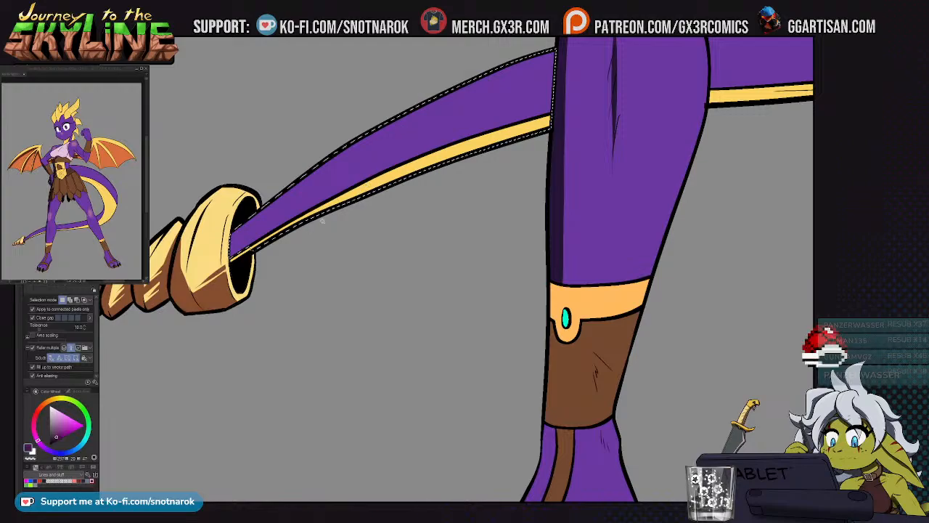
key("b")
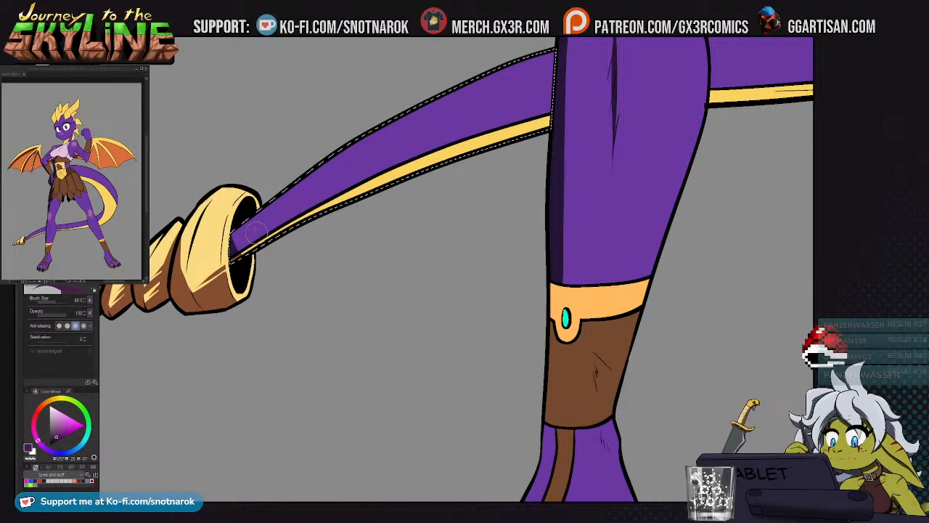
left_click_drag(247, 251, 537, 120)
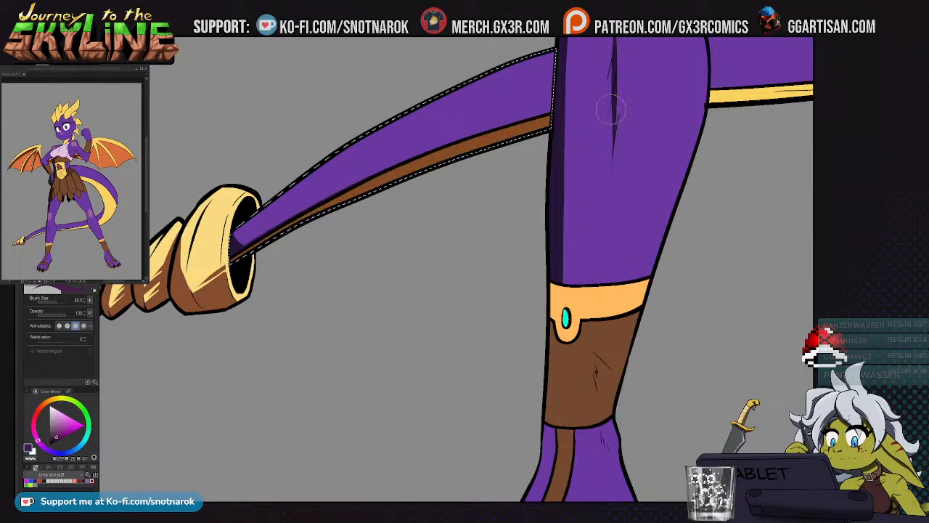
left_click_drag(243, 254, 537, 116)
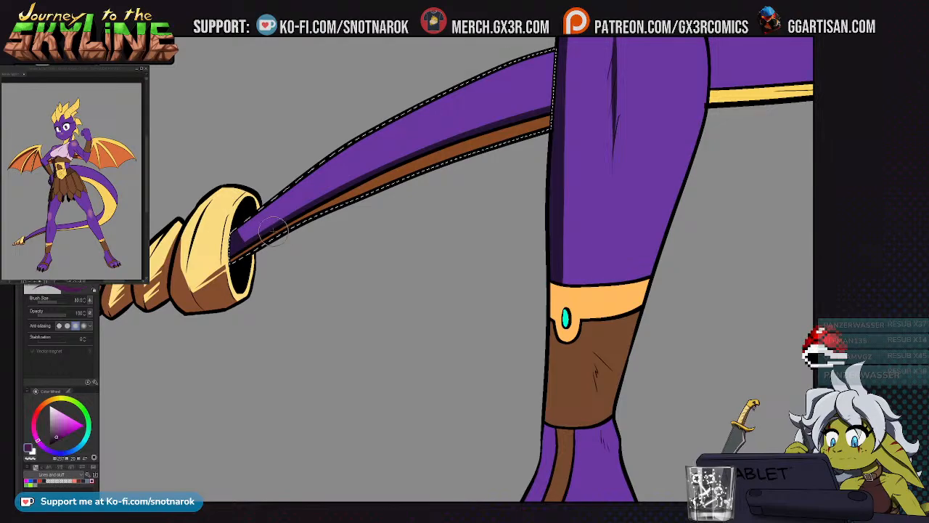
Select the tail section between the legs and increase the brush size to 170
left_click_drag(667, 152, 437, 220)
left_click(437, 220)
scroll(415, 276, "down", 2)
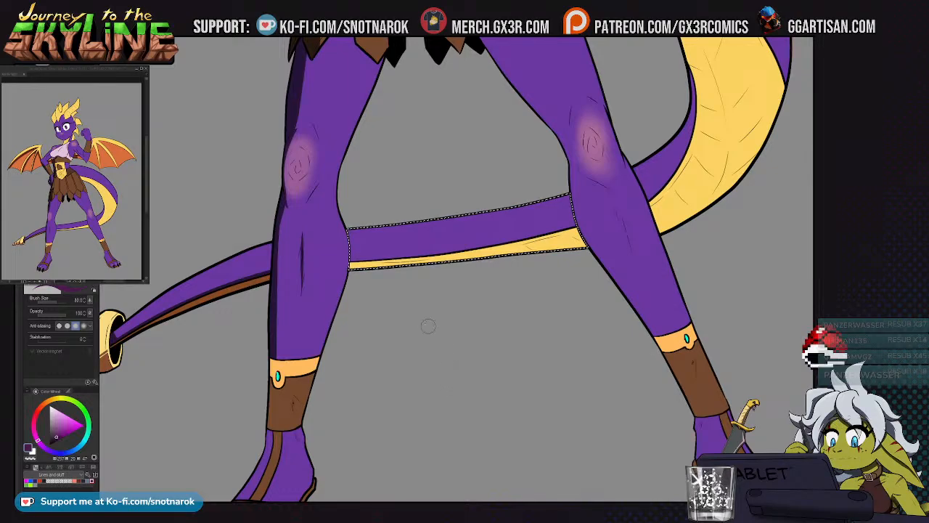
key("bracketright")
key("bracketright")
key("bracketright")
key("bracketright")
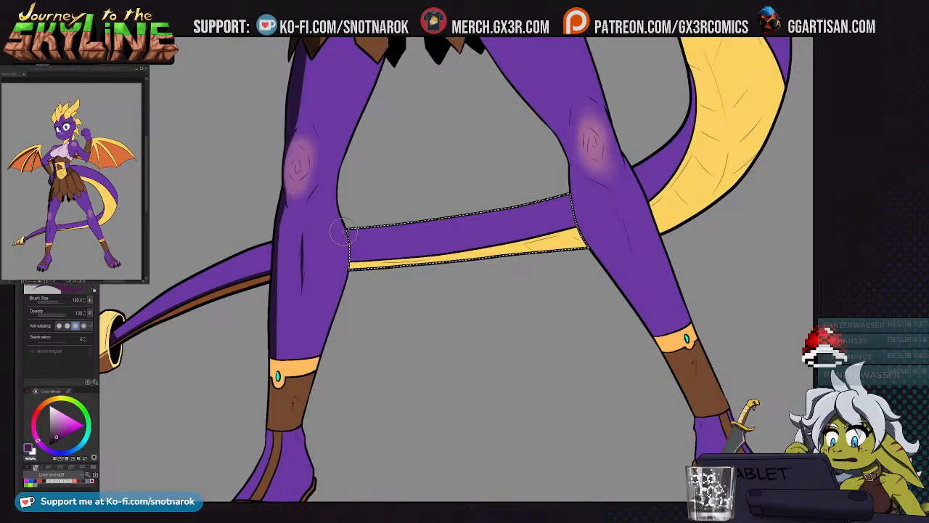
left_click_drag(393, 307, 460, 249)
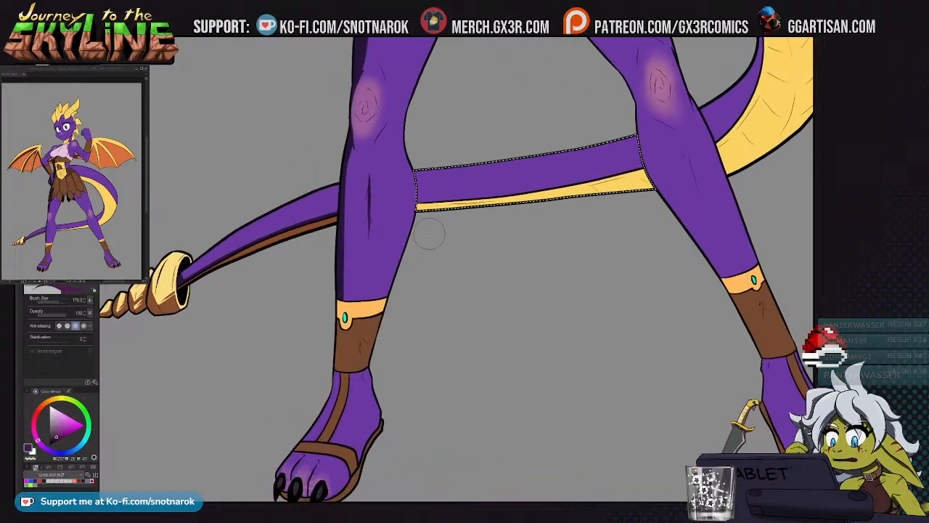
Select the thin outer tail section and airbrush a soft shadow where it passes behind the leg
key("w")
left_click(329, 204)
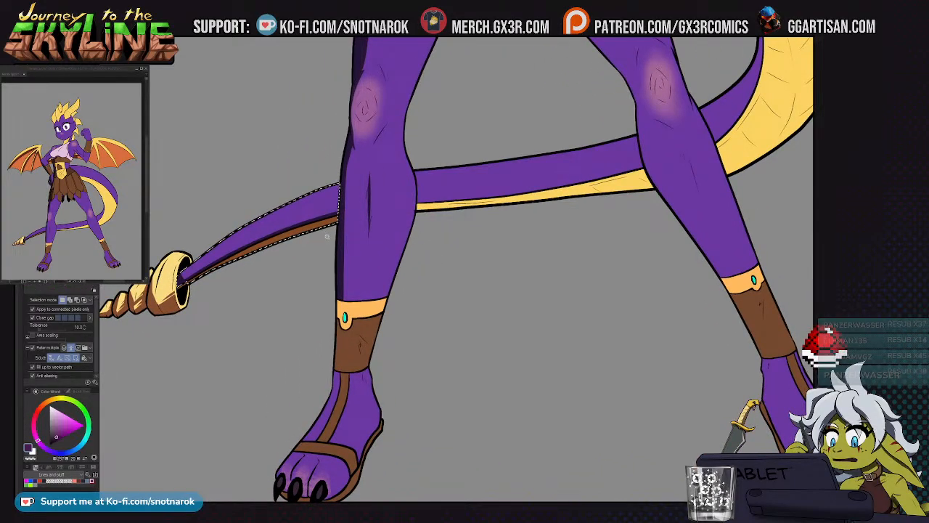
key("b")
key("bracketright")
key("bracketright")
key("bracketright")
left_click_drag(339, 202, 327, 179)
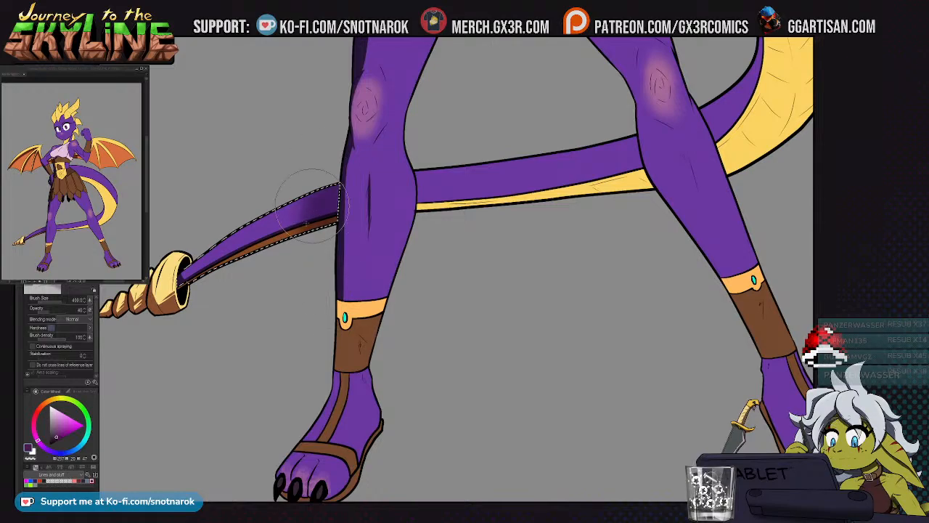
Select the tail section between the legs and airbrush a soft shadow where it meets the far leg
scroll(410, 236, "right", 1)
scroll(410, 236, "right", 1)
key("w")
left_click(418, 206)
key("b")
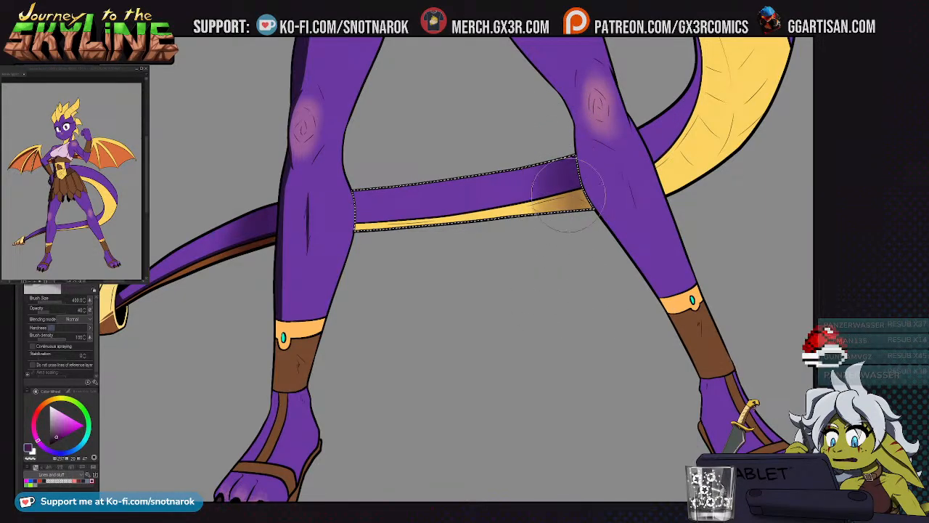
mouse_move(566, 175)
left_mouse_down()
mouse_move(530, 178)
mouse_move(560, 176)
left_mouse_up()
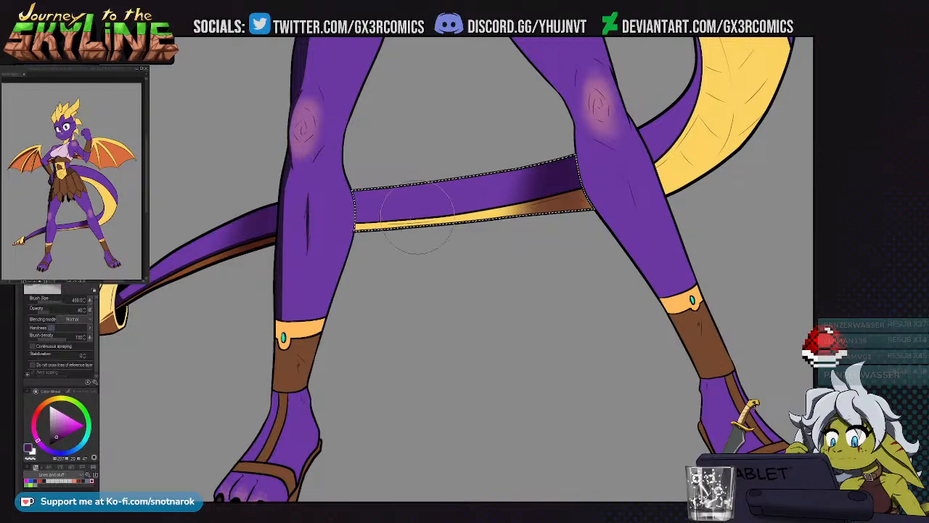
Shade the yellow underside and lower purple edge of the tail section between the legs
key("p")
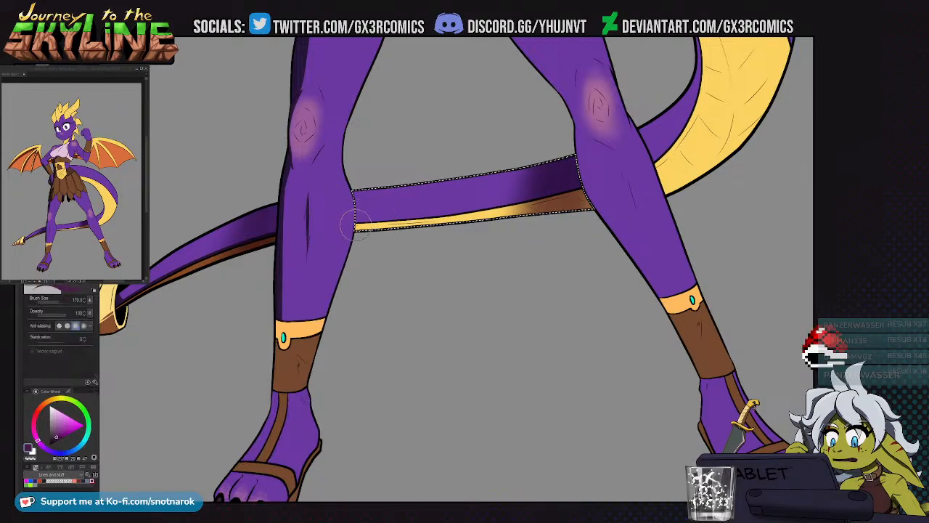
mouse_move(316, 227)
left_mouse_down()
mouse_move(420, 220)
mouse_move(656, 170)
left_mouse_up()
key("ctrl+z")
left_click_drag(325, 225, 684, 181)
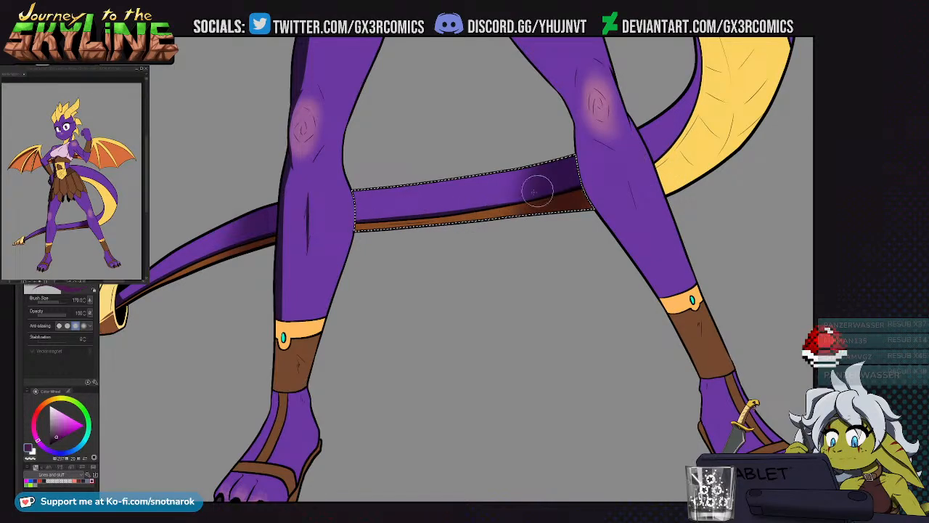
Select the purple and yellow parts of the large tail curve and shade the lower end of its yellow underside beside the leg
left_click_drag(585, 203, 301, 325)
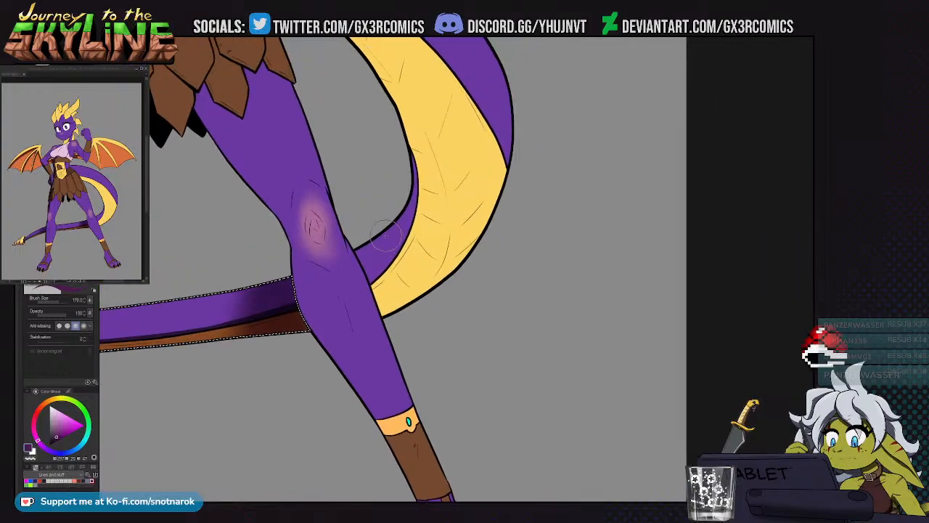
key("w")
left_click(392, 250)
left_click(396, 273, "shift")
key("b")
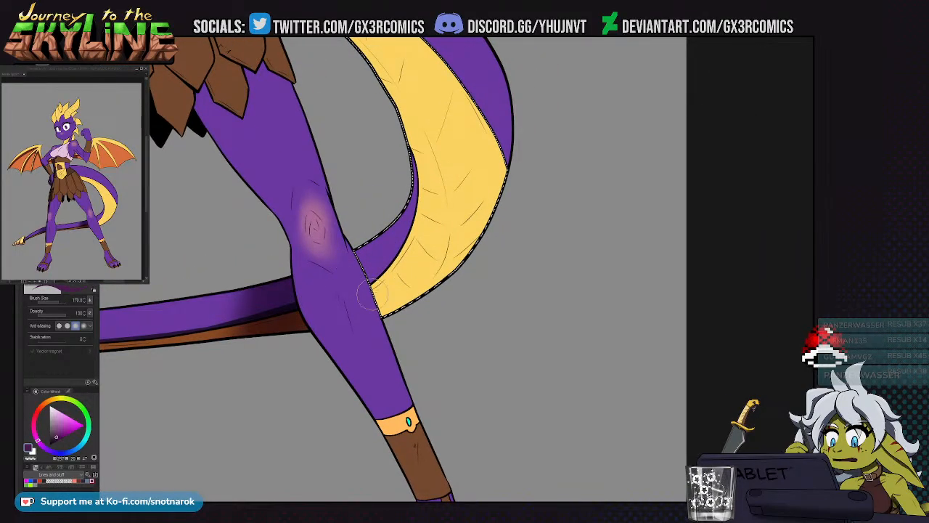
mouse_move(345, 297)
left_mouse_down()
mouse_move(518, 255)
mouse_move(473, 266)
left_mouse_up()
key("ctrl+z")
key("ctrl+z")
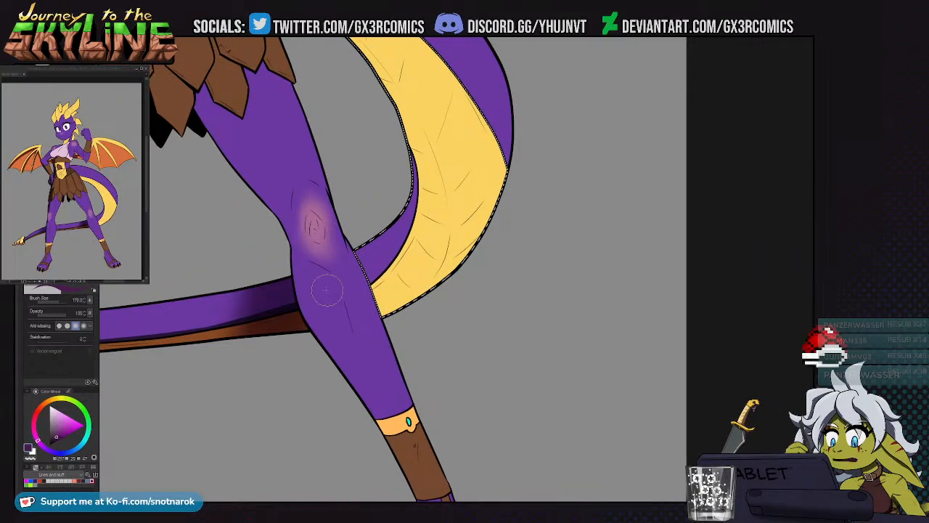
left_click_drag(331, 293, 453, 279)
left_click_drag(355, 312, 418, 293)
left_click_drag(332, 285, 494, 254)
key("ctrl+z")
left_click_drag(332, 284, 493, 254)
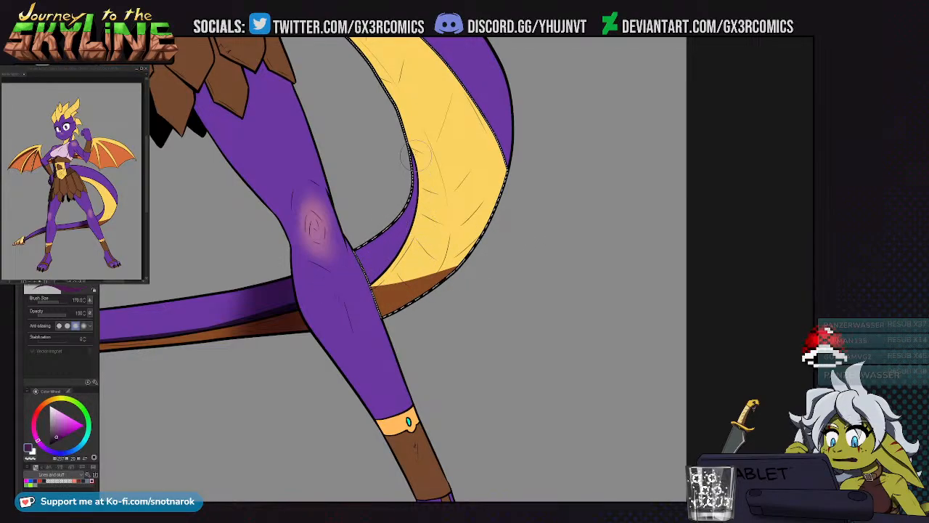
Shade the inner edge of the large tail curve across purple and yellow, blend it into the lower shadow, and clear the selection
mouse_move(402, 129)
left_mouse_down()
mouse_move(404, 232)
mouse_move(348, 310)
left_mouse_up()
key("ctrl+z")
left_click_drag(393, 120, 338, 329)
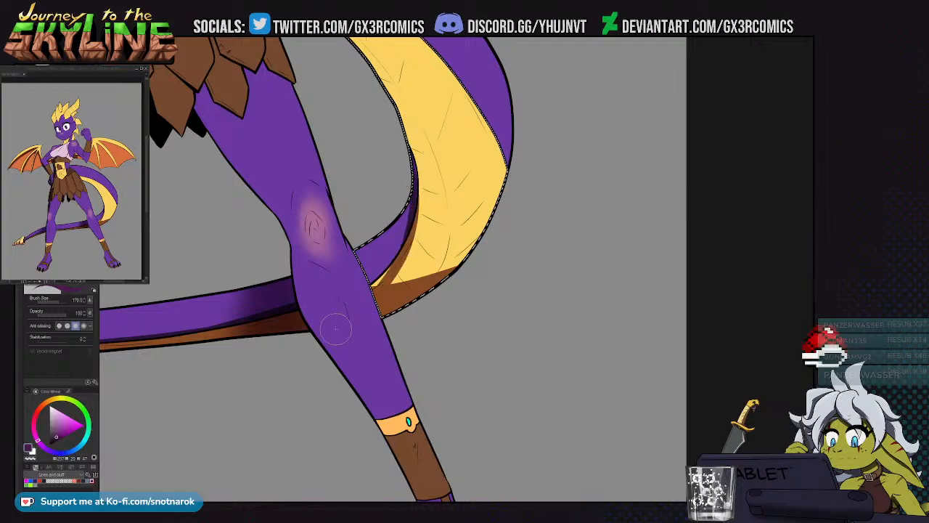
left_click_drag(419, 189, 410, 250)
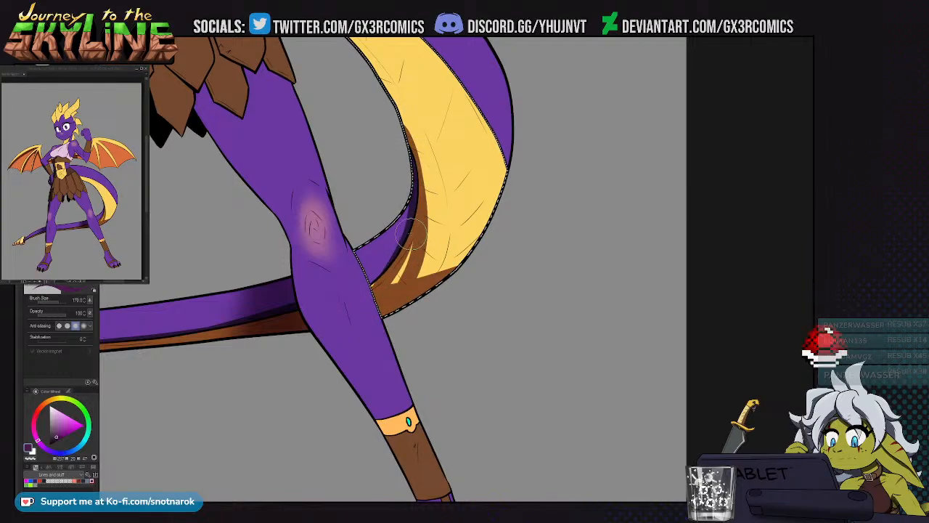
mouse_move(398, 120)
left_mouse_down()
mouse_move(421, 247)
mouse_move(401, 247)
mouse_move(407, 270)
left_mouse_up()
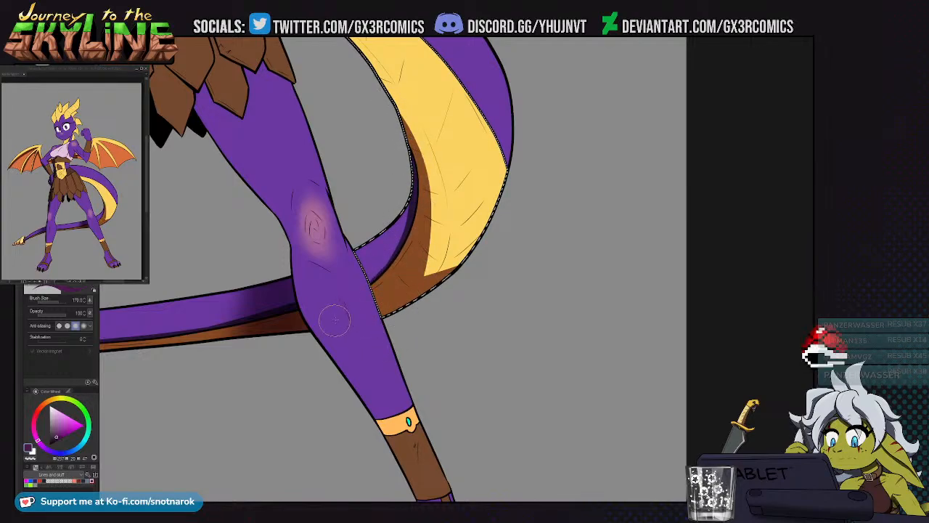
left_click_drag(399, 121, 416, 312)
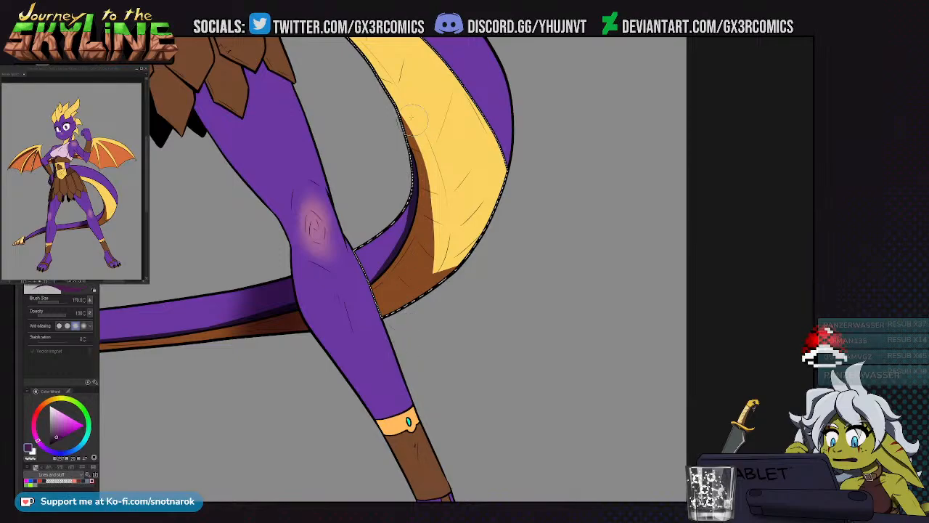
left_click_drag(428, 237, 422, 290)
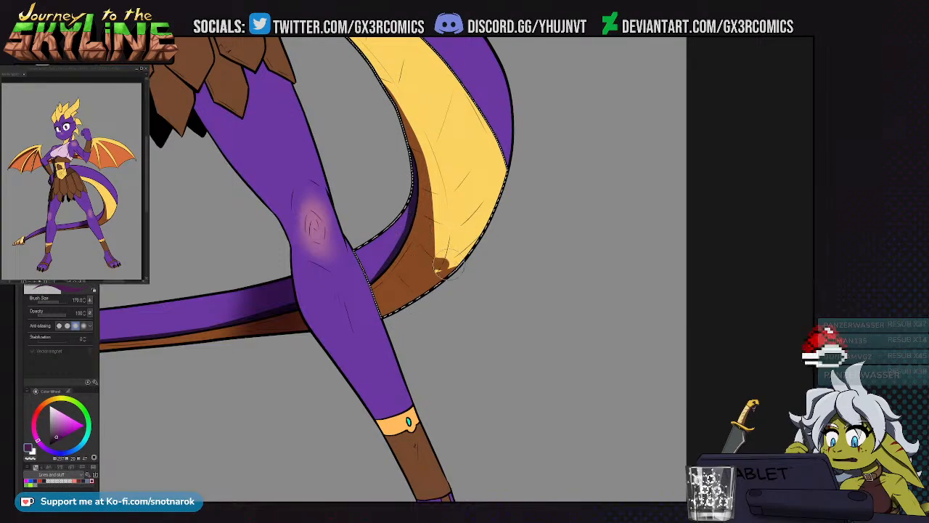
left_click_drag(418, 214, 479, 267)
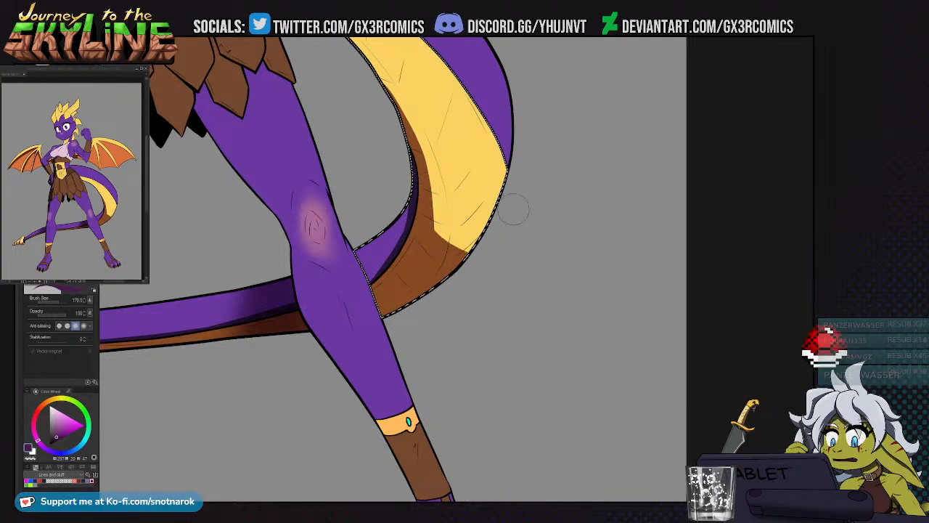
left_click_drag(348, 115, 392, 297)
key("ctrl+d")
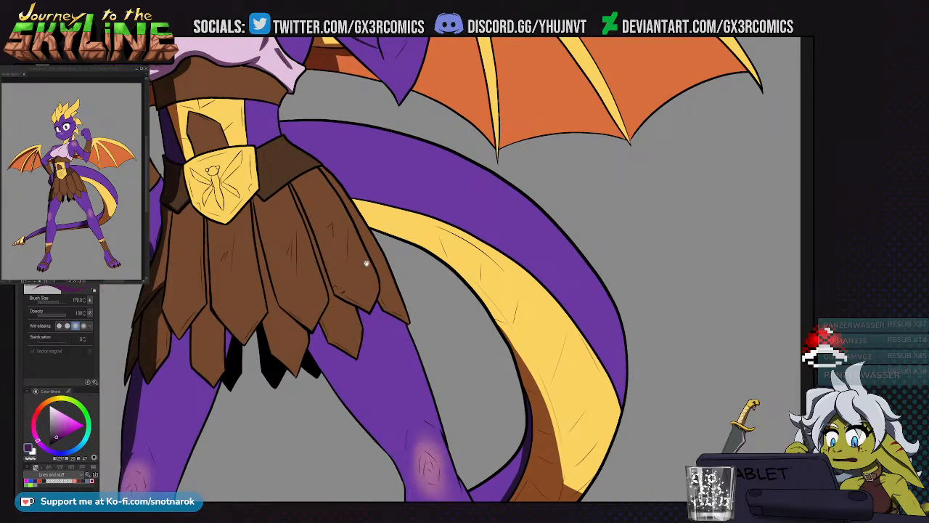
Select the large upper tail section and paint the skirt's cast shadow across its purple and yellow base
left_click_drag(365, 264, 450, 266)
key("w")
left_click(446, 182)
key("b")
mouse_move(370, 178)
left_mouse_down()
mouse_move(561, 351)
mouse_move(497, 261)
mouse_move(374, 172)
mouse_move(541, 328)
left_mouse_up()
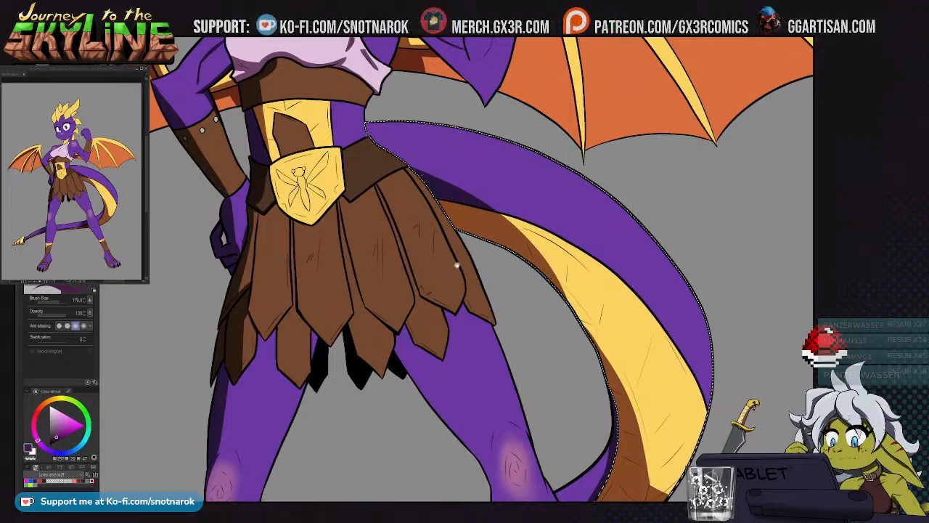
Select the pink top and reduce the brush size to 80
left_click_drag(424, 140, 446, 440)
left_click_drag(438, 393, 453, 288)
scroll(456, 326, "down", 1)
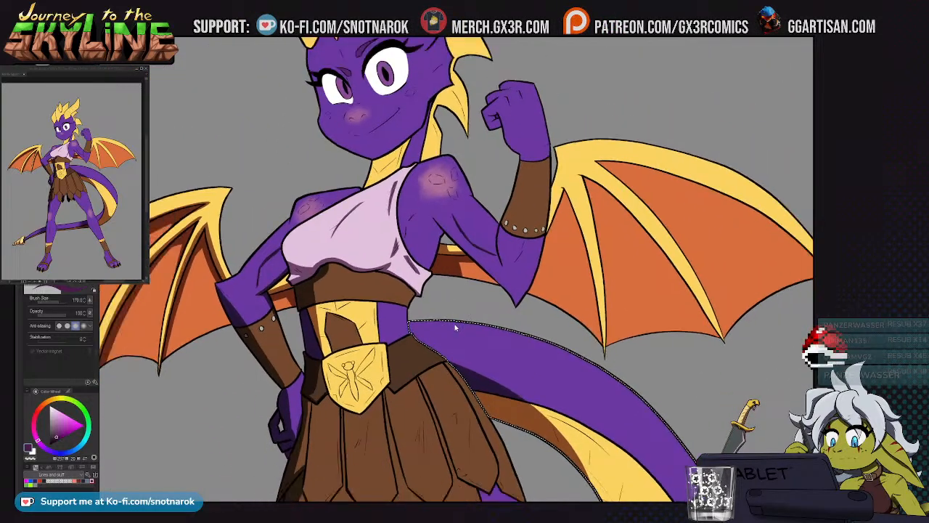
scroll(456, 326, "down", 5)
scroll(479, 329, "up", 2)
mouse_move(494, 291)
left_mouse_down()
mouse_move(491, 274)
mouse_move(490, 302)
left_mouse_up()
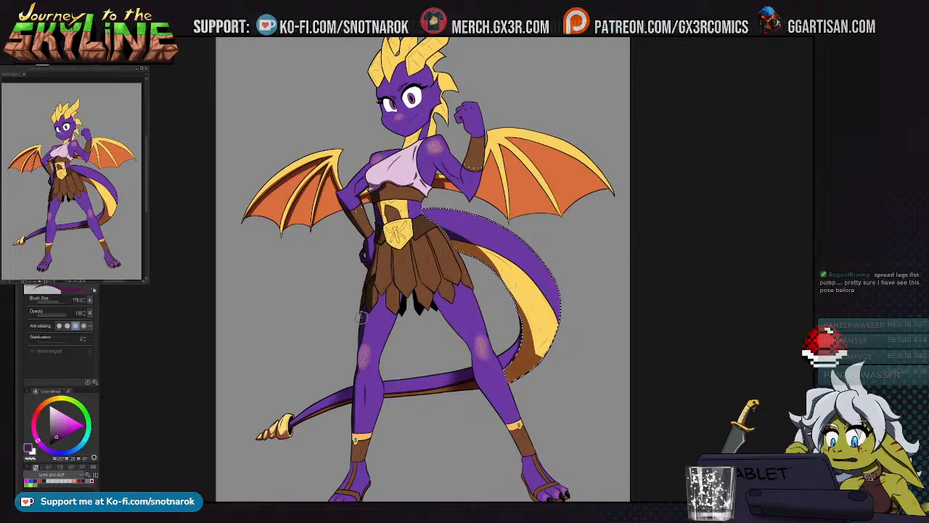
scroll(363, 165, "up", 3)
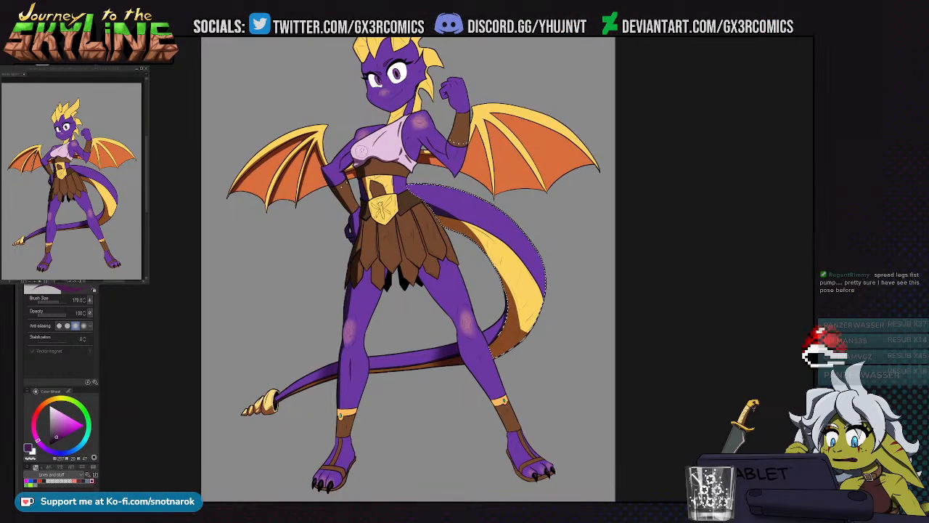
scroll(363, 165, "up", 2)
key("w")
left_click(370, 145)
key("b")
scroll(366, 156, "up", 3)
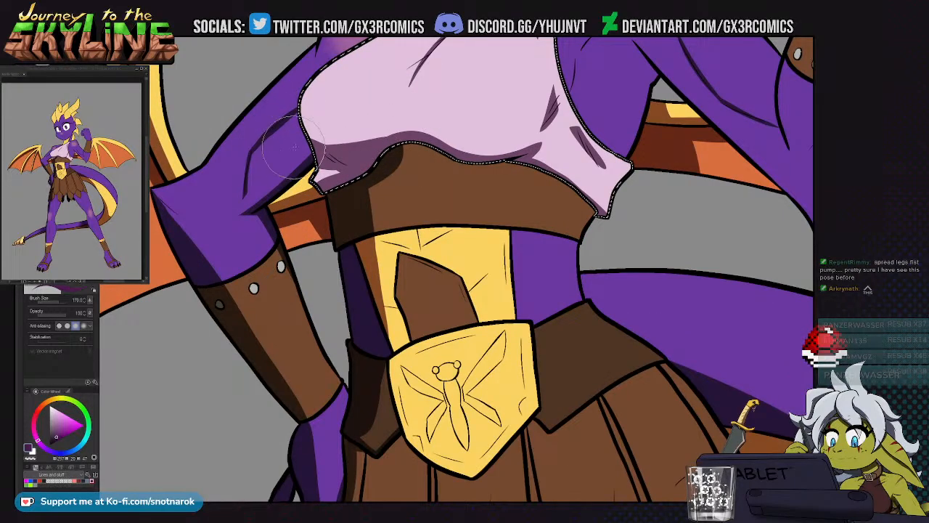
key("bracketleft")
key("bracketleft")
key("bracketleft")
key("bracketleft")
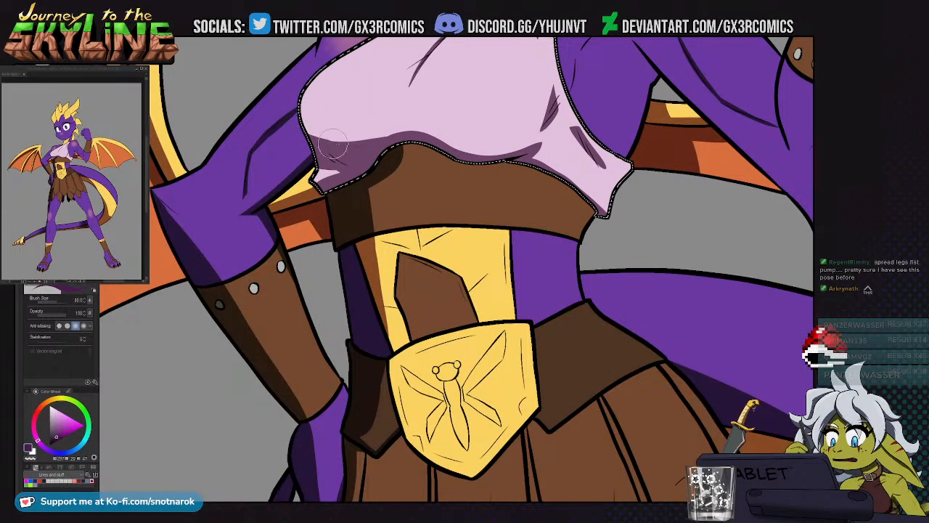
Touch up the shadow under the chest along the pink top's lower edge and clear the selection
left_click_drag(313, 142, 317, 207)
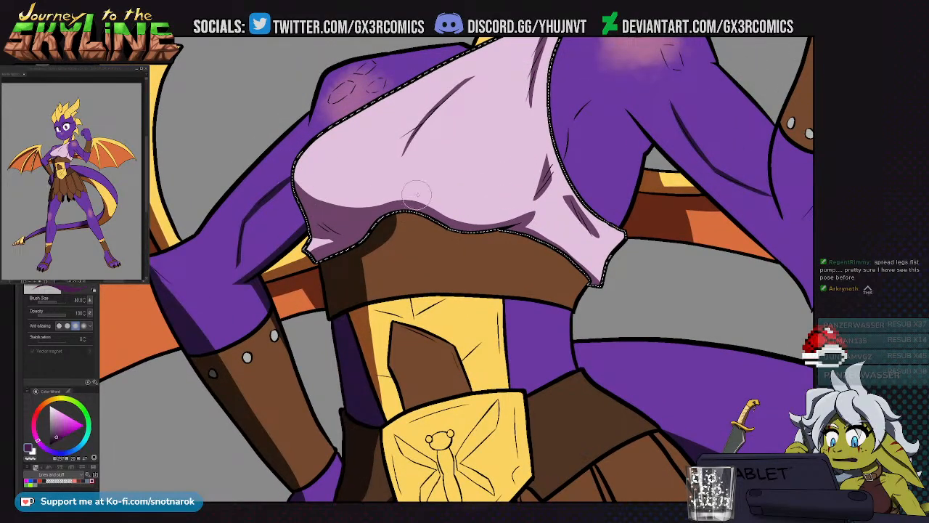
left_click_drag(452, 177, 420, 243)
left_click_drag(267, 256, 345, 273)
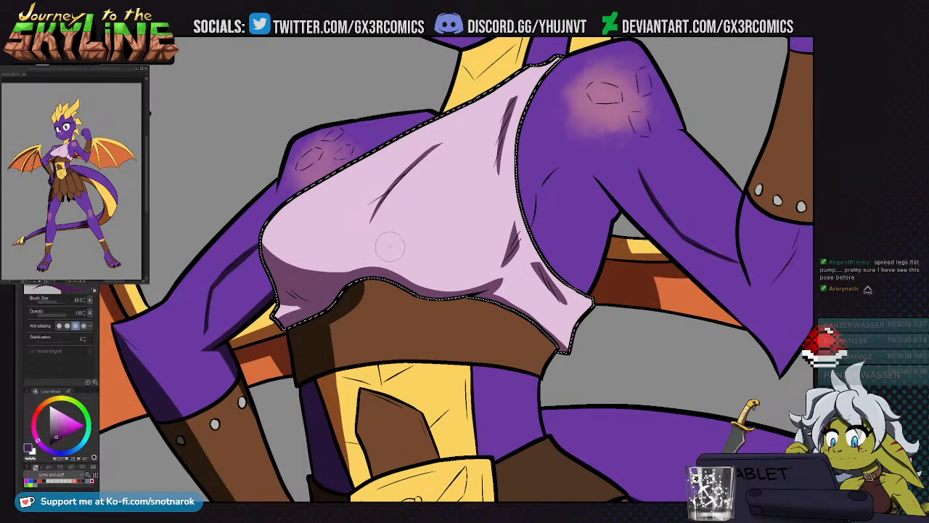
mouse_move(357, 191)
left_mouse_down()
mouse_move(308, 257)
mouse_move(365, 230)
left_mouse_up()
key("ctrl+d")
Select the raised arm's upper section and shade its underside from the armpit to the elbow
left_click_drag(622, 224, 462, 228)
left_click(458, 232)
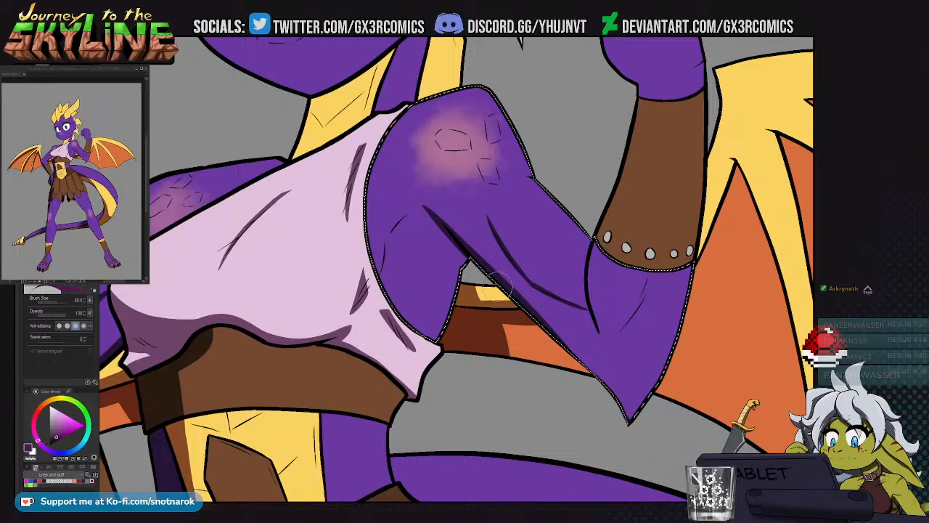
left_click_drag(631, 423, 546, 325)
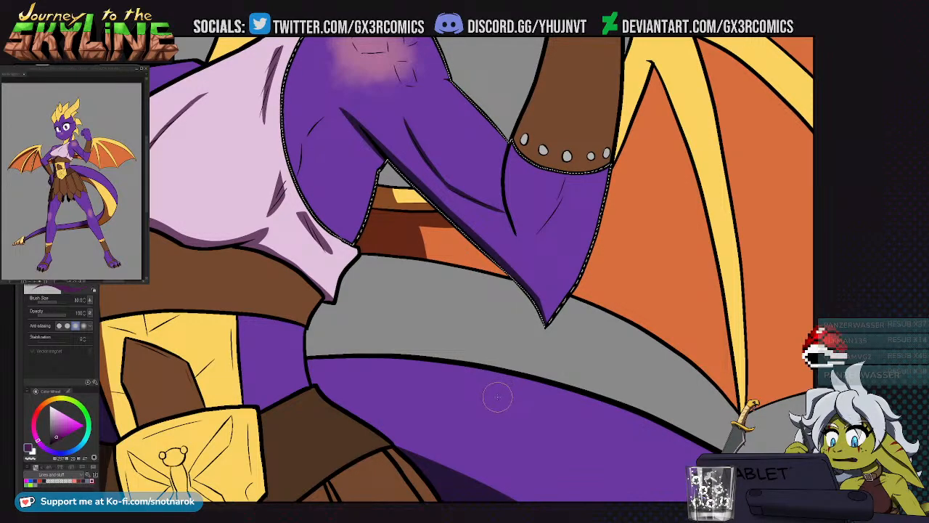
scroll(496, 398, "down", 5)
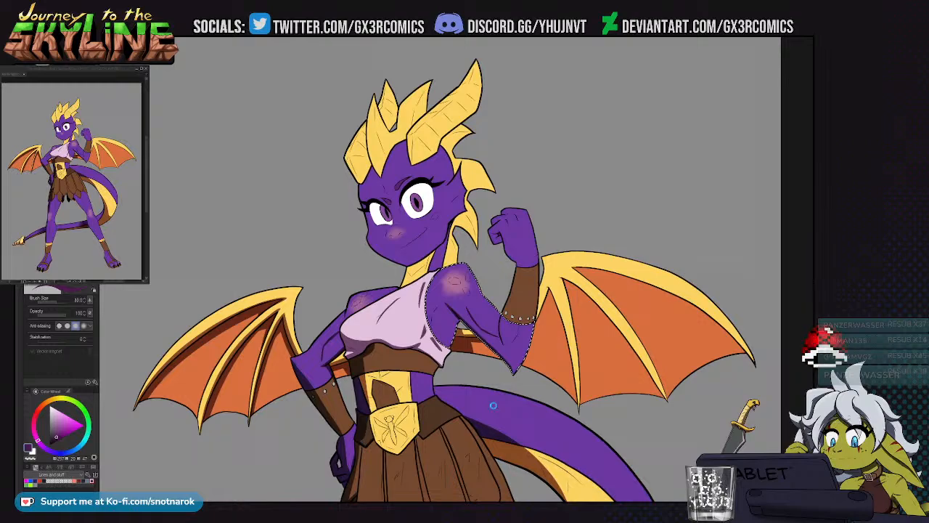
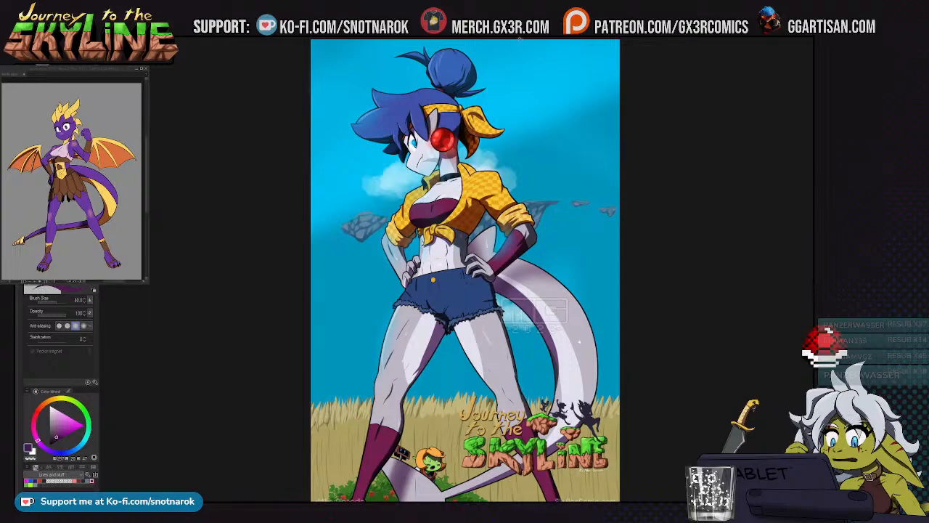
Examine the shading on the finished blue-haired character illustration, from the head down to the legs and tail
left_click_drag(494, 246, 484, 216)
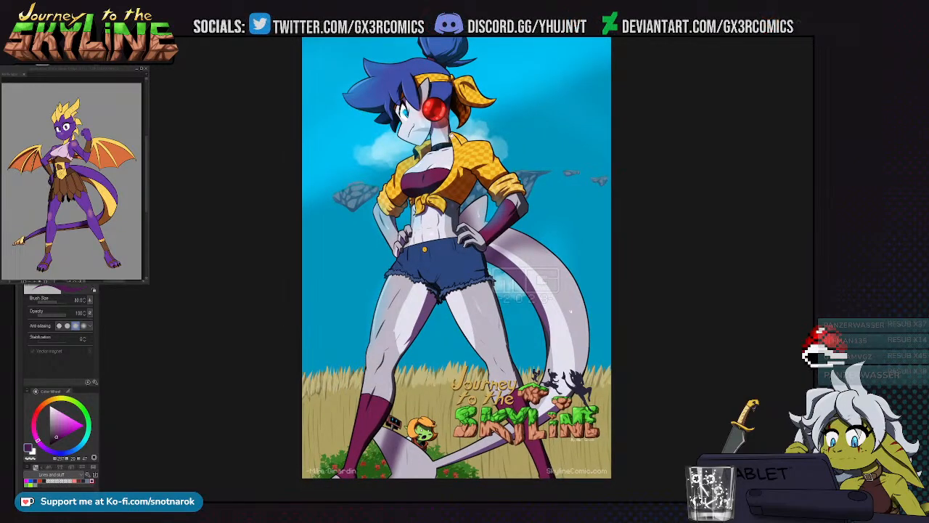
left_click_drag(447, 143, 437, 159)
left_click_drag(452, 246, 445, 181)
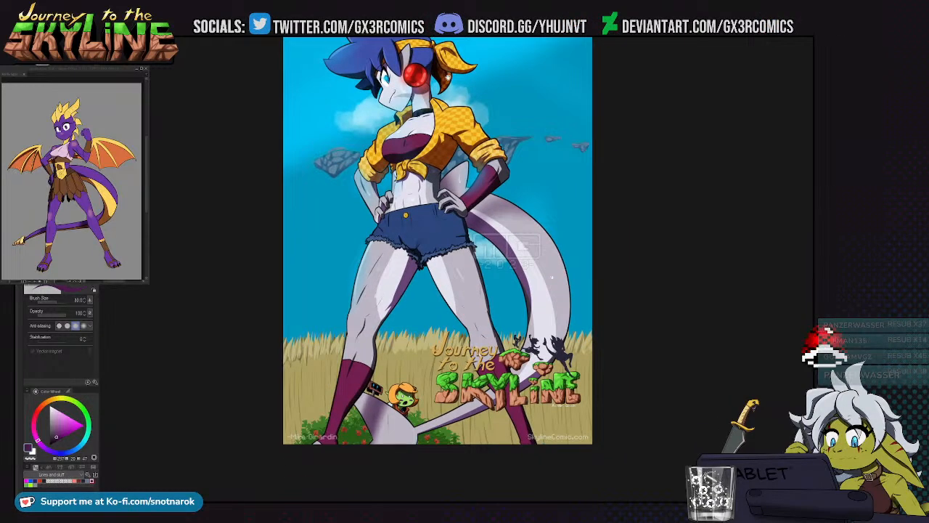
left_click_drag(448, 79, 446, 167)
left_click_drag(410, 409, 405, 174)
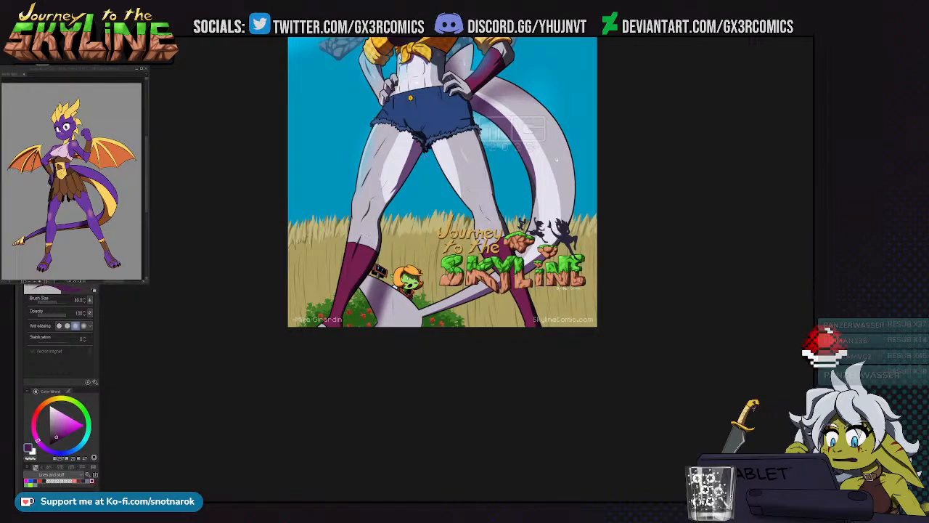
scroll(361, 262, "up", 5)
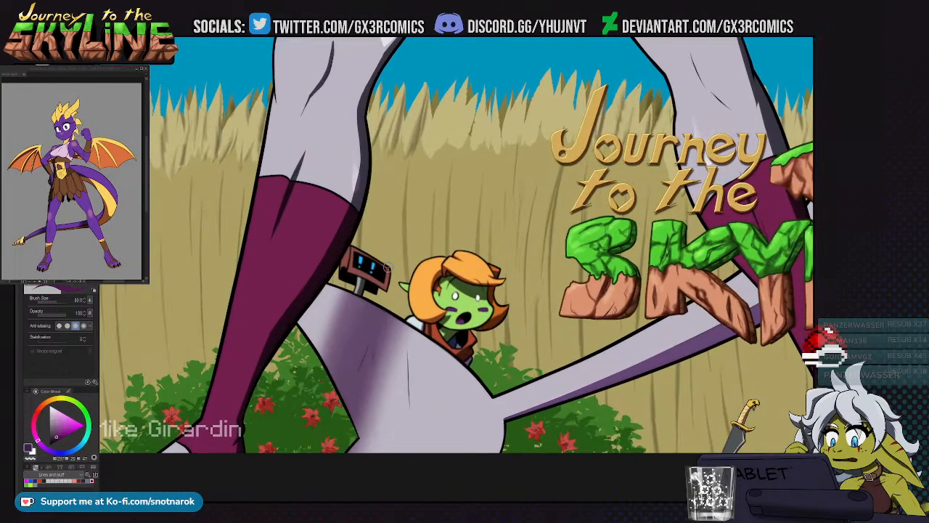
scroll(387, 268, "down", 5)
left_click_drag(389, 80, 383, 380)
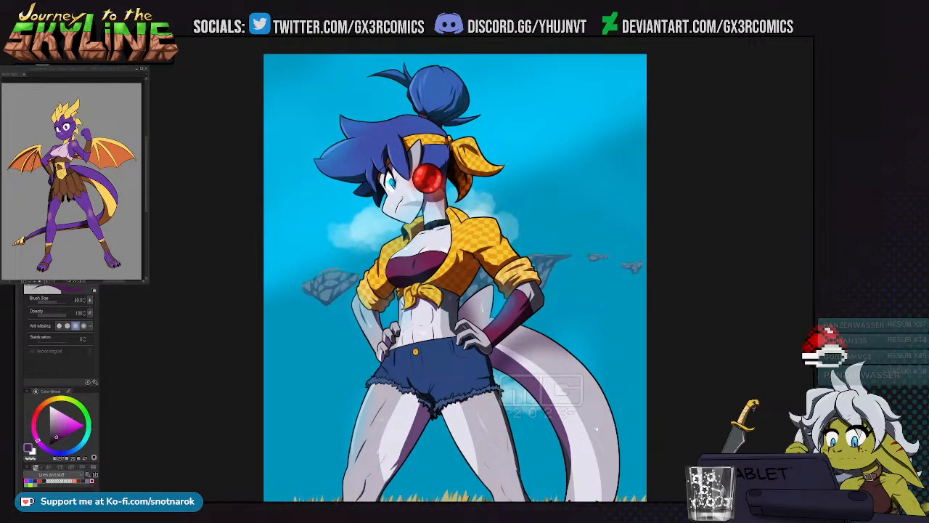
Return to the dragon illustration and add the raised arm's brown bracer, its studs and the fist to the arm selection
key("ctrl+Tab")
mouse_move(484, 325)
left_mouse_down()
mouse_move(437, 210)
mouse_move(450, 283)
left_mouse_up()
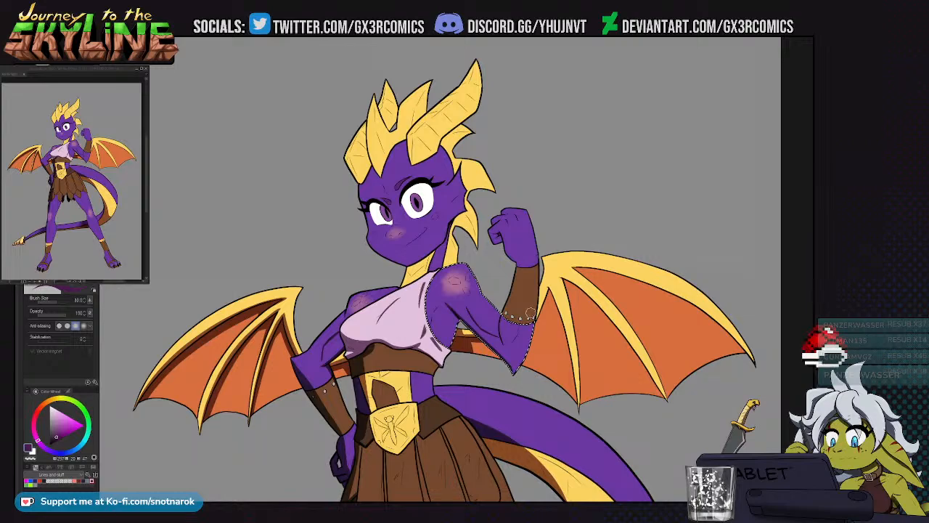
scroll(526, 312, "up", 6)
key("w")
left_click(444, 276, "shift")
left_click(457, 272, "shift")
left_click(470, 291, "shift")
left_click(505, 299, "shift")
left_click(541, 299, "shift")
left_click(564, 294, "shift")
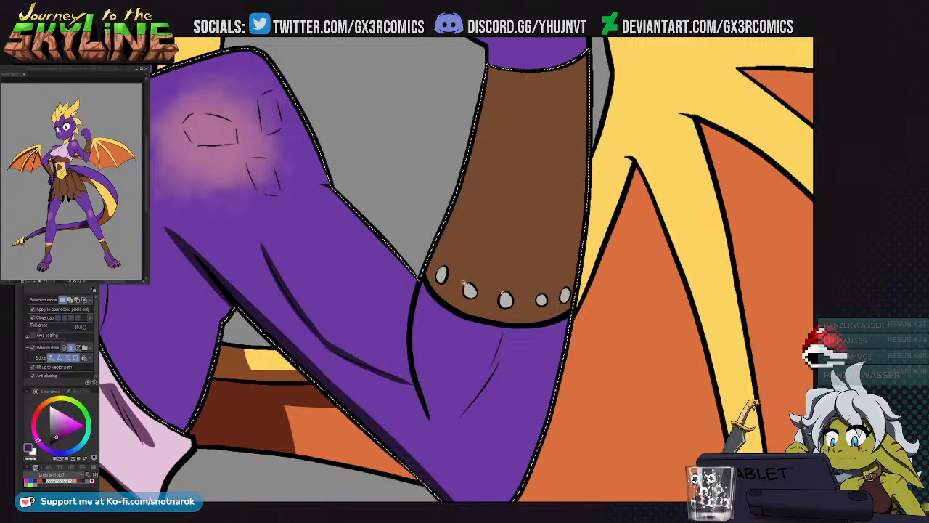
left_click_drag(518, 242, 489, 309)
left_click(466, 113, "shift")
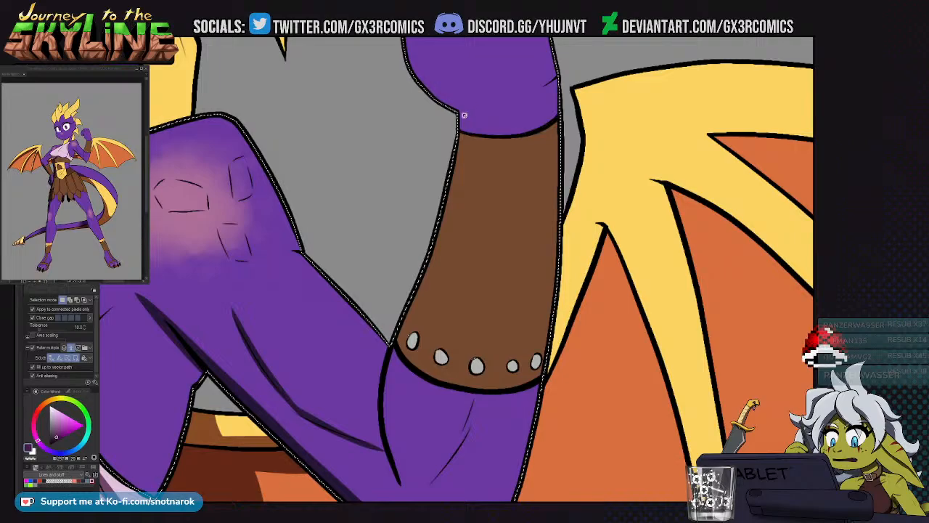
Shade the head-facing edge of the raised arm's bracer and the elbow crease below it
key("b")
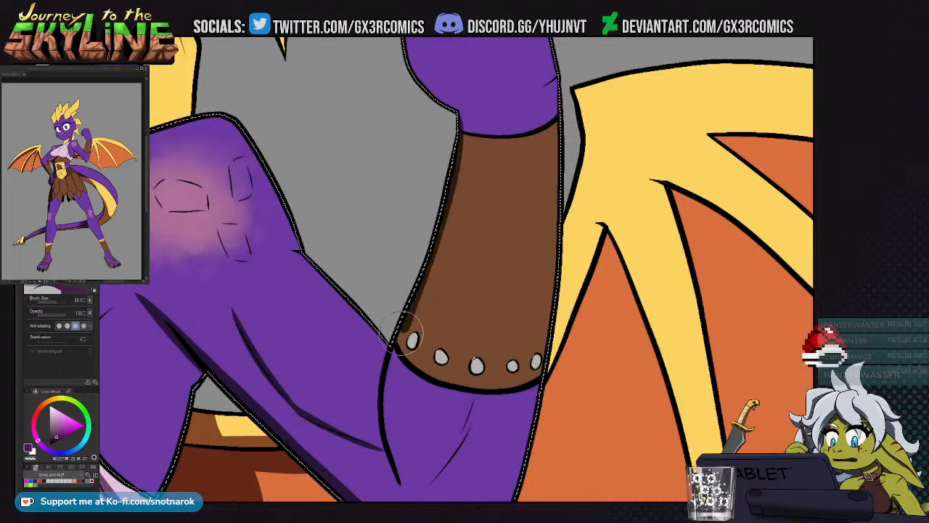
left_click_drag(407, 317, 363, 216)
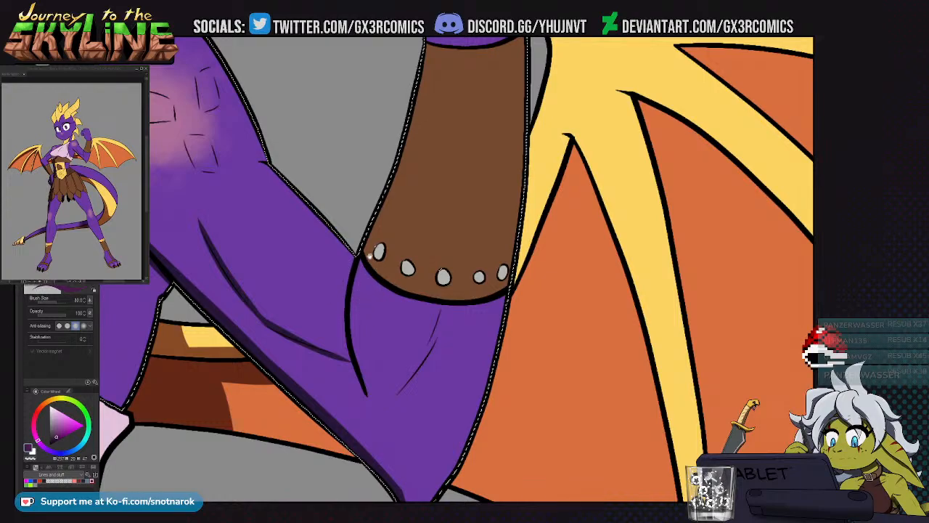
left_click_drag(368, 257, 354, 302)
left_click_drag(414, 94, 336, 391)
left_click_drag(343, 322, 348, 431)
left_click_drag(203, 320, 321, 249)
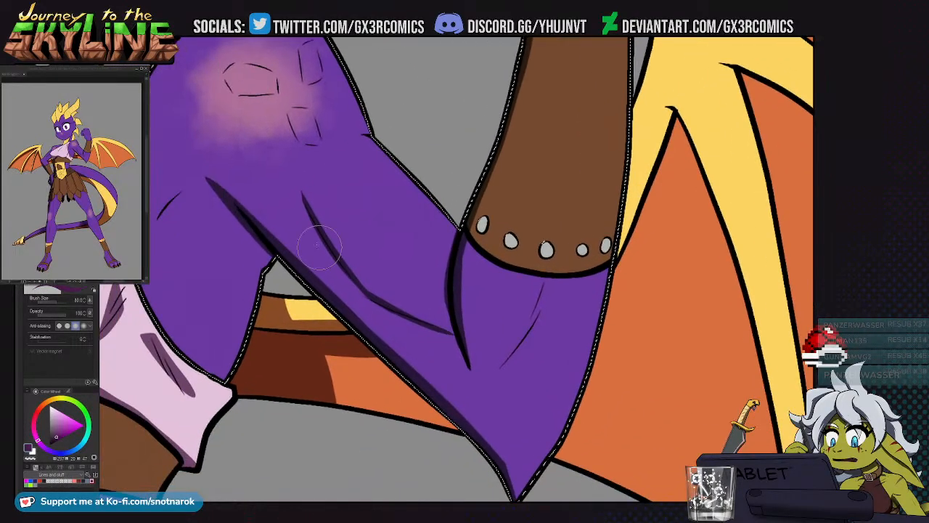
Widen the dark shadow along the raised arm's underside from the armpit to the elbow and clean up its edge at the elbow tip
left_click_drag(209, 179, 341, 309)
key("ctrl+z")
left_click_drag(215, 189, 513, 483)
key("c")
mouse_move(501, 450)
left_mouse_down()
mouse_move(470, 299)
mouse_move(480, 323)
mouse_move(481, 385)
left_mouse_up()
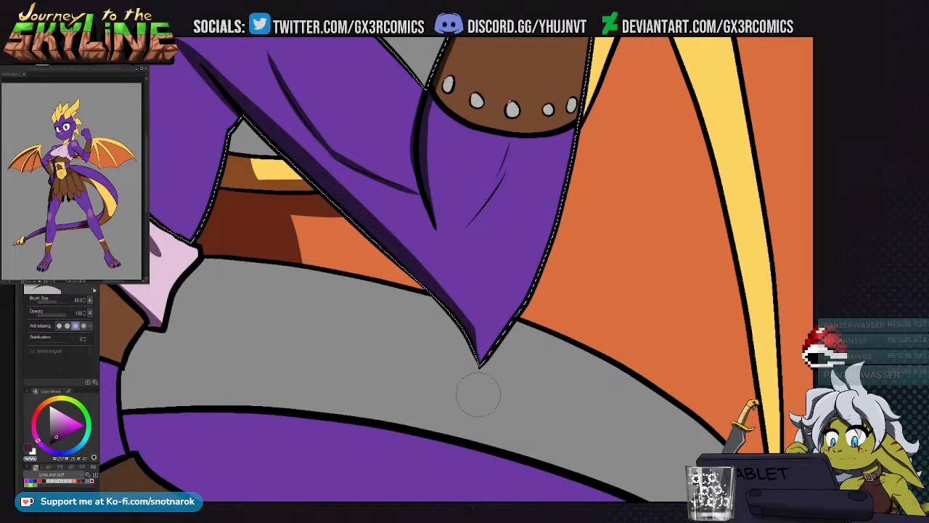
left_click_drag(443, 288, 484, 359)
Refine the shadow along the raised arm's elbow crease, up to the corner of the bracer
left_click_drag(423, 301, 461, 267)
left_click_drag(398, 284, 396, 336)
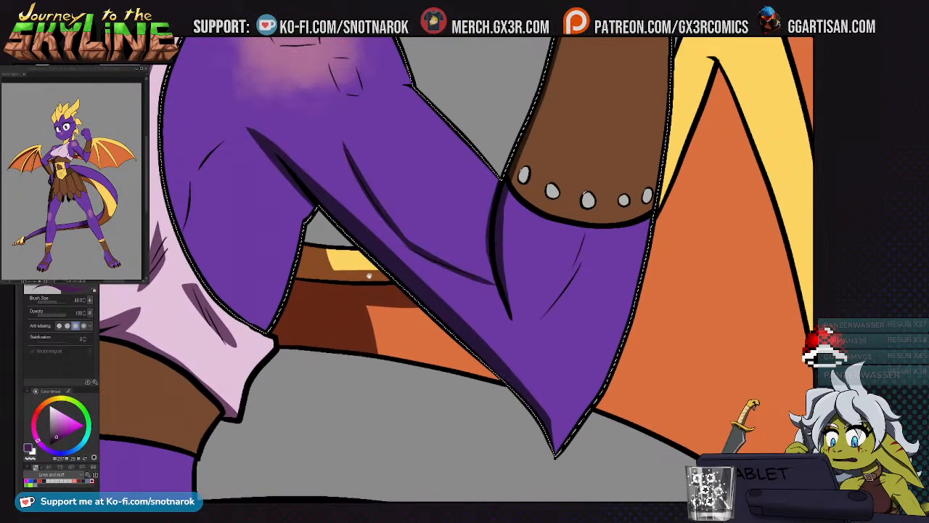
left_click_drag(366, 273, 296, 343)
mouse_move(431, 254)
left_mouse_down()
mouse_move(438, 384)
mouse_move(420, 340)
mouse_move(433, 230)
left_mouse_up()
key("ctrl+z")
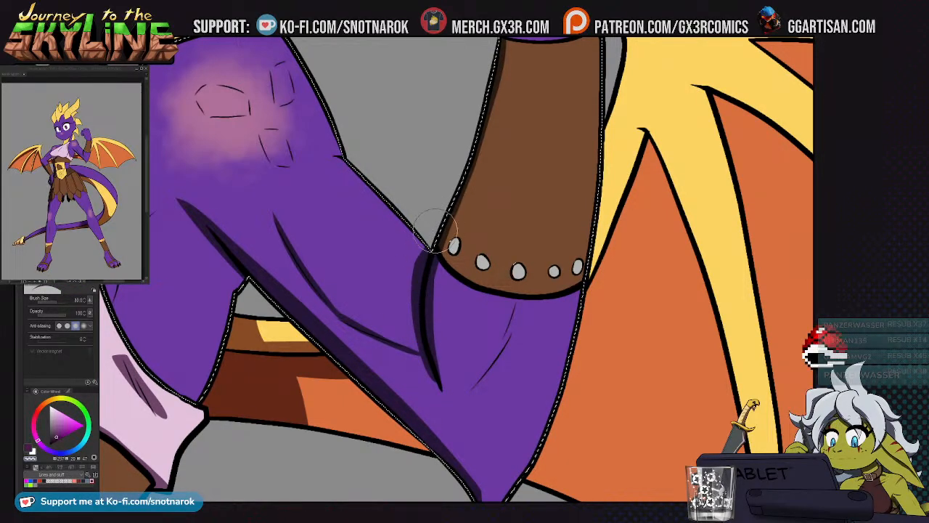
left_click_drag(390, 349, 443, 218)
Select the wing section visible between the raised arm and the torso and airbrush a soft dark shadow over it
key("w")
left_click(385, 284)
key("b")
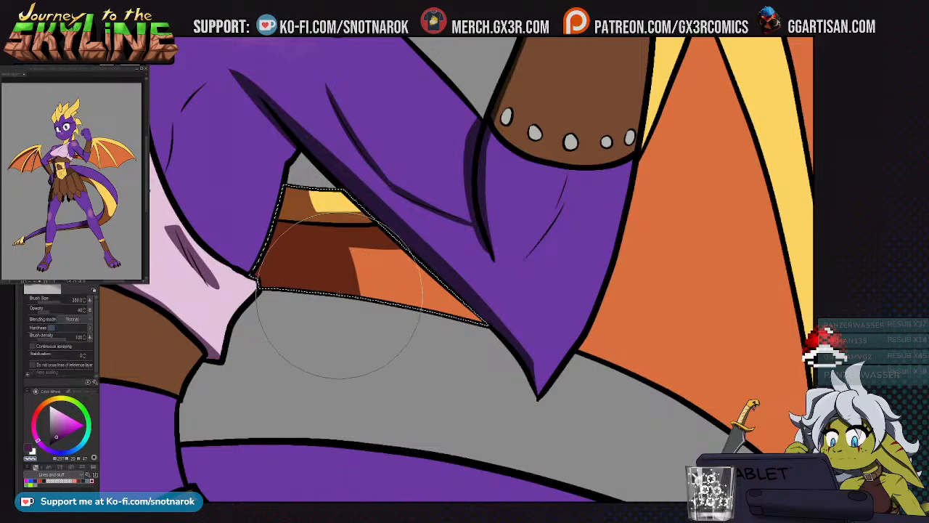
key("c")
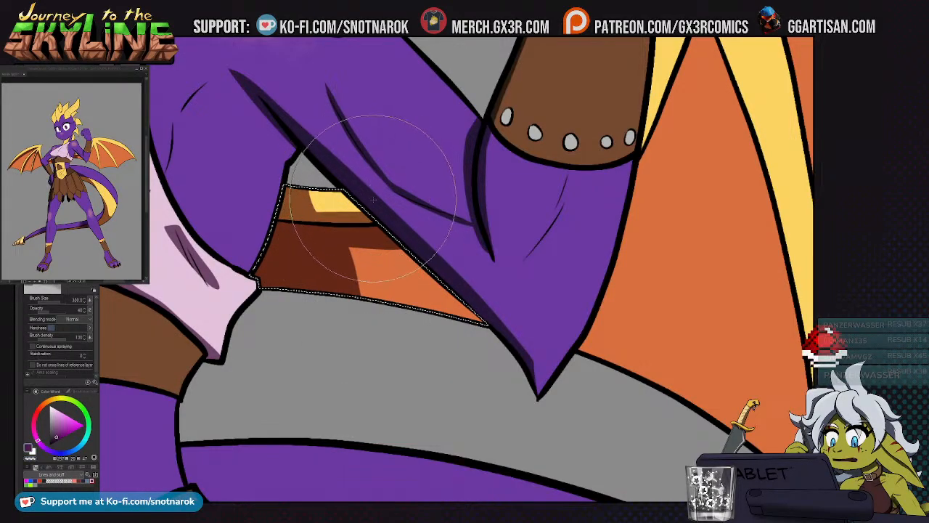
mouse_move(338, 148)
left_mouse_down()
mouse_move(367, 279)
mouse_move(312, 140)
mouse_move(374, 402)
left_mouse_up()
left_click_drag(302, 152, 371, 391)
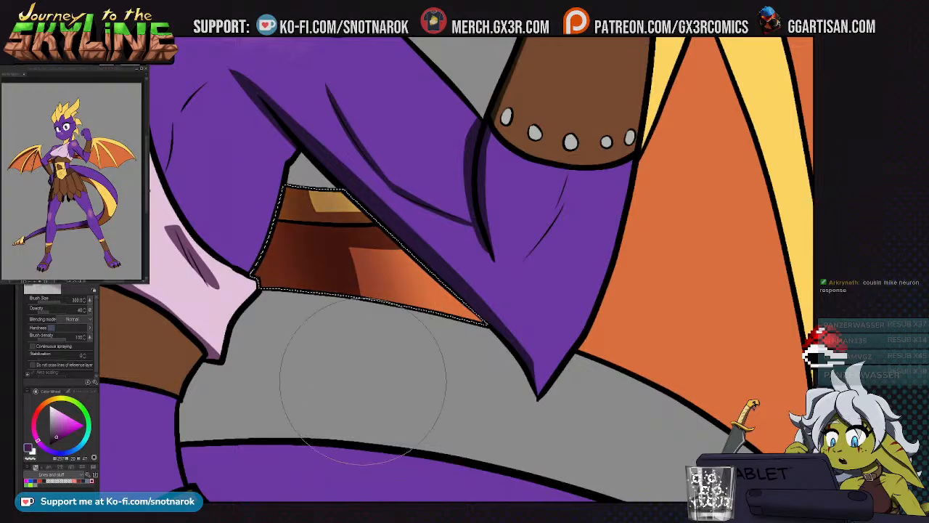
left_click_drag(284, 155, 353, 408)
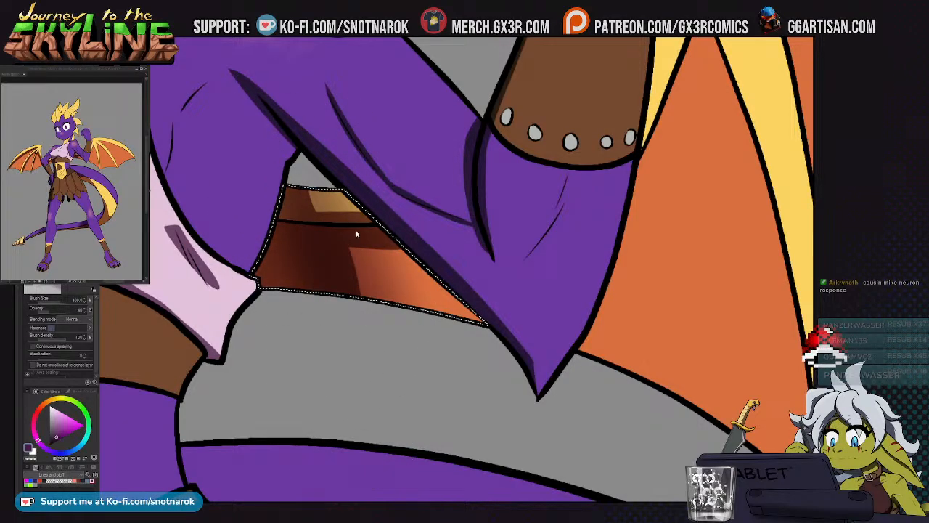
Select the small wing section between the hip-side arm and the torso and darken it with the airbrush
scroll(356, 233, "down", 4)
left_click_drag(250, 323, 361, 324)
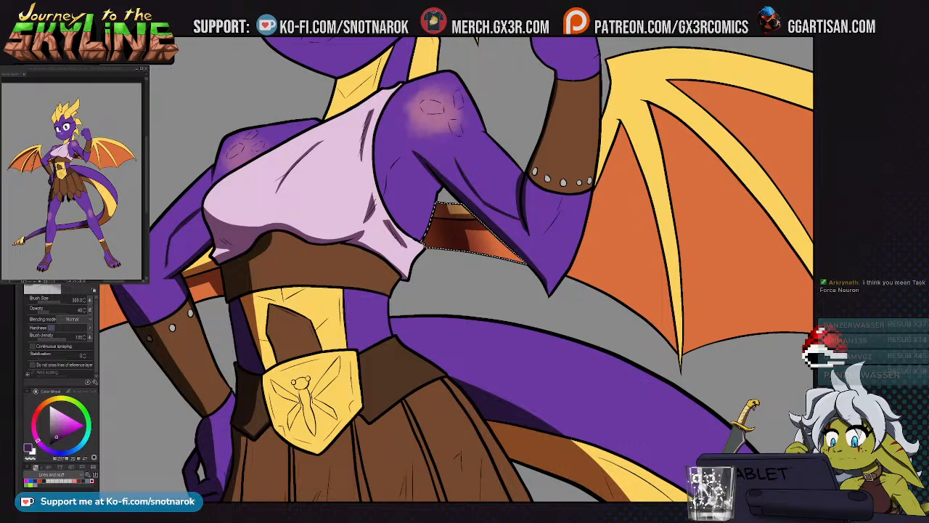
left_click_drag(439, 145, 448, 177)
key("w")
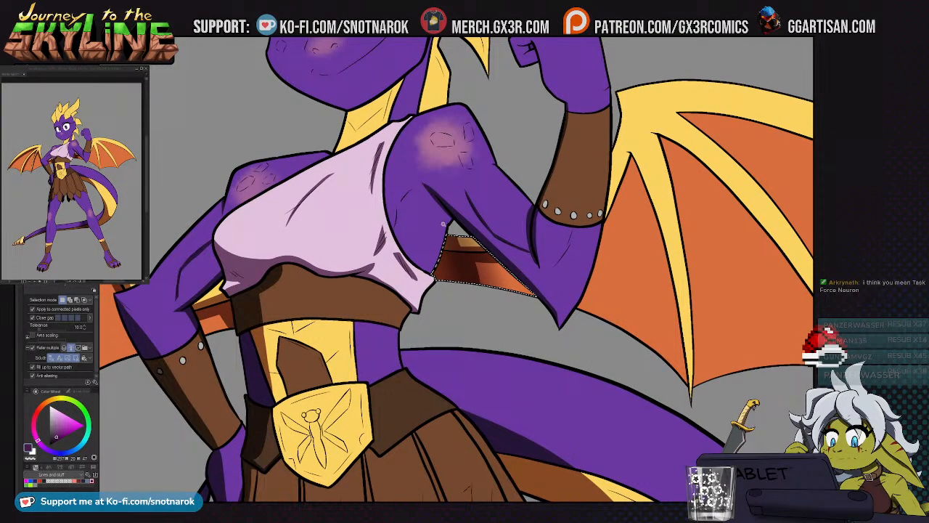
mouse_move(241, 311)
left_mouse_down()
mouse_move(364, 240)
mouse_move(342, 245)
mouse_move(314, 318)
mouse_move(517, 290)
left_mouse_up()
left_click(336, 233)
key("b")
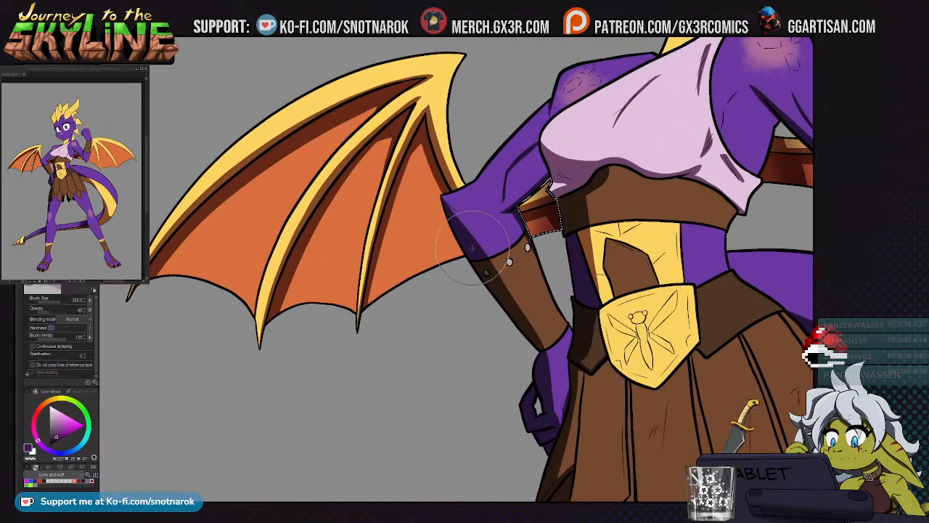
Select the whole wing behind the hip-side arm and airbrush soft shadows over the ribs and membranes nearest the body
key("w")
left_click(400, 166)
left_click(421, 176, "shift")
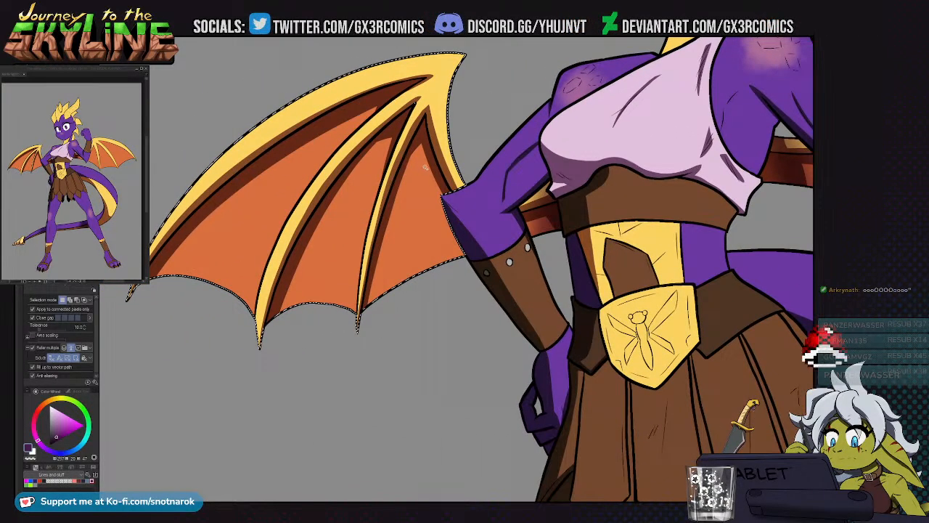
key("b")
key("b")
mouse_move(410, 130)
left_mouse_down()
mouse_move(353, 239)
mouse_move(395, 229)
mouse_move(418, 101)
mouse_move(374, 222)
mouse_move(353, 197)
mouse_move(381, 145)
mouse_move(383, 228)
mouse_move(411, 207)
mouse_move(406, 177)
mouse_move(423, 107)
mouse_move(359, 305)
left_mouse_up()
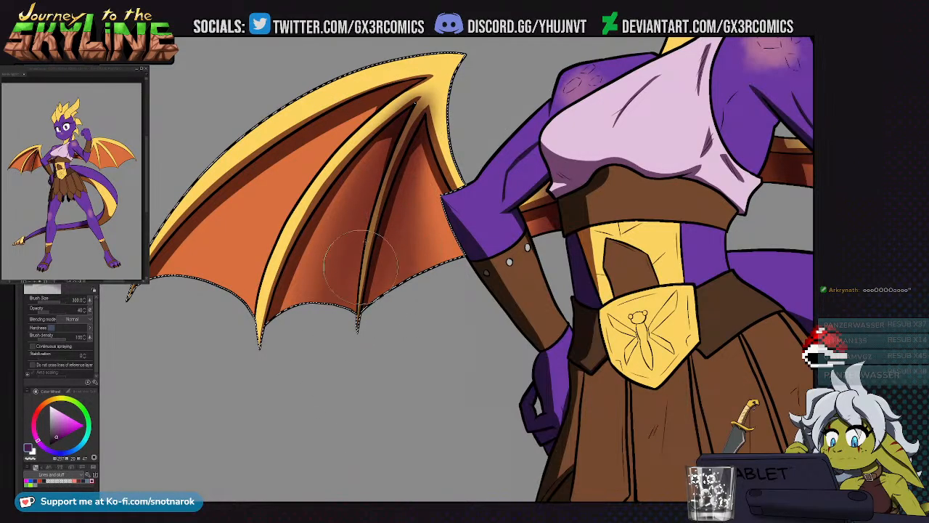
Select the hand resting on the hip and airbrush a soft shadow over its curled fingers
mouse_move(569, 370)
left_mouse_down()
mouse_move(468, 399)
mouse_move(377, 247)
mouse_move(373, 224)
left_mouse_up()
key("w")
left_click(357, 295)
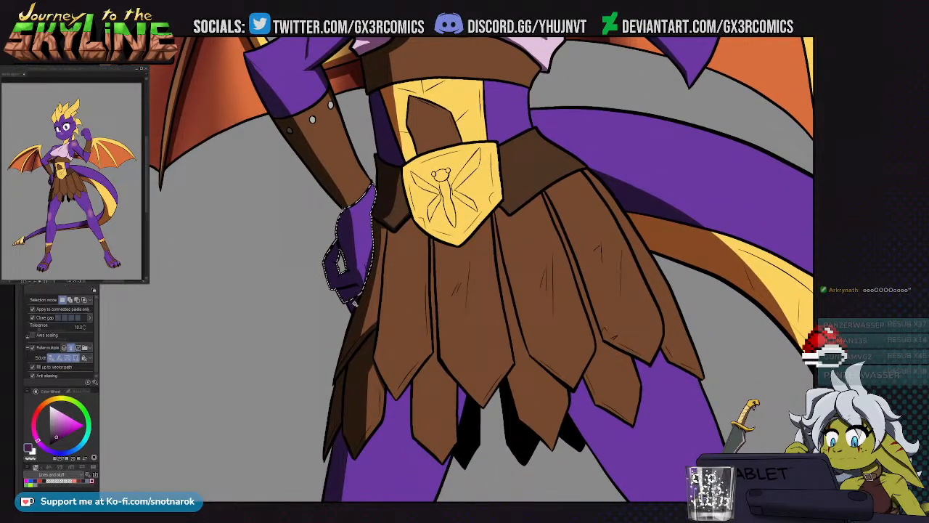
key("b")
mouse_move(432, 401)
left_mouse_down()
mouse_move(358, 357)
mouse_move(383, 209)
left_mouse_up()
Select the skirt's rear leather strips one after another and airbrush soft shadows where the front strips overlap them
key("w")
left_click(399, 283)
key("b")
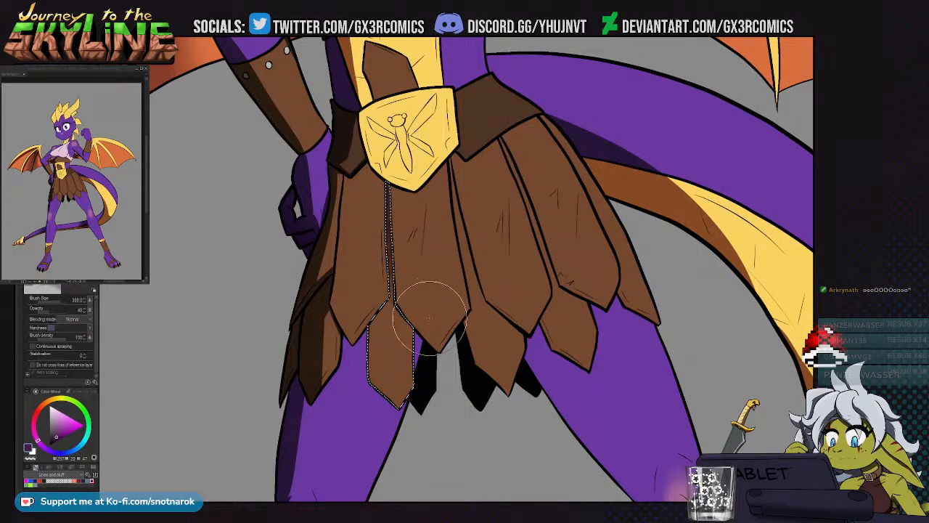
key("w")
left_click(467, 214)
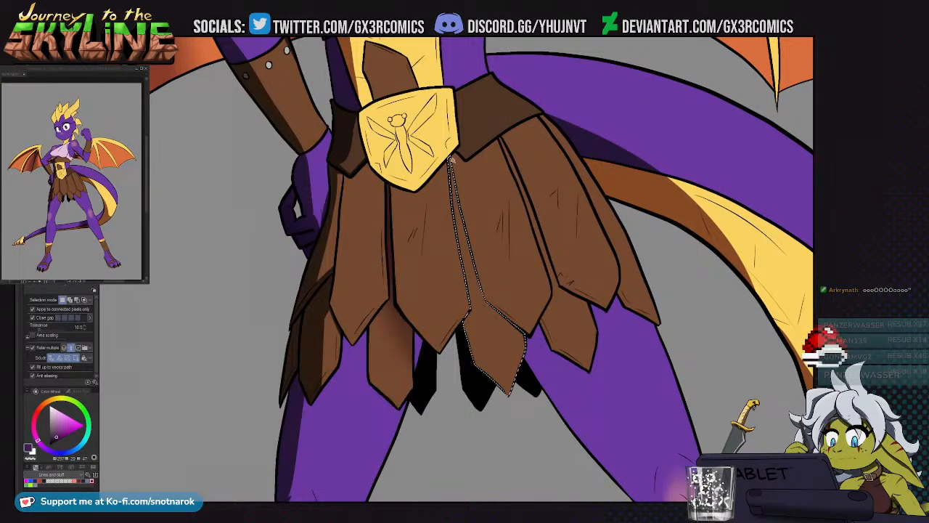
key("b")
mouse_move(501, 134)
left_mouse_down()
mouse_move(592, 370)
mouse_move(499, 136)
left_mouse_up()
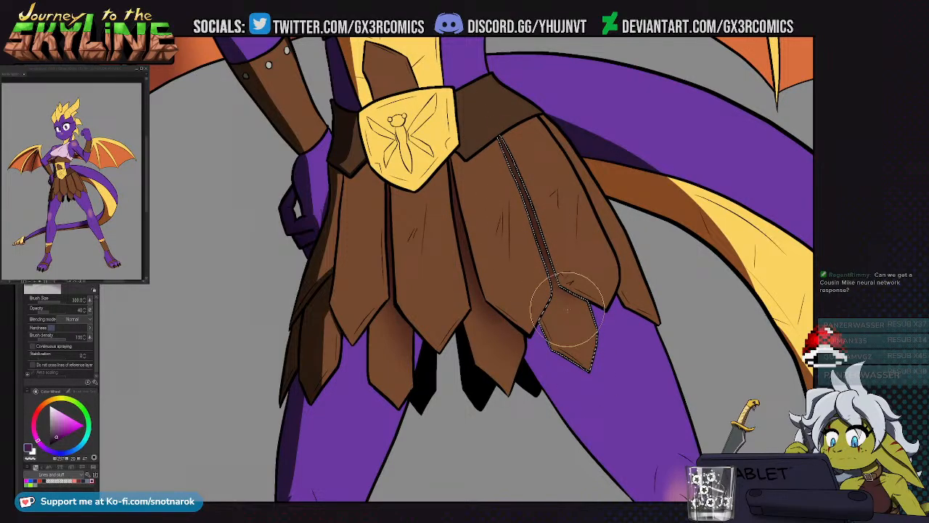
scroll(566, 305, "down", 2)
scroll(394, 196, "up", 2)
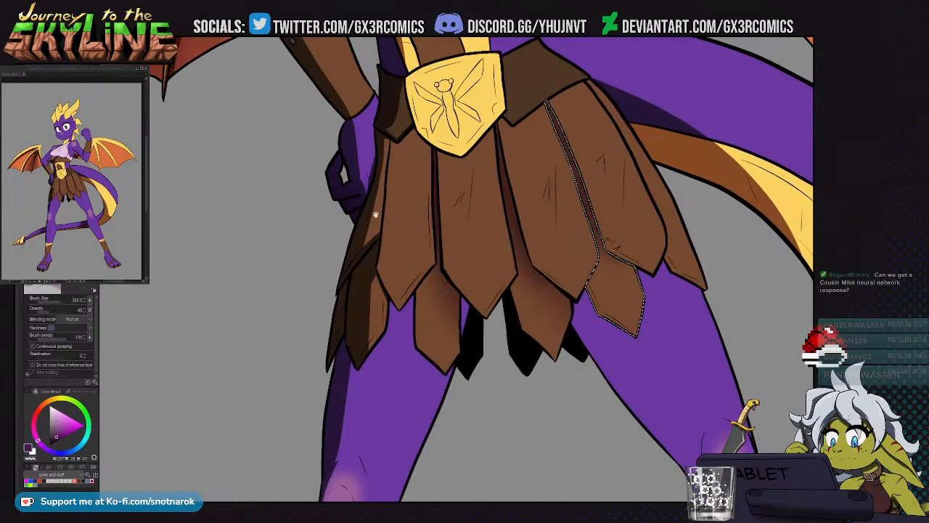
scroll(435, 259, "down", 1)
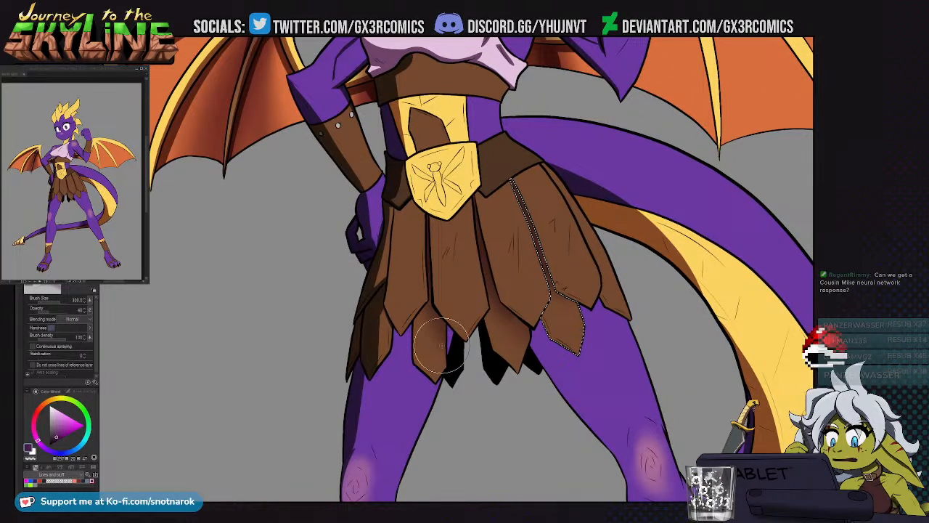
scroll(442, 346, "down", 1)
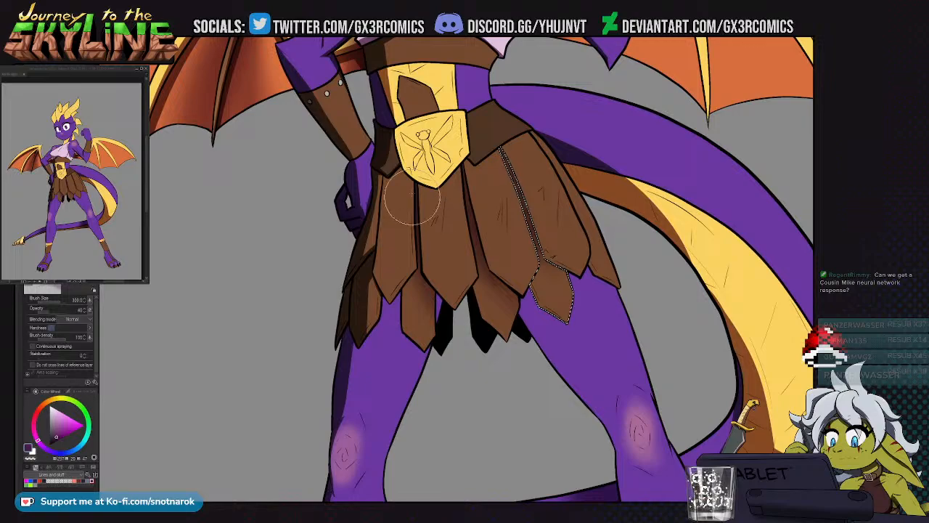
Select the skirt's front strips, airbrush a soft shadow below the belt and dragonfly buckle with a smaller brush, and clear the selection
key("w")
scroll(410, 186, "up", 2)
scroll(410, 186, "up", 3)
left_click(432, 185)
left_click(696, 240)
key("b")
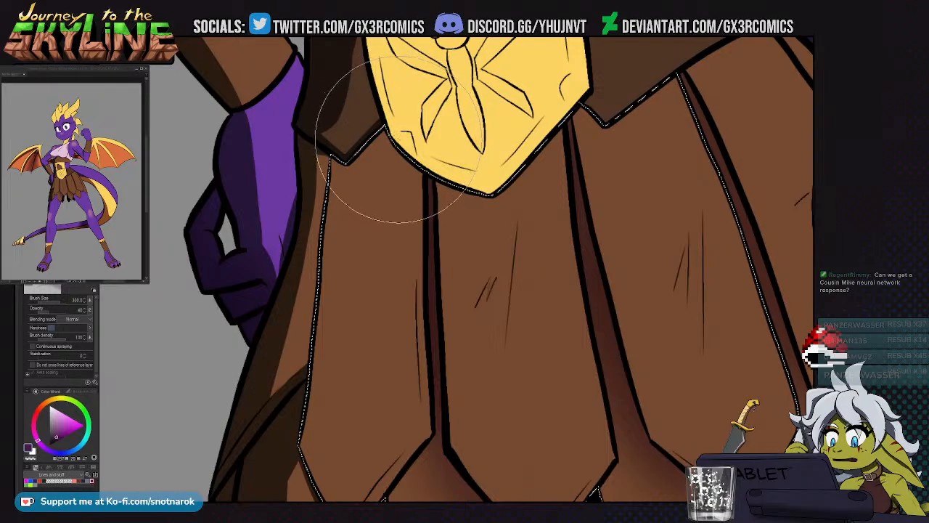
key("bracketleft")
key("bracketleft")
key("bracketleft")
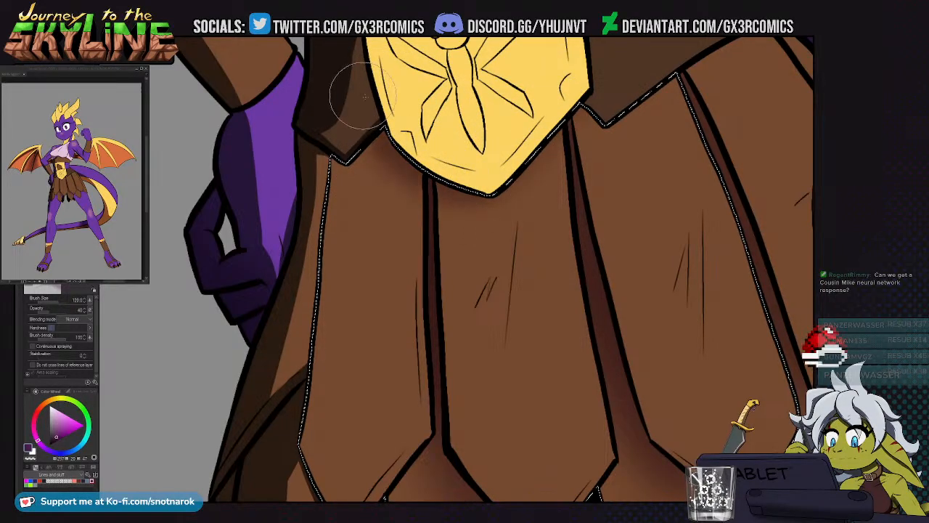
key("ctrl+d")
Select the ankle cuff, sandal straps and foot nearest the tail tip and shade their outer edge from the cuff to the toes
scroll(384, 363, "down", 3)
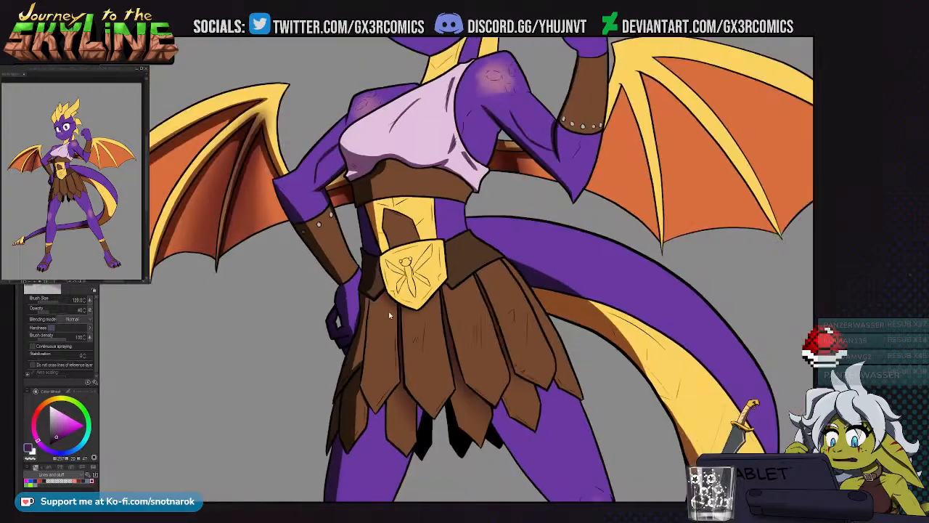
scroll(474, 210, "up", 3)
scroll(473, 210, "down", 5)
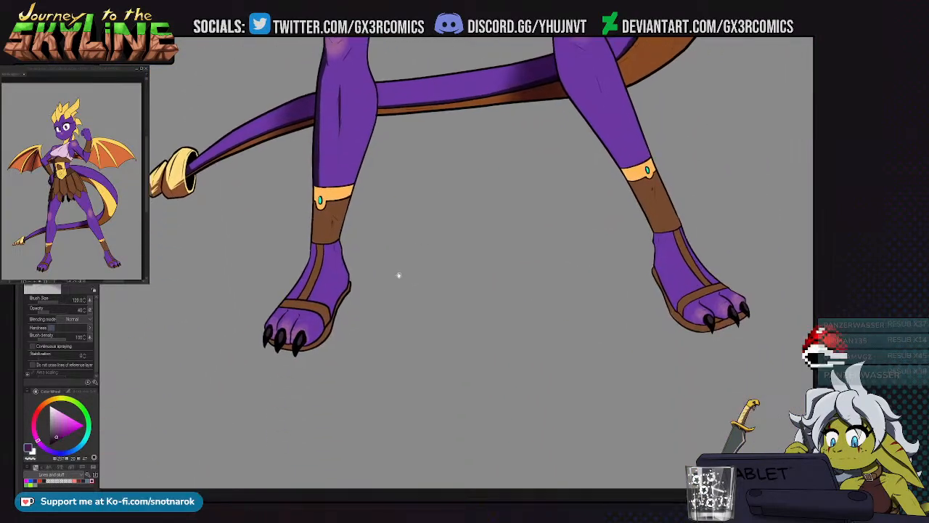
key("w")
left_click(369, 203)
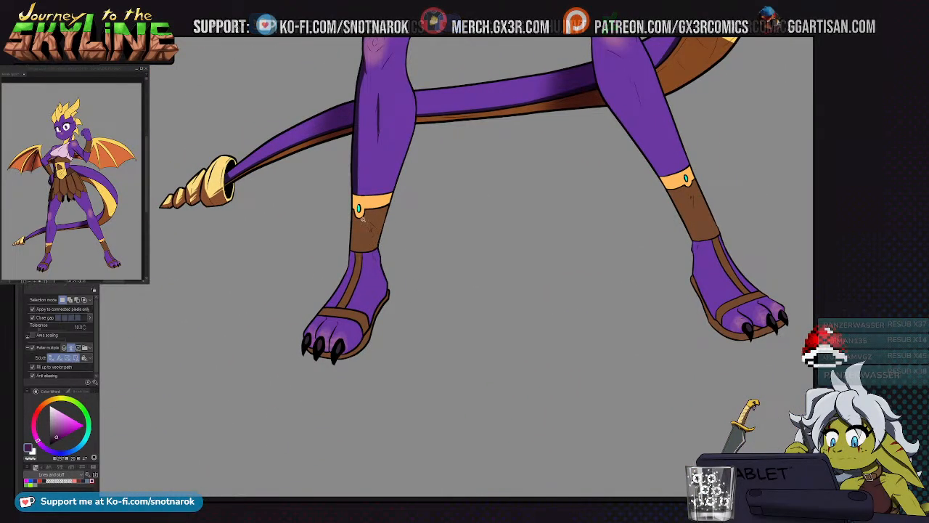
left_click(360, 241)
left_click(347, 313)
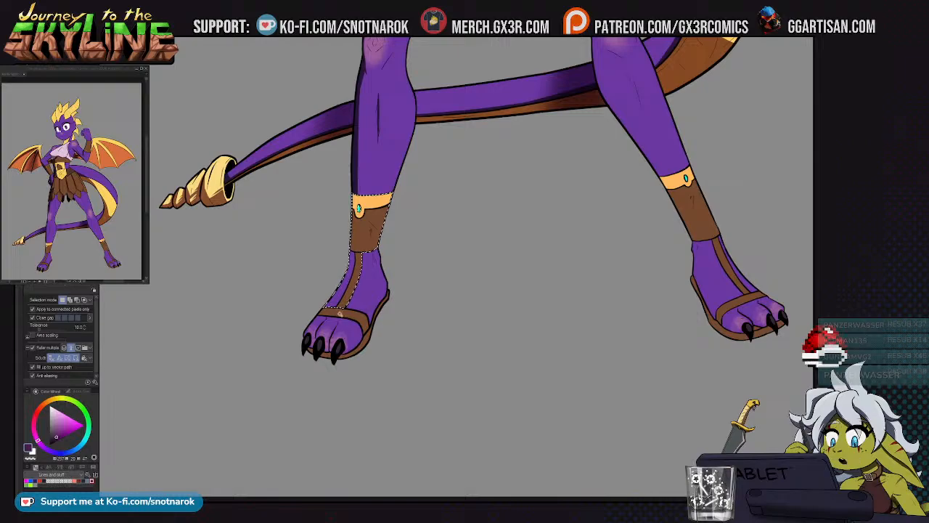
scroll(347, 209, "up", 3)
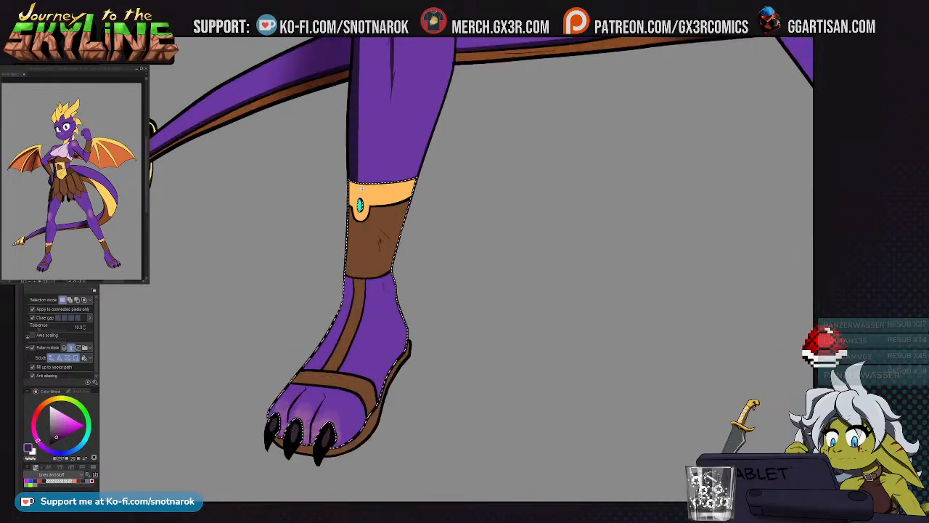
key("o")
key("b")
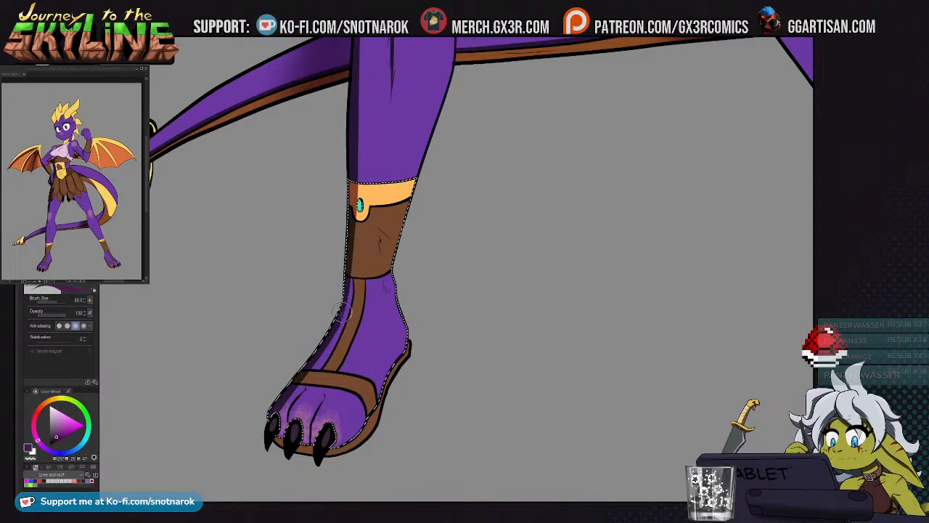
Shade the gaps between the toes of the selected foot
scroll(345, 307, "down", 3)
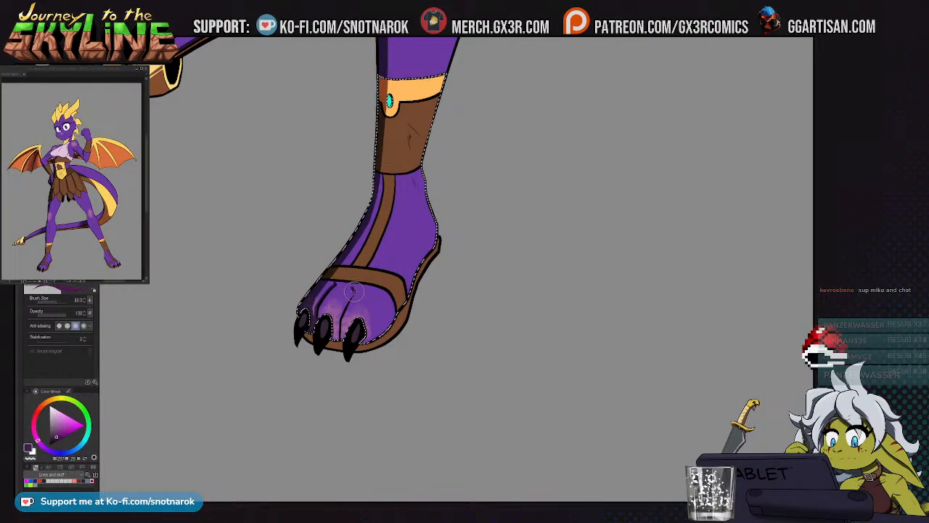
left_click_drag(357, 327, 341, 323)
scroll(369, 328, "down", 1)
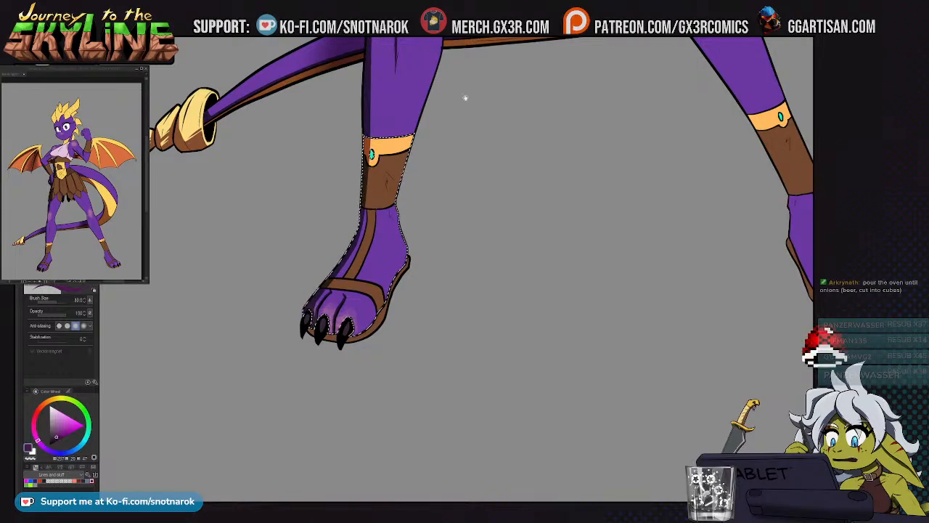
Clear the foot selection and darken the creases around the knee of the same leg
left_click_drag(397, 223, 348, 346)
key("ctrl+d")
left_click_drag(350, 142, 319, 239)
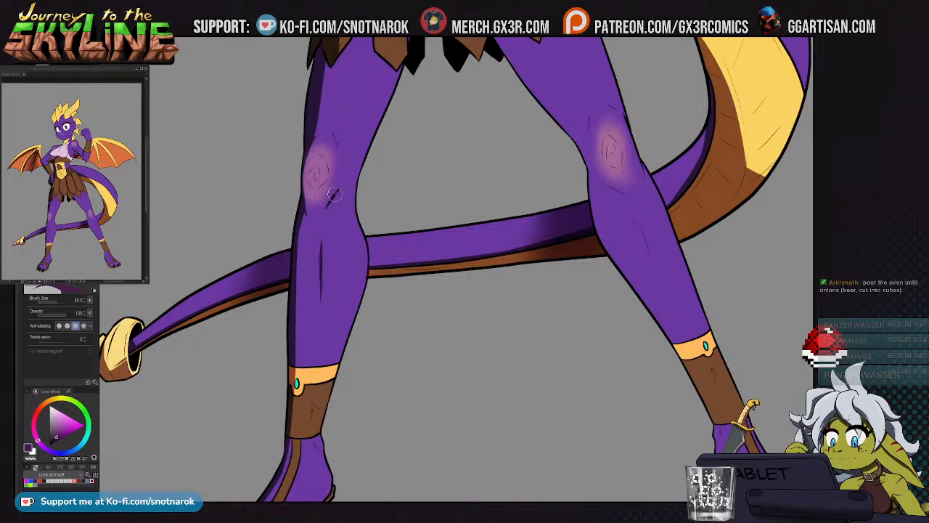
left_click_drag(379, 299, 241, 318)
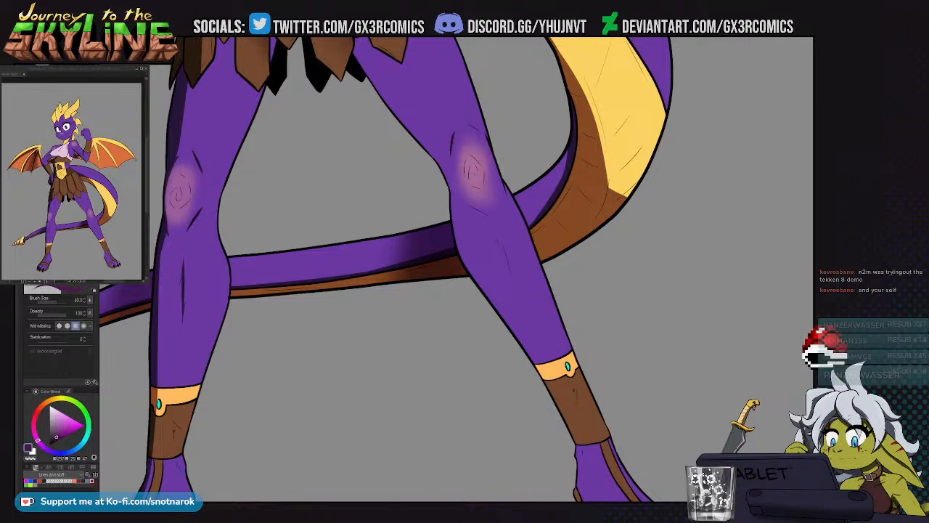
left_click_drag(421, 223, 320, 307)
key("w")
left_click(277, 126)
scroll(277, 126, "down", 5)
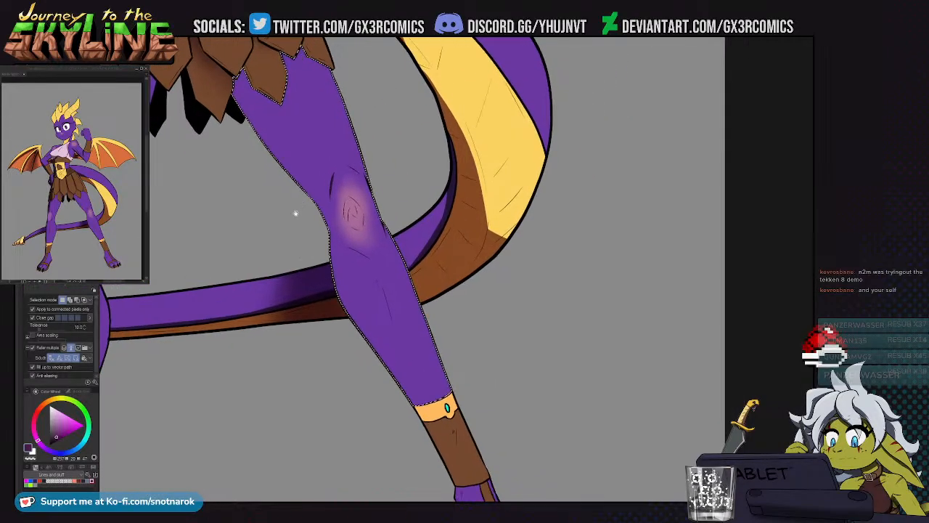
left_click(400, 289, "shift")
left_click_drag(298, 155, 320, 266)
key("g")
key("g")
scroll(240, 70, "down", 2)
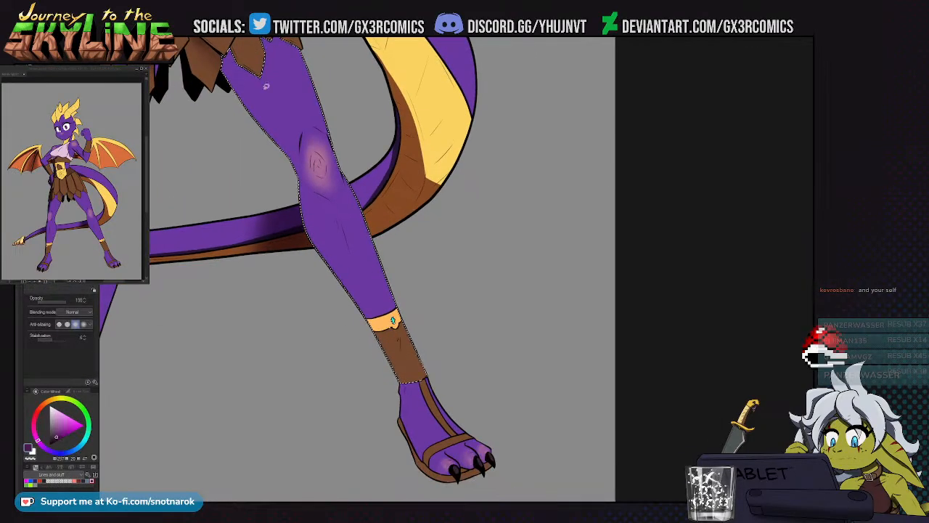
scroll(240, 71, "up", 1)
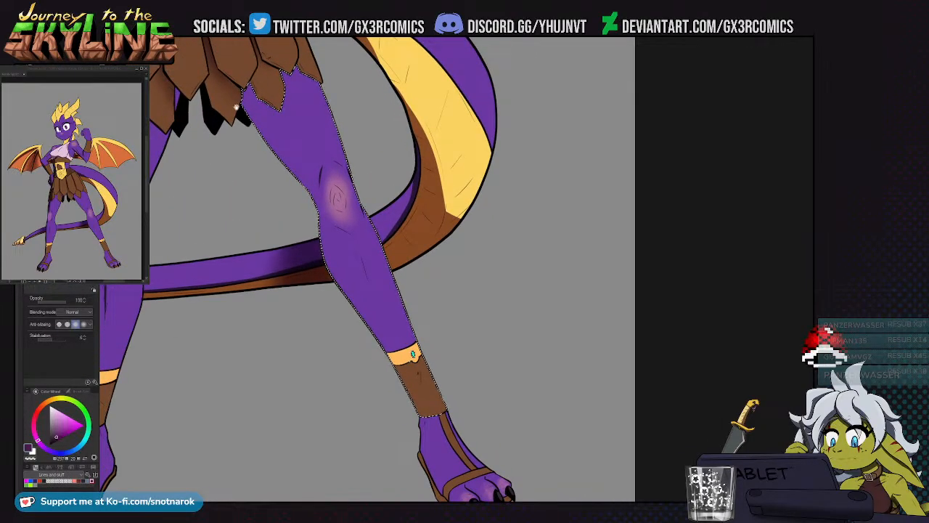
Select the leg on the hand-on-hip side and airbrush a soft shadow on its thigh below the skirt with a larger brush
left_click_drag(265, 90, 347, 95)
key("w")
left_click(259, 101)
left_click(226, 137)
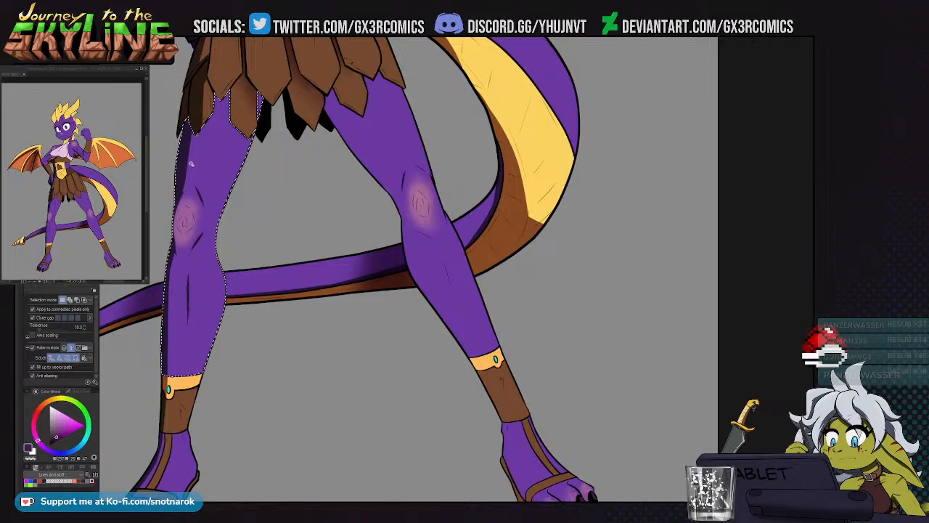
key("b")
left_click_drag(218, 156, 229, 213)
key("bracketright")
key("bracketright")
key("bracketright")
key("bracketright")
key("bracketright")
key("bracketright")
key("bracketright")
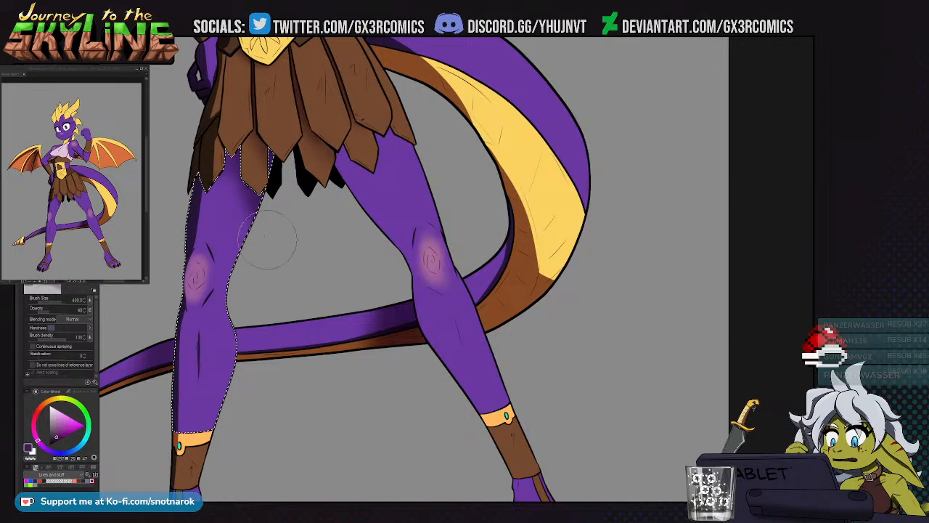
Select the other leg and airbrush a soft shadow on its thigh below the skirt strips
mouse_move(305, 167)
left_mouse_down()
mouse_move(223, 149)
mouse_move(271, 181)
mouse_move(285, 221)
left_mouse_up()
key("w")
left_click(260, 148)
key("b")
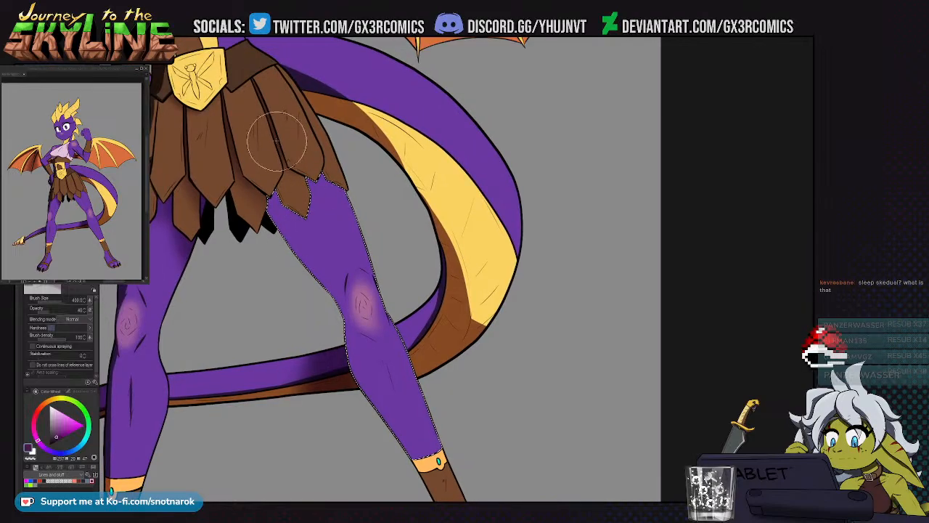
left_click_drag(276, 140, 276, 297)
mouse_move(315, 153)
left_mouse_down()
mouse_move(299, 200)
mouse_move(308, 258)
mouse_move(302, 211)
mouse_move(258, 163)
mouse_move(317, 249)
mouse_move(263, 156)
mouse_move(316, 241)
mouse_move(304, 219)
mouse_move(303, 231)
mouse_move(302, 149)
mouse_move(301, 221)
mouse_move(308, 137)
mouse_move(302, 223)
mouse_move(265, 130)
mouse_move(306, 218)
mouse_move(295, 109)
mouse_move(337, 259)
left_mouse_up()
key("c")
key("c")
mouse_move(386, 374)
left_mouse_down()
mouse_move(358, 260)
mouse_move(342, 309)
left_mouse_up()
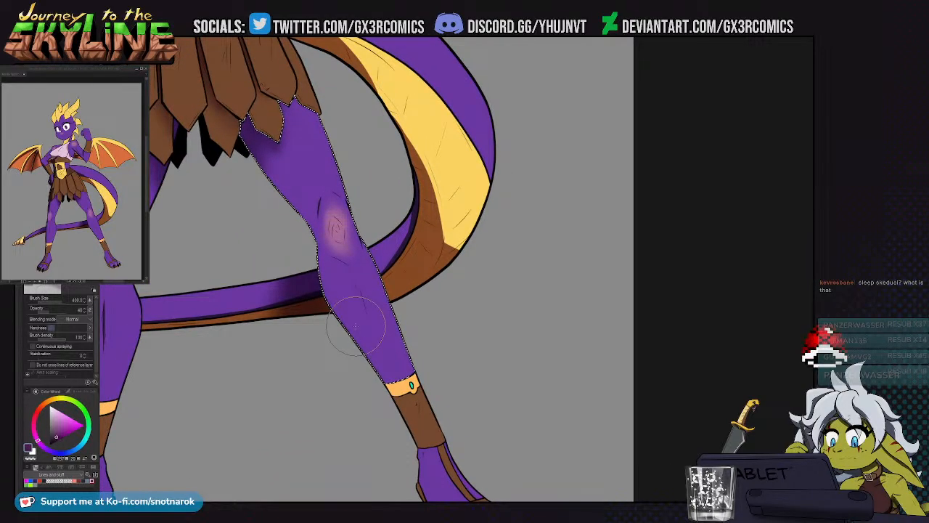
Extend the leg selection to include the ankle cuff, sandal straps and foot
key("u")
mouse_move(300, 191)
left_mouse_down()
mouse_move(295, 160)
mouse_move(311, 242)
mouse_move(349, 315)
mouse_move(356, 293)
left_mouse_up()
key("g")
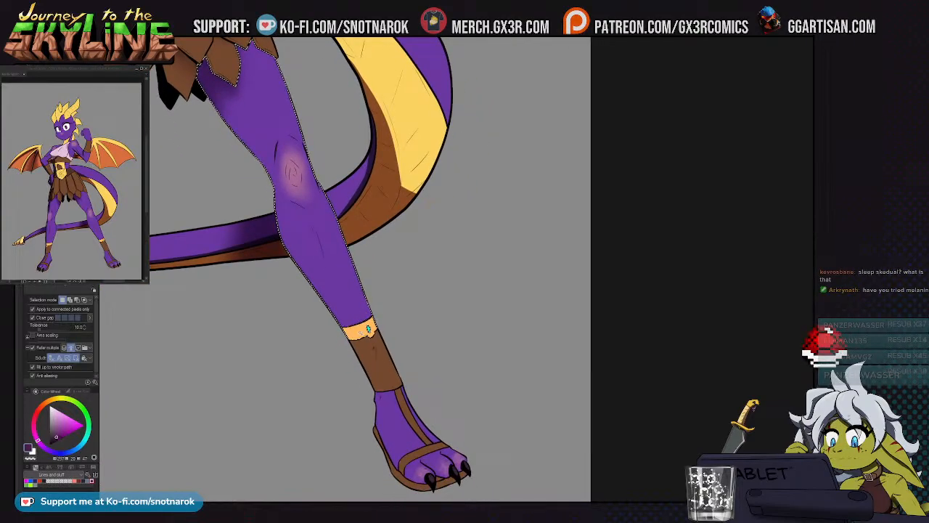
left_click_drag(376, 368, 374, 325)
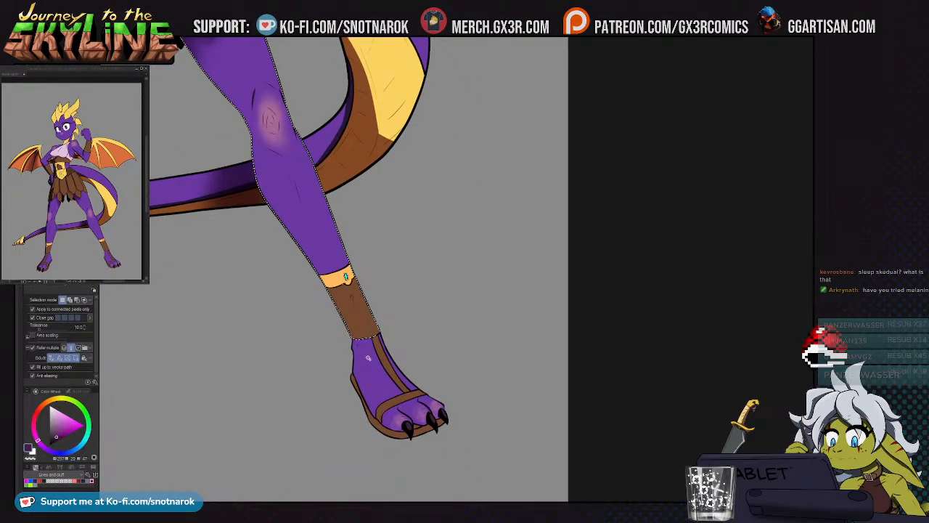
left_click_drag(322, 282, 341, 341)
key("p")
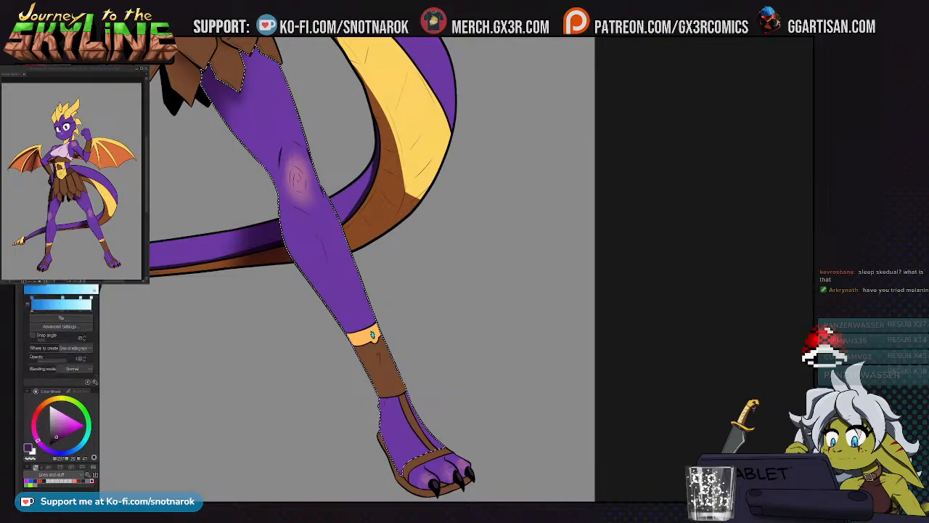
Paint a dark cel shadow along the selected leg's inner edge from the skirt down to the ankle cuff
left_click_drag(207, 62, 239, 121)
left_click_drag(285, 190, 345, 308)
mouse_move(387, 397)
left_mouse_down()
mouse_move(346, 410)
mouse_move(299, 341)
mouse_move(252, 182)
left_mouse_up()
left_click_drag(247, 221, 261, 109)
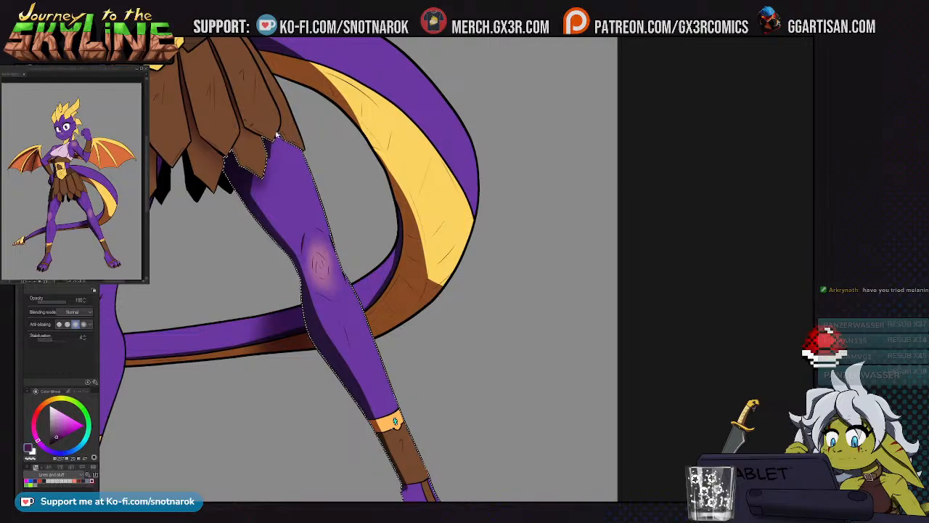
left_click_drag(284, 223, 299, 197)
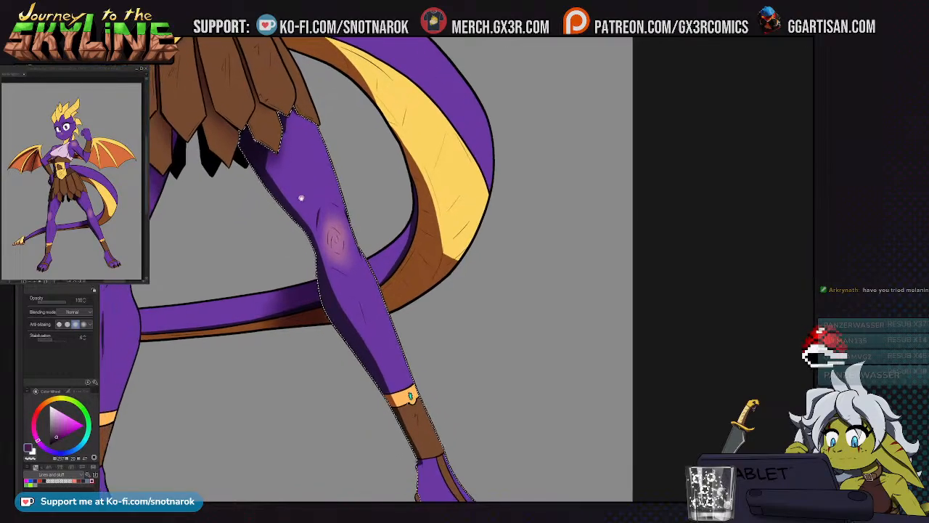
Refine the cel shadow's edge around the knee with the pen and clear the leg selection
key("p")
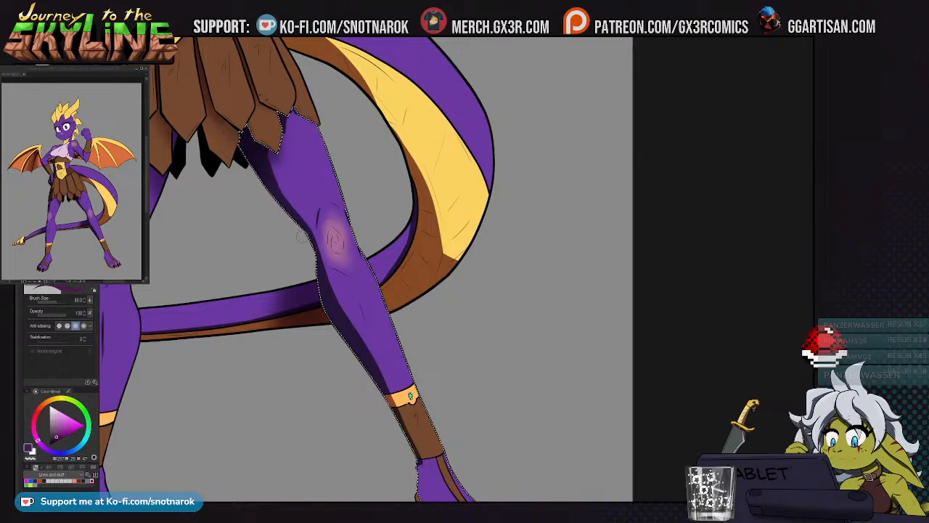
left_click_drag(303, 235, 318, 273)
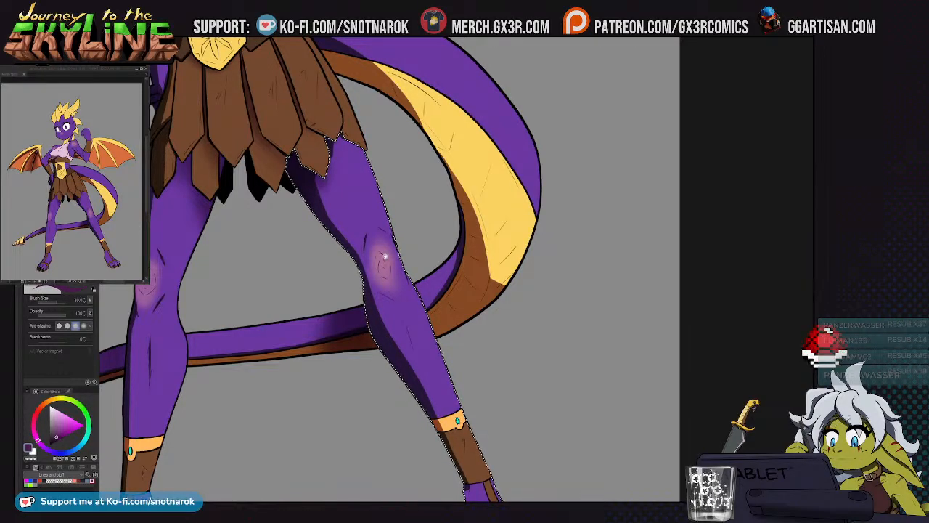
left_click_drag(366, 337, 425, 210)
left_click_drag(335, 286, 294, 308)
key("ctrl+d")
left_click_drag(322, 249, 302, 322)
left_click_drag(296, 263, 287, 293)
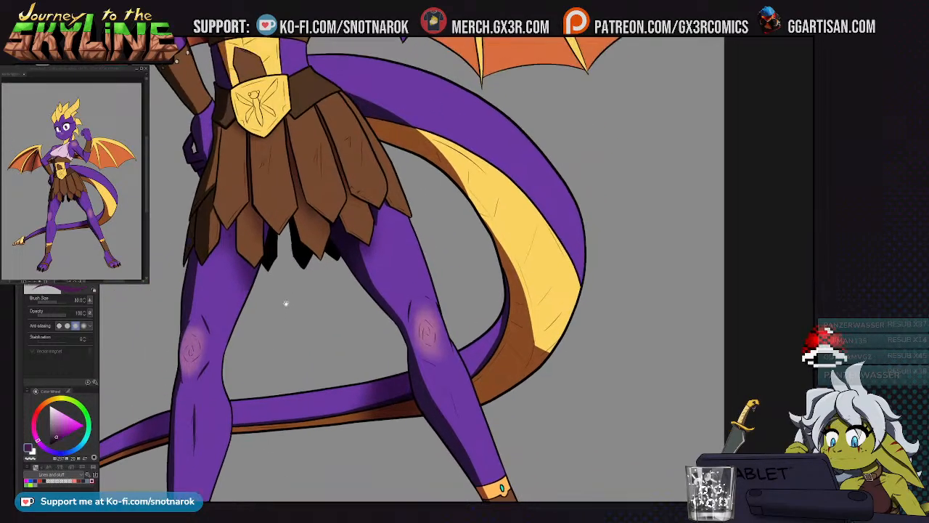
left_click_drag(301, 201, 283, 252)
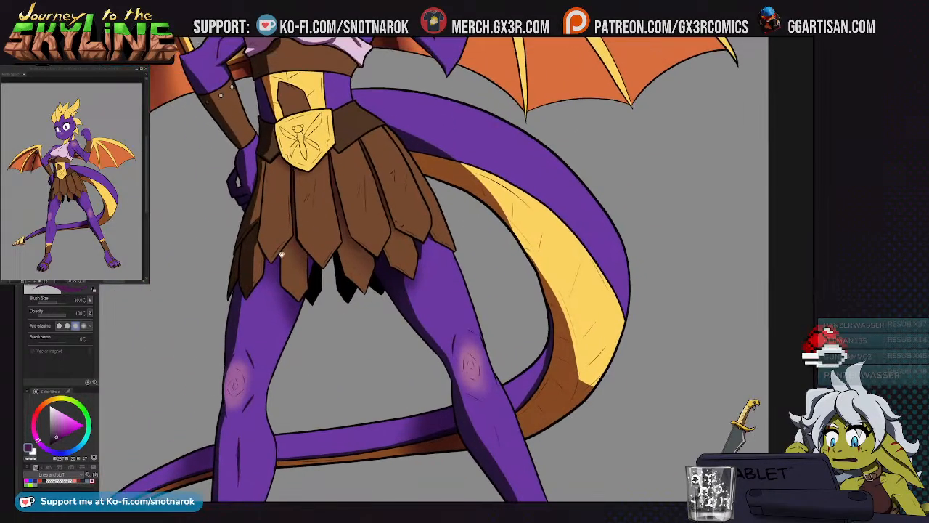
Select the skirt's front strip beside the buckle, then the back strip and gap next to it, and darken their shadowed parts
key("w")
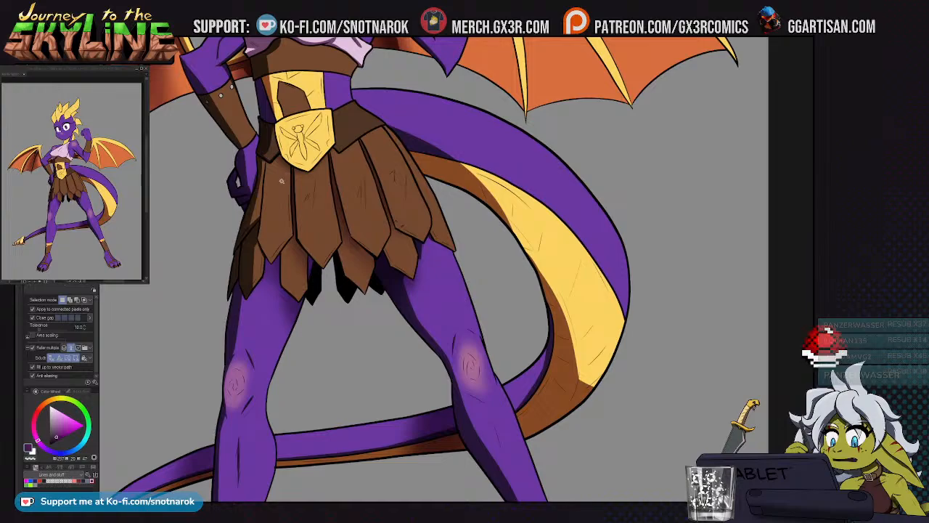
key("b")
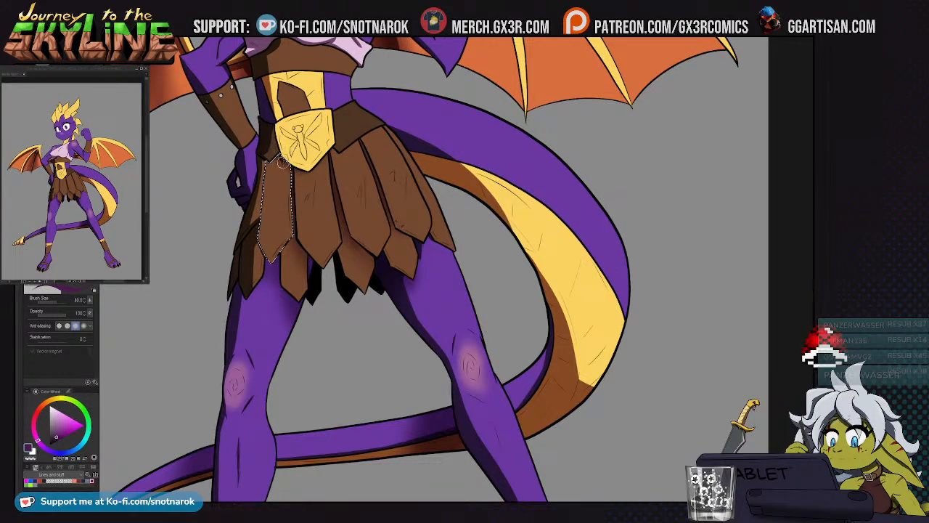
key("w")
left_click(305, 196)
left_click(296, 251)
key("b")
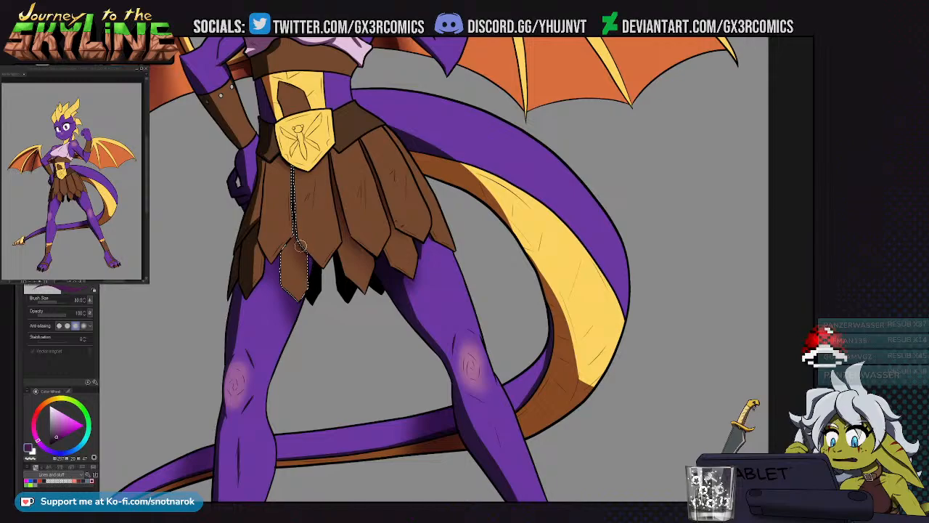
left_click_drag(339, 290, 312, 295)
left_click_drag(338, 248, 317, 249)
Select the next back strip of the skirt, shade it where the front strips overlap it, and clear the selection
key("w")
left_click(288, 215)
key("b")
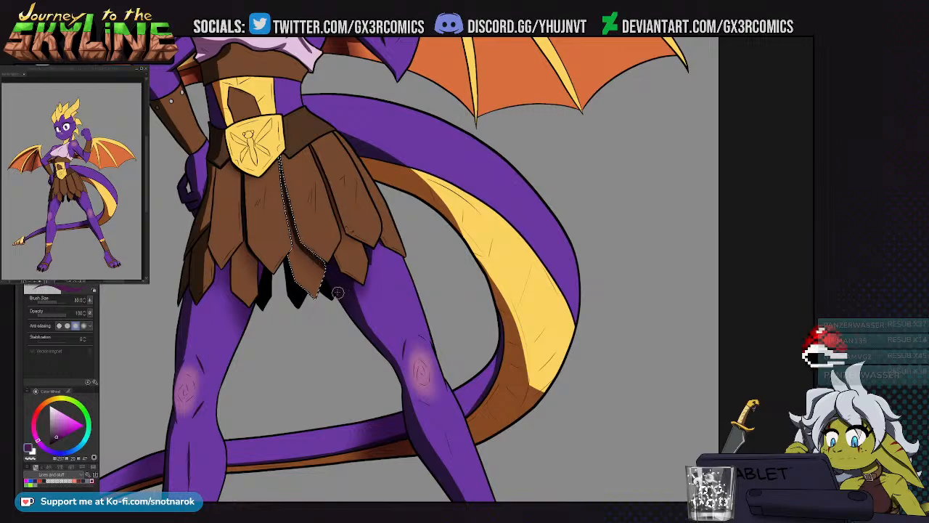
key("ctrl+d")
Select the gold dragonfly buckle and paint a dark cel shadow along its side and lower edge
left_click_drag(243, 175, 252, 201)
key("w")
left_click(256, 174)
scroll(256, 154, "up", 5)
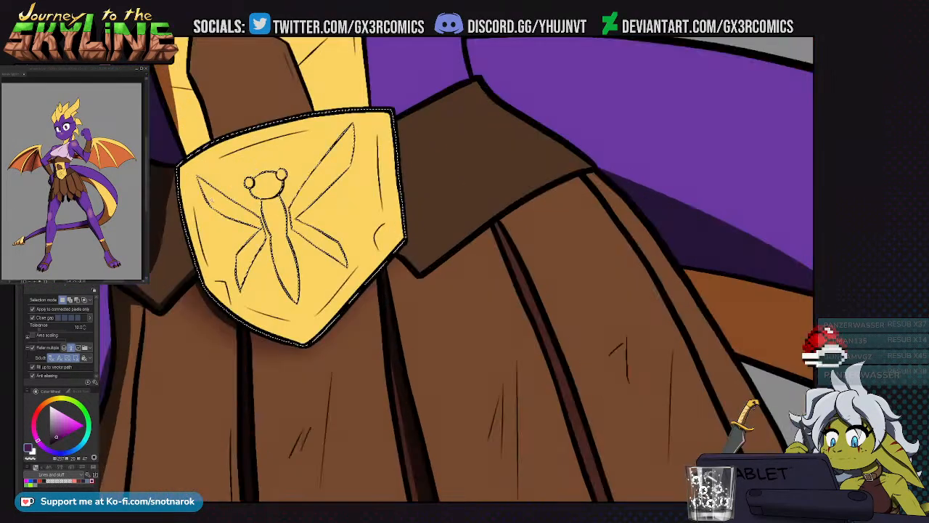
key("b")
mouse_move(183, 137)
left_mouse_down()
mouse_move(191, 218)
mouse_move(232, 312)
left_mouse_up()
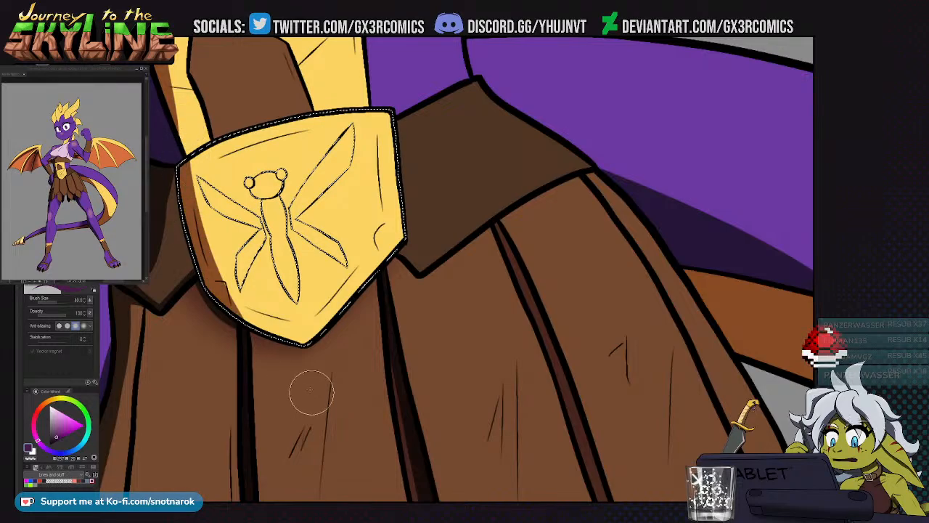
left_click_drag(186, 217, 275, 326)
mouse_move(181, 236)
left_mouse_down()
mouse_move(190, 167)
mouse_move(200, 240)
left_mouse_up()
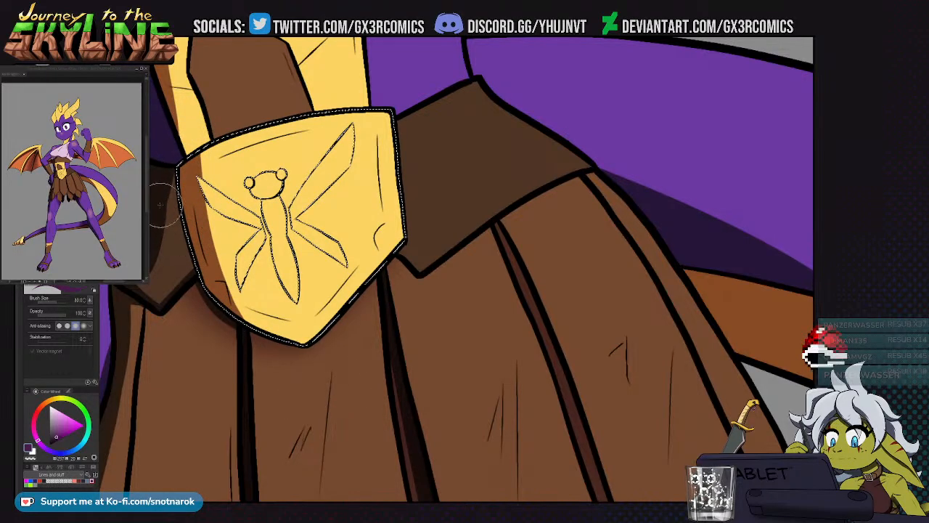
left_click_drag(310, 346, 314, 342)
Refine the buckle's shadow with a smaller brush, erasing lit edges and shading the dents and scratches
key("[")
key("[")
key("[")
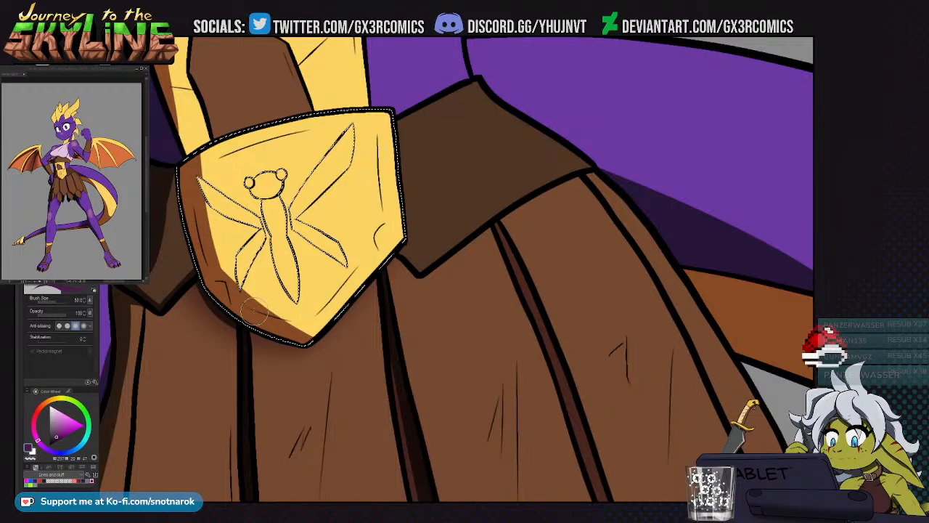
key("c")
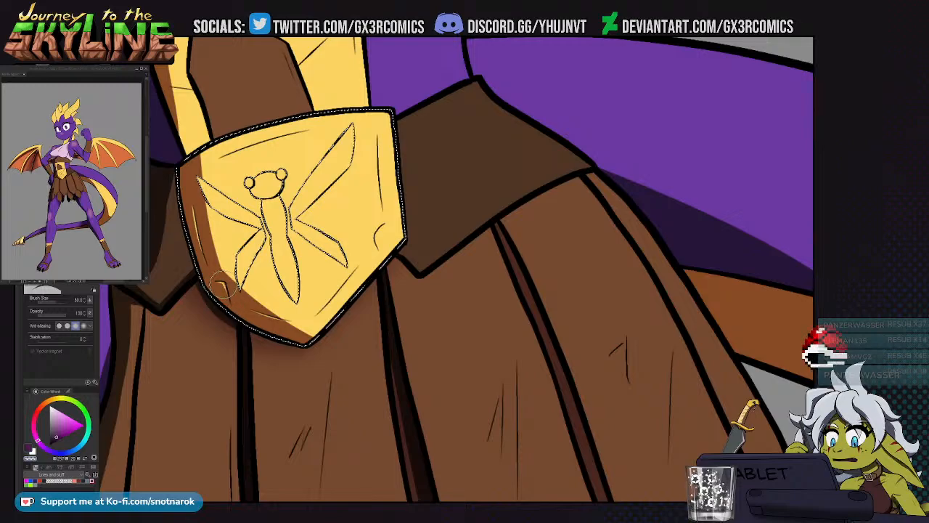
left_click_drag(221, 279, 269, 243)
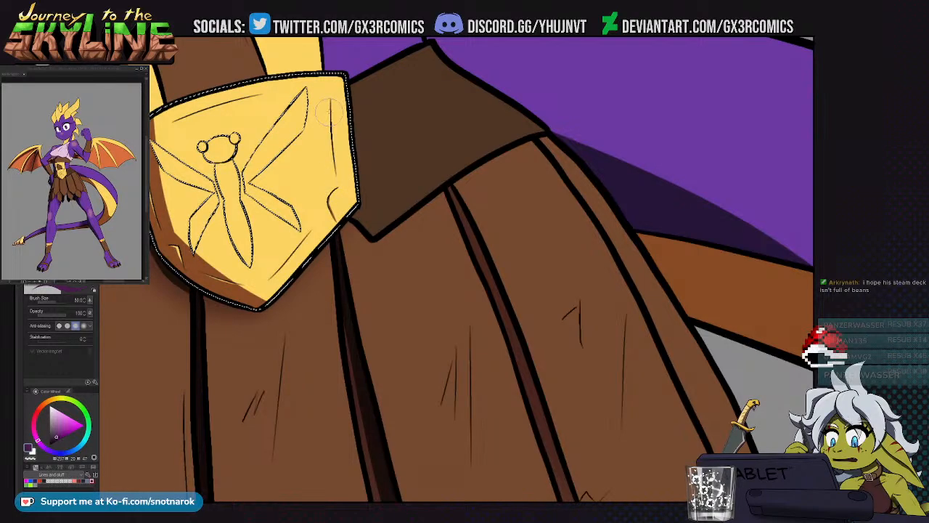
scroll(329, 113, "up", 1)
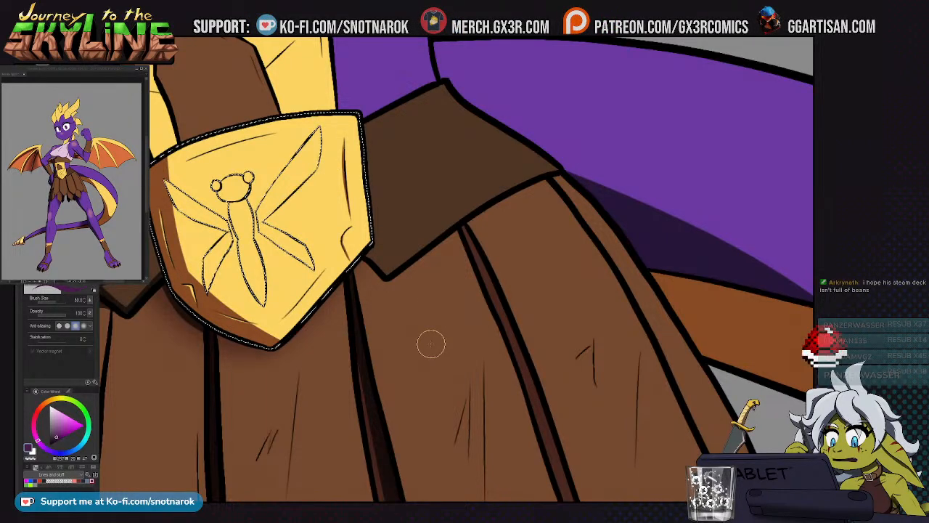
mouse_move(431, 344)
left_mouse_down()
mouse_move(450, 312)
mouse_move(529, 322)
left_mouse_up()
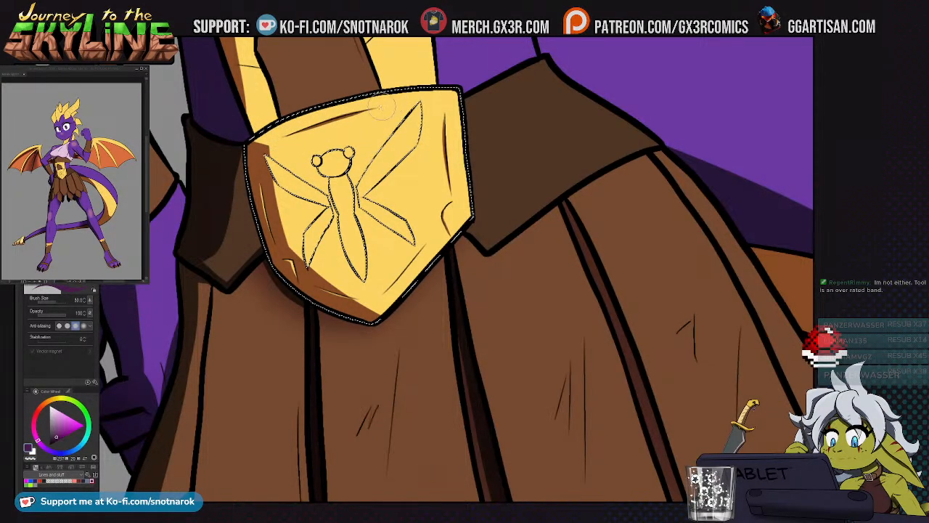
Select the brown patch above the buckle and airbrush a soft shadow along its lower part
left_click_drag(382, 112, 377, 214)
key("w")
left_click(288, 202)
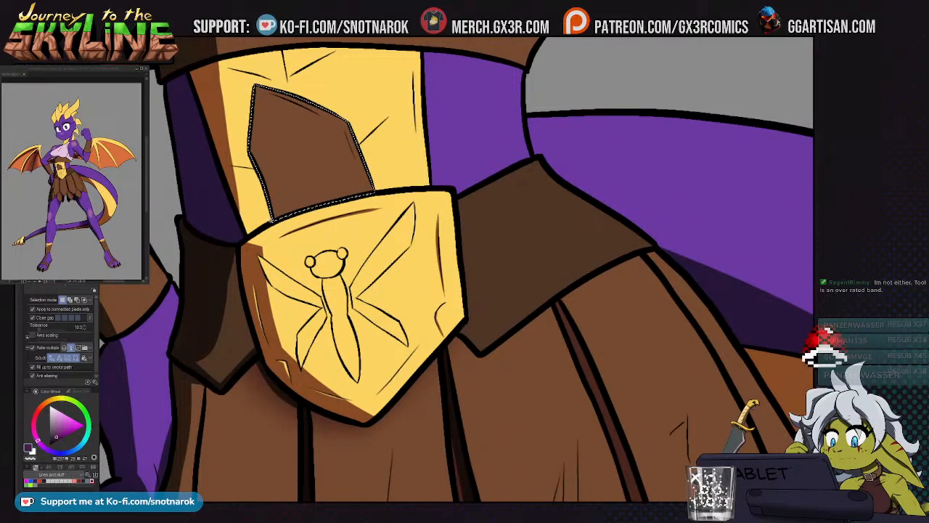
key("b")
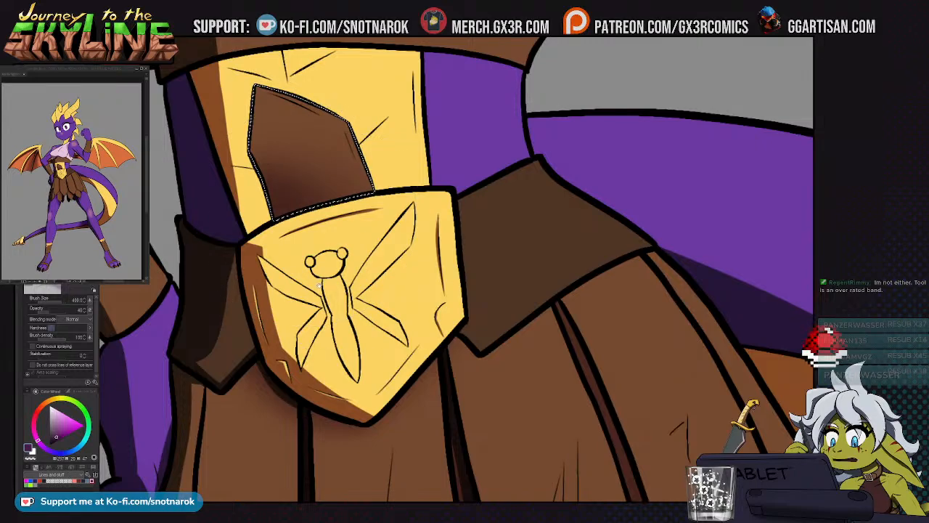
scroll(312, 246, "down", 3)
Reselect the gold buckle, rework its shadow into an uneven edge around the dragonfly, and clear the selection
key("w")
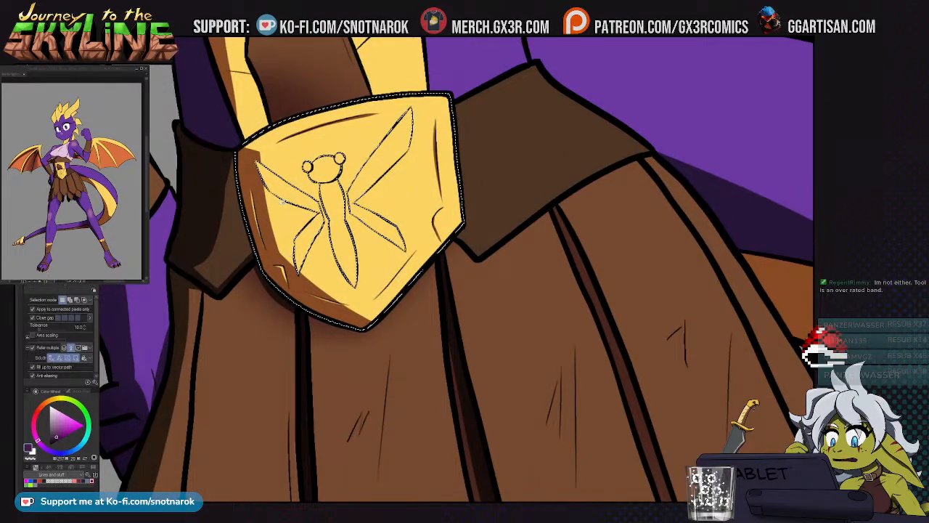
key("p")
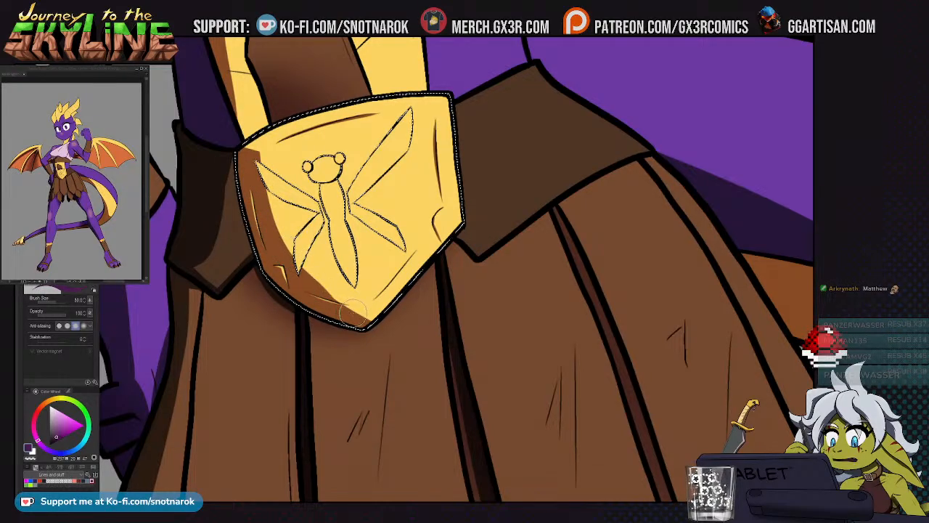
left_click_drag(390, 326, 406, 351)
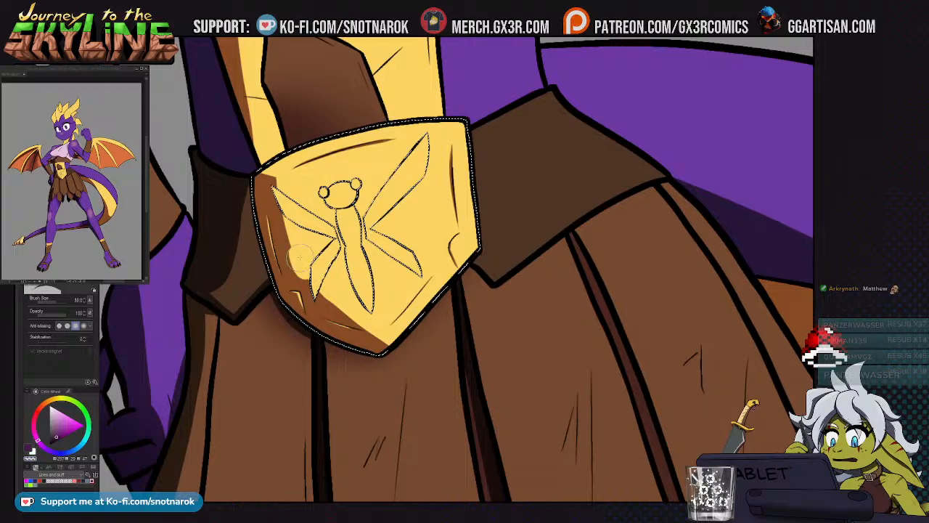
mouse_move(301, 268)
left_mouse_down()
mouse_move(283, 217)
mouse_move(305, 276)
mouse_move(355, 325)
mouse_move(273, 333)
left_mouse_up()
key("ctrl+d")
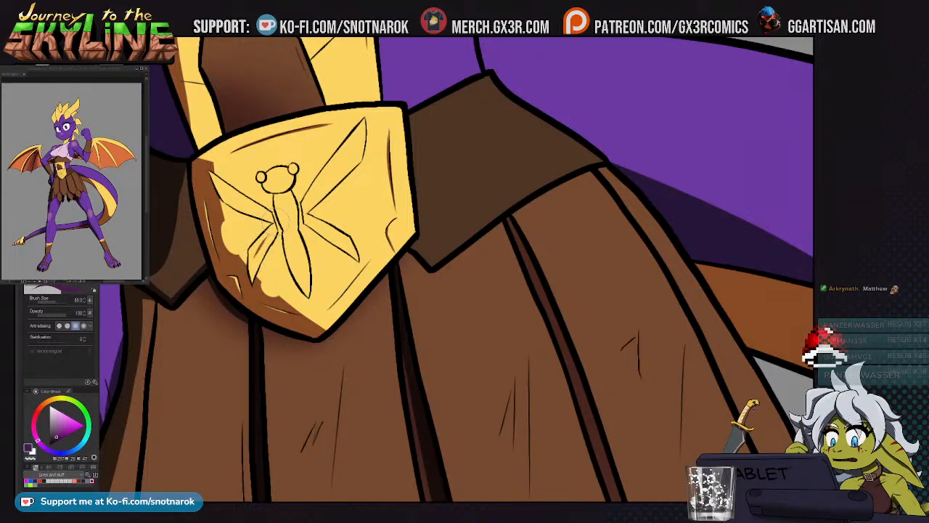
Select the dragonfly's body on the buckle, shade its edge with the pen, and clear the selection
key("g")
key("p")
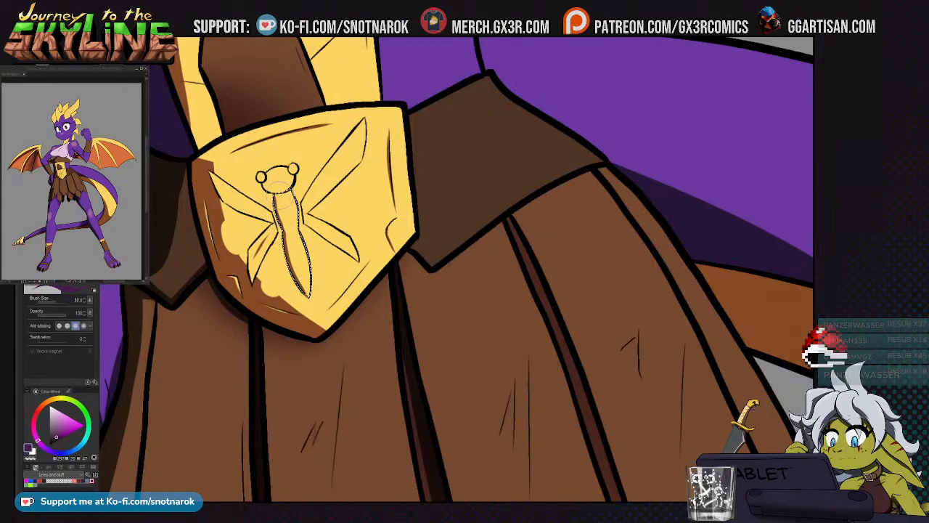
key("ctrl+d")
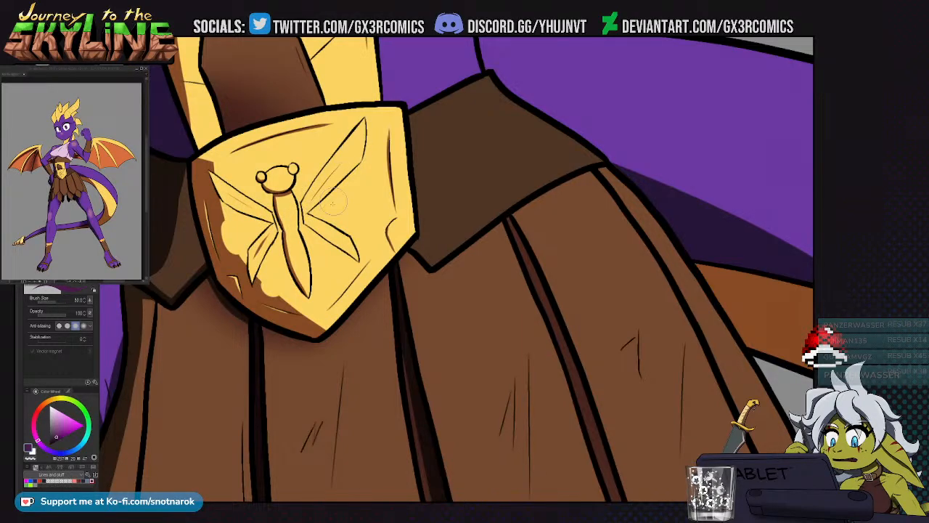
Add thin shadow lines along the engraved dragonfly's head and wings on the buckle
left_click_drag(322, 182, 306, 160)
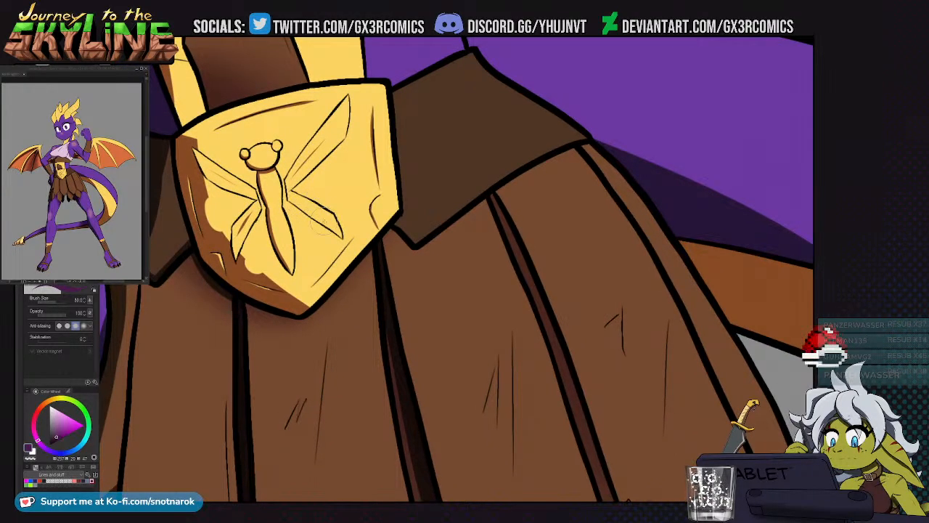
left_click_drag(304, 226, 312, 208)
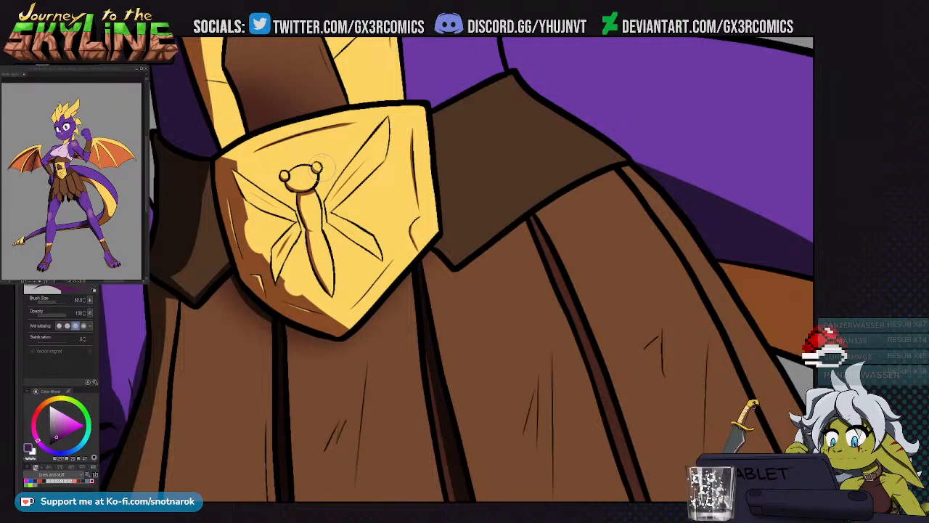
left_click_drag(335, 249, 316, 198)
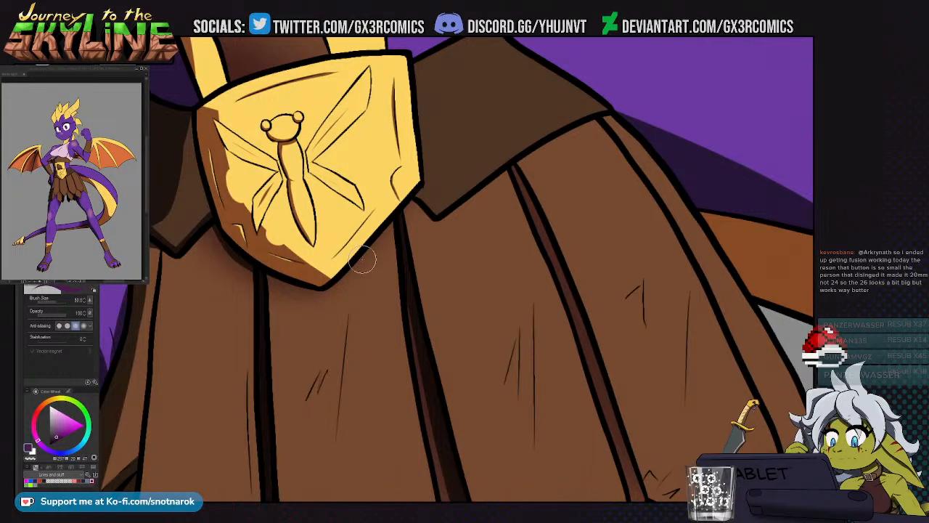
left_click_drag(352, 191, 340, 260)
left_click_drag(357, 212, 354, 254)
Select the brown patch above the buckle and fill a dark curved cel shadow across its base
left_click_drag(258, 150, 309, 277)
key("w")
left_click(297, 268)
mouse_move(345, 302)
left_mouse_down()
mouse_move(251, 270)
mouse_move(351, 306)
left_mouse_up()
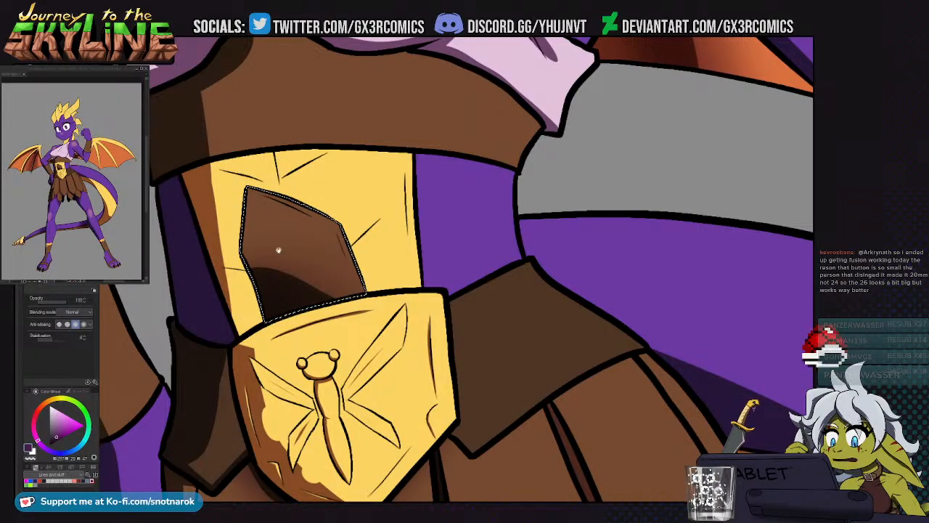
Select the yellow belly panel surrounding the brown patch and shade its creases
left_click_drag(236, 296, 285, 283)
key("w")
left_click(265, 153)
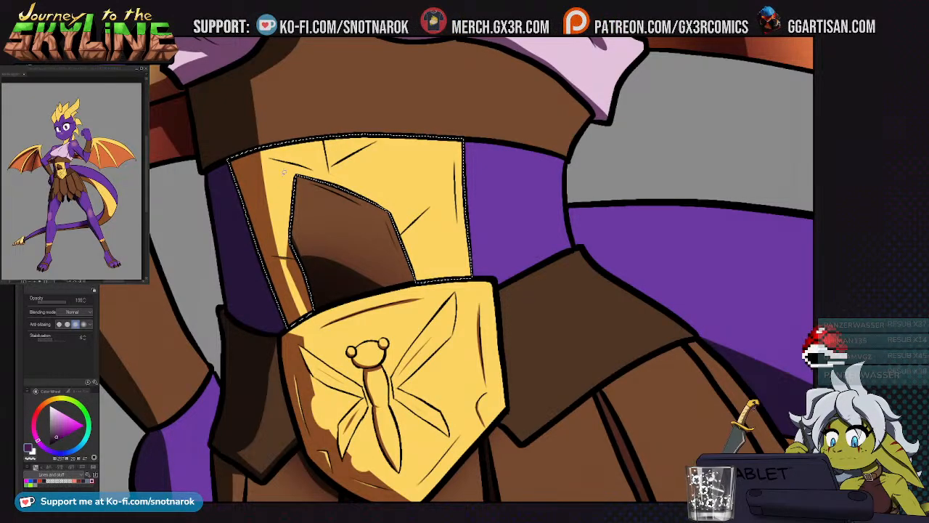
Lasso the short crease at the top of the yellow belly and adjust it with a free transform
key("p")
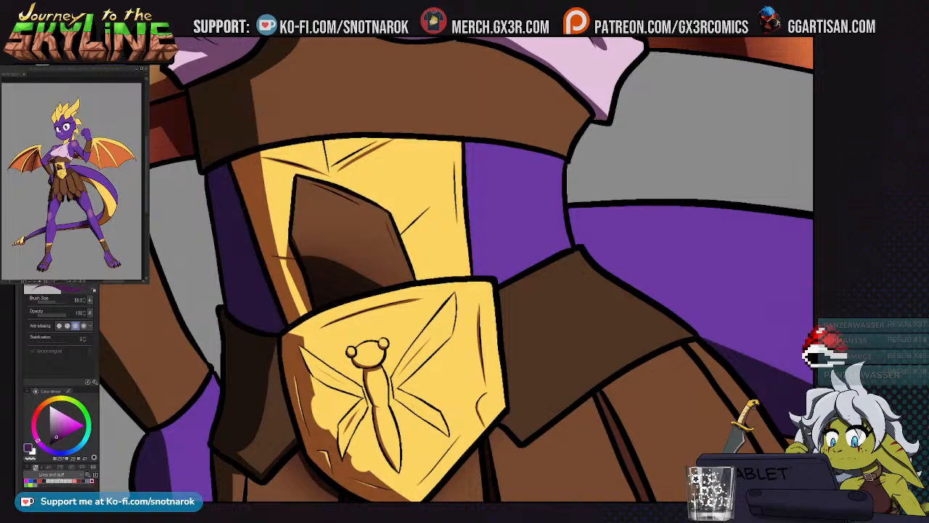
key("m")
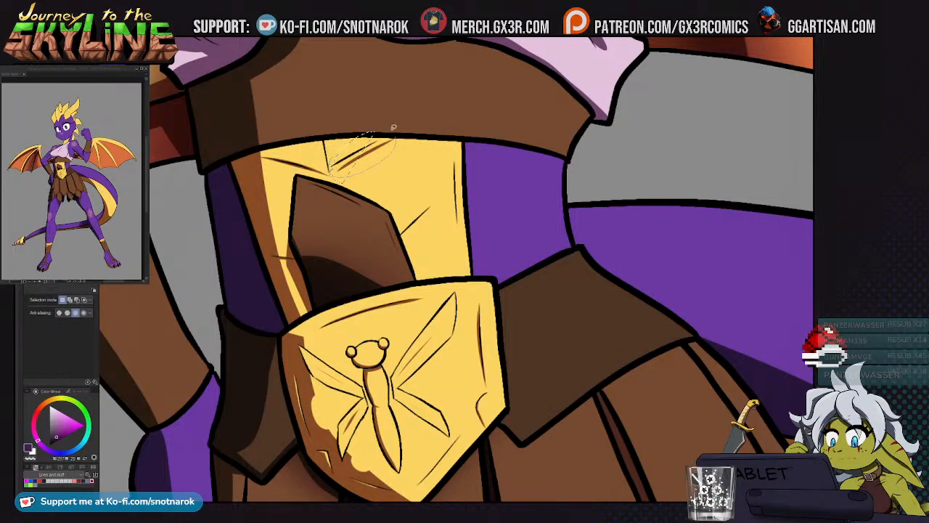
key("k")
key("ctrl+t")
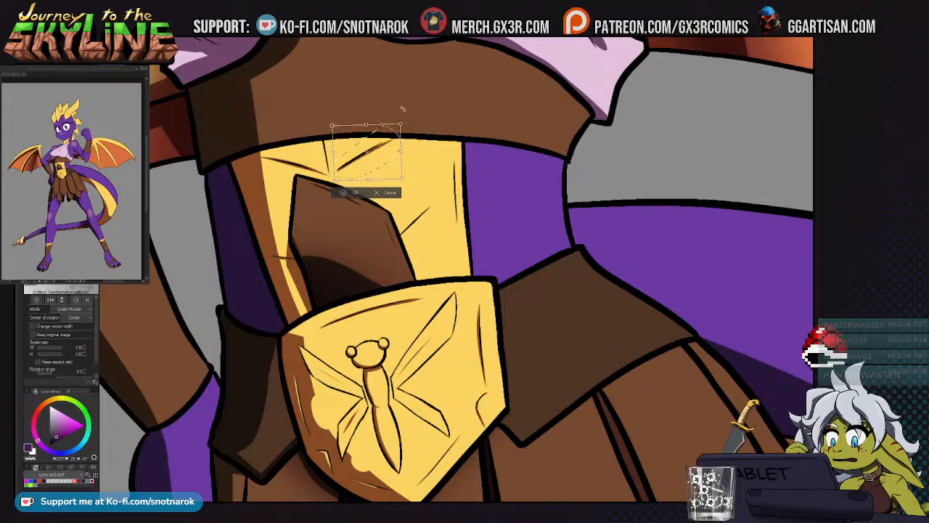
key("Return")
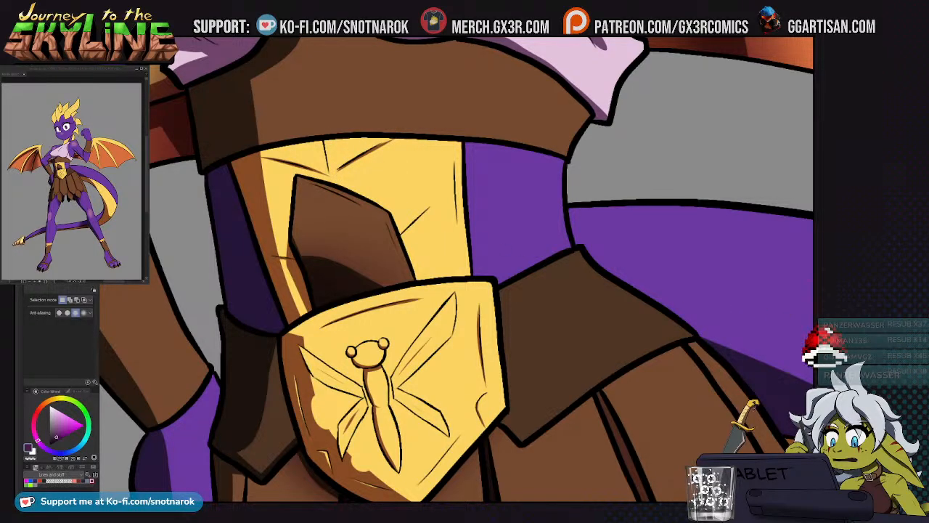
Select the yellow belly area and fill a thin shadow along the diagonal crease beside the brown patch
key("w")
left_click(425, 200)
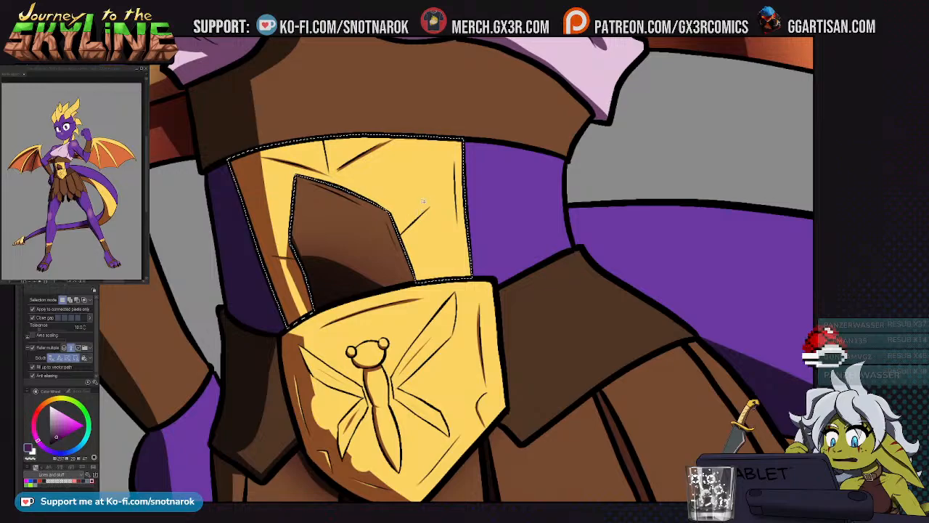
key("m")
left_click_drag(428, 206, 369, 277)
key("ctrl+z")
key("u")
mouse_move(393, 239)
left_mouse_down()
mouse_move(438, 200)
mouse_move(373, 282)
left_mouse_up()
key("ctrl+z")
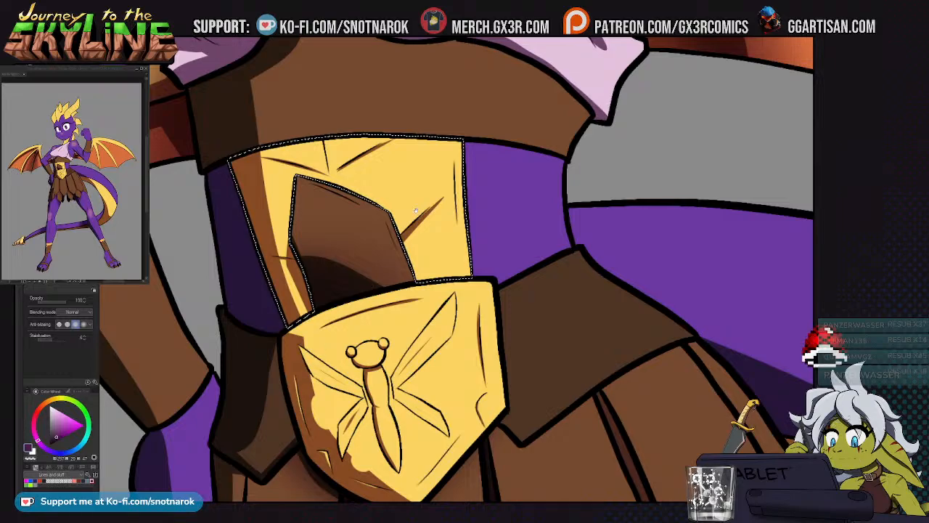
left_click_drag(419, 208, 363, 245)
scroll(318, 288, "down", 3)
scroll(308, 243, "up", 4)
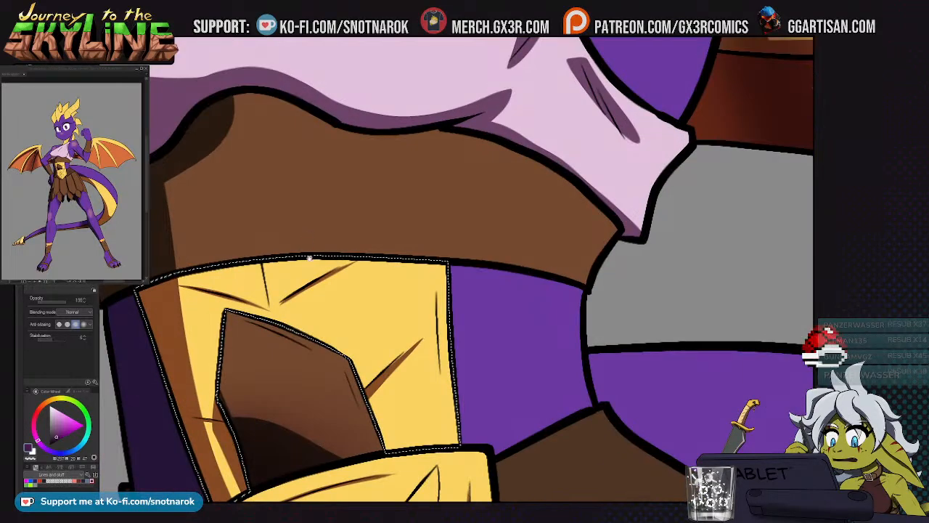
Select the brown chest band, fill a thin shadow along its lower edge, and clear the selection
left_click_drag(311, 256, 405, 183)
key("w")
left_click(463, 176)
key("u")
mouse_move(689, 219)
left_mouse_down()
mouse_move(481, 170)
mouse_move(324, 296)
mouse_move(479, 323)
mouse_move(462, 172)
mouse_move(303, 237)
left_mouse_up()
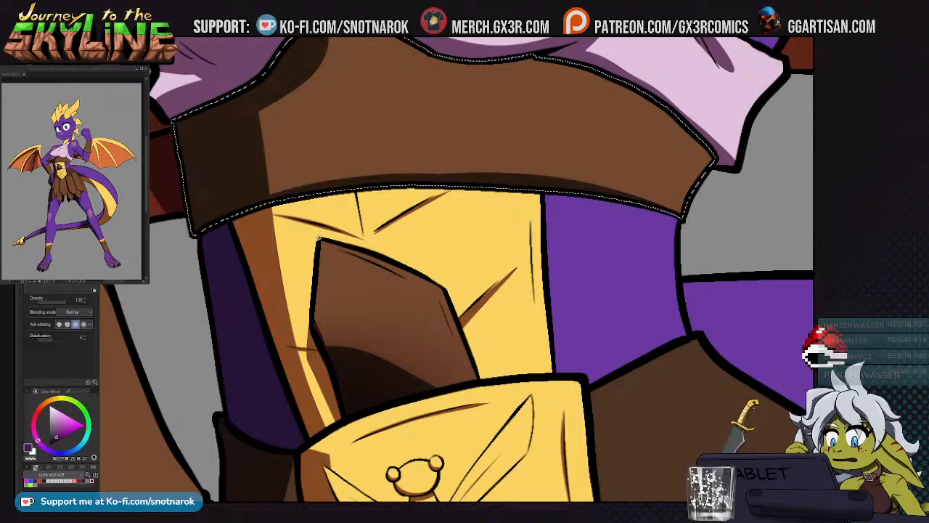
left_click_drag(278, 116, 273, 201)
key("ctrl+d")
Shade the upper edge of the brown chest band beneath the shirt hem
left_click_drag(214, 240, 263, 277)
mouse_move(360, 168)
left_mouse_down()
mouse_move(440, 150)
mouse_move(368, 142)
left_mouse_up()
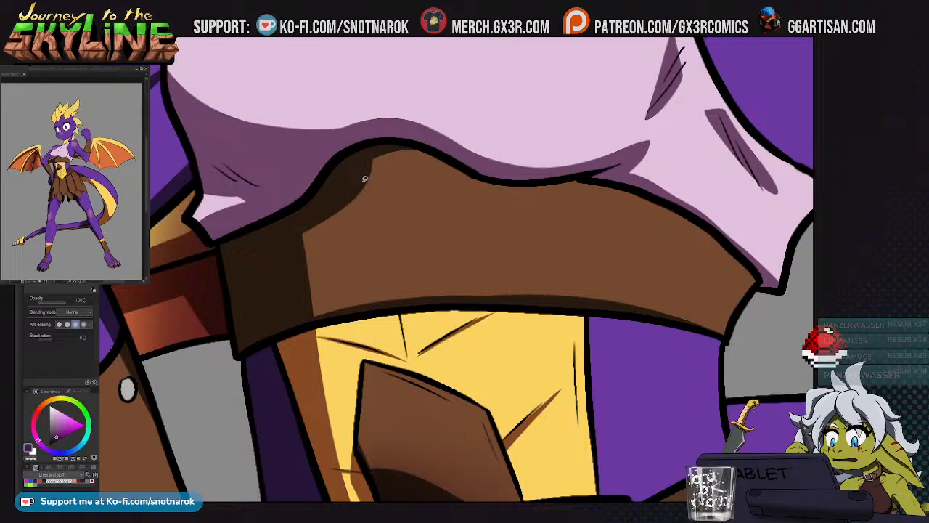
left_click_drag(430, 202, 391, 198)
mouse_move(268, 150)
left_mouse_down()
mouse_move(419, 188)
mouse_move(511, 166)
mouse_move(428, 171)
mouse_move(297, 132)
mouse_move(276, 145)
left_mouse_up()
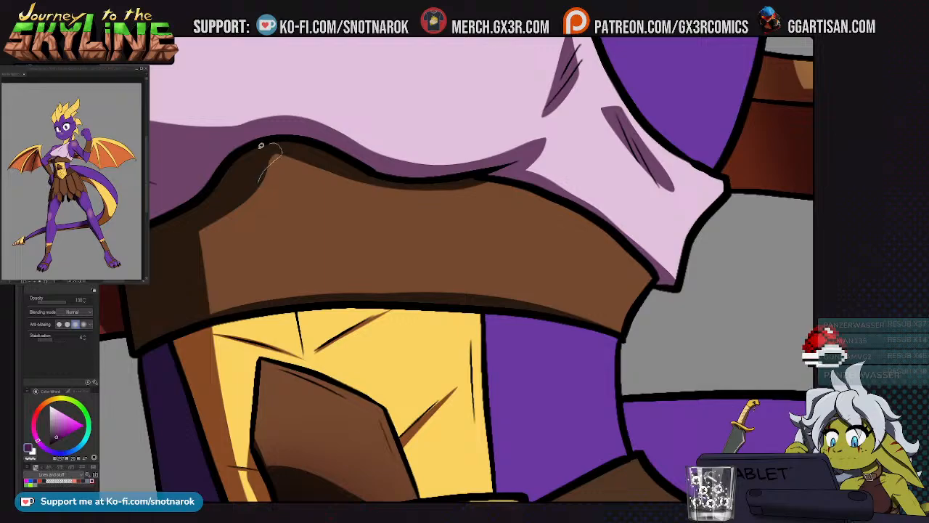
Select the raised upper arm and fill a dark wedge-shaped shadow on the underarm beside the crease
mouse_move(568, 291)
left_mouse_down()
mouse_move(467, 240)
mouse_move(445, 253)
mouse_move(366, 384)
left_mouse_up()
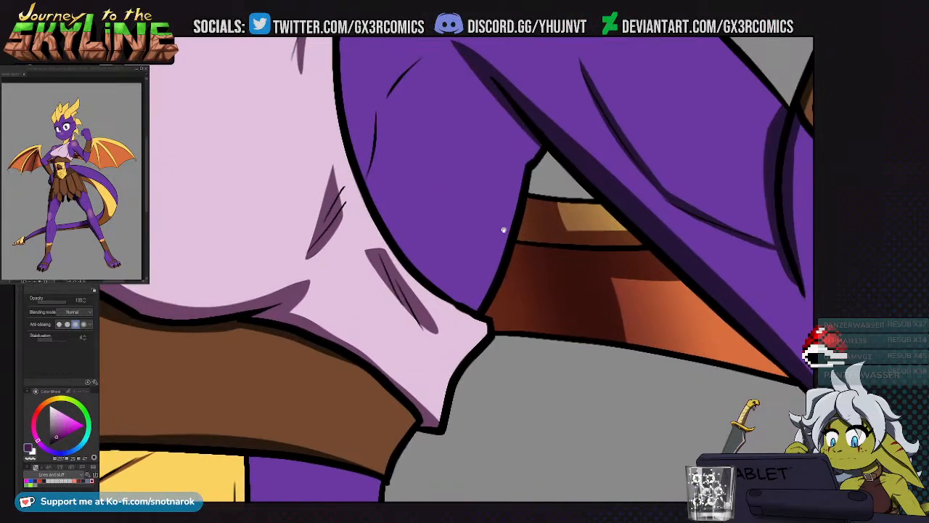
left_click_drag(506, 226, 392, 316)
key("w")
left_click(376, 220)
key("u")
mouse_move(344, 129)
left_mouse_down()
mouse_move(348, 205)
mouse_move(431, 214)
mouse_move(344, 131)
left_mouse_up()
left_click_drag(385, 247, 389, 258)
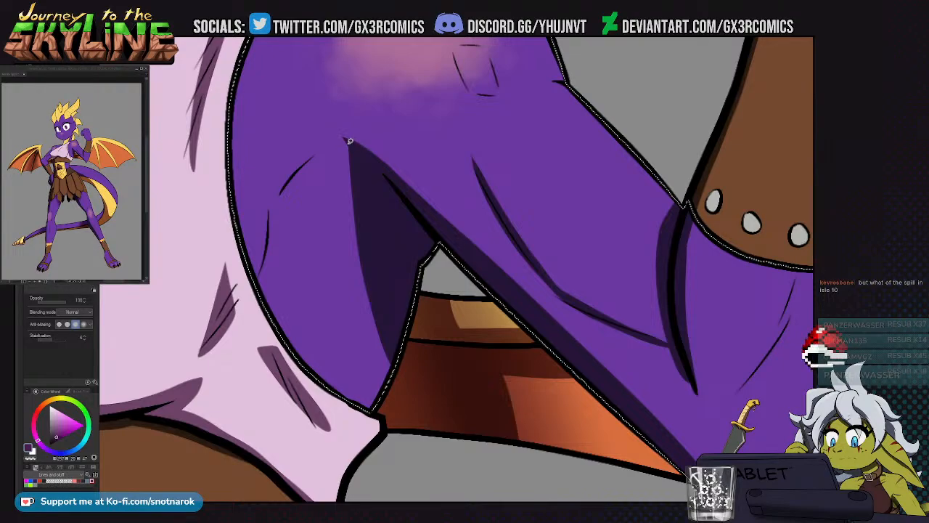
Undo the last stroke and shade the curved armpit crease next to the shirt's edge
left_click_drag(349, 145, 414, 132)
key("ctrl+z")
mouse_move(334, 180)
left_mouse_down()
mouse_move(326, 249)
mouse_move(336, 183)
mouse_move(390, 131)
mouse_move(346, 167)
mouse_move(380, 135)
left_mouse_up()
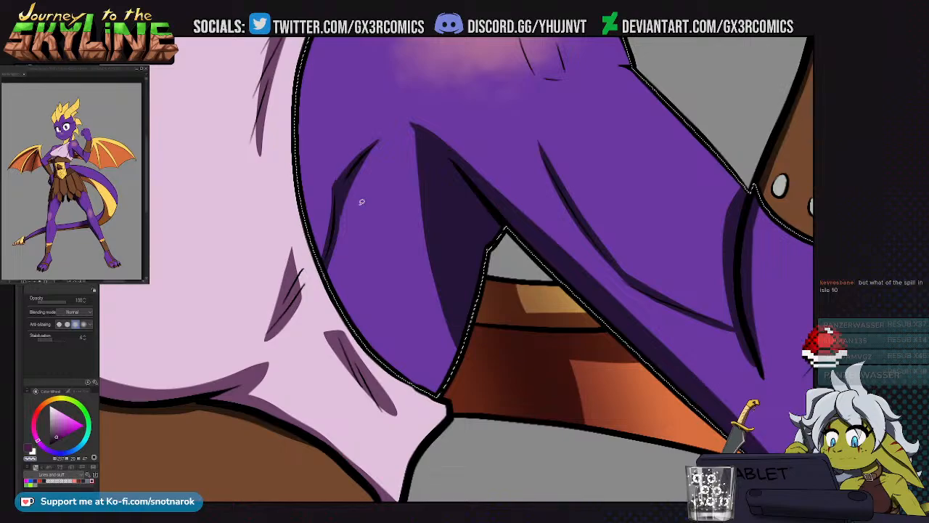
key("p")
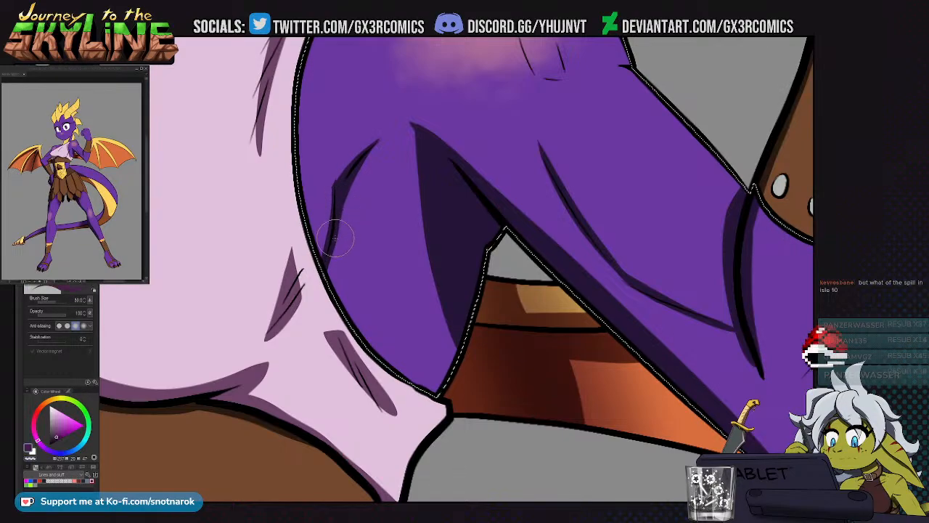
Select the neck and paint a cast shadow under the jaw across its yellow and purple parts
scroll(343, 212, "down", 5)
scroll(327, 175, "up", 2)
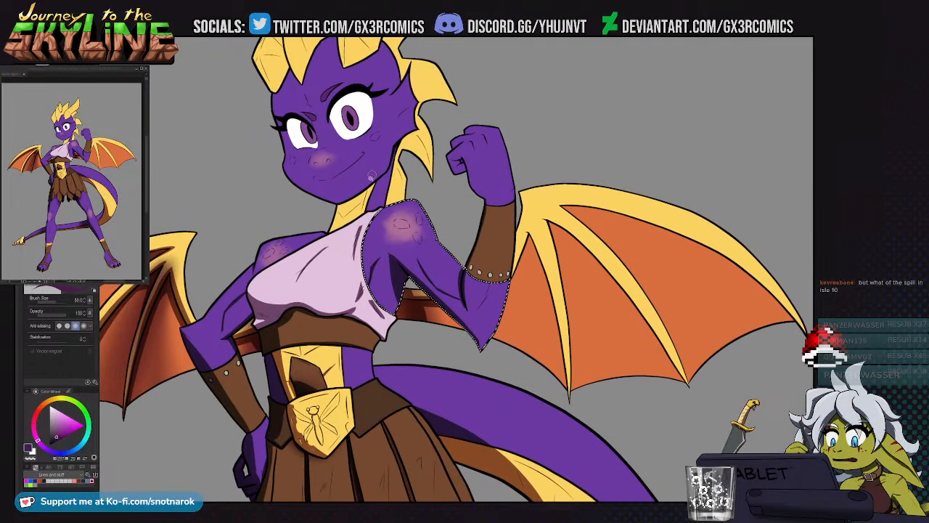
key("w")
scroll(326, 174, "up", 4)
key("p")
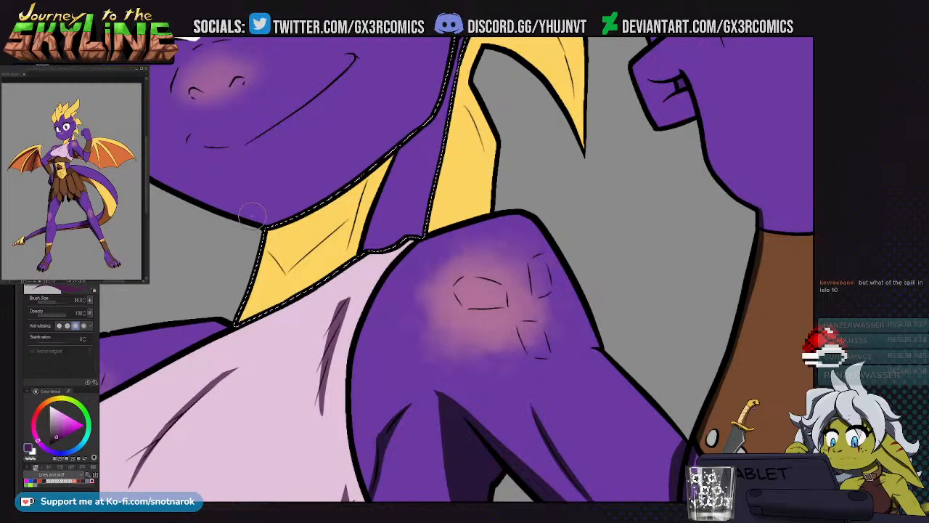
mouse_move(266, 230)
left_mouse_down()
mouse_move(339, 197)
mouse_move(413, 131)
left_mouse_up()
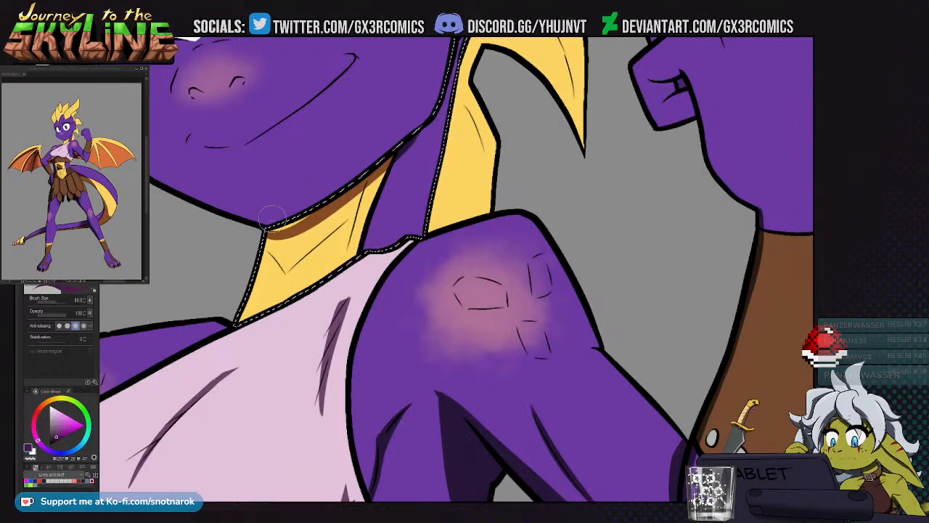
left_click_drag(268, 241, 428, 109)
mouse_move(296, 219)
left_mouse_down()
mouse_move(350, 208)
mouse_move(324, 237)
left_mouse_up()
mouse_move(374, 186)
left_mouse_down()
mouse_move(406, 132)
mouse_move(361, 252)
left_mouse_up()
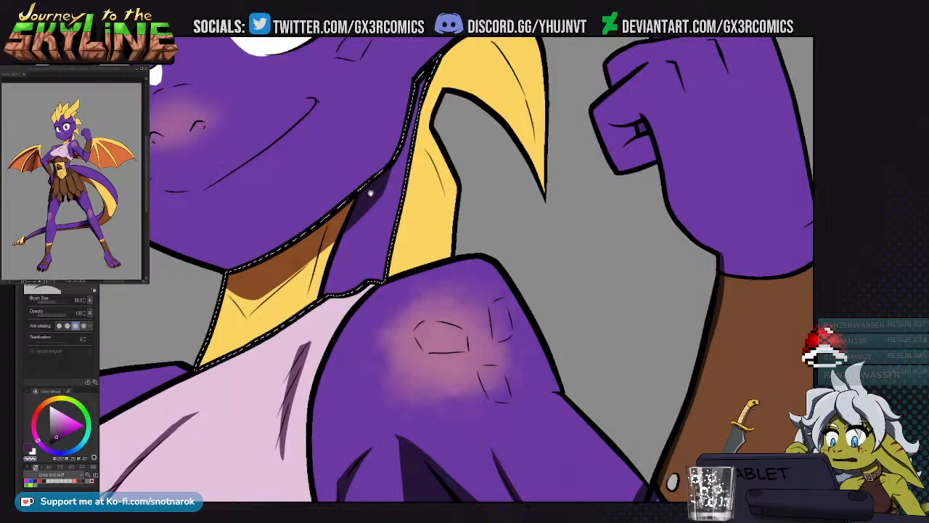
Select the yellow frill behind the jaw and shade the inner side of its lower spike
left_click_drag(365, 201, 314, 296)
key("w")
left_click(433, 137)
key("p")
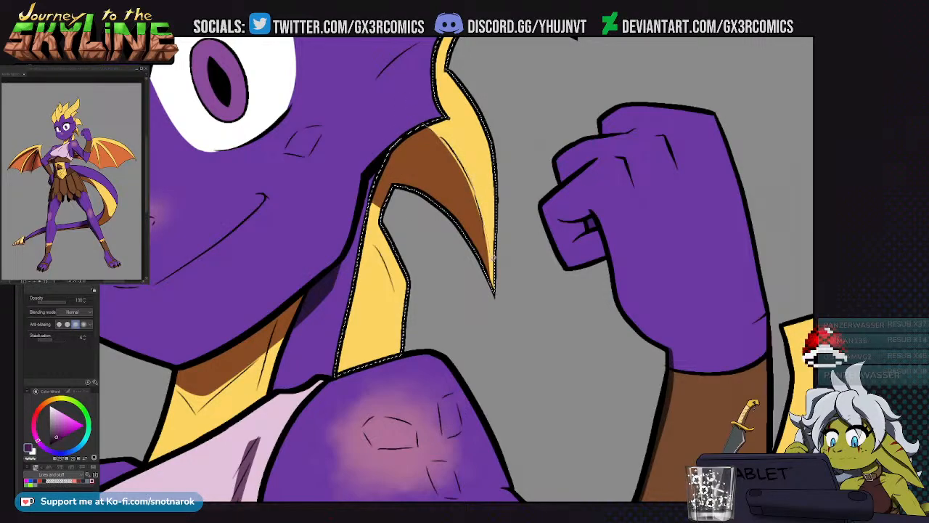
key("ctrl+z")
scroll(410, 146, "up", 3)
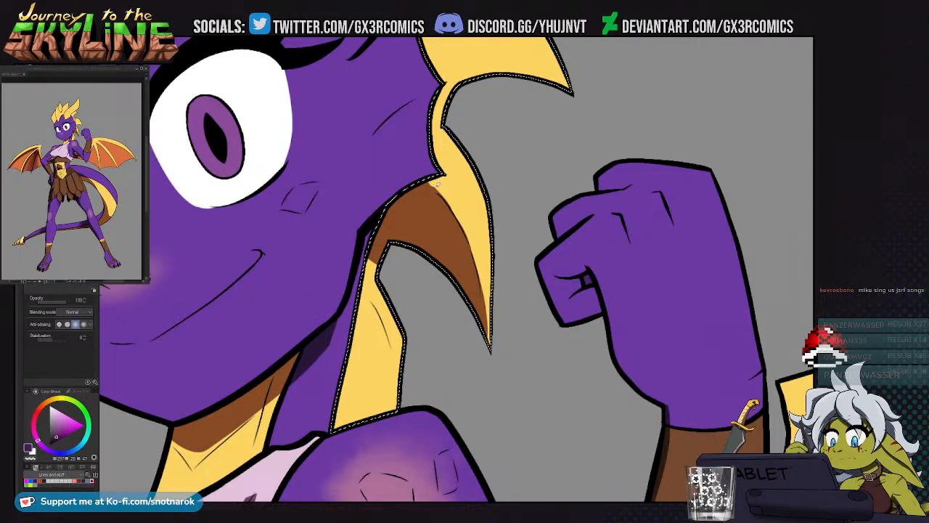
key("o")
key("b")
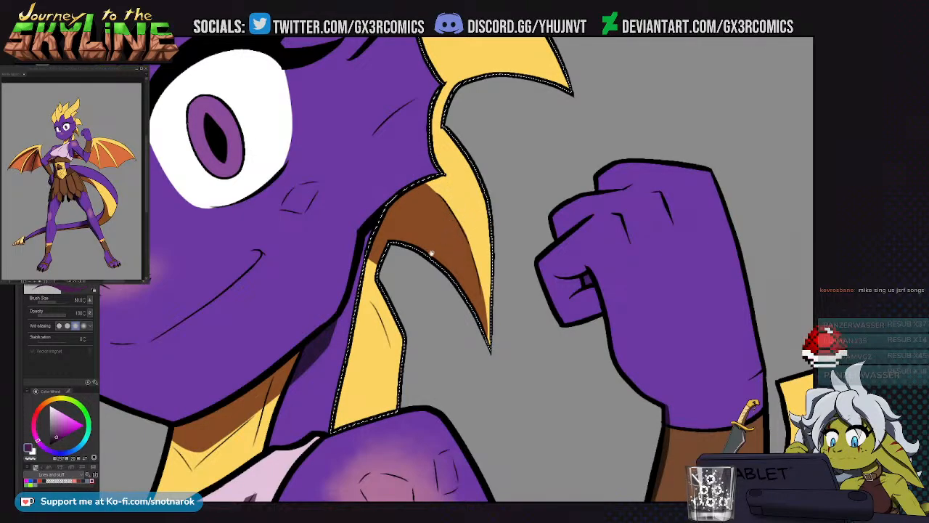
Shade the inner edge of the frill down to the shoulder and clear the selection
scroll(436, 246, "down", 3)
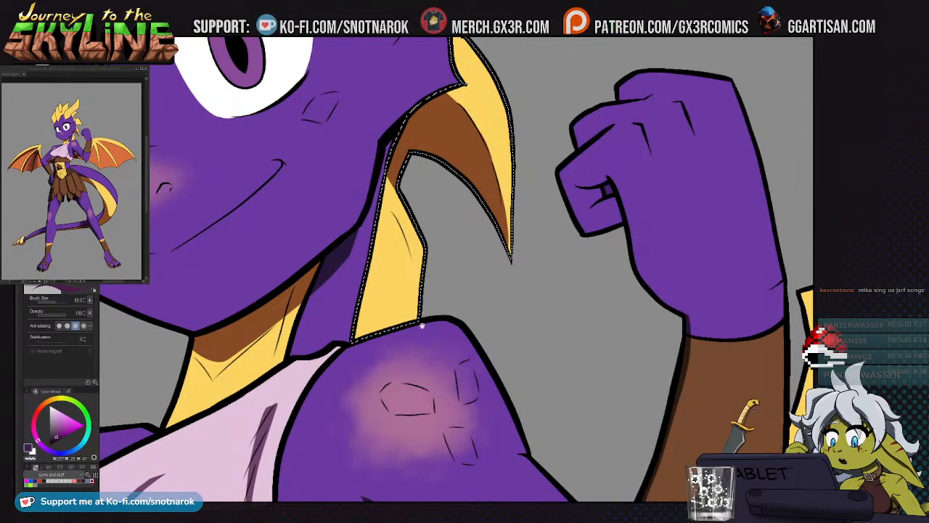
scroll(422, 323, "down", 3)
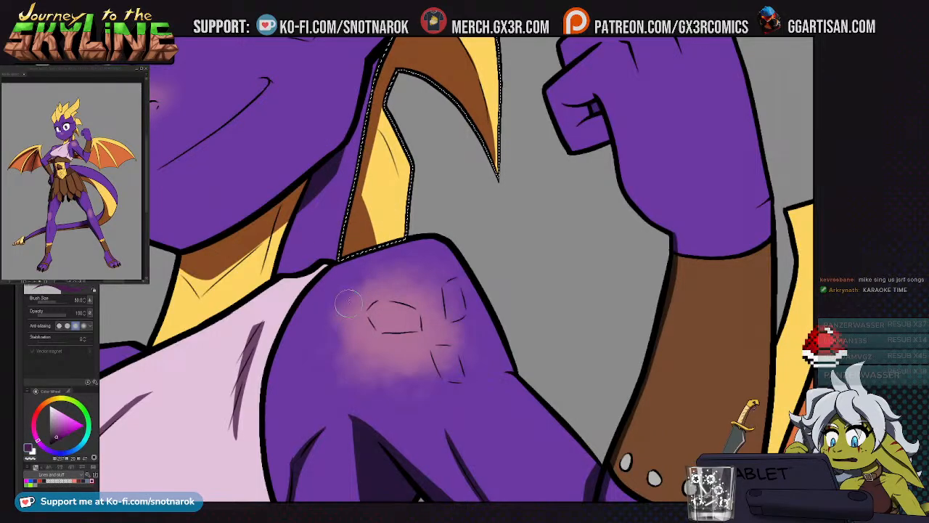
left_click_drag(324, 223, 410, 194)
key("ctrl+d")
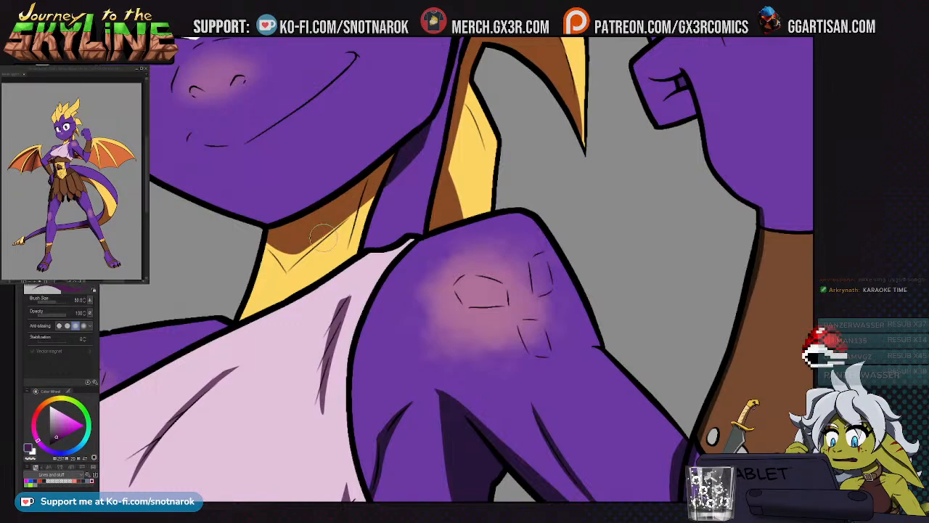
Reduce the brush size to 25 and add small shadows to the nostrils and the snout line
left_click_drag(280, 198, 369, 307)
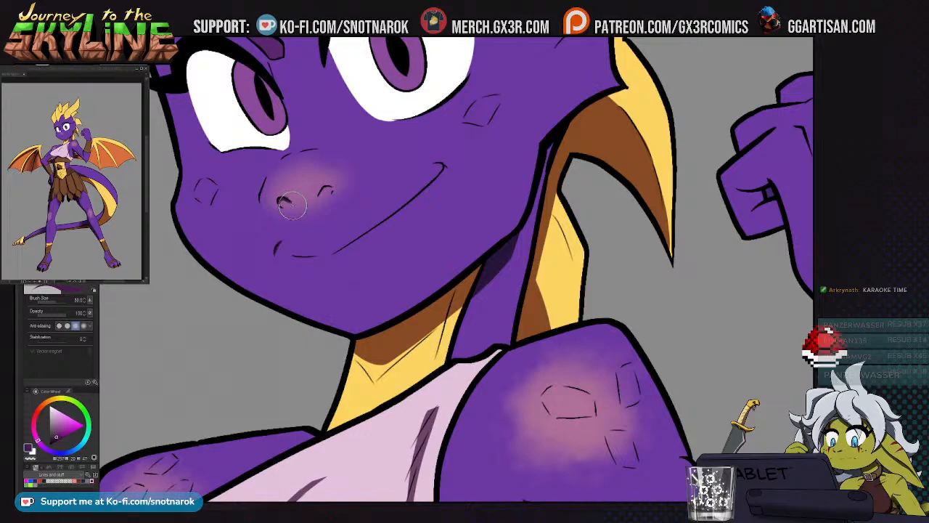
left_click_drag(293, 206, 281, 220)
key("bracketleft")
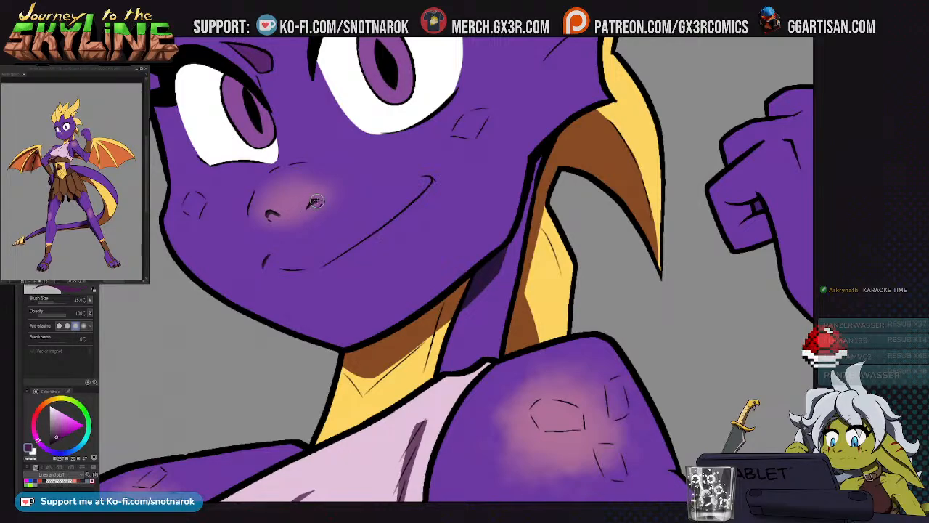
left_click_drag(306, 223, 249, 268)
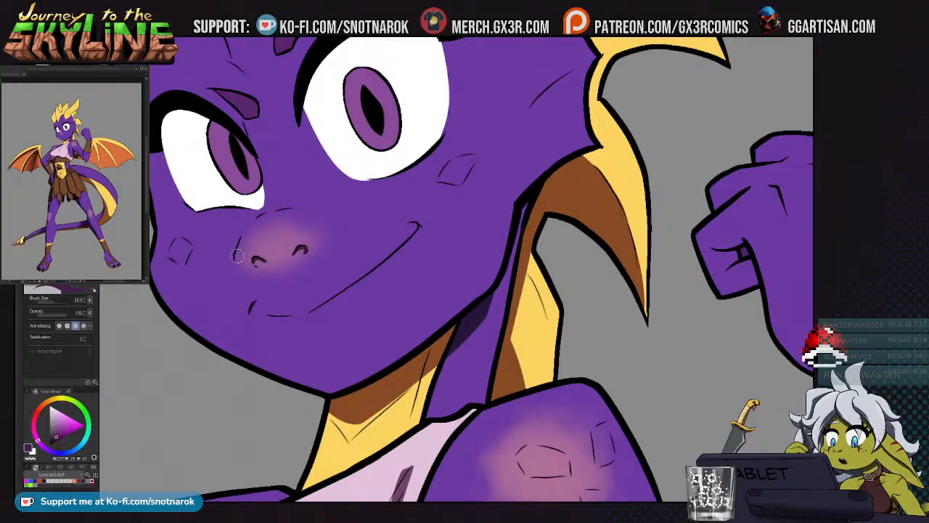
left_click_drag(257, 276, 305, 248)
Select both irises, shade their upper parts, and trim the shadows to leave lighter areas around the pupils
key("g")
left_click(429, 189)
key("b")
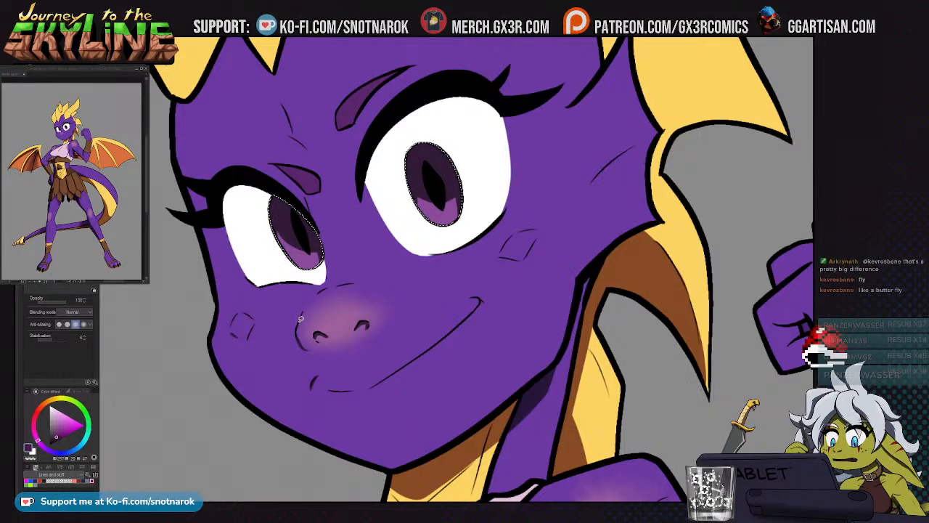
key("p")
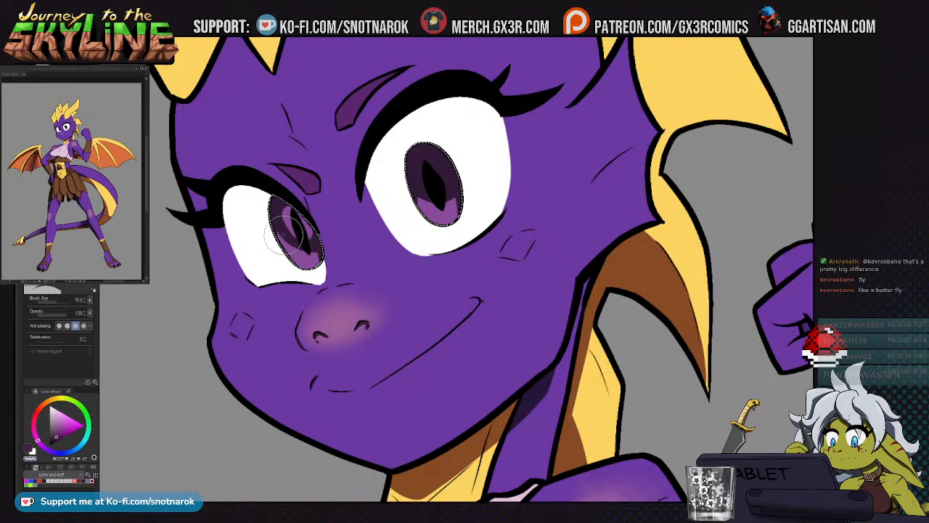
scroll(433, 193, "down", 2)
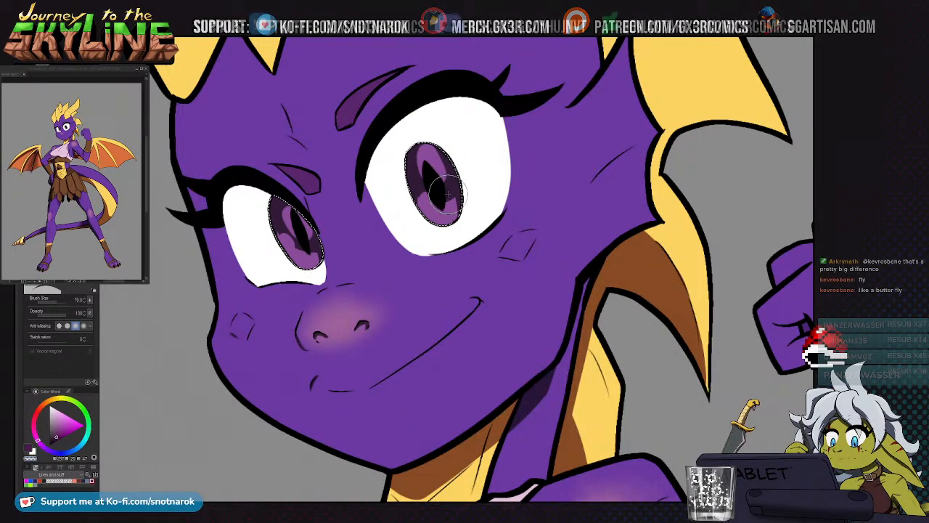
scroll(371, 345, "down", 2)
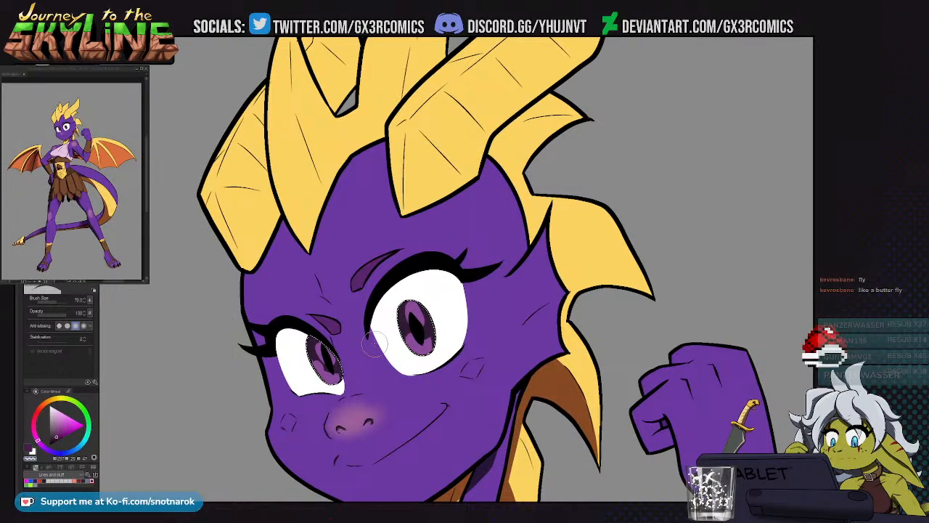
Select the yellow head spike nearest the brow's outer side and shade its lower edges
left_click_drag(304, 201, 259, 168)
left_click(260, 168)
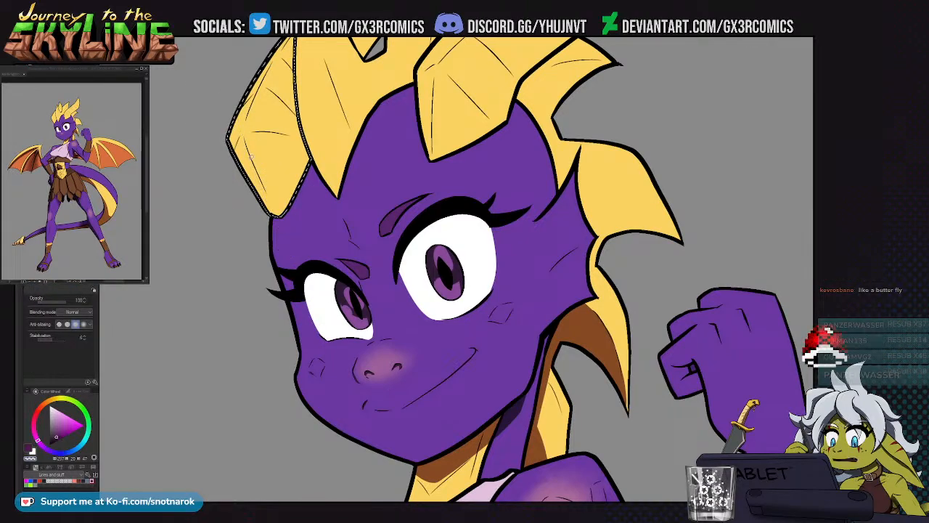
left_click_drag(252, 160, 231, 110)
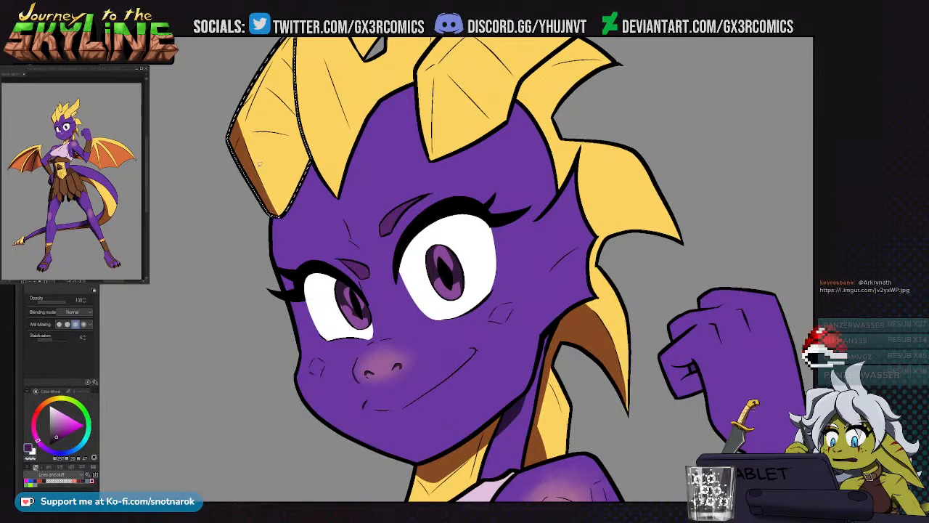
key("p")
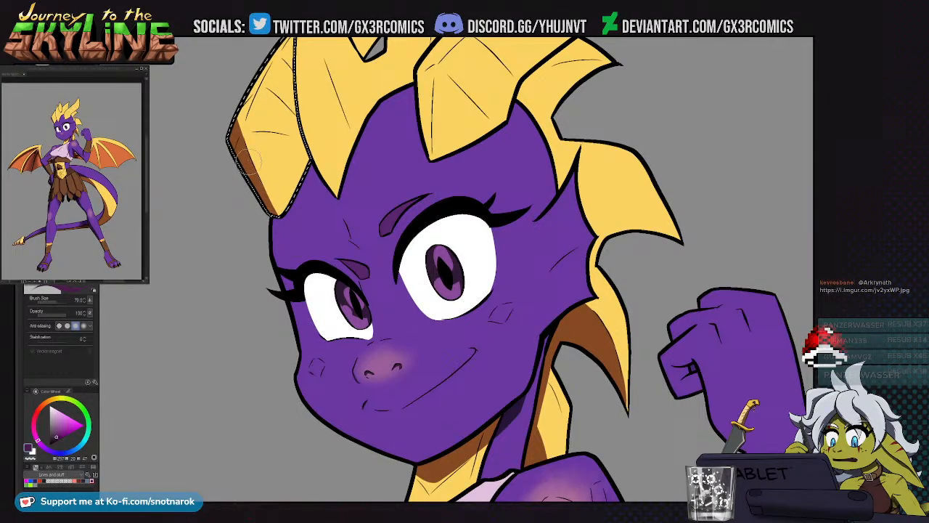
left_click_drag(269, 192, 294, 310)
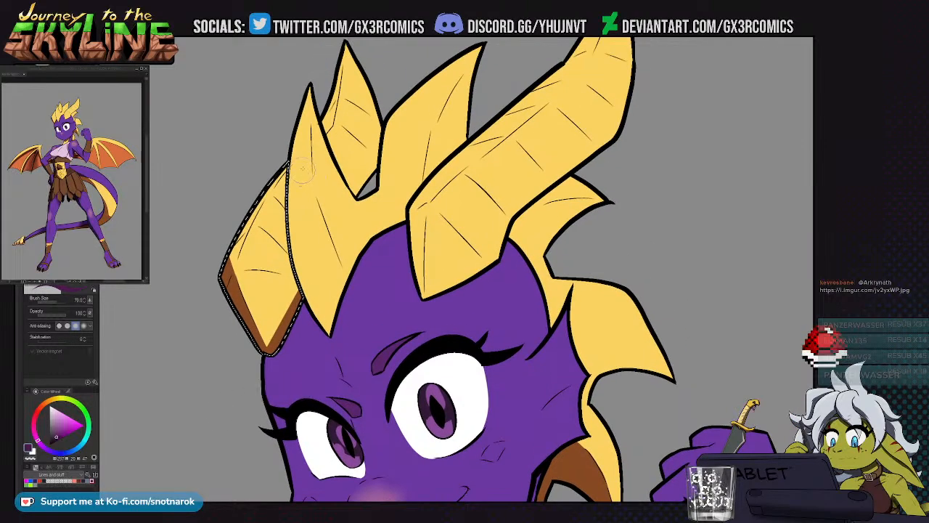
Shade the side edges of the outermost brow spike, and select the rear head spike and shade its outer edge
left_click_drag(348, 185, 321, 215)
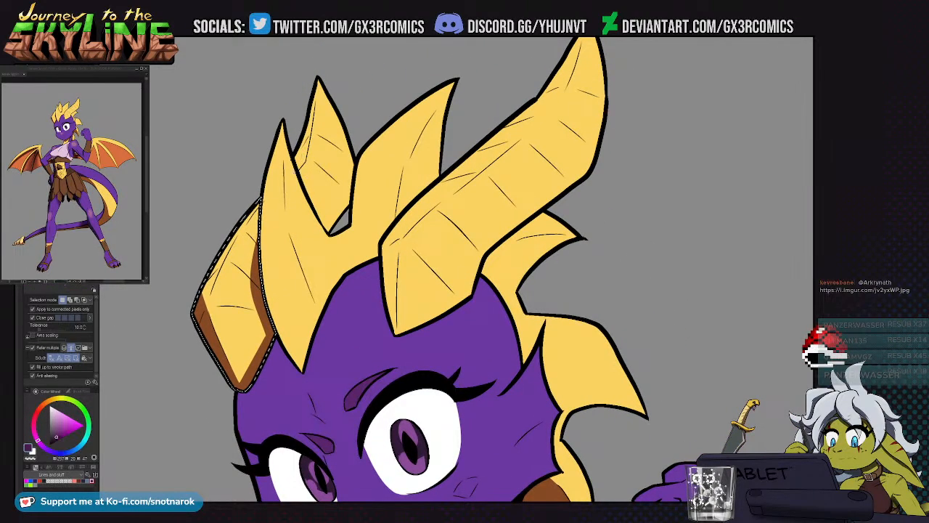
key("w")
left_click(323, 135)
key("p")
left_click_drag(315, 90, 292, 180)
key("c")
left_click_drag(270, 212, 306, 147)
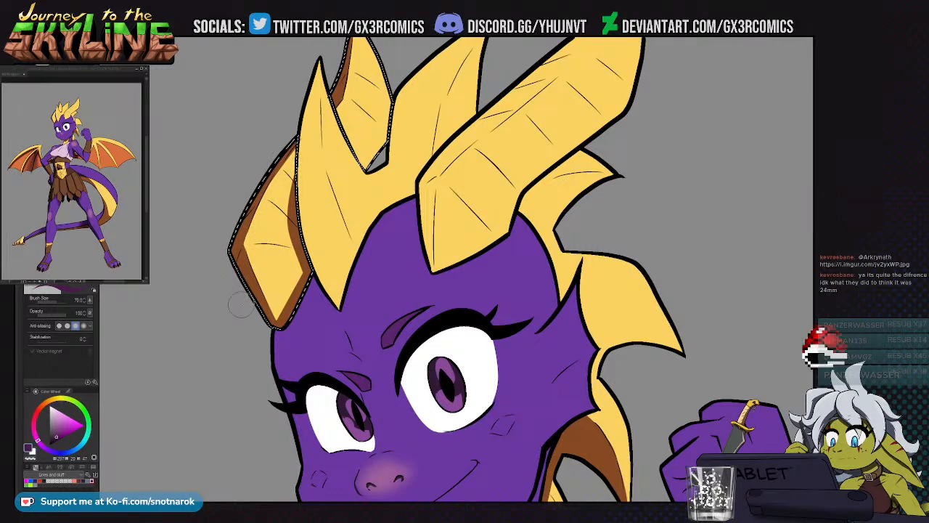
Select the purple face and shade the forehead beside the front head spikes and the large horn
scroll(238, 306, "down", 1)
scroll(365, 324, "down", 1)
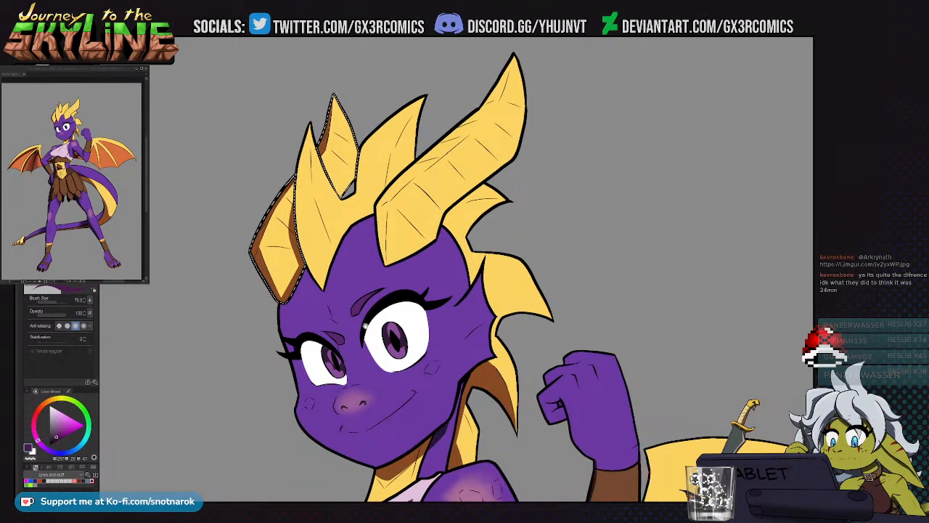
scroll(363, 325, "up", 1)
scroll(325, 236, "up", 2)
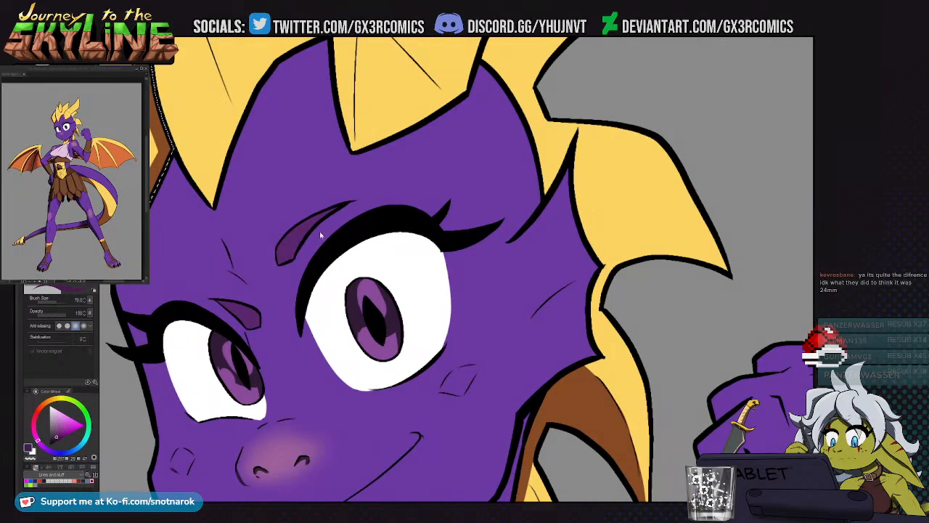
scroll(325, 236, "down", 1)
scroll(319, 240, "up", 1)
scroll(270, 234, "up", 1)
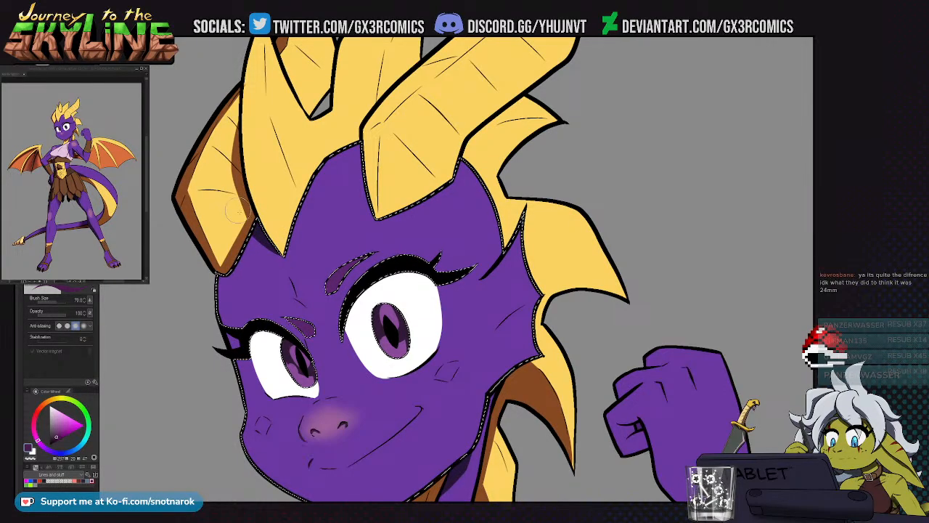
left_click_drag(349, 149, 368, 202)
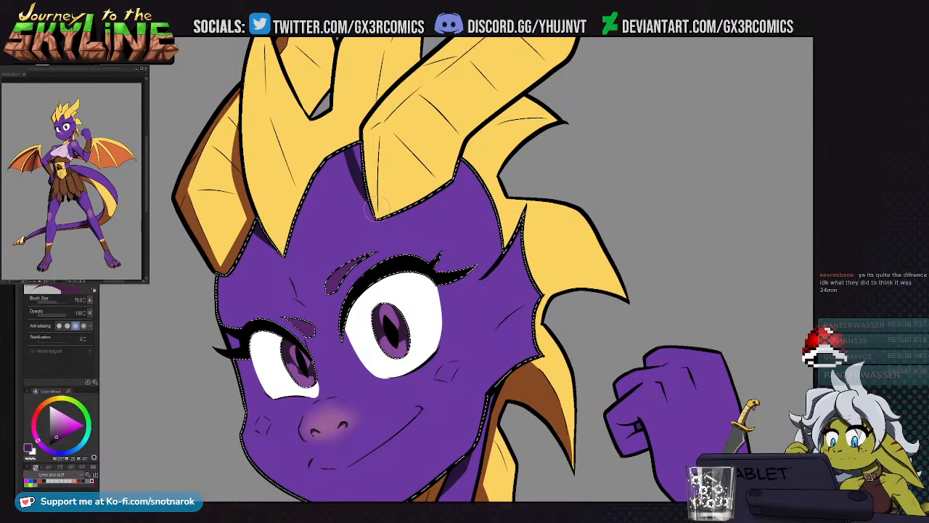
left_click_drag(357, 242, 324, 341)
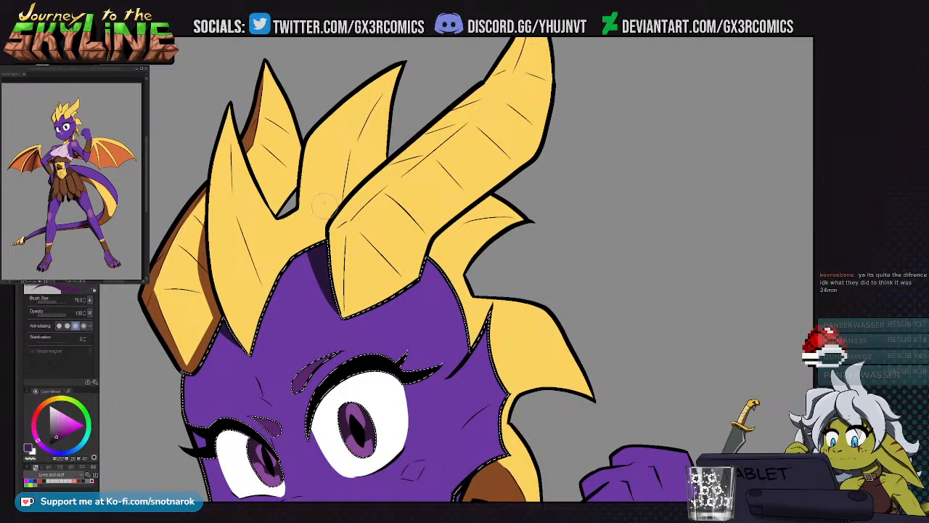
Select the joined front and middle head spikes and shade their outer edges and creases
key("w")
left_click(282, 231)
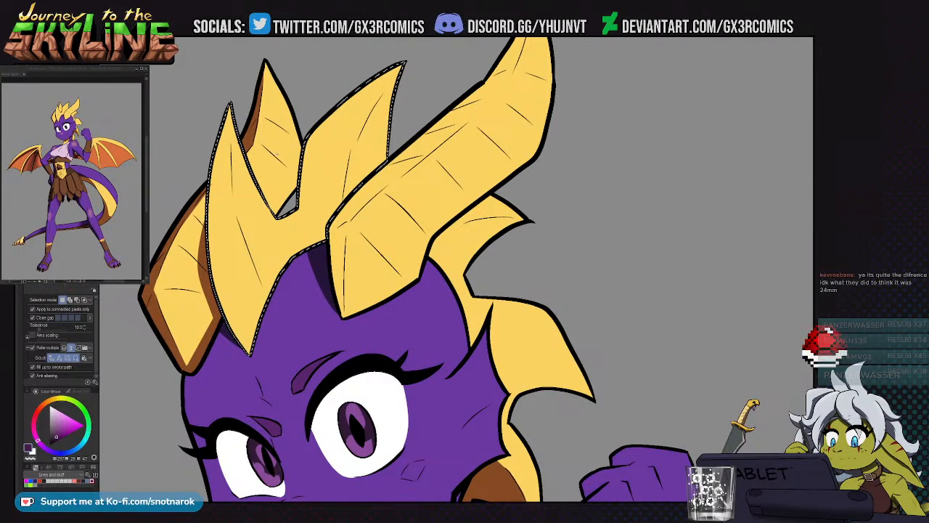
key("p")
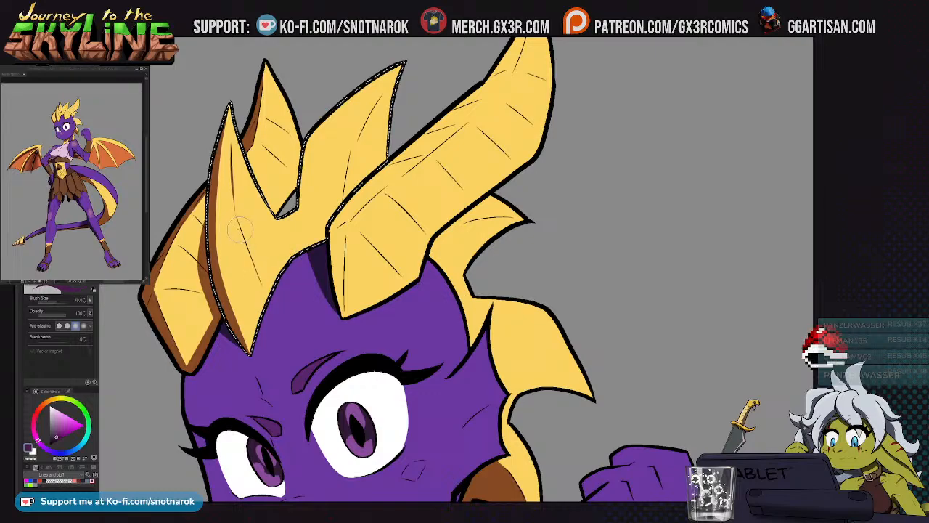
mouse_move(341, 162)
left_mouse_down()
mouse_move(319, 174)
mouse_move(321, 212)
left_mouse_up()
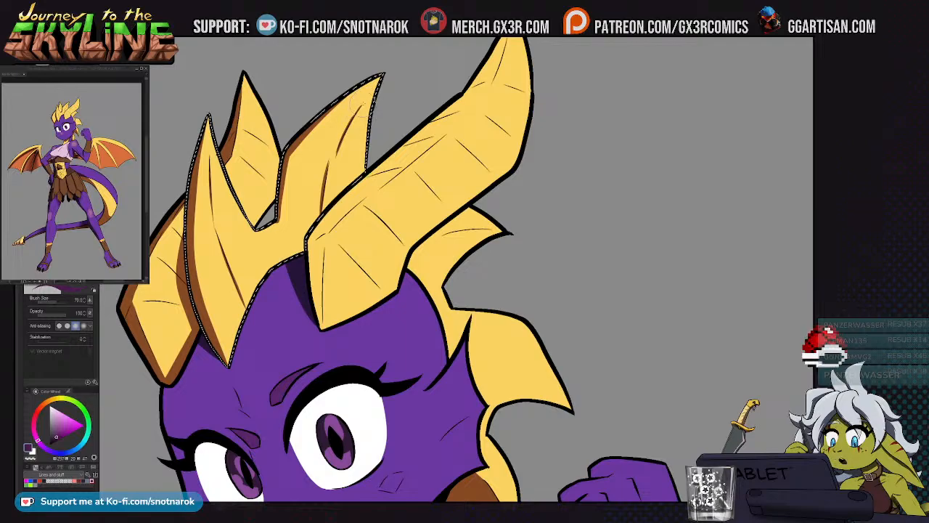
mouse_move(356, 114)
left_mouse_down()
mouse_move(340, 80)
mouse_move(355, 108)
left_mouse_up()
left_click_drag(292, 267, 423, 138)
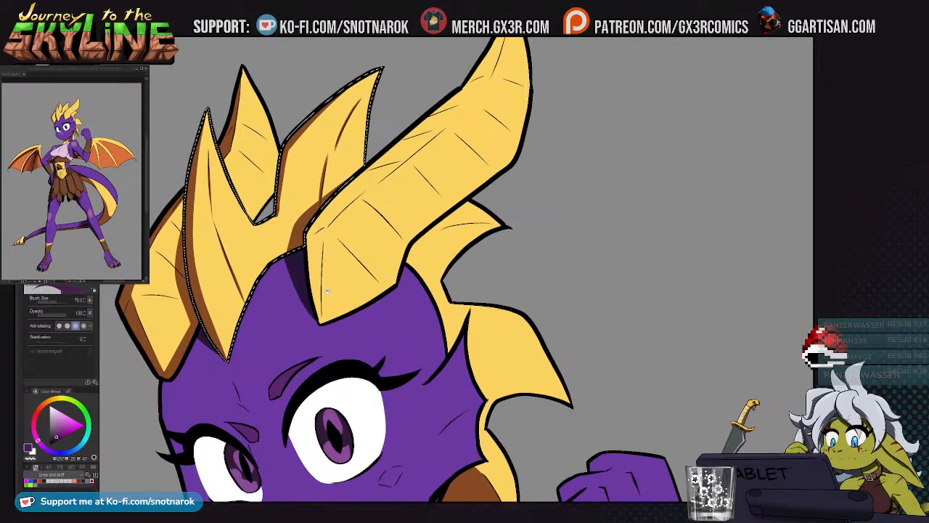
Select the large horn and shade a band along its upper edge from the base to the tip
left_click_drag(364, 74, 304, 92)
key("w")
left_click(269, 259)
key("g")
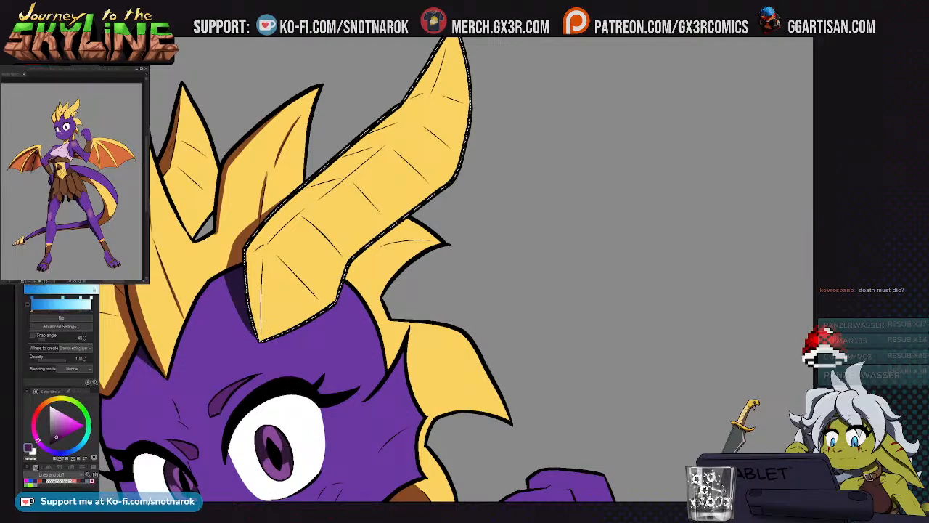
key("b")
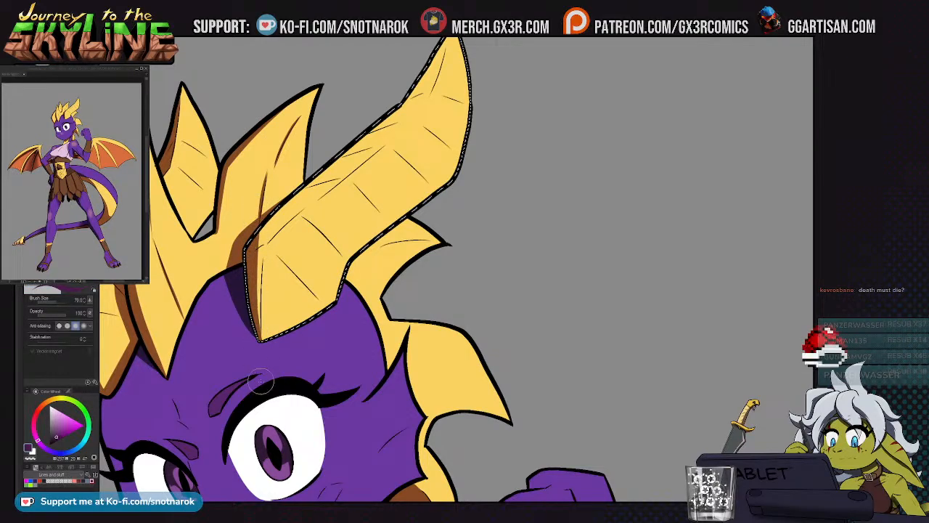
left_click_drag(278, 219, 242, 282)
key("ctrl+z")
mouse_move(403, 101)
left_mouse_down()
mouse_move(280, 210)
mouse_move(209, 324)
mouse_move(393, 105)
mouse_move(230, 276)
left_mouse_up()
left_click_drag(376, 289, 329, 312)
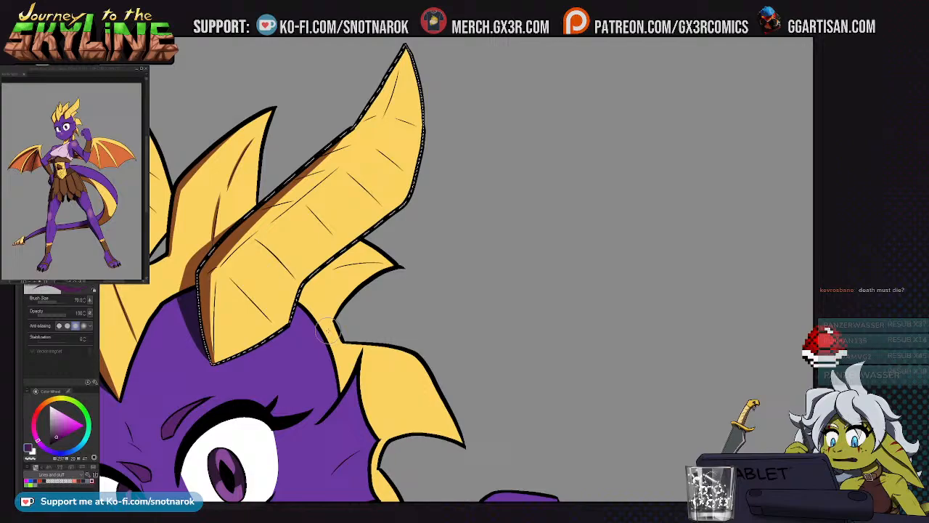
mouse_move(207, 273)
left_mouse_down()
mouse_move(340, 147)
mouse_move(393, 50)
mouse_move(356, 140)
mouse_move(390, 50)
mouse_move(369, 124)
mouse_move(334, 167)
mouse_move(301, 187)
mouse_move(374, 117)
left_mouse_up()
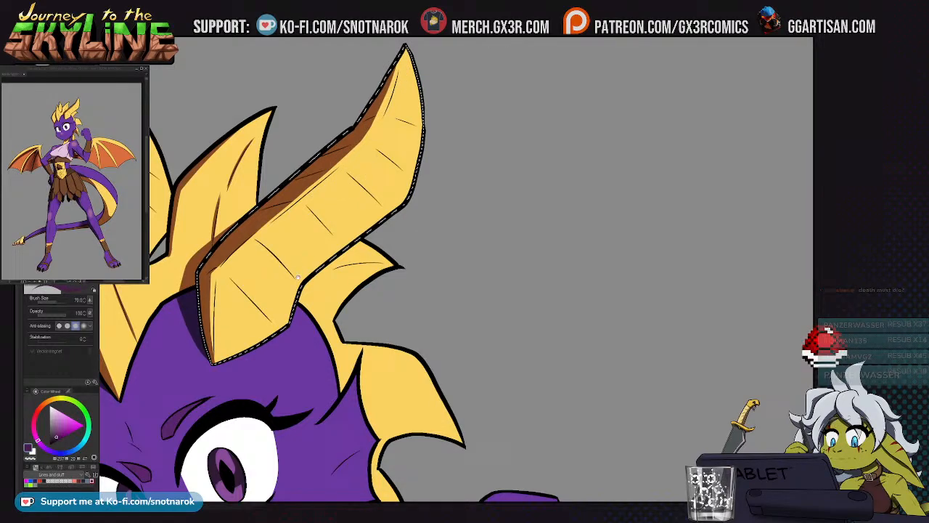
Select the uppermost yellow frill section behind the large horn and shade its lower edge
left_click_drag(227, 252, 303, 125)
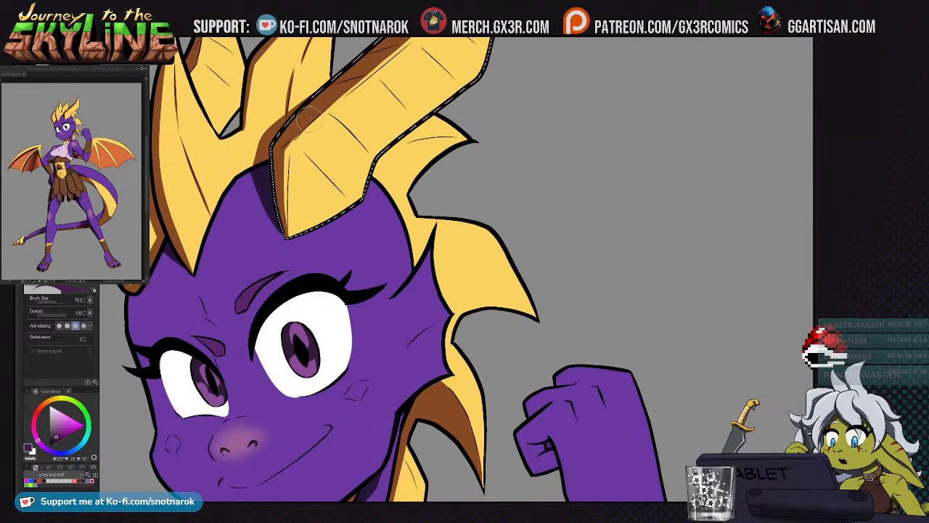
left_click_drag(394, 154, 368, 168)
left_click(363, 197)
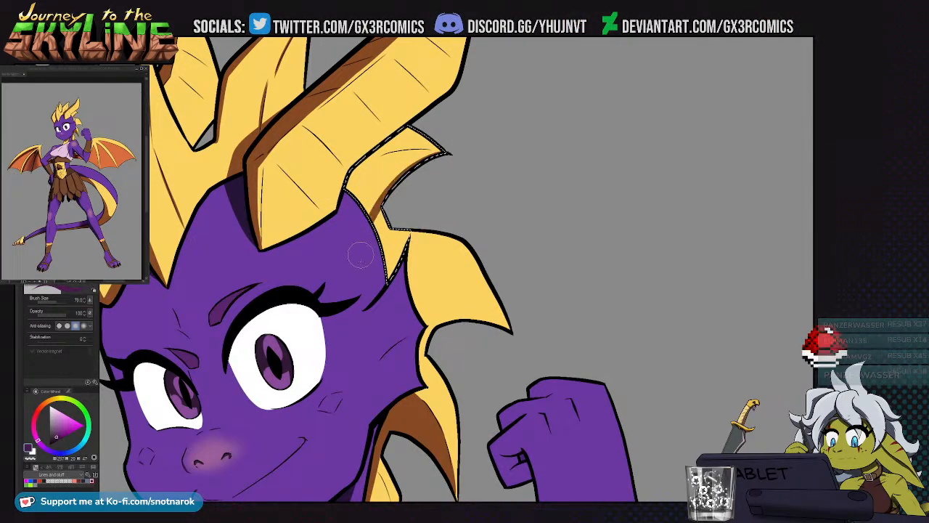
Select the lower yellow frill behind the cheek and shade the underside and crease of its large point
left_click_drag(360, 254, 339, 221)
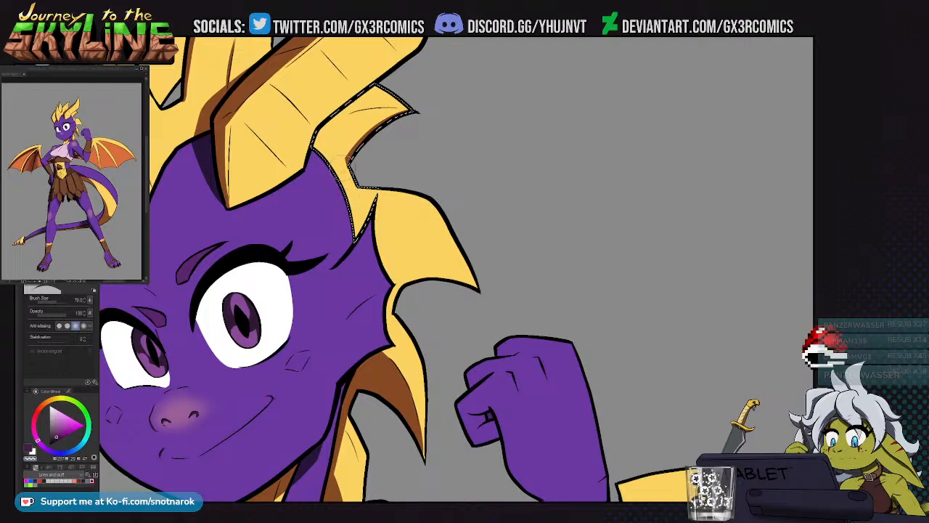
left_click_drag(425, 249, 400, 185)
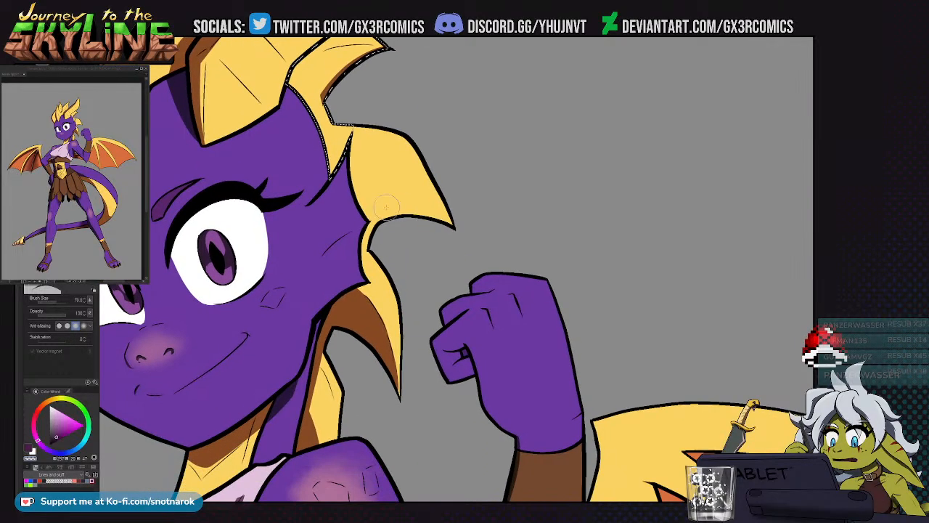
key("w")
left_click(400, 184)
key("p")
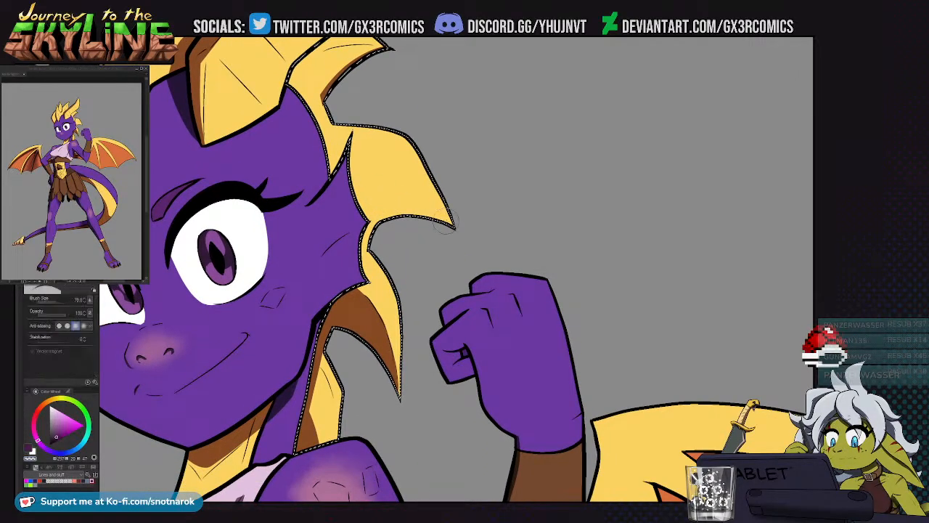
left_click(326, 248, "alt")
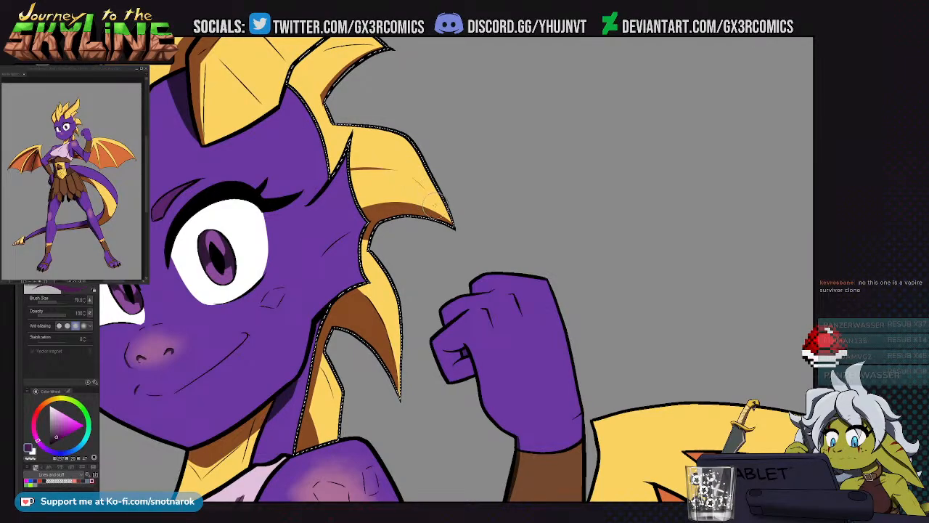
left_click_drag(388, 306, 414, 260)
Select the purple face and shade the underside of the jaw up to the chin
key("ctrl+minus")
key("ctrl+minus")
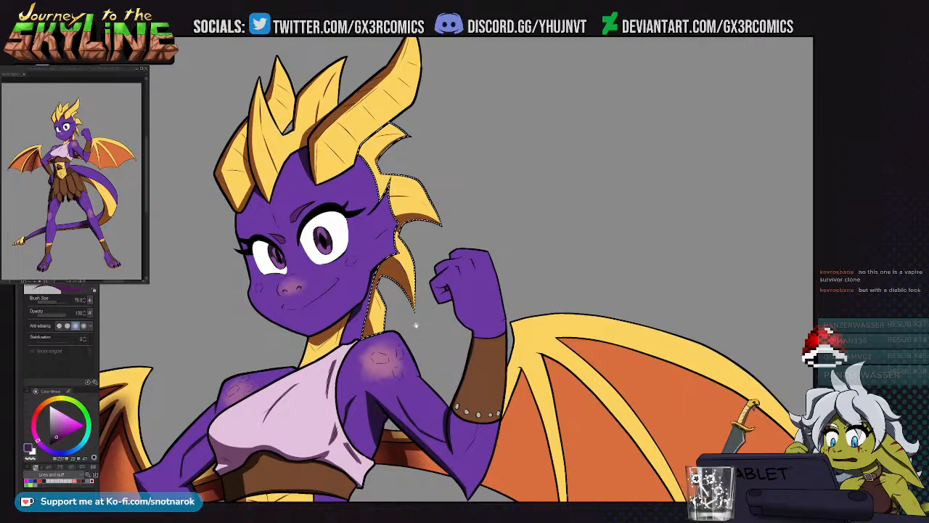
scroll(414, 321, "down", 4)
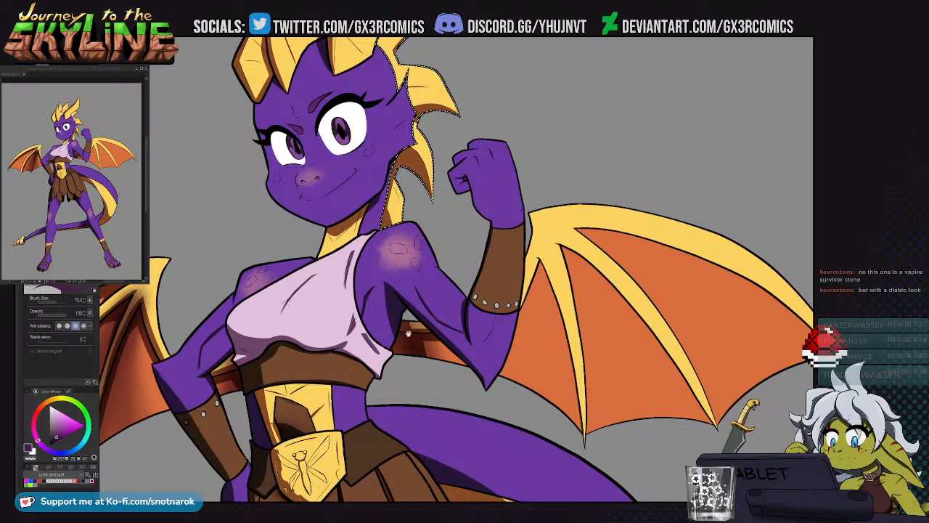
scroll(410, 318, "down", 1)
key("w")
left_click(331, 183)
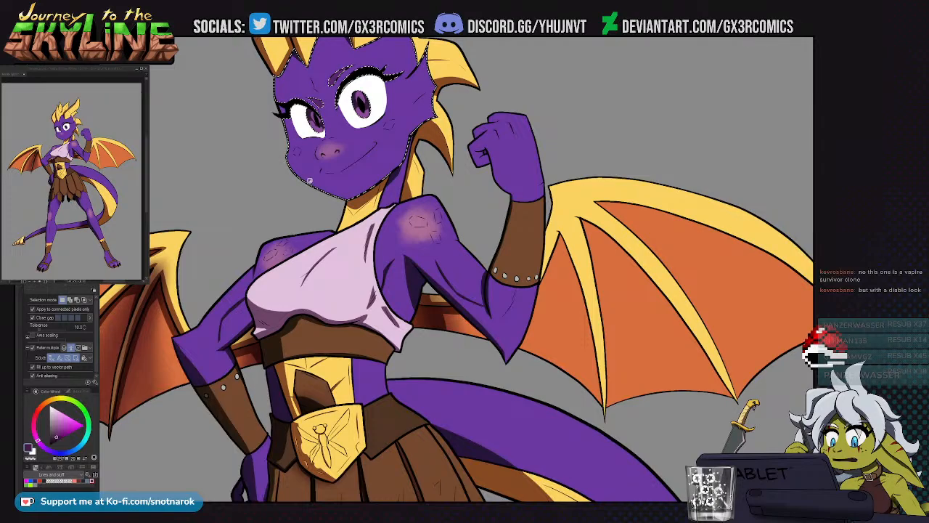
key("u")
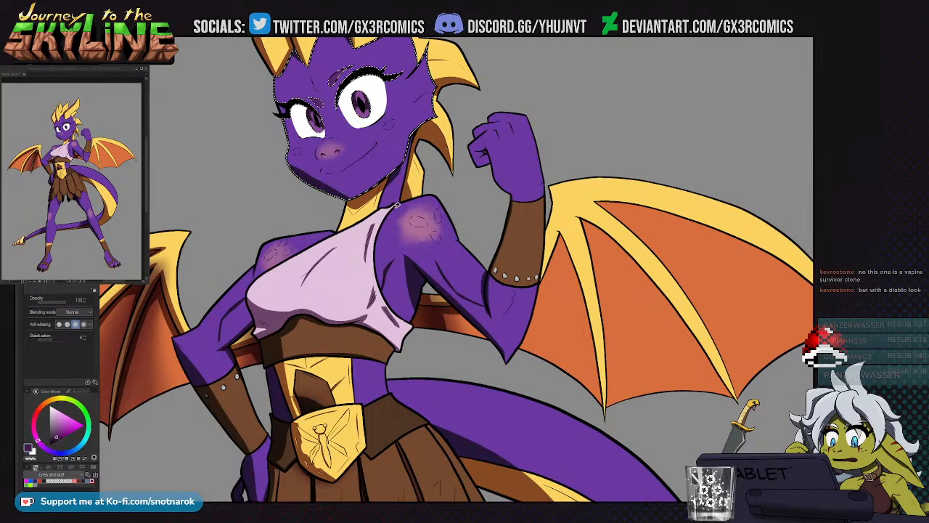
scroll(307, 169, "up", 1)
key("p")
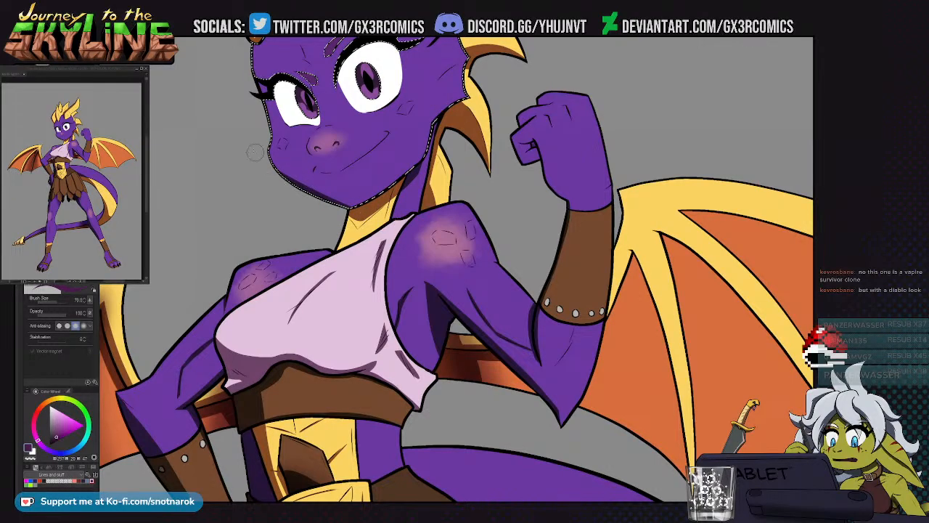
scroll(388, 134, "up", 2)
scroll(388, 134, "up", 2)
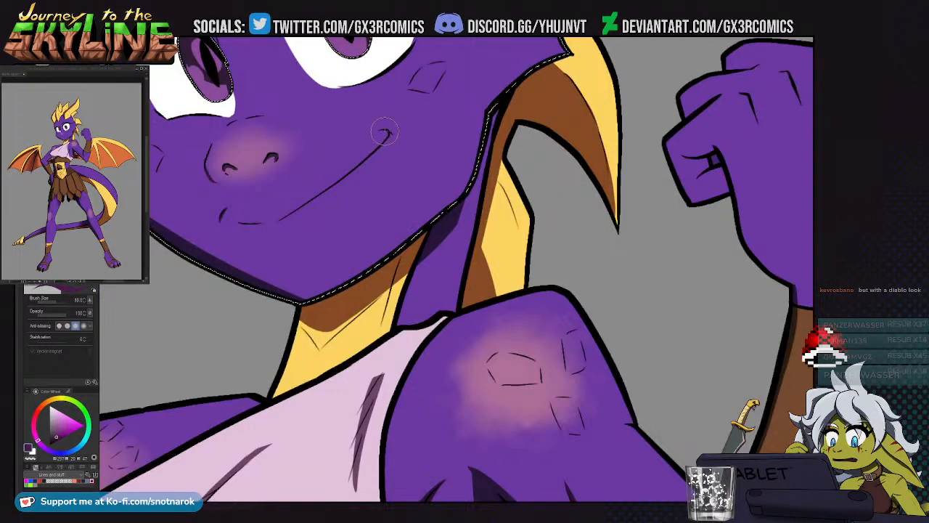
Clear the selection, reduce the brush size to 30 and add a small shadow at the corner of the smile
key("ctrl+d")
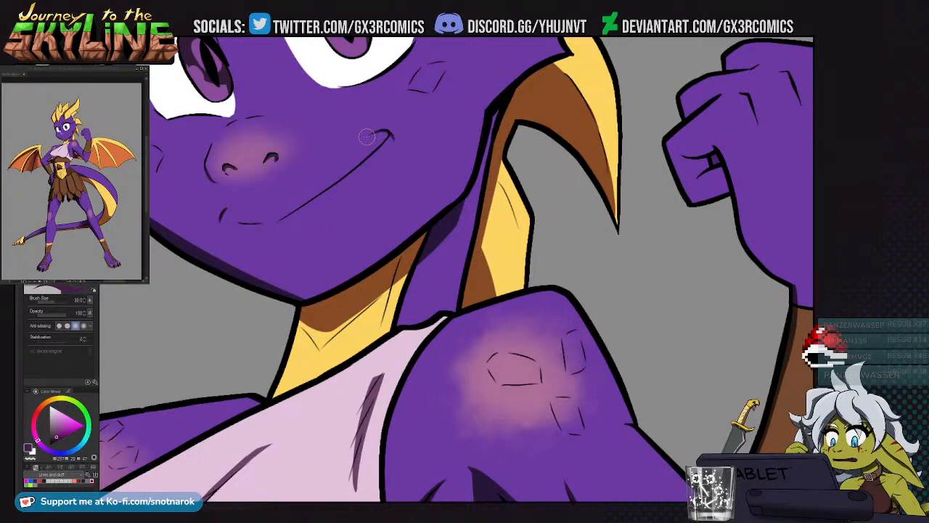
scroll(366, 138, "left", 3)
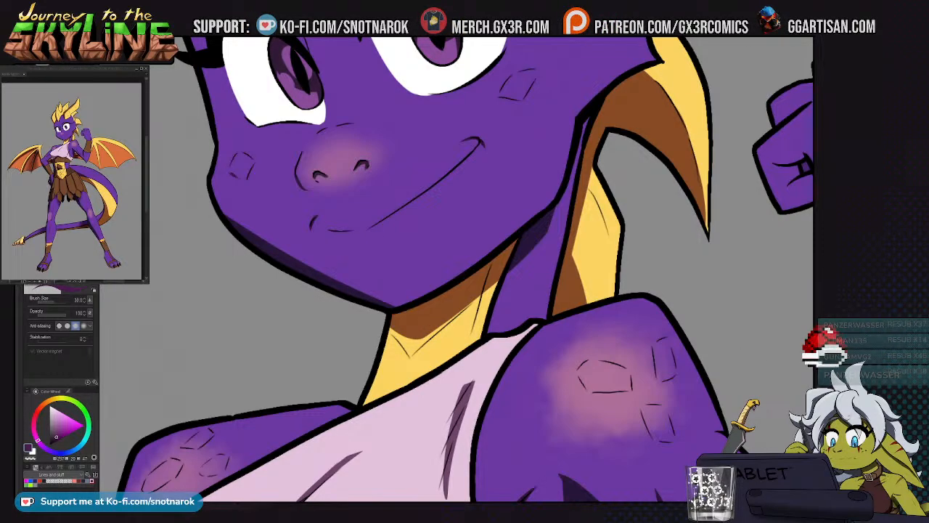
mouse_move(349, 195)
left_mouse_down()
mouse_move(400, 258)
mouse_move(406, 291)
mouse_move(370, 329)
left_mouse_up()
scroll(371, 329, "down", 2)
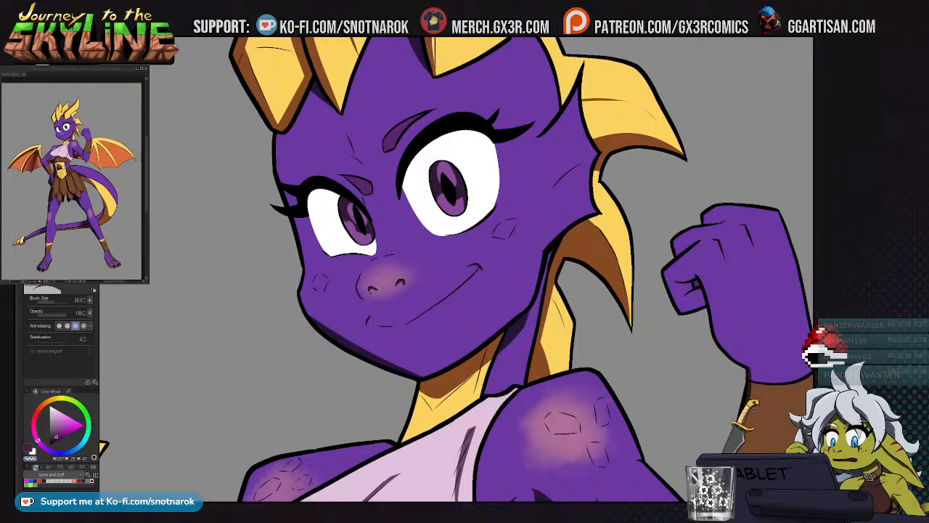
key("x")
key("x")
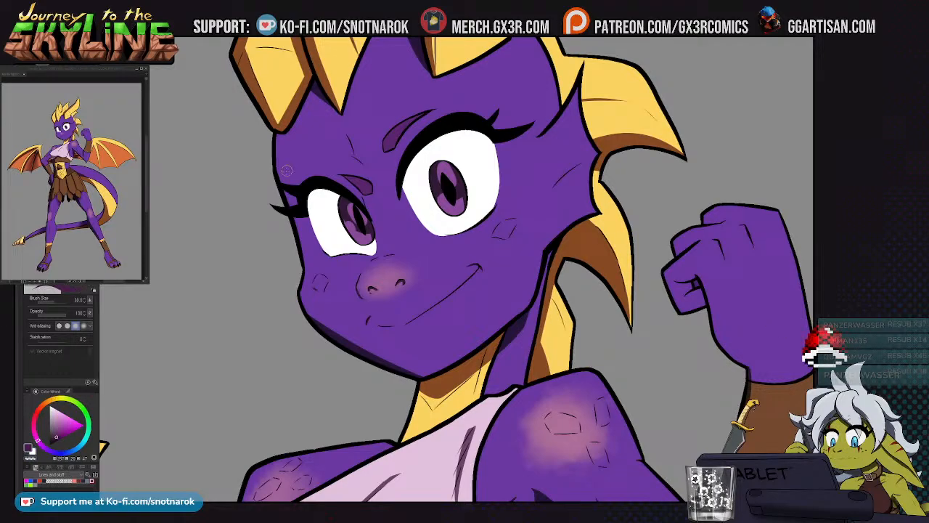
Select the purple face again, shade its outer edge beside the forehead and clear the selection
key("w")
left_click(279, 140)
key("b")
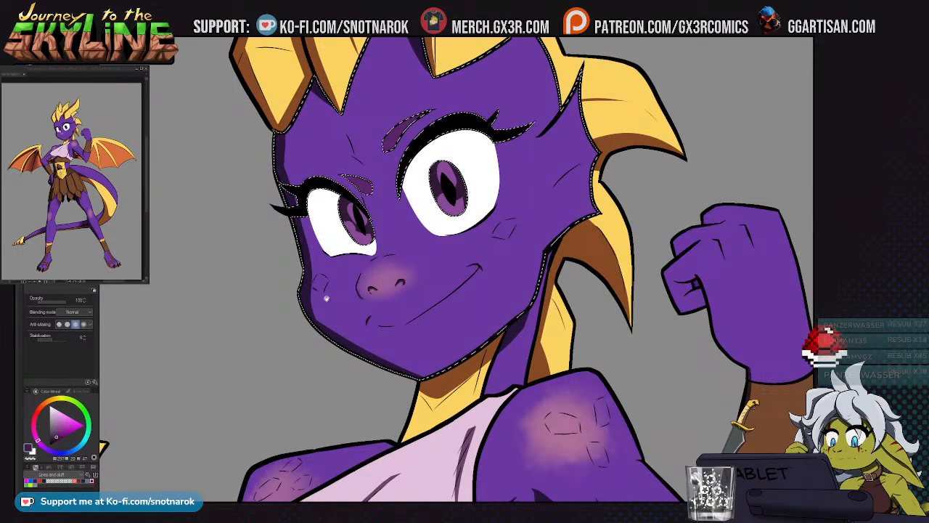
left_click_drag(326, 298, 285, 309)
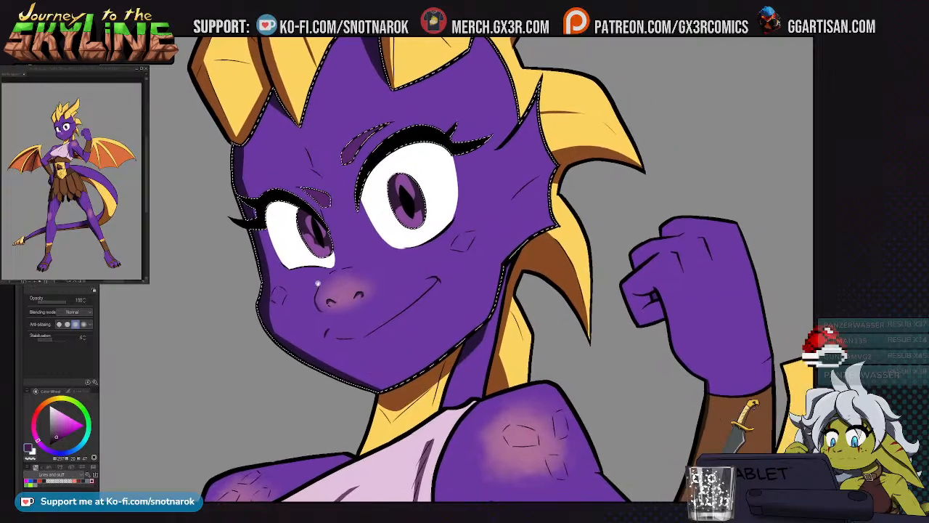
key("ctrl+d")
Select the wing behind the raised fist and shade the underside of its innermost rib and the membrane edge beside it
mouse_move(502, 363)
left_mouse_down()
mouse_move(410, 309)
mouse_move(379, 269)
left_mouse_up()
left_click_drag(454, 302, 432, 232)
scroll(410, 331, "down", 4)
left_click_drag(457, 431, 327, 278)
key("w")
left_click(422, 217)
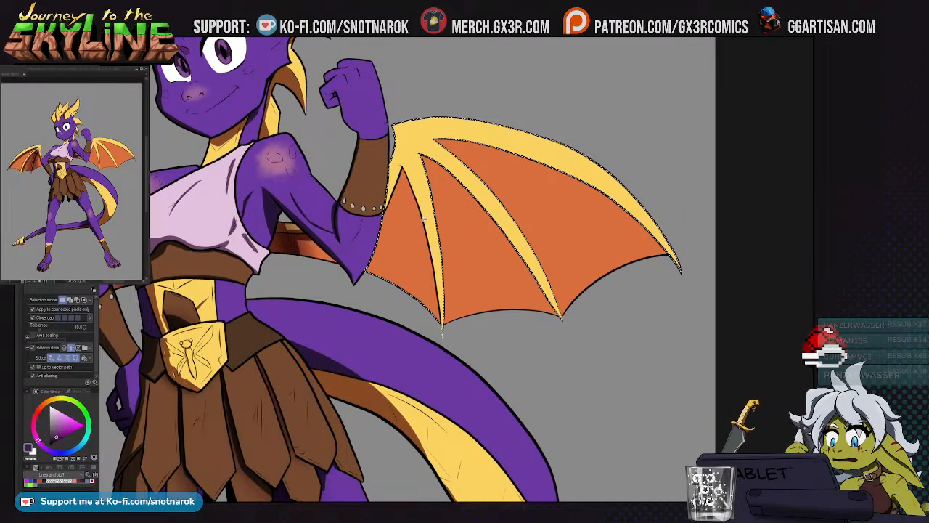
key("u")
scroll(411, 191, "up", 4)
left_click_drag(411, 191, 378, 170)
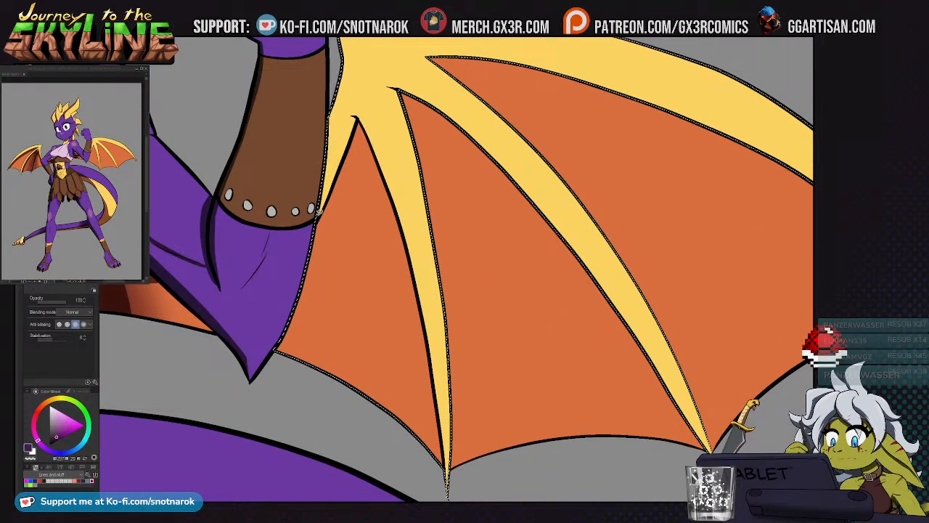
mouse_move(378, 147)
left_mouse_down()
mouse_move(445, 495)
mouse_move(402, 271)
mouse_move(359, 144)
left_mouse_up()
left_click_drag(365, 211, 292, 98)
left_click_drag(347, 236, 315, 92)
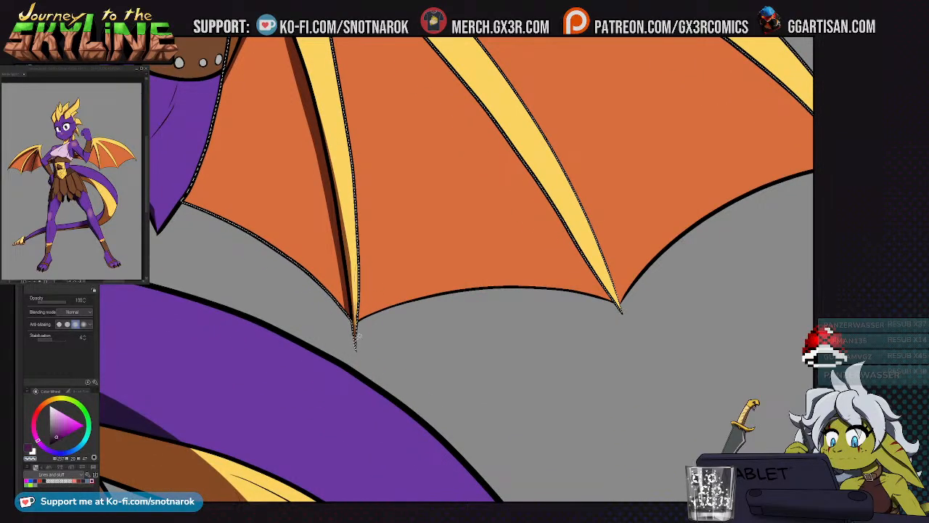
left_click_drag(365, 147, 315, 336)
Shade the lower edge of the wing's yellow middle rib from its base to the tip
mouse_move(253, 124)
left_mouse_down()
mouse_move(226, 88)
mouse_move(363, 187)
mouse_move(548, 466)
mouse_move(407, 232)
mouse_move(221, 93)
mouse_move(383, 238)
left_mouse_up()
key("ctrl+z")
left_click_drag(550, 482, 548, 476)
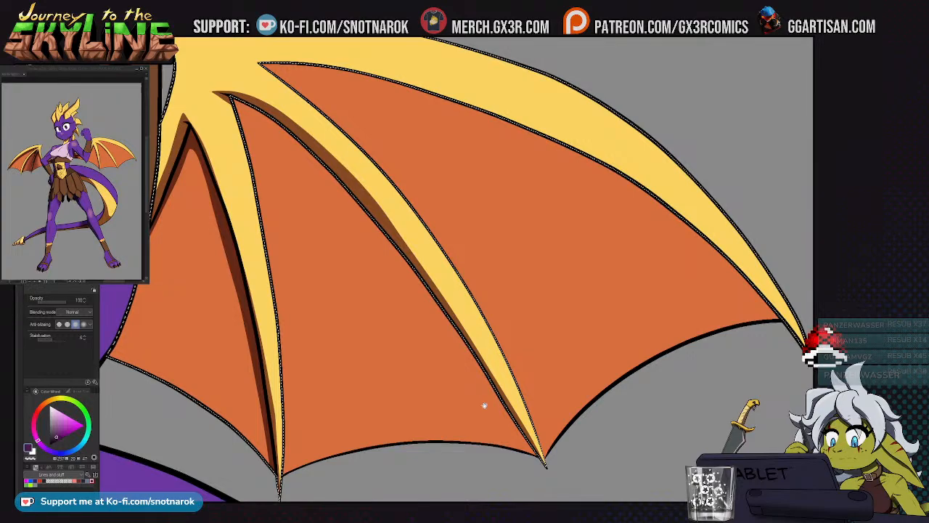
Add the wing's middle membrane panel to the selection and shade it along the middle rib
left_click_drag(490, 408, 508, 433)
key("w")
key("g")
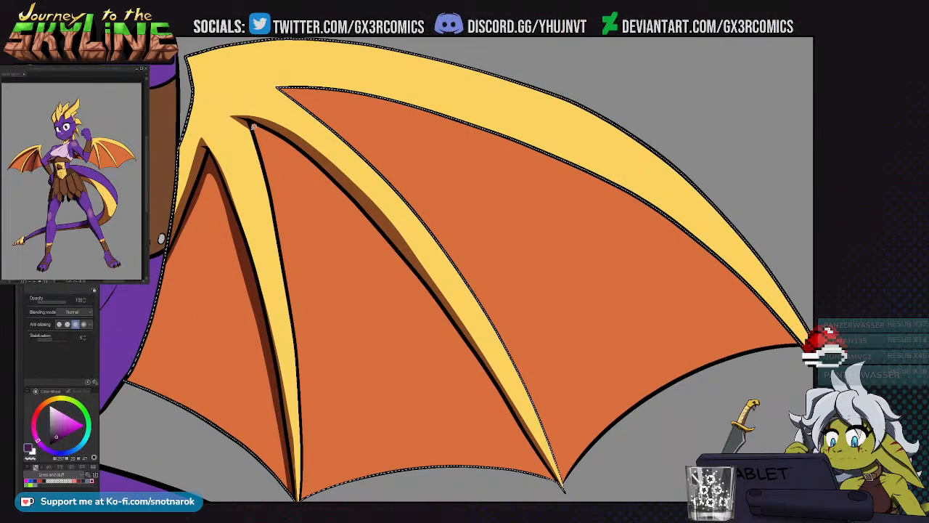
mouse_move(267, 140)
left_mouse_down()
mouse_move(517, 409)
mouse_move(211, 50)
mouse_move(180, 152)
mouse_move(185, 143)
left_mouse_up()
left_click_drag(431, 467, 463, 328)
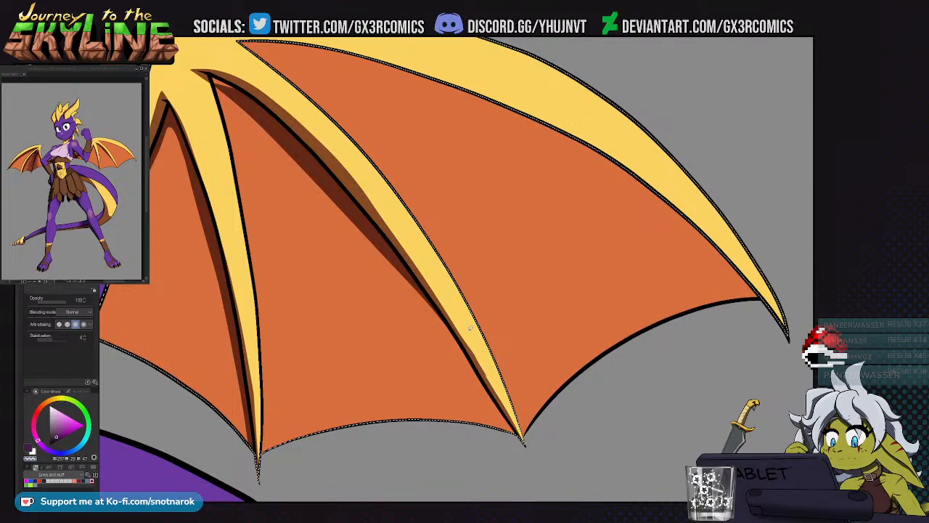
key("c")
left_click_drag(317, 160, 350, 201)
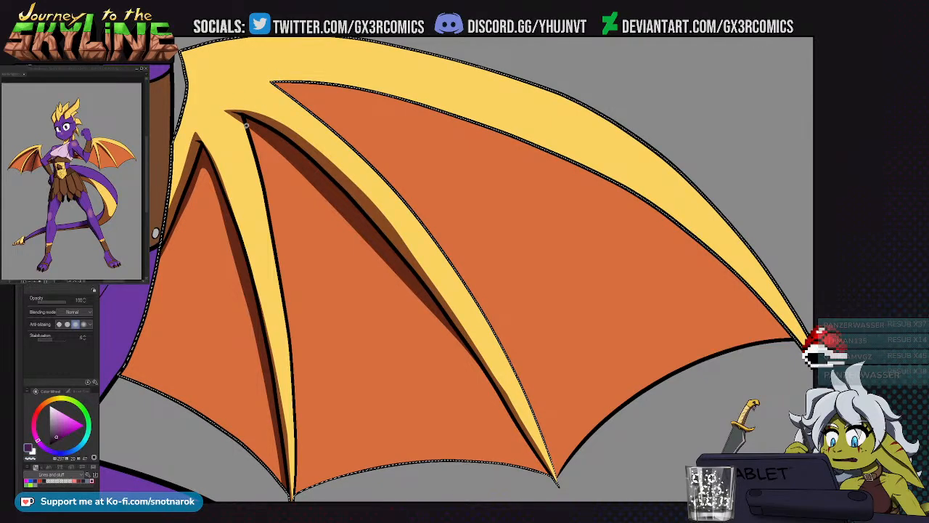
Add the wing's outer membrane panel to the selection and shade the underside of the outer rib and the membrane below it
left_click_drag(396, 188, 317, 172)
key("w")
left_click(351, 214, "shift")
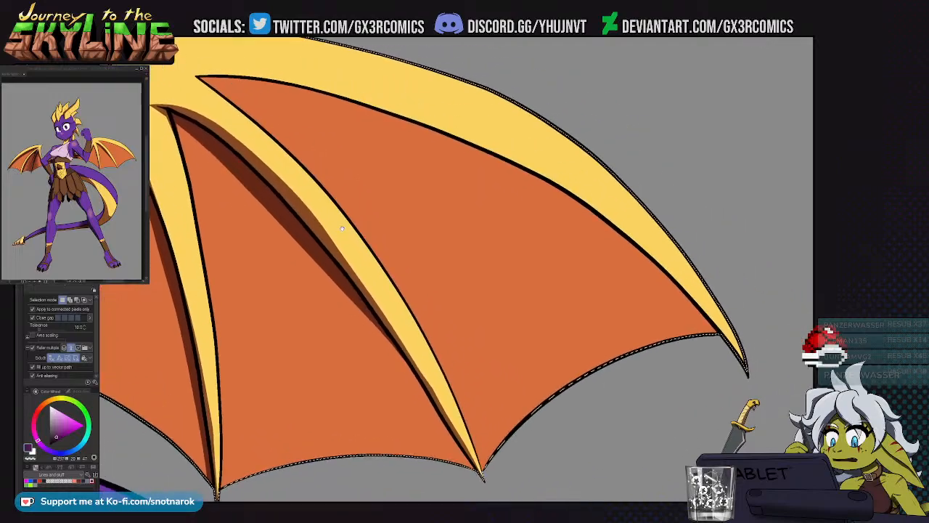
scroll(382, 183, "down", 2)
key("g")
key("g")
key("g")
key("g")
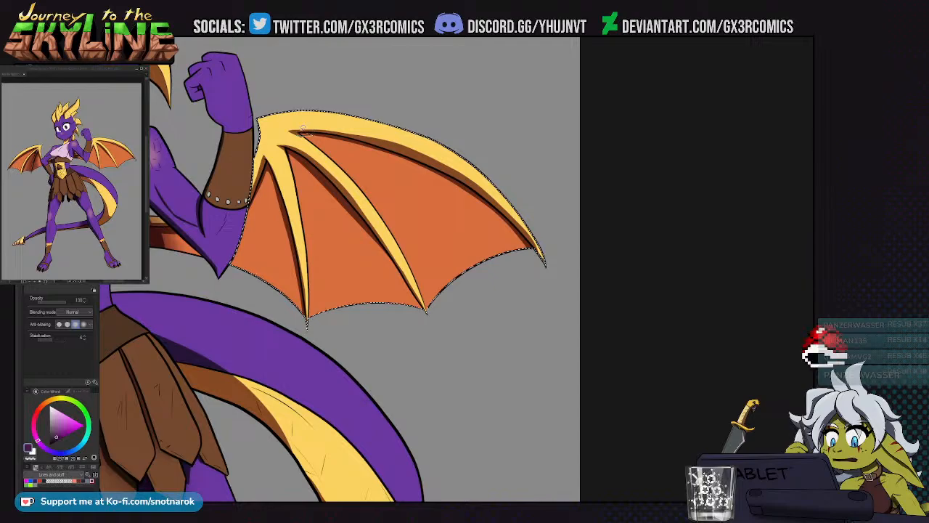
Switch to the airbrush at size 400 and add a soft shadow to the wing's inner area beside the raised forearm
key("p")
key("c")
key("bracketright")
key("bracketright")
key("bracketright")
key("bracketright")
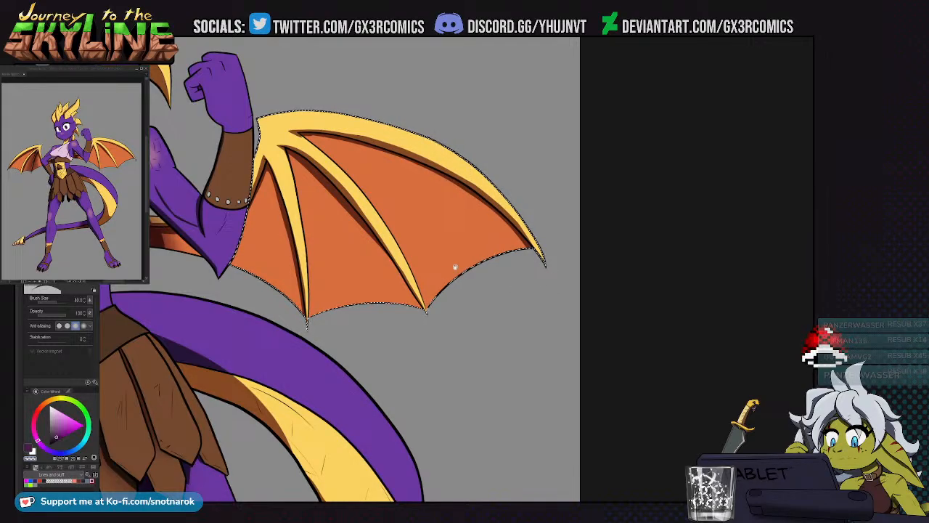
left_click_drag(436, 255, 468, 266)
scroll(426, 289, "down", 1)
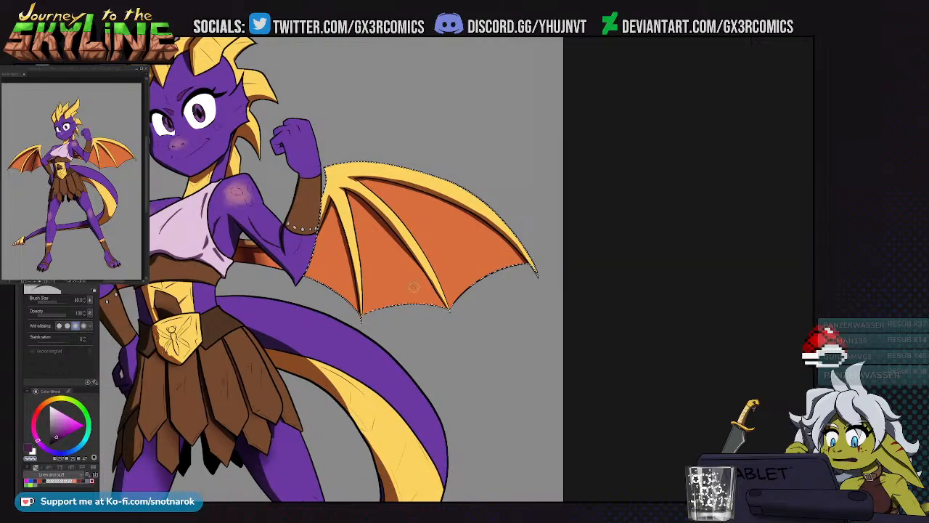
left_click_drag(364, 323, 469, 236)
left_click_drag(421, 326, 499, 313)
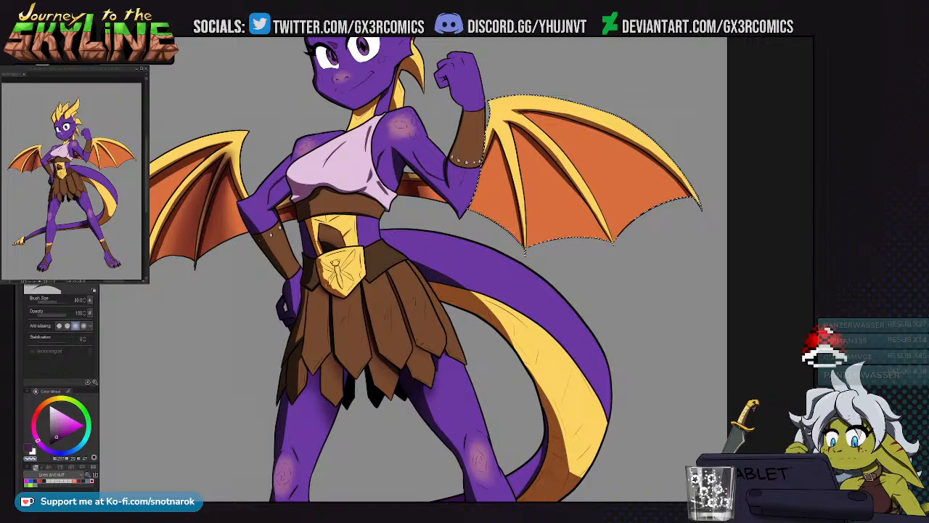
key("b")
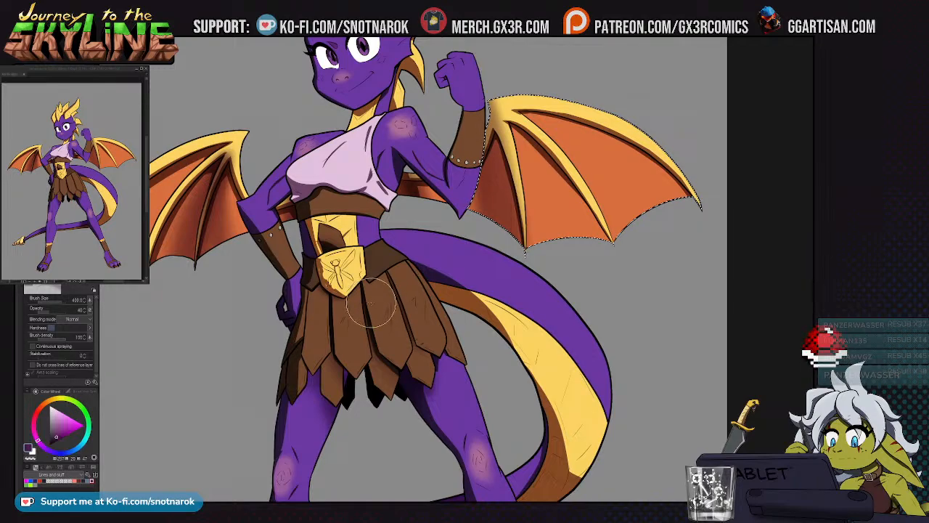
Select the skin and sandal sole of the foot below the raised fist, and shade the ankle and the sole's edge
left_click_drag(353, 391, 370, 302)
left_click_drag(367, 375, 369, 291)
left_click_drag(369, 363, 392, 240)
left_click_drag(378, 335, 377, 247)
left_click_drag(350, 347, 307, 329)
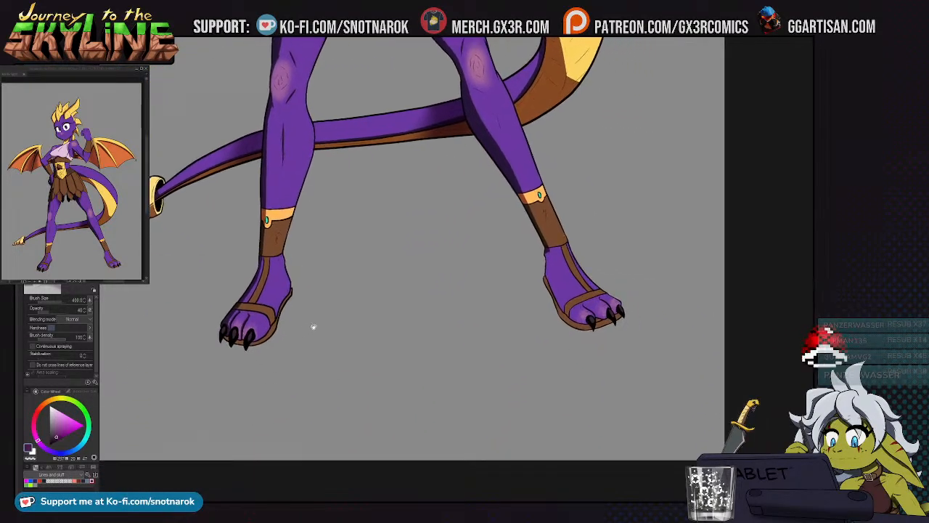
left_click_drag(443, 279, 367, 278)
left_click_drag(507, 312, 464, 290)
key("w")
left_click(449, 294)
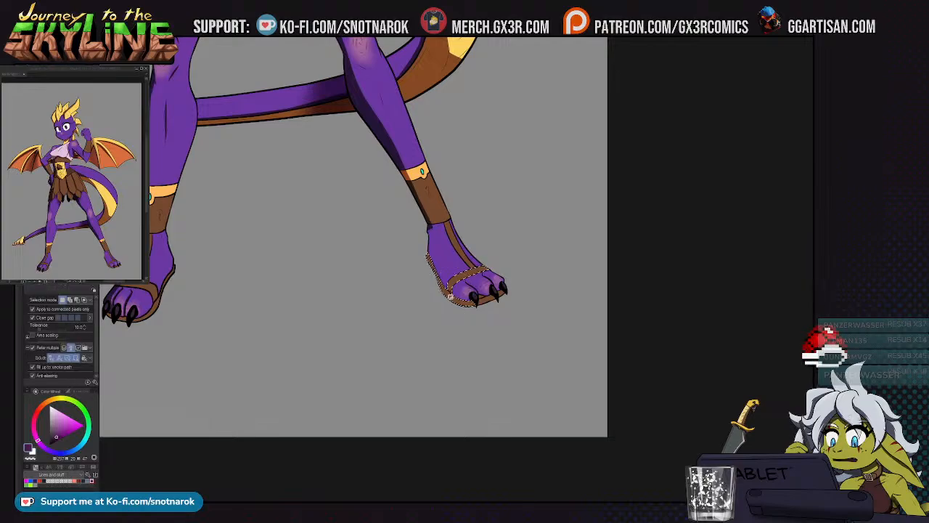
left_click(459, 296, "shift")
left_click(454, 264, "shift")
scroll(466, 298, "up", 2)
key("p")
left_click_drag(543, 339, 489, 310)
mouse_move(371, 203)
left_mouse_down()
mouse_move(325, 153)
mouse_move(330, 176)
left_mouse_up()
key("ctrl+z")
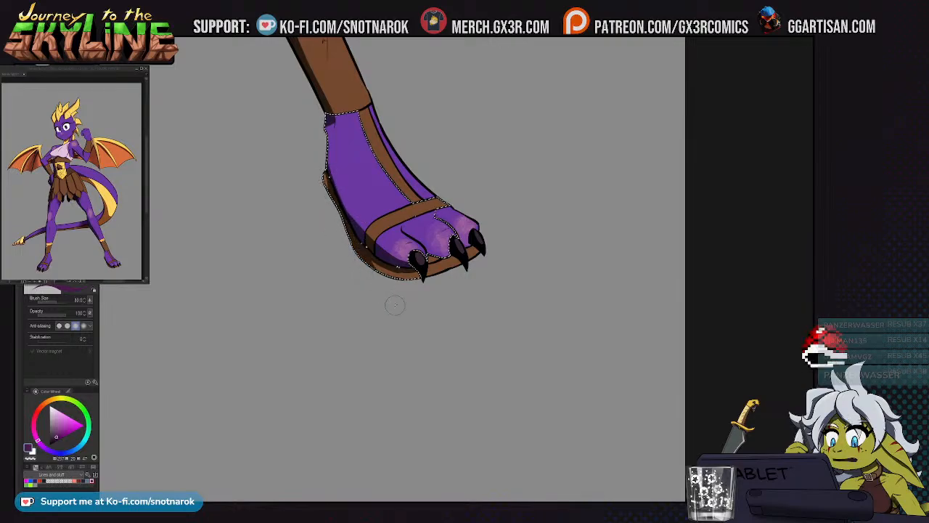
Shade the creases between the toes, clear the selection and darken the sandal sole beneath the claws
mouse_move(408, 247)
left_mouse_down()
mouse_move(430, 245)
mouse_move(402, 224)
mouse_move(416, 242)
left_mouse_up()
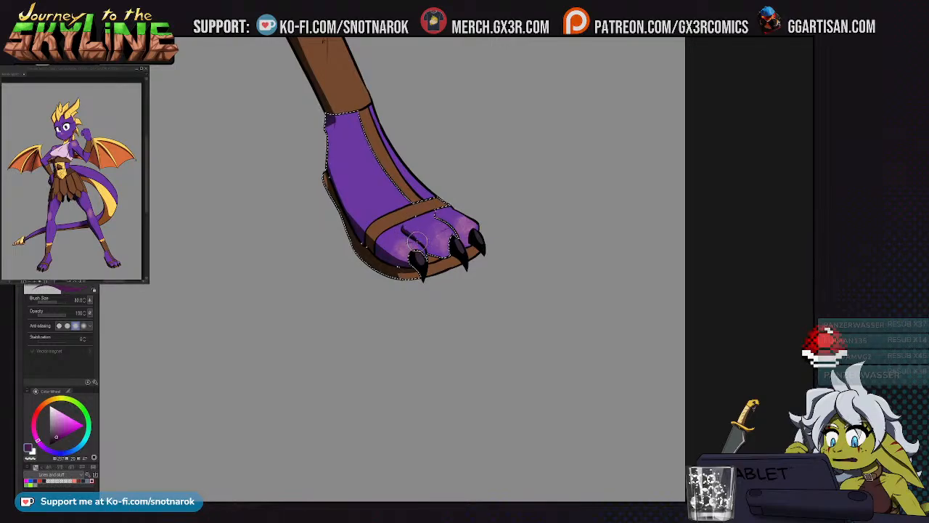
key("ctrl+d")
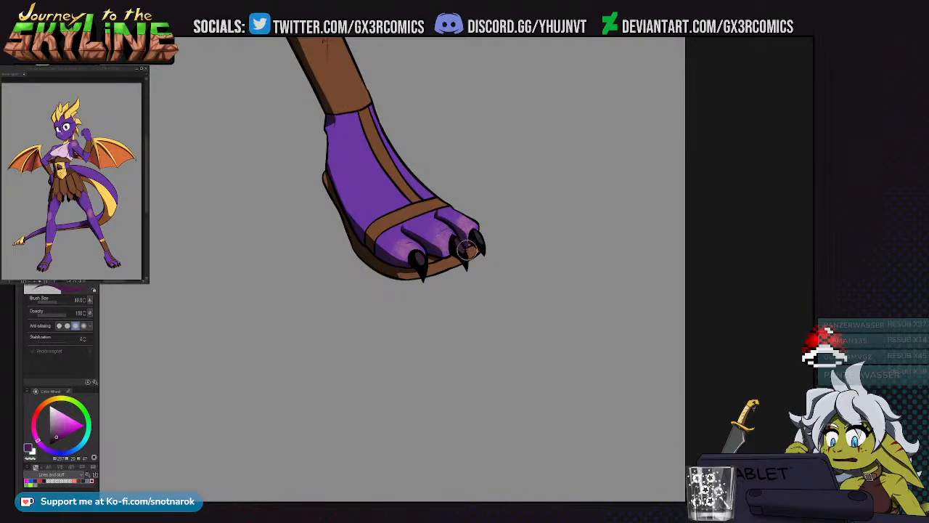
left_click(469, 238, "alt")
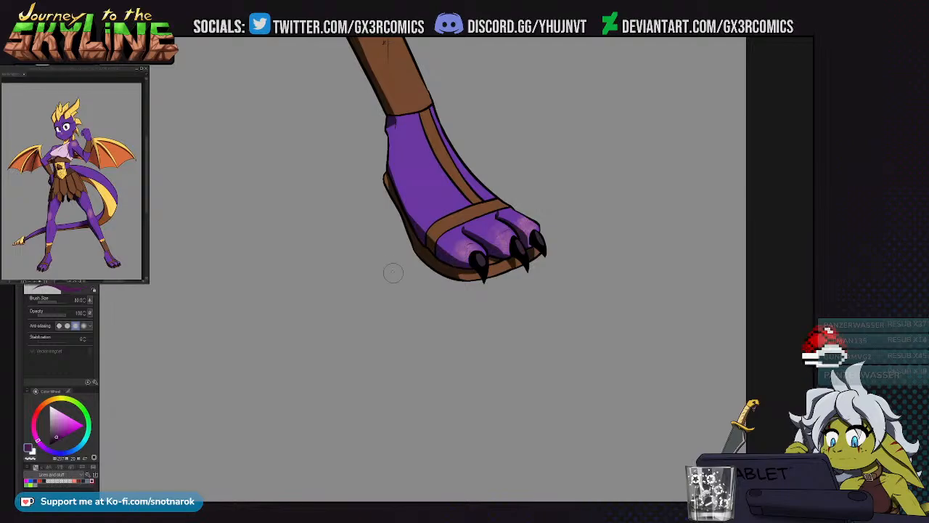
Add small crease shadows below the knee and at the outer edge of the leg crossing in front of the tail
scroll(393, 273, "down", 5)
scroll(307, 174, "up", 8)
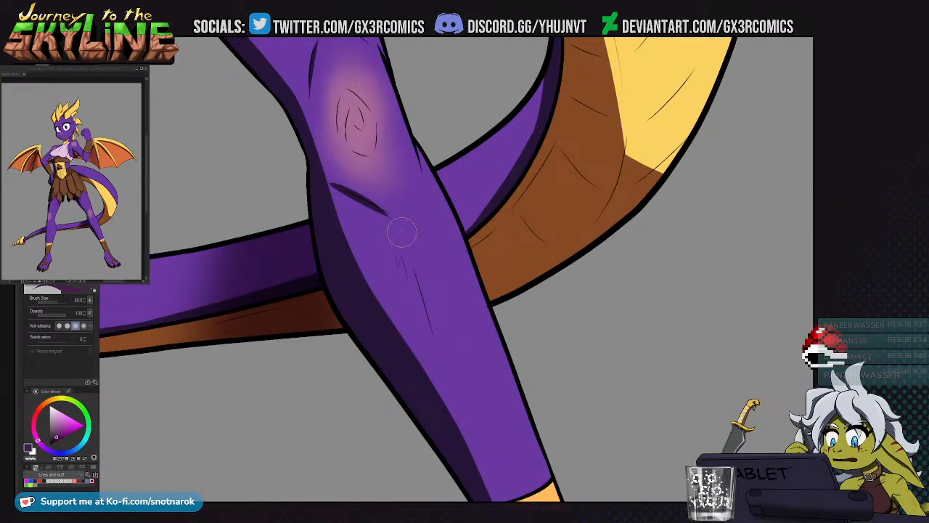
left_click_drag(342, 191, 395, 218)
left_click_drag(413, 137, 433, 251)
key("ctrl+z")
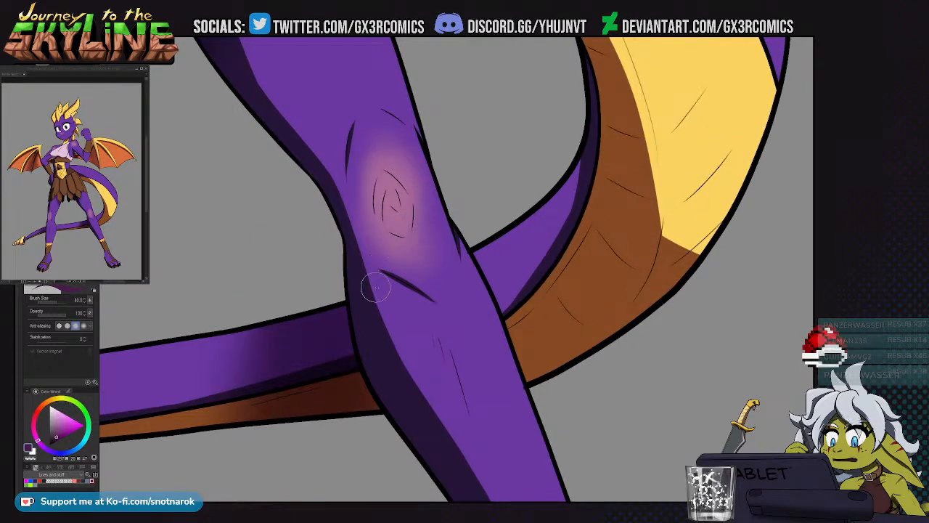
Lasso the scale marks on that knee and widen them slightly with a transform
key("m")
left_click_drag(363, 161, 436, 264)
key("ctrl+t")
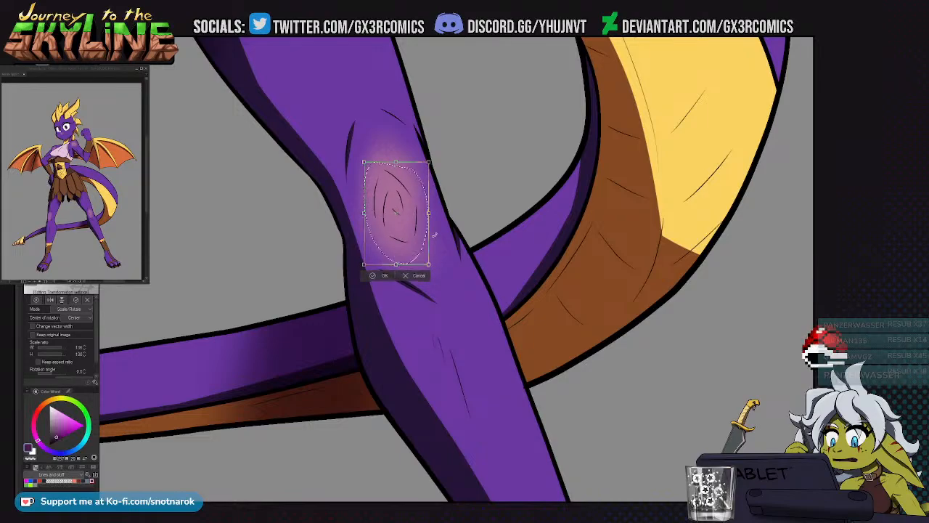
key("Return")
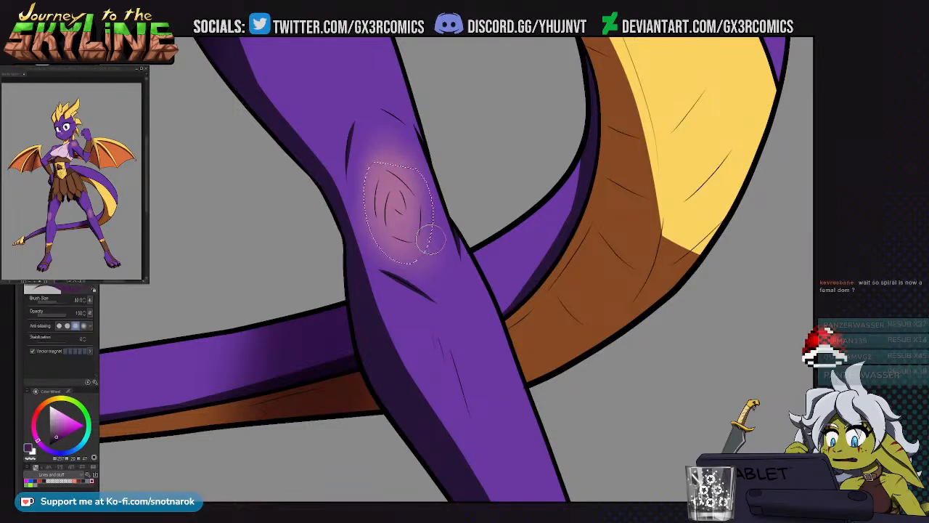
Select the purple waist beside the yellow belly and deepen its shaded side with a soft airbrush reduced to size 170
scroll(432, 232, "down", 3)
scroll(387, 253, "down", 2)
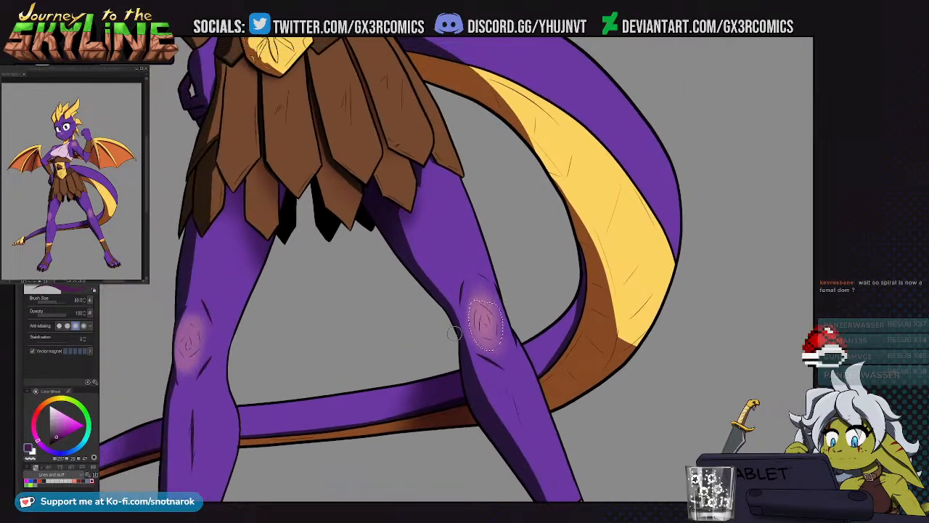
scroll(451, 353, "up", 1)
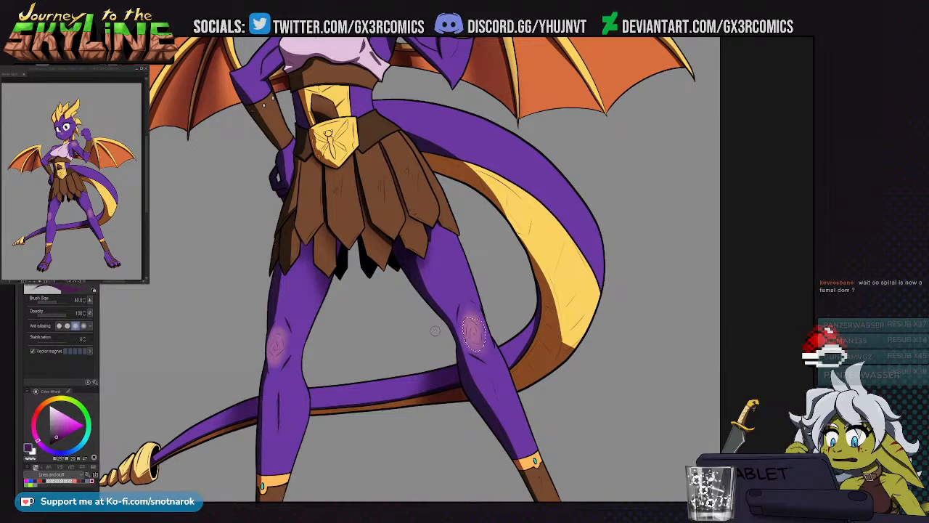
scroll(451, 269, "up", 2)
scroll(451, 328, "up", 1)
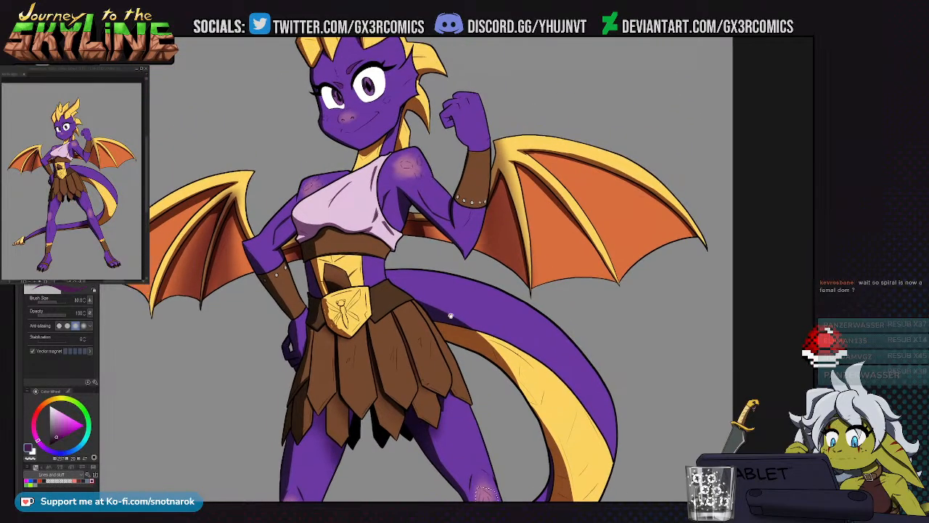
key("w")
left_click(319, 296)
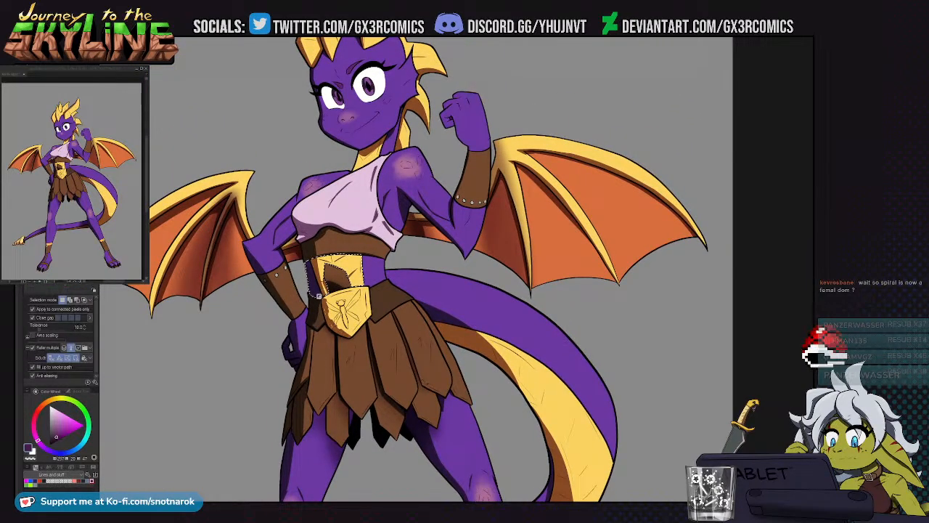
key("b")
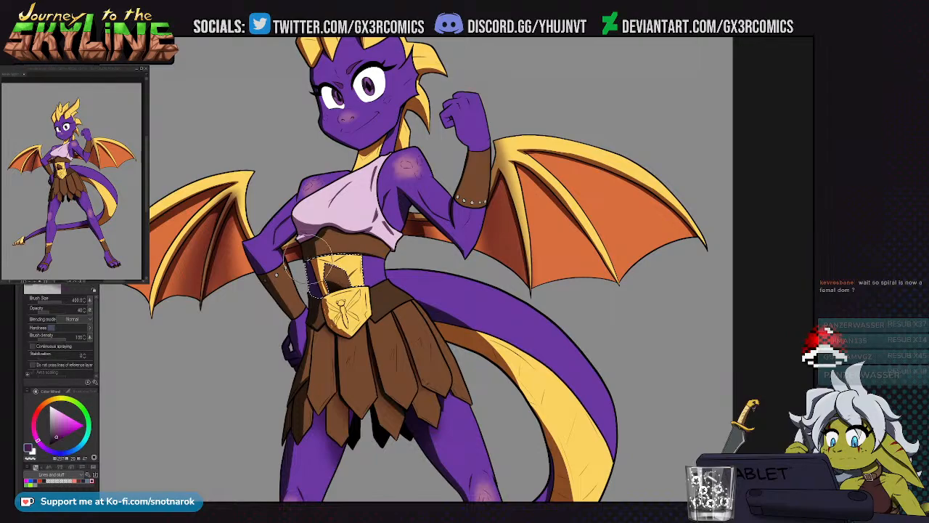
scroll(316, 279, "up", 6)
key("bracketleft")
key("bracketleft")
key("bracketleft")
key("bracketleft")
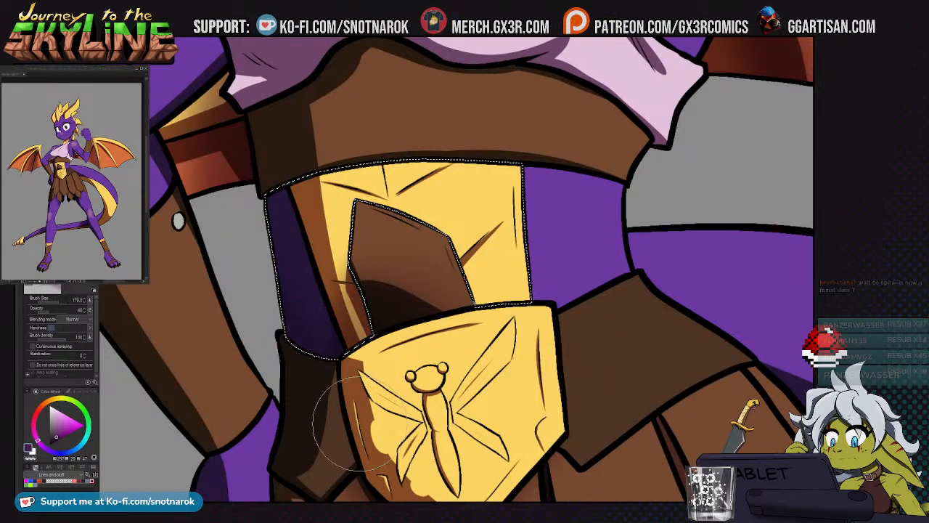
Select the dark brown belt flap beside the shaded waist and airbrush a soft shadow down it
scroll(265, 236, "down", 3)
left_click(265, 225)
left_click_drag(265, 225, 290, 304)
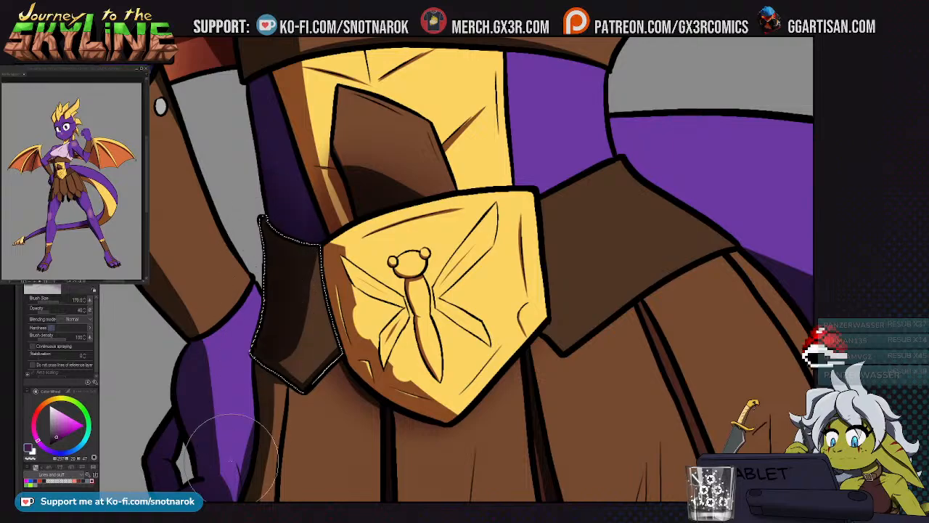
Select the yellow belly area, darken its lower corner above the buckle and clear the selection
key("w")
left_click(313, 236)
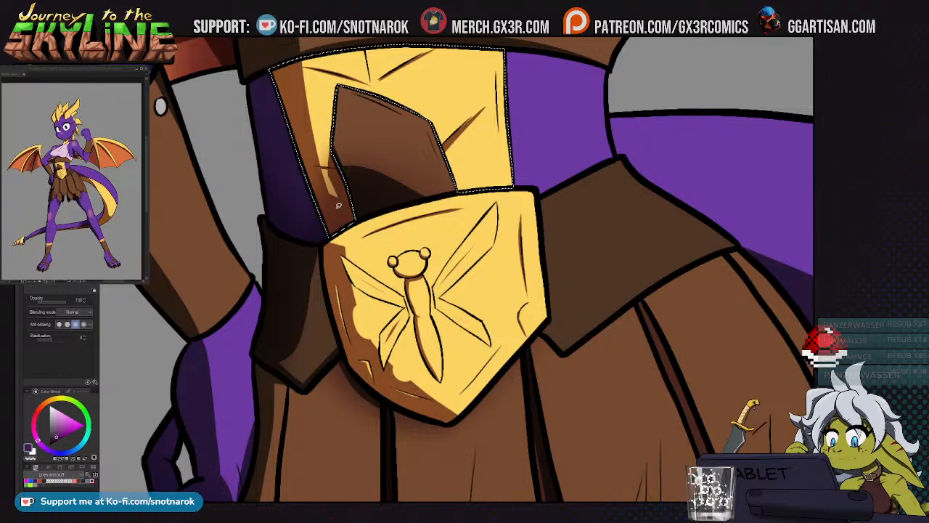
scroll(392, 263, "down", 5)
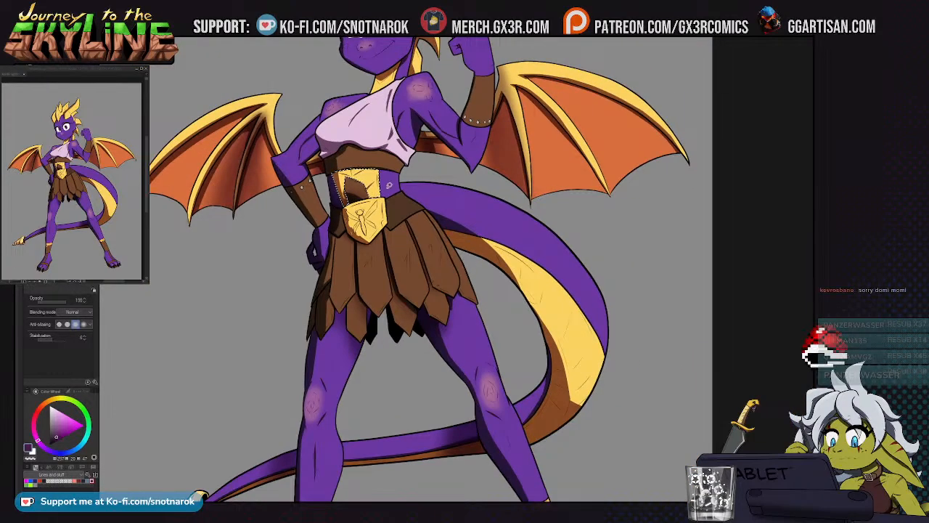
scroll(420, 319, "down", 1)
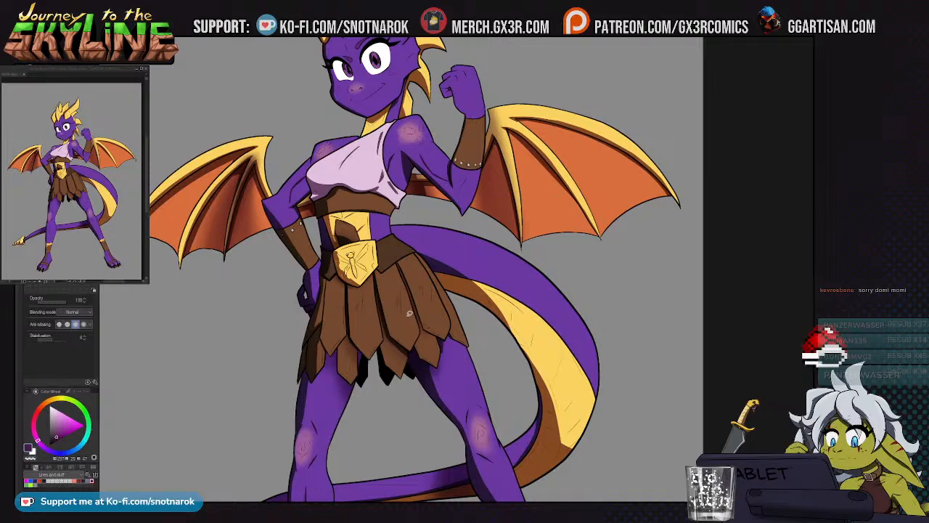
scroll(408, 314, "up", 3)
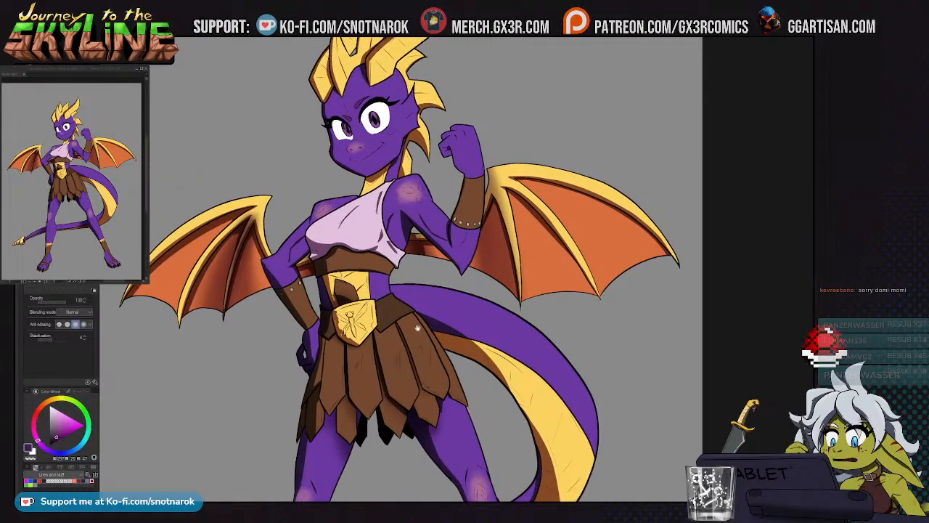
scroll(406, 361, "down", 1)
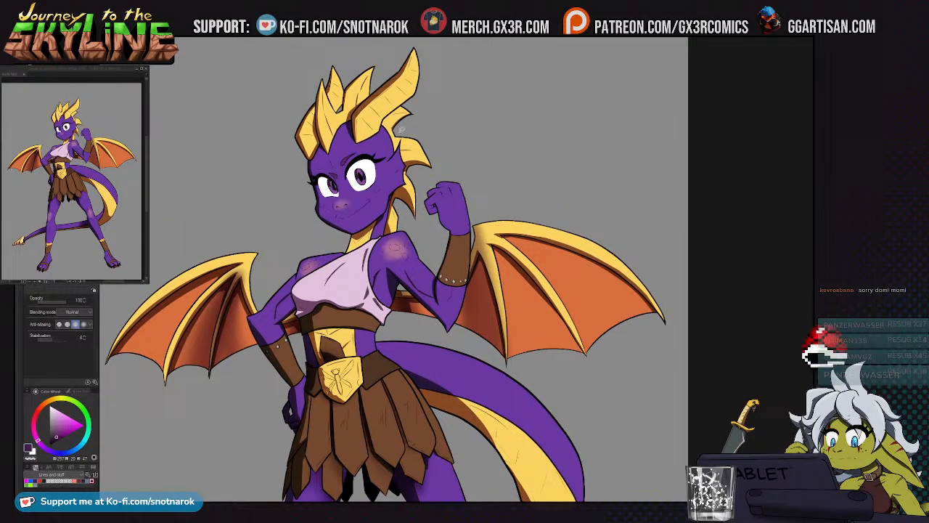
Select the outermost yellow head spike, shade its outer edge with a lasso fill and clear the selection
key("g")
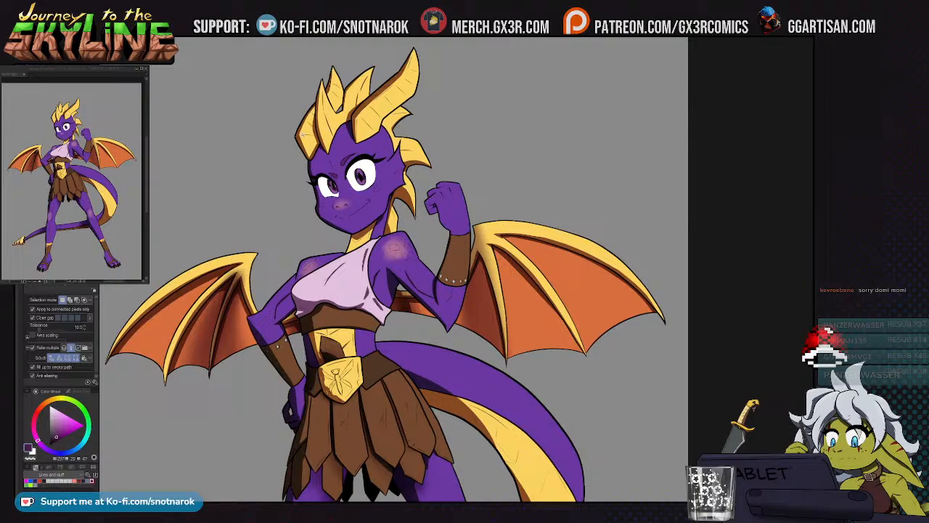
scroll(312, 117, "up", 5)
key("u")
mouse_move(315, 83)
left_mouse_down()
mouse_move(279, 145)
mouse_move(274, 185)
mouse_move(317, 131)
mouse_move(315, 95)
left_mouse_up()
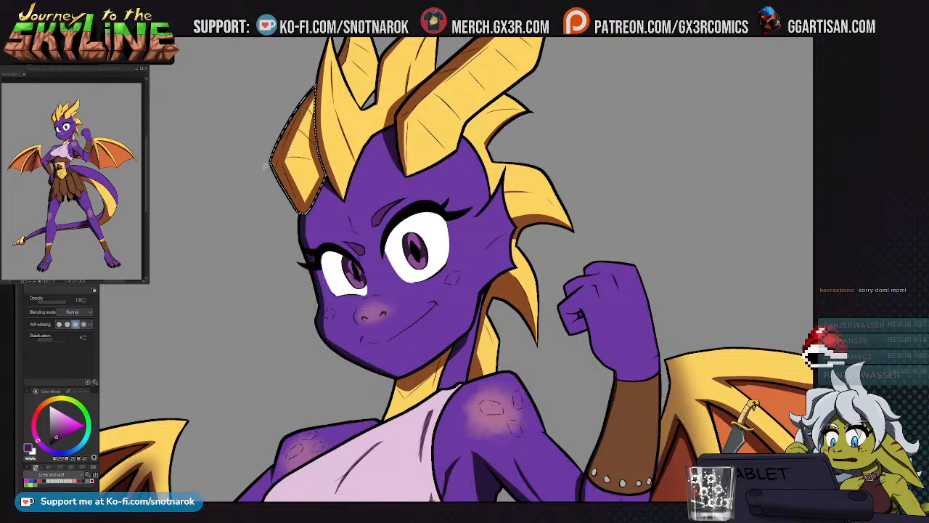
key("ctrl+d")
Select both purple irises, enlarge the soft airbrush to size 500, shade them and clear the selection
left_click_drag(337, 174, 318, 147)
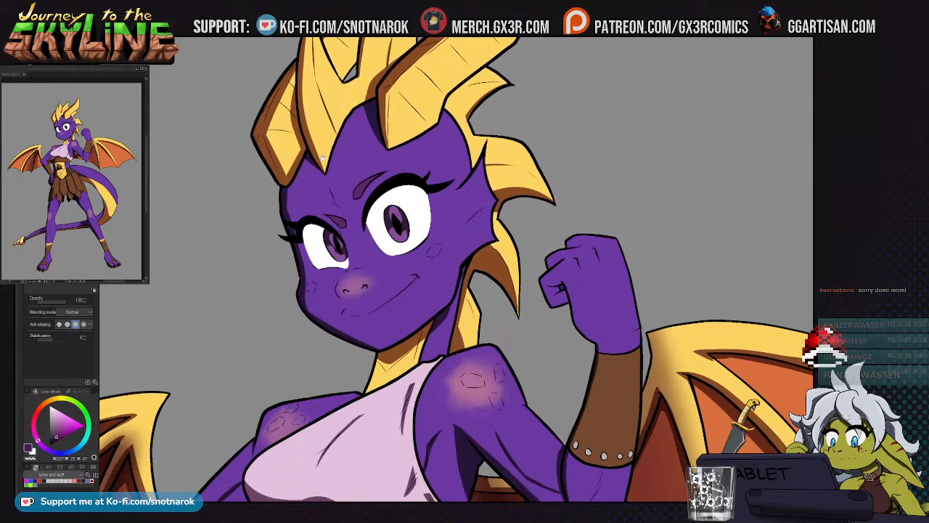
left_click_drag(362, 244, 367, 213)
key("b")
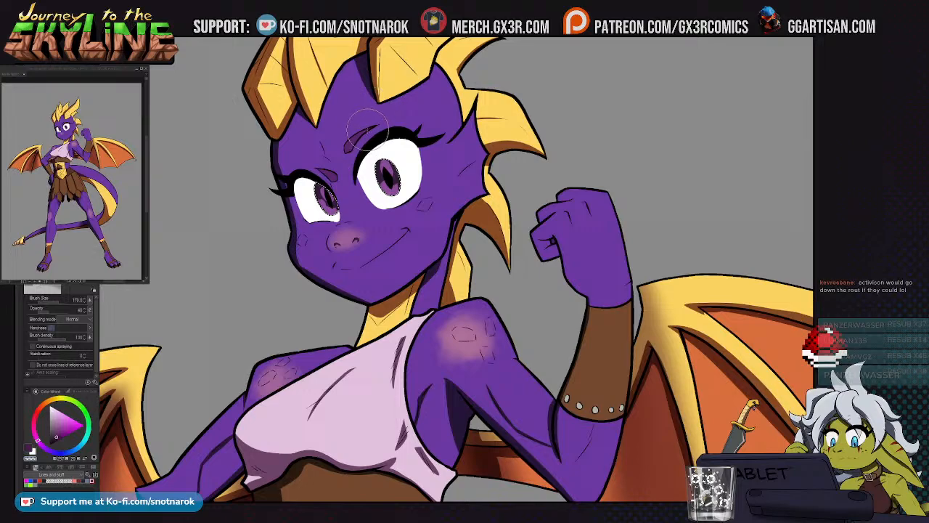
key("bracketright")
key("bracketright")
key("bracketright")
key("bracketright")
key("bracketright")
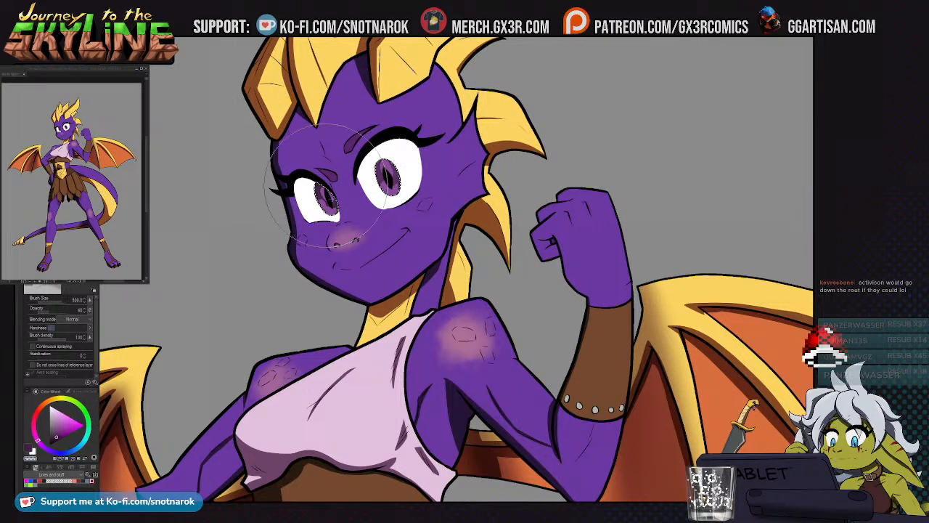
left_click_drag(435, 310, 420, 194)
key("ctrl+d")
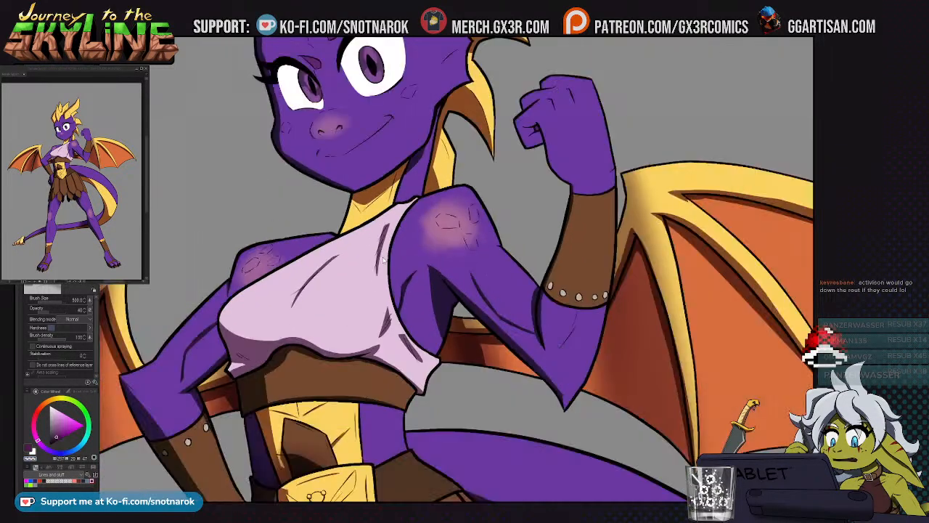
Inspect the shading over the whole figure, from the head and wings down to the feet and tail
key("ctrl+0")
left_click_drag(443, 361, 401, 116)
scroll(418, 218, "up", 3)
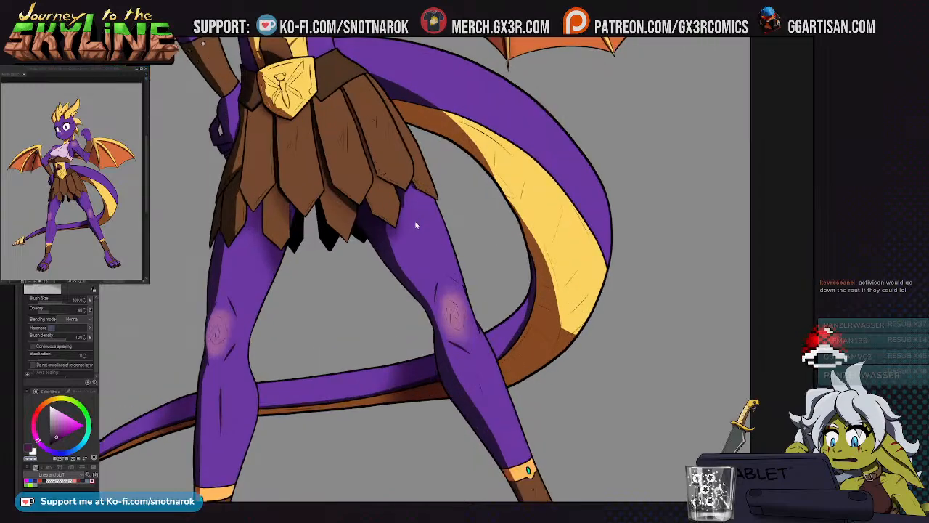
left_click_drag(440, 467, 398, 284)
left_click_drag(327, 418, 403, 218)
left_click_drag(308, 278, 309, 381)
scroll(344, 319, "down", 3)
scroll(344, 319, "down", 4)
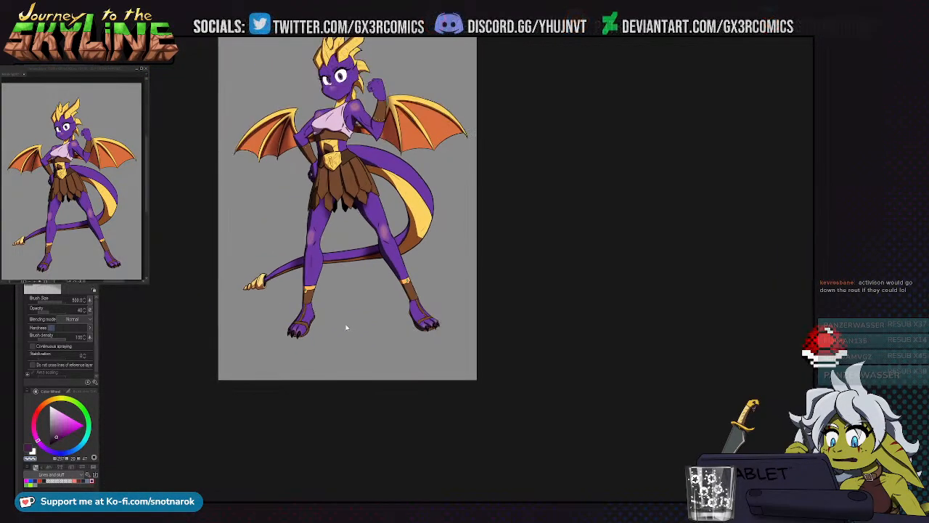
scroll(398, 292, "up", 1)
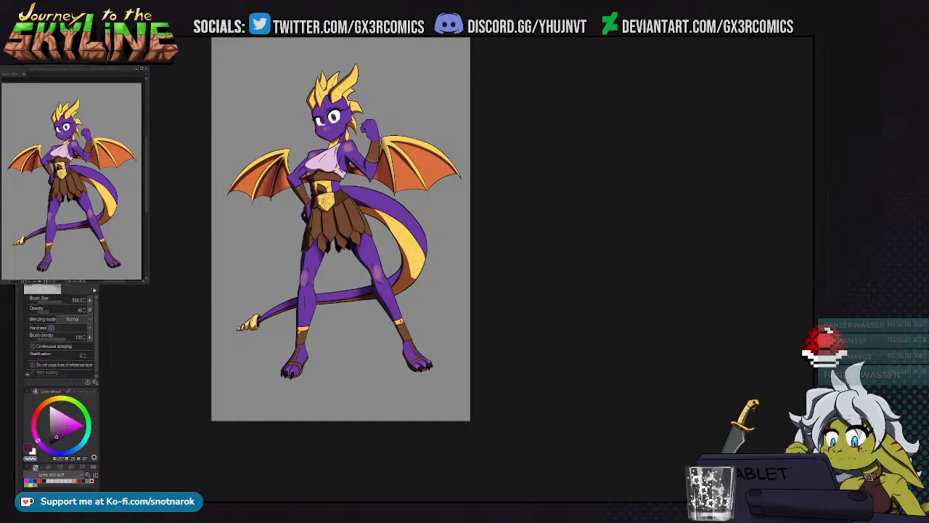
left_click_drag(308, 302, 327, 234)
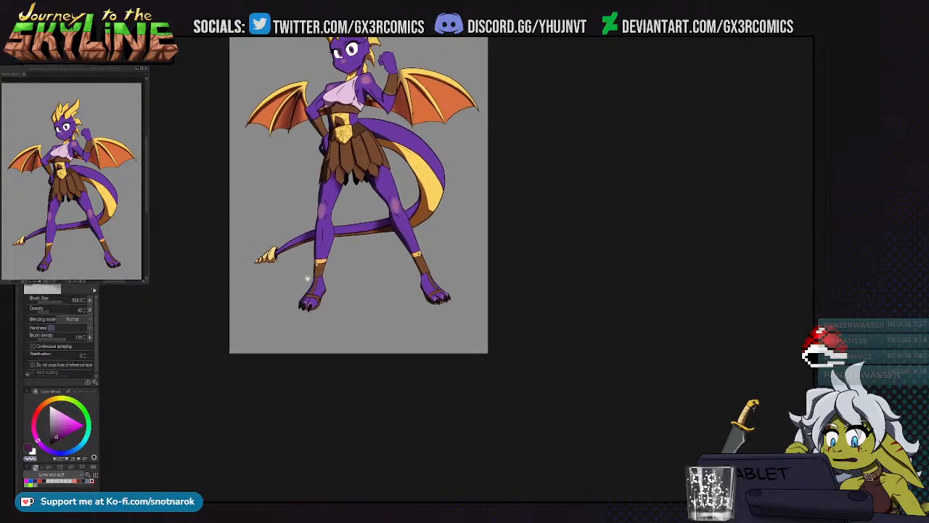
scroll(294, 282, "up", 3)
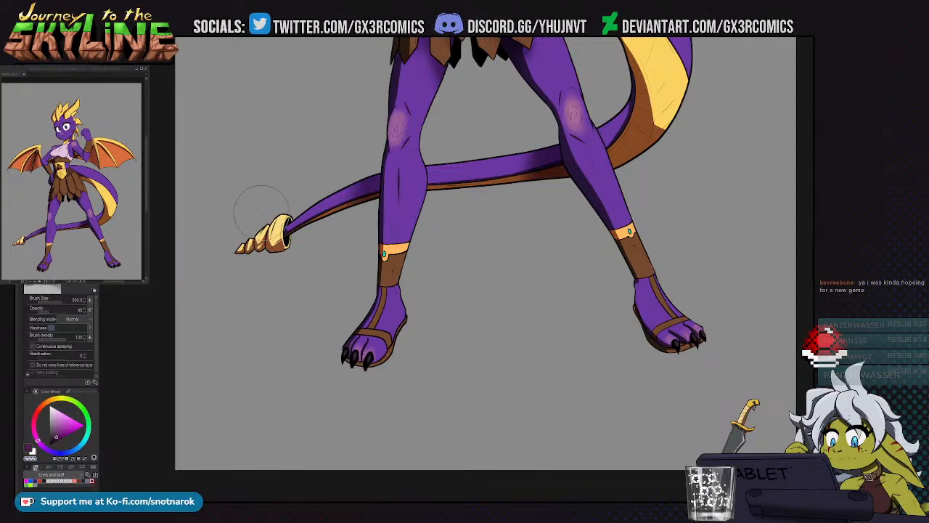
left_click_drag(286, 206, 229, 407)
left_click_drag(339, 194, 310, 320)
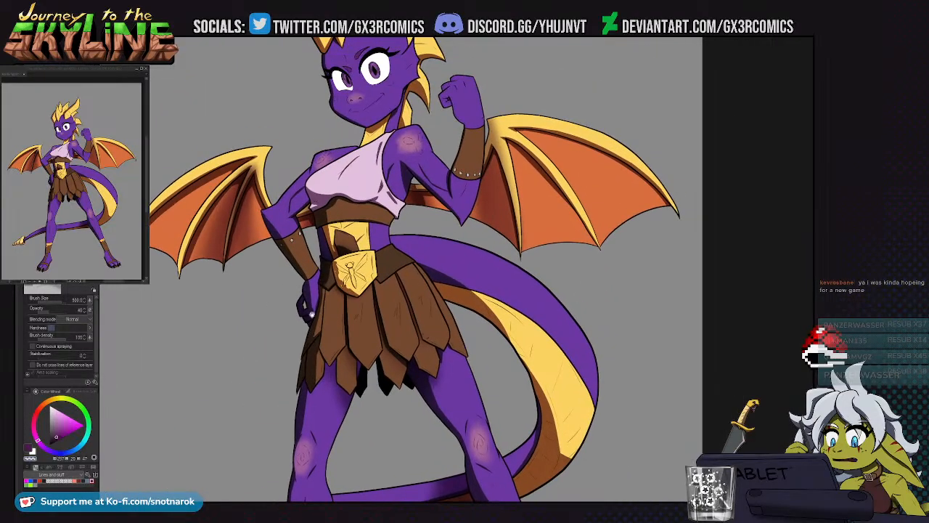
left_click_drag(394, 135, 390, 212)
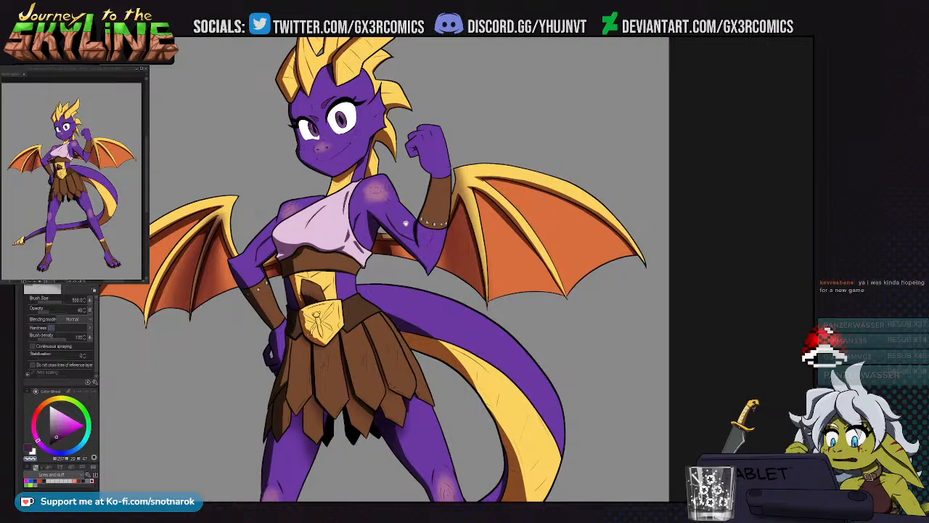
scroll(410, 216, "up", 2)
scroll(355, 313, "down", 2)
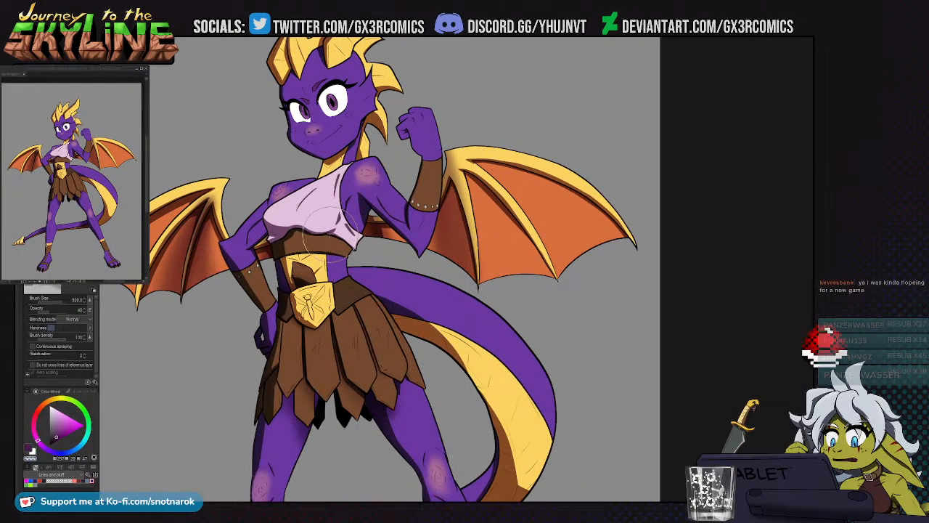
Clear the neck selection and paint a cel shadow down the inner edge of the raised arm's bracer and hand, reducing the brush size to 80
key("g")
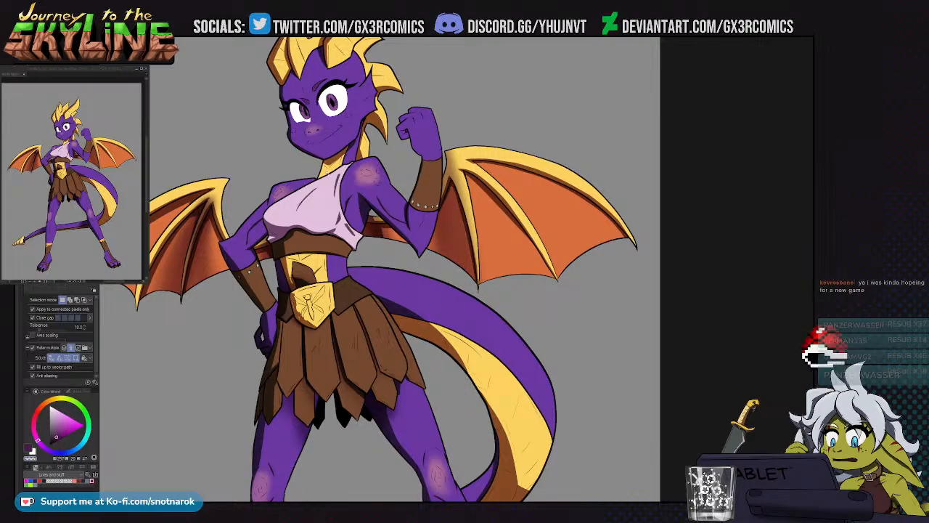
key("p")
key("c")
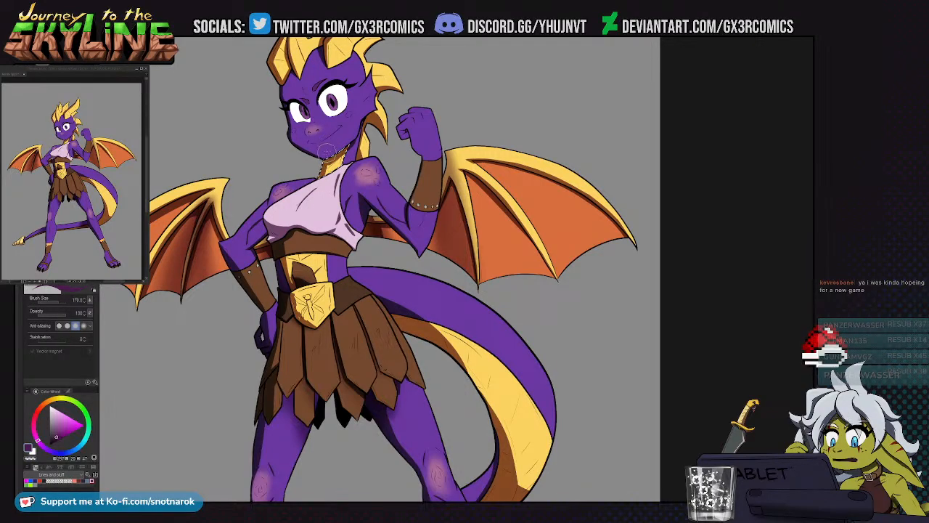
scroll(417, 203, "up", 5)
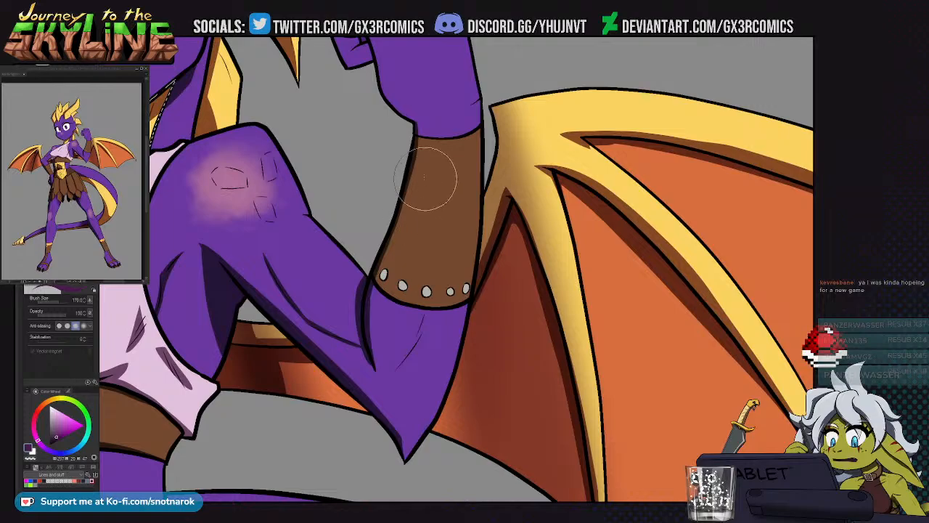
left_click_drag(425, 176, 418, 282)
key("ctrl+d")
key("[")
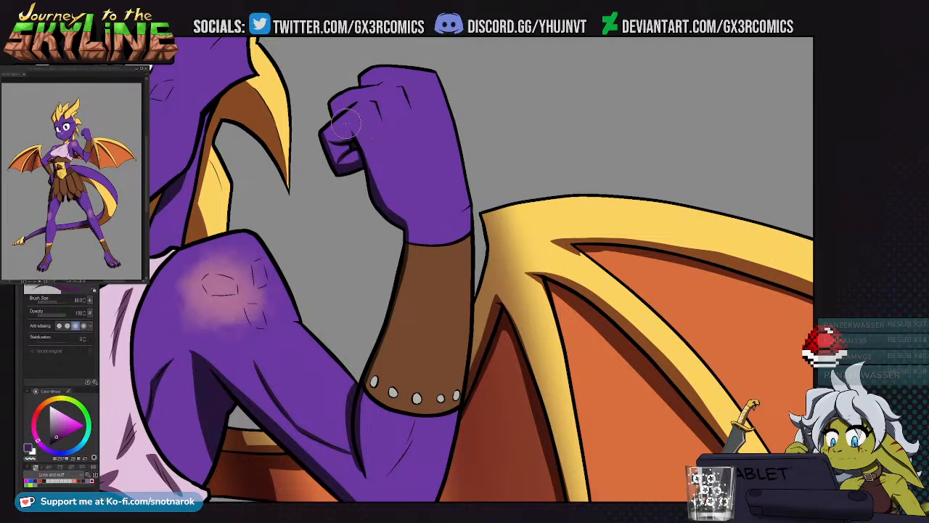
Shade the undersides of the raised fist's curled fingers at brush size 70, trimming the shadow edges with transparent colour
left_click_drag(355, 144, 363, 170)
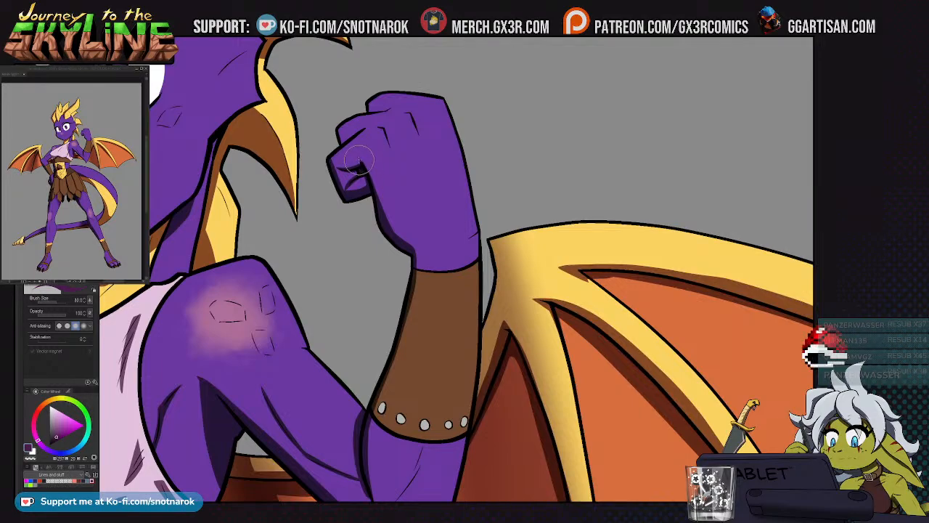
scroll(355, 156, "up", 2)
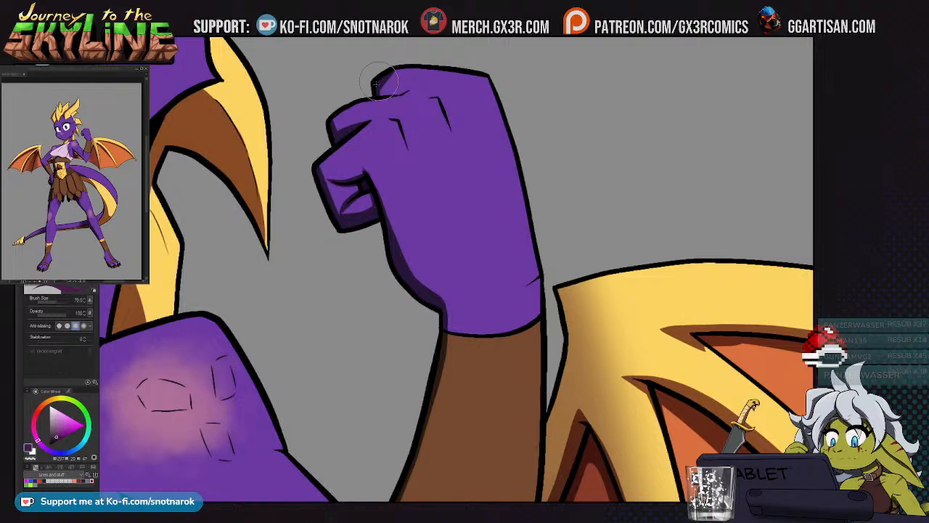
key("c")
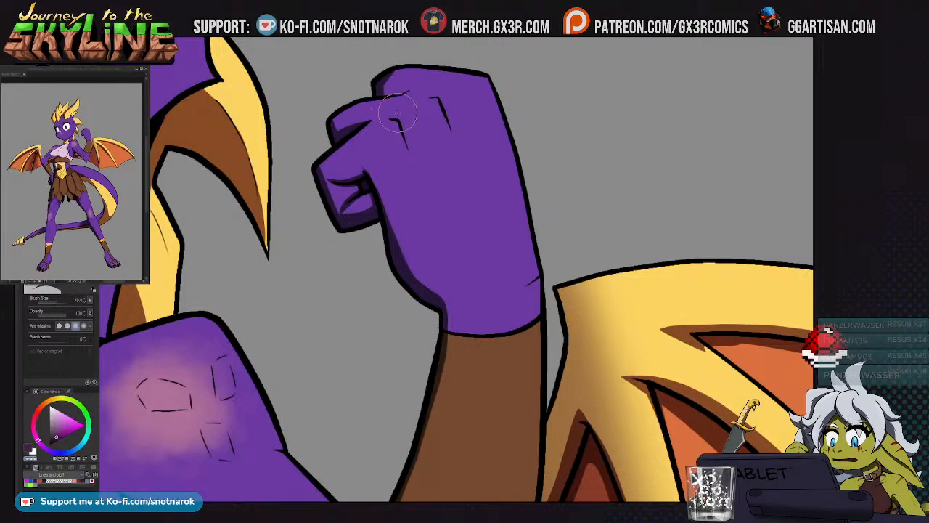
left_click_drag(373, 200, 369, 148)
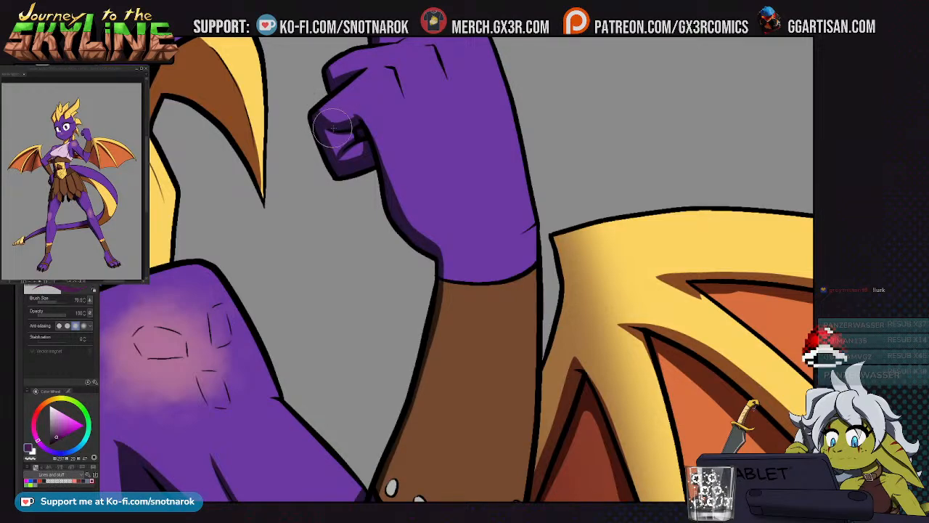
left_click_drag(388, 247, 356, 278)
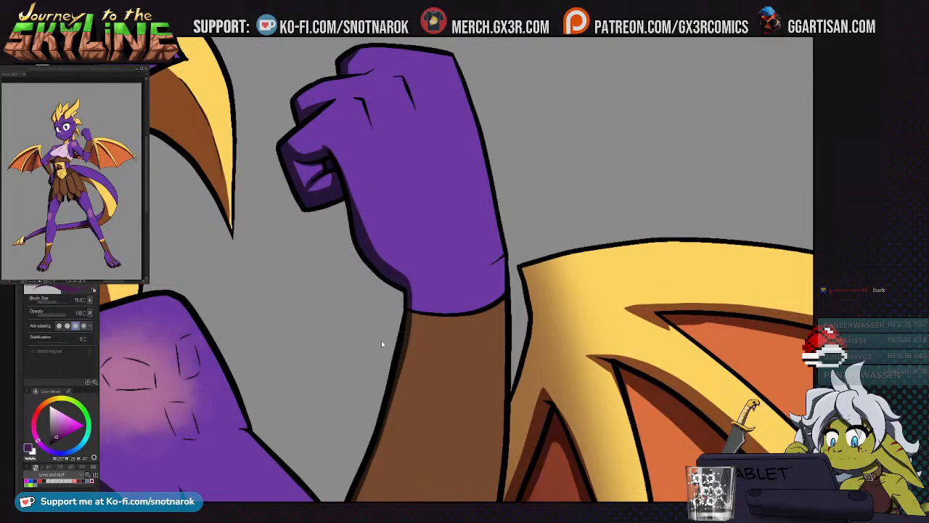
scroll(381, 362, "down", 2)
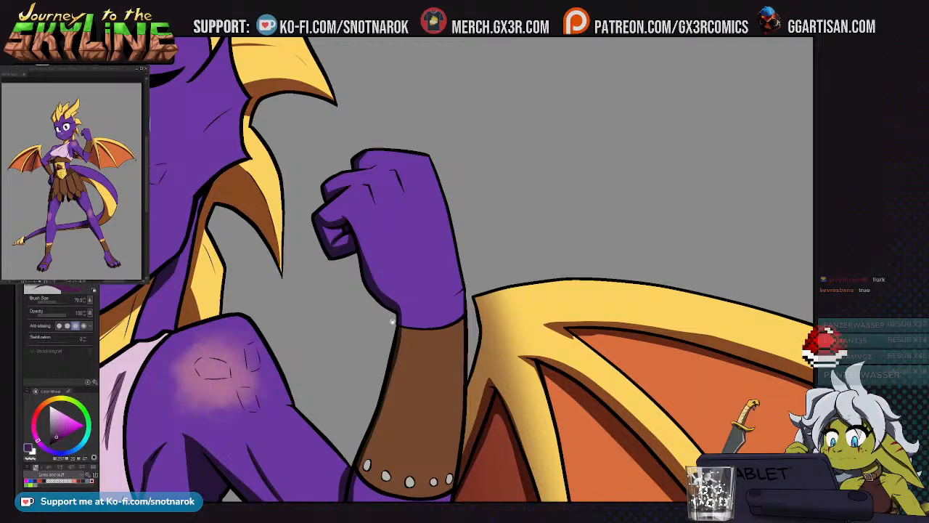
scroll(392, 316, "up", 3)
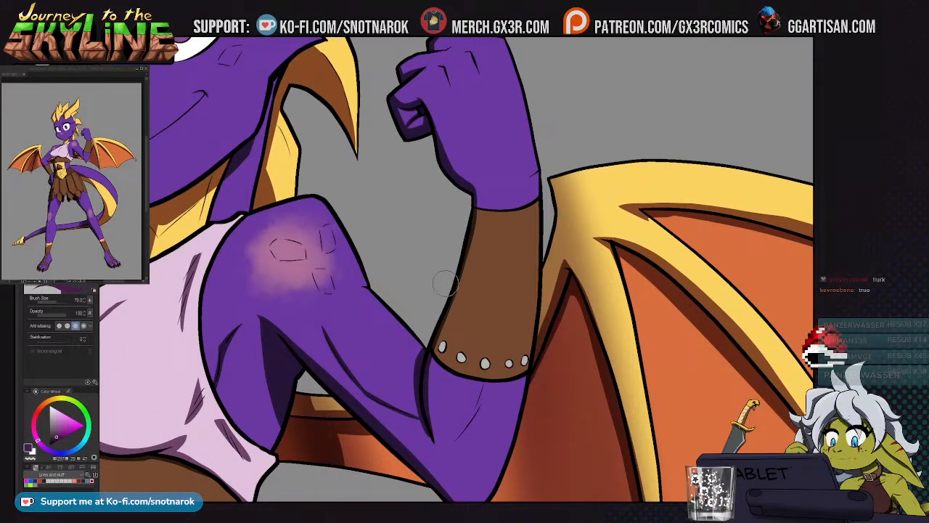
Lasso-fill the largest scale on the raised arm's shoulder with a dark purple shade
scroll(436, 268, "up", 3)
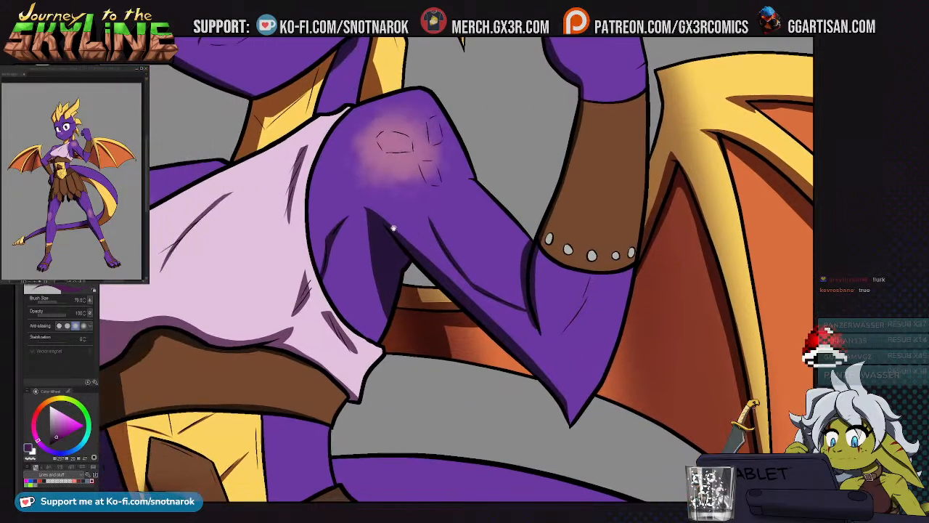
scroll(397, 258, "down", 3)
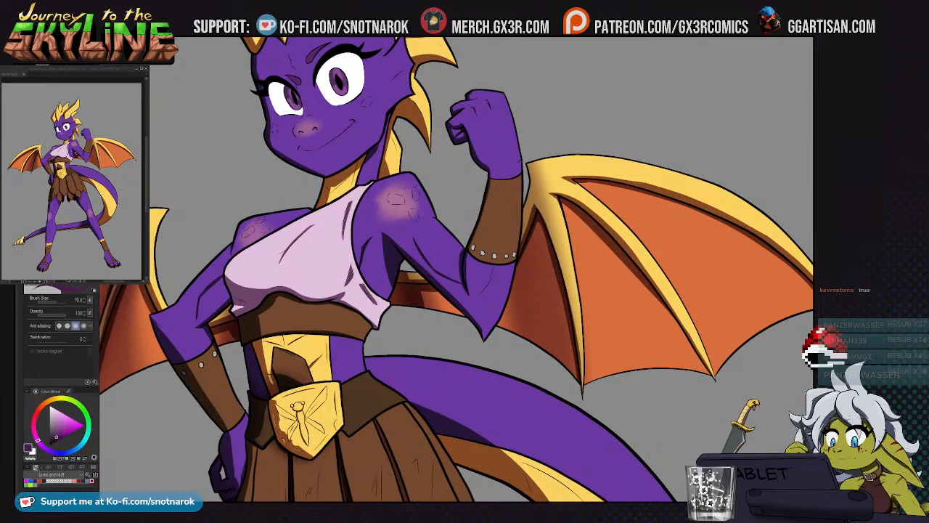
key("x")
key("x")
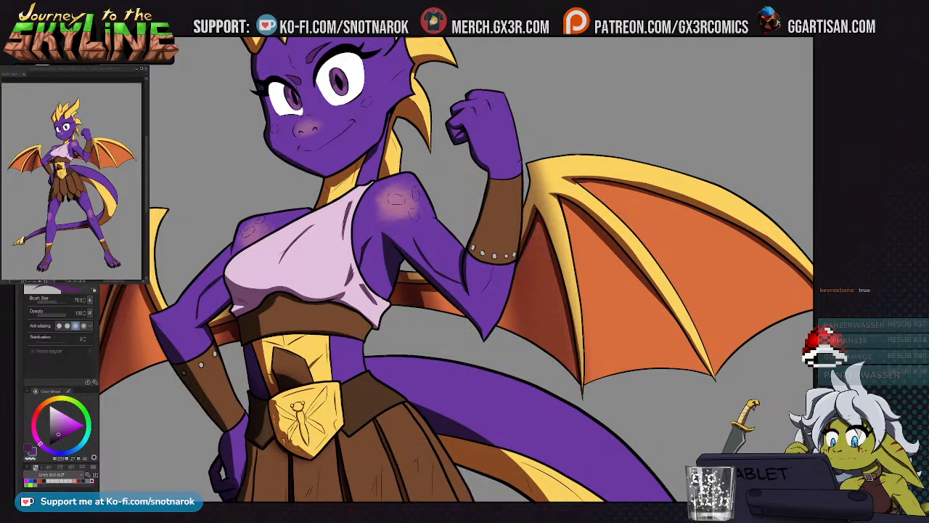
key("x")
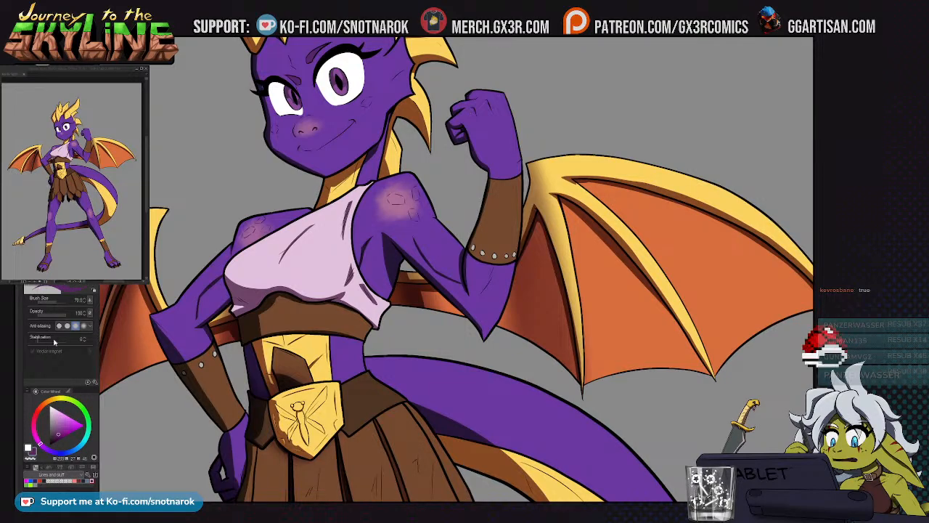
left_click_drag(580, 378, 612, 268)
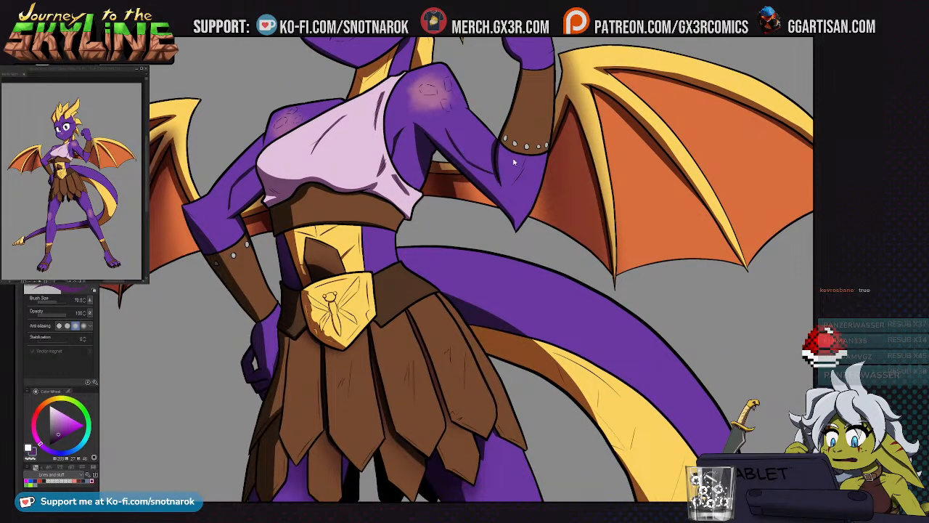
scroll(442, 94, "up", 6)
key("b")
left_click_drag(405, 109, 390, 155)
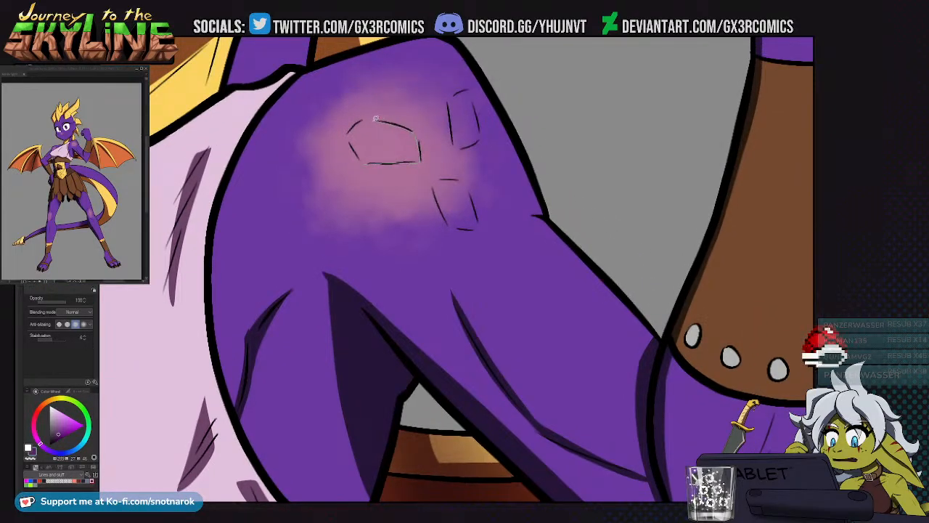
left_click_drag(364, 161, 361, 158)
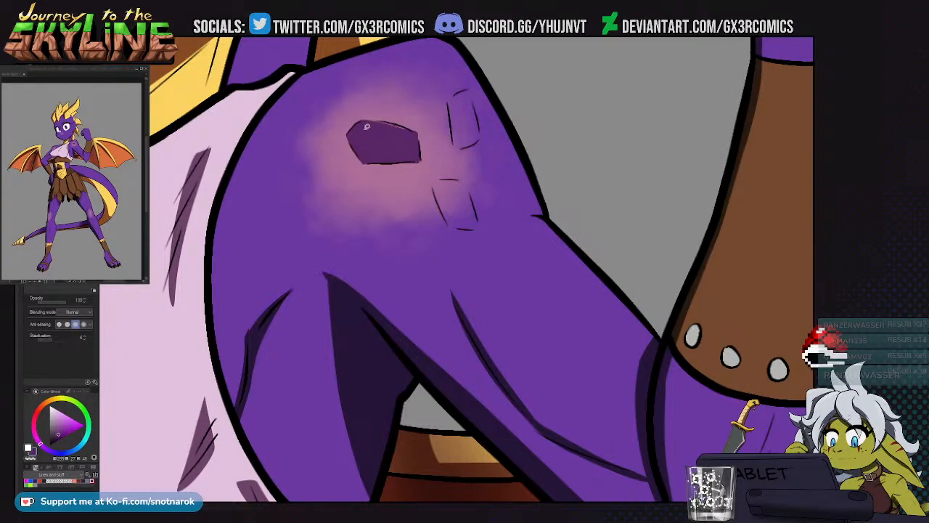
Lasso-fill the two smaller scales beside it on the shoulder with the same dark purple
left_click_drag(378, 120, 411, 146)
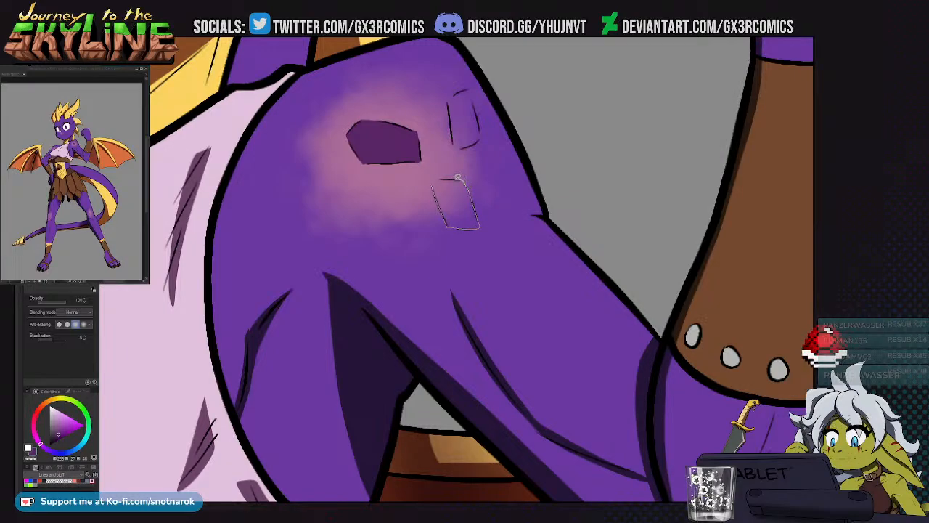
left_click_drag(433, 182, 435, 183)
left_click_drag(455, 142, 450, 98)
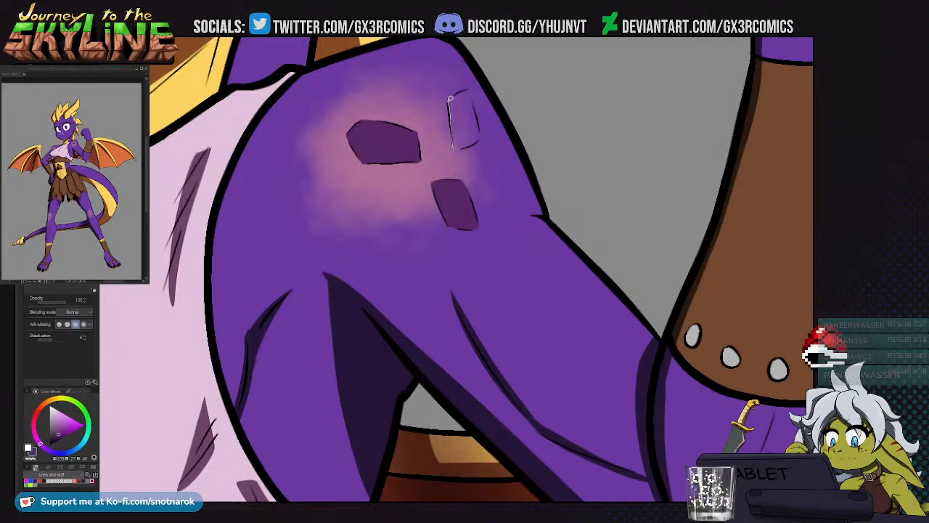
left_click_drag(461, 146, 463, 148)
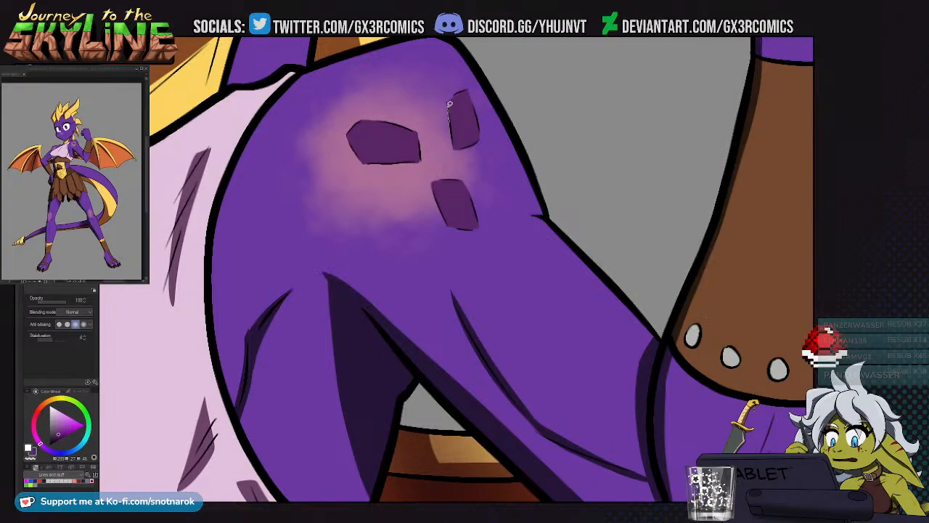
Lasso-fill the three scales on the lowered arm's shoulder with the dark purple shade
scroll(423, 124, "left", 5)
left_click_drag(481, 152, 794, 61)
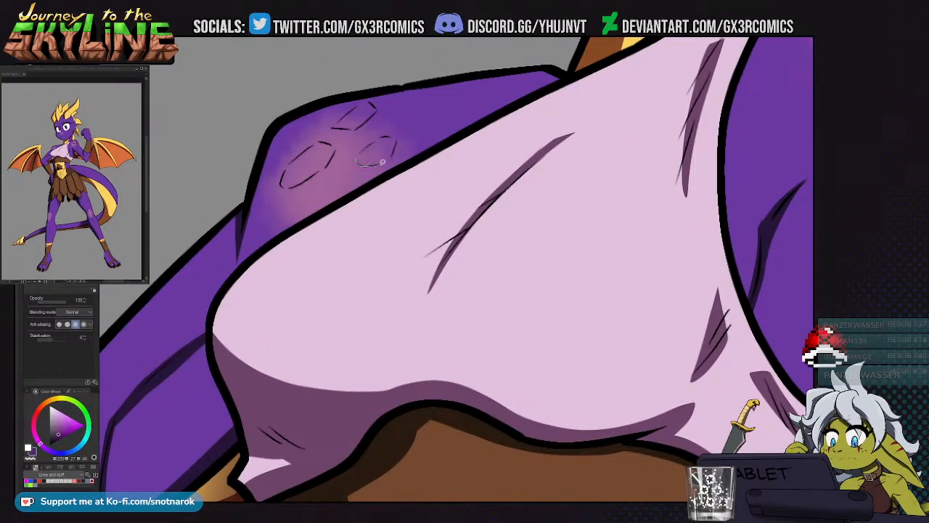
mouse_move(395, 146)
left_mouse_down()
mouse_move(388, 134)
mouse_move(367, 138)
mouse_move(356, 153)
mouse_move(364, 158)
left_mouse_up()
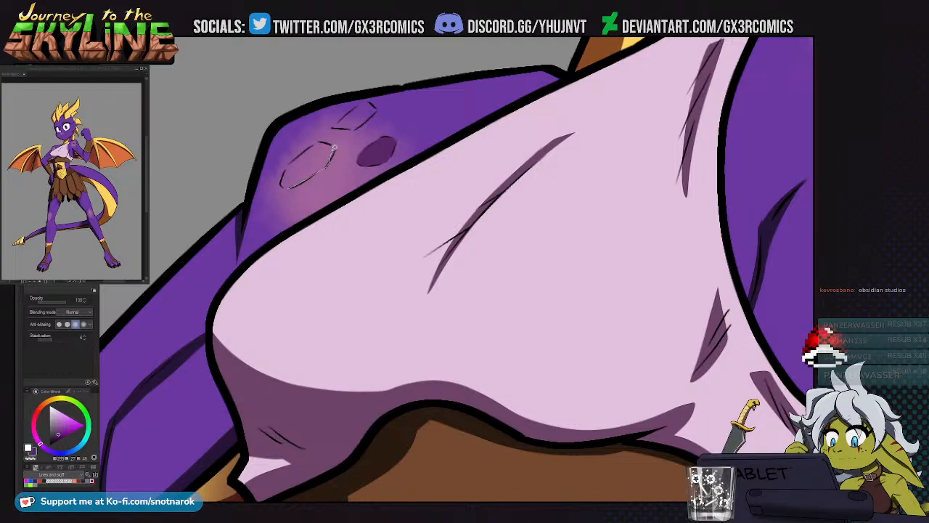
left_click_drag(288, 184, 286, 180)
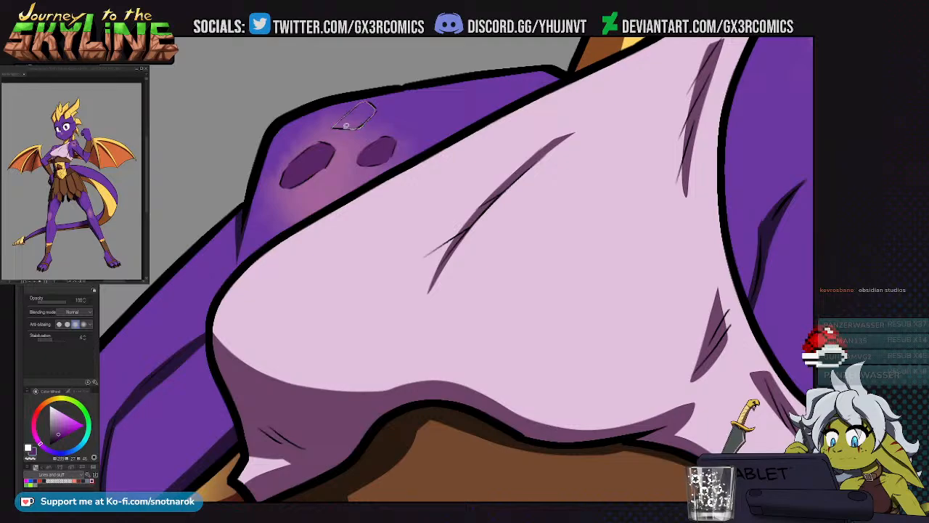
left_click_drag(346, 125, 345, 111)
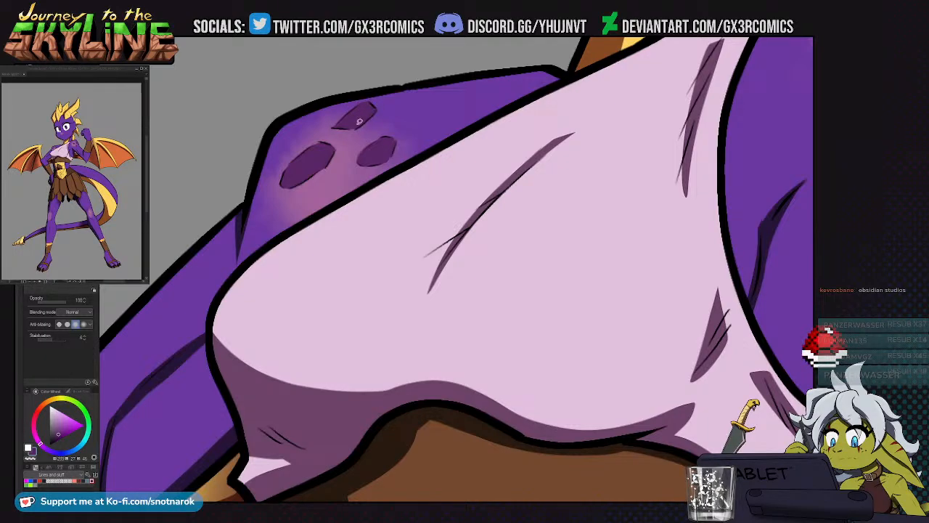
scroll(362, 120, "down", 2)
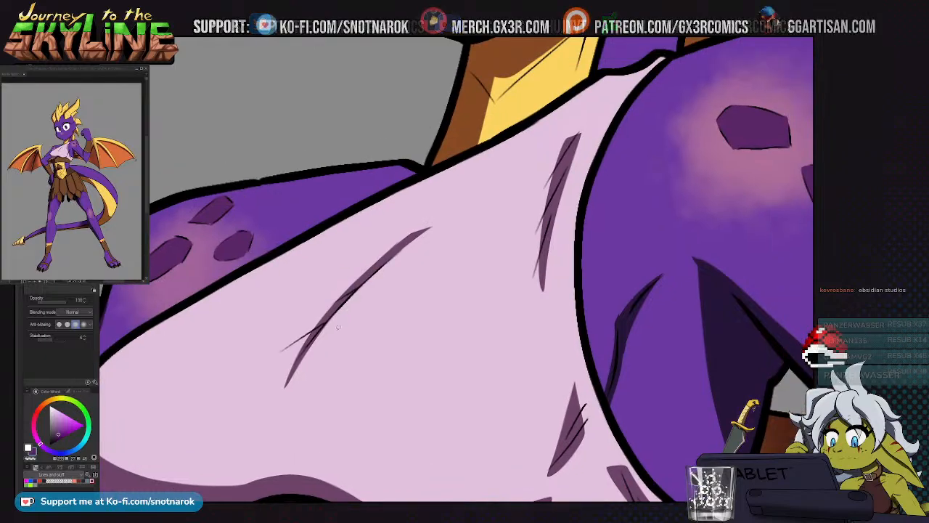
Lasso-fill one angular dark purple scale on each cheek, below the outer corners of the eyes
left_click_drag(332, 181, 332, 329)
scroll(469, 56, "up", 2)
left_click_drag(469, 57, 358, 214)
left_click_drag(380, 172, 420, 153)
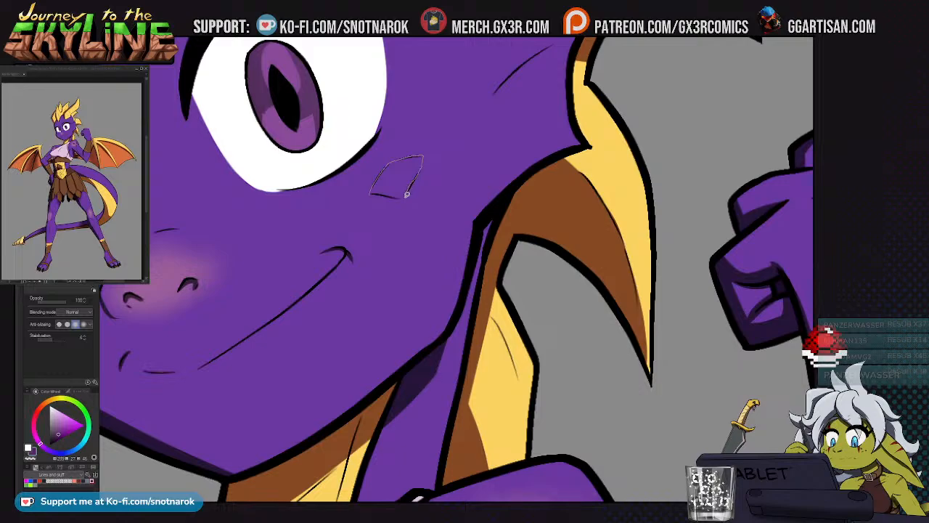
left_click_drag(381, 193, 373, 194)
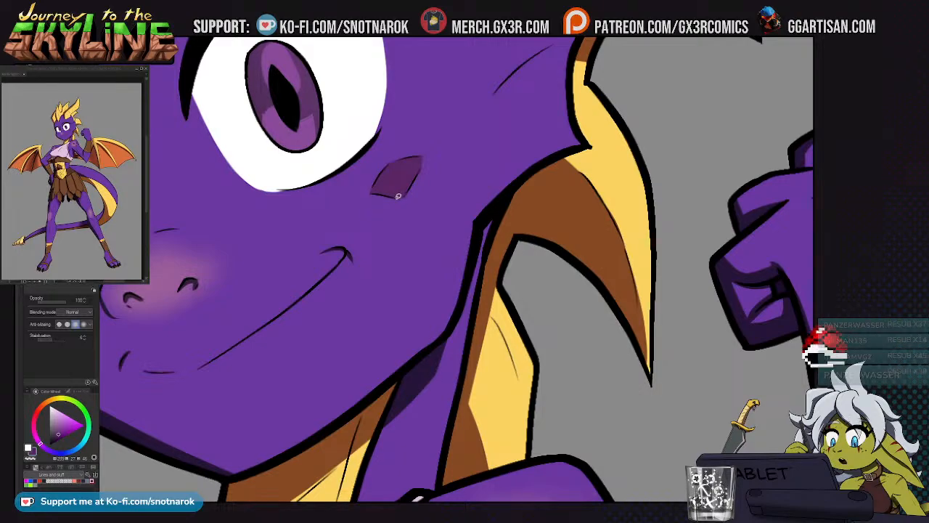
left_click_drag(350, 234, 561, 140)
mouse_move(243, 211)
left_mouse_down()
mouse_move(255, 187)
mouse_move(227, 173)
mouse_move(221, 203)
mouse_move(244, 209)
left_mouse_up()
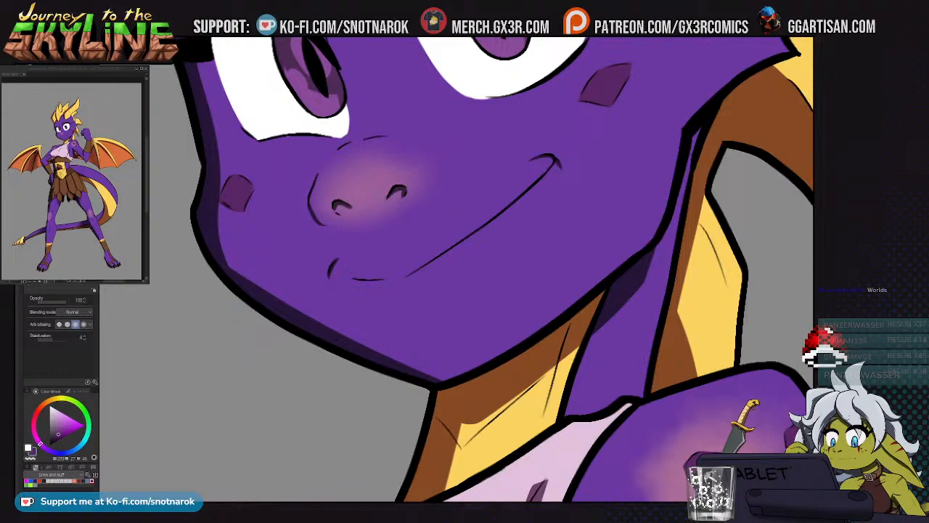
Fill the gaps along the edges of the lowered arm's shoulder scales so the dark purple meets their outlines
scroll(368, 273, "down", 1)
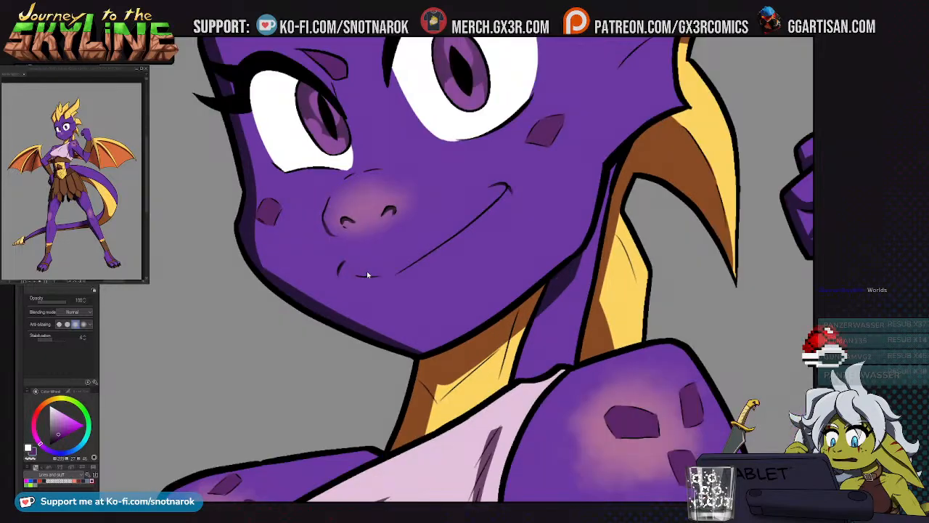
left_click_drag(452, 418, 357, 169)
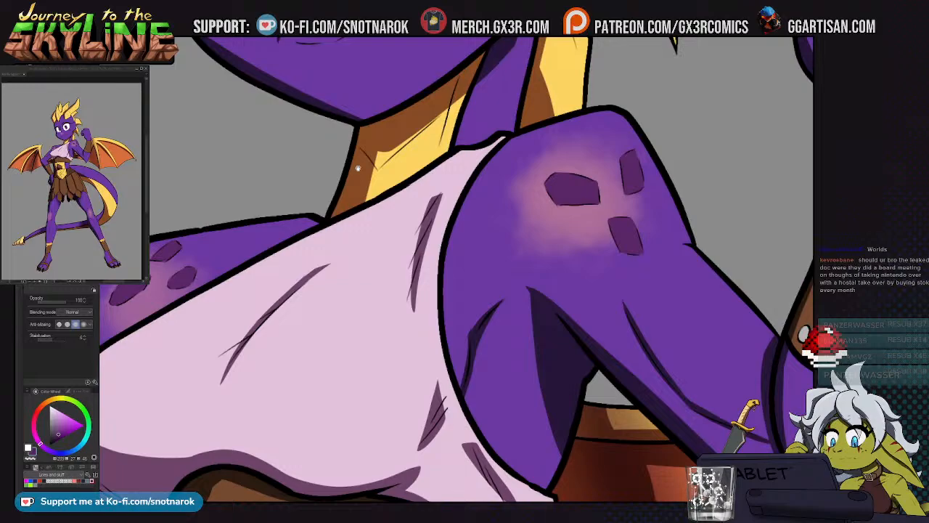
left_click_drag(252, 278, 440, 187)
scroll(389, 174, "up", 5)
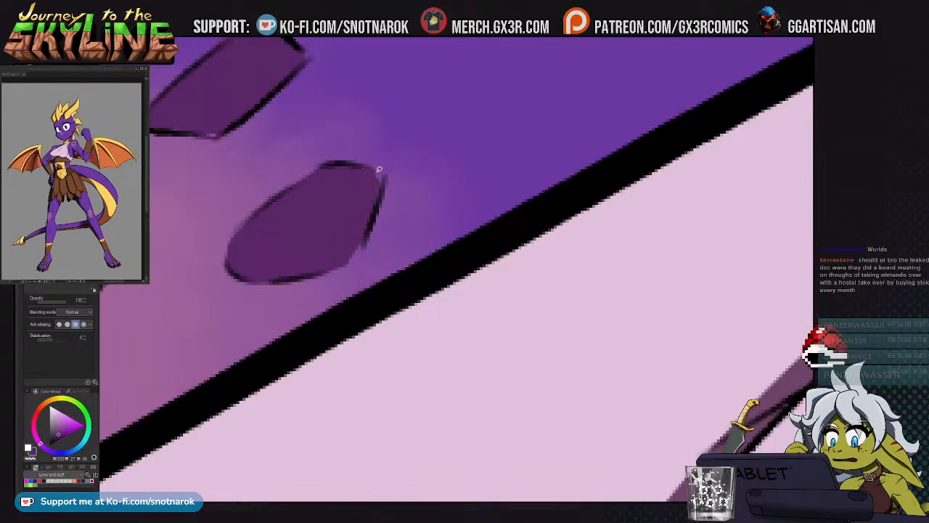
left_click_drag(385, 175, 387, 186)
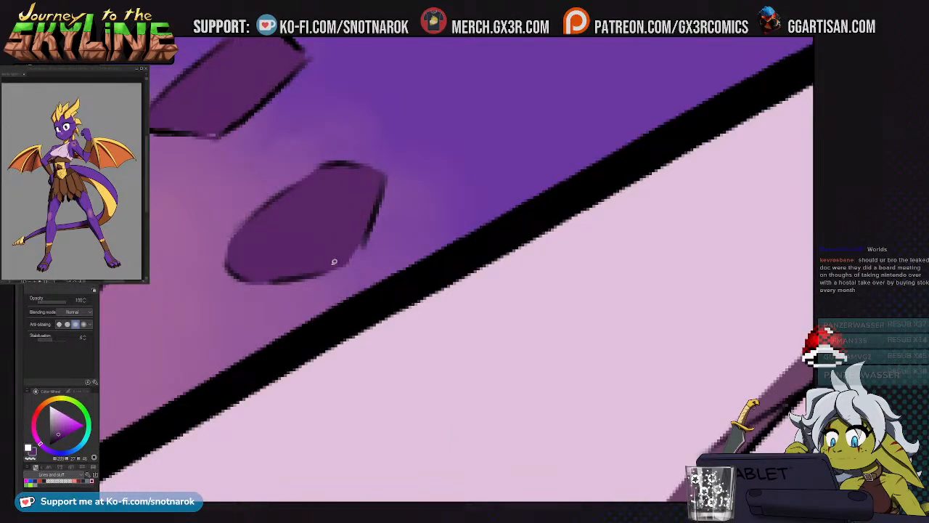
left_click_drag(250, 274, 329, 320)
mouse_move(283, 178)
left_mouse_down()
mouse_move(299, 180)
mouse_move(405, 114)
left_mouse_up()
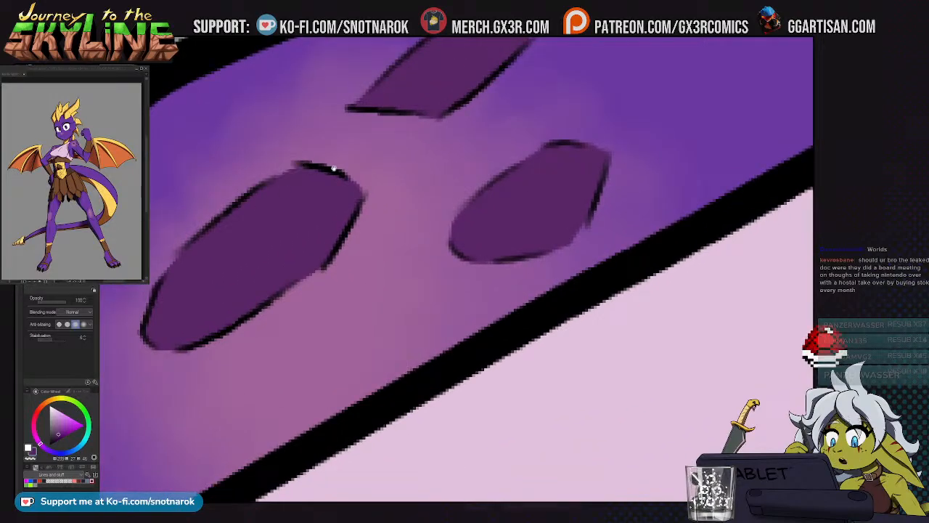
left_click_drag(274, 175, 299, 164)
scroll(456, 107, "down", 3)
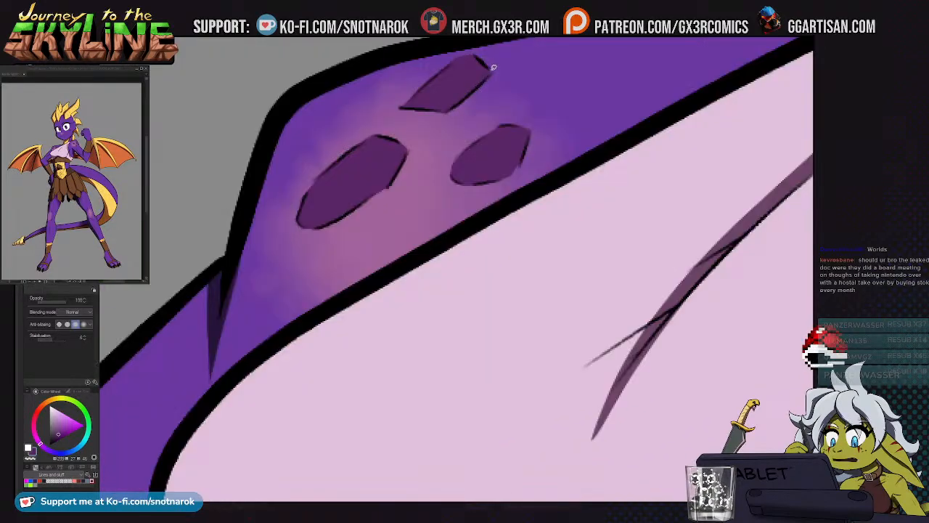
Select the raised arm's skin, choose a dark shadow colour, and lasso-fill the armpit fold's shadow down to the top's edge
scroll(496, 77, "down", 5)
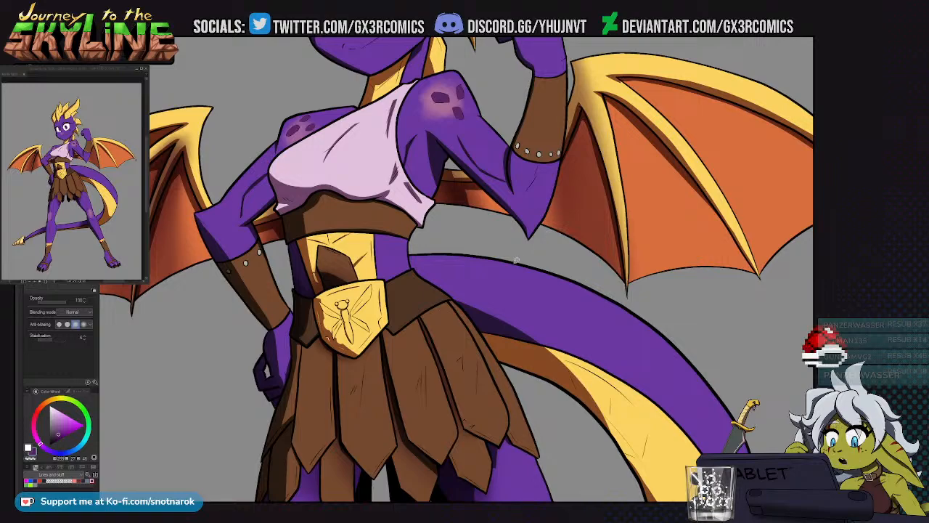
left_click(431, 137)
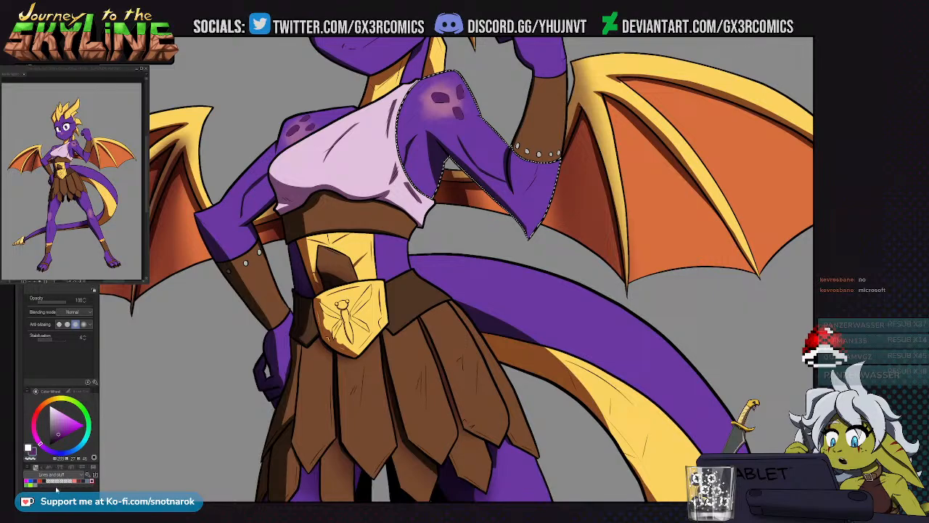
left_click(79, 480)
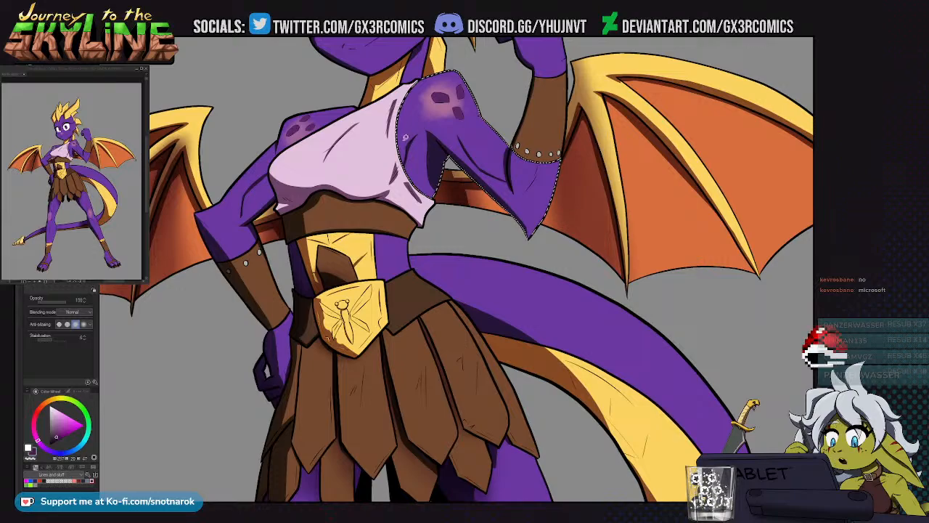
scroll(414, 134, "up", 5)
mouse_move(385, 220)
left_mouse_down()
mouse_move(406, 137)
mouse_move(431, 108)
mouse_move(402, 212)
mouse_move(394, 186)
mouse_move(406, 135)
mouse_move(459, 88)
mouse_move(394, 209)
left_mouse_up()
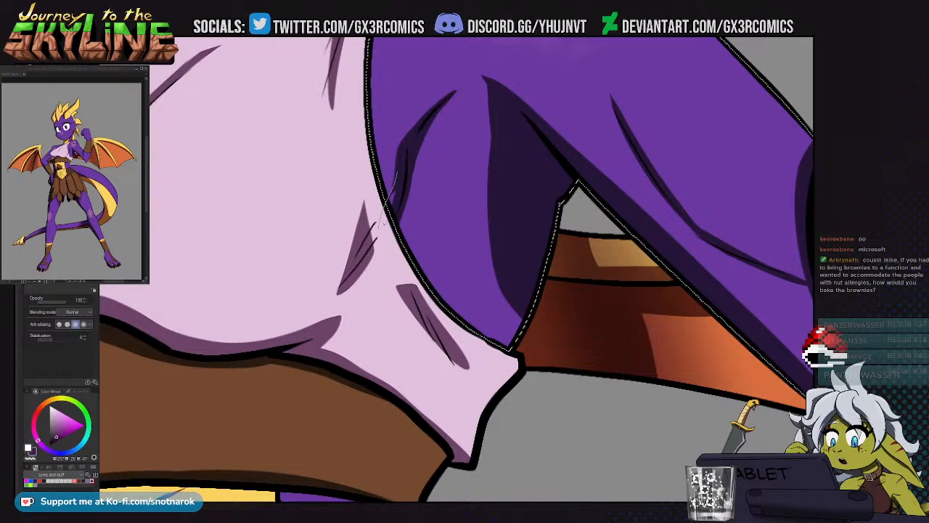
scroll(401, 234, "down", 3)
scroll(398, 236, "down", 3)
Select the short inner skirt flap over the lowered arm's side thigh and brush a cel shadow along its edge
left_click_drag(384, 399, 420, 256)
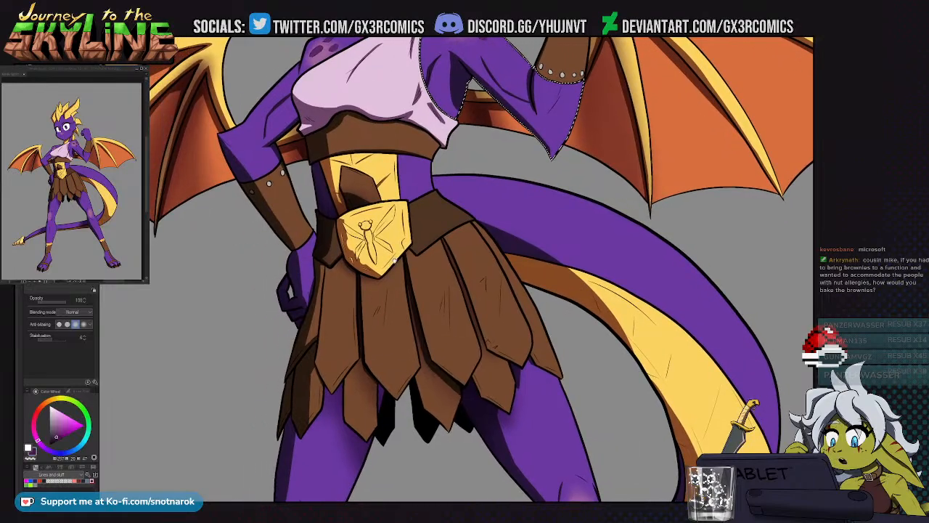
left_click_drag(368, 322, 419, 257)
left_click_drag(413, 340, 409, 218)
left_click_drag(432, 312, 385, 310)
key("w")
left_click(367, 185)
key("p")
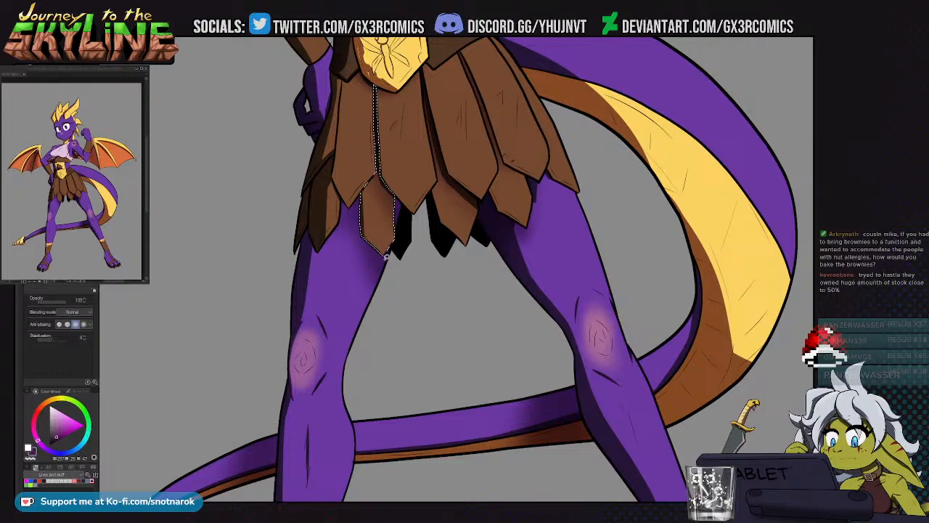
key("p")
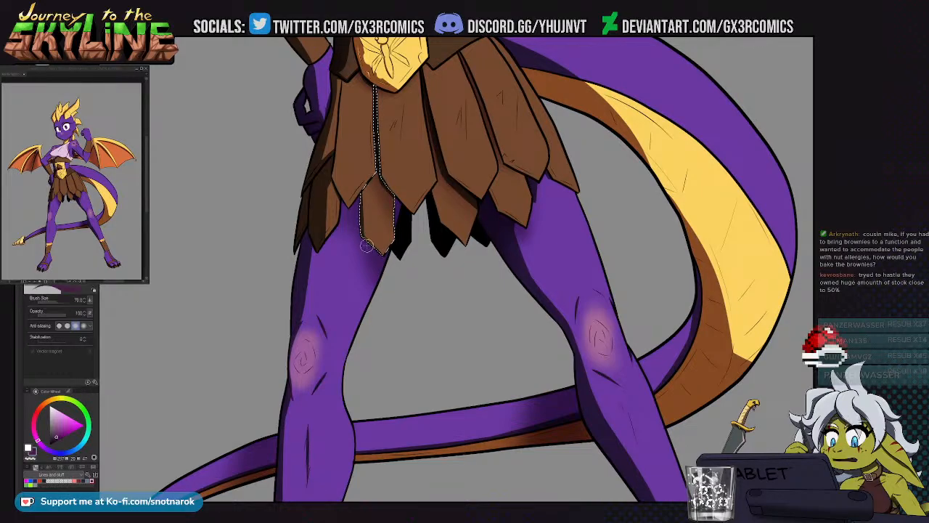
scroll(366, 246, "up", 2)
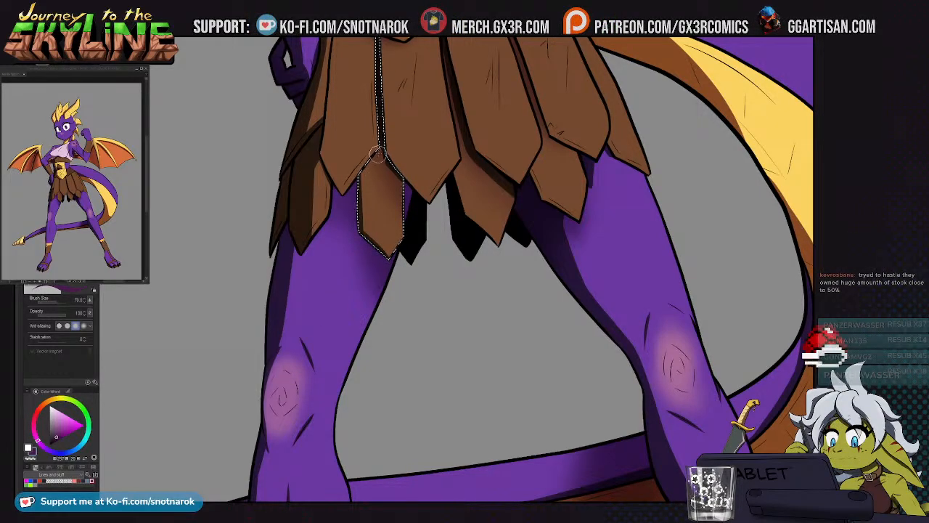
Select and cel shade the long front skirt flap and narrow side flap nearest the lowered arm, then clear the selection
left_click_drag(361, 195, 349, 260)
key("w")
left_click(316, 221)
key("b")
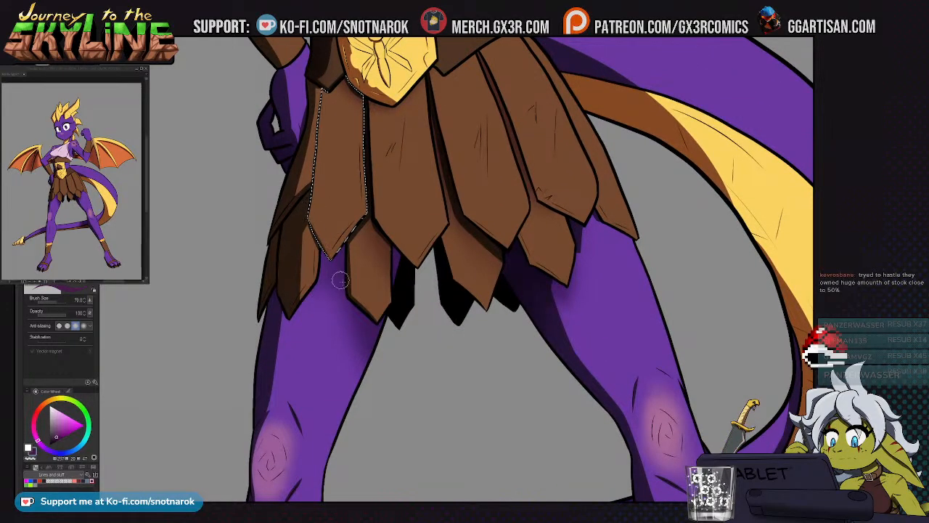
key("w")
left_click(309, 172)
key("p")
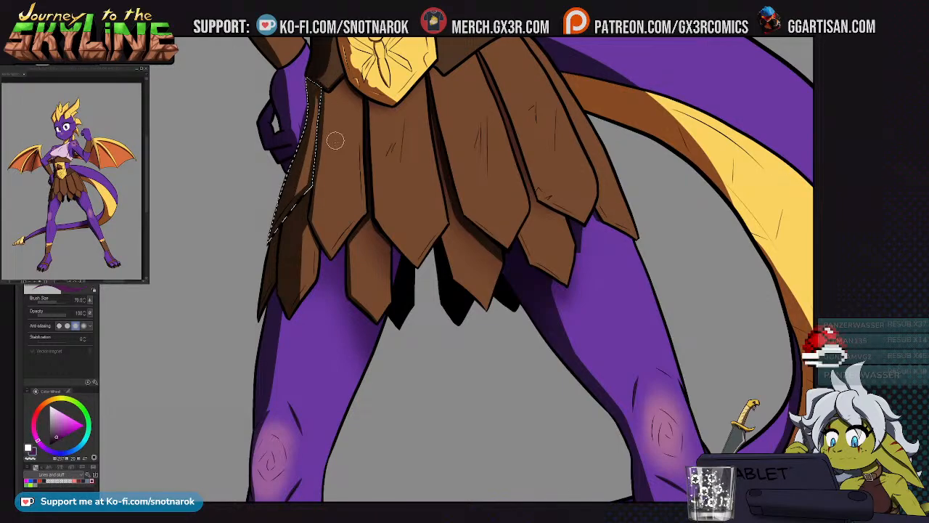
key("ctrl+d")
Select and cel shade the long skirt flap and the narrow outermost flap on the tail side, following their edges
left_click_drag(442, 240, 353, 283)
key("w")
left_click(412, 130)
key("p")
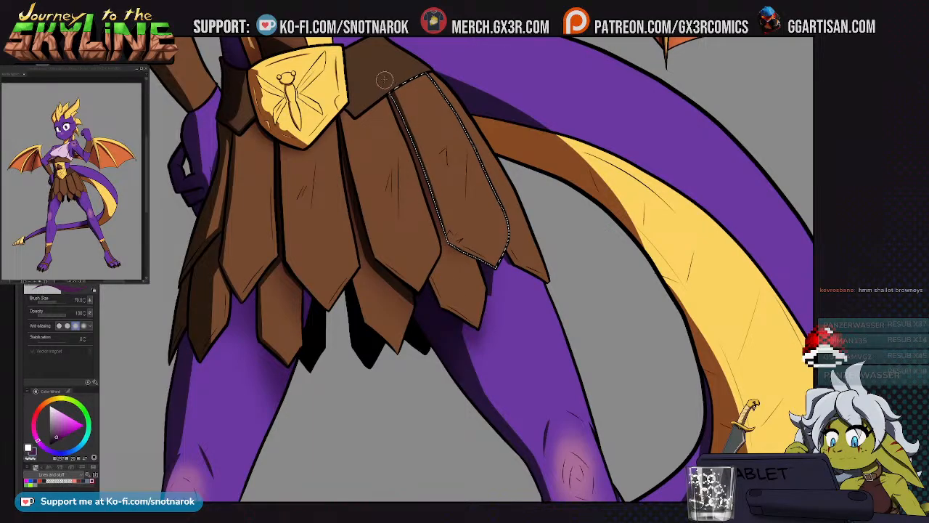
scroll(521, 286, "up", 1)
key("w")
left_click(508, 275, "shift")
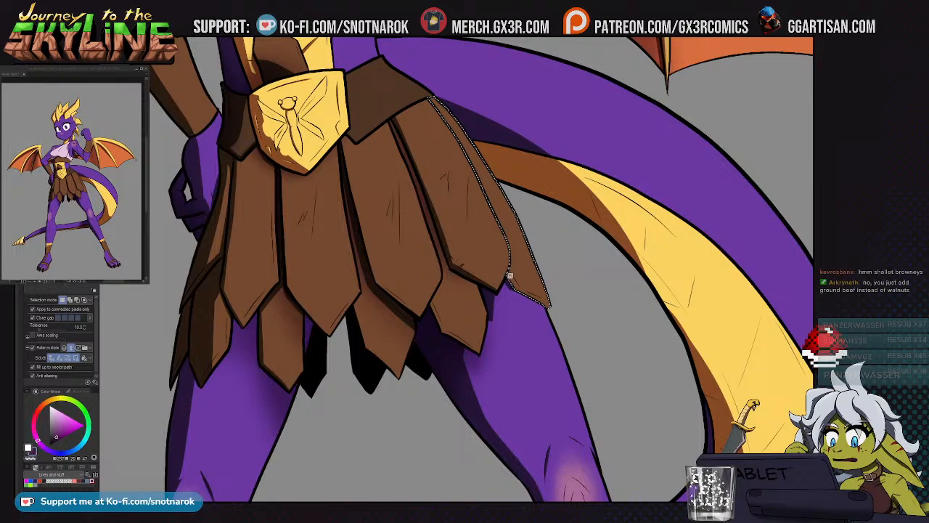
key("b")
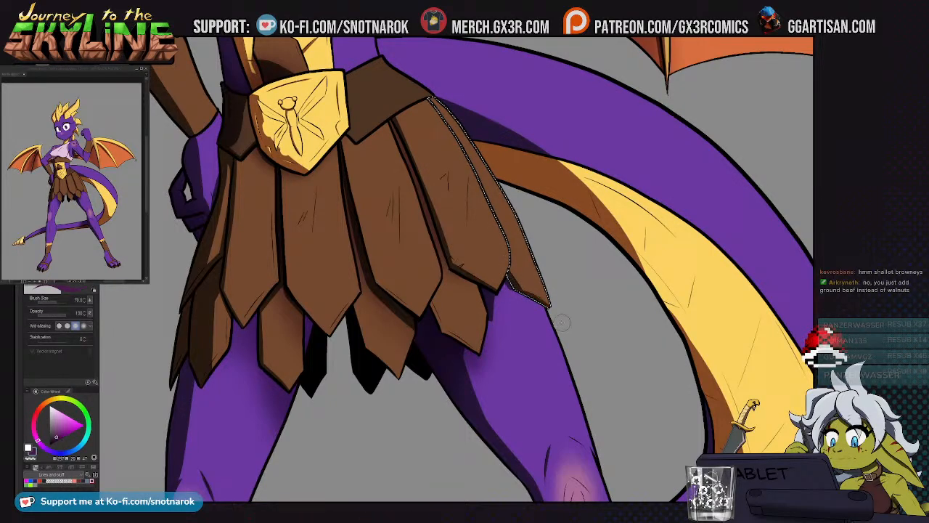
scroll(497, 304, "up", 1)
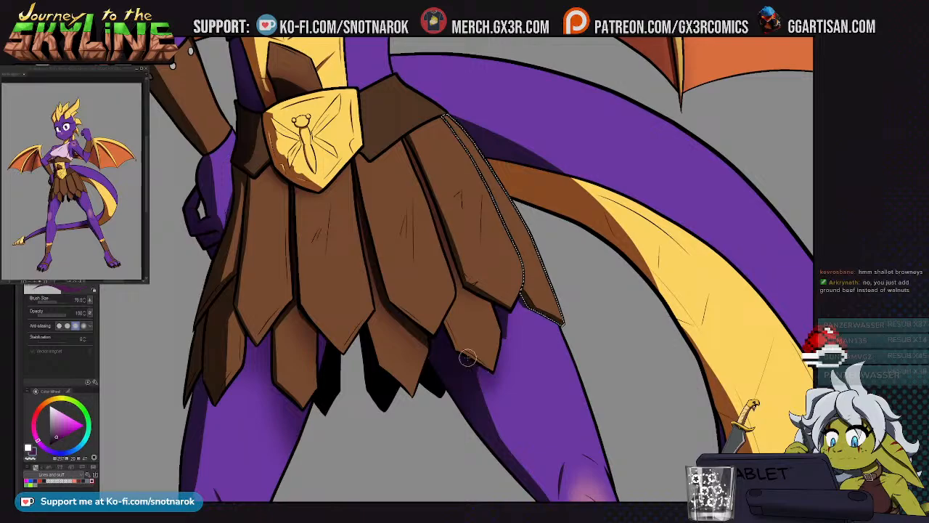
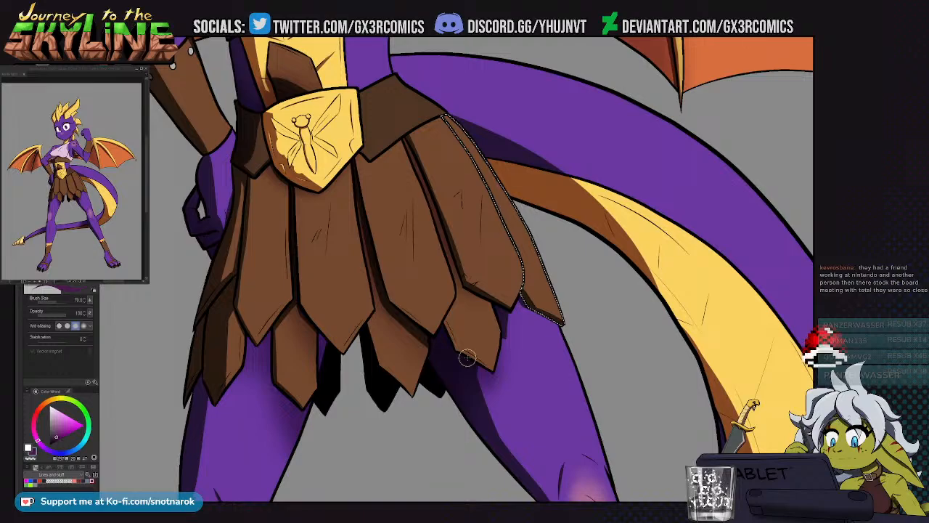
Brush a thin cel shadow along the lower edge of the dragonfly emblem's upper wing on the tail side of the buckle
scroll(410, 258, "down", 1)
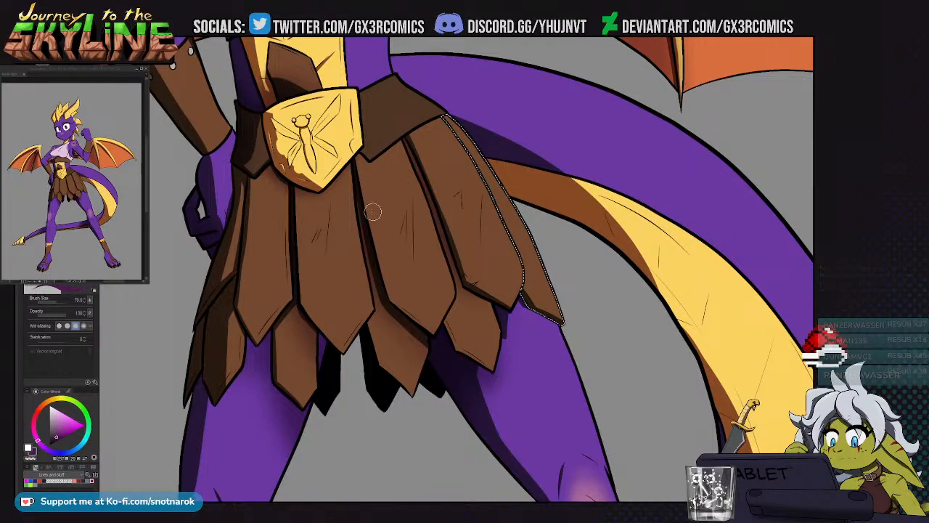
scroll(363, 211, "up", 5)
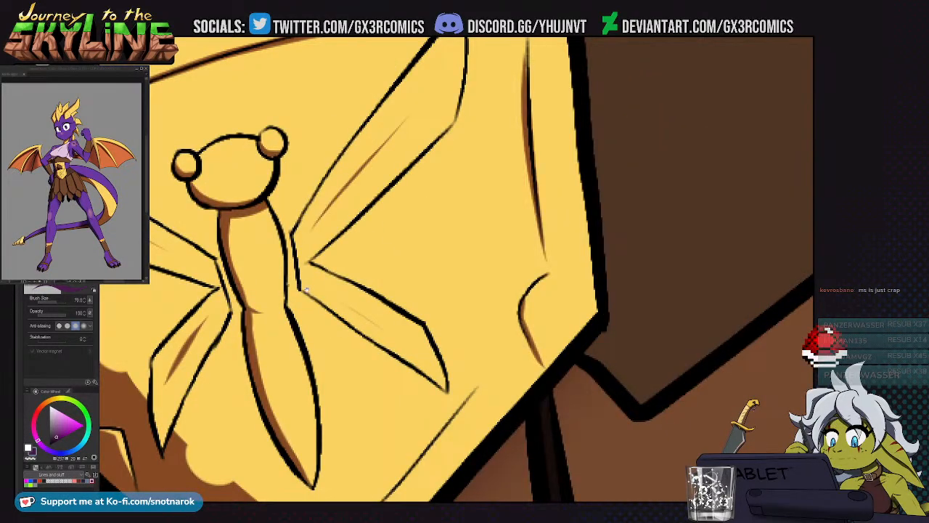
left_click_drag(350, 212, 384, 174)
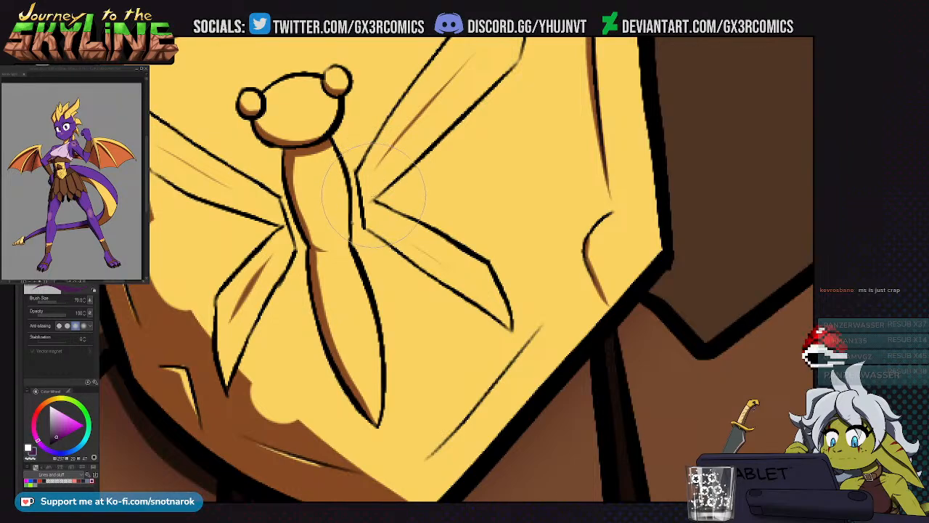
left_click_drag(374, 231, 337, 283)
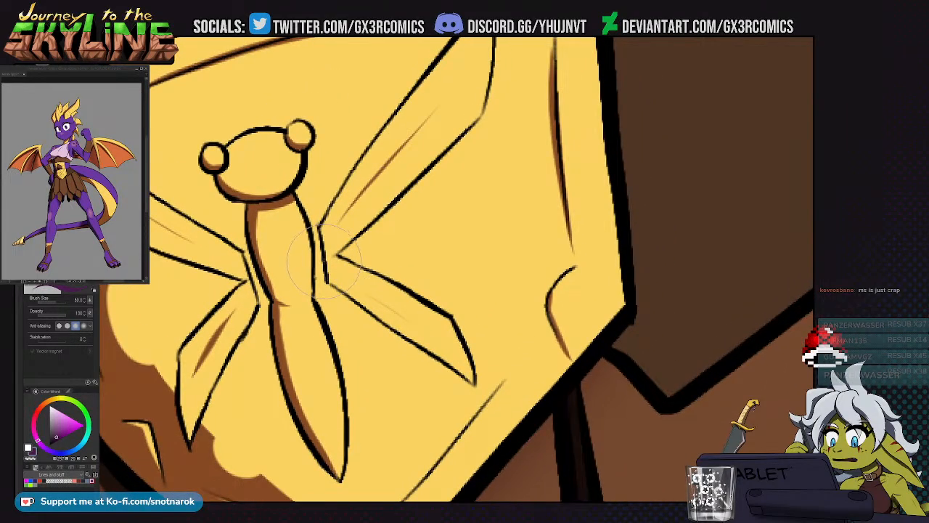
mouse_move(334, 250)
left_mouse_down()
mouse_move(481, 101)
mouse_move(334, 258)
left_mouse_up()
key("ctrl+z")
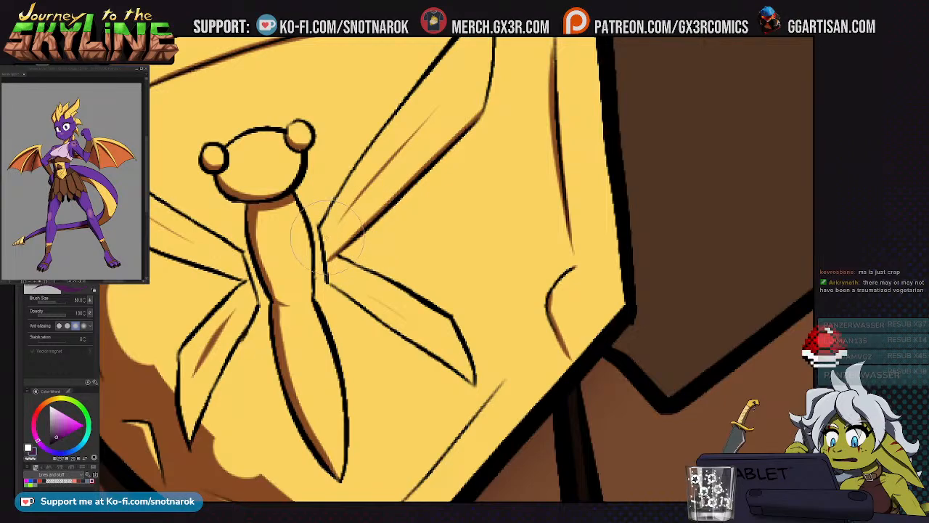
Reduce the brush size to 30 and shade the lower edge of the dragonfly's lower wing on the tail side
key("bracketleft")
key("bracketleft")
key("bracketleft")
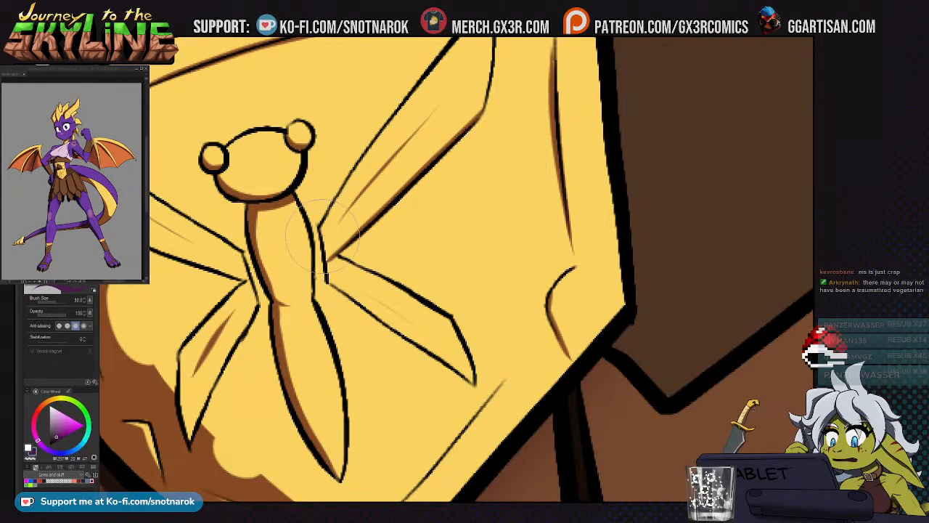
left_click_drag(342, 282, 299, 225)
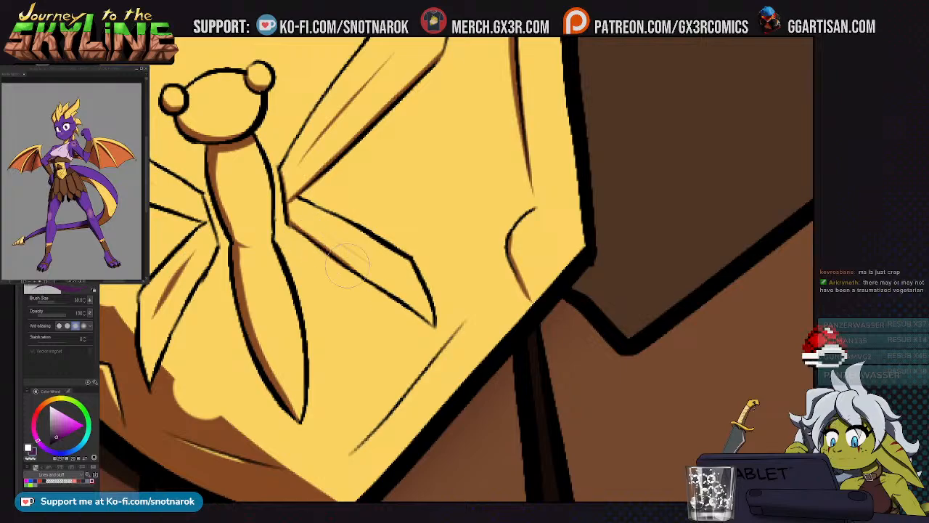
Brush thin cel shadows along the lower edges of the dragonfly emblem's two wings on the lowered-arm side
left_click_drag(351, 268, 452, 235)
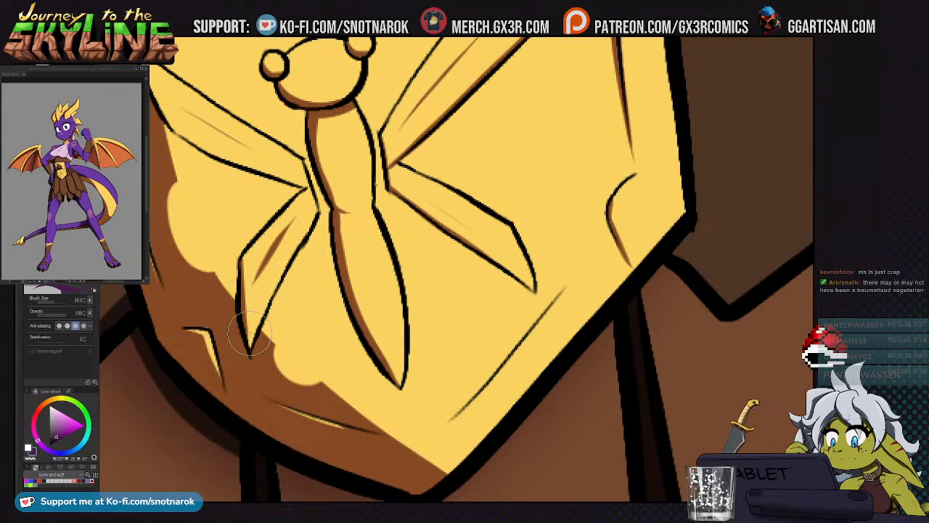
scroll(243, 305, "down", 3)
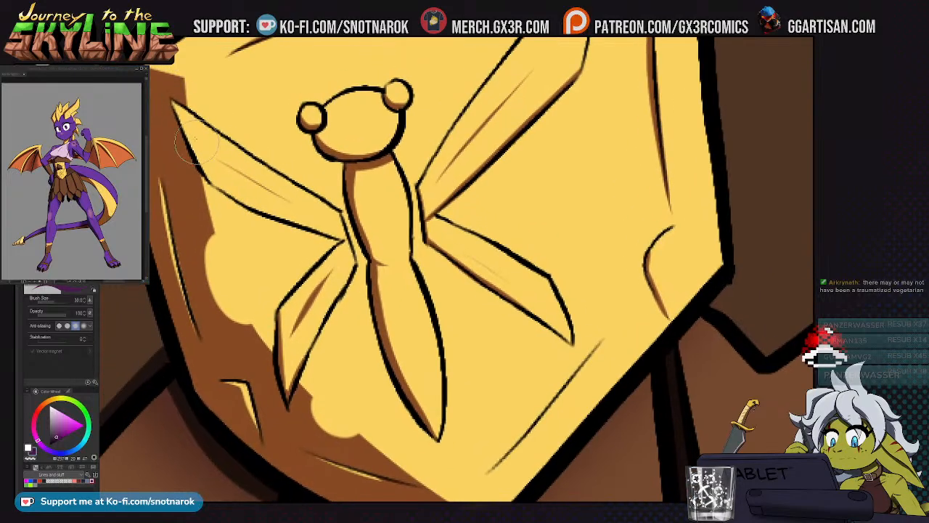
scroll(229, 185, "up", 3)
scroll(229, 185, "down", 3)
scroll(304, 225, "up", 3)
scroll(305, 225, "down", 3)
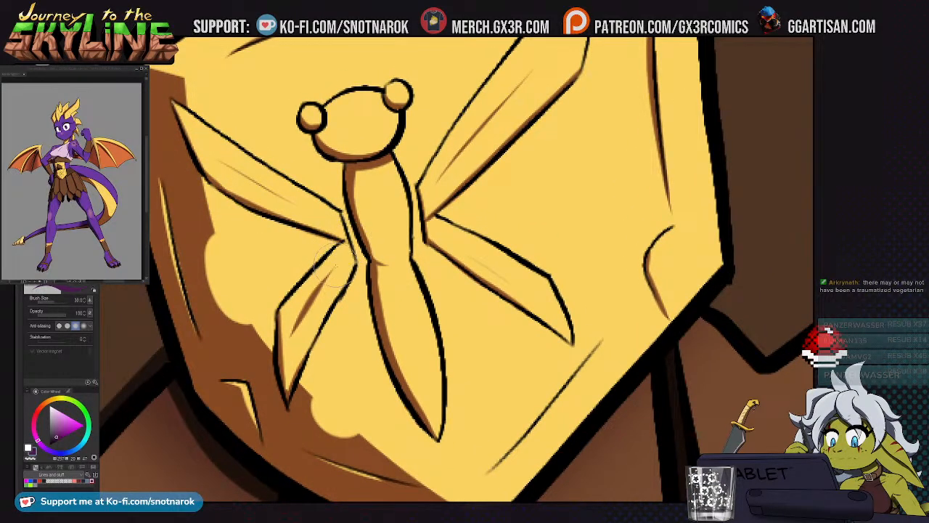
scroll(342, 308, "down", 3)
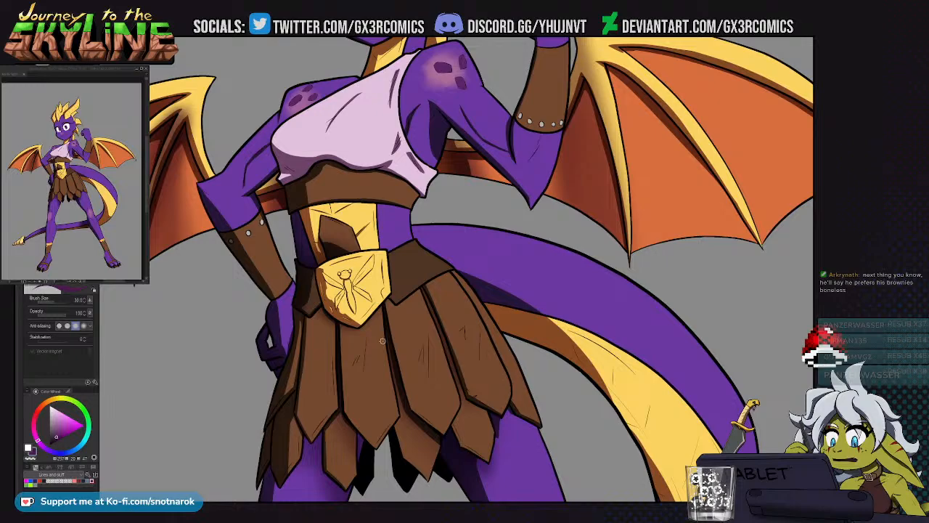
Brush narrow cel shadows along the raised arm's forearm and elbow fold lines, extending the elbow fold toward the elbow tip
left_click_drag(354, 391, 372, 348)
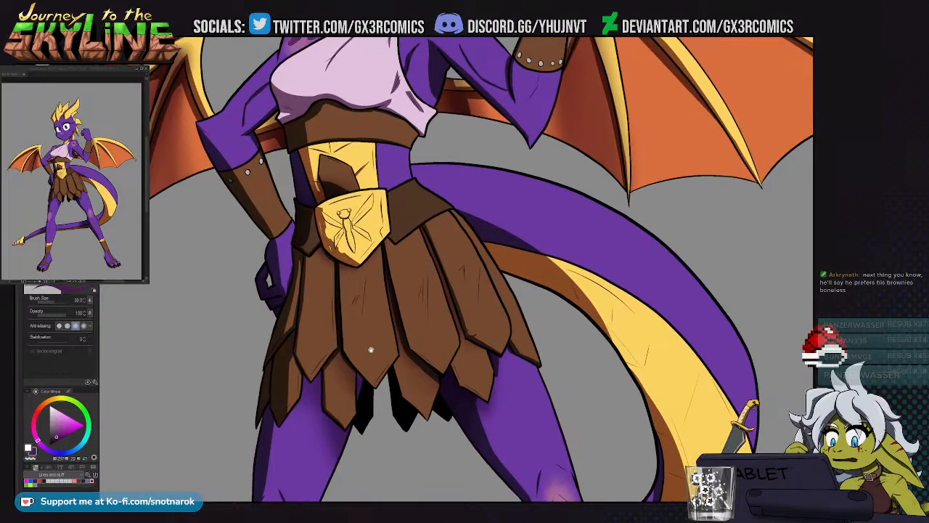
left_click_drag(402, 377, 381, 351)
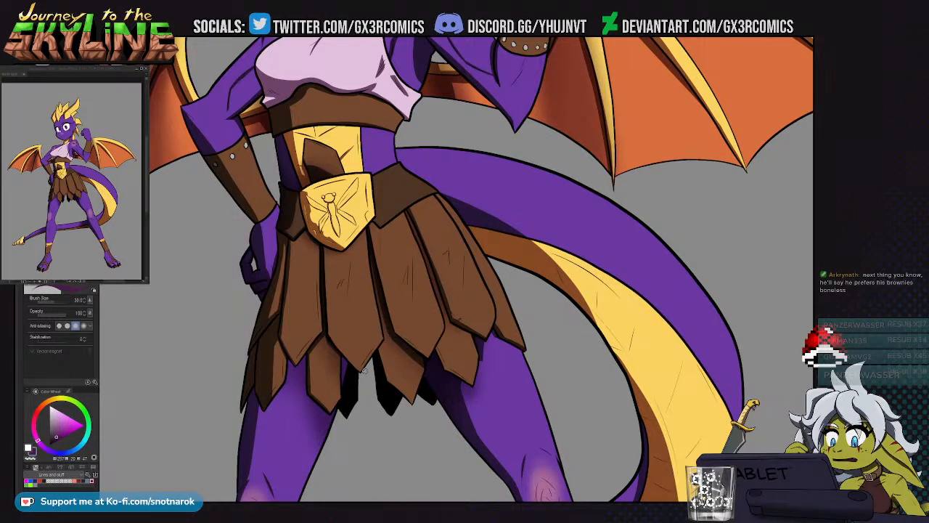
left_click_drag(481, 205, 397, 321)
scroll(428, 170, "up", 4)
mouse_move(441, 259)
left_mouse_down()
mouse_move(397, 262)
mouse_move(432, 182)
left_mouse_up()
key("ctrl+z")
left_click_drag(379, 284, 432, 181)
key("ctrl+z")
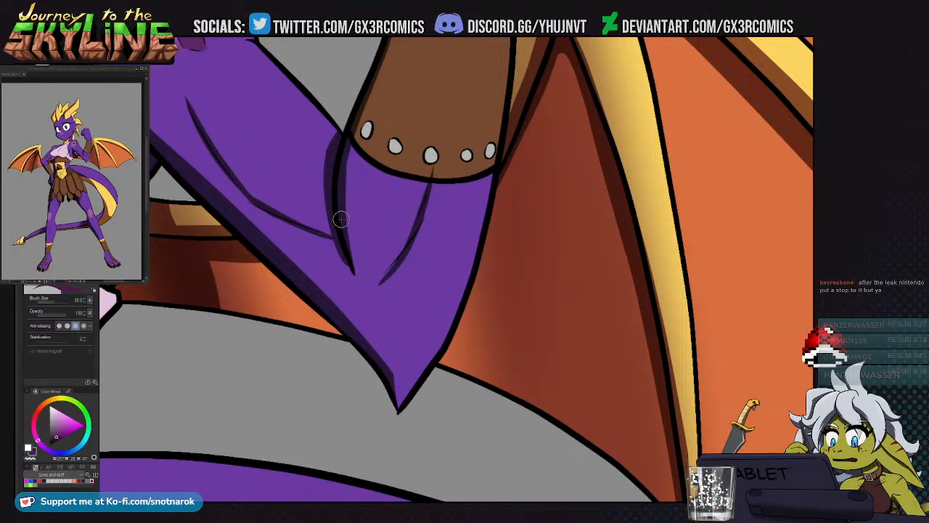
left_click_drag(358, 288, 344, 240)
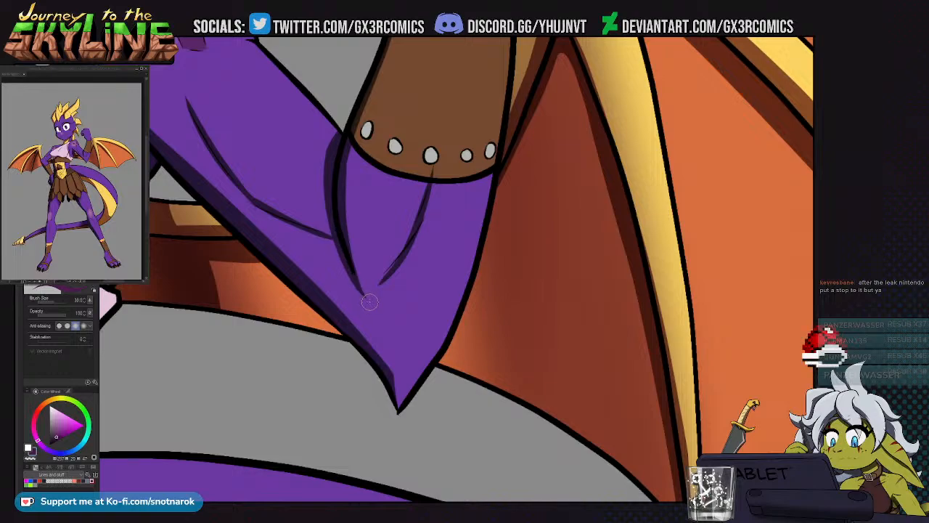
left_click_drag(331, 310, 319, 221)
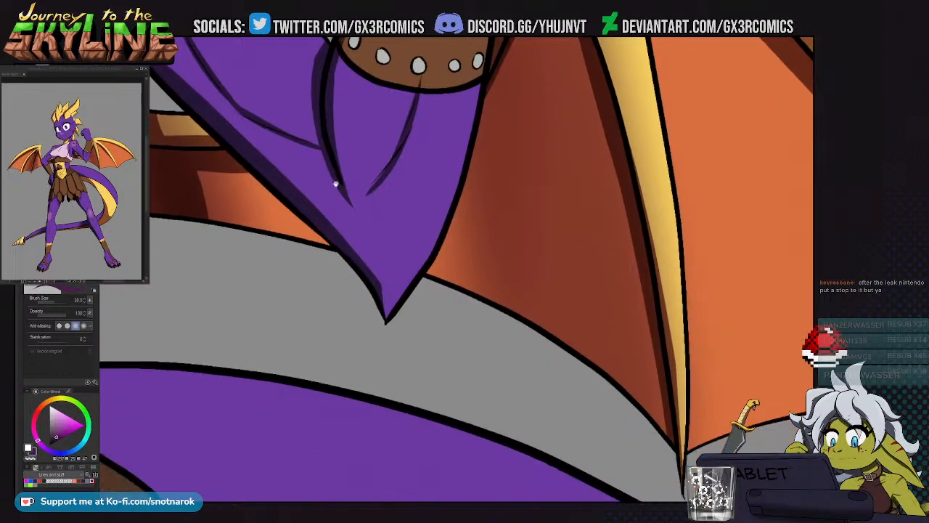
scroll(384, 288, "down", 4)
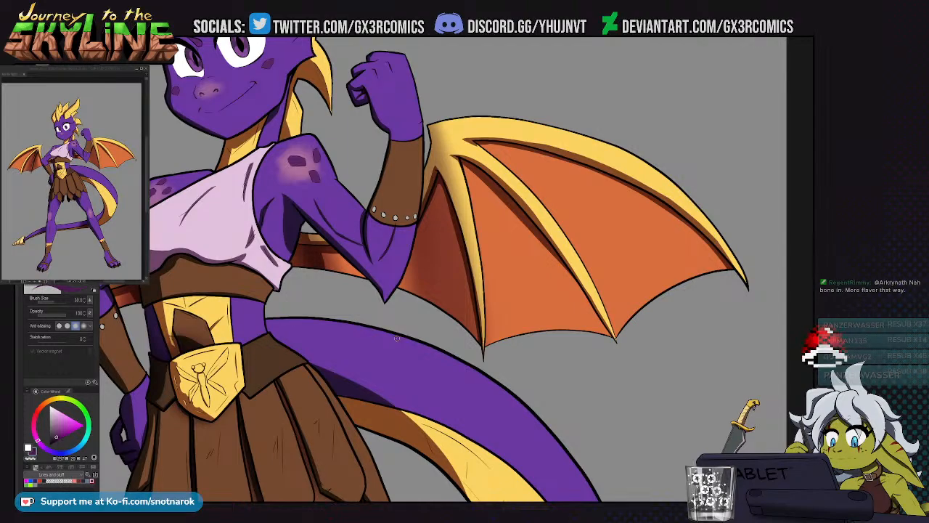
Select the middle and outer membrane sections of the wing behind the raised arm and lasso-fill small shadows in their upper corners
left_click_drag(589, 306, 482, 255)
mouse_move(506, 283)
left_mouse_down()
mouse_move(442, 206)
mouse_move(428, 272)
left_mouse_up()
key("m")
mouse_move(360, 138)
left_mouse_down()
mouse_move(500, 311)
mouse_move(409, 317)
mouse_move(362, 154)
left_mouse_up()
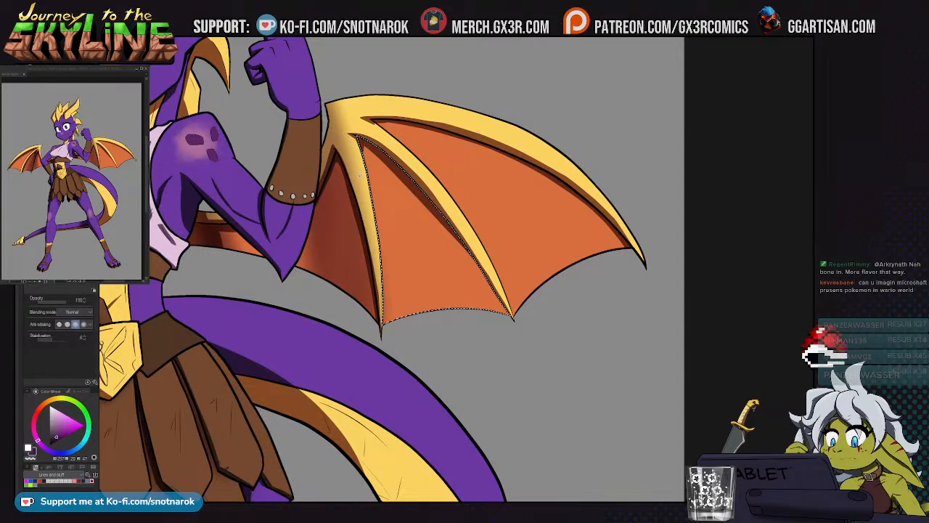
key("w")
left_click(377, 123)
key("b")
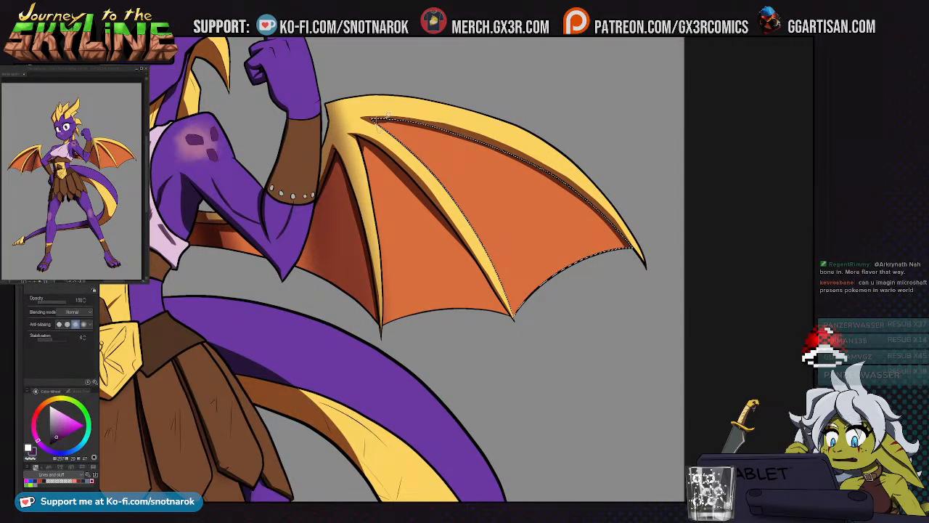
Select the same wing's yellow frame and lasso-fill a small shadow where its bones meet the outer membrane
key("w")
left_click(385, 127)
key("b")
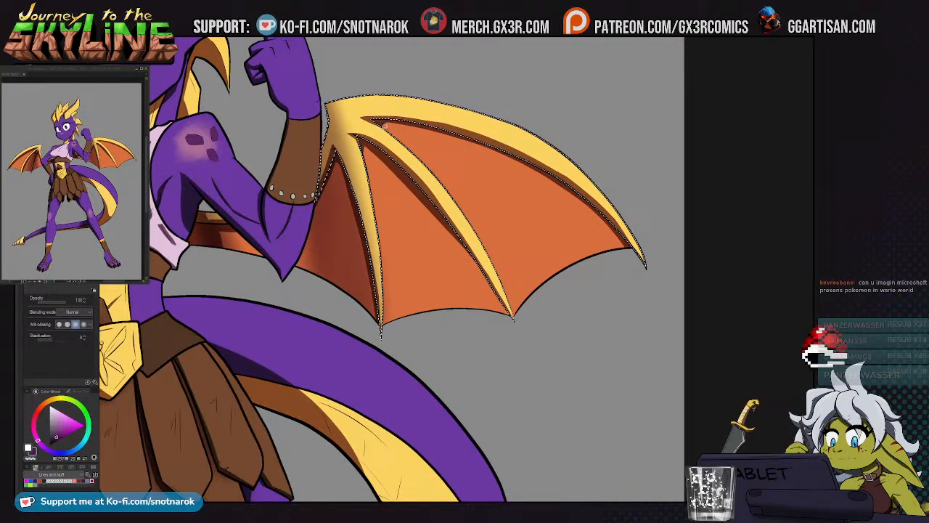
scroll(393, 247, "down", 1)
key("b")
key("o")
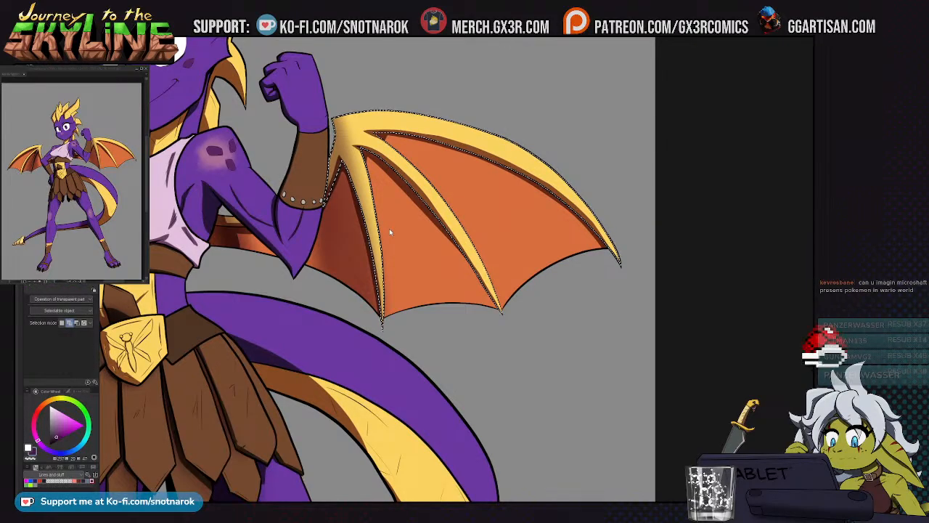
Select the gold belt buckle, airbrush soft shading over its lower part, and clear the selection
mouse_move(345, 271)
left_mouse_down()
mouse_move(396, 188)
mouse_move(411, 209)
mouse_move(421, 187)
mouse_move(407, 197)
left_mouse_up()
left_click_drag(336, 255, 402, 192)
left_click_drag(334, 319, 341, 258)
left_click_drag(324, 302, 320, 272)
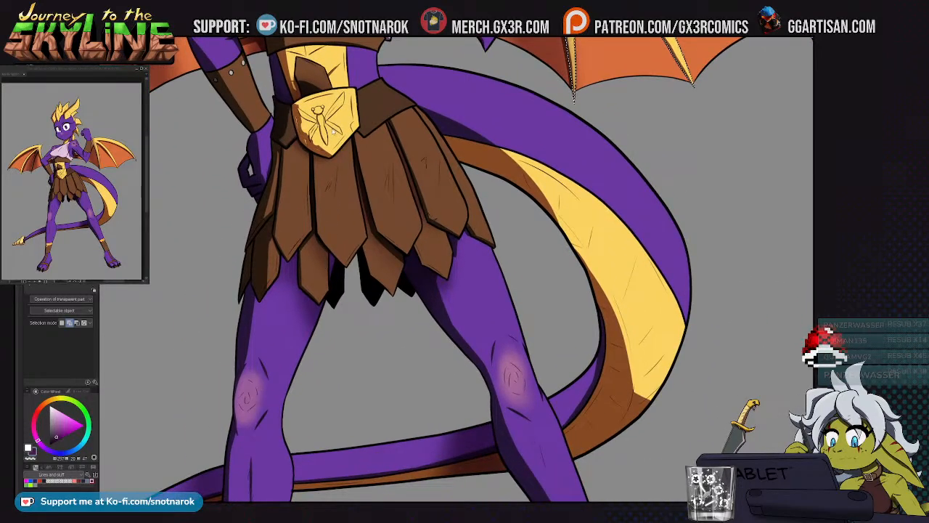
left_click(336, 129)
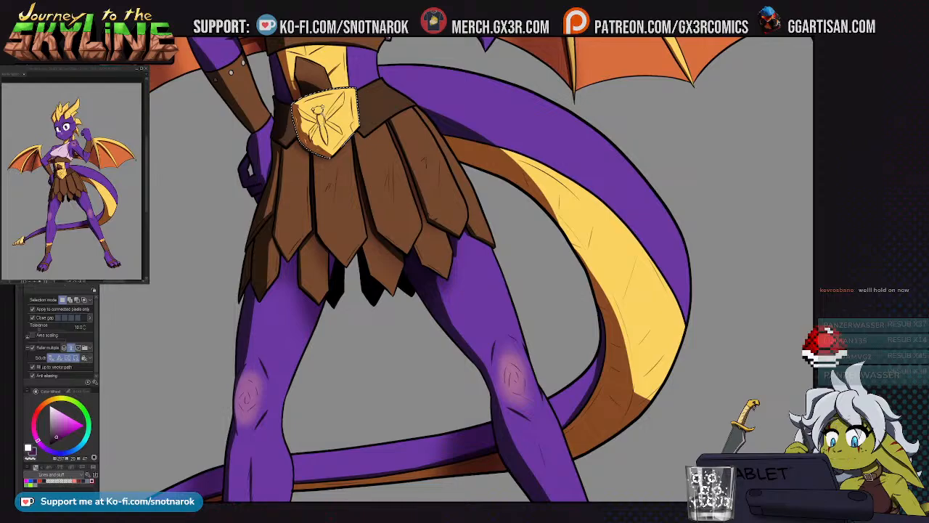
key("b")
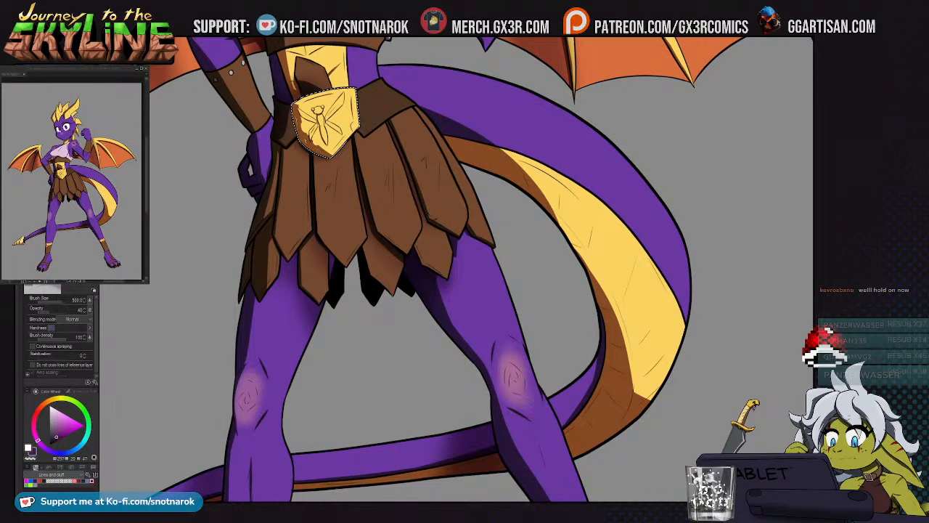
scroll(305, 109, "up", 2)
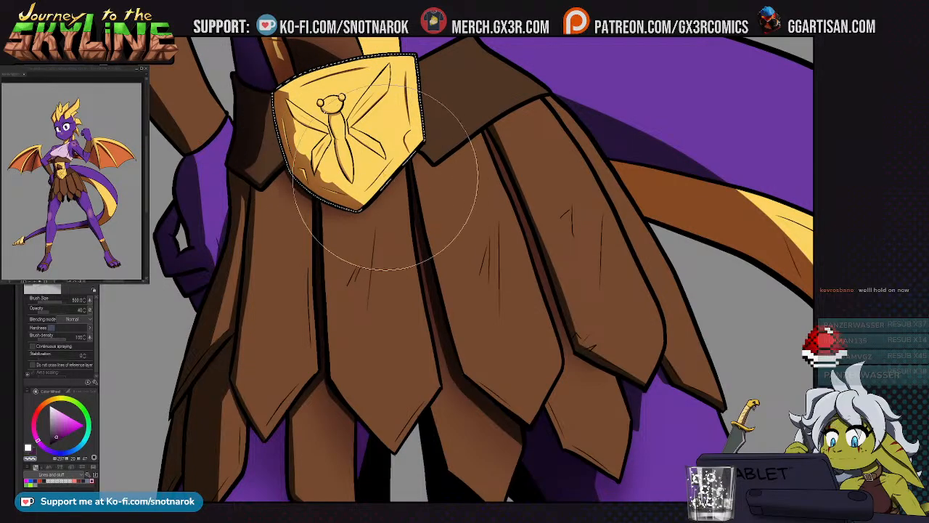
left_click_drag(387, 180, 376, 264)
key("ctrl+d")
Brush soft highlights over the scales on both shoulders and the cheeks with a size 250 soft brush
left_click_drag(440, 109, 415, 313)
left_click_drag(423, 172, 331, 417)
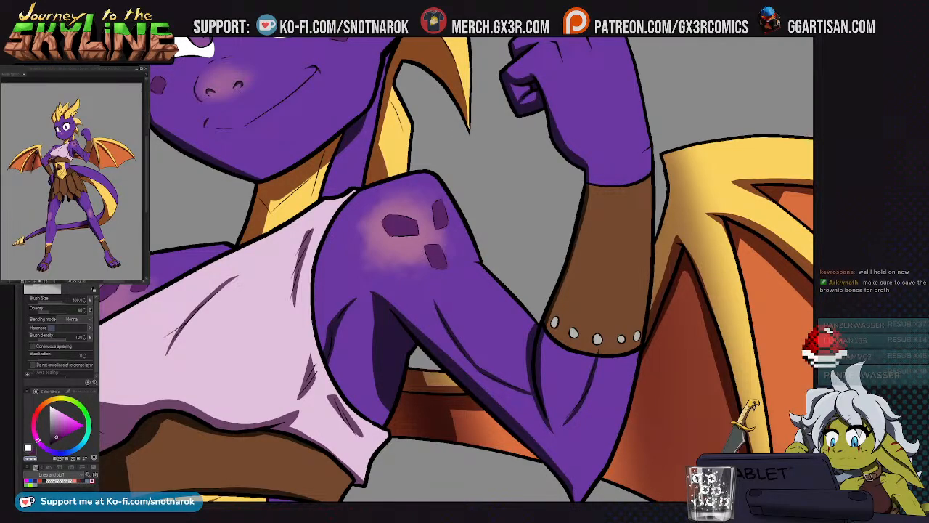
left_click_drag(406, 276, 458, 190)
key("b")
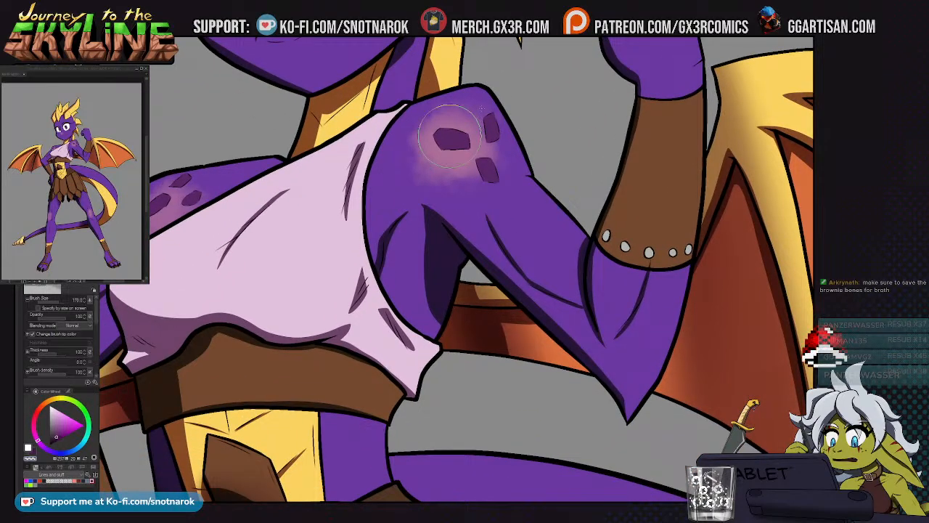
key("b")
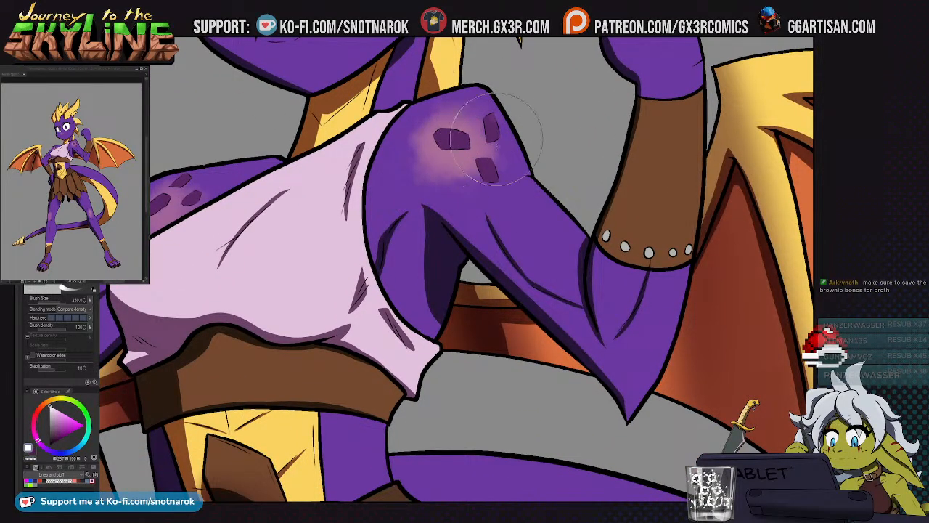
left_click_drag(361, 251, 492, 187)
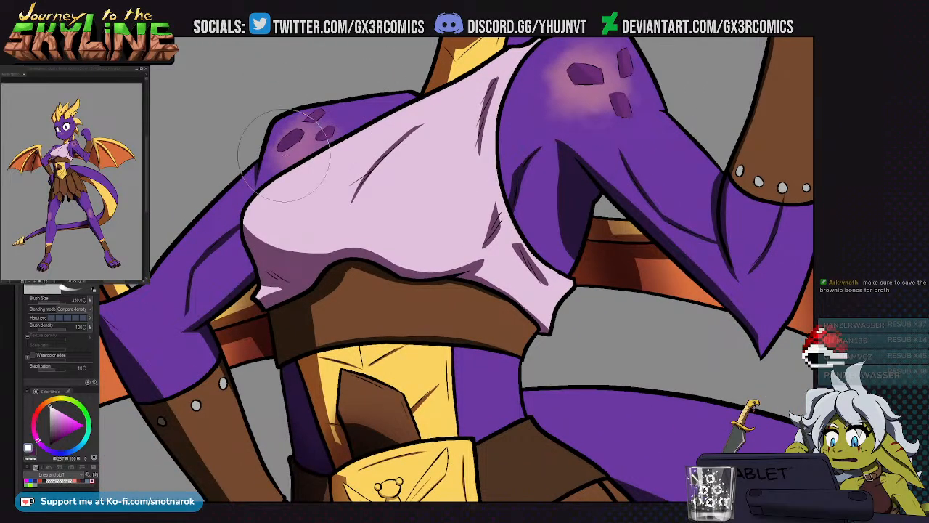
left_click_drag(392, 151, 288, 377)
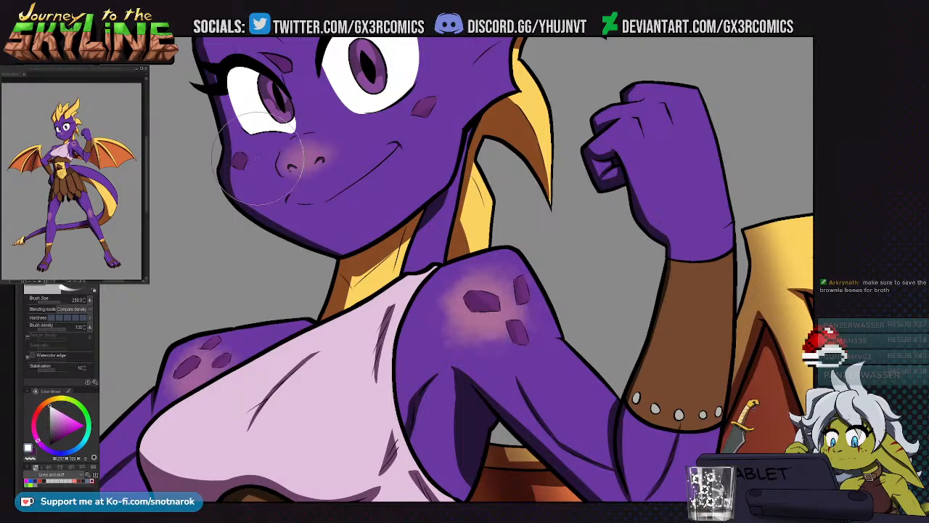
left_click_drag(241, 190, 299, 328)
Select each purple iris in turn and brush a soft highlight along its lower part
key("w")
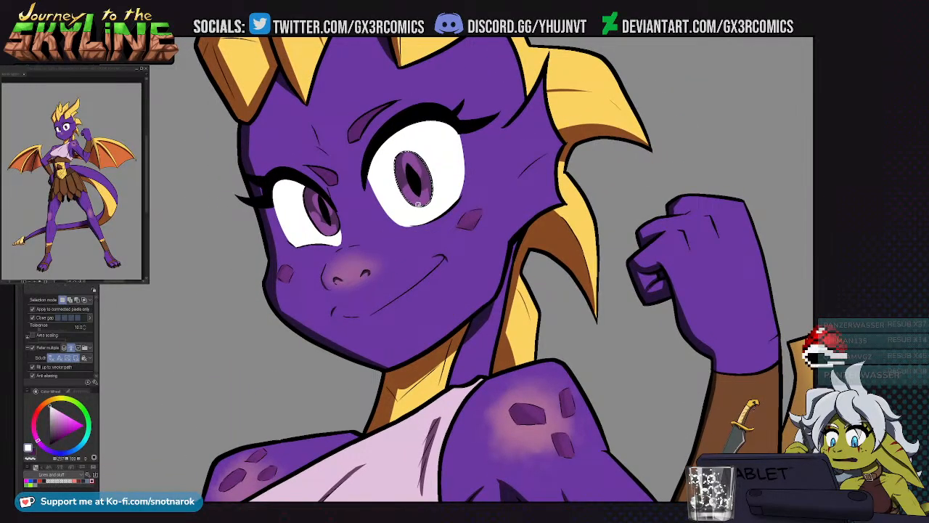
left_click(325, 213)
key("b")
key("w")
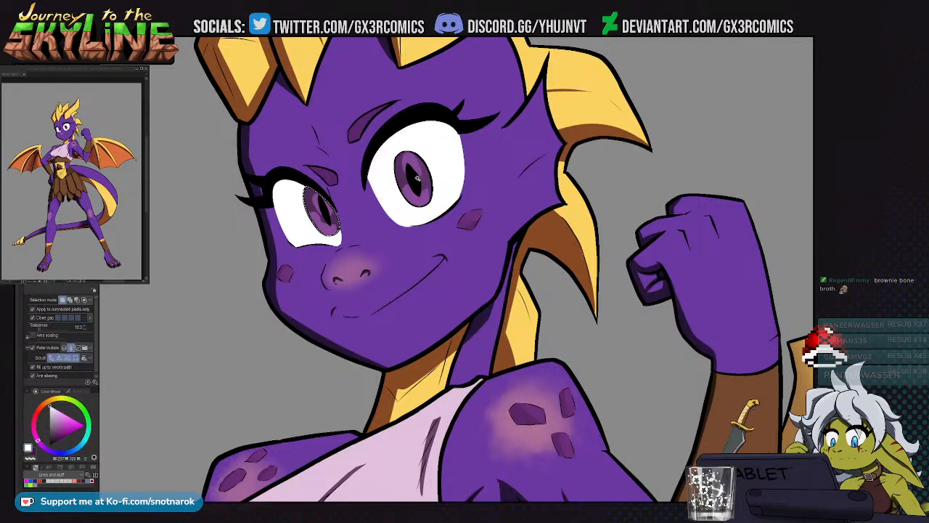
key("b")
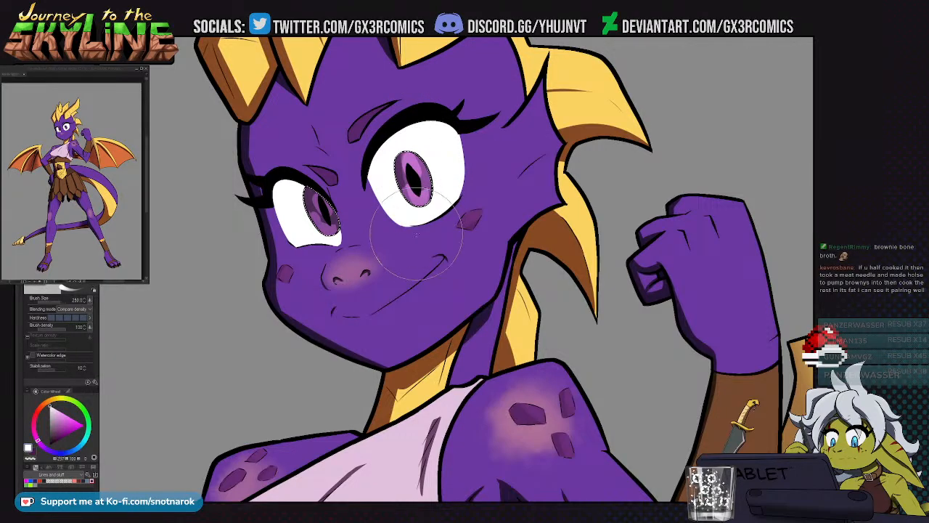
Brush a soft highlight along the large curved horn with an enlarged soft brush, undoing and repainting strokes until it looks even
scroll(348, 254, "up", 3)
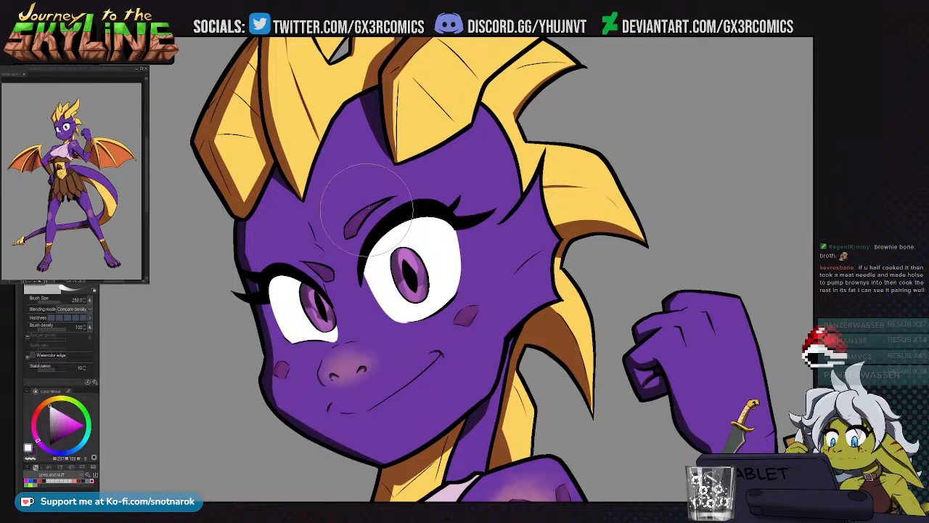
scroll(363, 210, "up", 4)
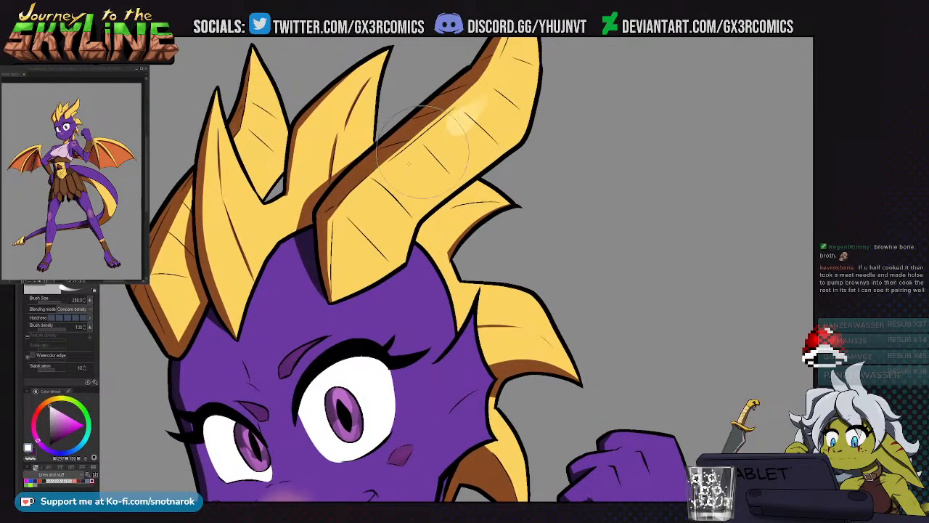
key("]")
mouse_move(465, 114)
left_mouse_down()
mouse_move(369, 215)
mouse_move(499, 90)
mouse_move(347, 247)
mouse_move(492, 96)
mouse_move(421, 160)
left_mouse_up()
mouse_move(341, 247)
left_mouse_down()
mouse_move(472, 123)
mouse_move(515, 62)
left_mouse_up()
key("ctrl+z")
left_click_drag(488, 109, 308, 256)
key("ctrl+z")
left_click_drag(504, 90, 359, 205)
scroll(359, 205, "down", 2)
key("ctrl+z")
mouse_move(465, 142)
left_mouse_down()
mouse_move(398, 223)
mouse_move(476, 167)
left_mouse_up()
Select the central crest spikes and the spike behind them in turn and brush soft highlights over them with a size 400 brush
key("w")
left_click(364, 170)
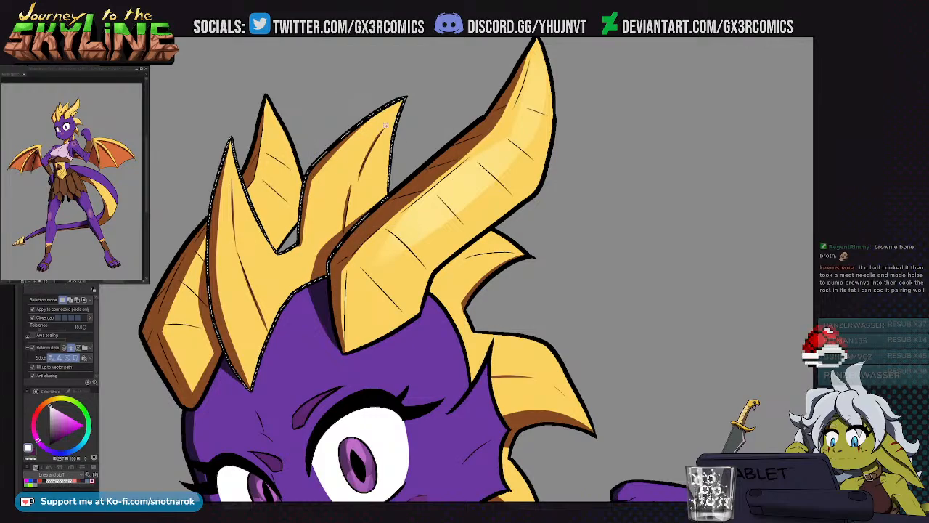
key("b")
left_click_drag(408, 119, 360, 261)
key("ctrl+z")
key("ctrl+z")
mouse_move(397, 142)
left_mouse_down()
mouse_move(367, 267)
mouse_move(315, 280)
left_mouse_up()
left_click_drag(297, 215, 351, 156)
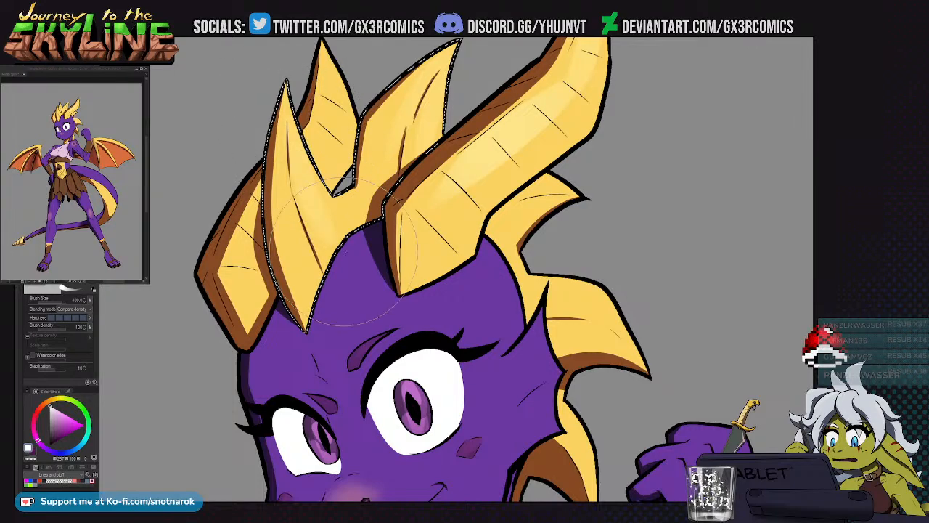
key("w")
left_click(334, 108)
key("b")
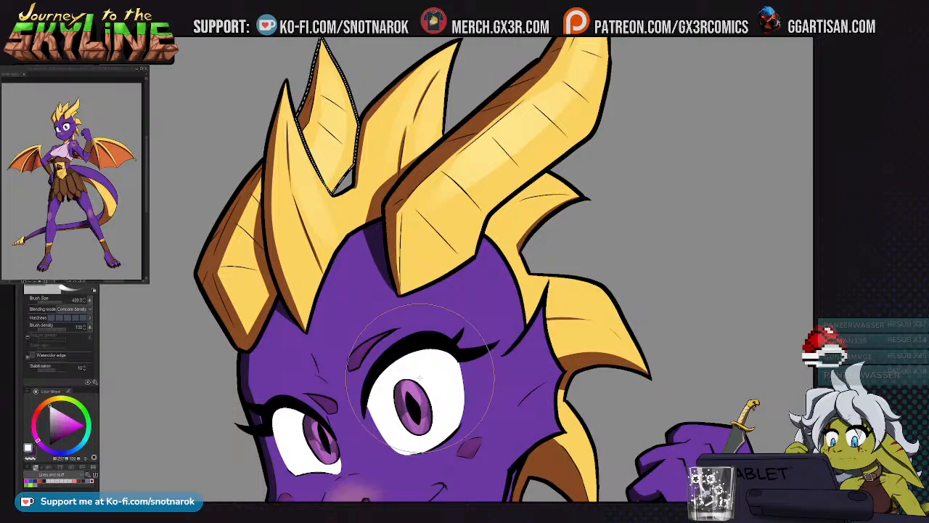
mouse_move(356, 442)
left_mouse_down()
mouse_move(335, 341)
mouse_move(350, 257)
mouse_move(358, 322)
mouse_move(292, 318)
left_mouse_up()
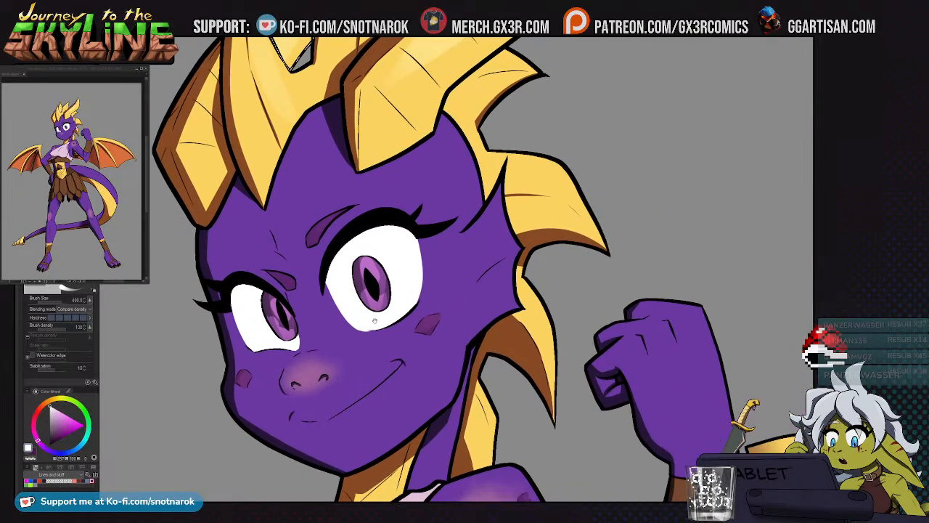
Select the purple skin of the face and airbrush soft shading along its edge and below the horns with a size 170 airbrush
key("w")
left_click(384, 170)
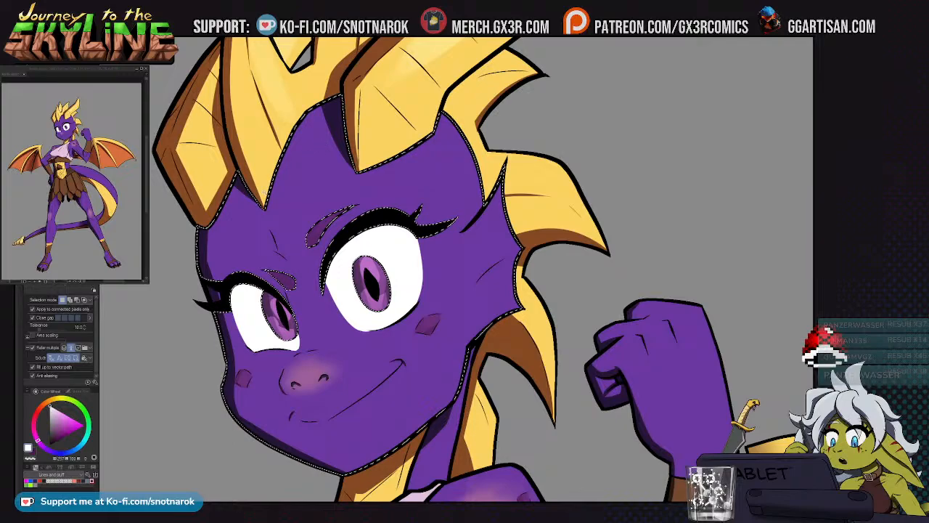
key("b")
key("bracketleft")
key("bracketleft")
key("bracketleft")
key("bracketleft")
key("bracketleft")
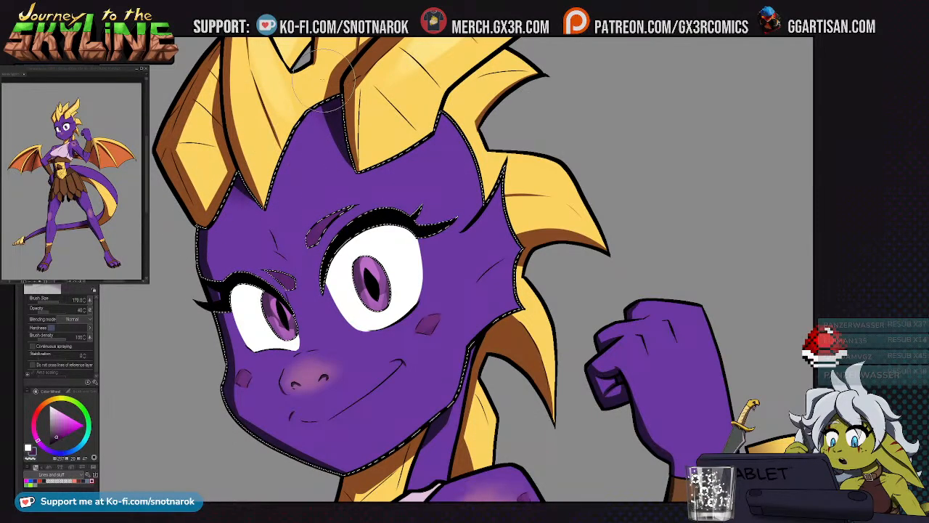
mouse_move(310, 118)
left_mouse_down()
mouse_move(327, 114)
mouse_move(362, 71)
left_mouse_up()
left_click_drag(232, 240, 323, 124)
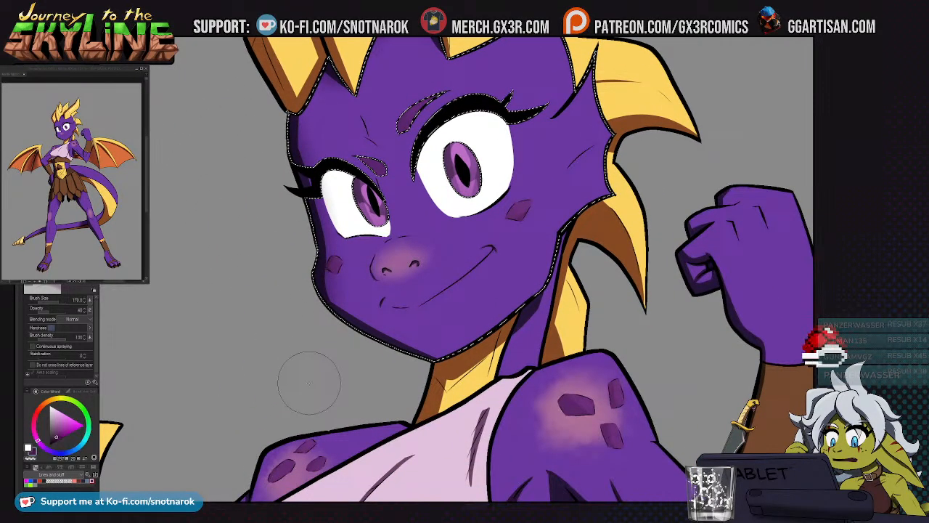
key("g")
key("b")
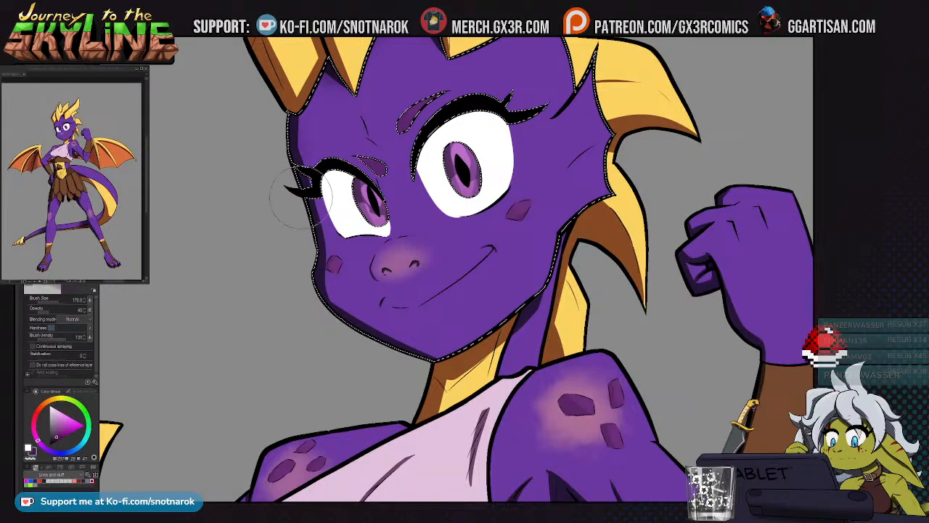
Select the neck and airbrush a soft shadow onto it below the chin
left_click_drag(299, 239, 237, 80)
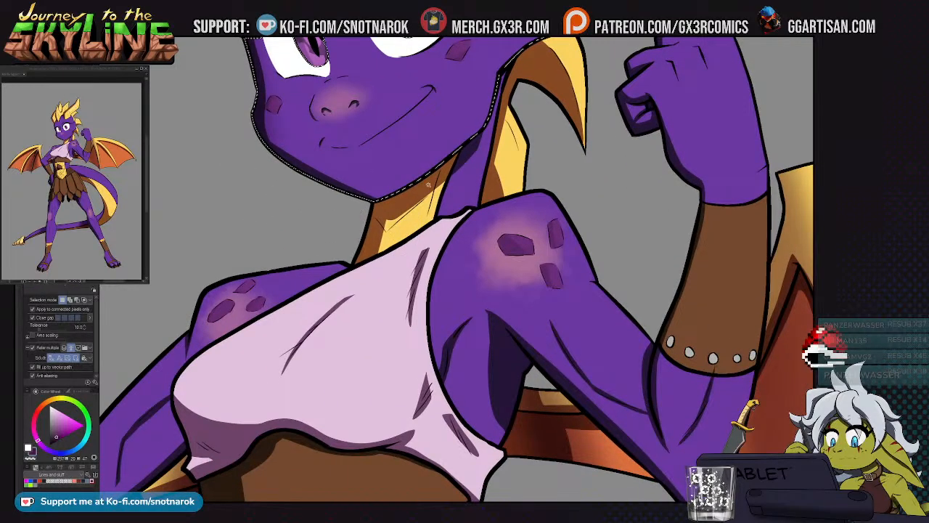
key("b")
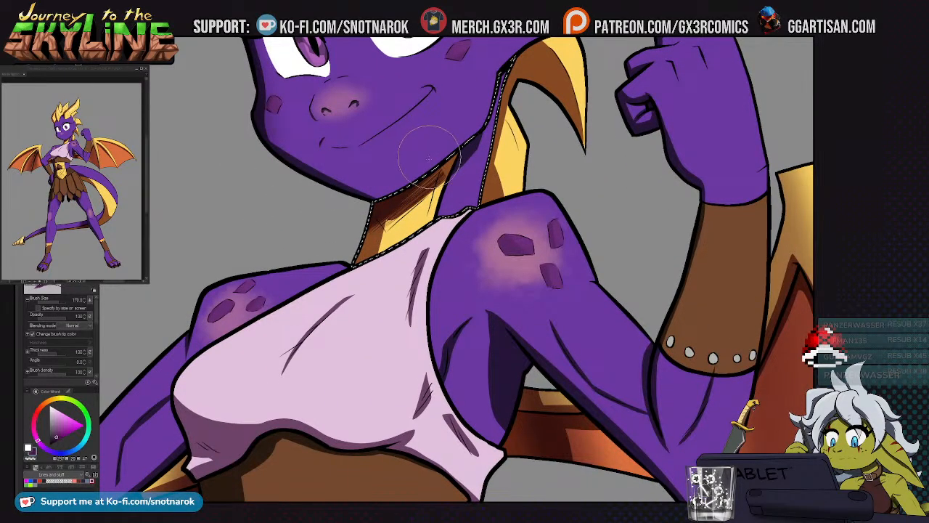
key("b")
key("b")
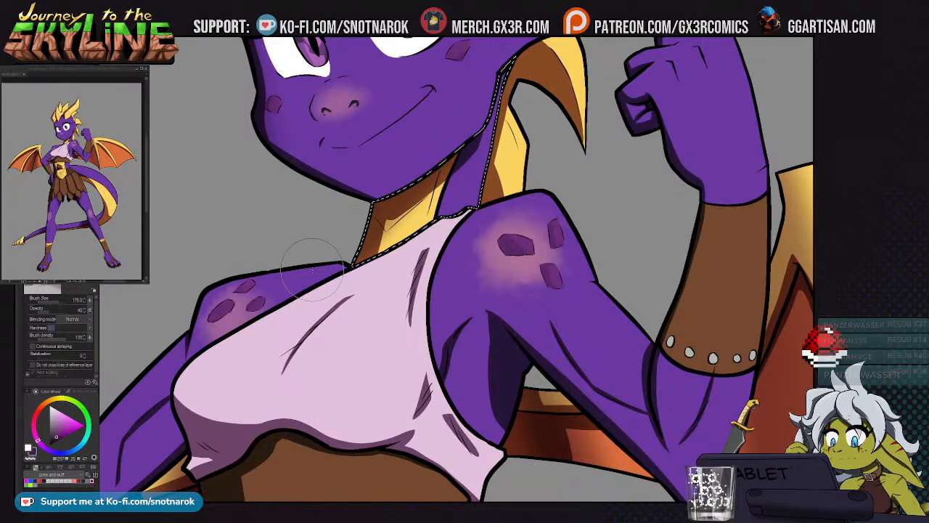
Select the torso with its pink top and brown band and airbrush soft shading along its side
scroll(338, 401, "down", 3)
left_click_drag(319, 439, 368, 150)
key("w")
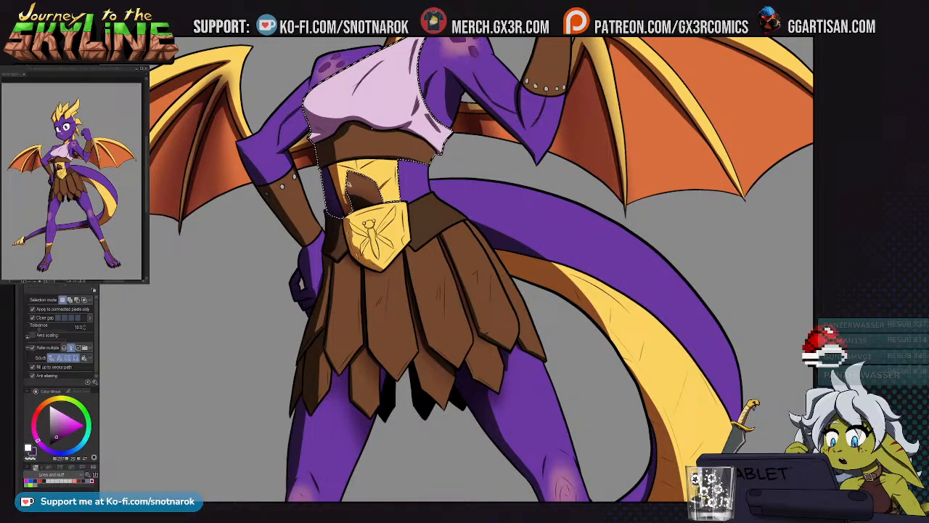
key("b")
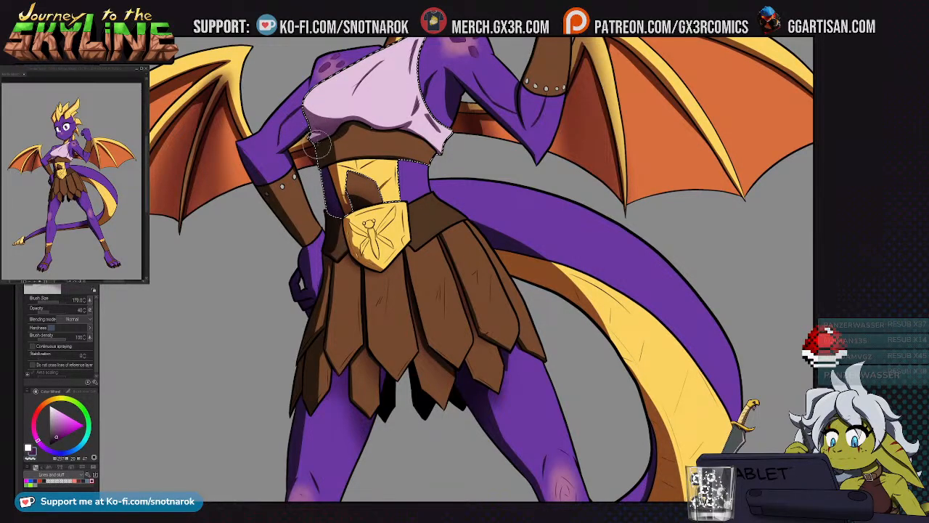
Select the hand-on-hip arm with its bracer and upper arm, and airbrush soft shading along its inner side at size 300
key("w")
left_click(298, 183)
key("b")
key("w")
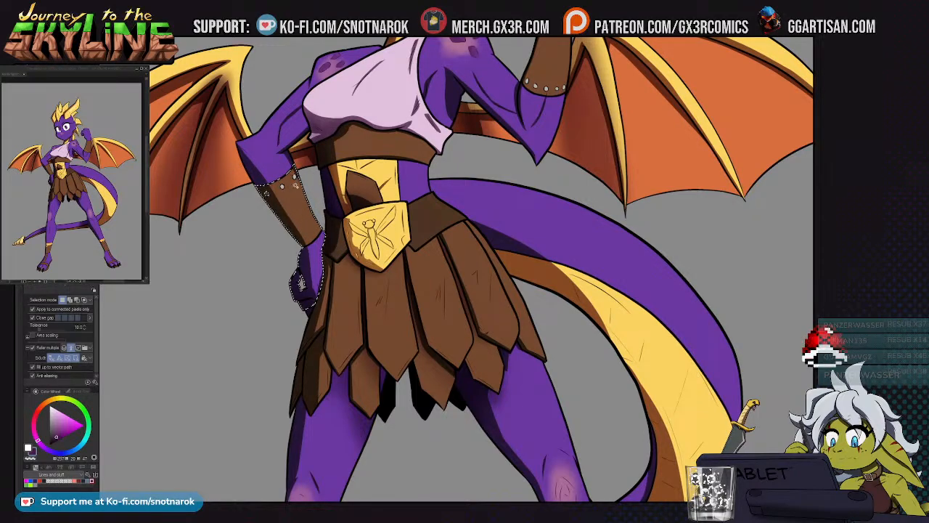
left_click(292, 163, "shift")
key("b")
key("bracketright")
key("bracketright")
key("bracketright")
left_click_drag(311, 170, 332, 250)
left_click_drag(310, 185, 341, 292)
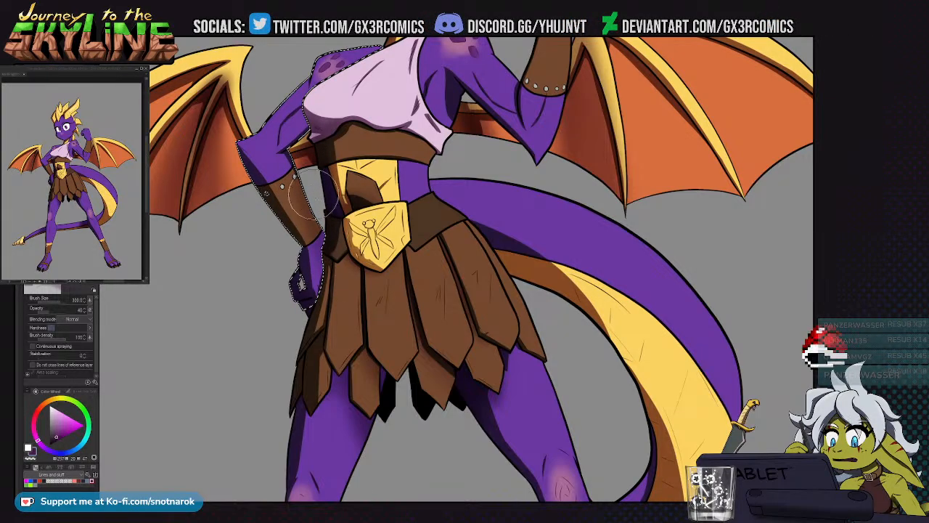
Switch to the finished Milla Maxwell illustration and compare it without and with its pink title banner
scroll(341, 341, "down", 3)
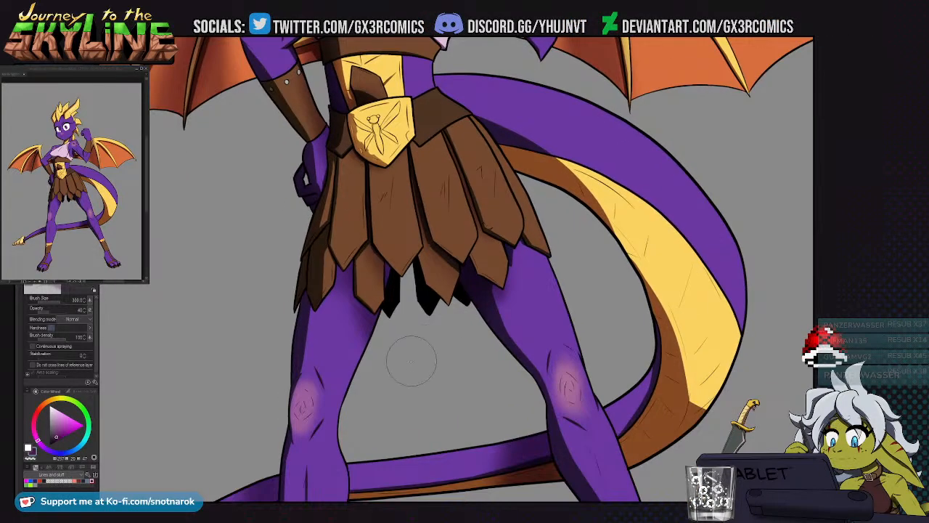
scroll(412, 359, "down", 3)
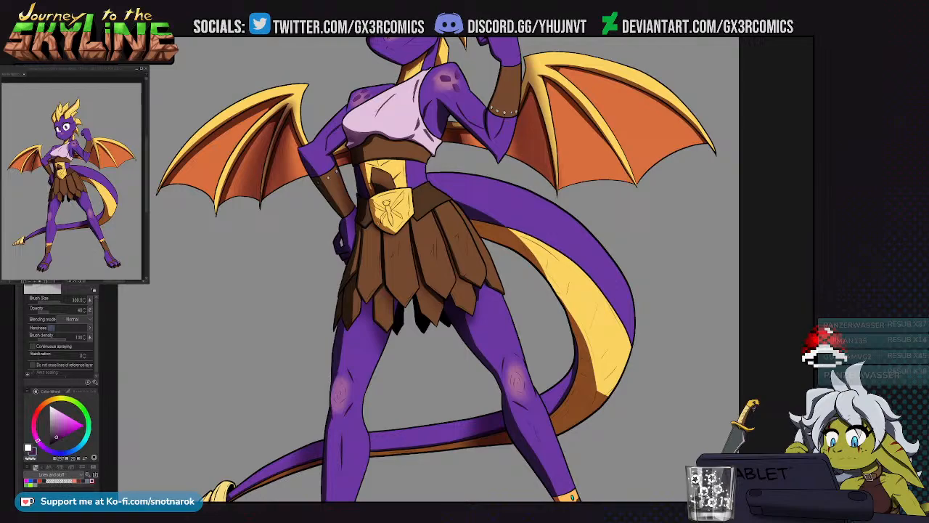
left_click_drag(530, 249, 443, 379)
scroll(450, 328, "down", 4)
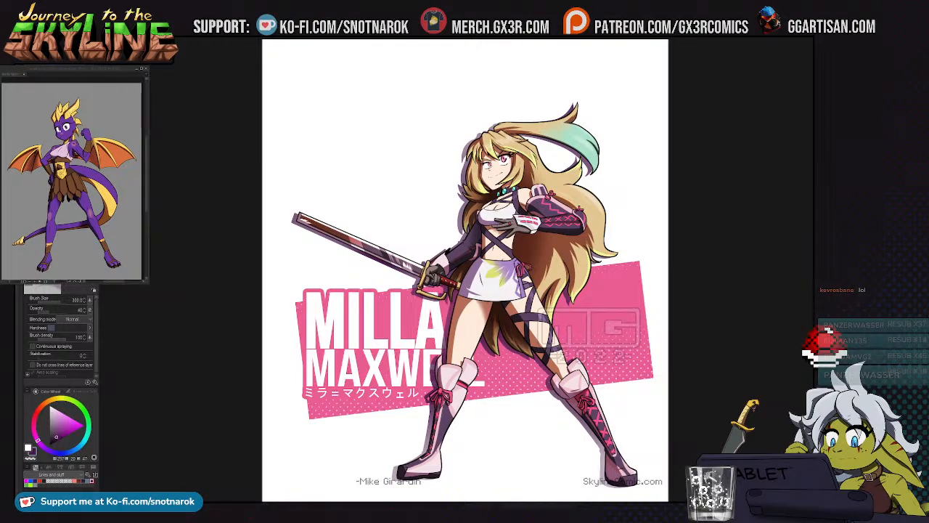
key("ctrl+z")
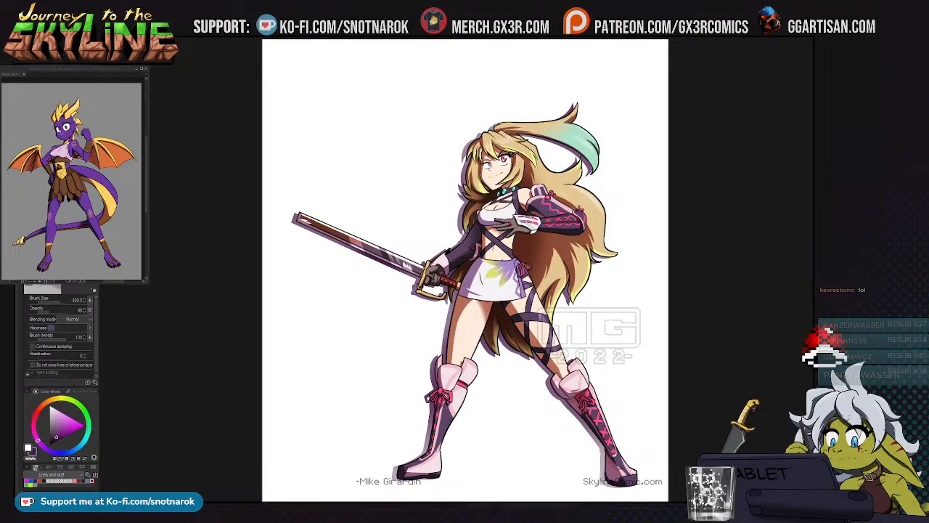
key("ctrl+y")
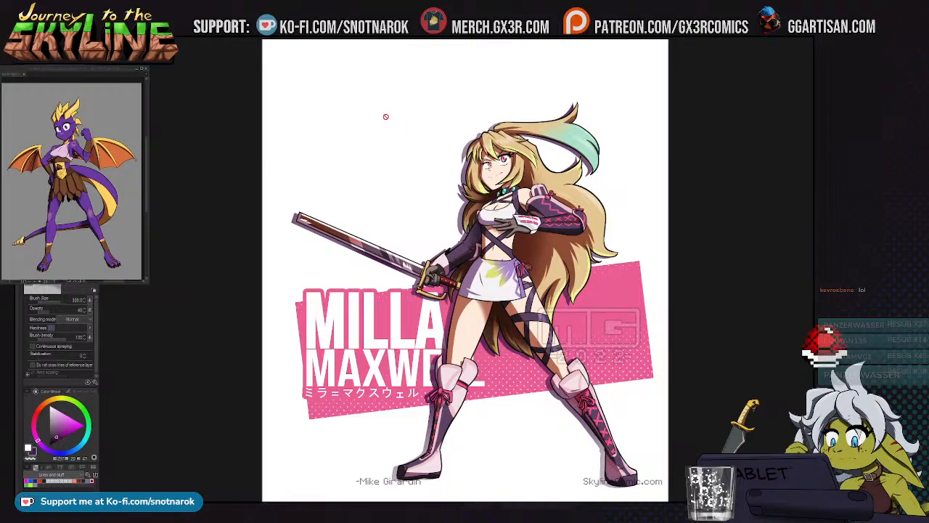
Move the Milla Maxwell title banner to the middle of the grey square canvas and start resizing the canvas
left_click(187, 36)
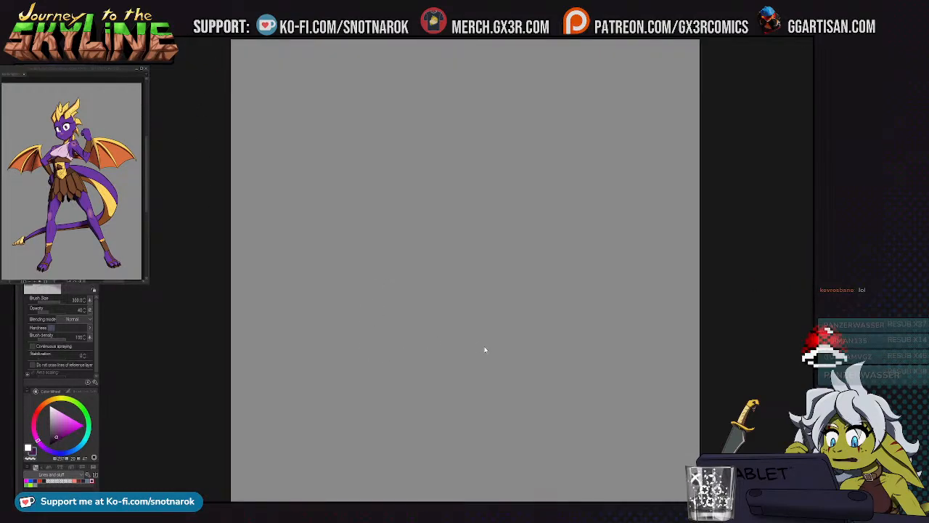
scroll(492, 348, "down", 3)
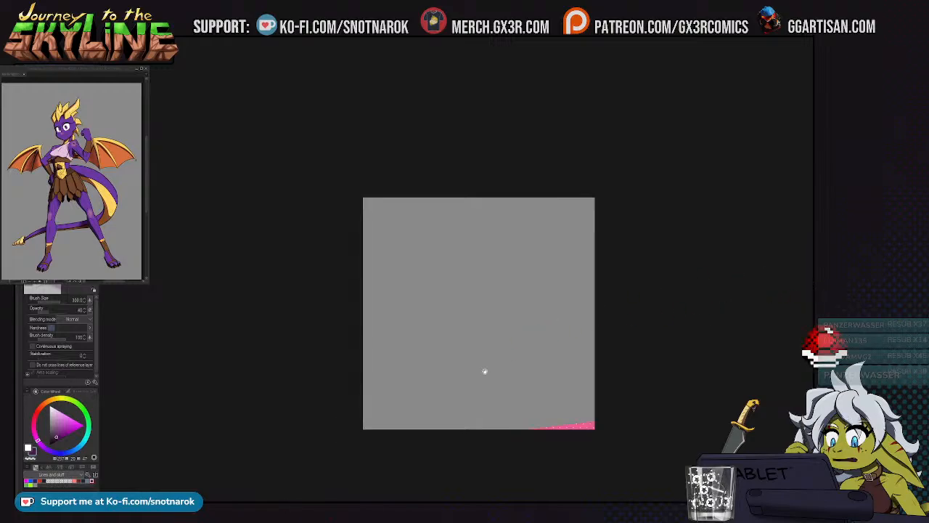
key("k")
left_click_drag(564, 387, 509, 197)
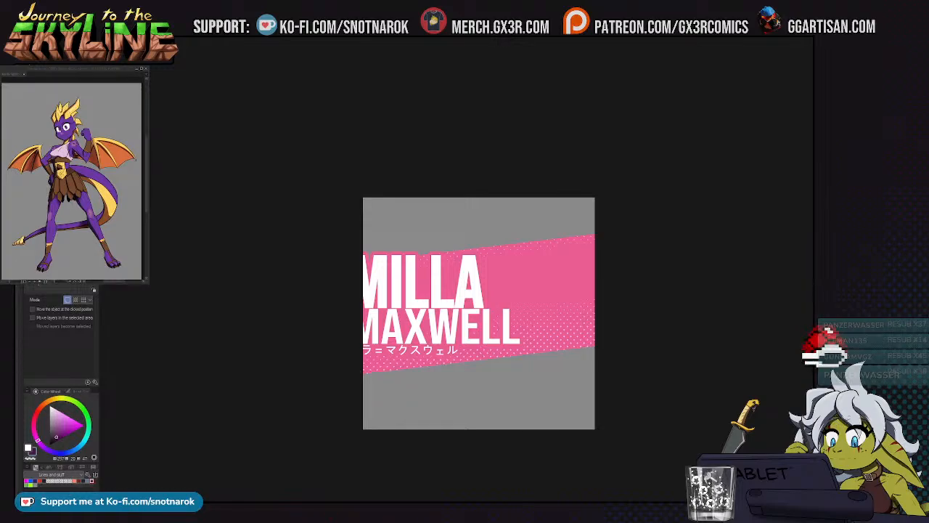
key("ctrl+t")
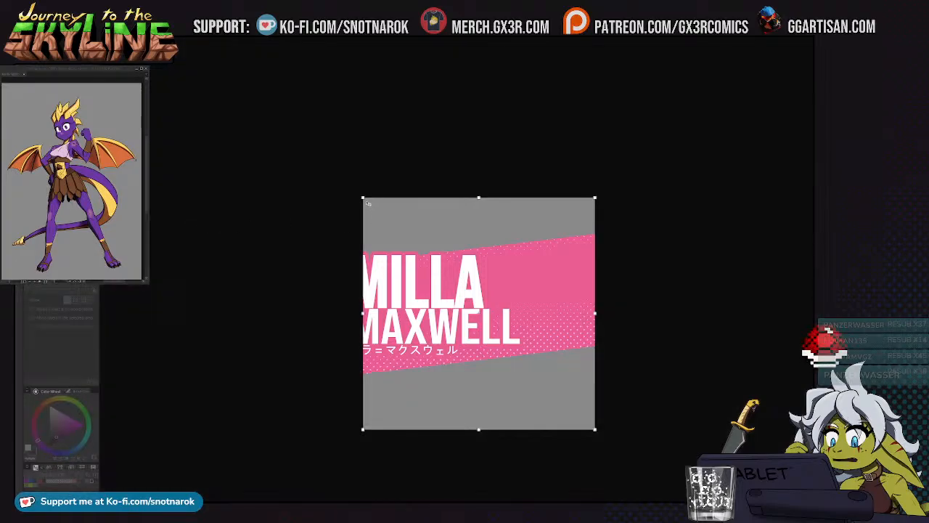
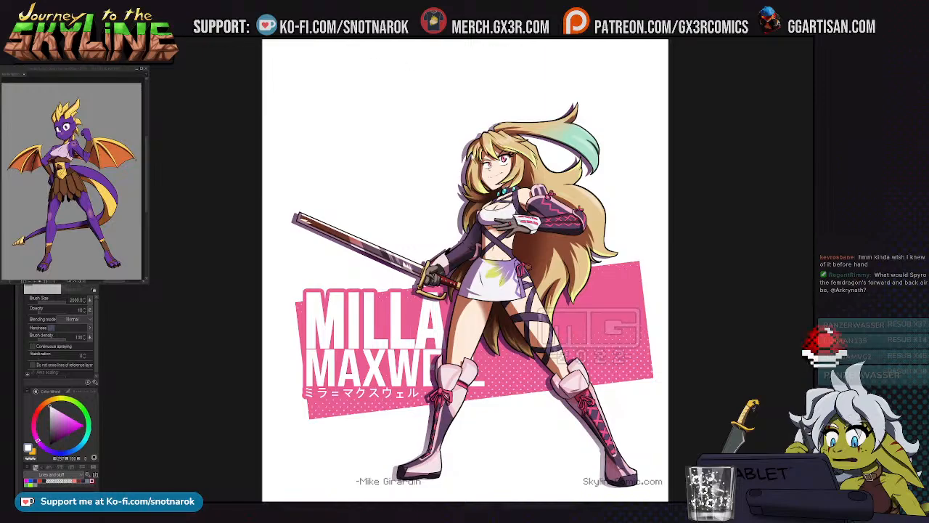
Paste the orange Spyro The Dragon title banner into the dragon illustration, place it behind the character's legs, and switch to the banner's own document
key("ctrl+Tab")
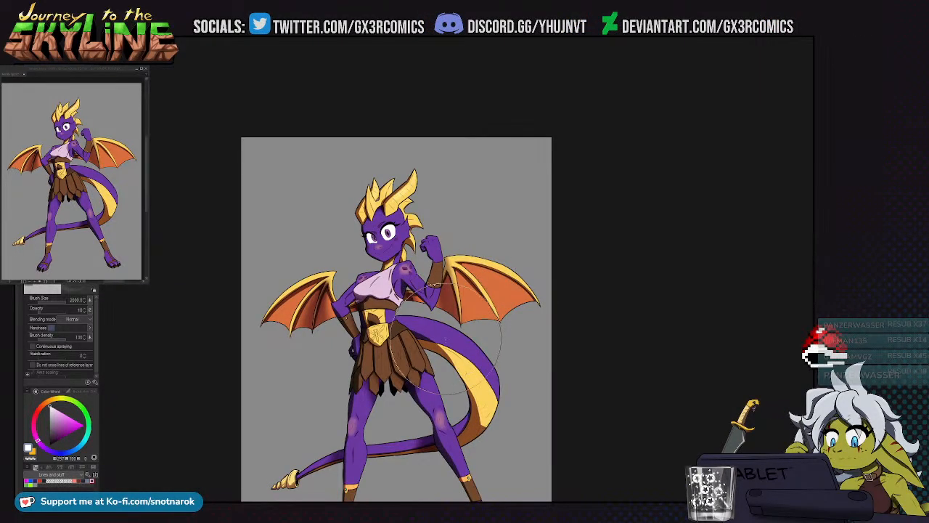
scroll(396, 319, "down", 1)
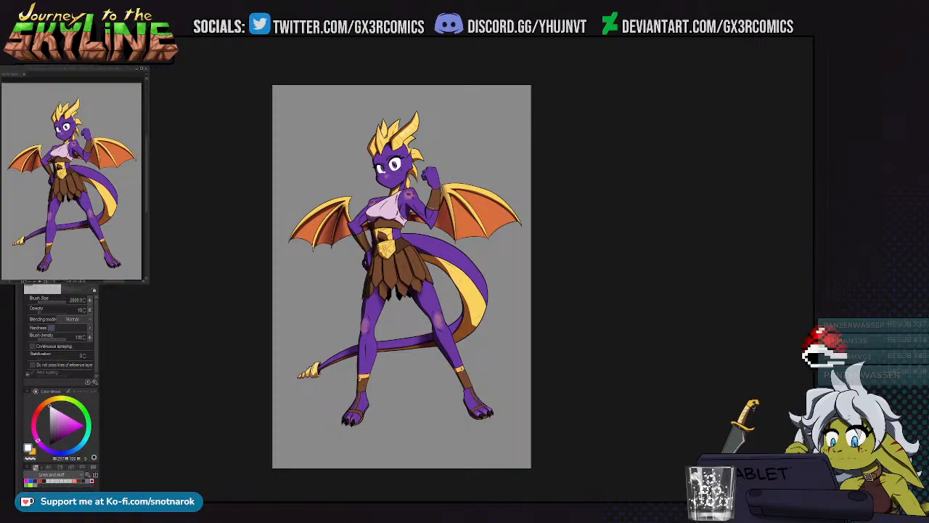
key("ctrl+v")
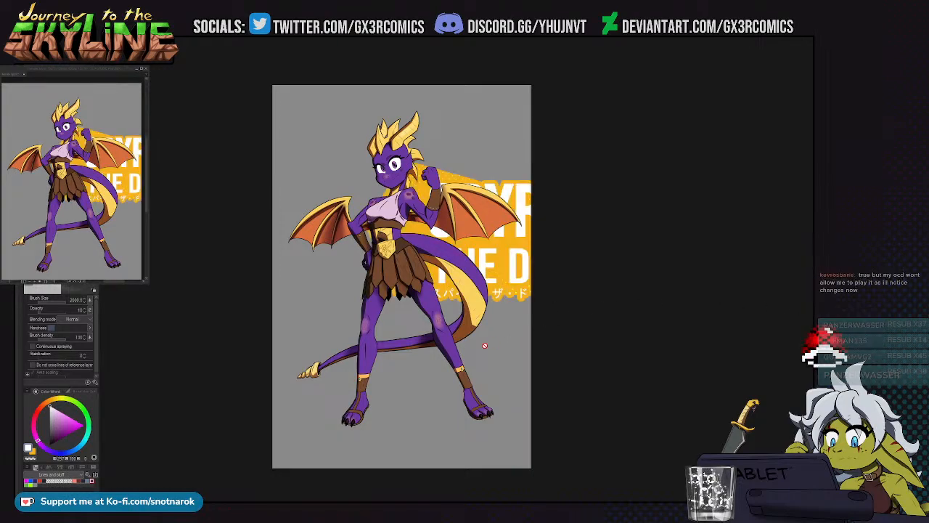
key("k")
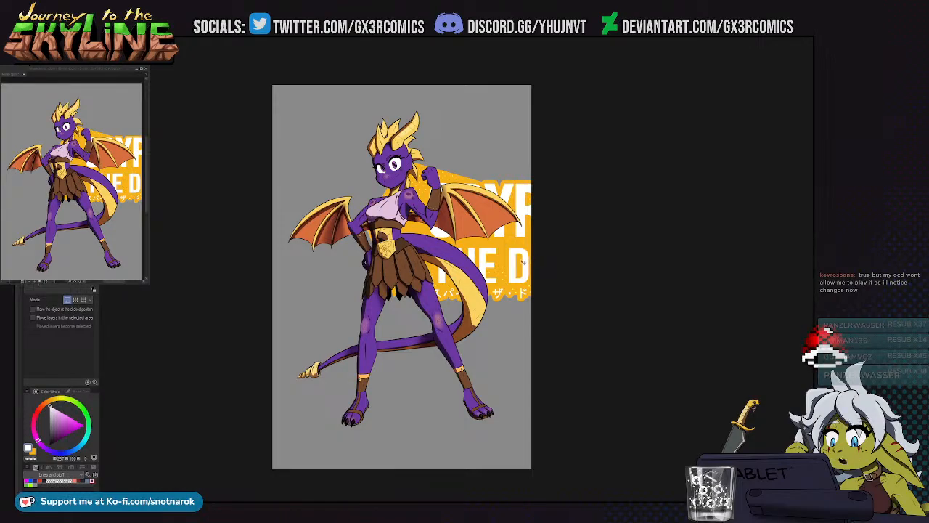
left_click_drag(524, 259, 425, 324)
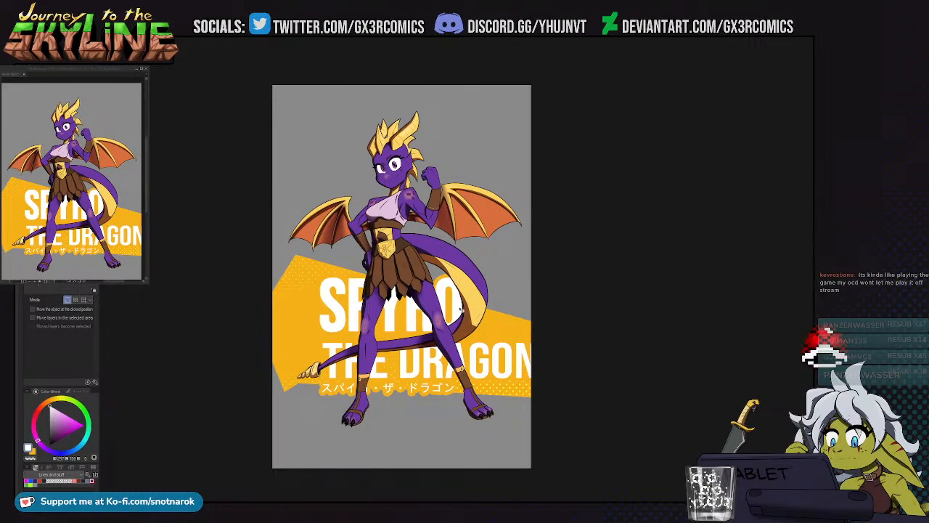
key("ctrl+t")
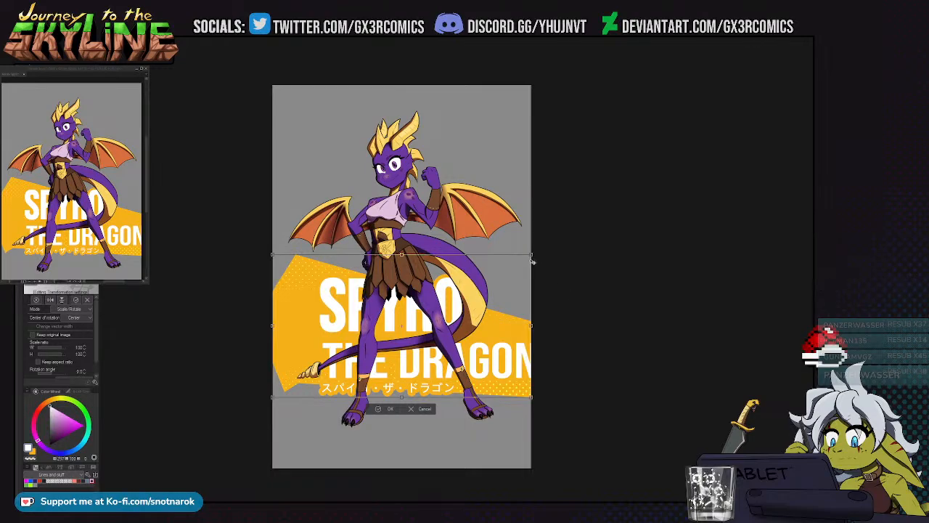
key("Return")
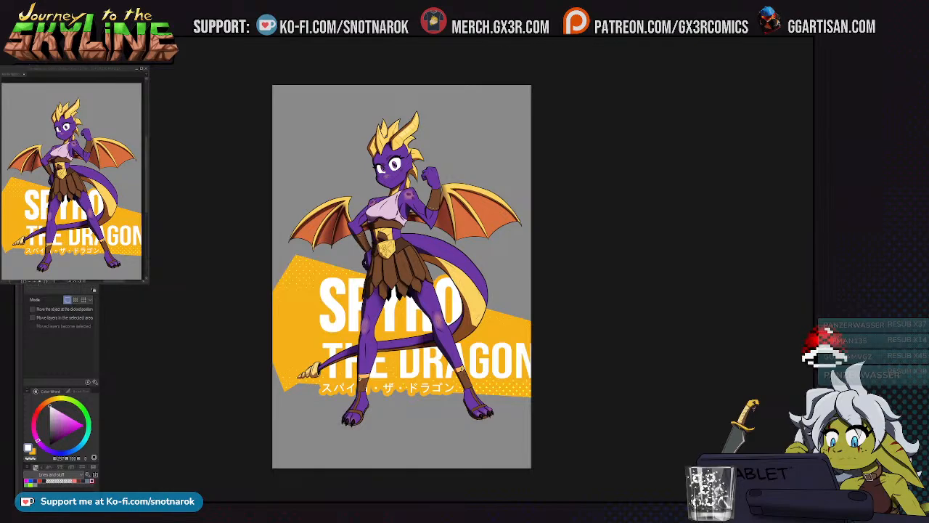
left_click(287, 32)
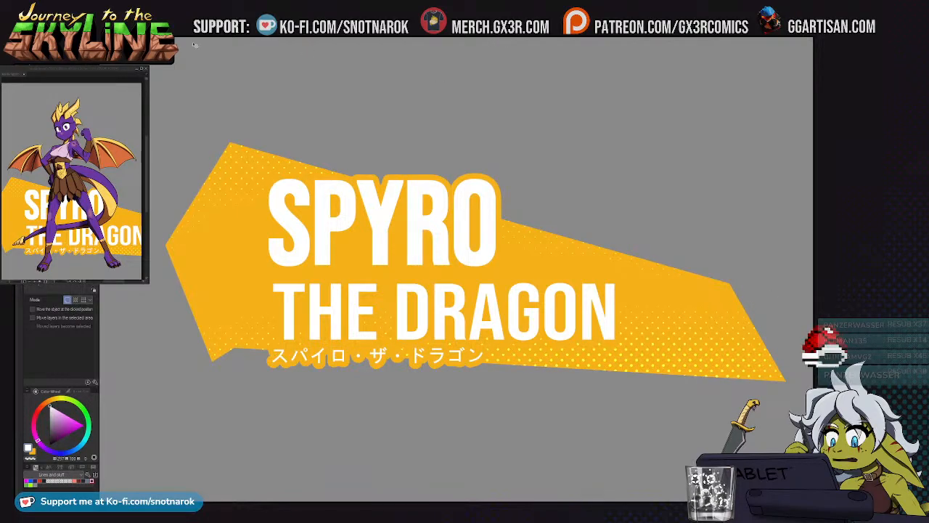
Return to the dragon illustration and try scaling, rotating and moving the title banner into place behind the character's legs
key("ctrl+0")
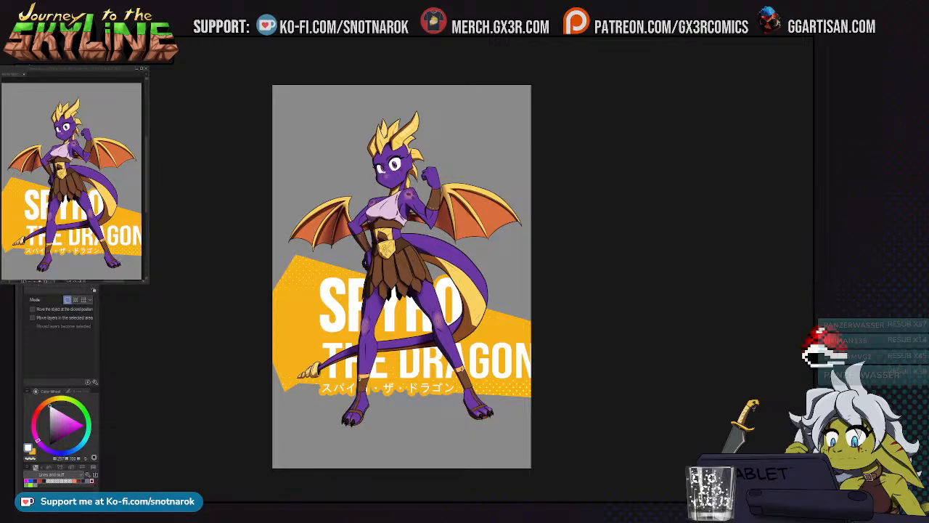
left_click_drag(463, 345, 554, 249)
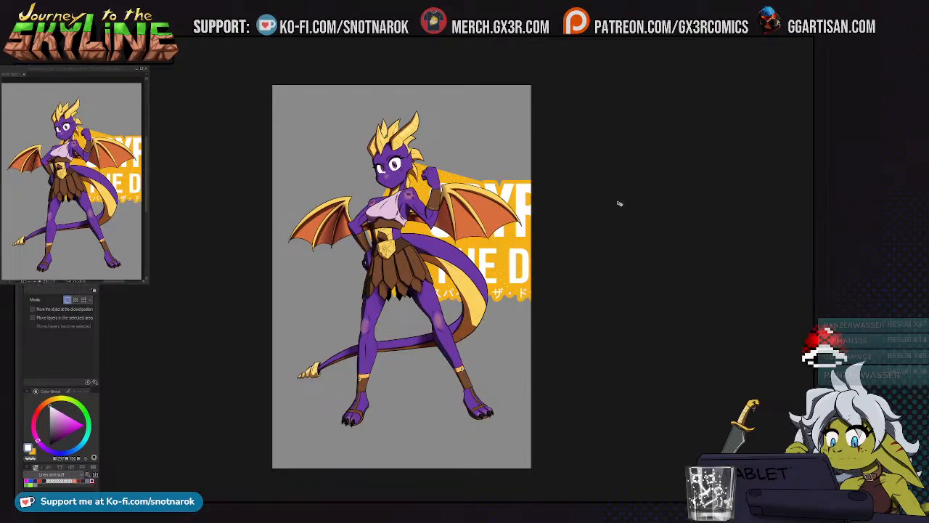
key("ctrl+t")
left_click_drag(753, 159, 538, 394)
left_click_drag(499, 312, 355, 316)
left_click_drag(396, 143, 287, 396)
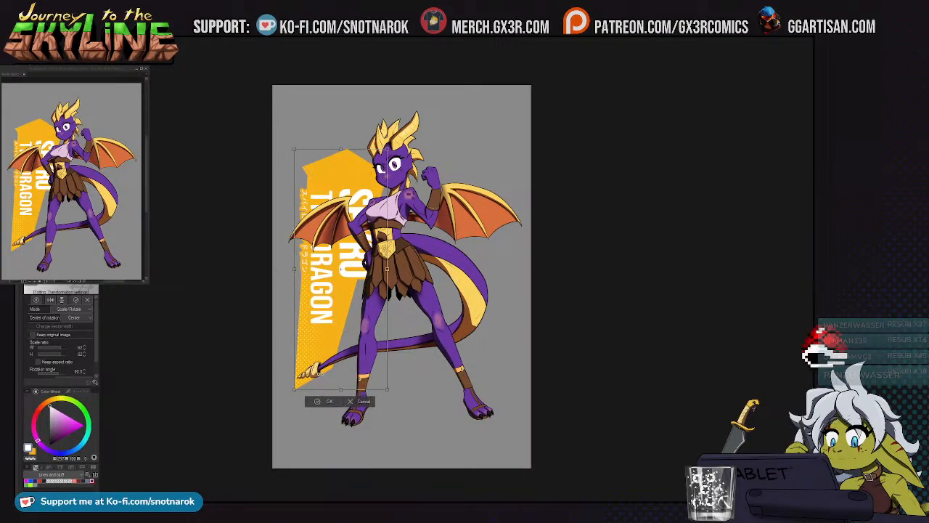
left_click_drag(340, 315, 467, 280)
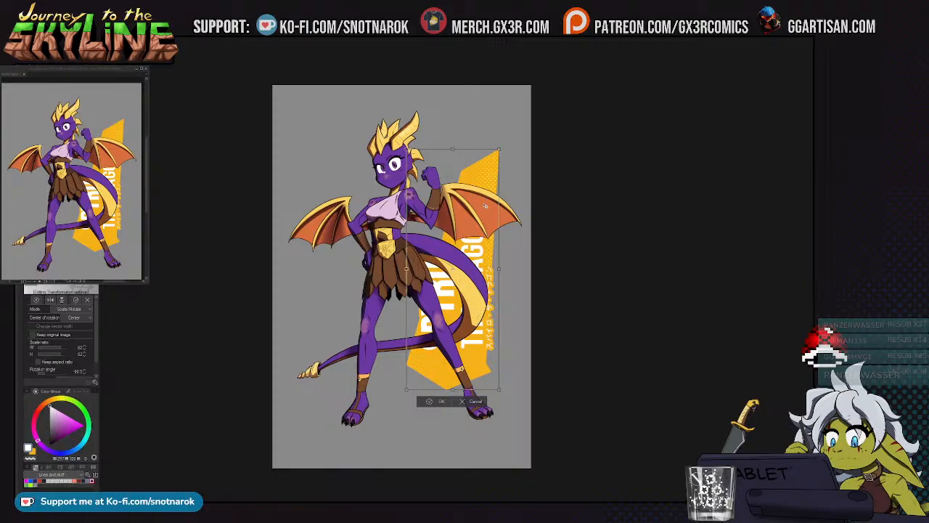
left_click_drag(505, 142, 249, 297)
left_click_drag(410, 305, 461, 305)
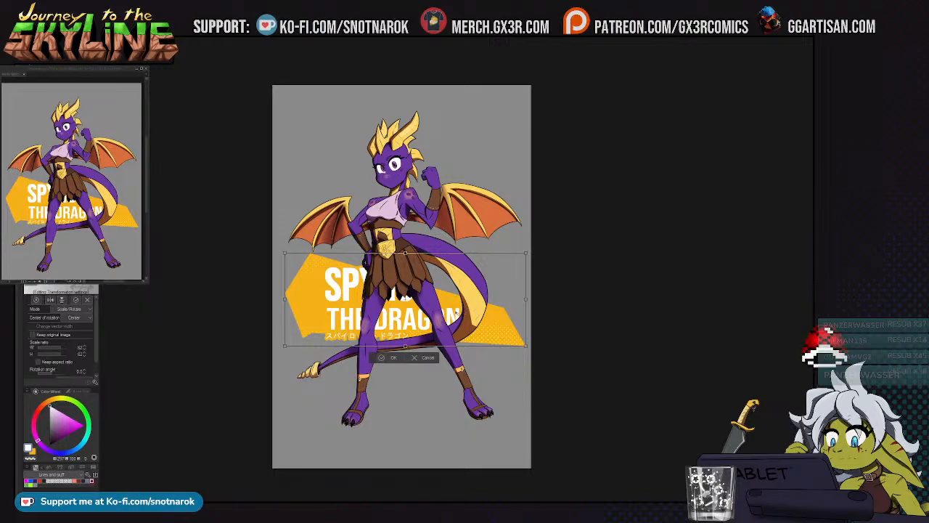
Try a smaller title banner scaled to 44 and raised to skirt height, and discard the placement together with the pasted banner
left_click_drag(526, 253, 456, 280)
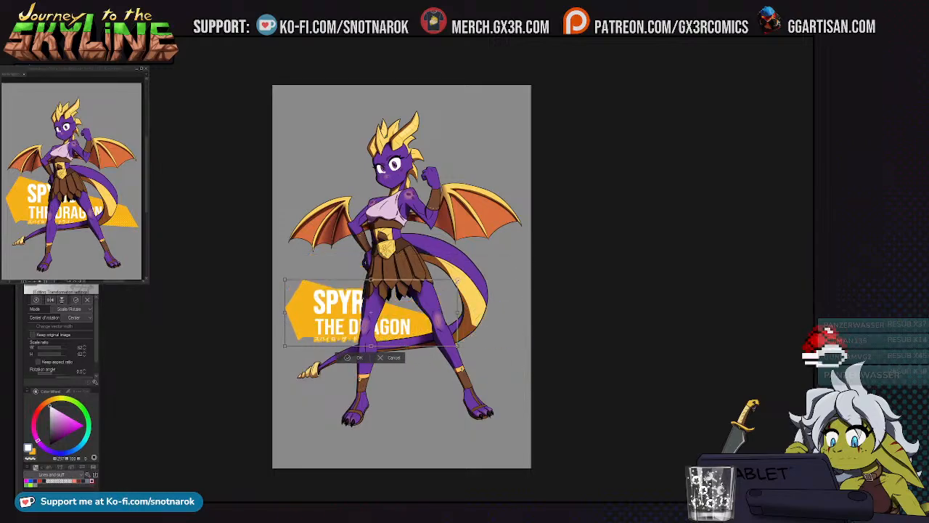
left_click_drag(415, 328, 413, 301)
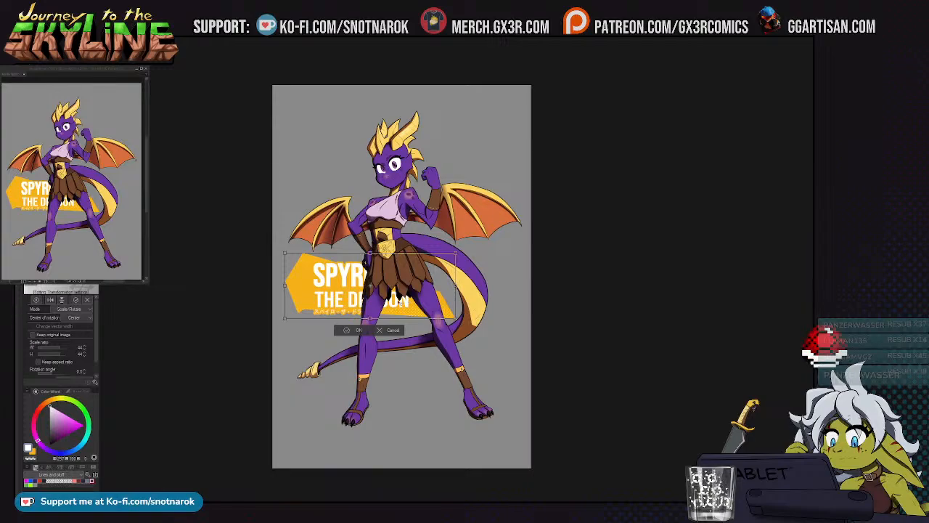
key("Escape")
key("ctrl+z")
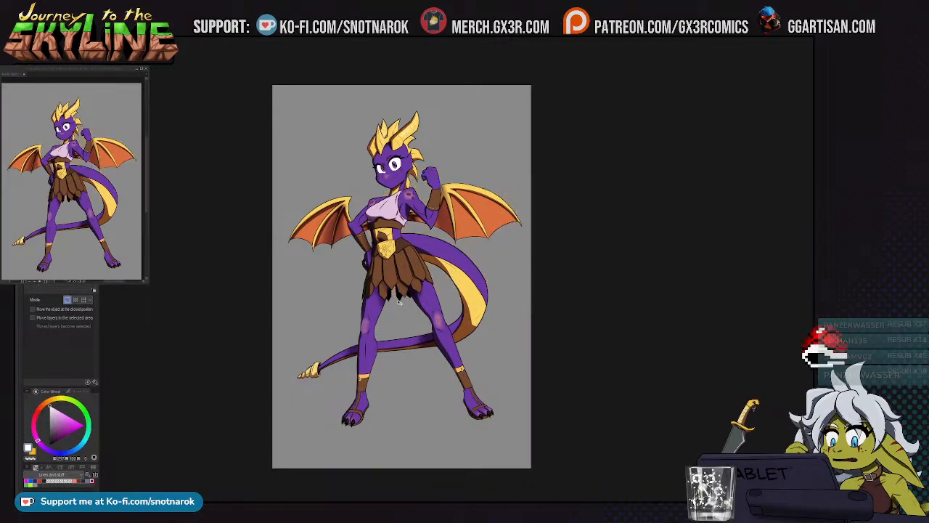
Paste only the Spyro The Dragon lettering into the illustration, scaled down and tilted slightly counterclockwise beside the character's skirt
left_click(251, 33)
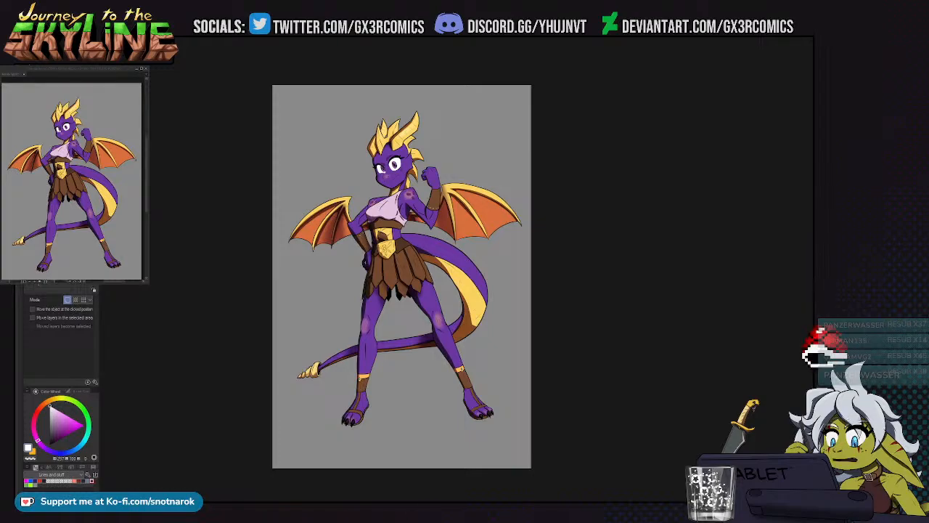
key("ctrl+v")
key("ctrl+t")
left_click_drag(652, 177, 361, 259)
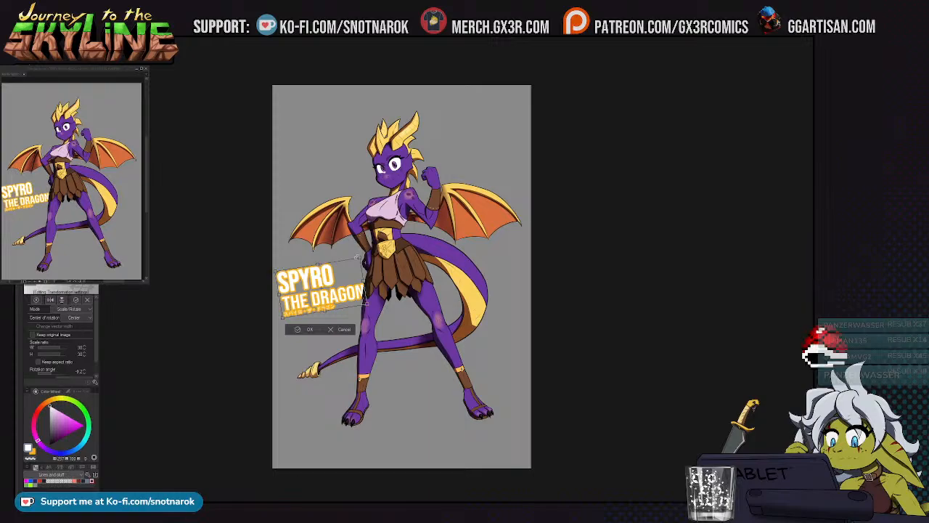
Bring the orange backdrop over from the banner's document, scale it down and place it behind the lettering and the character's legs
key("ctrl+Tab")
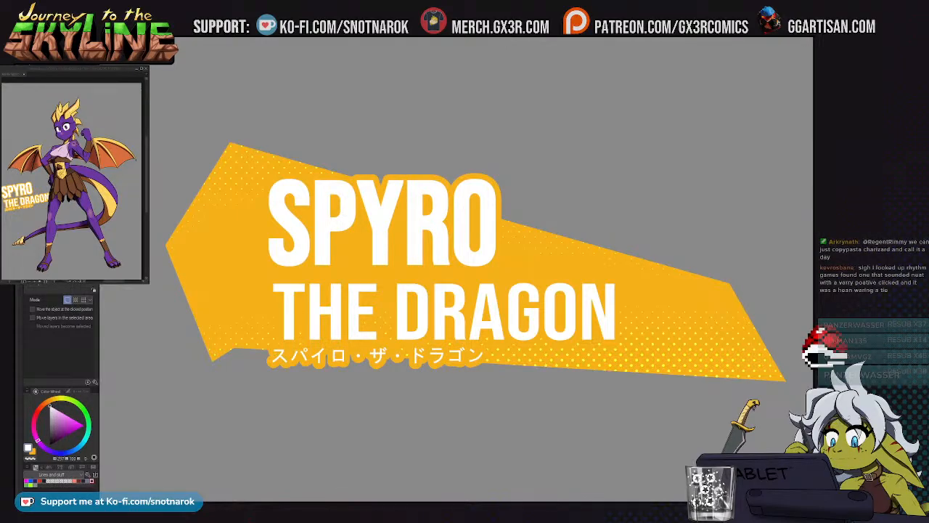
left_click(149, 33)
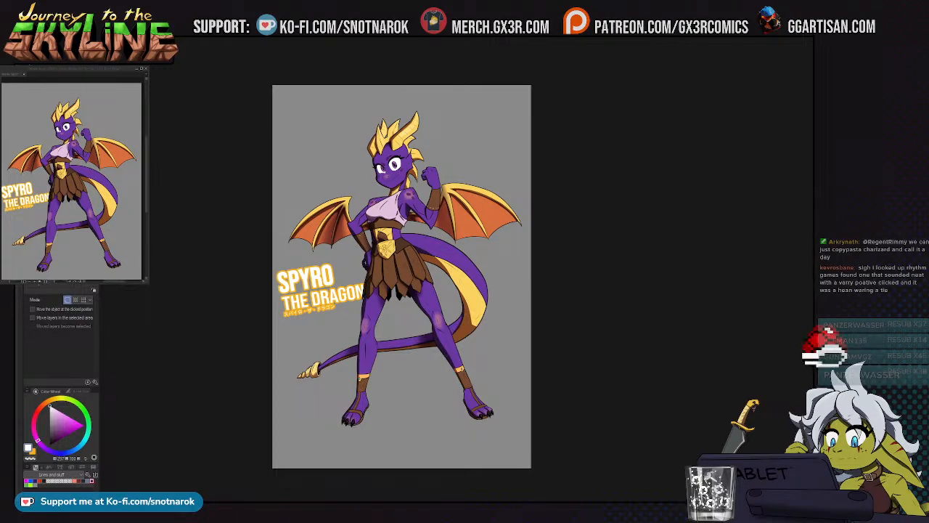
key("ctrl+z")
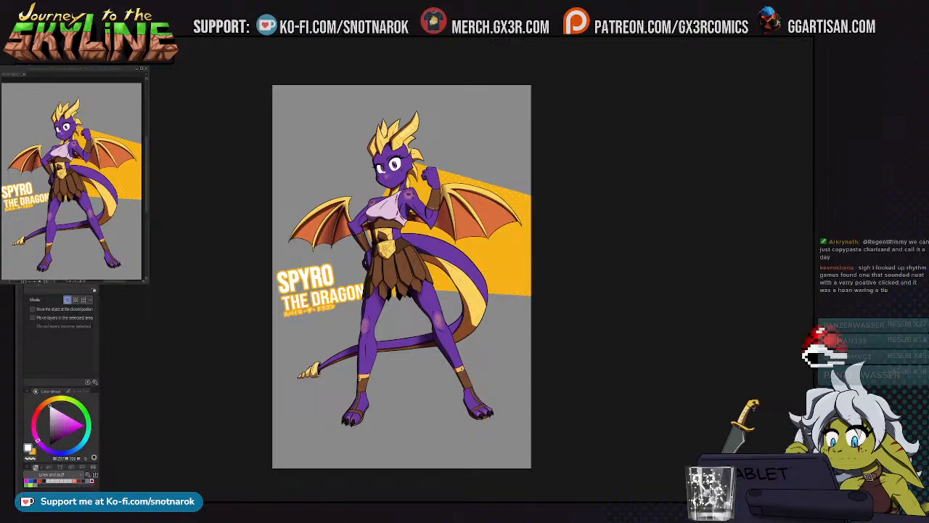
key("ctrl+t")
left_click_drag(716, 208, 556, 272)
left_click_drag(590, 222, 500, 252)
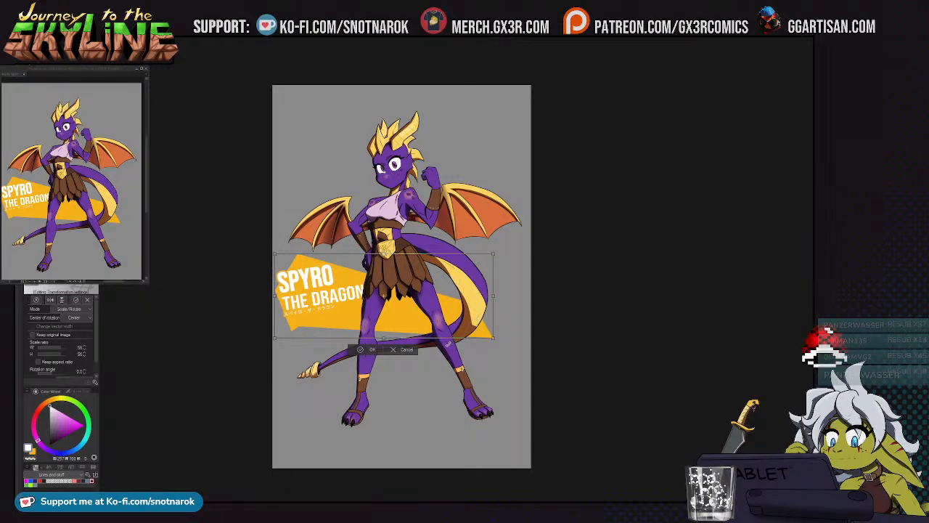
key("Return")
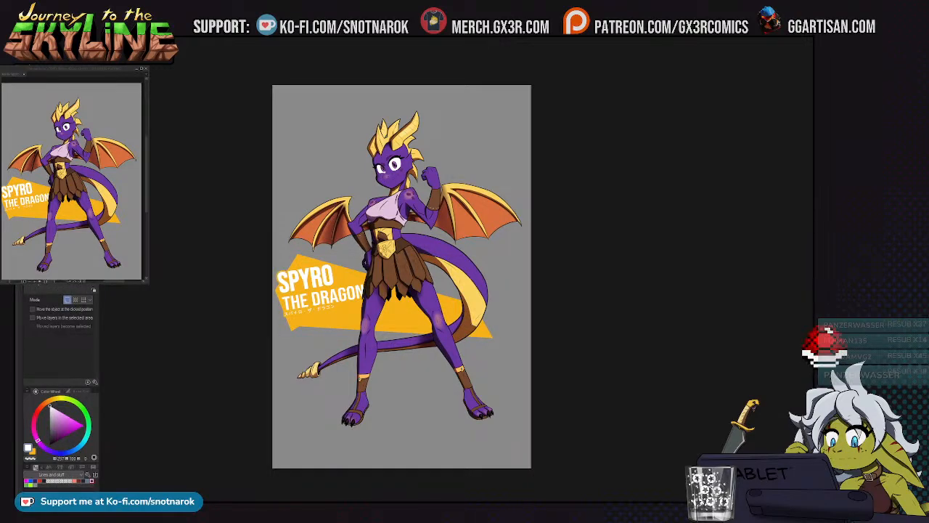
Airbrush a halftone dot fade along the orange backdrop's edges, using brush sizes 2000 and 700
scroll(361, 316, "up", 2)
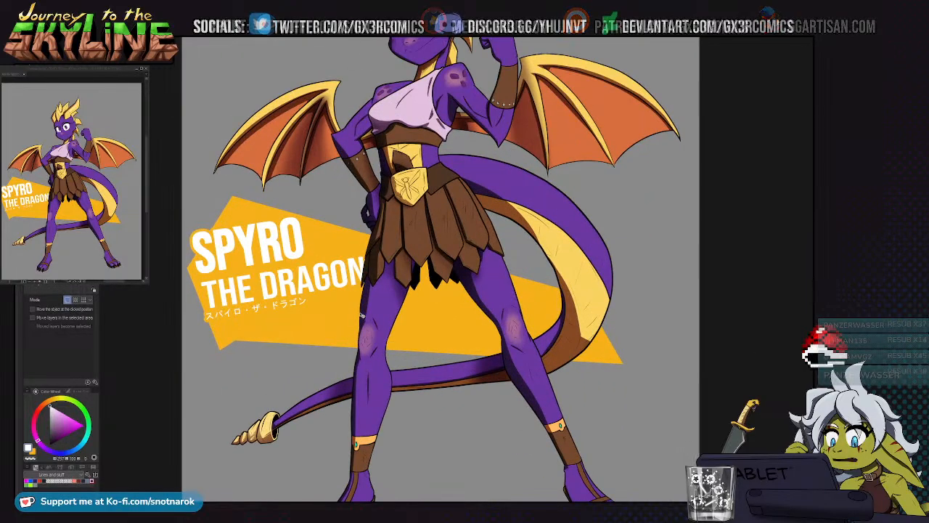
scroll(508, 305, "down", 2)
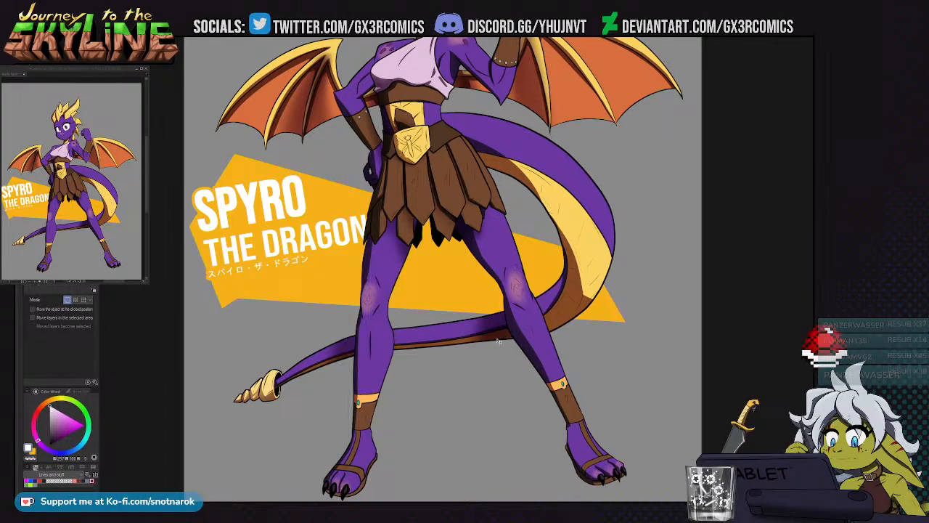
key("b")
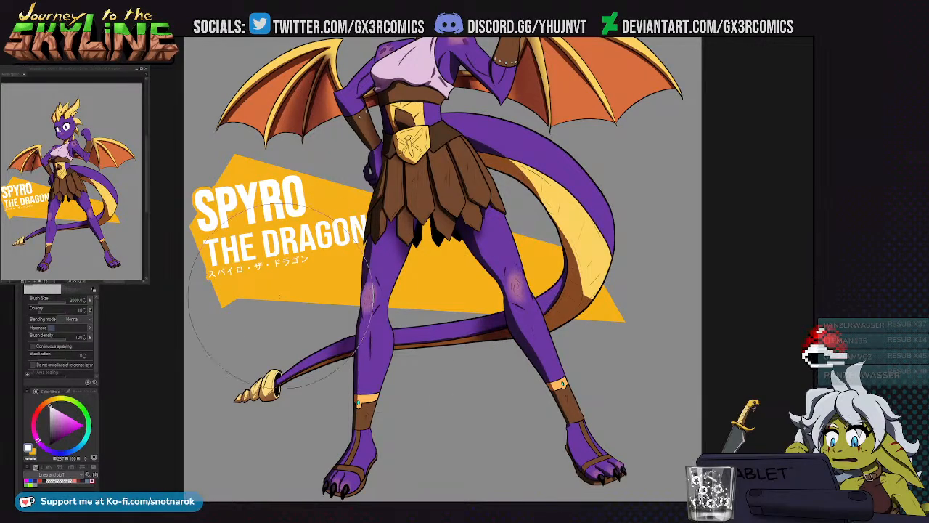
mouse_move(553, 324)
left_mouse_down()
mouse_move(406, 322)
mouse_move(410, 354)
left_mouse_up()
key("bracketleft")
key("bracketleft")
key("bracketleft")
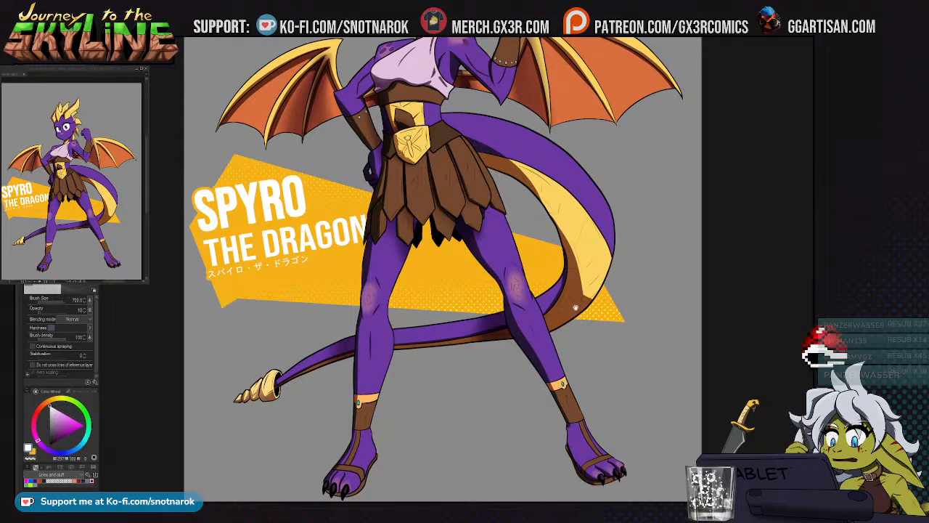
left_click_drag(576, 305, 531, 356)
Select the tail's yellow underside together with its purple upper part, and switch to the hard brush for shading
key("ctrl+plus")
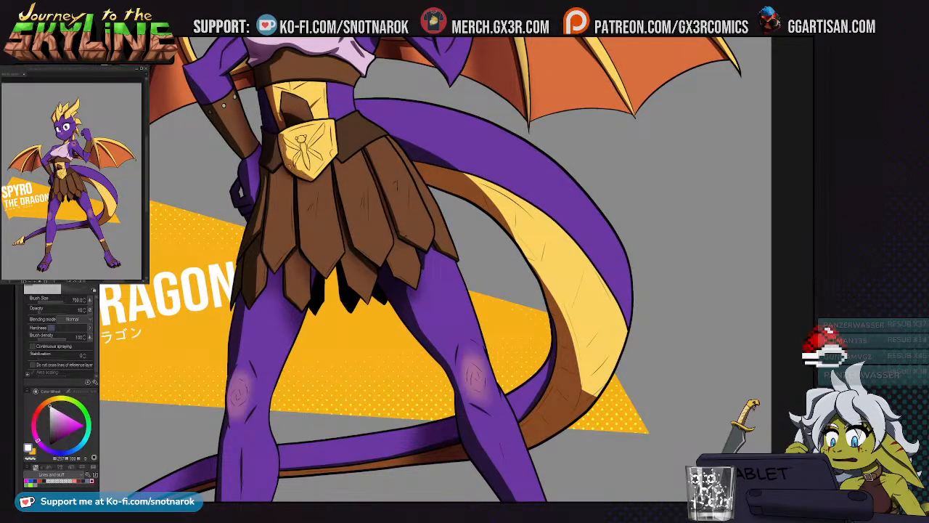
left_click_drag(519, 226, 411, 208)
key("w")
left_click(411, 207)
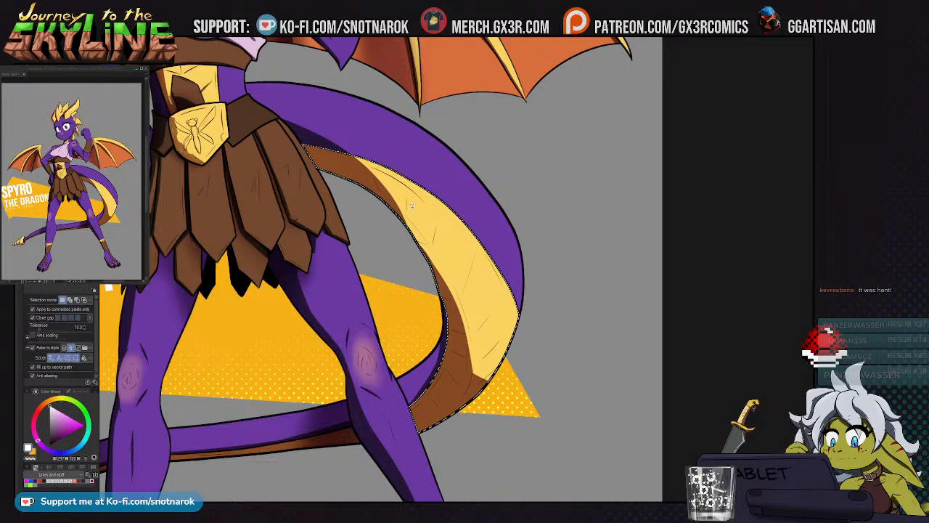
left_click(352, 145, "shift")
key("b")
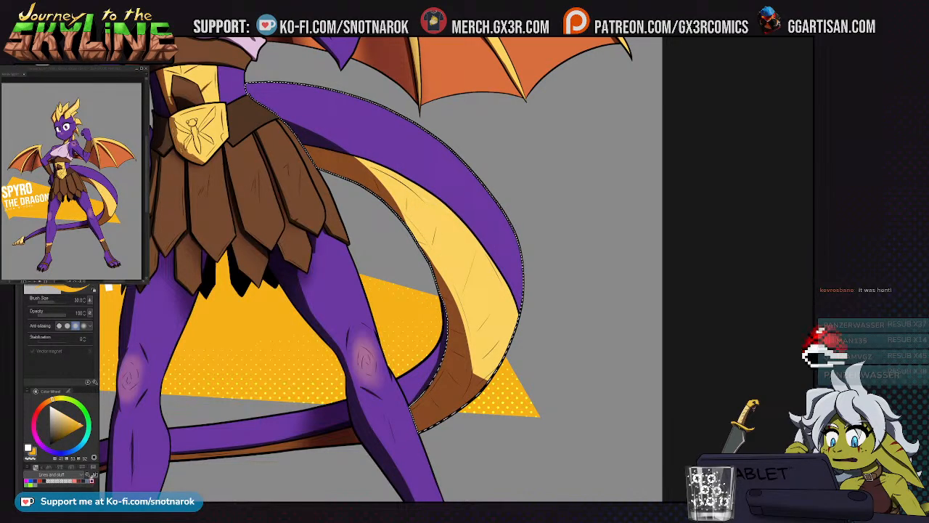
Paint a wider shadow along the selected tail's inner curve at brush size 120, trim it near the skirt and deselect
key("]")
key("]")
key("]")
key("]")
key("]")
key("]")
key("]")
mouse_move(284, 120)
left_mouse_down()
mouse_move(357, 154)
mouse_move(425, 246)
mouse_move(461, 373)
left_mouse_up()
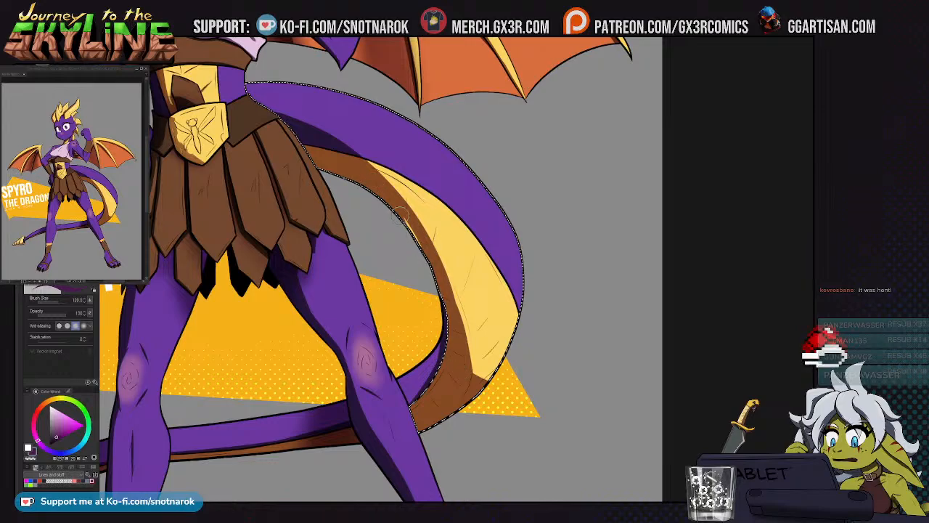
mouse_move(301, 129)
left_mouse_down()
mouse_move(405, 207)
mouse_move(472, 415)
left_mouse_up()
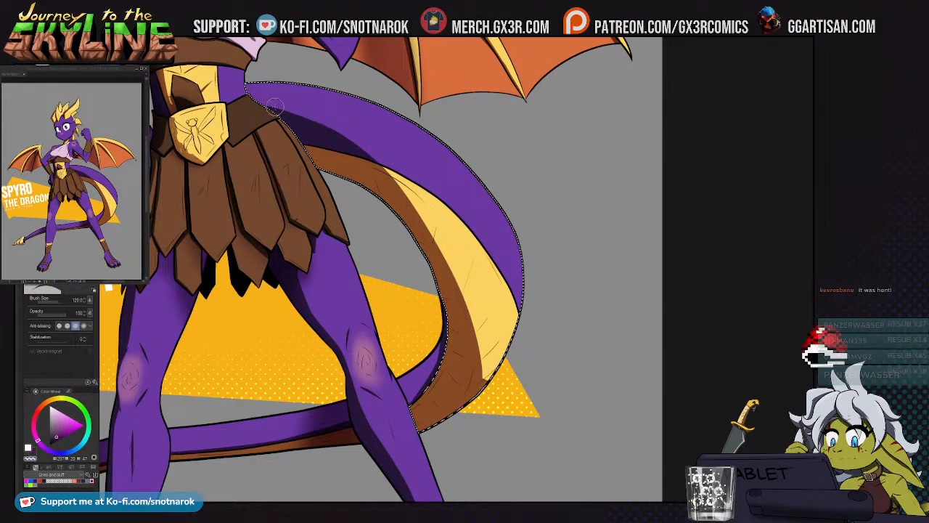
mouse_move(248, 100)
left_mouse_down()
mouse_move(347, 154)
mouse_move(399, 205)
left_mouse_up()
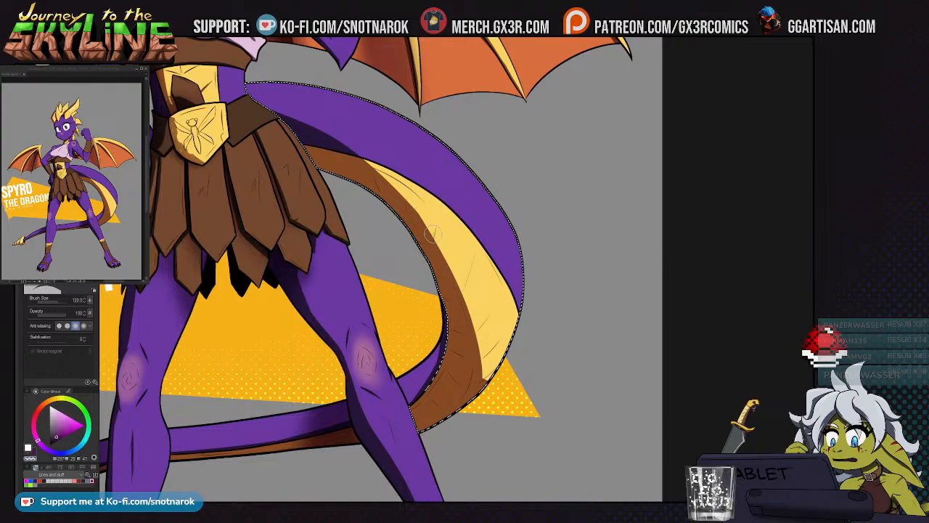
left_click_drag(283, 296, 356, 345)
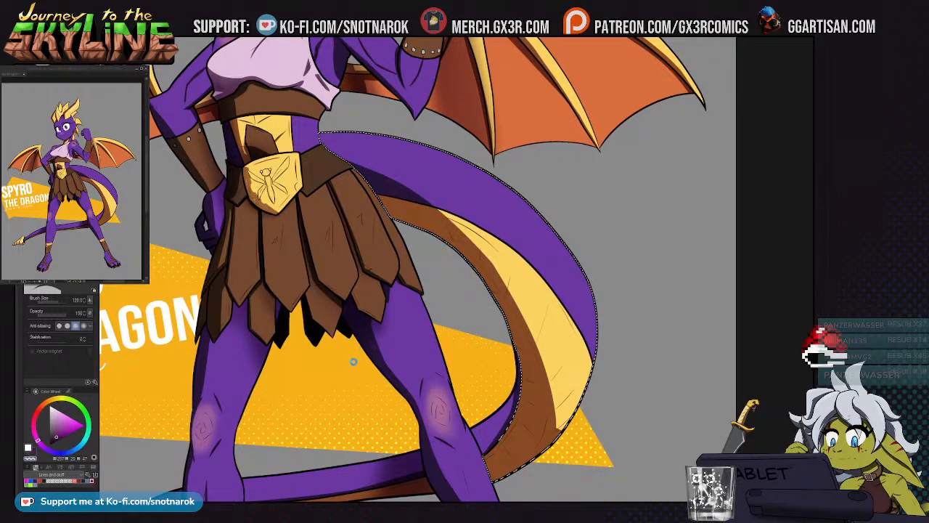
scroll(446, 272, "down", 1)
scroll(447, 272, "down", 3)
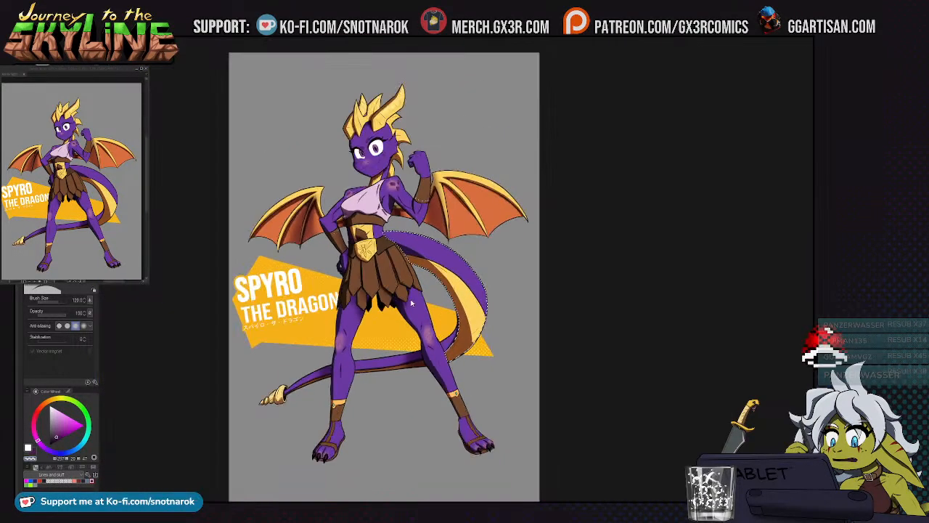
left_click_drag(501, 350, 502, 384)
key("ctrl+d")
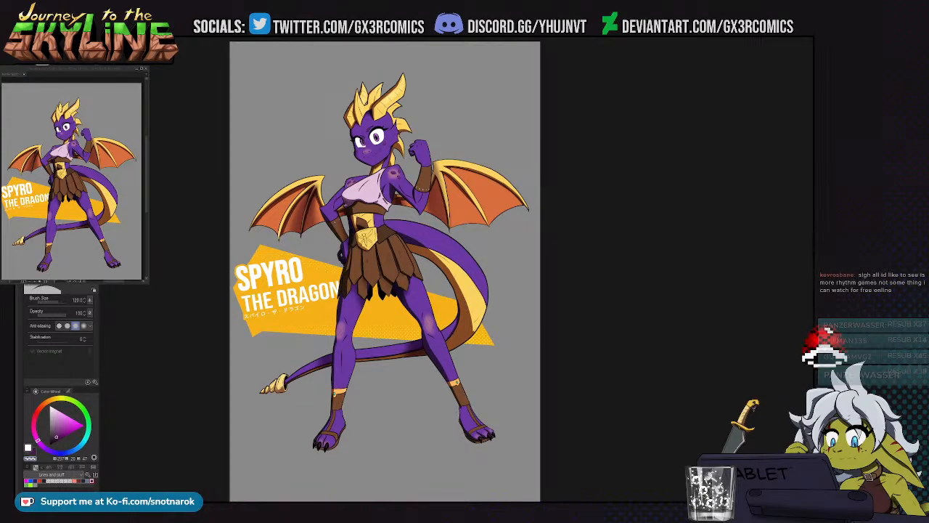
Lasso-fill a dark purple ground shadow beneath the character, stretching from the tail tip to the far foot
key("p")
key("b")
key("u")
key("c")
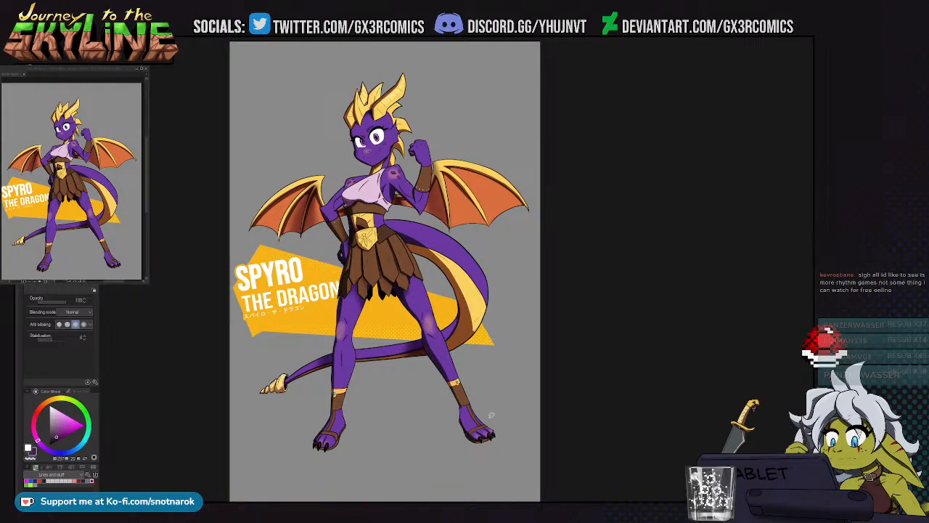
mouse_move(449, 398)
left_mouse_down()
mouse_move(325, 364)
mouse_move(265, 378)
mouse_move(257, 391)
mouse_move(282, 408)
mouse_move(319, 414)
mouse_move(325, 431)
mouse_move(343, 413)
mouse_move(479, 417)
left_mouse_up()
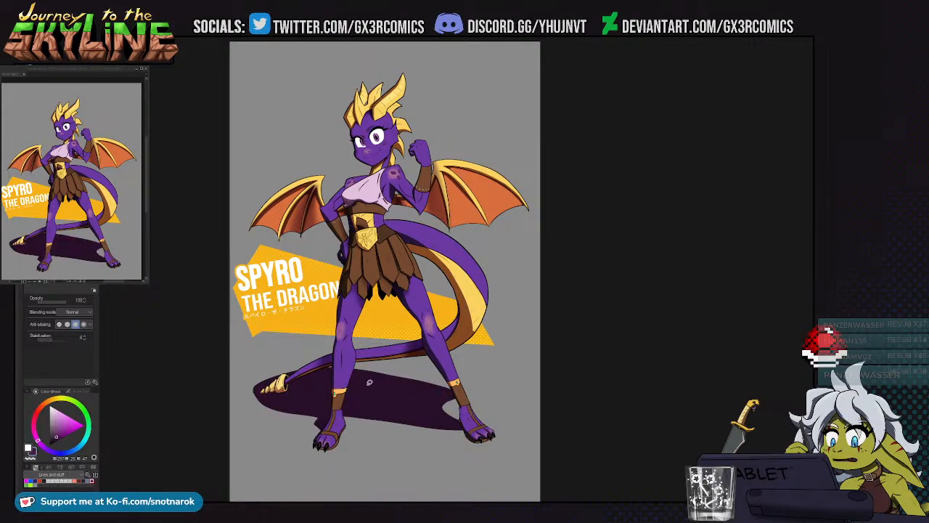
Refine the ground shadow's outline between the feet and around the tail tip by carving away and adding lasso-filled areas
key("c")
left_click_drag(342, 415, 467, 428)
key("c")
mouse_move(343, 413)
left_mouse_down()
mouse_move(324, 430)
mouse_move(312, 417)
left_mouse_up()
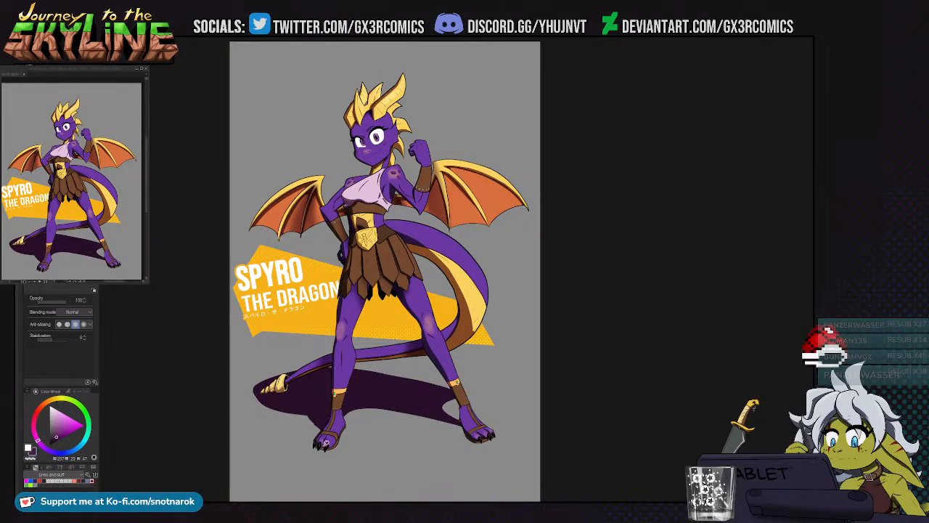
mouse_move(300, 407)
left_mouse_down()
mouse_move(332, 437)
mouse_move(305, 407)
left_mouse_up()
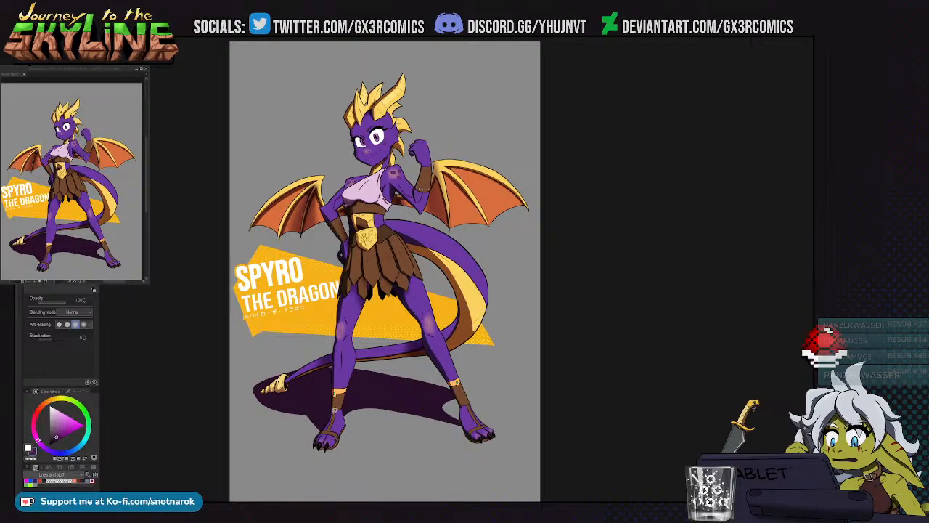
mouse_move(438, 389)
left_mouse_down()
mouse_move(471, 424)
mouse_move(373, 354)
mouse_move(256, 379)
mouse_move(300, 409)
left_mouse_up()
key("ctrl+z")
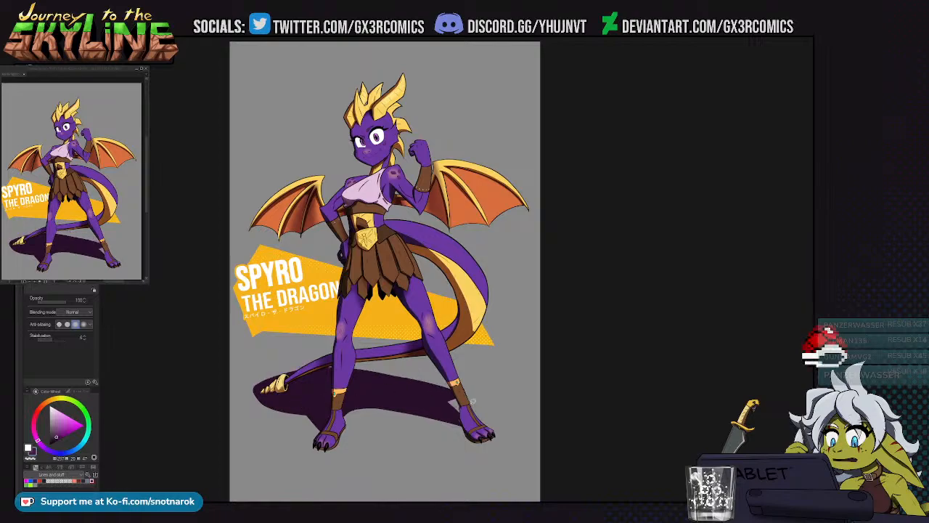
mouse_move(437, 406)
left_mouse_down()
mouse_move(384, 361)
mouse_move(339, 413)
mouse_move(391, 350)
left_mouse_up()
Make the flat ground shadow a translucent purple, ready the soft airbrush at size 1200, and switch the canvas background to white
key("b")
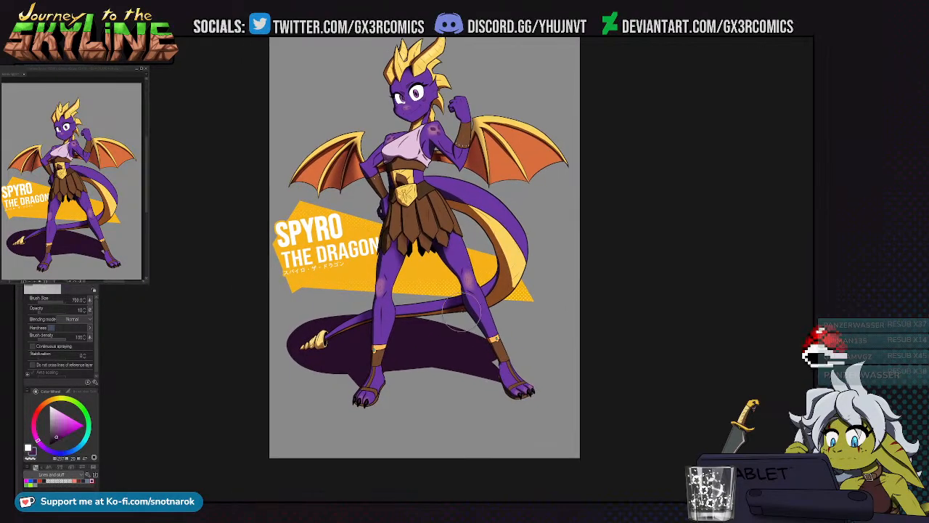
key("c")
key("bracketright")
key("bracketright")
key("bracketright")
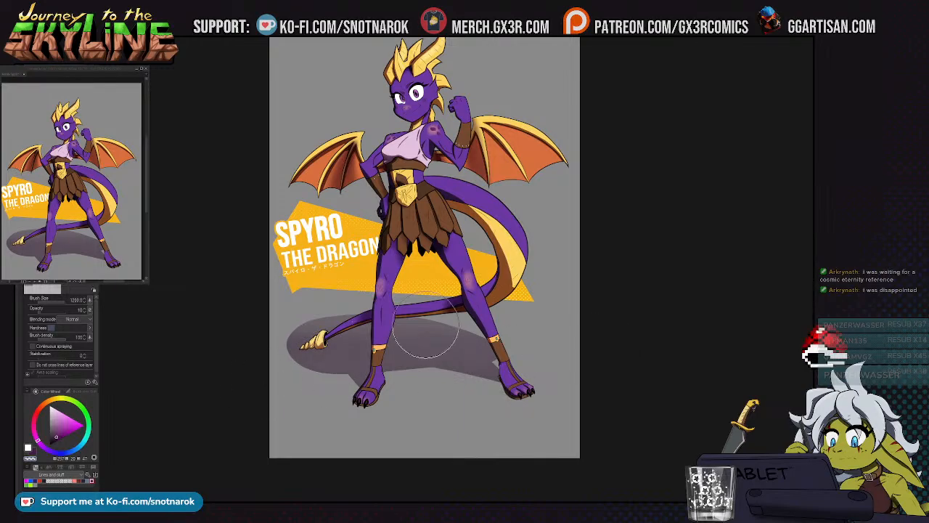
scroll(525, 316, "down", 1)
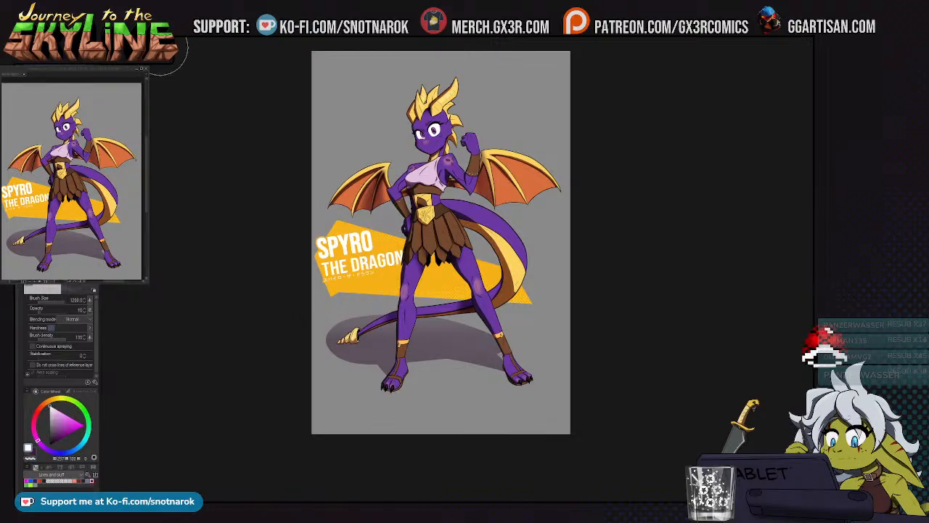
key("ctrl+z")
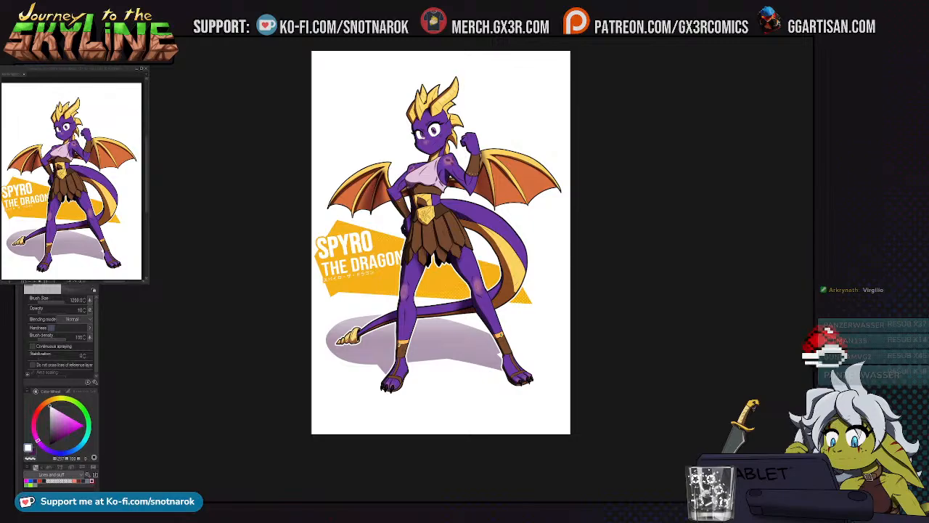
Fade the flat ground shadow near the tail tip, and clear the whole shadow from beneath the character
left_click_drag(424, 318, 452, 240)
key("c")
key("5")
mouse_move(377, 266)
left_mouse_down()
mouse_move(352, 272)
mouse_move(357, 264)
mouse_move(390, 291)
left_mouse_up()
key("p")
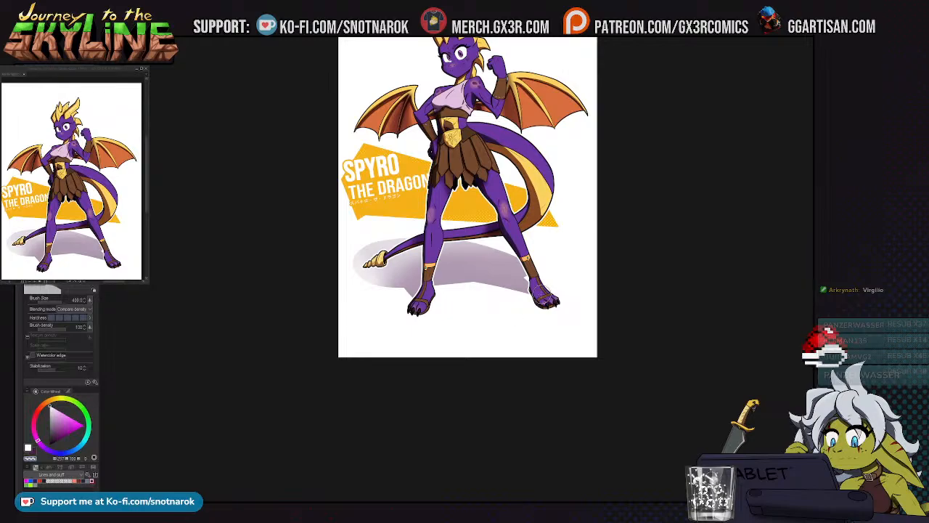
key("Delete")
key("g")
key("g")
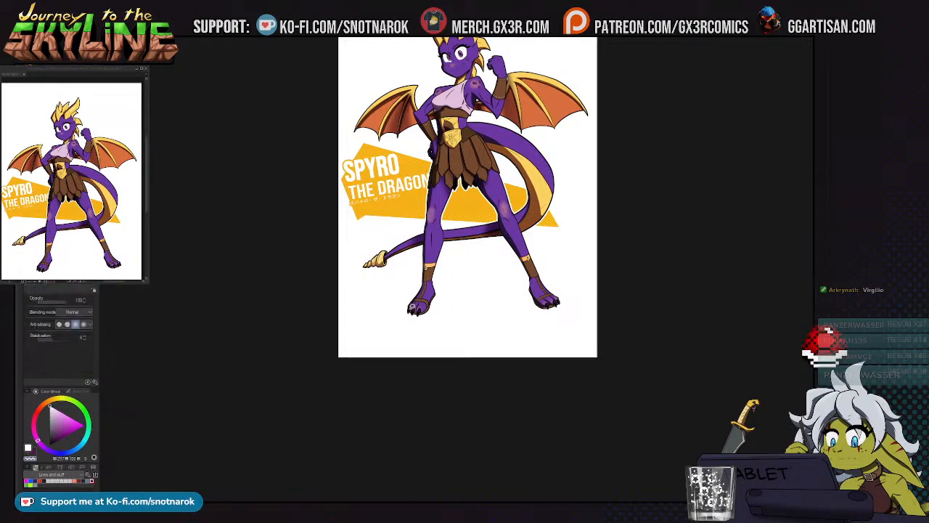
Airbrush a soft purple ground shadow beside both feet, below the tail tip and between the legs, using brush sizes 500 and 1200
key("b")
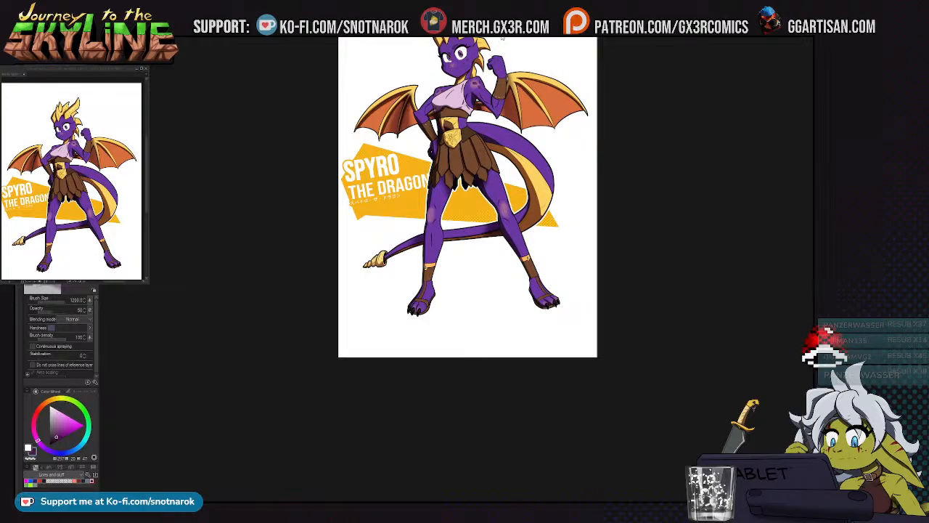
scroll(431, 207, "up", 2)
key("bracketleft")
key("bracketleft")
key("bracketleft")
key("bracketleft")
key("bracketleft")
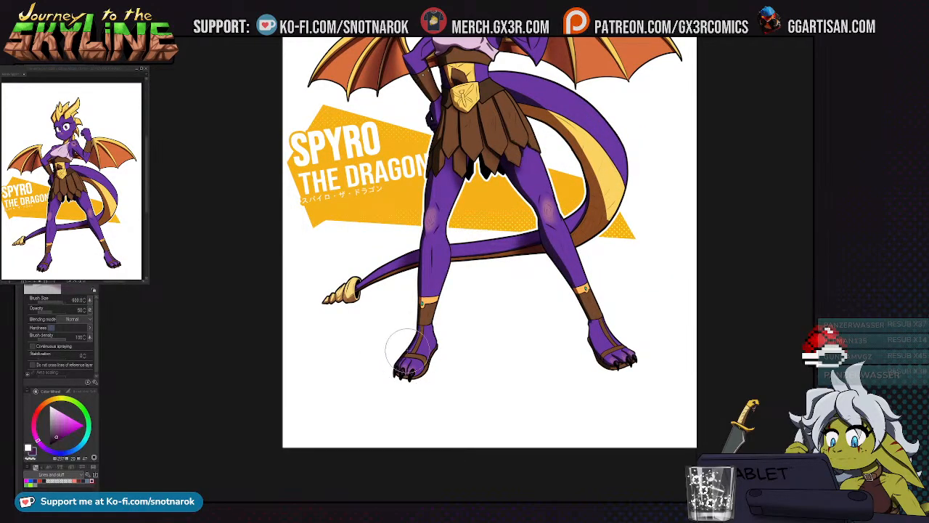
scroll(383, 291, "down", 2)
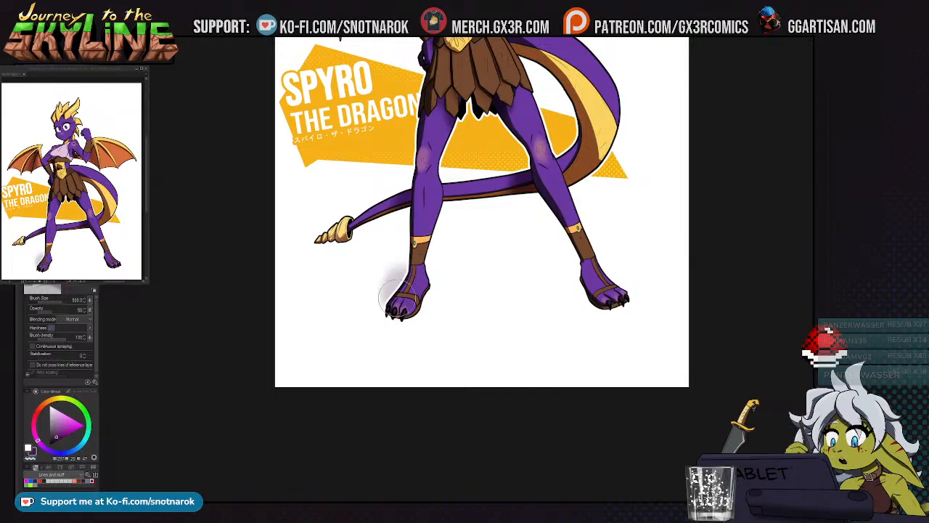
mouse_move(381, 266)
left_mouse_down()
mouse_move(344, 241)
mouse_move(399, 286)
mouse_move(337, 239)
mouse_move(403, 283)
left_mouse_up()
mouse_move(592, 287)
left_mouse_down()
mouse_move(522, 267)
mouse_move(611, 303)
mouse_move(466, 243)
left_mouse_up()
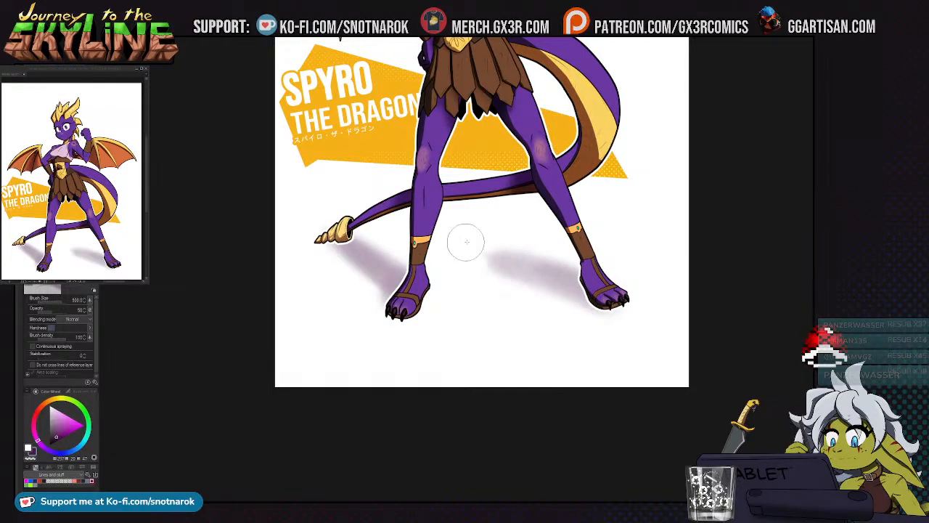
mouse_move(555, 262)
left_mouse_down()
mouse_move(460, 256)
mouse_move(568, 282)
mouse_move(441, 255)
mouse_move(377, 253)
mouse_move(372, 216)
mouse_move(382, 226)
mouse_move(453, 217)
mouse_move(315, 220)
mouse_move(378, 210)
mouse_move(348, 232)
mouse_move(432, 232)
mouse_move(332, 219)
mouse_move(326, 197)
mouse_move(470, 241)
mouse_move(379, 253)
mouse_move(492, 248)
mouse_move(323, 204)
mouse_move(385, 252)
mouse_move(523, 220)
left_mouse_up()
left_click_drag(665, 237, 631, 232)
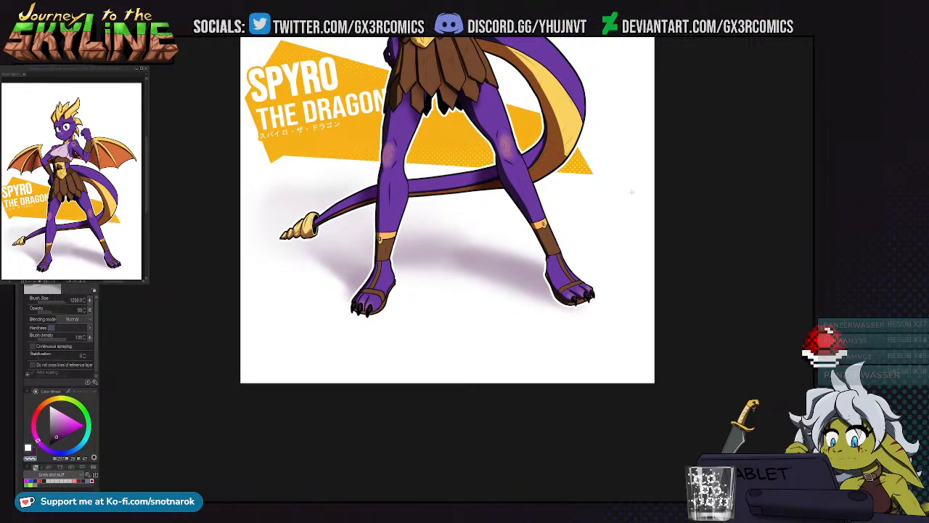
Enclose the ground shadow area around the legs and feet with a polyline selection, trim the stray soft paint and deselect
key("m")
left_click(370, 165)
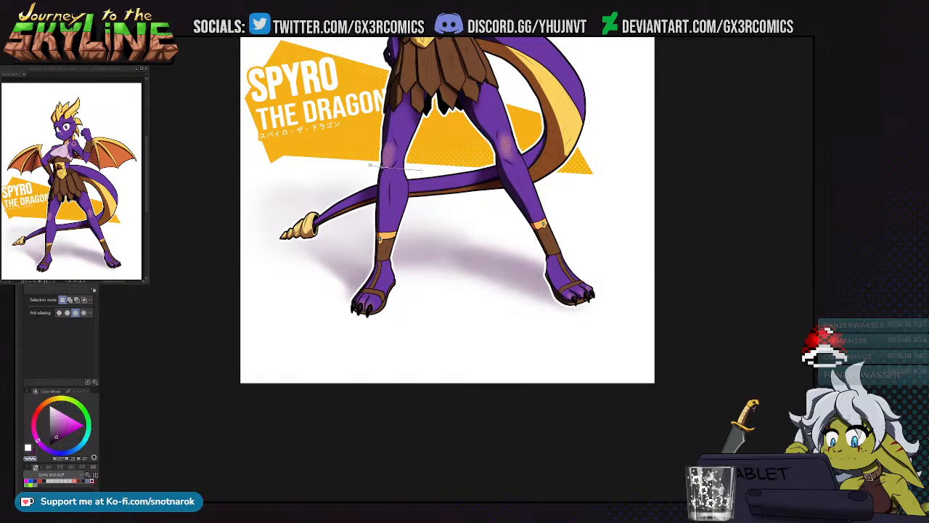
left_click(494, 170)
left_click(575, 194)
left_click(611, 260)
left_click(614, 324)
left_click(534, 343)
left_click(349, 344)
left_click(259, 221)
left_click(297, 191)
left_click(370, 165)
key("Delete")
key("ctrl+d")
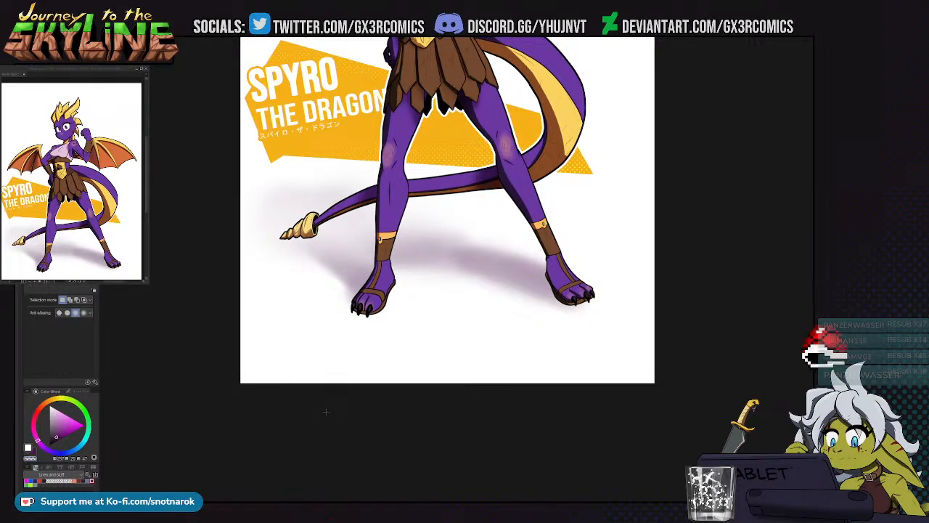
Compare the muted and the more saturated colour versions of the artwork, and keep the more saturated one
left_click_drag(326, 411, 310, 519)
left_click_drag(366, 285, 362, 331)
left_click_drag(390, 292, 352, 347)
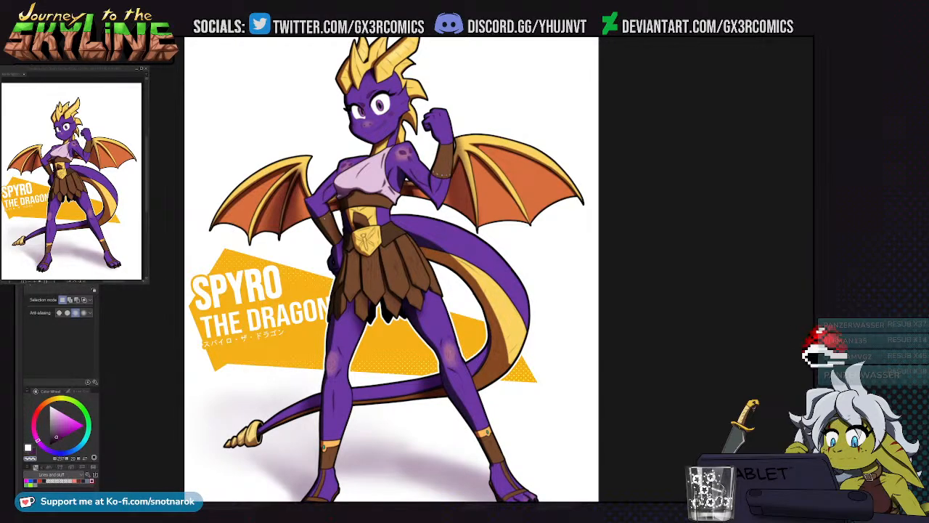
key("ctrl+z")
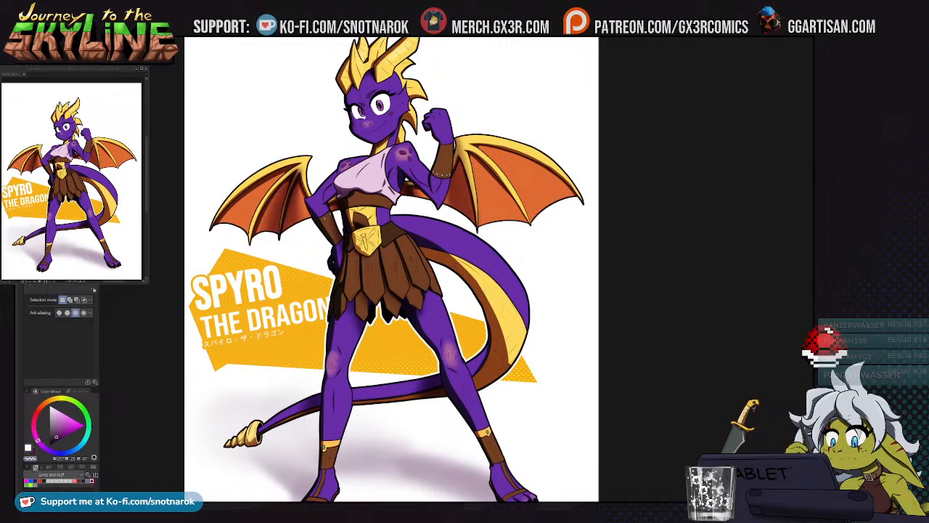
key("ctrl+plus")
left_click_drag(447, 239, 517, 310)
key("ctrl+y")
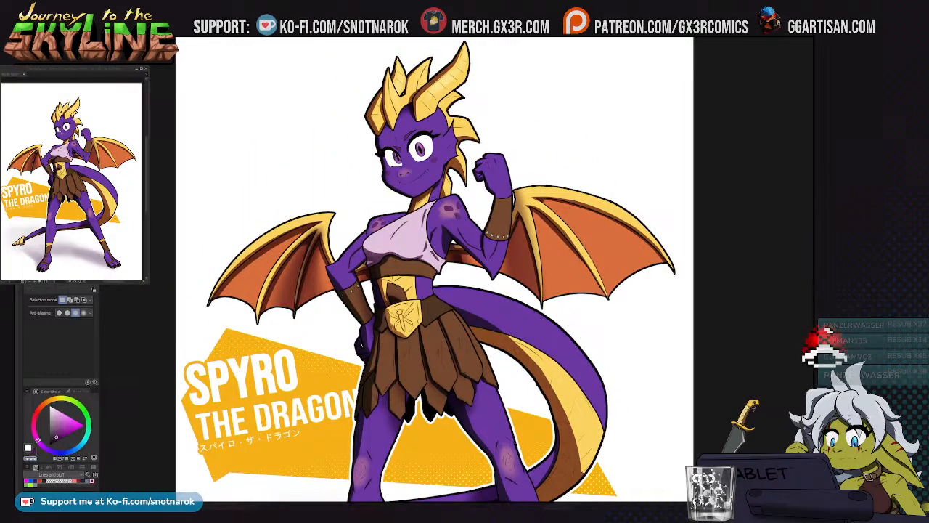
key("ctrl+z")
key("ctrl+y")
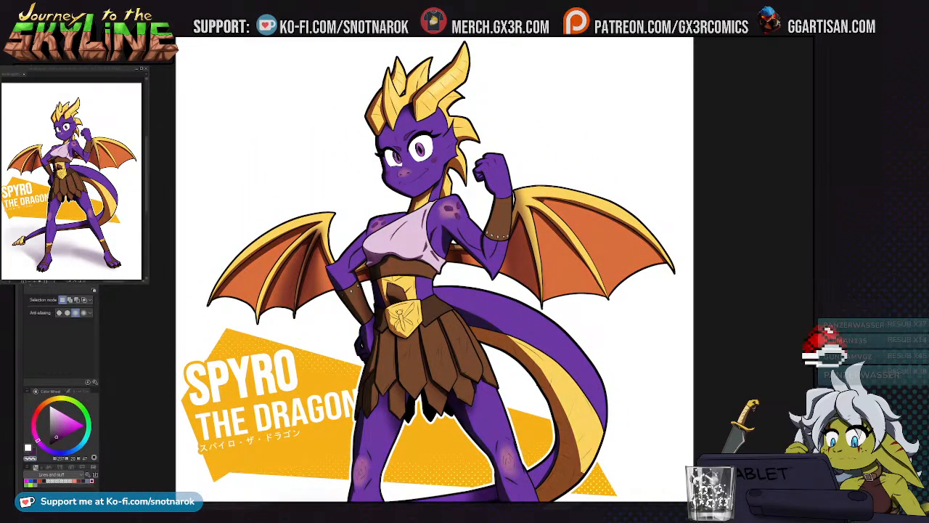
key("ctrl+z")
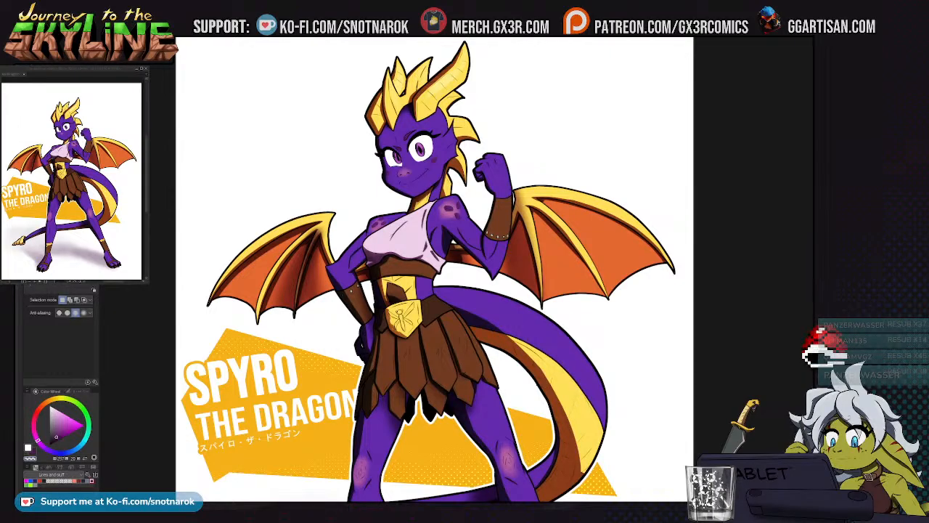
key("ctrl+y")
key("ctrl+z")
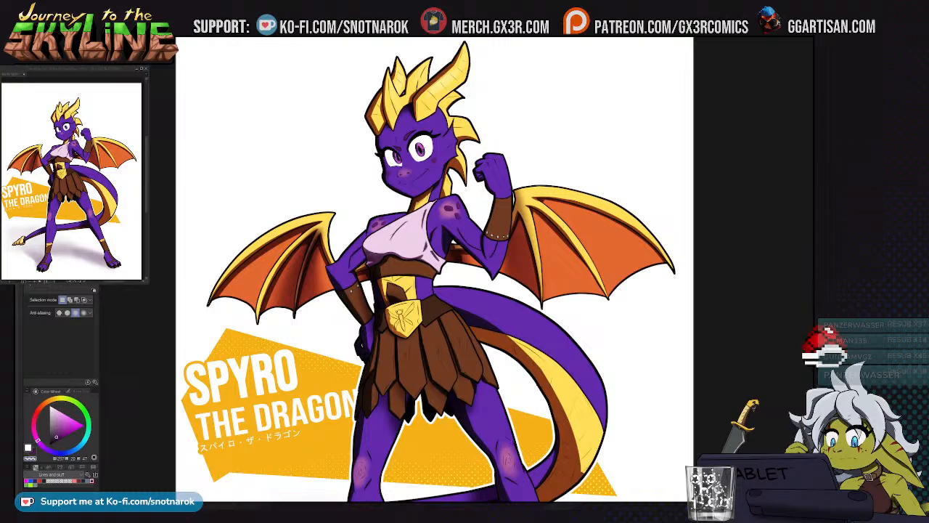
Examine the shading on the character's face, wings, belt, skirt and tail up close
scroll(427, 137, "up", 6)
scroll(427, 136, "down", 4)
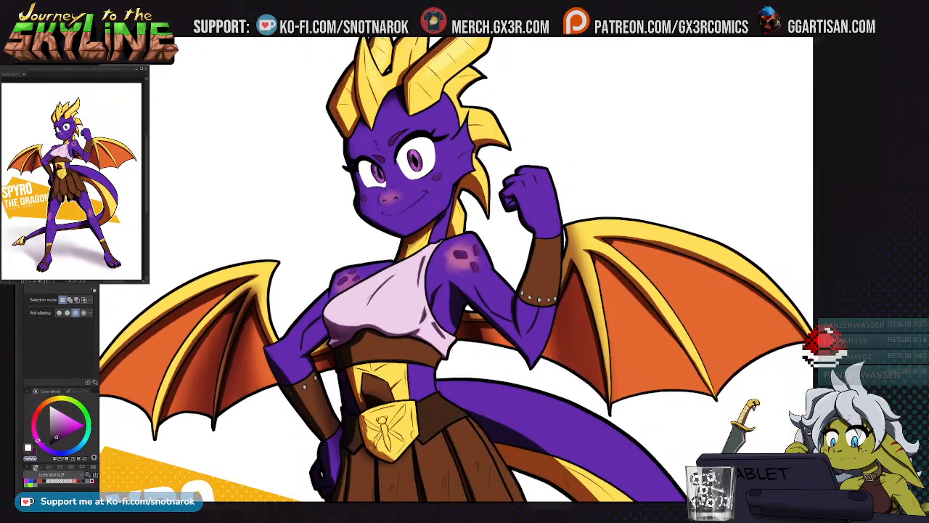
scroll(456, 372, "down", 5)
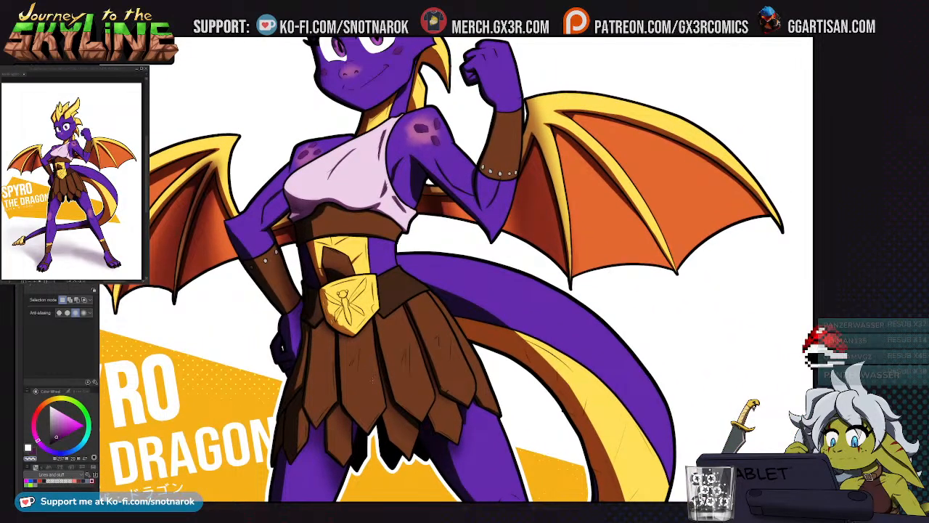
scroll(456, 290, "down", 5)
scroll(456, 290, "up", 1)
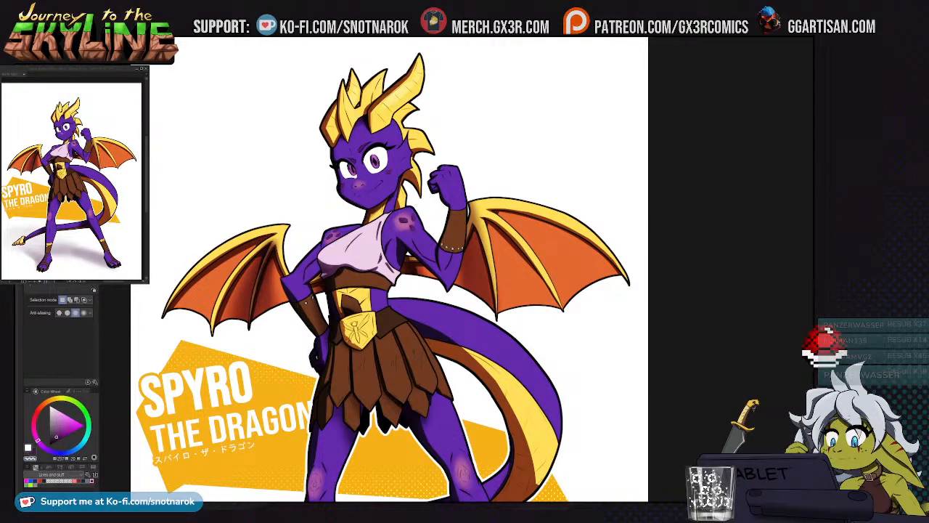
scroll(442, 281, "up", 3)
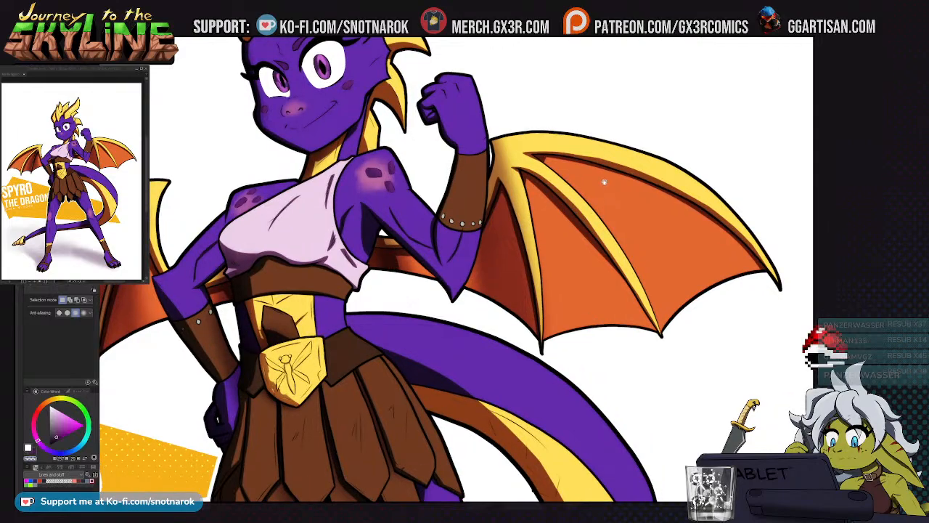
key("b")
key("b")
key("b")
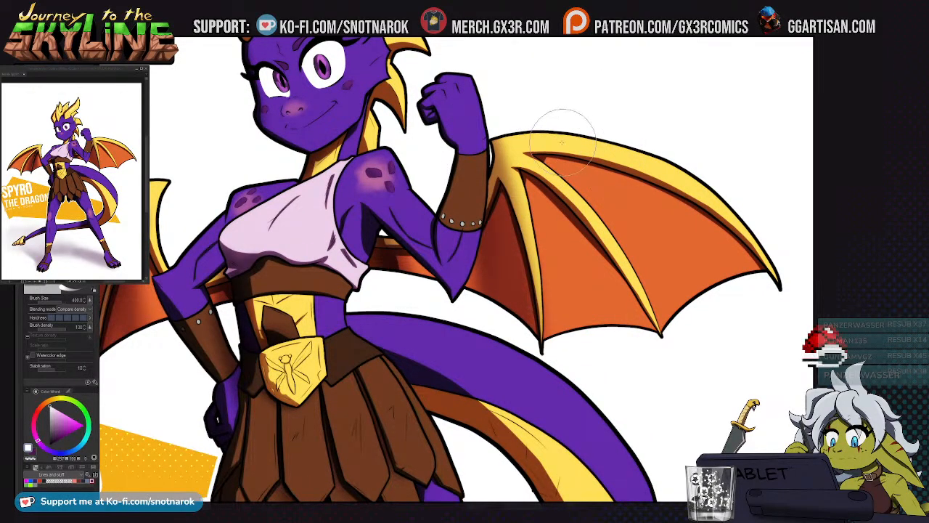
left_click_drag(570, 280, 514, 160)
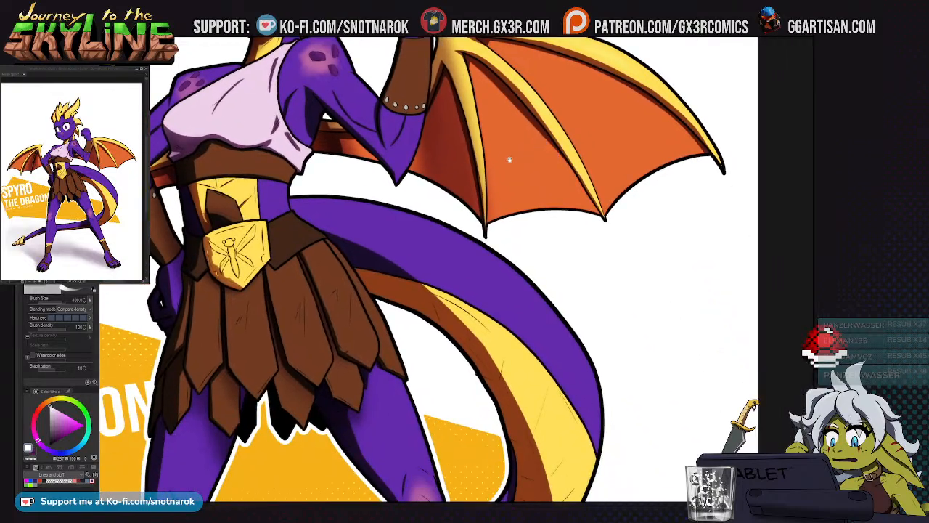
left_click_drag(416, 222, 509, 190)
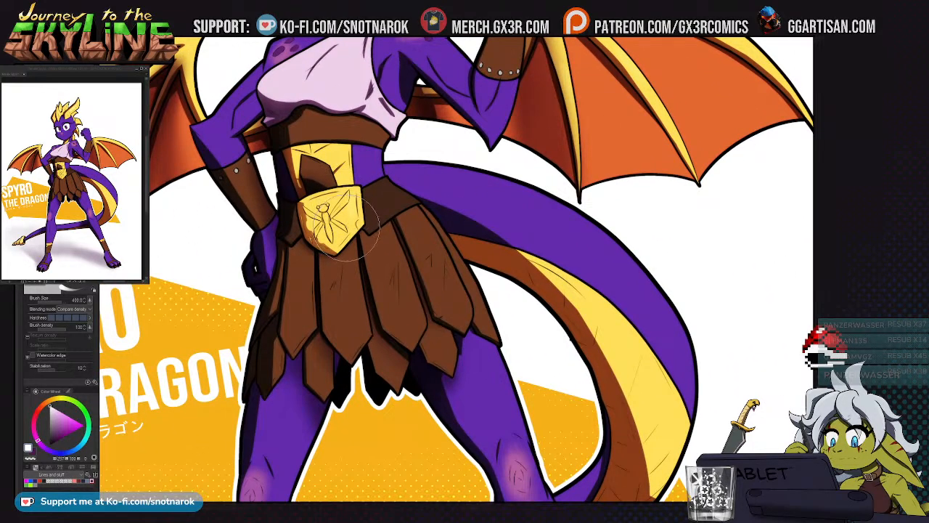
left_click_drag(332, 179, 354, 219)
scroll(364, 218, "up", 5)
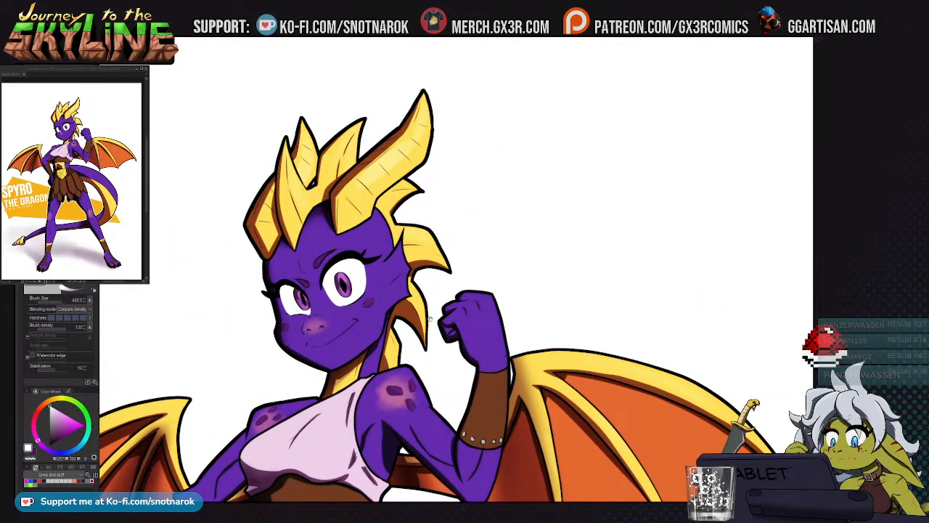
scroll(410, 229, "down", 1)
scroll(408, 285, "down", 1)
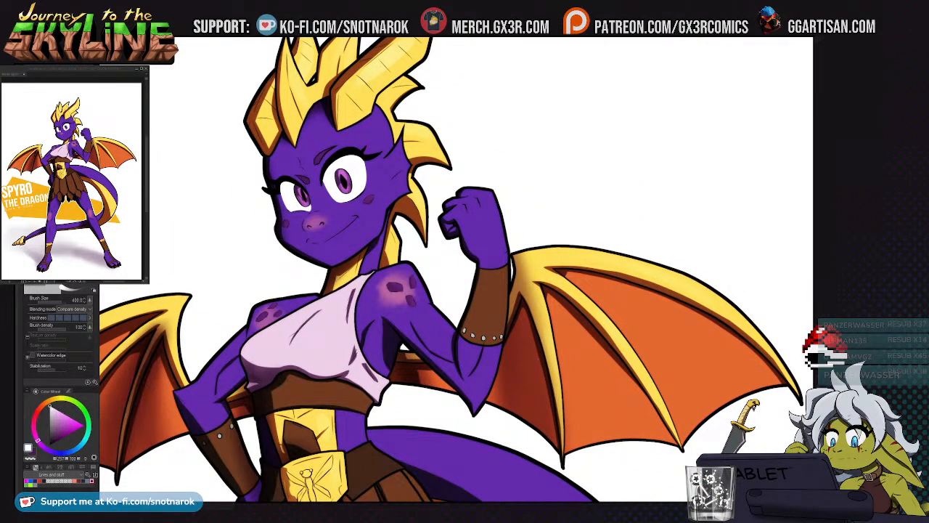
Select the yellow frills behind the face and soften their shading with the airbrush at size 500
key("b")
key("b")
key("w")
left_click(419, 201)
key("b")
key("b")
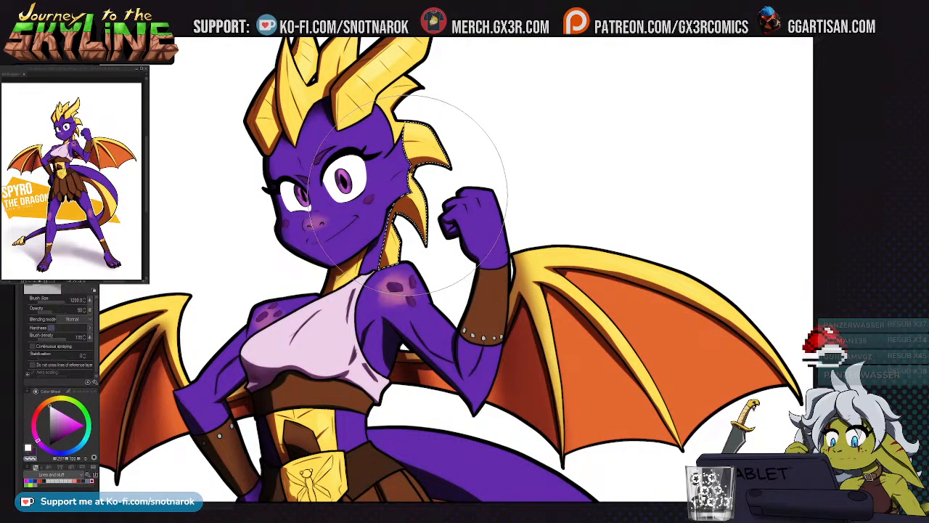
key("bracketleft")
key("bracketleft")
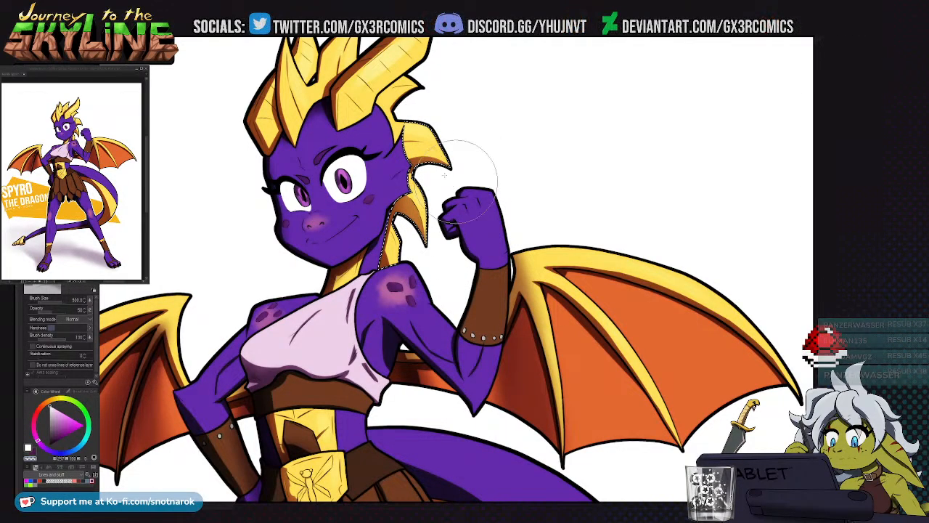
scroll(404, 318, "up", 5)
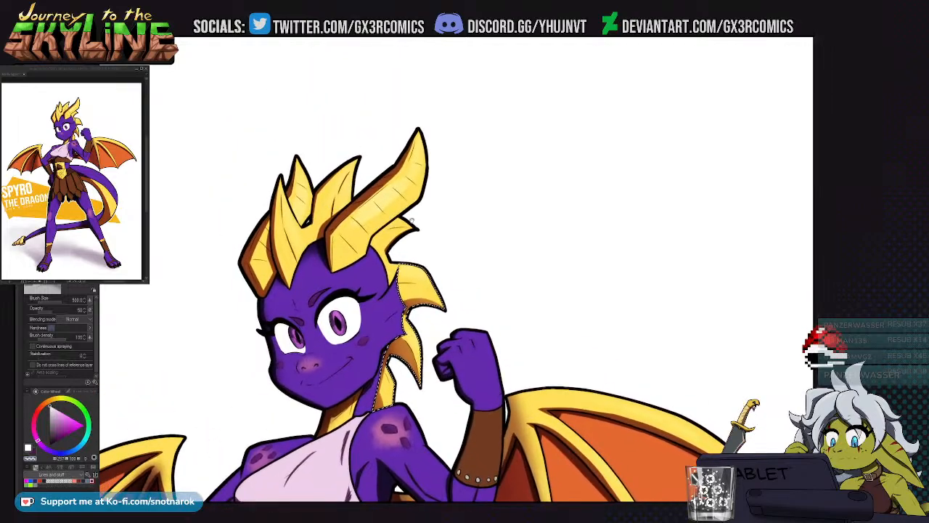
Select the yellow head spikes one group after another and soften the shading on each with the airbrush
key("w")
left_click(288, 246)
key("b")
key("b")
key("w")
left_click(262, 251)
key("b")
key("b")
mouse_move(270, 211)
left_mouse_down()
mouse_move(257, 198)
mouse_move(258, 290)
left_mouse_up()
key("w")
left_click(300, 196)
key("b")
key("b")
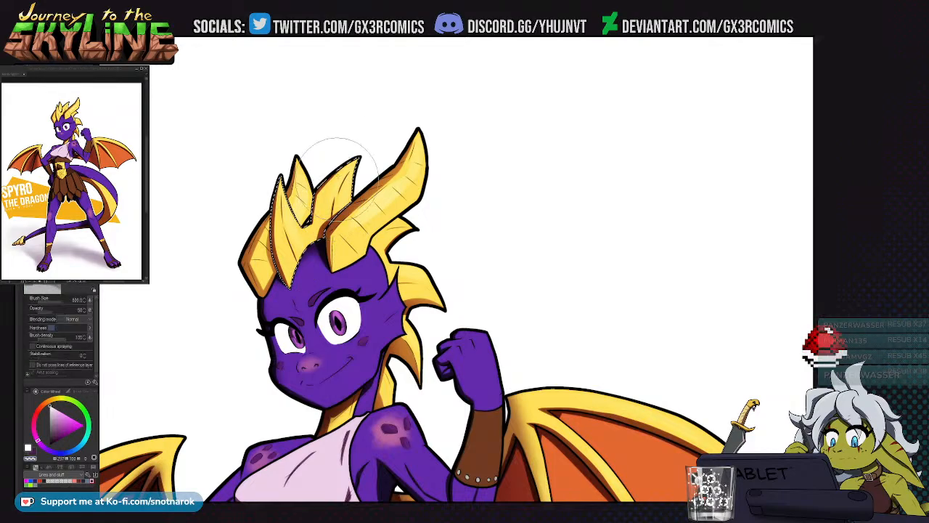
Select the gold waist plate above the dragonfly buckle and soften its shading with the airbrush
mouse_move(376, 426)
left_mouse_down()
mouse_move(351, 215)
mouse_move(459, 40)
mouse_move(554, 147)
mouse_move(563, 137)
left_mouse_up()
left_click_drag(484, 356, 414, 225)
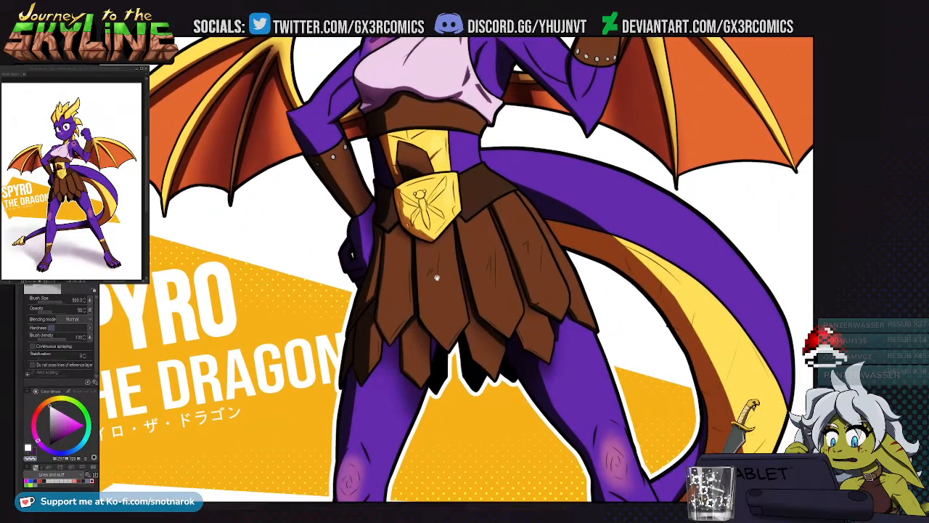
key("w")
left_click(438, 154)
key("b")
key("b")
left_click_drag(398, 177, 407, 145)
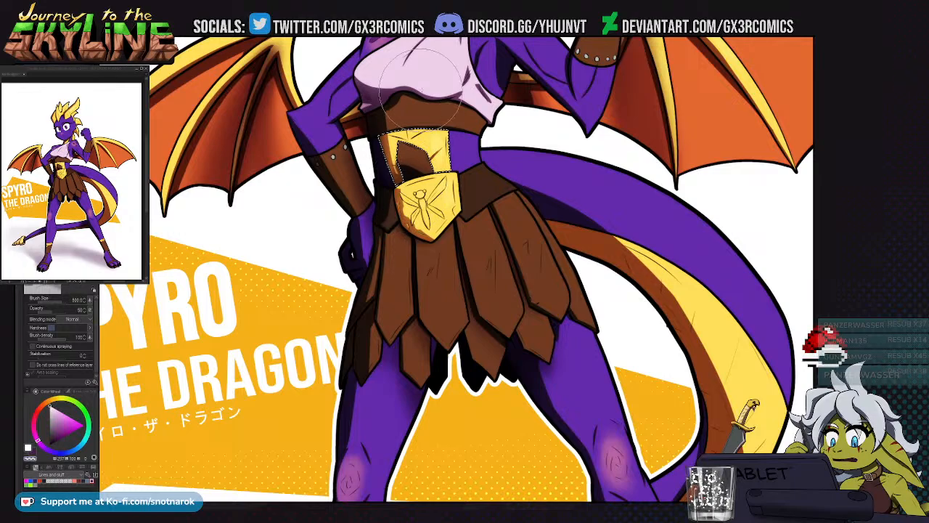
Select the sections of the tail's yellow underside and soften the brown shading along the inner curve with the airbrush
mouse_move(625, 477)
left_mouse_down()
mouse_move(601, 340)
mouse_move(514, 250)
left_mouse_up()
mouse_move(621, 246)
left_mouse_down()
mouse_move(583, 280)
mouse_move(581, 337)
left_mouse_up()
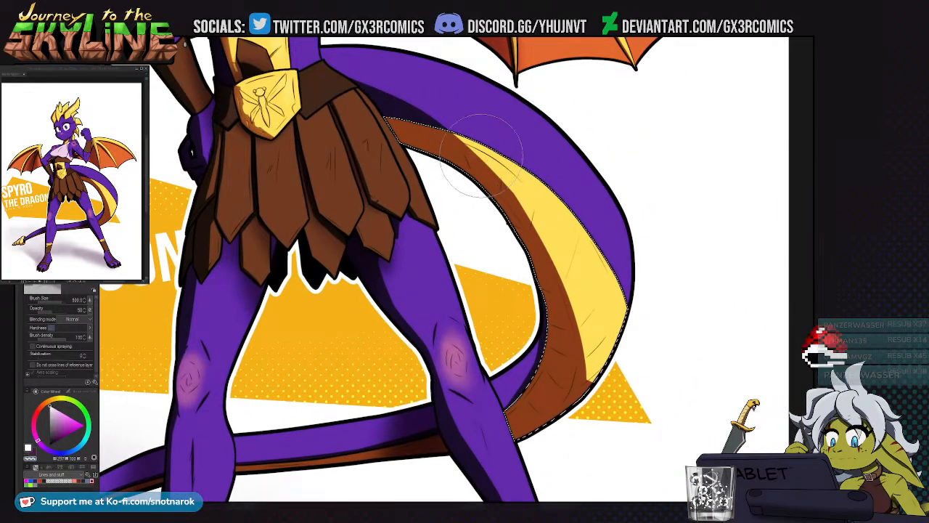
left_click_drag(559, 423, 504, 170)
left_click_drag(559, 440, 582, 315)
key("w")
key("b")
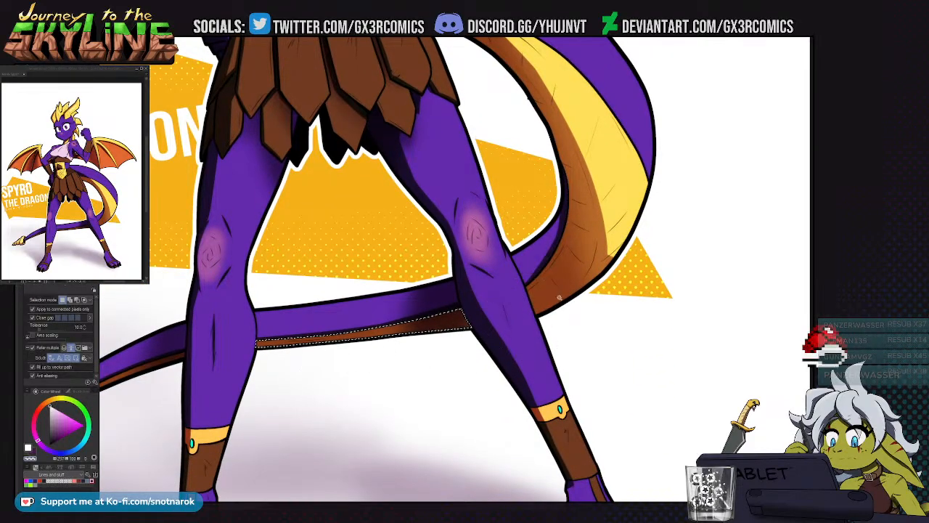
scroll(384, 390, "down", 5)
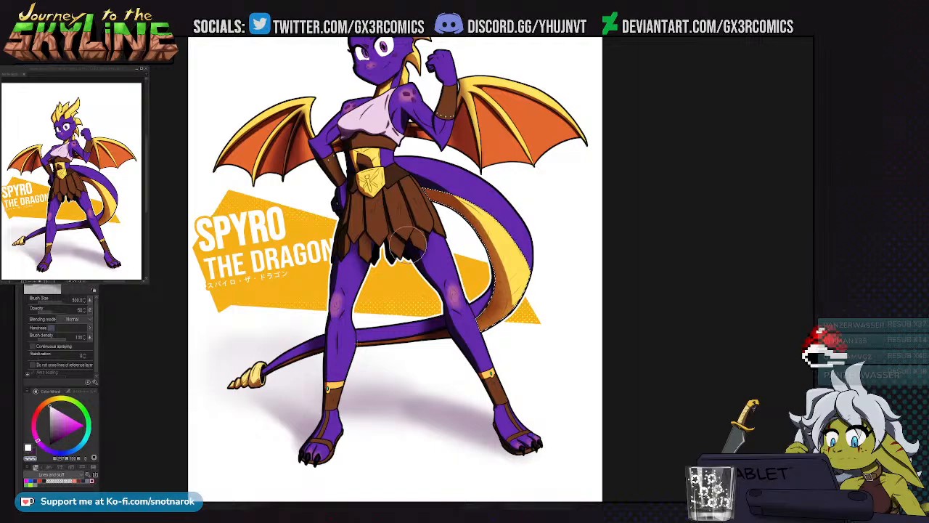
left_click_drag(359, 198, 365, 255)
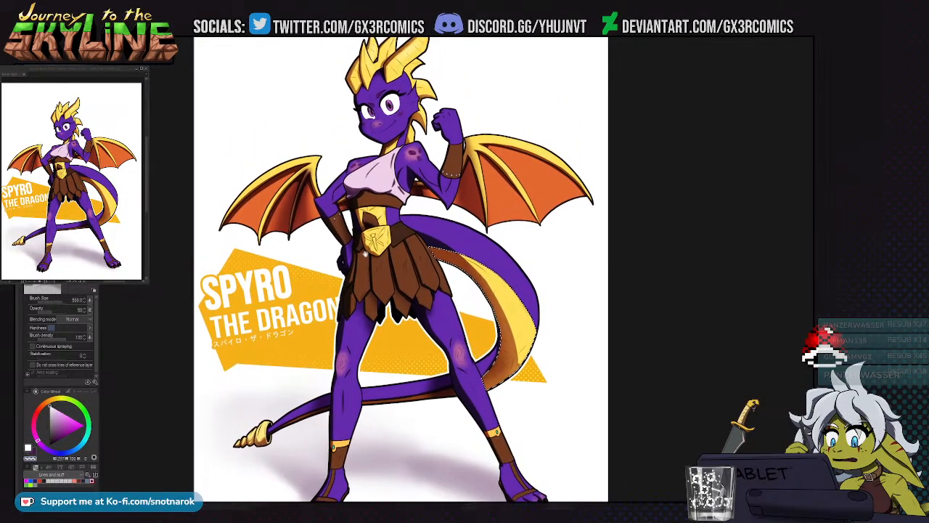